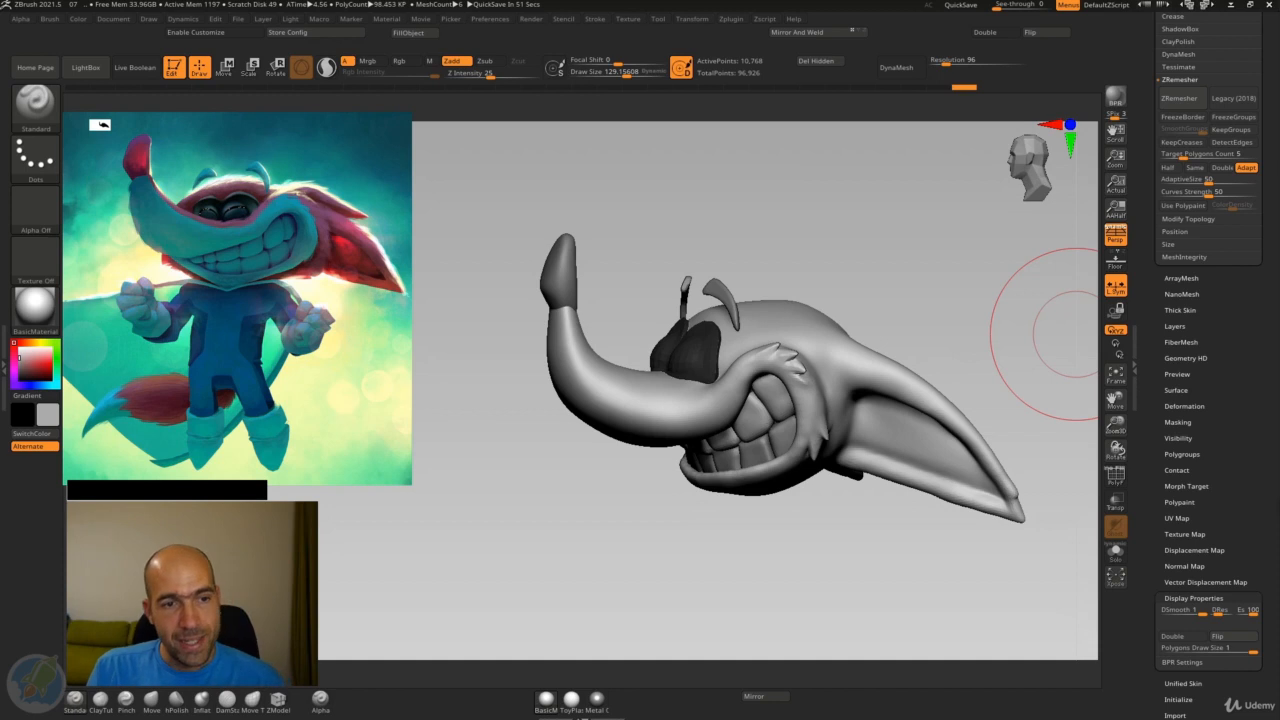
Expand the Dynamic Subdiv settings within the Geometry options
{"action": "mouse_move", "coordinate": [793, 254]}
{"action": "left_mouse_down"}
{"action": "mouse_move", "coordinate": [820, 249]}
{"action": "mouse_move", "coordinate": [805, 284]}
{"action": "left_mouse_up"}
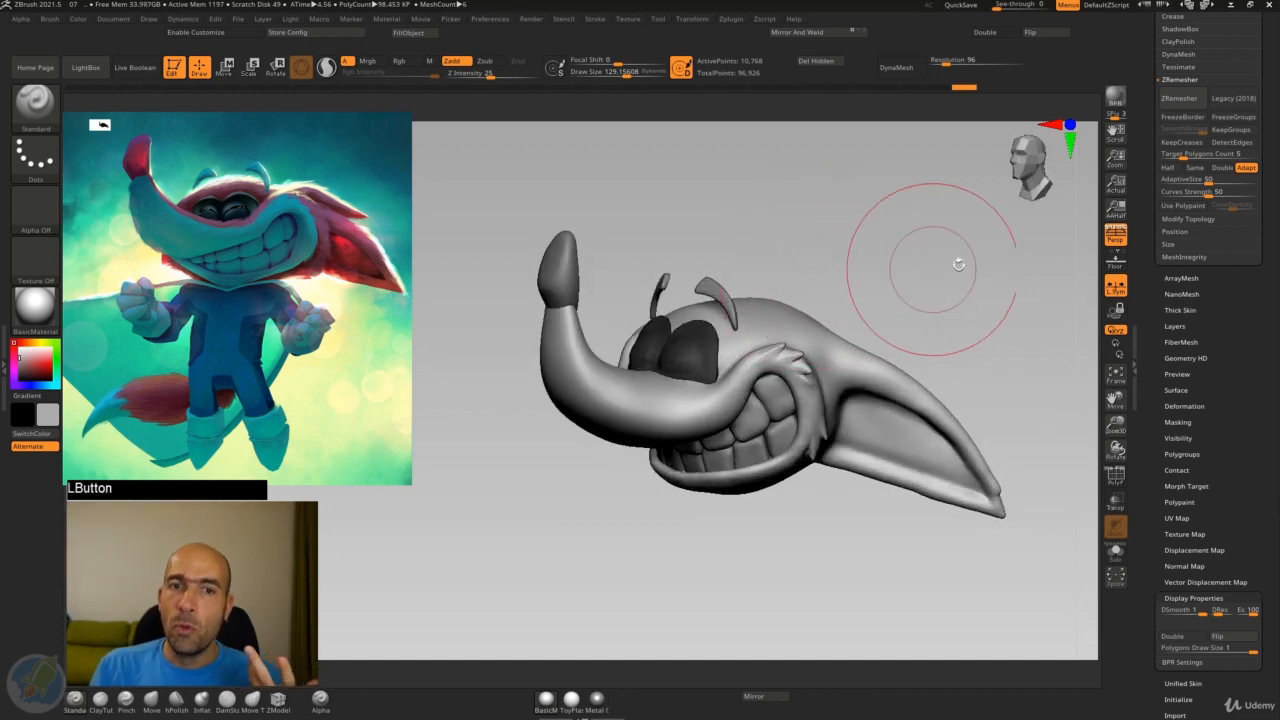
{"action": "left_click_drag", "start_coordinate": [1142, 247], "coordinate": [1146, 362]}
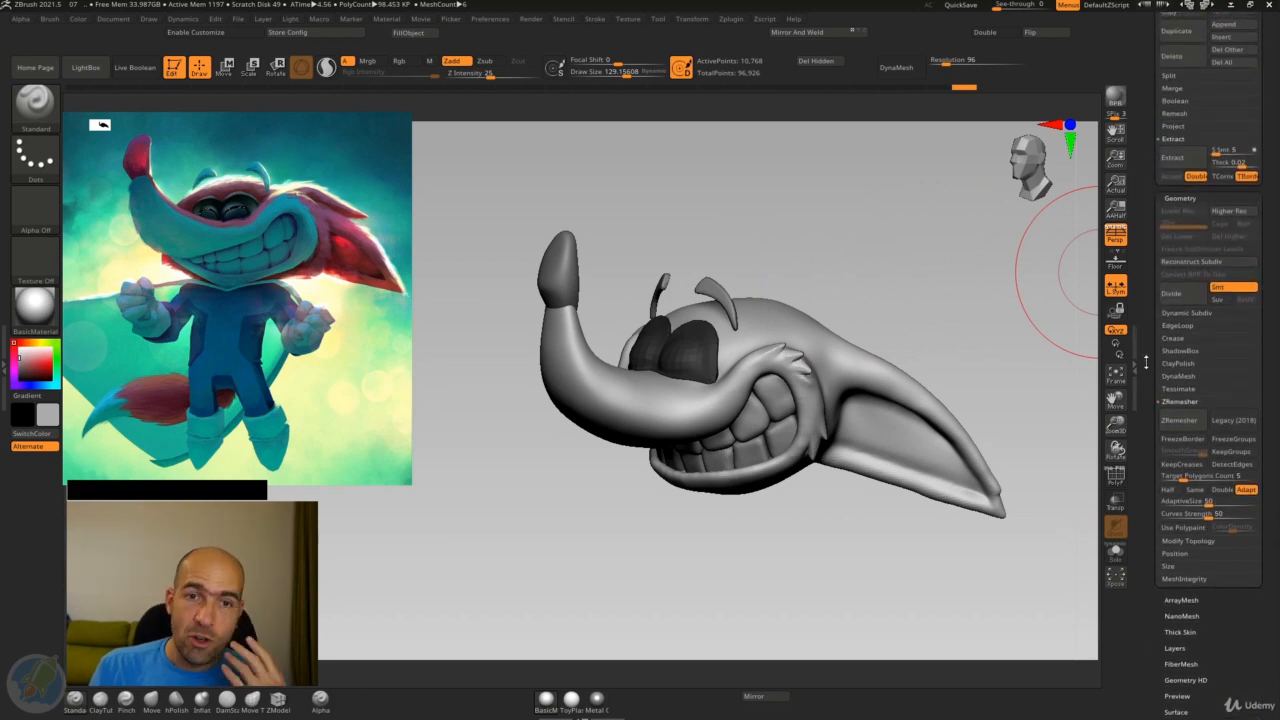
{"action": "left_click", "coordinate": [1185, 313]}
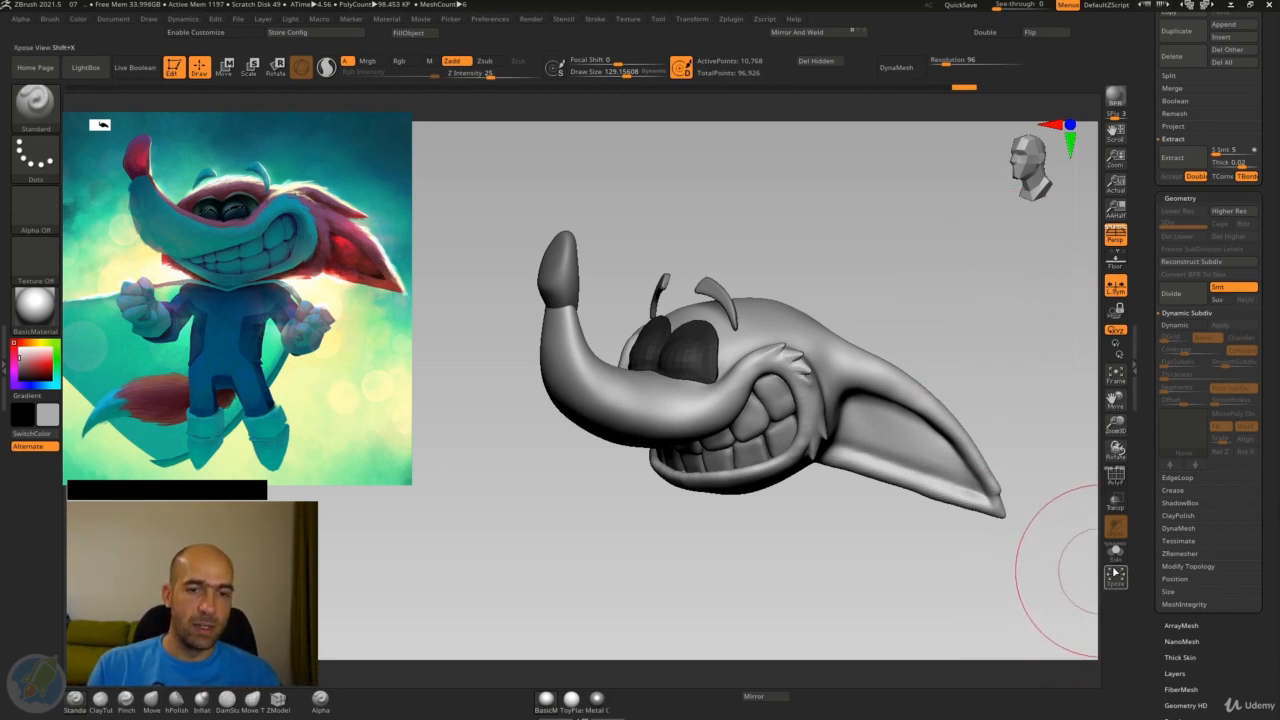
Make the dark eye mesh the active subtool and isolate it from the rest of the head
{"action": "left_click", "coordinate": [1115, 551]}
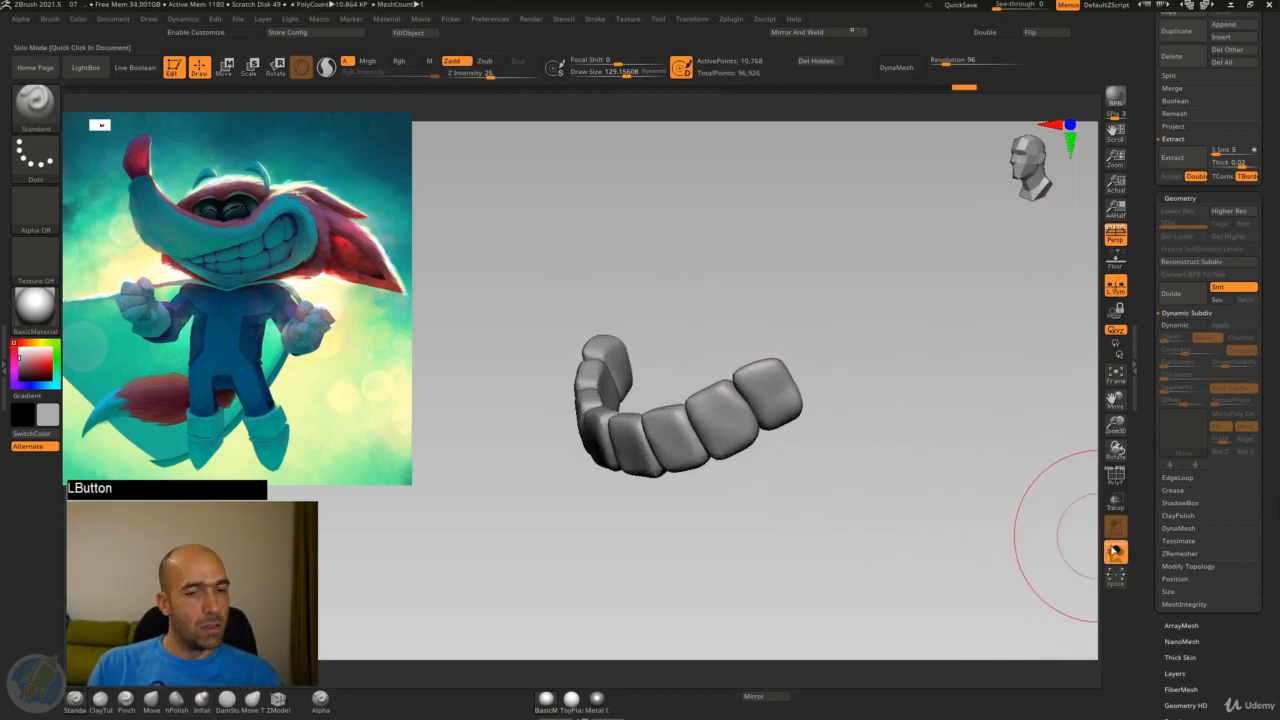
{"action": "left_click", "coordinate": [1115, 551]}
{"action": "left_click", "coordinate": [662, 333], "text": "alt"}
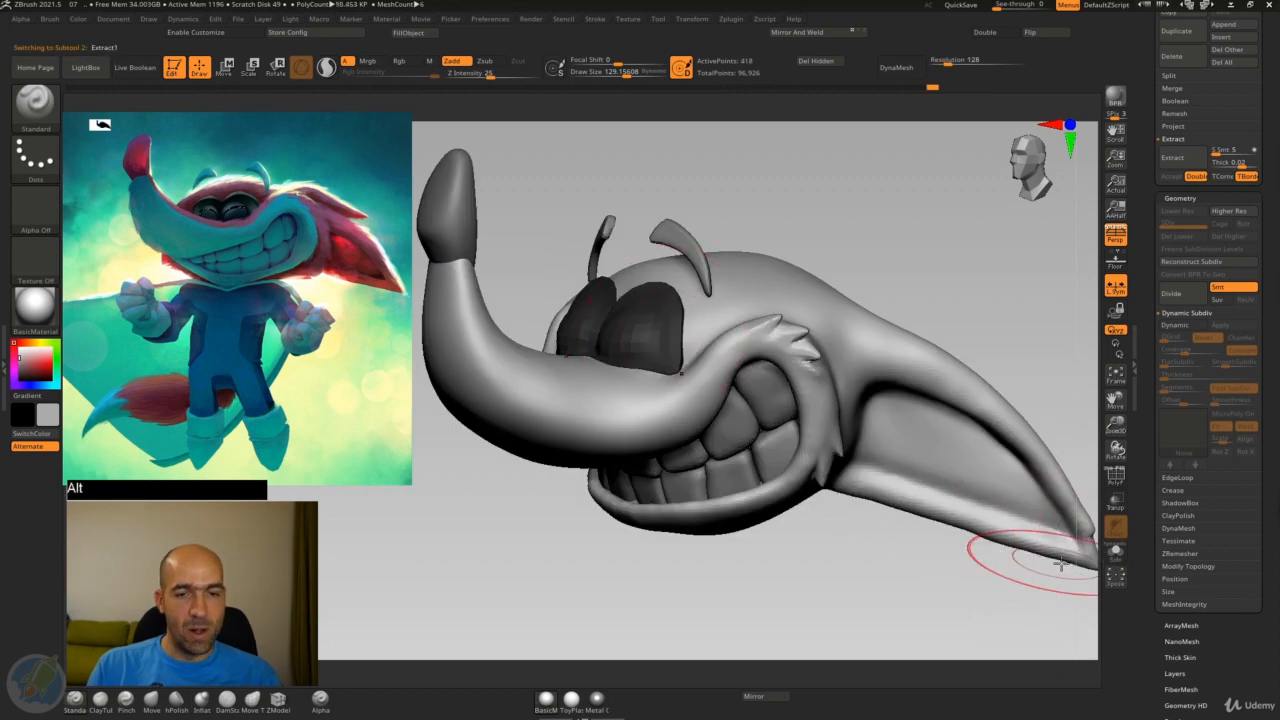
{"action": "left_click", "coordinate": [1115, 551]}
{"action": "mouse_move", "coordinate": [854, 511]}
{"action": "left_mouse_down"}
{"action": "mouse_move", "coordinate": [820, 486]}
{"action": "mouse_move", "coordinate": [889, 501]}
{"action": "mouse_move", "coordinate": [869, 501]}
{"action": "left_mouse_up"}
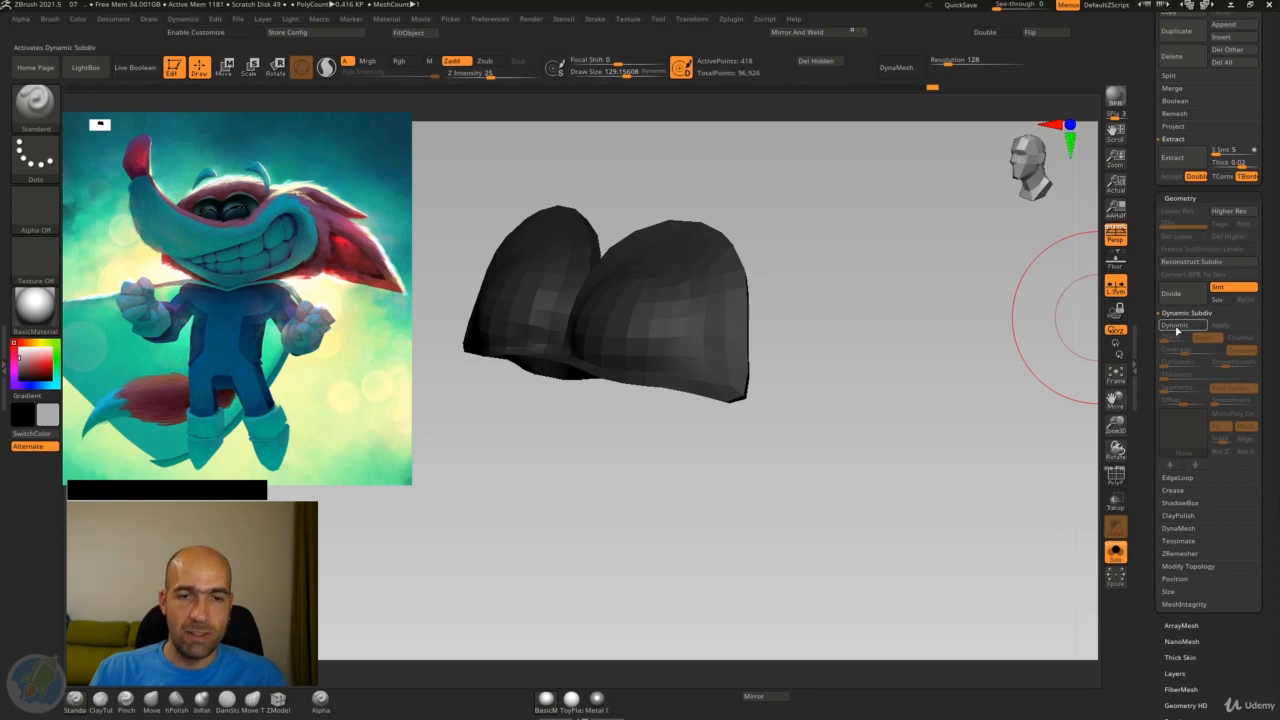
Enable Dynamic Subdiv on the eye mesh with automatic activation always accepted, and toggle it to compare the faceted and smoothed surfaces
{"action": "key", "text": "d"}
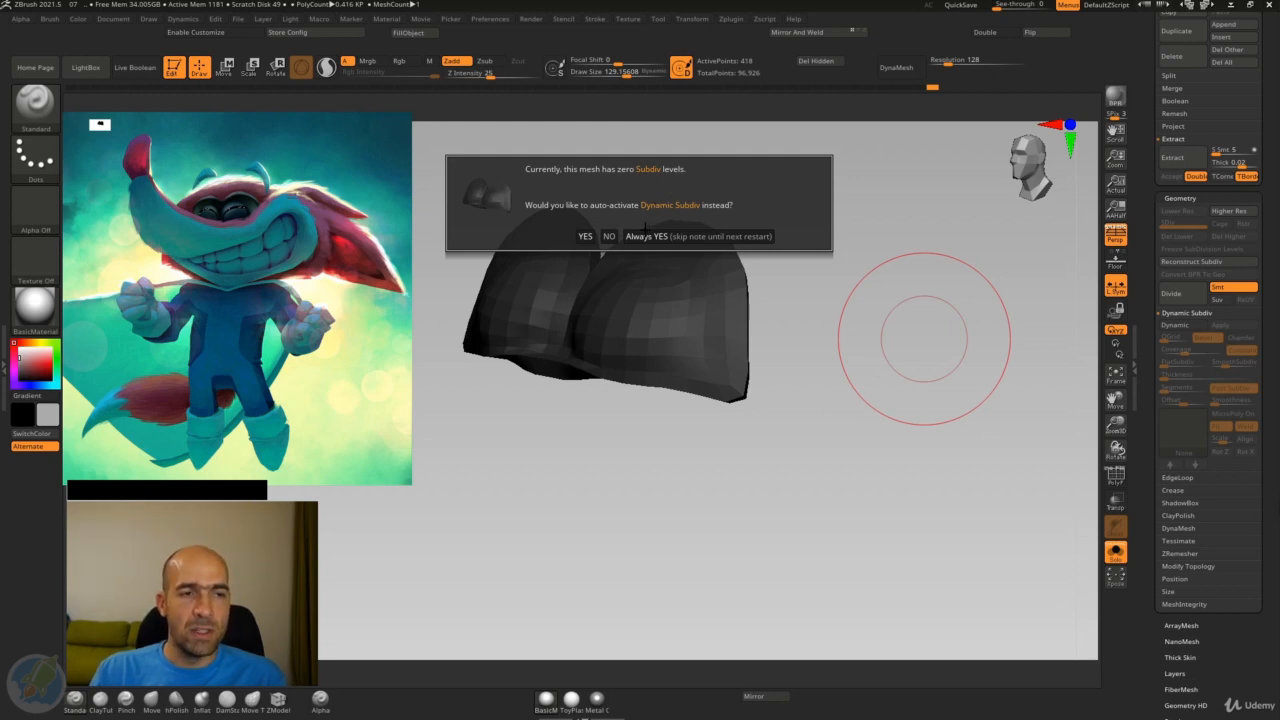
{"action": "left_click", "coordinate": [660, 235]}
{"action": "left_click_drag", "start_coordinate": [853, 270], "coordinate": [963, 286], "text": "alt"}
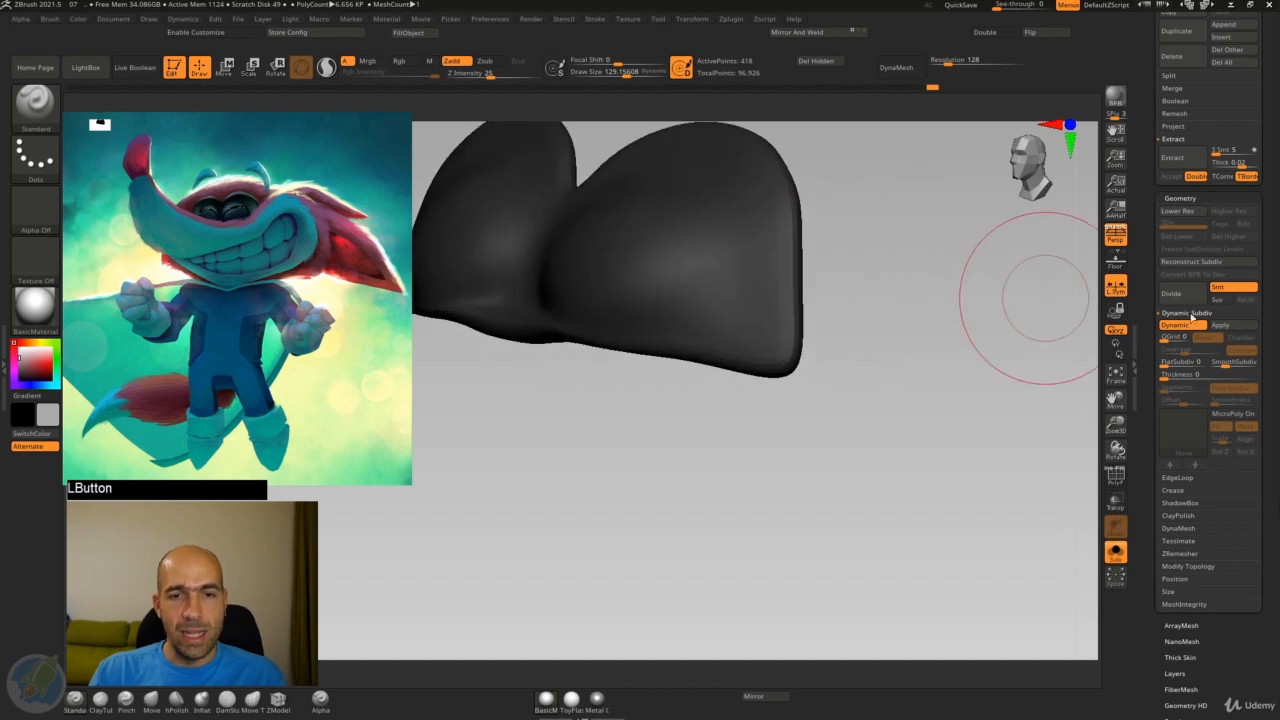
{"action": "left_click", "coordinate": [1177, 325]}
{"action": "left_click_drag", "start_coordinate": [1034, 334], "coordinate": [1088, 430], "text": "alt"}
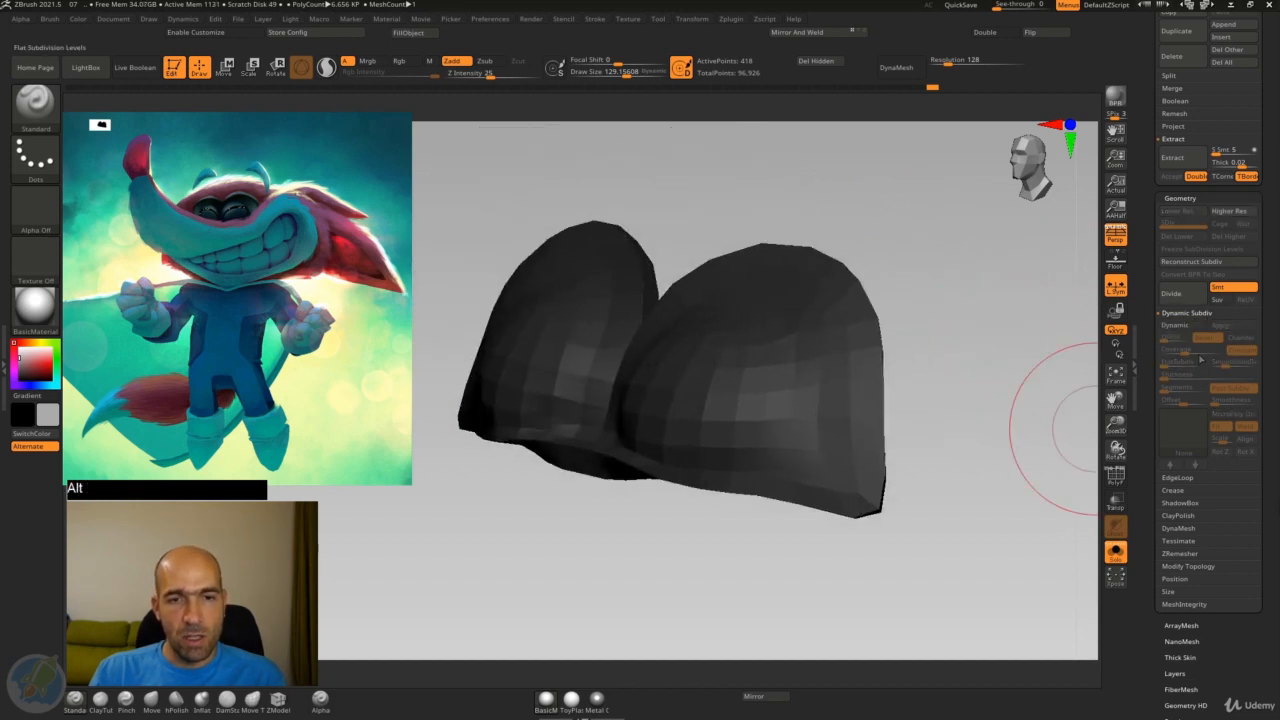
{"action": "left_click", "coordinate": [1177, 330]}
{"action": "mouse_move", "coordinate": [1063, 380]}
{"action": "left_mouse_down"}
{"action": "mouse_move", "coordinate": [956, 410]}
{"action": "mouse_move", "coordinate": [1023, 394]}
{"action": "mouse_move", "coordinate": [1014, 414]}
{"action": "mouse_move", "coordinate": [991, 400]}
{"action": "mouse_move", "coordinate": [906, 403]}
{"action": "mouse_move", "coordinate": [921, 361]}
{"action": "mouse_move", "coordinate": [935, 365]}
{"action": "mouse_move", "coordinate": [929, 346]}
{"action": "mouse_move", "coordinate": [966, 340]}
{"action": "left_mouse_up"}
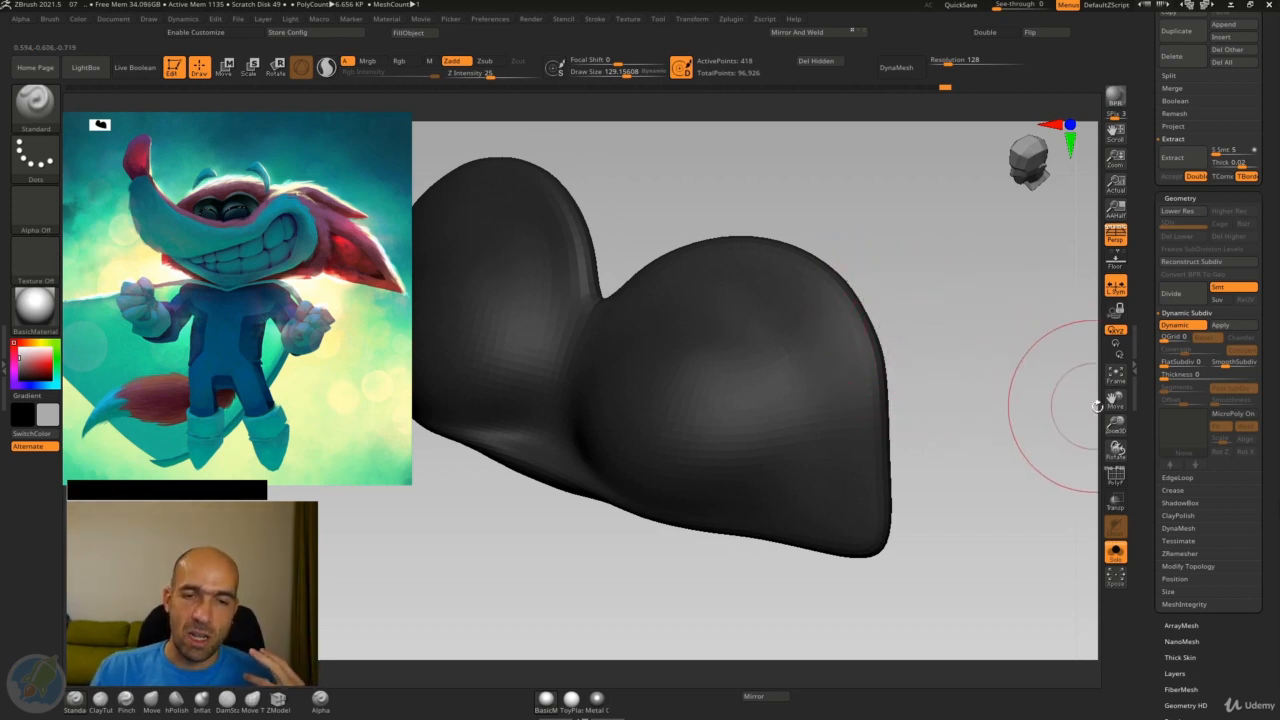
Raise the eye mesh's Dynamic Subdiv smooth subdivision level to 3 and check the curvature of its edges
{"action": "left_click_drag", "start_coordinate": [995, 330], "coordinate": [985, 328]}
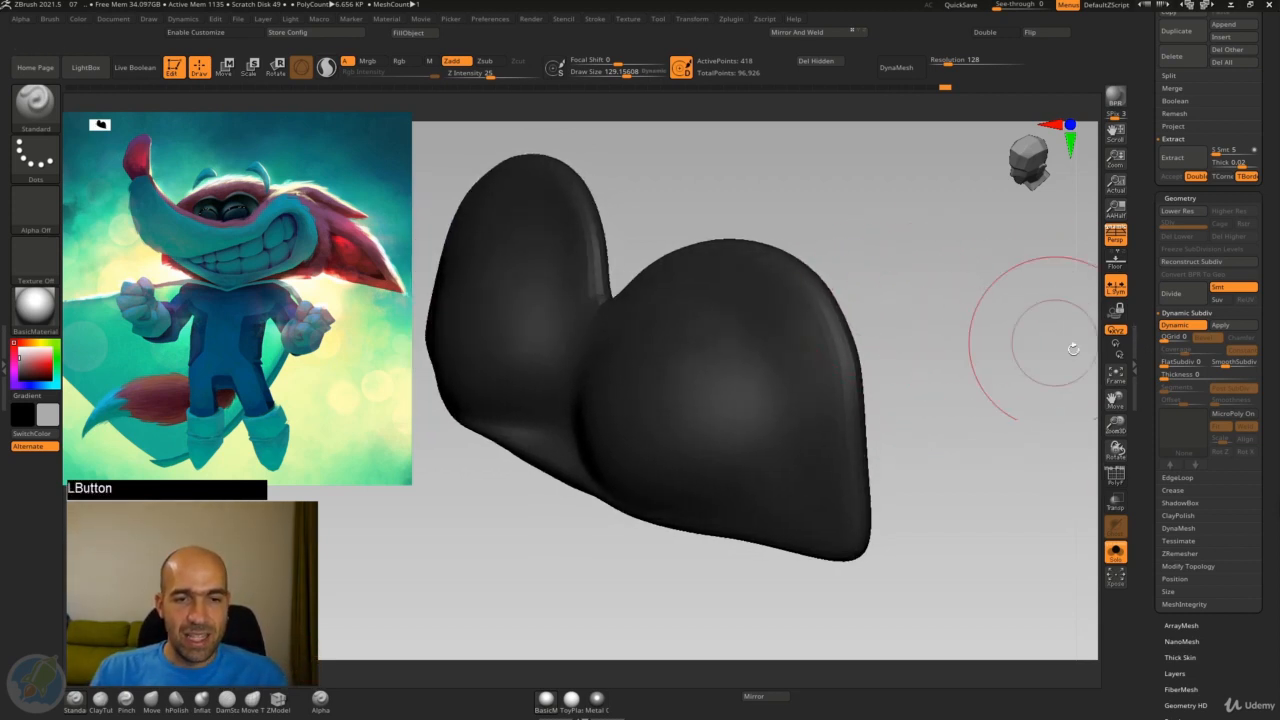
{"action": "left_click_drag", "start_coordinate": [912, 350], "coordinate": [992, 346], "text": "alt"}
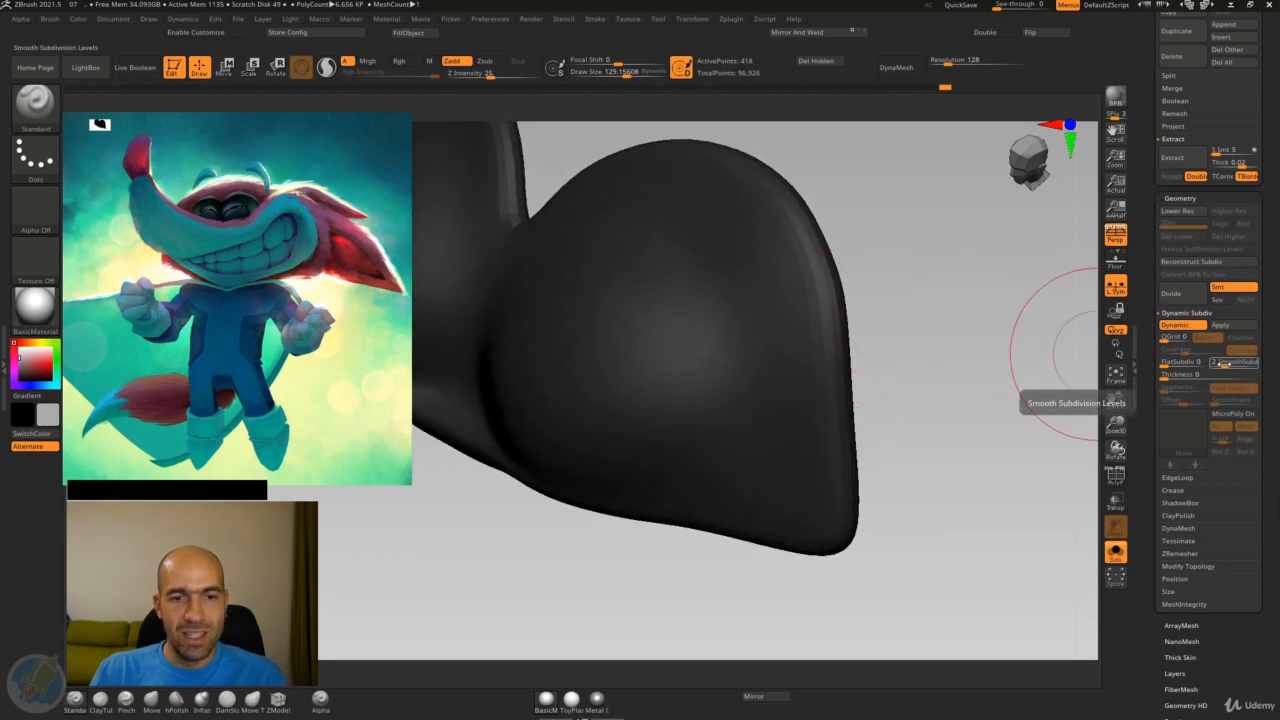
{"action": "left_click_drag", "start_coordinate": [1214, 362], "coordinate": [1224, 362]}
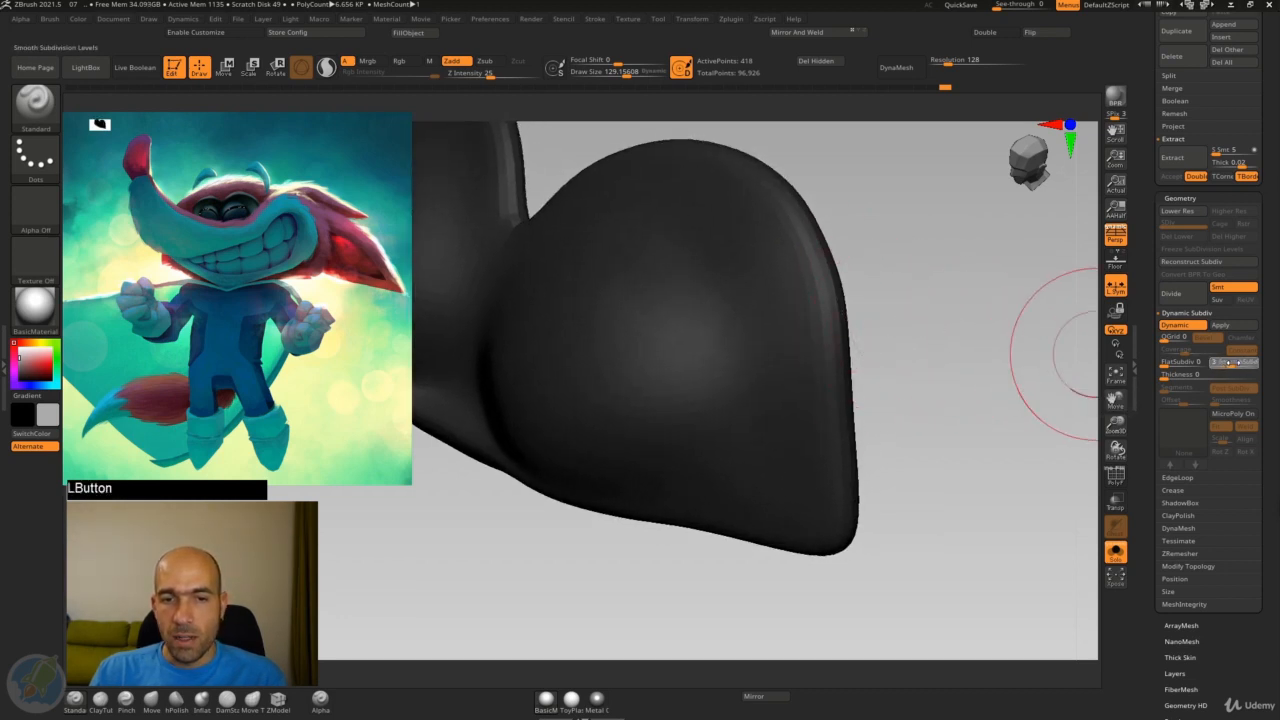
{"action": "left_click_drag", "start_coordinate": [1000, 418], "coordinate": [968, 390]}
{"action": "mouse_move", "coordinate": [986, 443]}
{"action": "left_mouse_down"}
{"action": "mouse_move", "coordinate": [980, 346]}
{"action": "mouse_move", "coordinate": [991, 343]}
{"action": "left_mouse_up"}
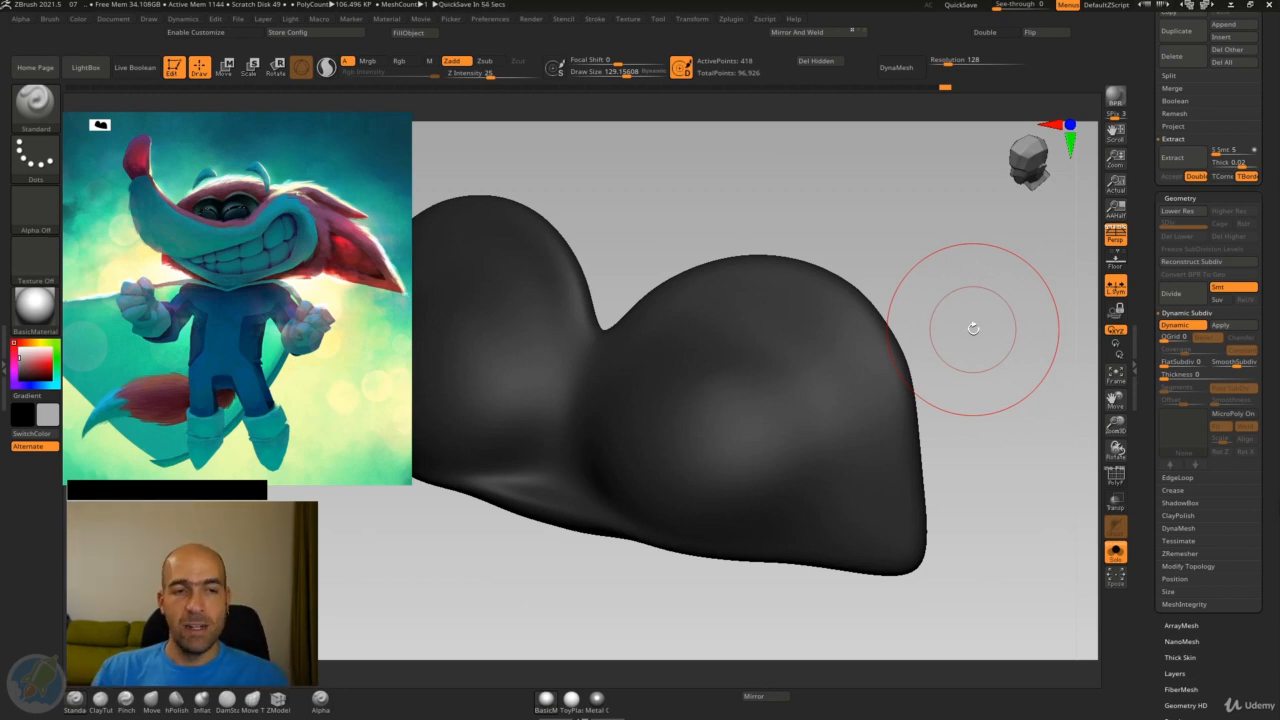
{"action": "left_click_drag", "start_coordinate": [1003, 329], "coordinate": [989, 360]}
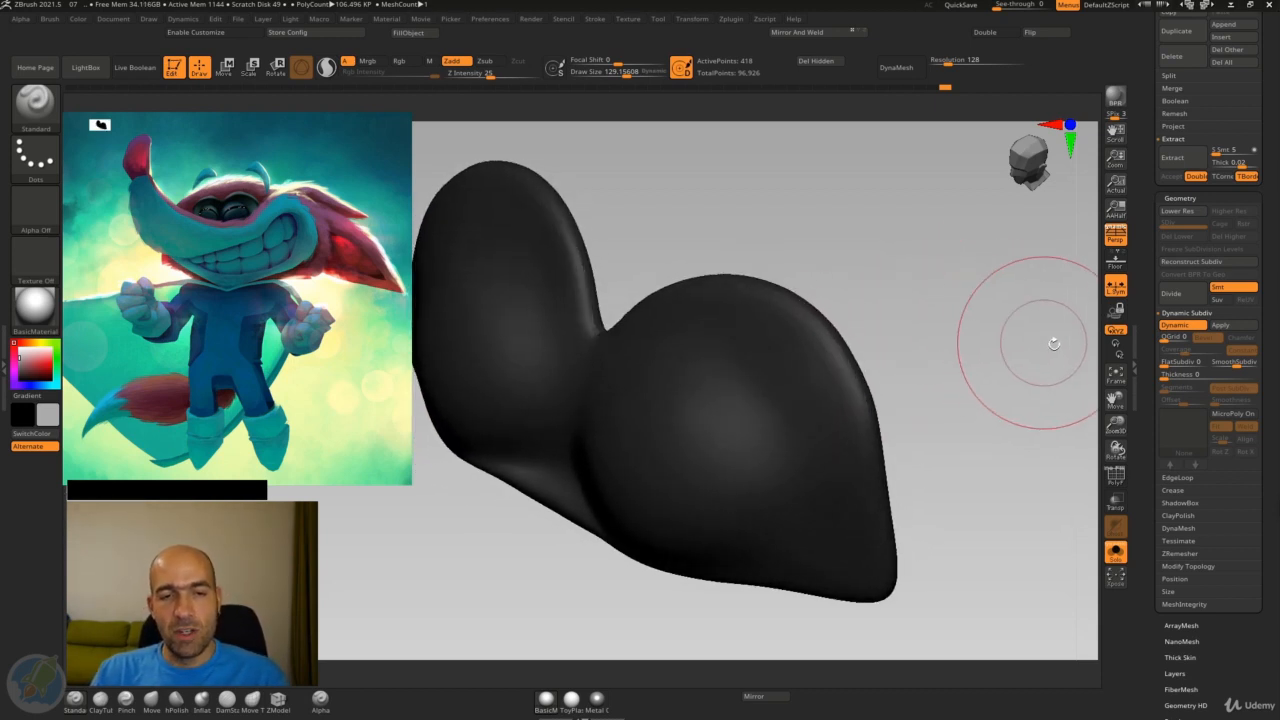
Expand the Crease settings for the eye mesh and set the crease level to 1
{"action": "left_click_drag", "start_coordinate": [1148, 367], "coordinate": [1153, 408]}
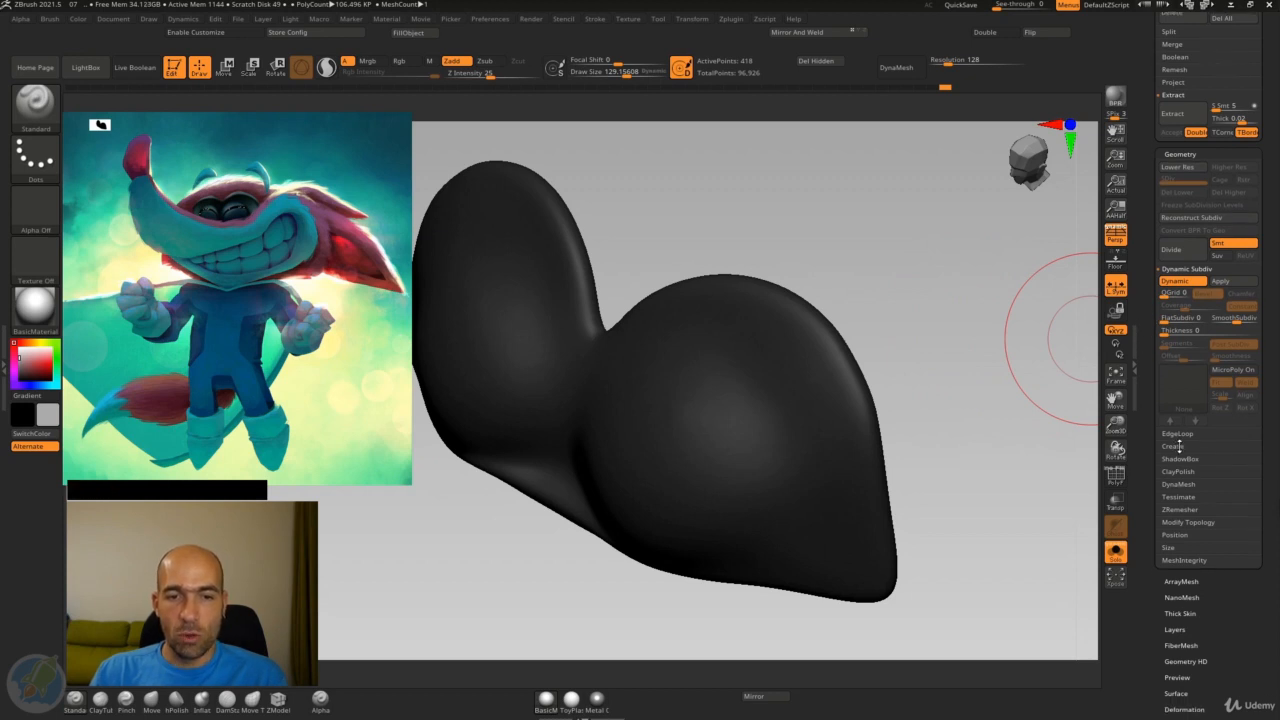
{"action": "left_click", "coordinate": [1176, 446]}
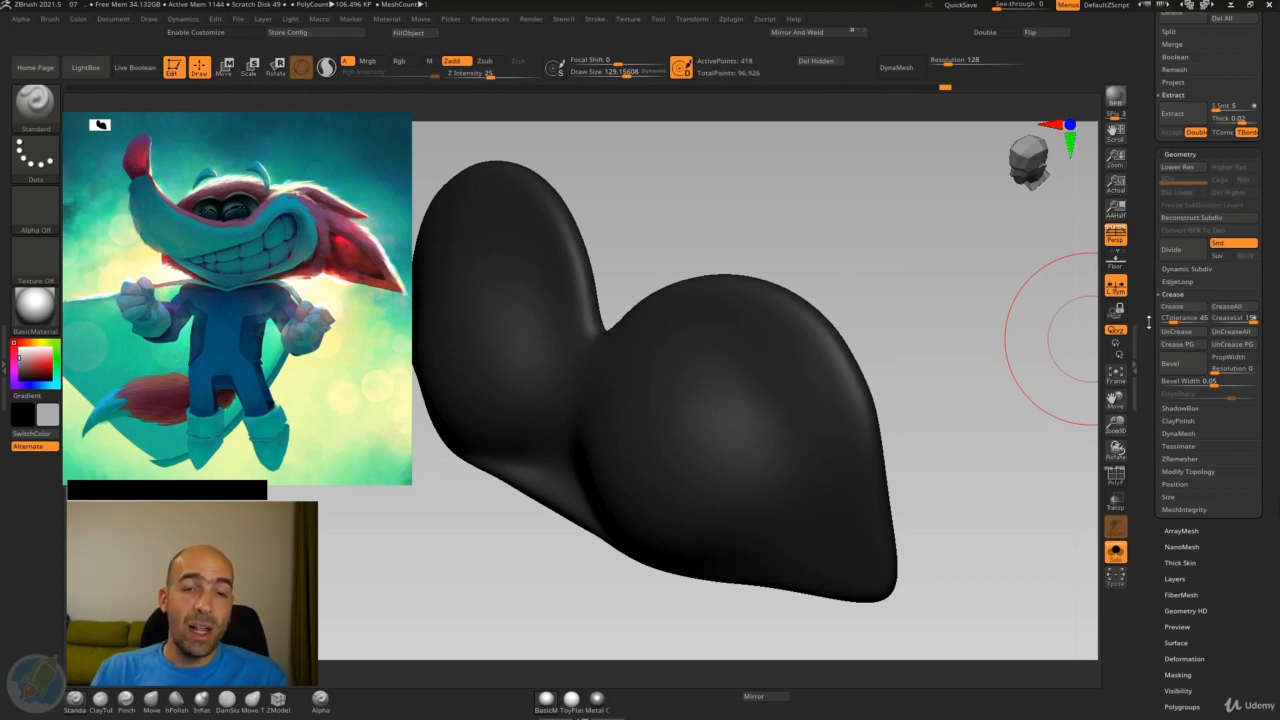
{"action": "left_click_drag", "start_coordinate": [1148, 326], "coordinate": [1127, 310]}
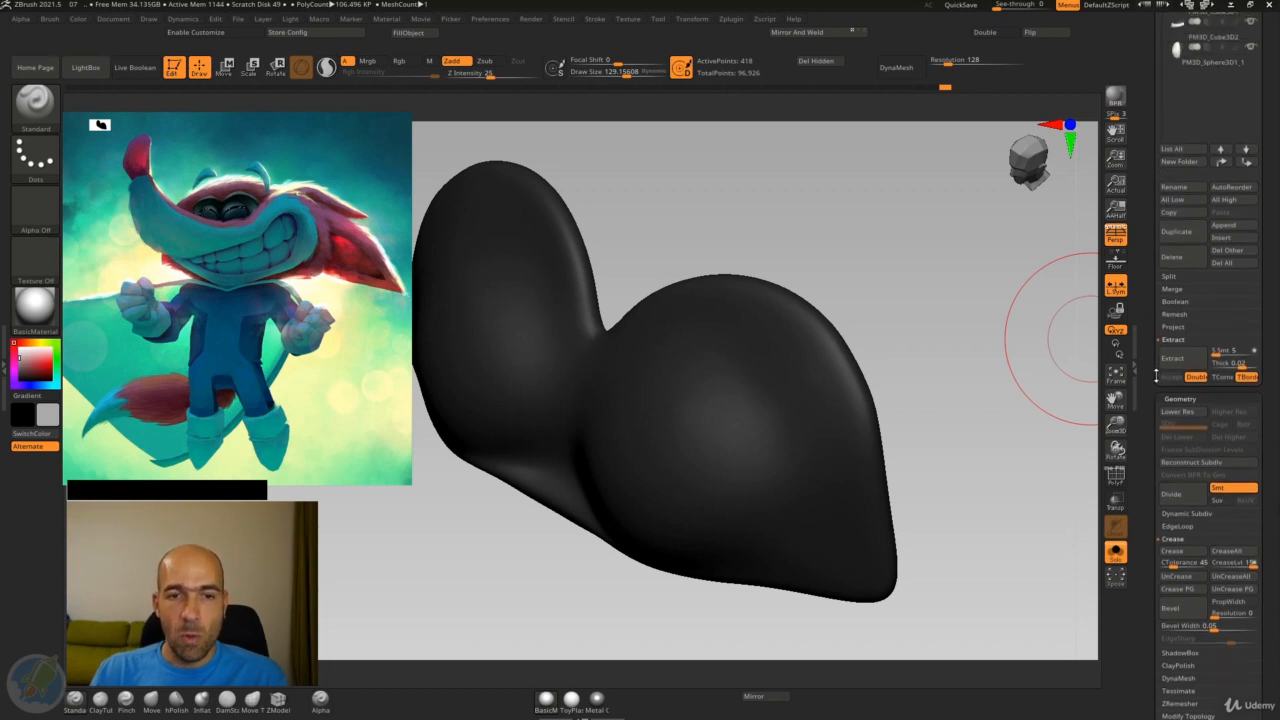
{"action": "left_click_drag", "start_coordinate": [1156, 376], "coordinate": [1156, 184]}
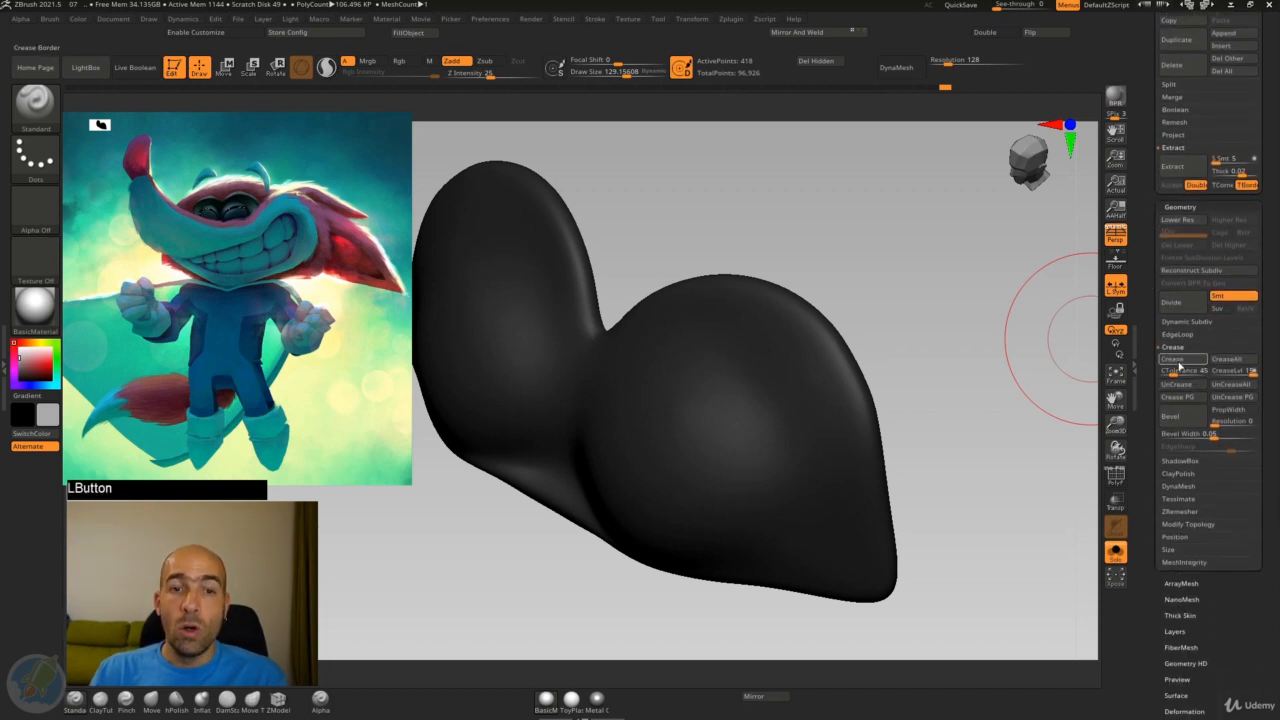
{"action": "left_click_drag", "start_coordinate": [1010, 320], "coordinate": [988, 342], "text": "alt"}
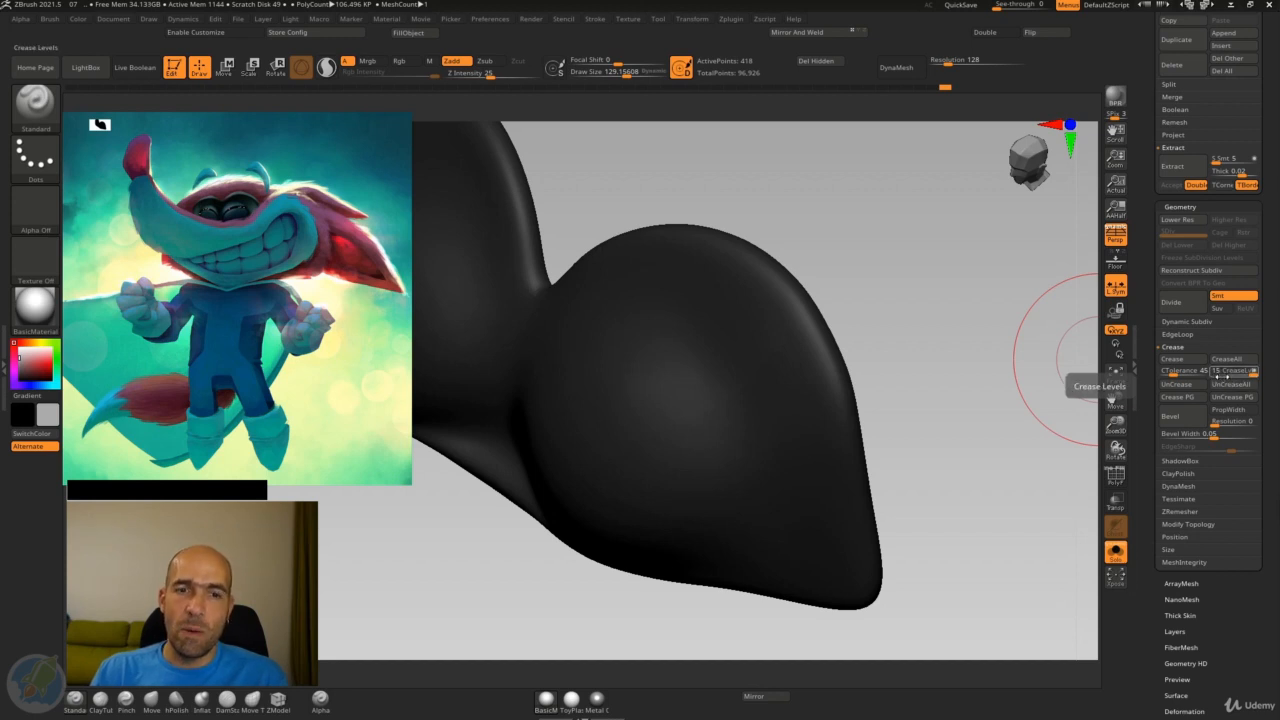
{"action": "left_click", "coordinate": [1220, 373]}
{"action": "type", "text": "1"}
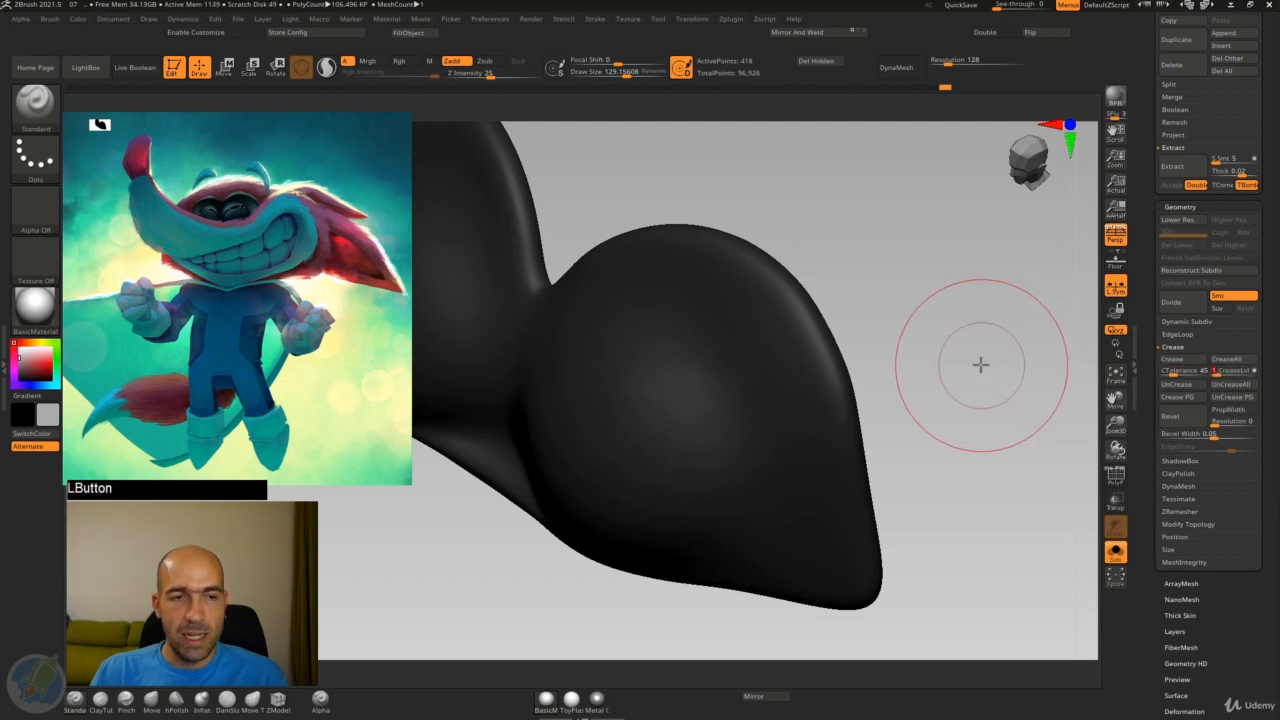
Apply Crease to the eye mesh and inspect its rim from several angles
{"action": "mouse_move", "coordinate": [980, 363]}
{"action": "left_mouse_down"}
{"action": "mouse_move", "coordinate": [966, 366]}
{"action": "mouse_move", "coordinate": [1037, 391]}
{"action": "mouse_move", "coordinate": [1014, 371]}
{"action": "left_mouse_up"}
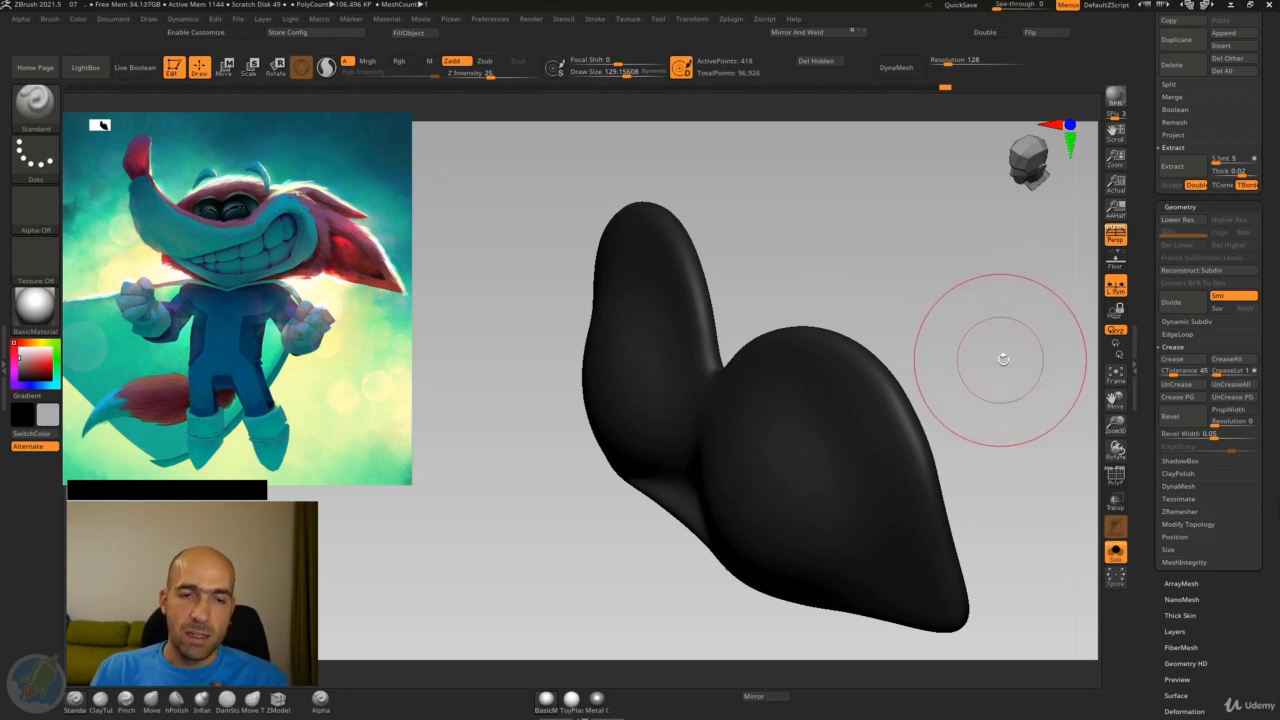
{"action": "left_click_drag", "start_coordinate": [1000, 351], "coordinate": [1015, 341]}
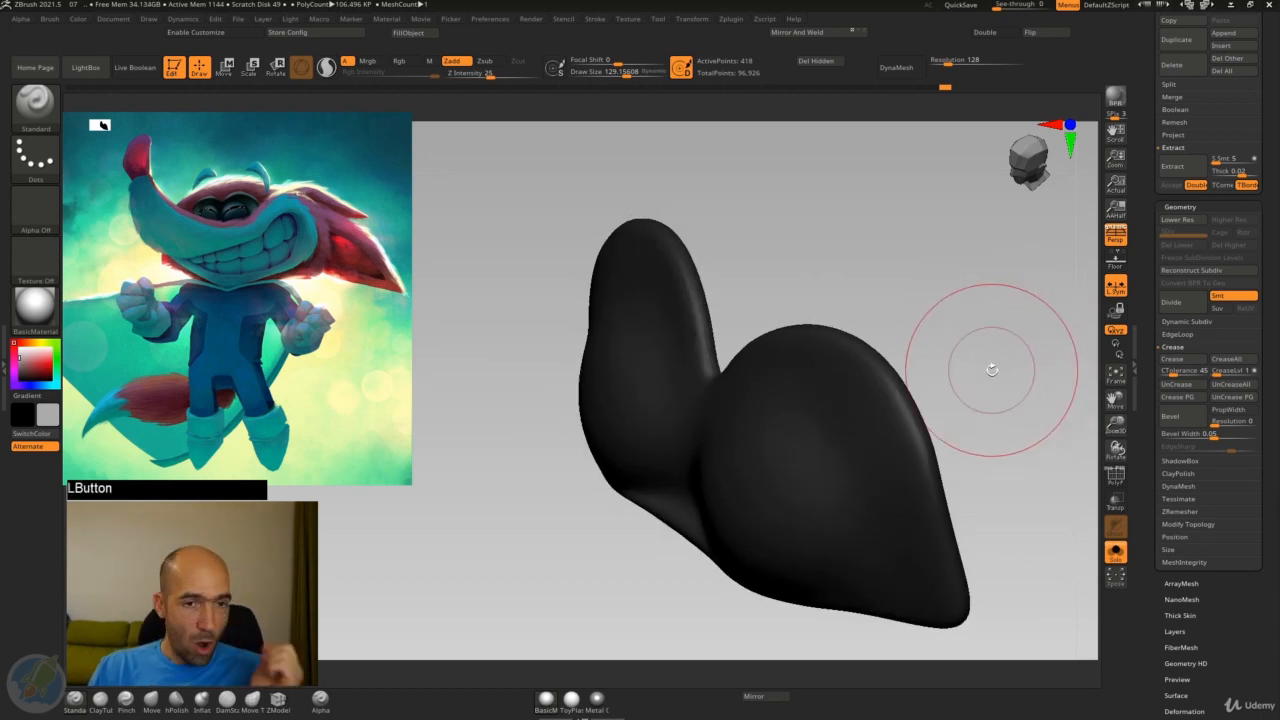
{"action": "mouse_move", "coordinate": [985, 388]}
{"action": "left_mouse_down", "text": "alt"}
{"action": "mouse_move", "coordinate": [1004, 401]}
{"action": "mouse_move", "coordinate": [990, 386]}
{"action": "left_mouse_up", "text": "alt"}
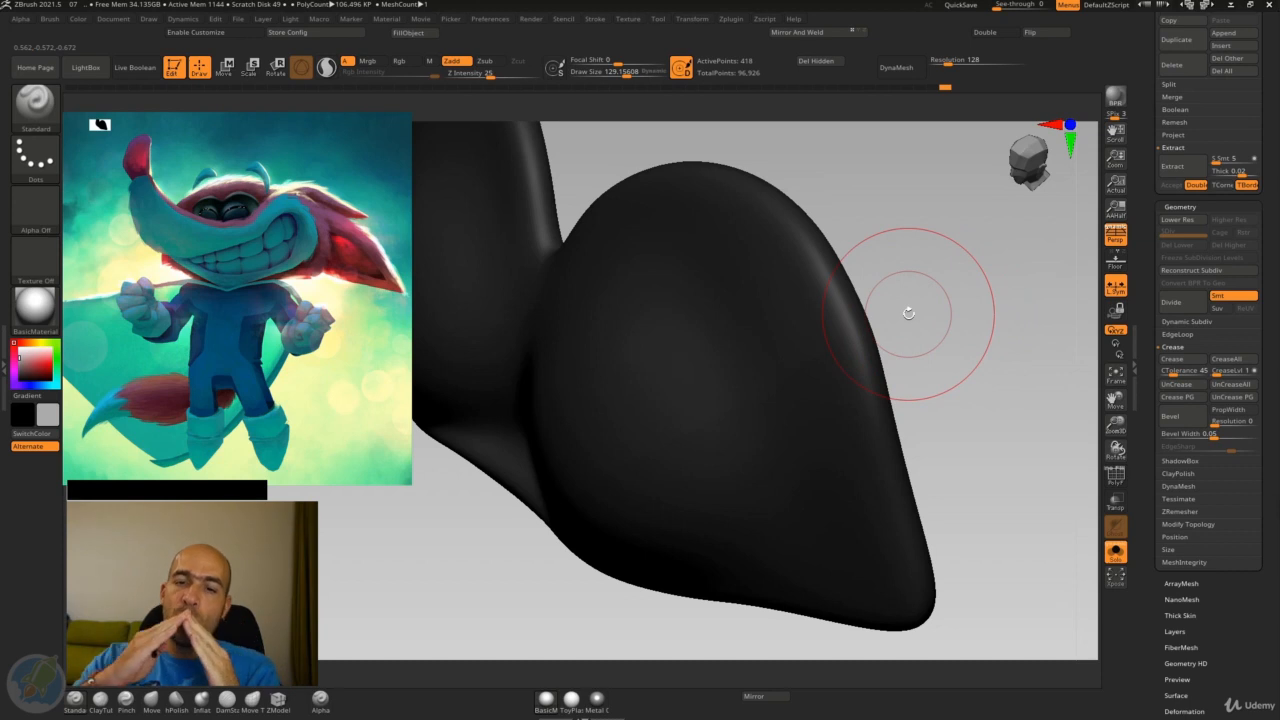
{"action": "left_click", "coordinate": [1162, 360]}
{"action": "left_click_drag", "start_coordinate": [991, 337], "coordinate": [1060, 345], "text": "alt"}
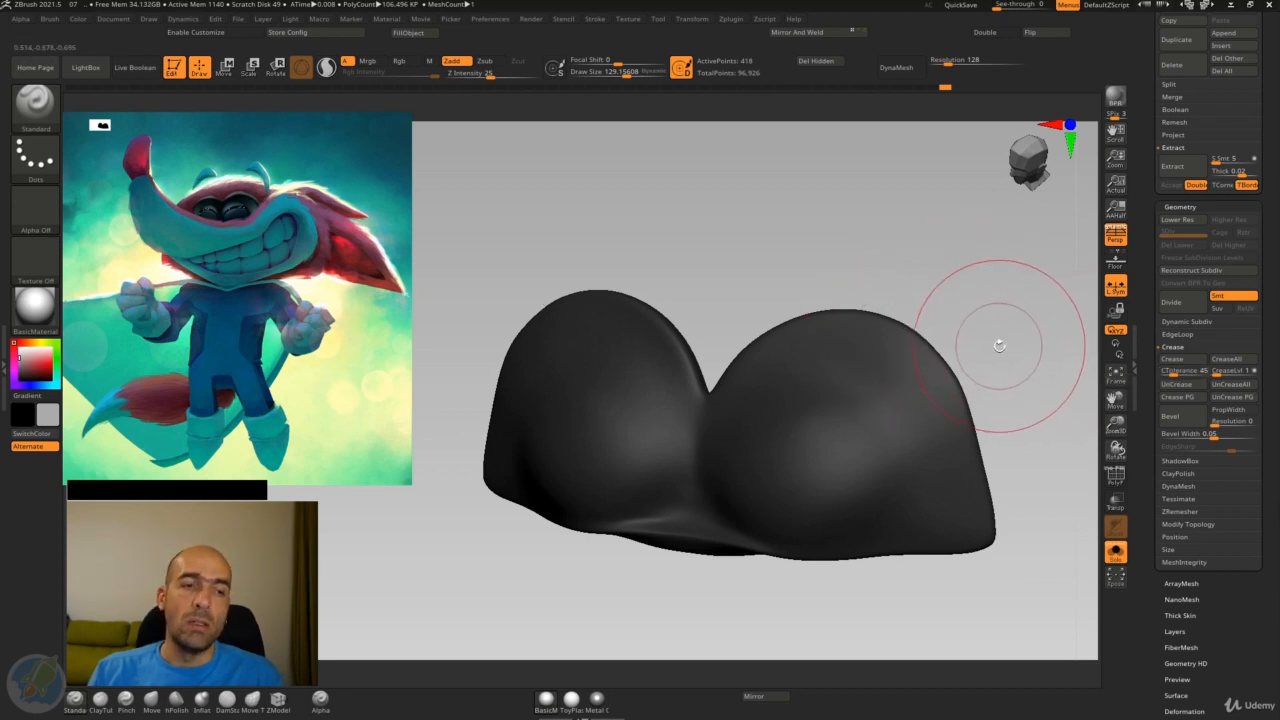
{"action": "mouse_move", "coordinate": [1003, 358]}
{"action": "left_mouse_down"}
{"action": "mouse_move", "coordinate": [1043, 400]}
{"action": "mouse_move", "coordinate": [934, 337]}
{"action": "mouse_move", "coordinate": [980, 421]}
{"action": "mouse_move", "coordinate": [960, 430]}
{"action": "mouse_move", "coordinate": [1003, 463]}
{"action": "left_mouse_up"}
Turn off the smoothed preview and show the polyframe to examine the eye mesh's polygon edges up close
{"action": "left_click", "coordinate": [1116, 477]}
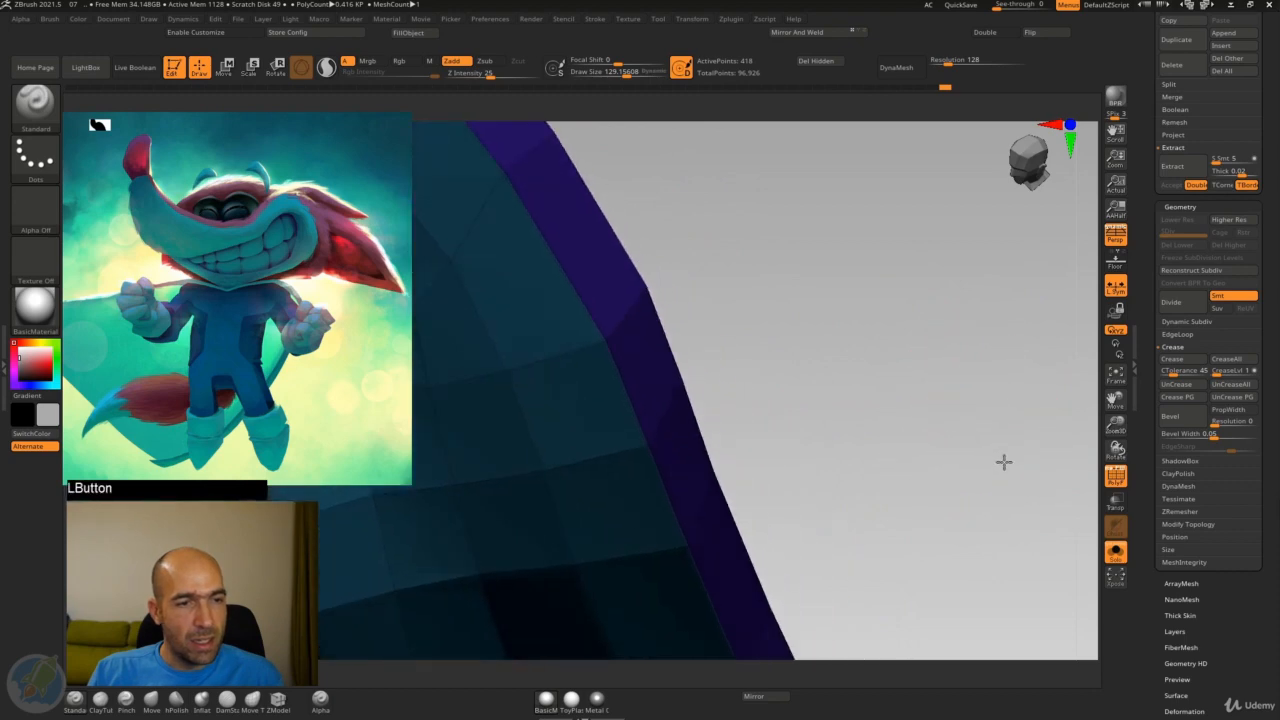
{"action": "left_click_drag", "start_coordinate": [916, 420], "coordinate": [986, 282]}
{"action": "left_click_drag", "start_coordinate": [757, 557], "coordinate": [900, 517]}
{"action": "left_click_drag", "start_coordinate": [915, 560], "coordinate": [896, 586]}
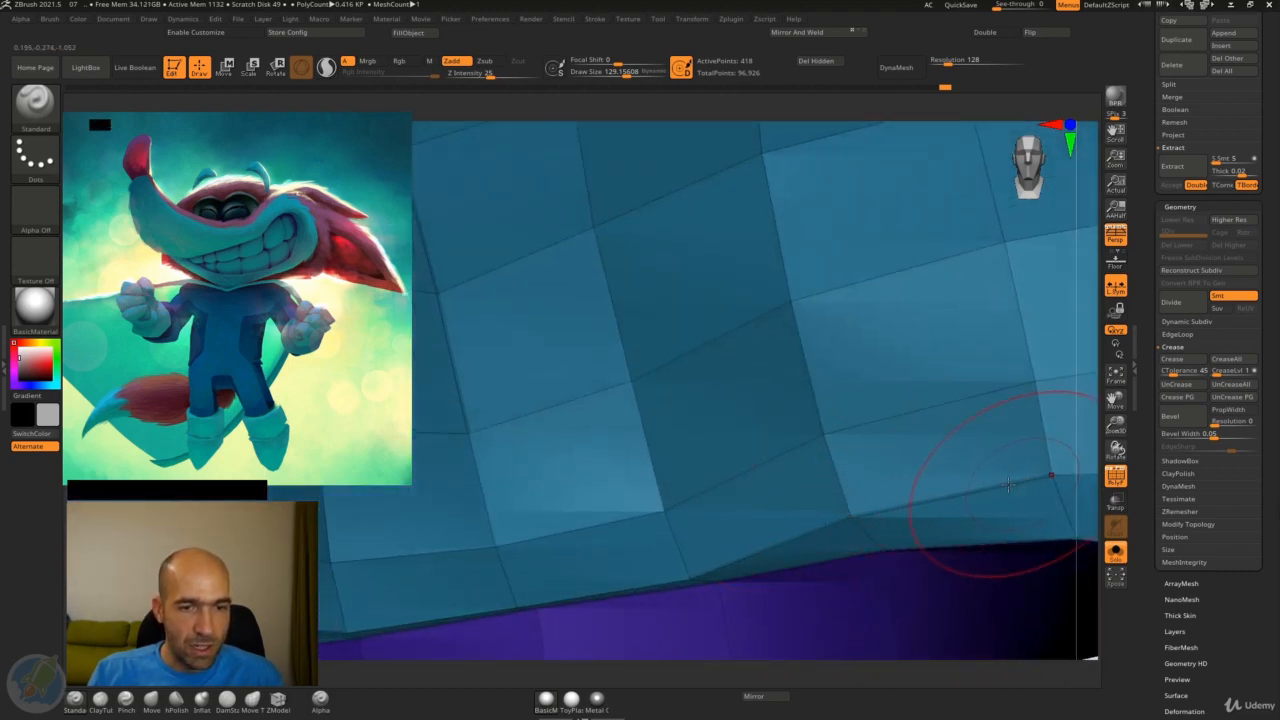
{"action": "left_click_drag", "start_coordinate": [1090, 479], "coordinate": [950, 411], "text": "alt"}
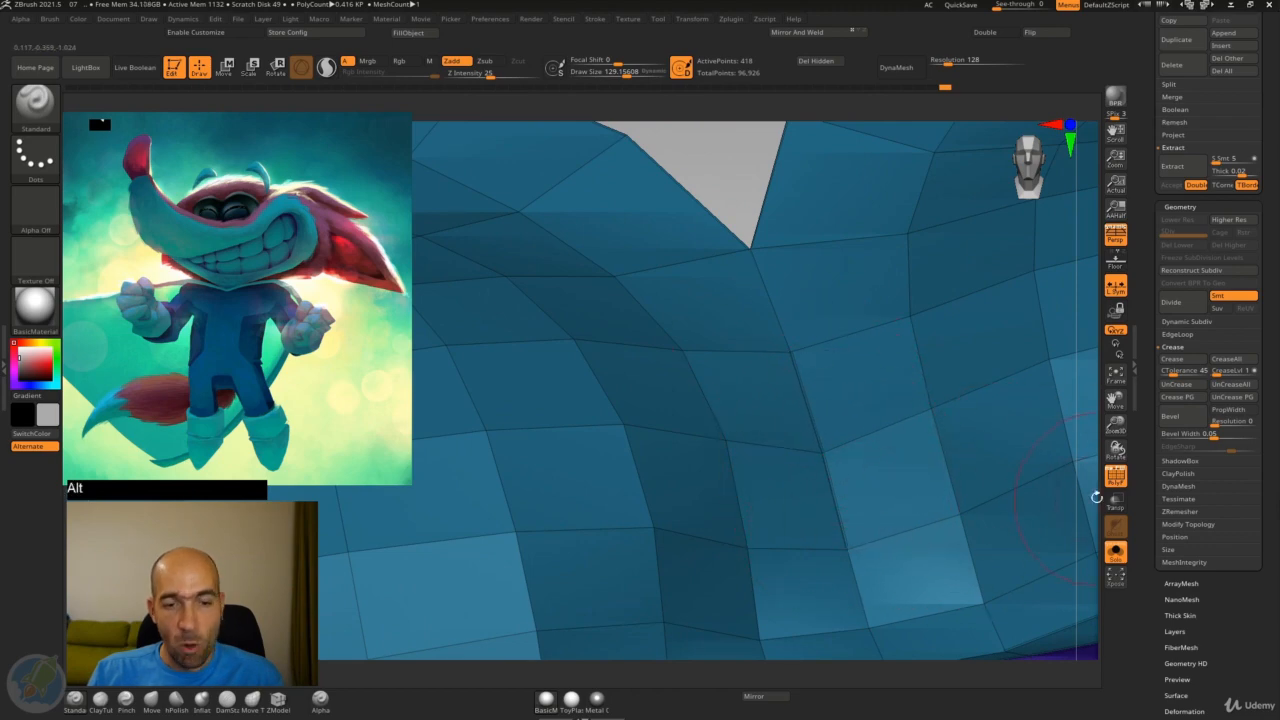
Set the crease tolerance to 66 and examine the edges along the eye mesh's lower rim and center
{"action": "left_click_drag", "start_coordinate": [1097, 497], "coordinate": [1036, 394], "text": "alt"}
{"action": "left_click_drag", "start_coordinate": [1043, 624], "coordinate": [1040, 651], "text": "alt"}
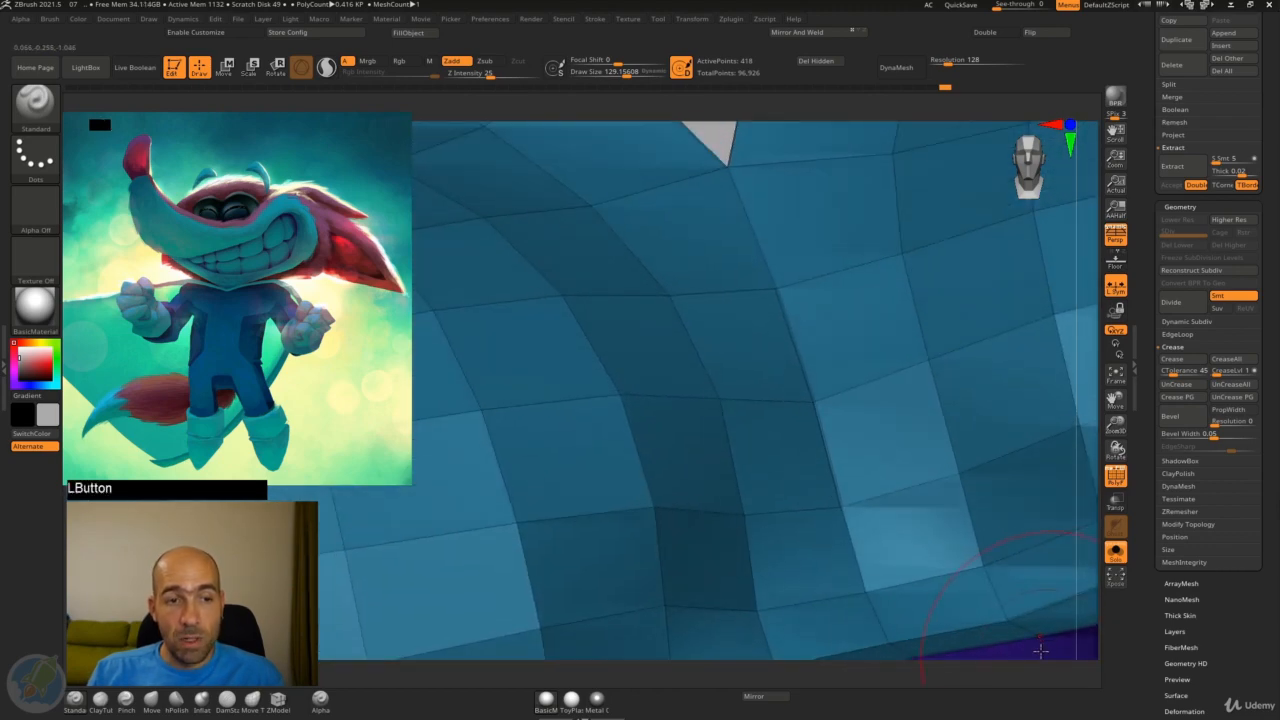
{"action": "left_click_drag", "start_coordinate": [1097, 603], "coordinate": [1064, 543], "text": "alt"}
{"action": "left_click_drag", "start_coordinate": [977, 208], "coordinate": [690, 90], "text": "alt"}
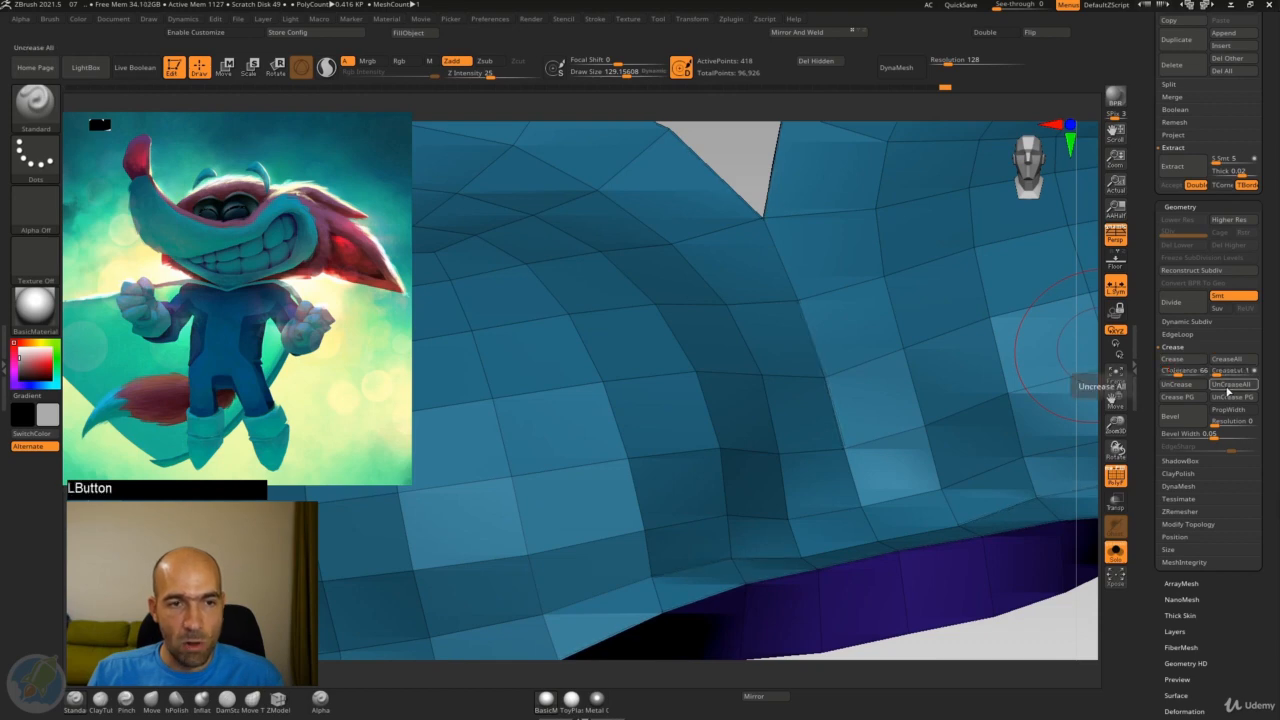
{"action": "left_click_drag", "start_coordinate": [1067, 626], "coordinate": [985, 560], "text": "alt"}
{"action": "left_click_drag", "start_coordinate": [990, 276], "coordinate": [798, 191], "text": "alt"}
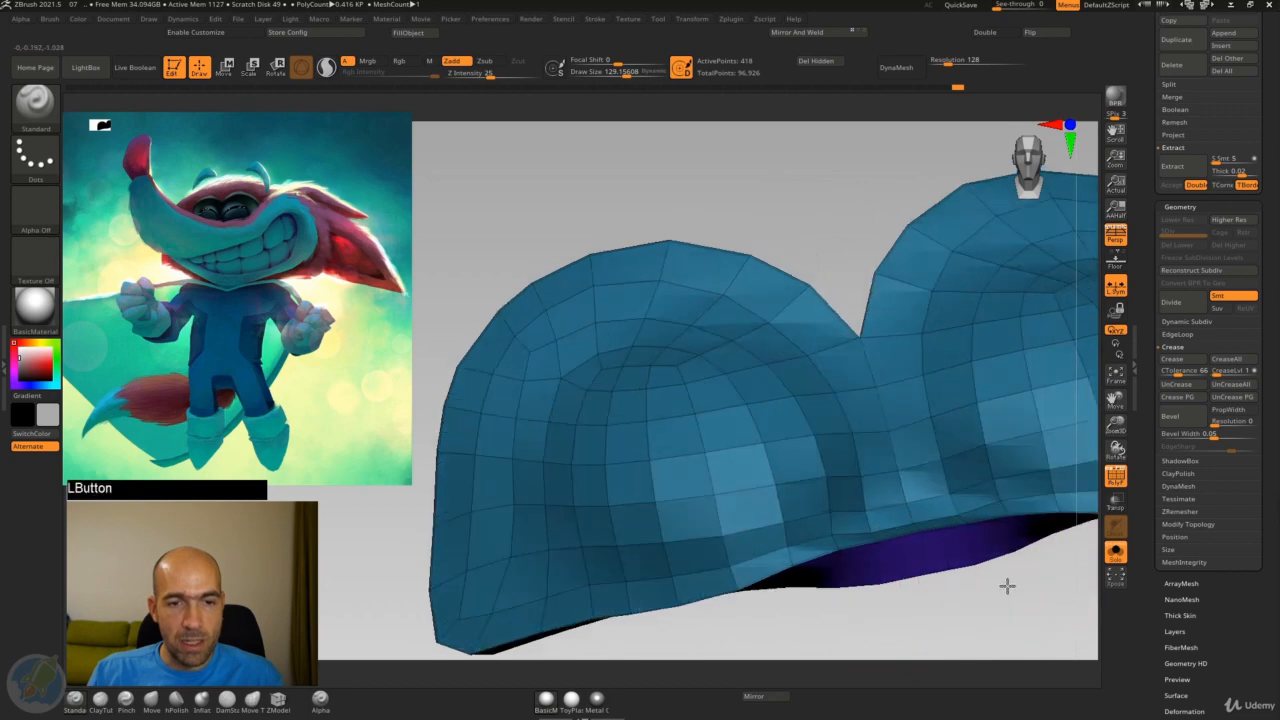
Restore the Dynamic Subdiv preview, hide the polyframe, and inspect the smoothed eye mesh from several angles
{"action": "key", "text": "d"}
{"action": "left_click_drag", "start_coordinate": [1048, 593], "coordinate": [1005, 520], "text": "alt"}
{"action": "left_click", "coordinate": [1126, 481]}
{"action": "left_click_drag", "start_coordinate": [1009, 608], "coordinate": [828, 560], "text": "alt"}
{"action": "mouse_move", "coordinate": [962, 596]}
{"action": "left_mouse_down"}
{"action": "mouse_move", "coordinate": [923, 603]}
{"action": "mouse_move", "coordinate": [893, 590]}
{"action": "left_mouse_up"}
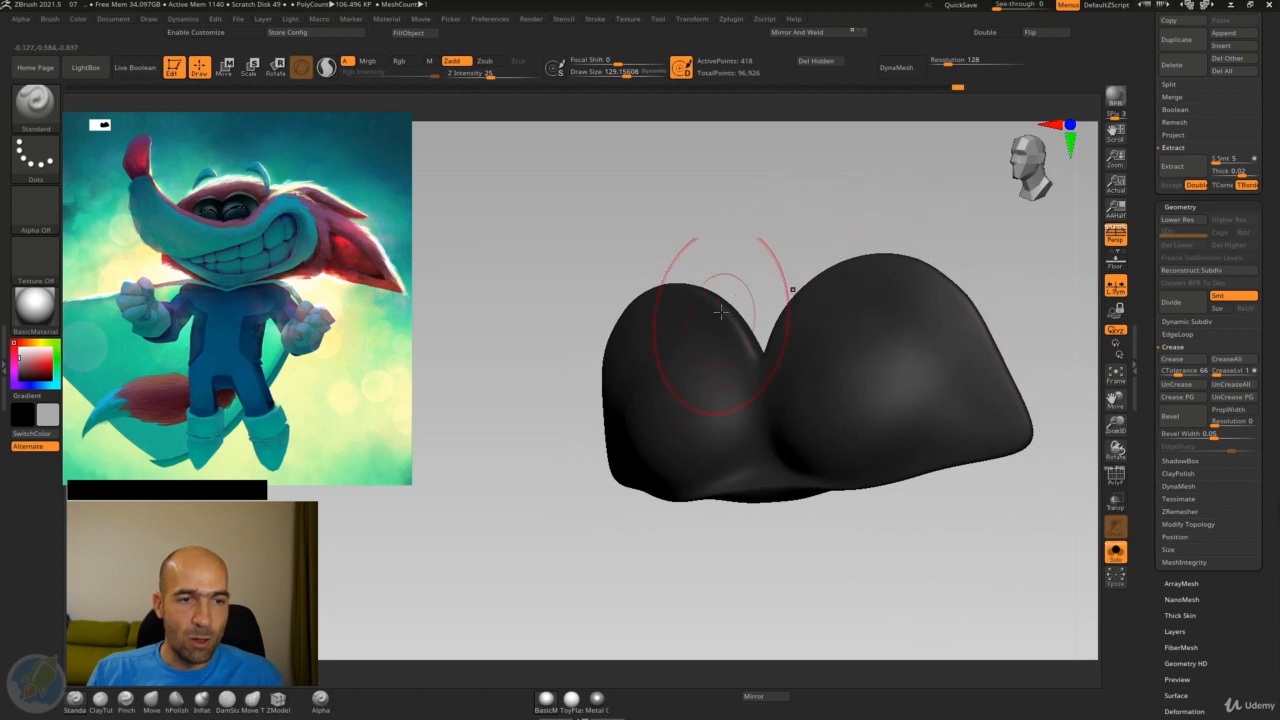
{"action": "left_click_drag", "start_coordinate": [757, 223], "coordinate": [789, 206]}
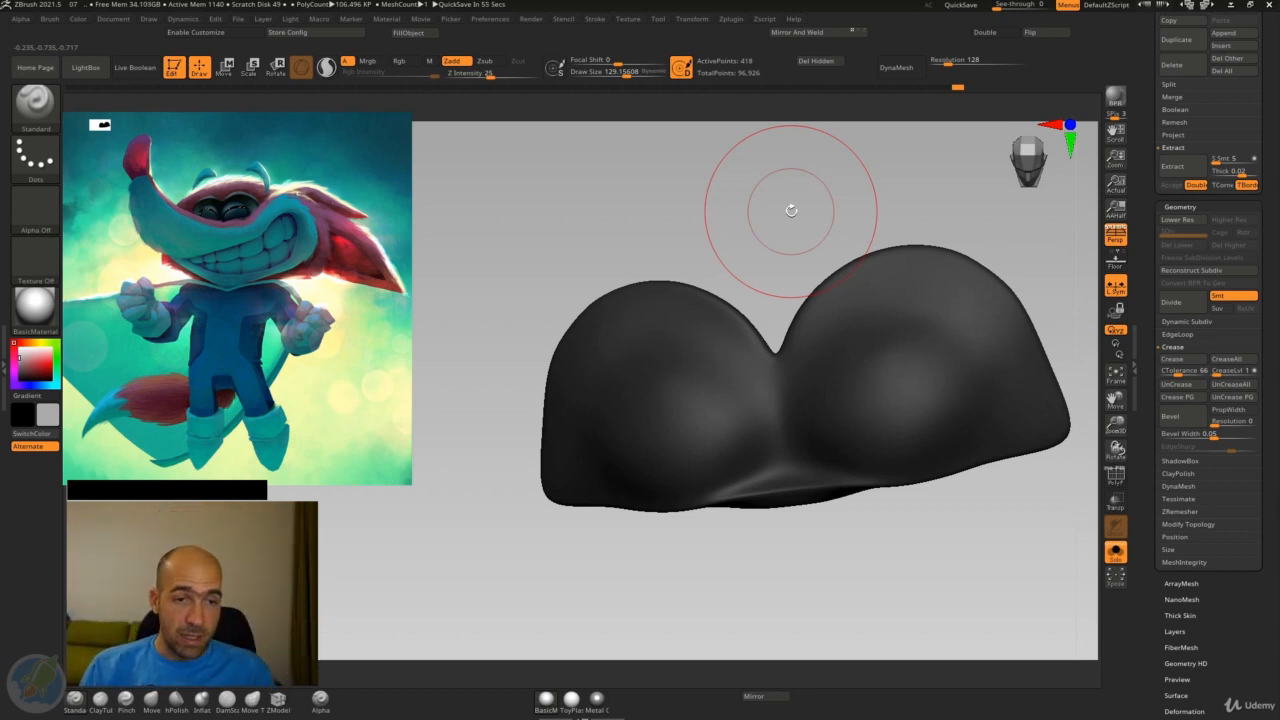
{"action": "left_click_drag", "start_coordinate": [971, 223], "coordinate": [943, 214]}
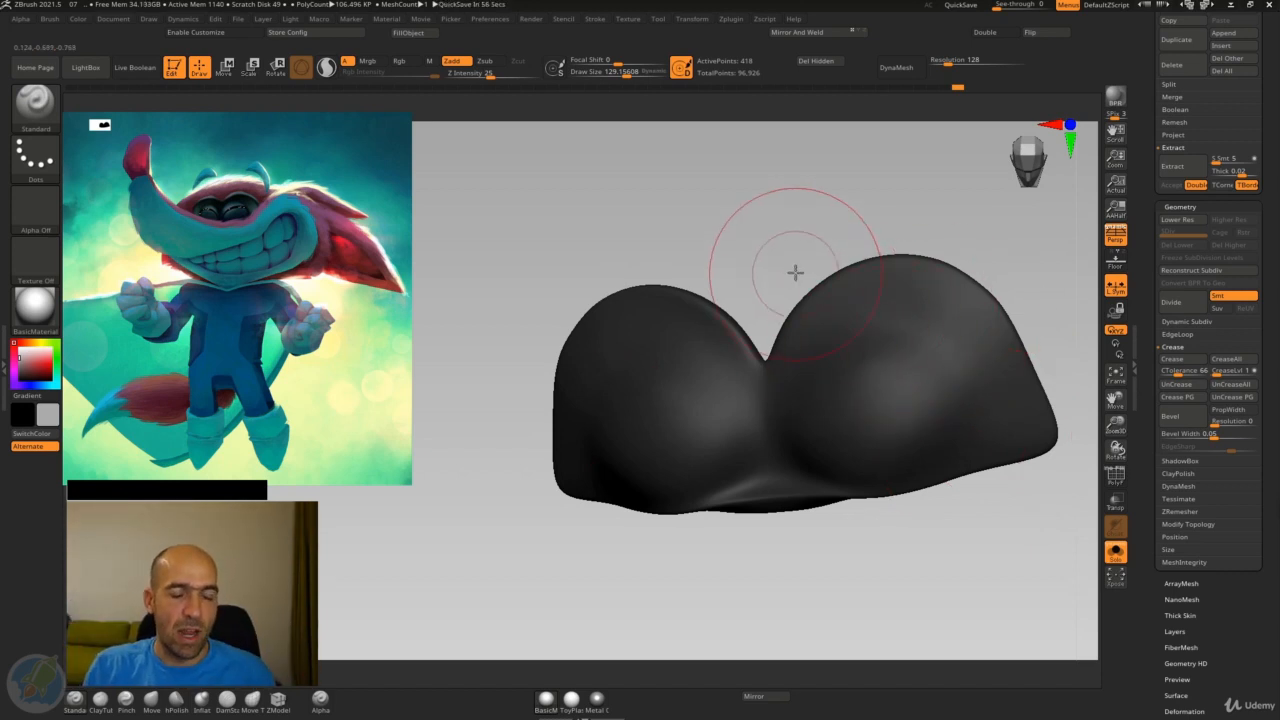
{"action": "left_click_drag", "start_coordinate": [795, 272], "coordinate": [816, 252]}
{"action": "left_click_drag", "start_coordinate": [834, 543], "coordinate": [797, 604], "text": "alt"}
{"action": "mouse_move", "coordinate": [797, 604]}
{"action": "left_mouse_down"}
{"action": "mouse_move", "coordinate": [830, 579]}
{"action": "mouse_move", "coordinate": [795, 555]}
{"action": "left_mouse_up"}
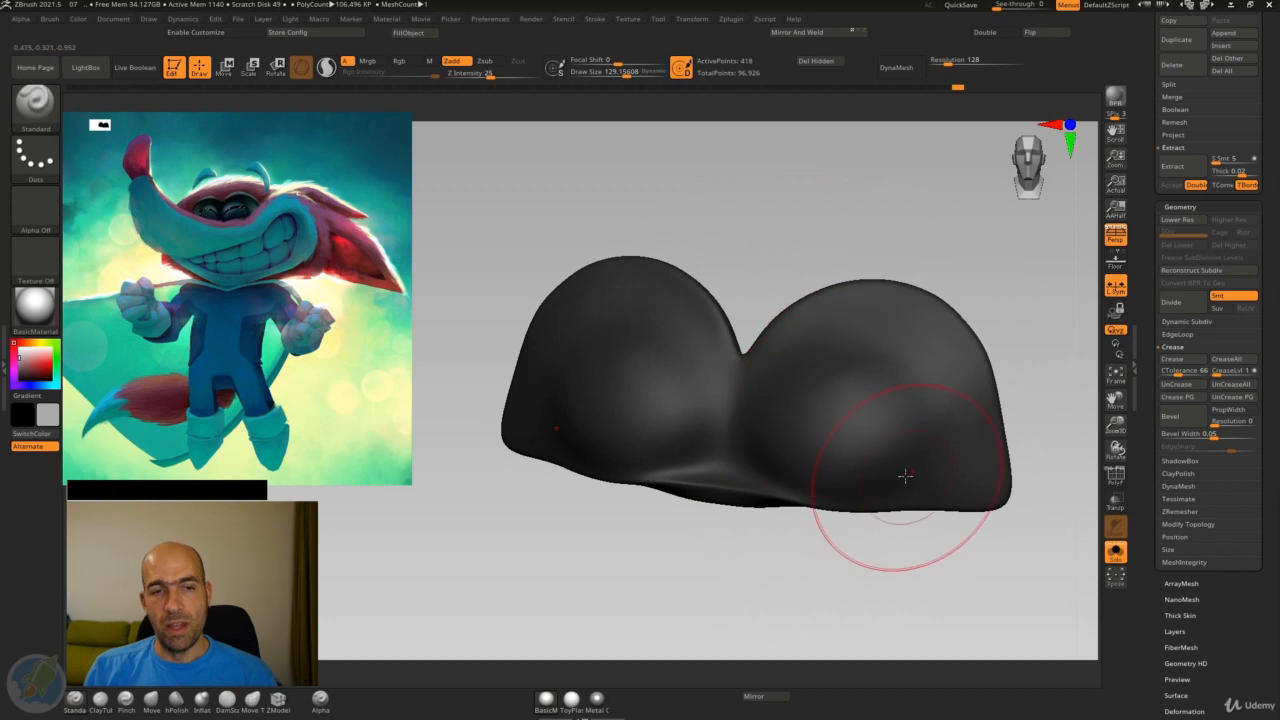
Leave Solo mode and inspect the smoothed eye mesh's fit on the character's head from the side, above and front
{"action": "left_click_drag", "start_coordinate": [885, 535], "coordinate": [828, 582]}
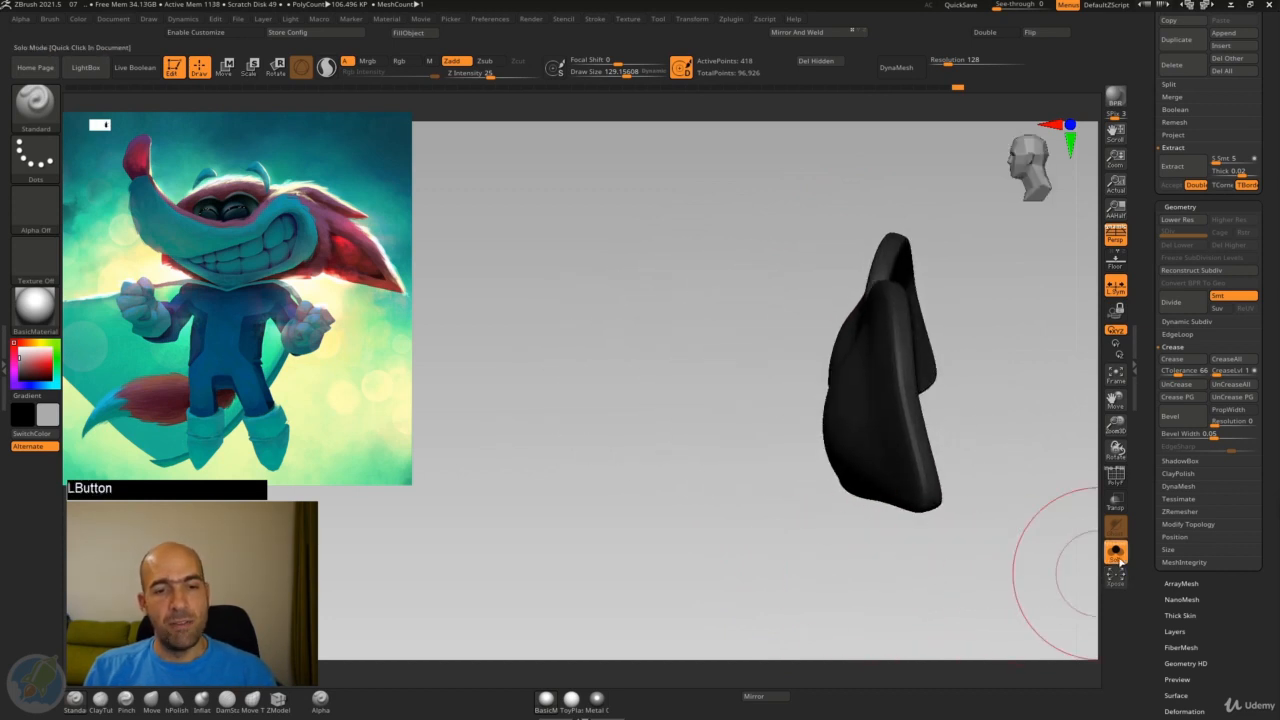
{"action": "left_click", "coordinate": [1116, 555]}
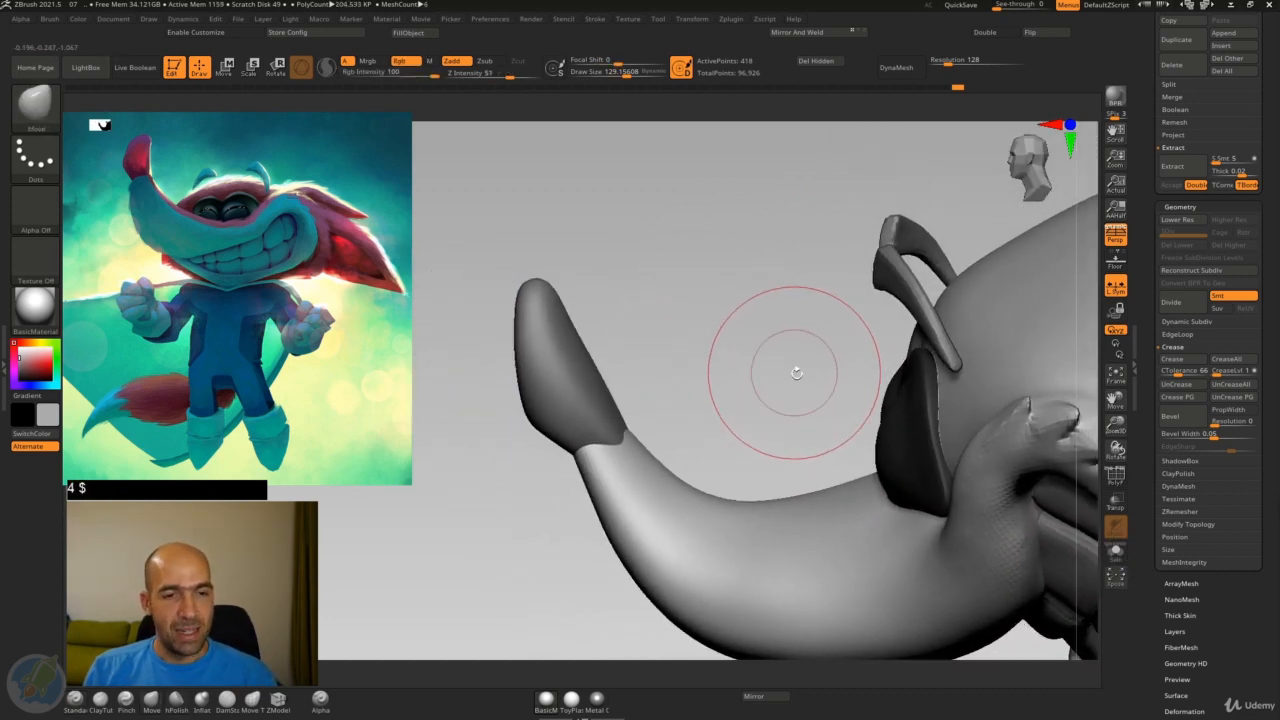
{"action": "left_click_drag", "start_coordinate": [797, 373], "coordinate": [962, 494]}
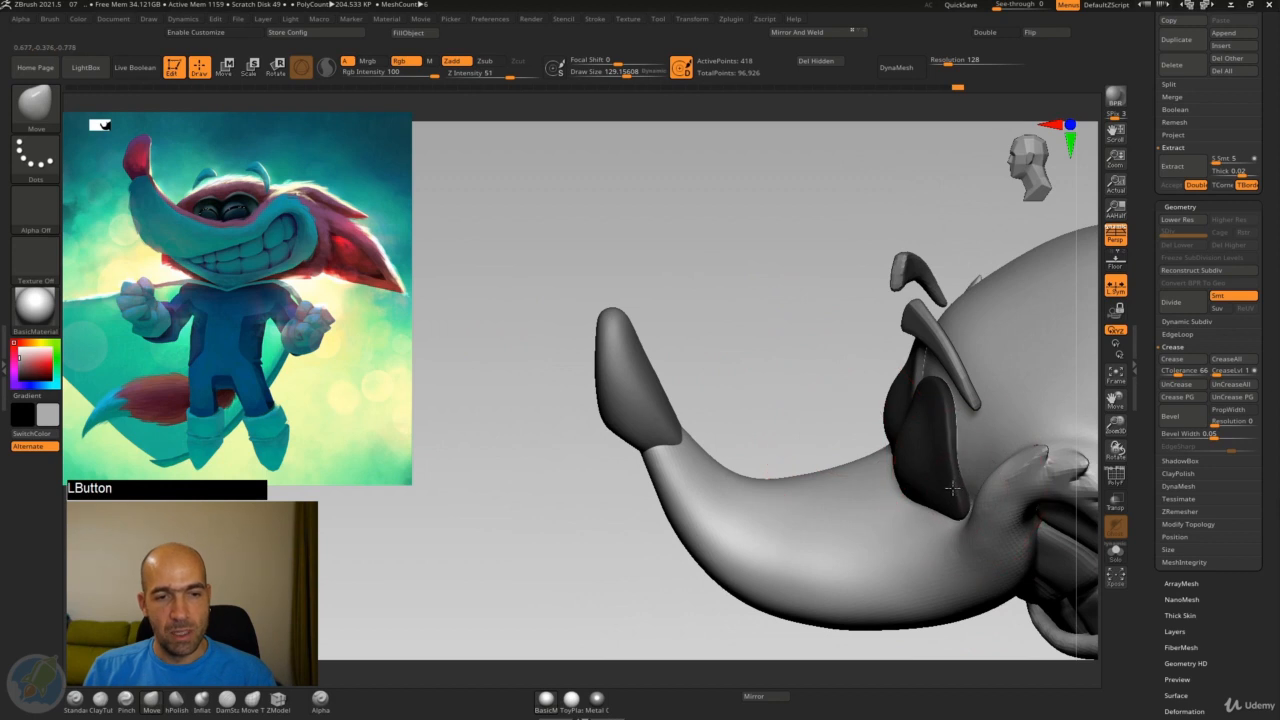
{"action": "left_click_drag", "start_coordinate": [809, 357], "coordinate": [836, 365]}
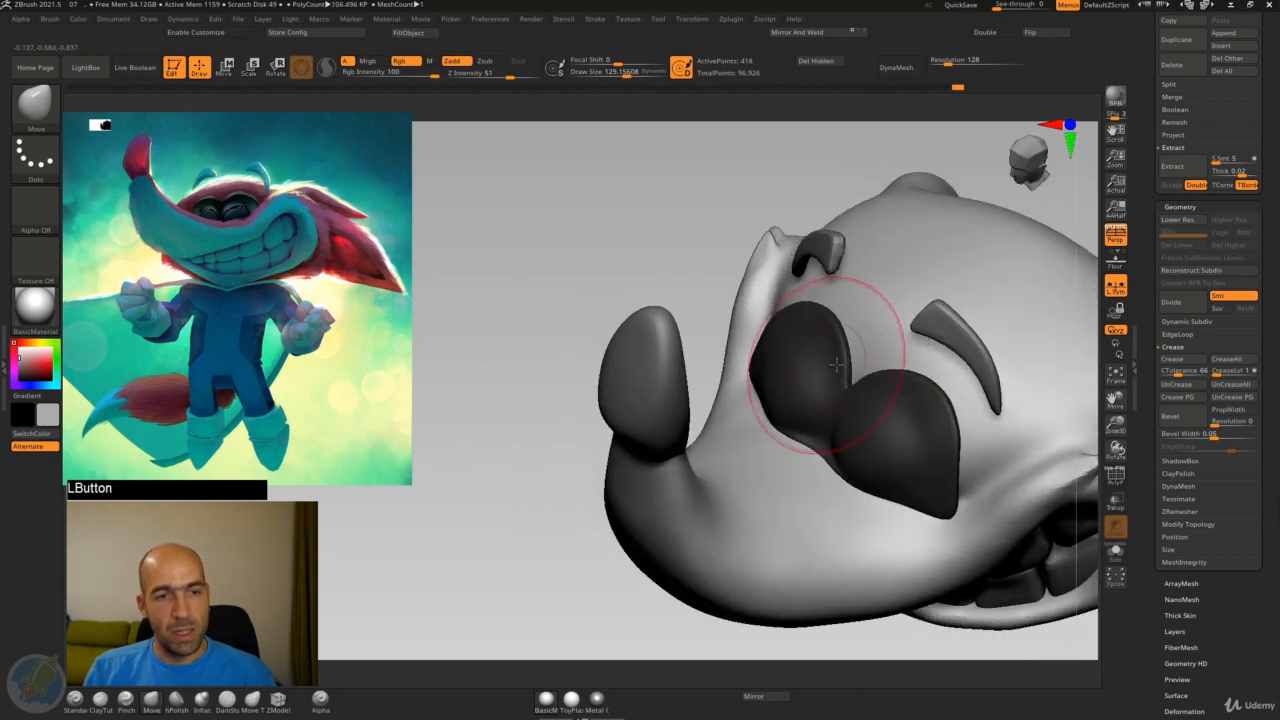
{"action": "left_click_drag", "start_coordinate": [660, 271], "coordinate": [647, 317], "text": "alt"}
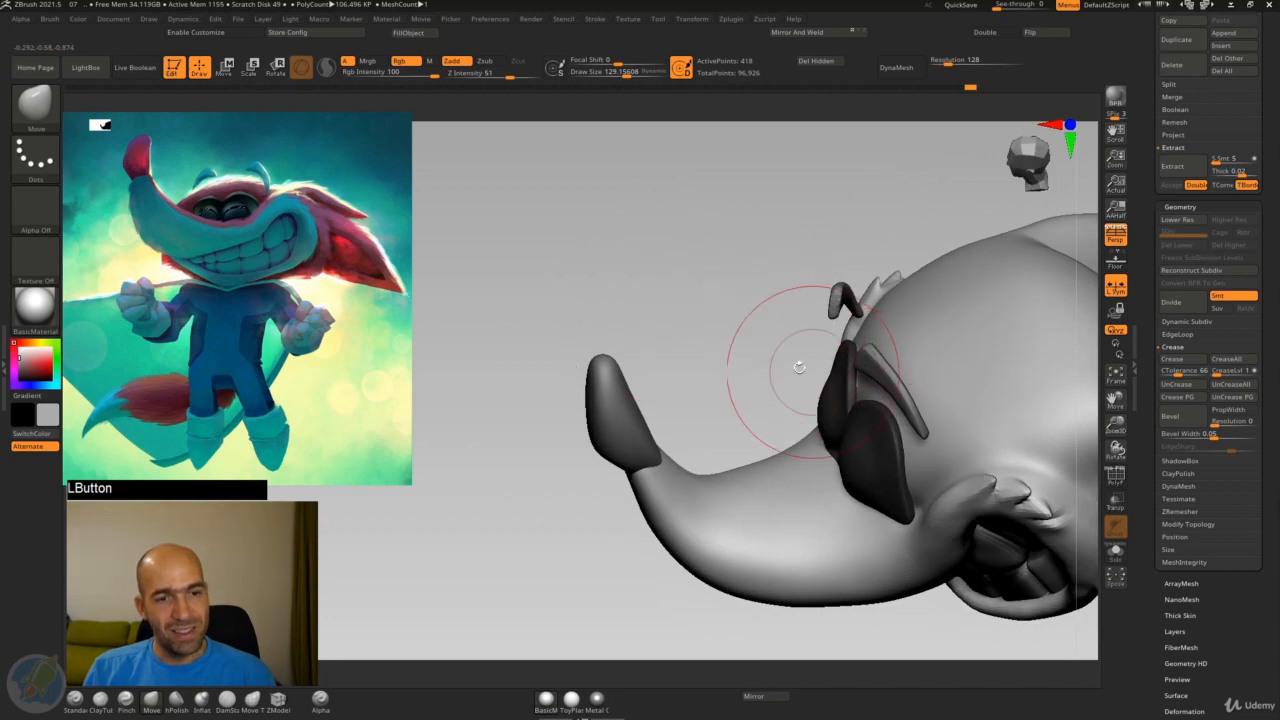
{"action": "left_click_drag", "start_coordinate": [808, 366], "coordinate": [991, 386]}
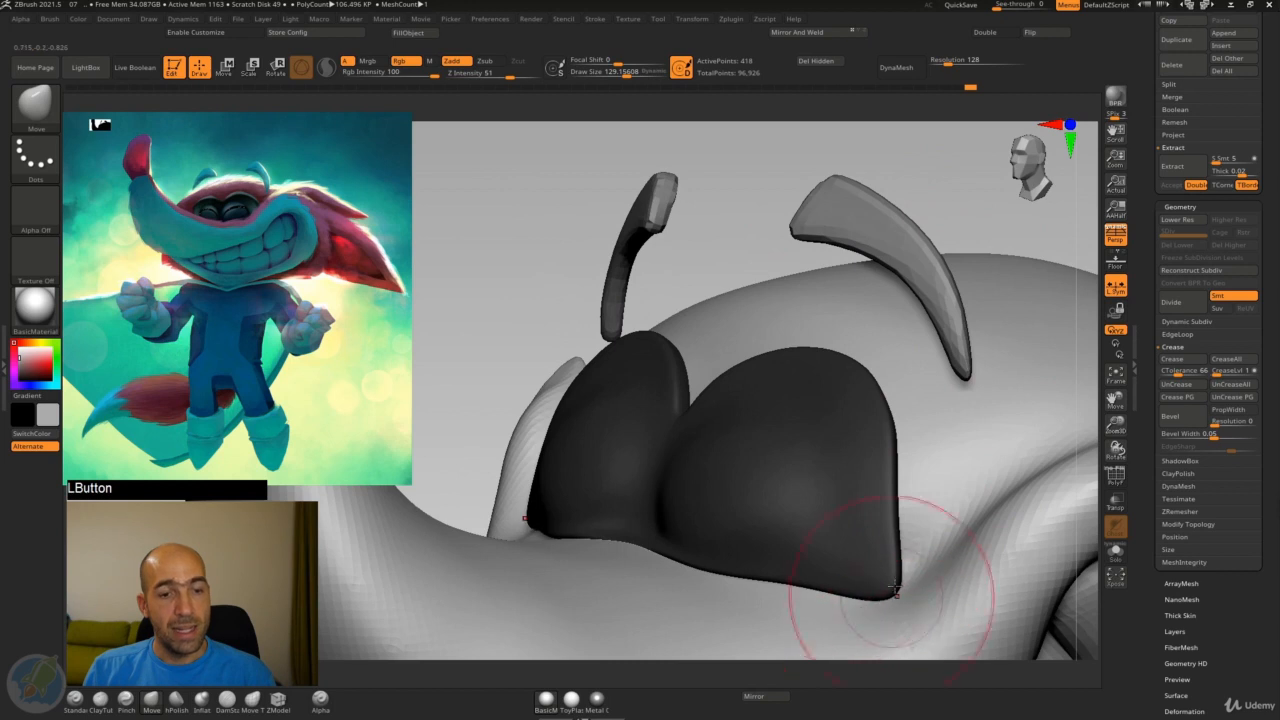
{"action": "left_click_drag", "start_coordinate": [966, 206], "coordinate": [914, 263], "text": "alt"}
Toggle Dynamic Subdiv off and back on to compare the eye mesh, and examine the smoothed eyes from the side and above
{"action": "left_click", "coordinate": [1194, 321]}
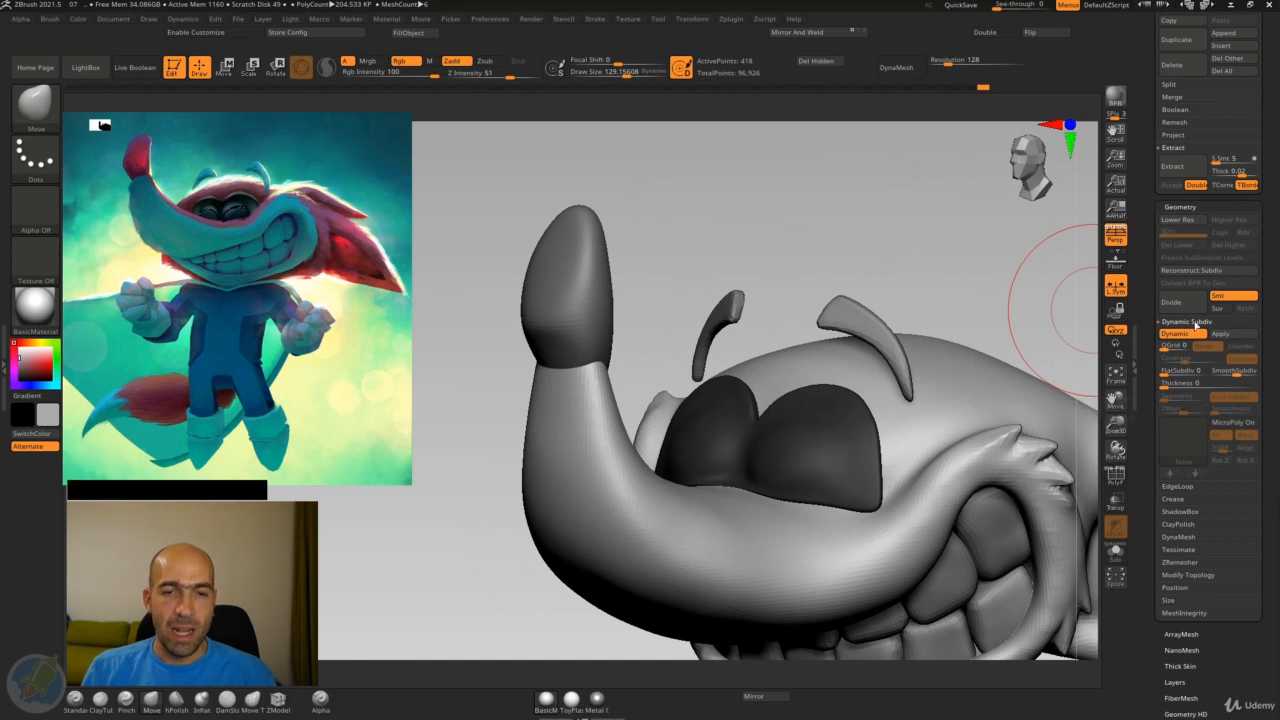
{"action": "left_click", "coordinate": [1175, 334]}
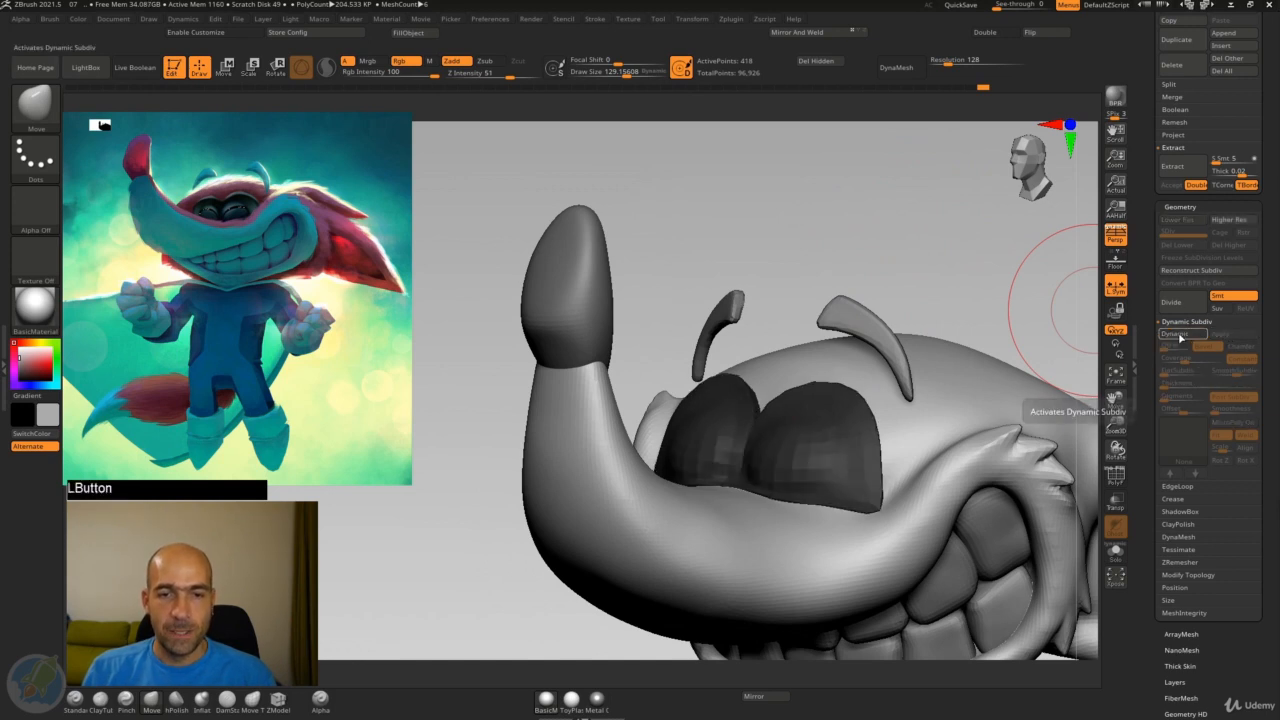
{"action": "left_click", "coordinate": [1180, 337]}
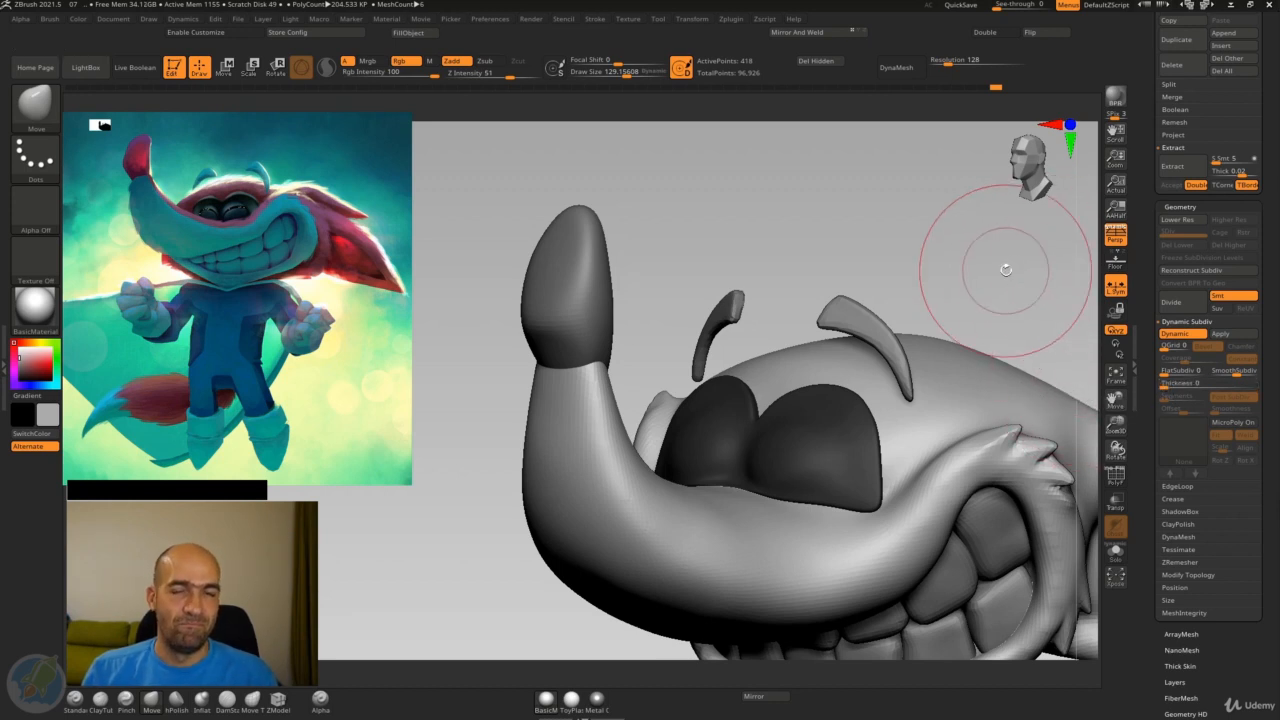
{"action": "left_click_drag", "start_coordinate": [949, 277], "coordinate": [925, 295]}
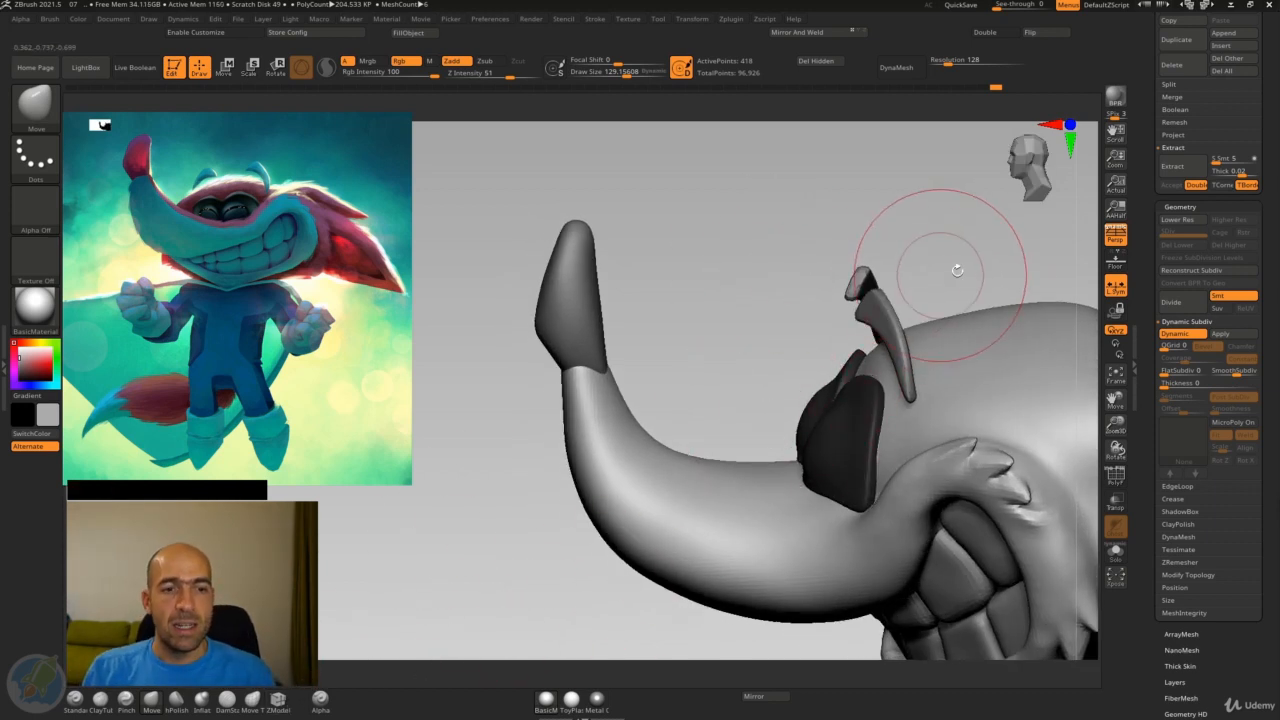
{"action": "mouse_move", "coordinate": [957, 270]}
{"action": "left_mouse_down"}
{"action": "mouse_move", "coordinate": [988, 257]}
{"action": "mouse_move", "coordinate": [929, 257]}
{"action": "mouse_move", "coordinate": [923, 229]}
{"action": "mouse_move", "coordinate": [894, 234]}
{"action": "mouse_move", "coordinate": [917, 241]}
{"action": "mouse_move", "coordinate": [914, 297]}
{"action": "mouse_move", "coordinate": [934, 294]}
{"action": "left_mouse_up"}
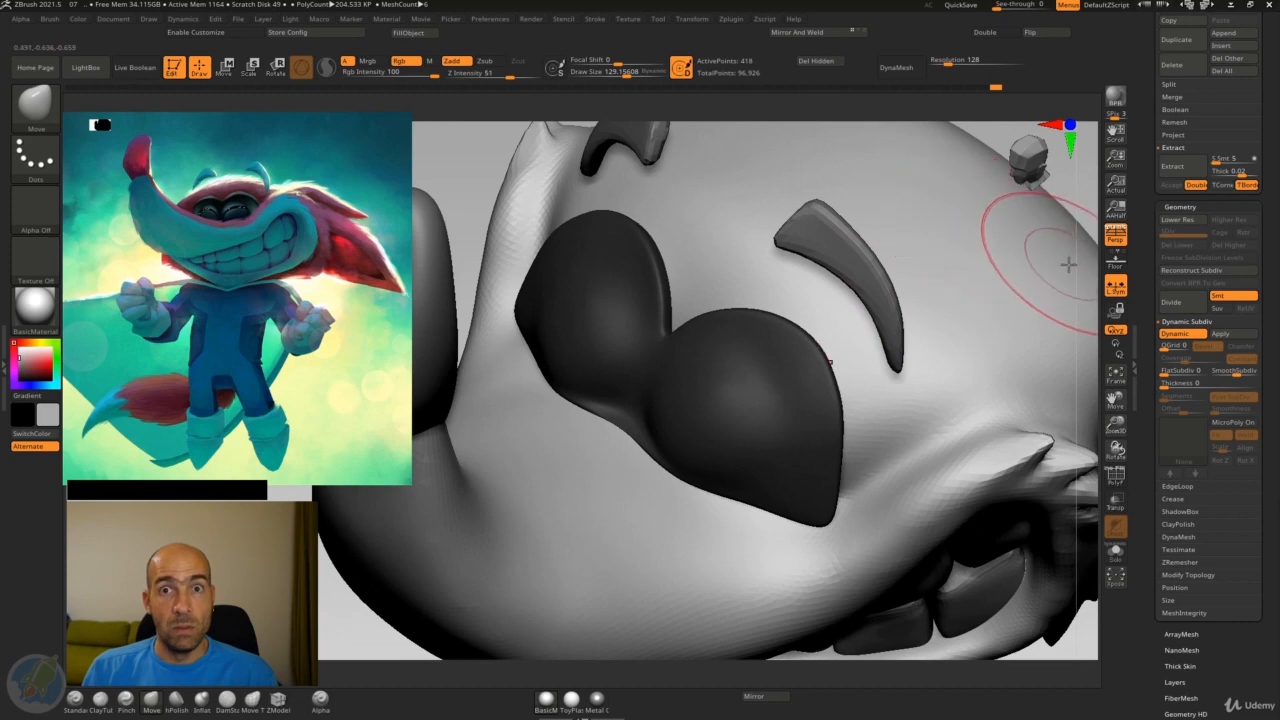
{"action": "left_click_drag", "start_coordinate": [1100, 297], "coordinate": [1033, 307]}
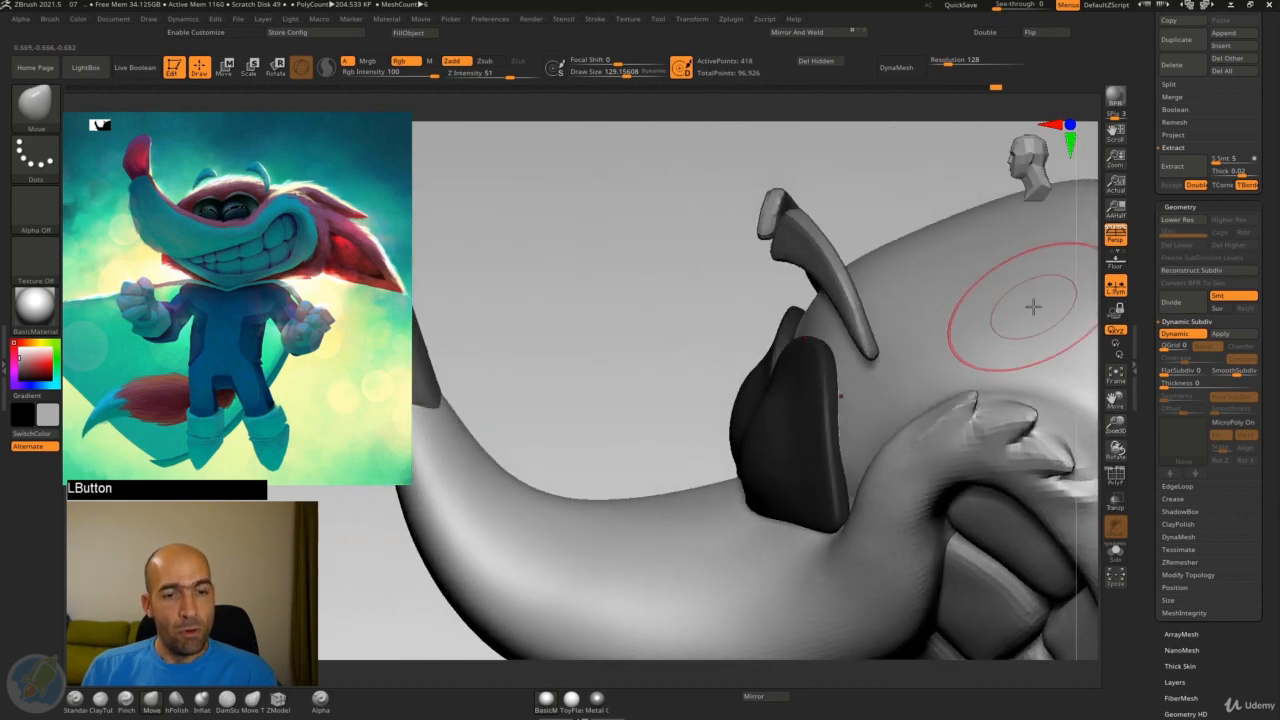
Isolate the eye mesh, compare it briefly with the full head, and examine its outer tip, lower edge and inner side
{"action": "left_click", "coordinate": [1115, 551]}
{"action": "left_click_drag", "start_coordinate": [1063, 534], "coordinate": [823, 614]}
{"action": "left_click_drag", "start_coordinate": [829, 543], "coordinate": [820, 573], "text": "alt"}
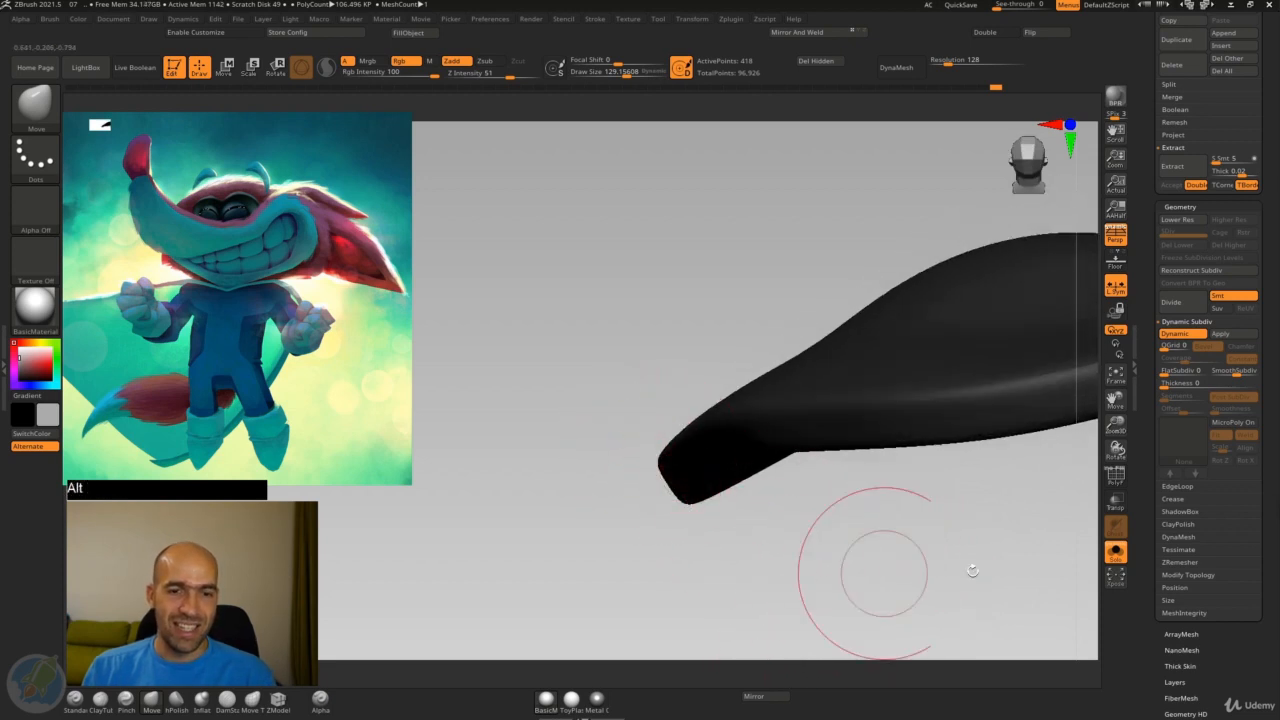
{"action": "left_click", "coordinate": [1115, 551]}
{"action": "left_click_drag", "start_coordinate": [527, 276], "coordinate": [556, 336]}
{"action": "left_click", "coordinate": [1115, 551]}
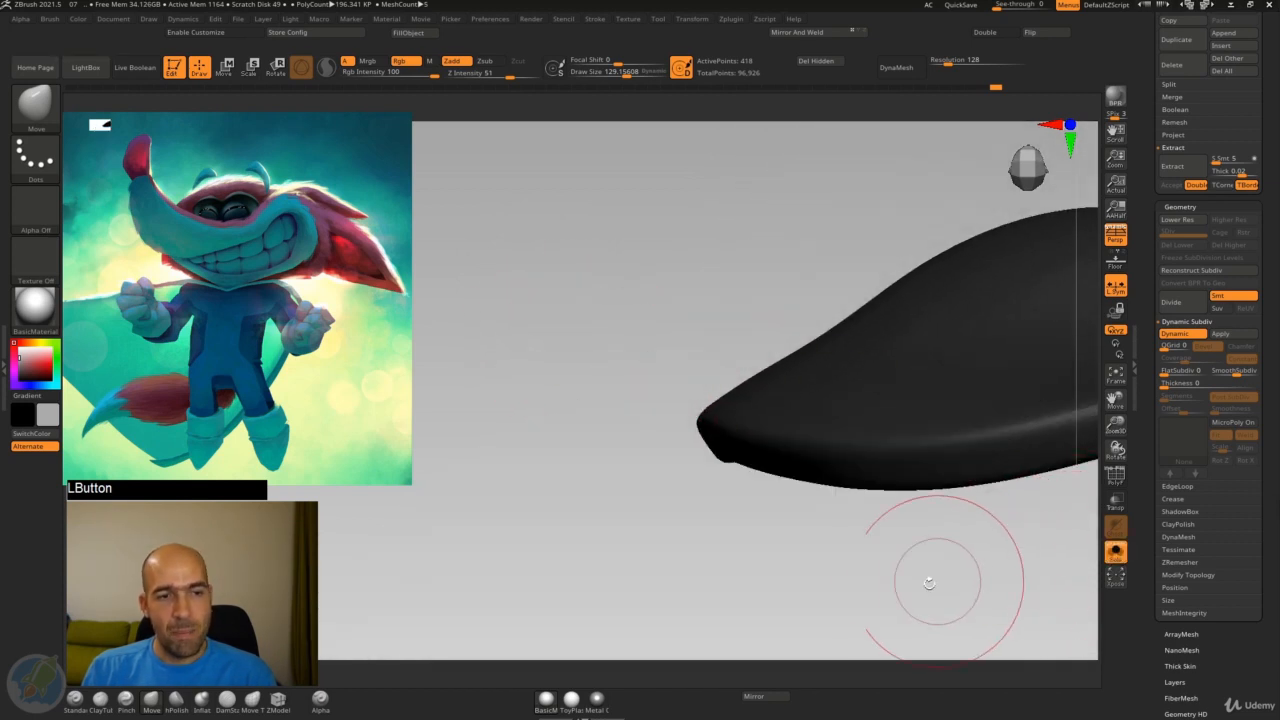
{"action": "mouse_move", "coordinate": [632, 445]}
{"action": "left_mouse_down", "text": "alt"}
{"action": "mouse_move", "coordinate": [623, 374]}
{"action": "mouse_move", "coordinate": [626, 397]}
{"action": "mouse_move", "coordinate": [573, 376]}
{"action": "mouse_move", "coordinate": [586, 384]}
{"action": "left_mouse_up", "text": "alt"}
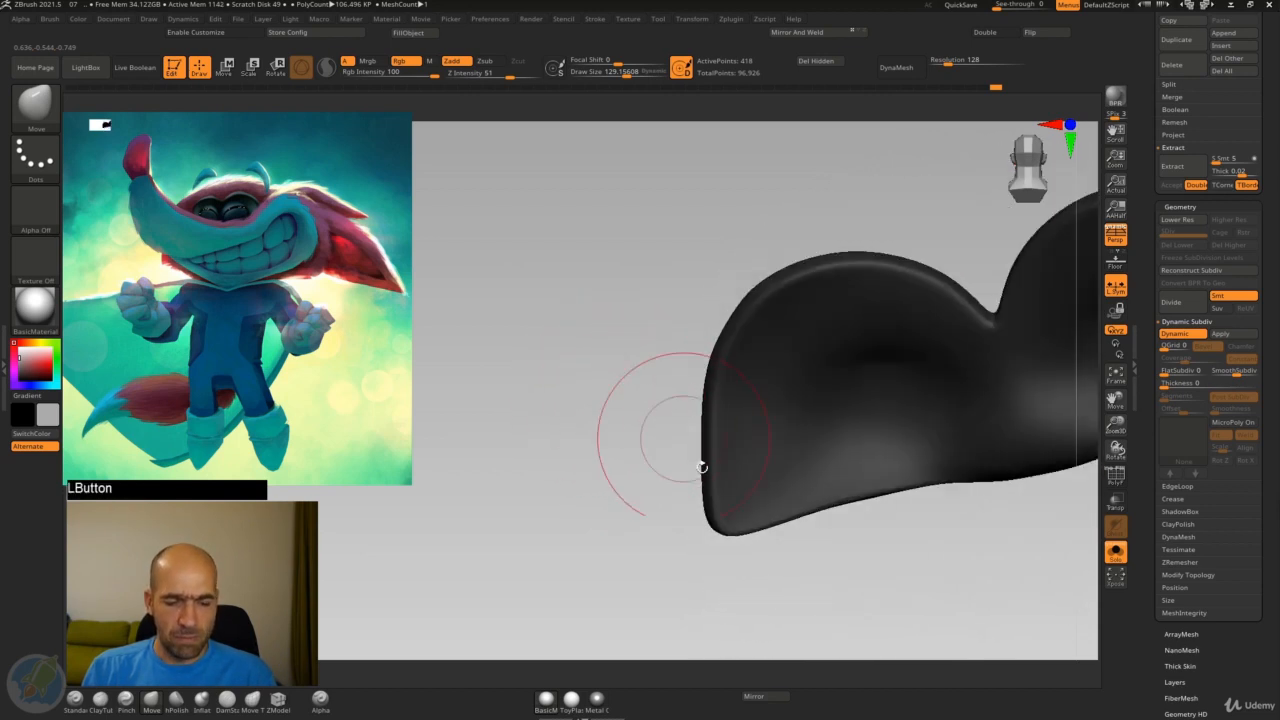
Show the polyframe on the isolated eye mesh and mask by polygroup from its inner face with the Move transform
{"action": "key", "text": "w"}
{"action": "left_click_drag", "start_coordinate": [694, 566], "coordinate": [715, 591]}
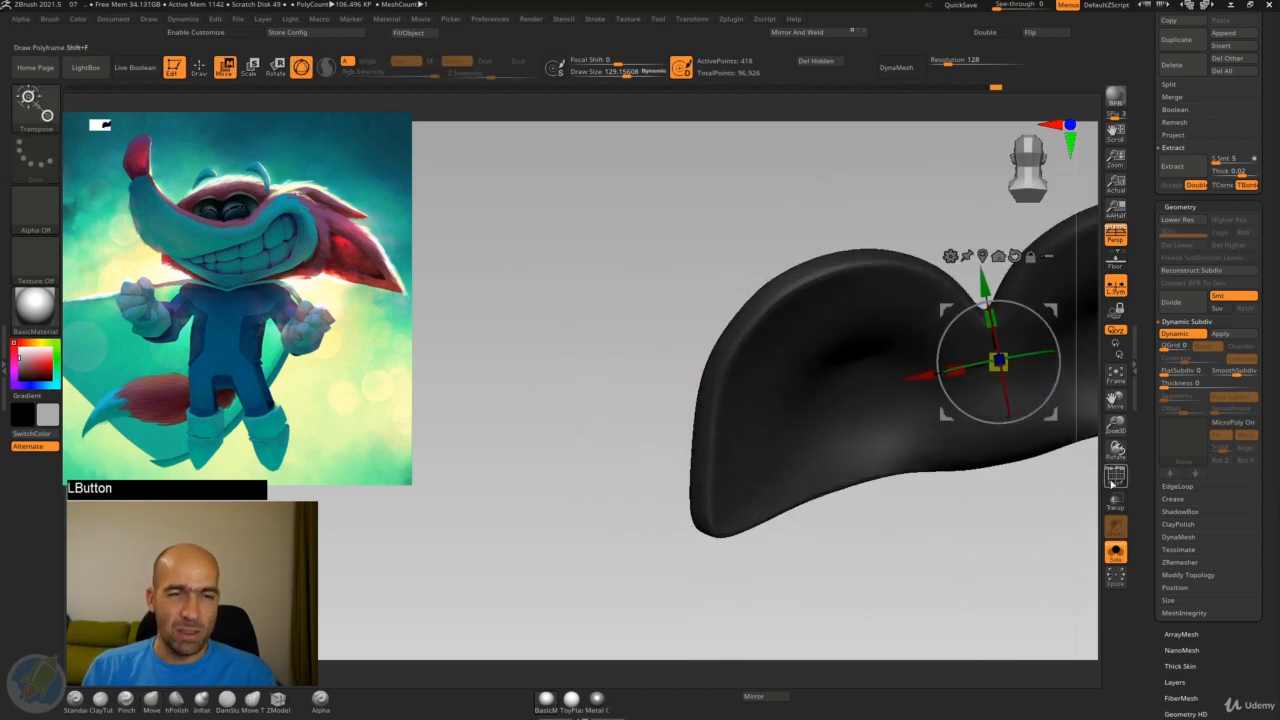
{"action": "left_click_drag", "start_coordinate": [920, 581], "coordinate": [843, 589]}
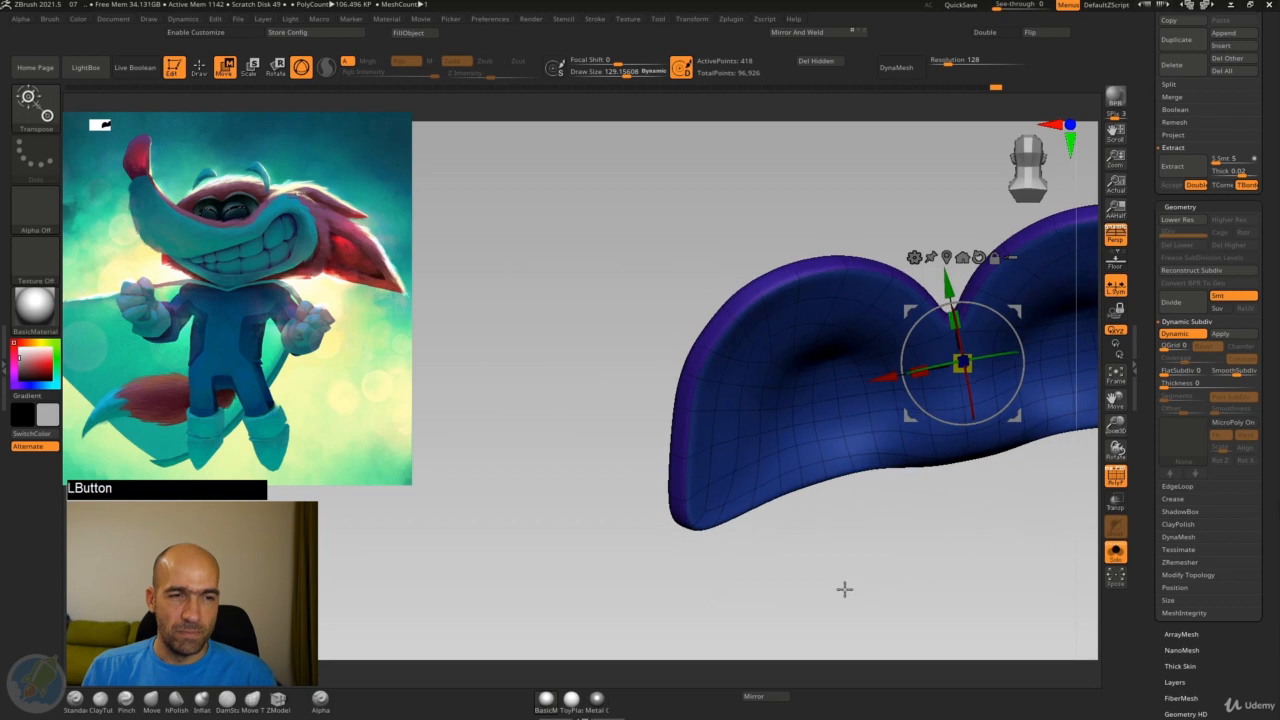
{"action": "left_click", "coordinate": [830, 400]}
{"action": "mouse_move", "coordinate": [811, 523]}
{"action": "left_mouse_down"}
{"action": "mouse_move", "coordinate": [808, 563]}
{"action": "mouse_move", "coordinate": [796, 518]}
{"action": "mouse_move", "coordinate": [820, 551]}
{"action": "mouse_move", "coordinate": [771, 517]}
{"action": "mouse_move", "coordinate": [758, 545]}
{"action": "mouse_move", "coordinate": [786, 534]}
{"action": "mouse_move", "coordinate": [893, 550]}
{"action": "mouse_move", "coordinate": [874, 486]}
{"action": "left_mouse_up"}
{"action": "key", "text": "q"}
{"action": "key", "text": "w"}
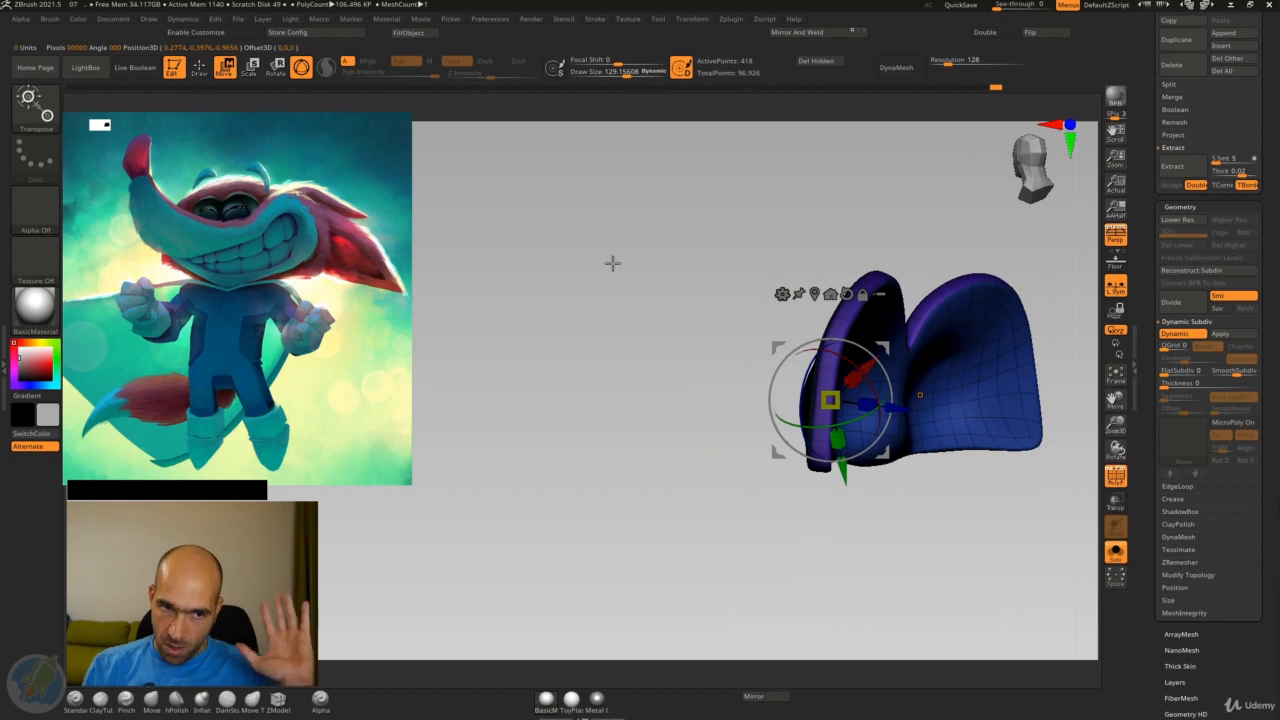
Examine the polygroups on the eye mesh's inner face and rim from behind and from the side
{"action": "left_click_drag", "start_coordinate": [740, 517], "coordinate": [811, 479]}
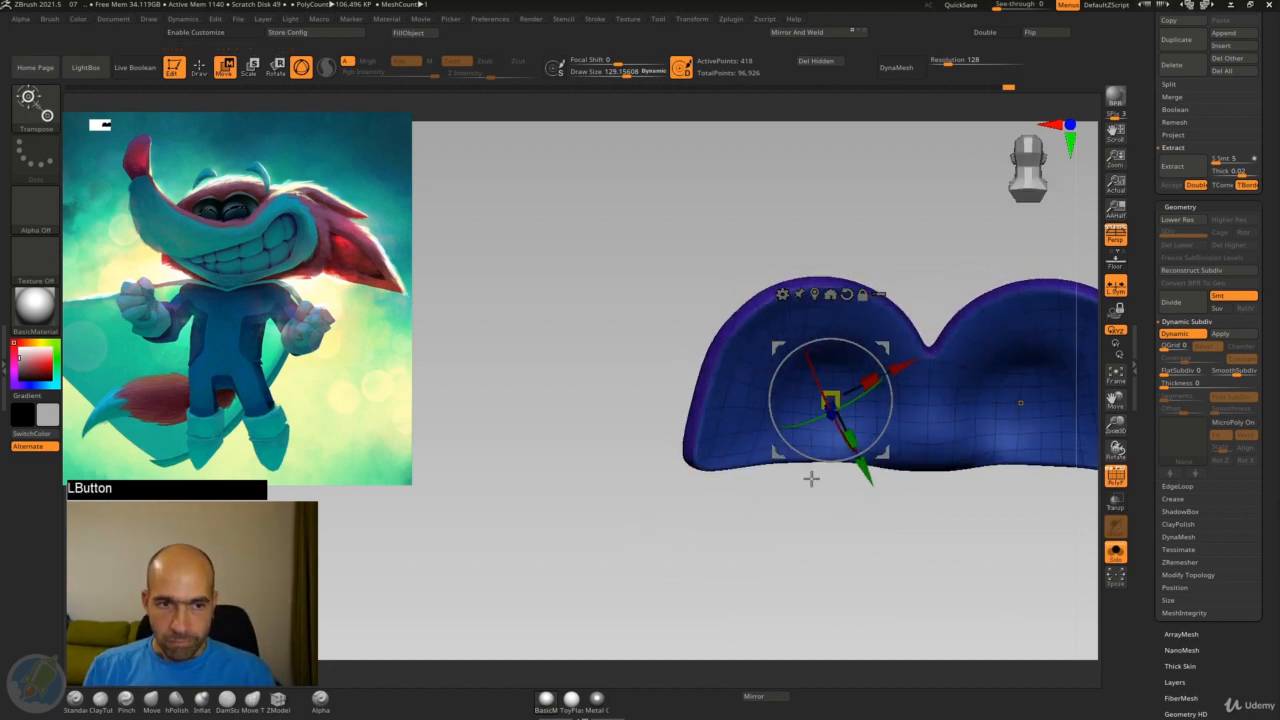
{"action": "left_click_drag", "start_coordinate": [771, 551], "coordinate": [871, 552]}
{"action": "key", "text": "q"}
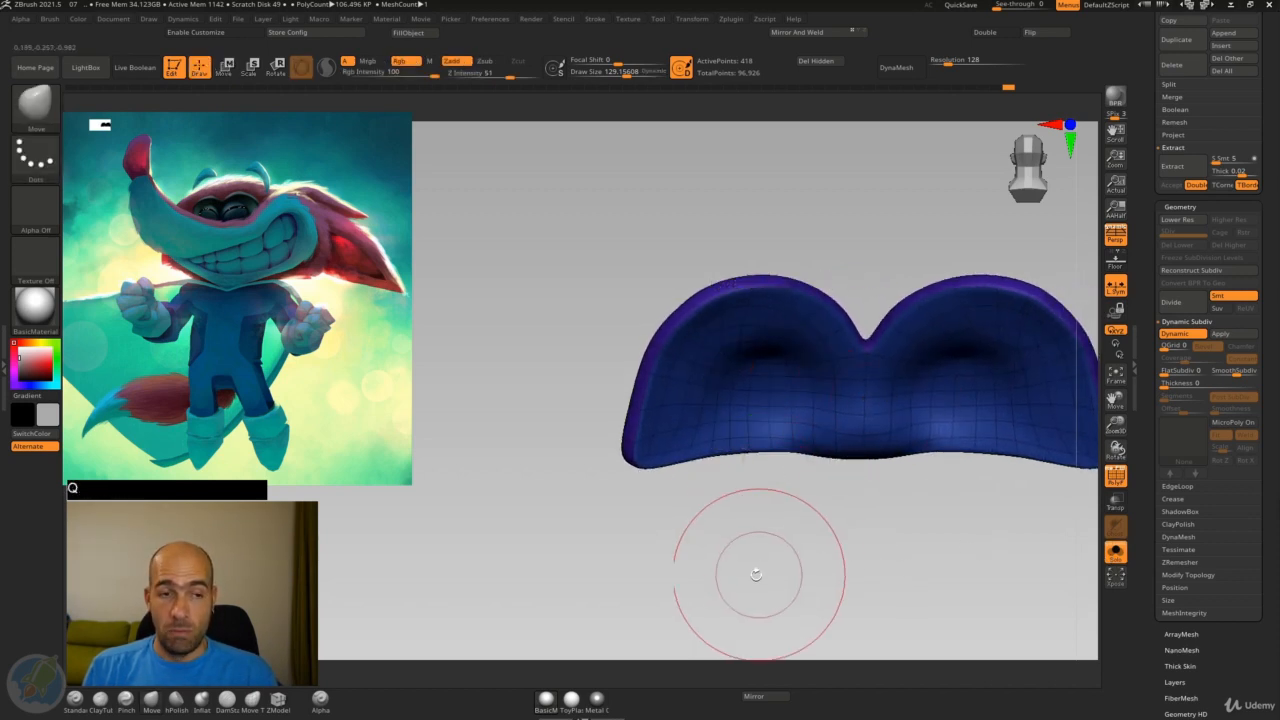
{"action": "left_click_drag", "start_coordinate": [757, 571], "coordinate": [744, 546]}
{"action": "key", "text": "w"}
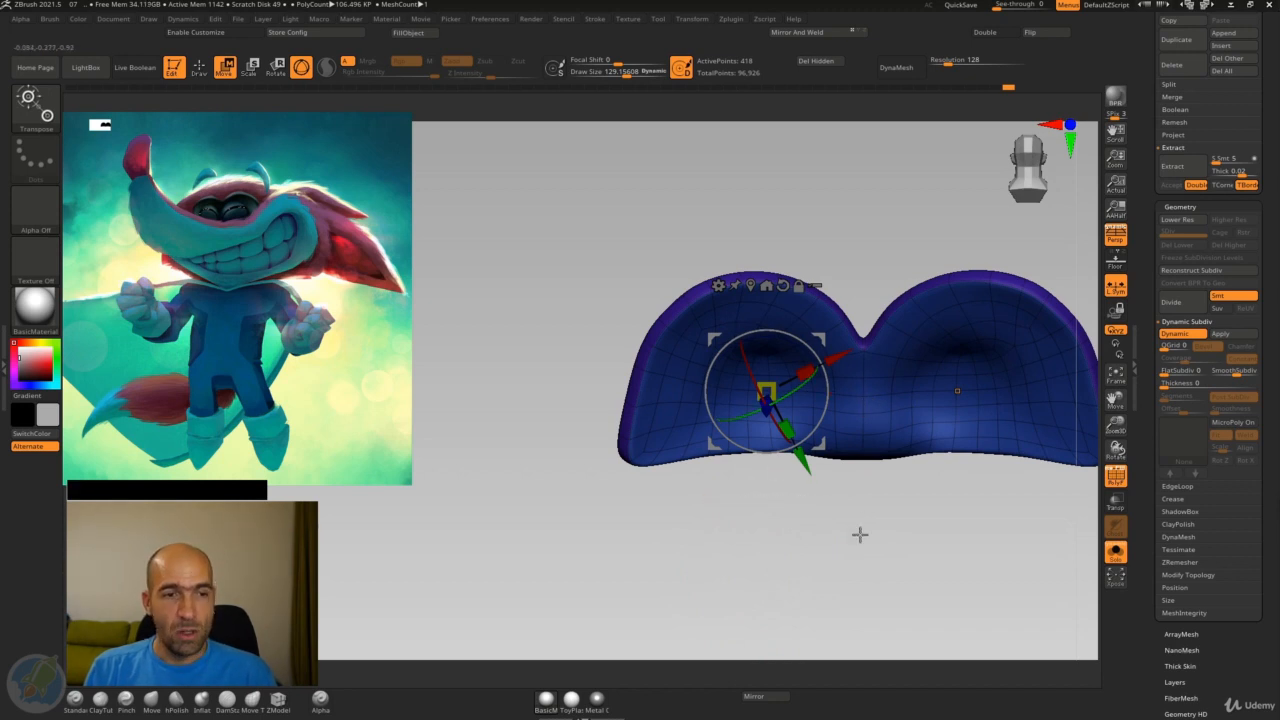
{"action": "left_click_drag", "start_coordinate": [859, 535], "coordinate": [936, 482]}
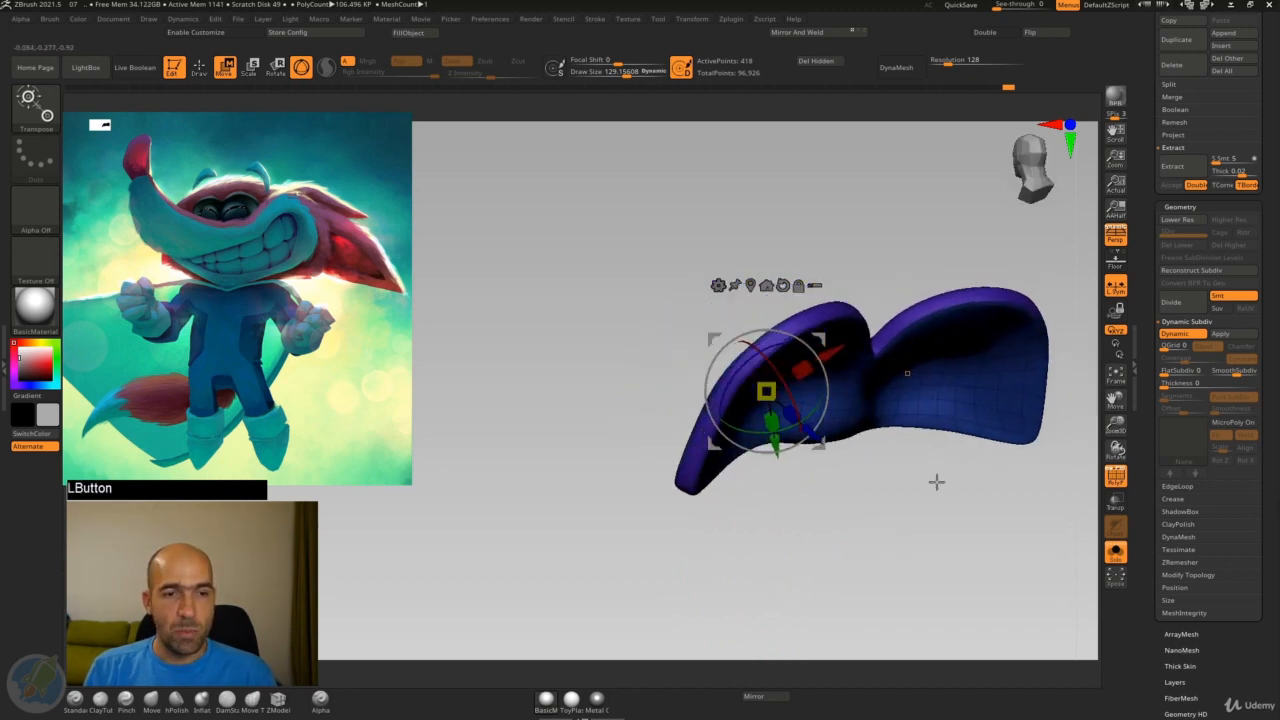
Try masking by polygroup from the other lobe's inner face, undo the last change, and return to the Move brush
{"action": "left_click", "coordinate": [953, 365], "text": "ctrl"}
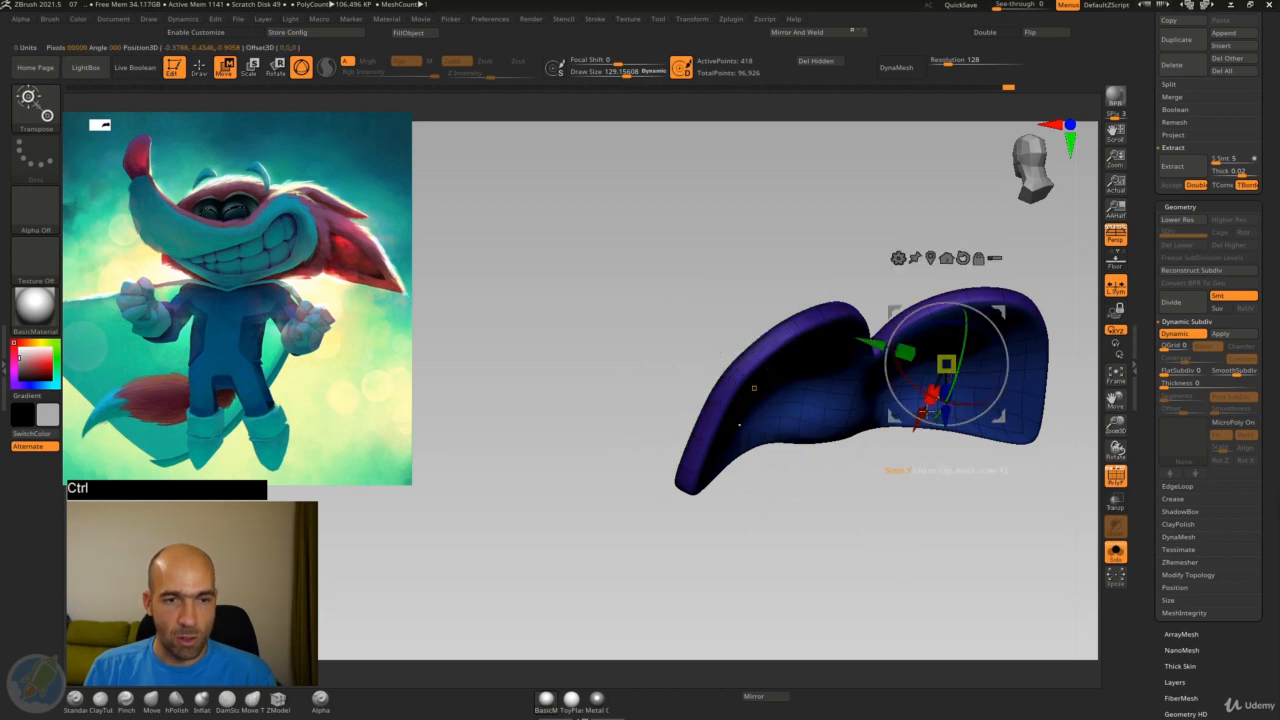
{"action": "left_click_drag", "start_coordinate": [881, 513], "coordinate": [880, 542]}
{"action": "left_click_drag", "start_coordinate": [936, 434], "coordinate": [813, 496]}
{"action": "key", "text": "ctrl+z"}
{"action": "key", "text": "q"}
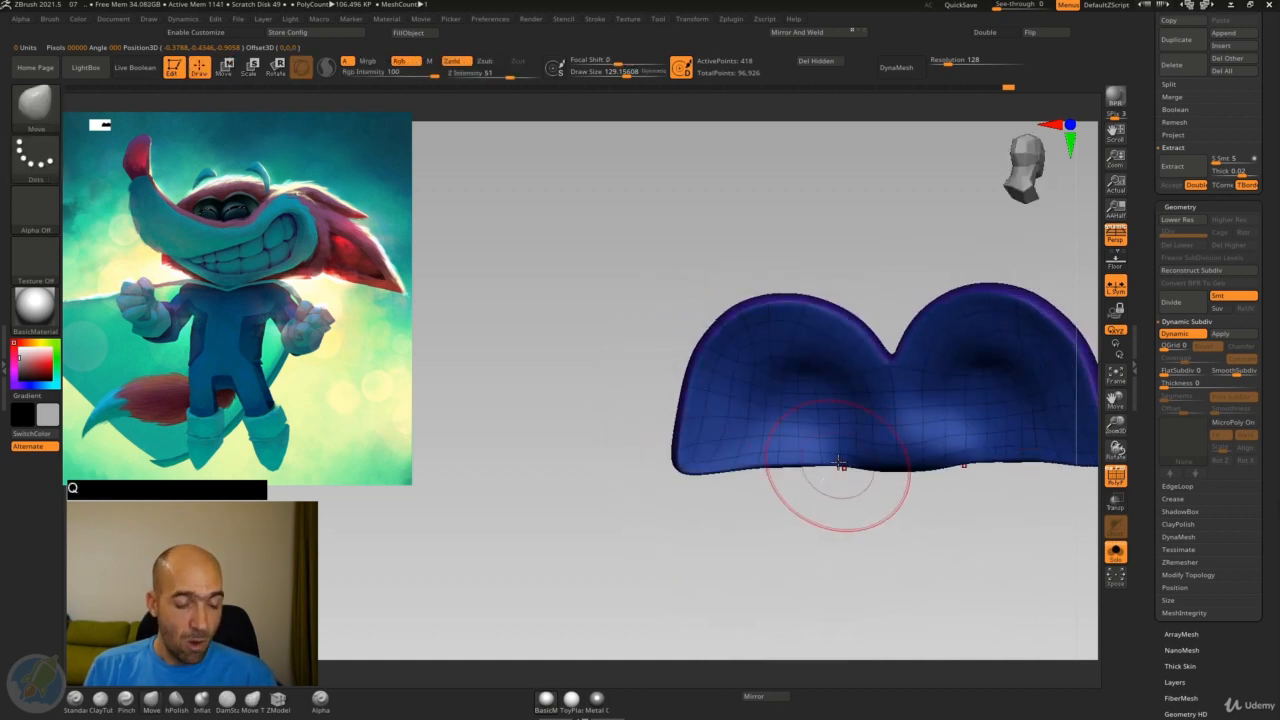
Enlarge the Move brush to a draw size of about 185 and adjust the eye mesh's rim from several angles
{"action": "left_click_drag", "start_coordinate": [665, 432], "coordinate": [628, 455]}
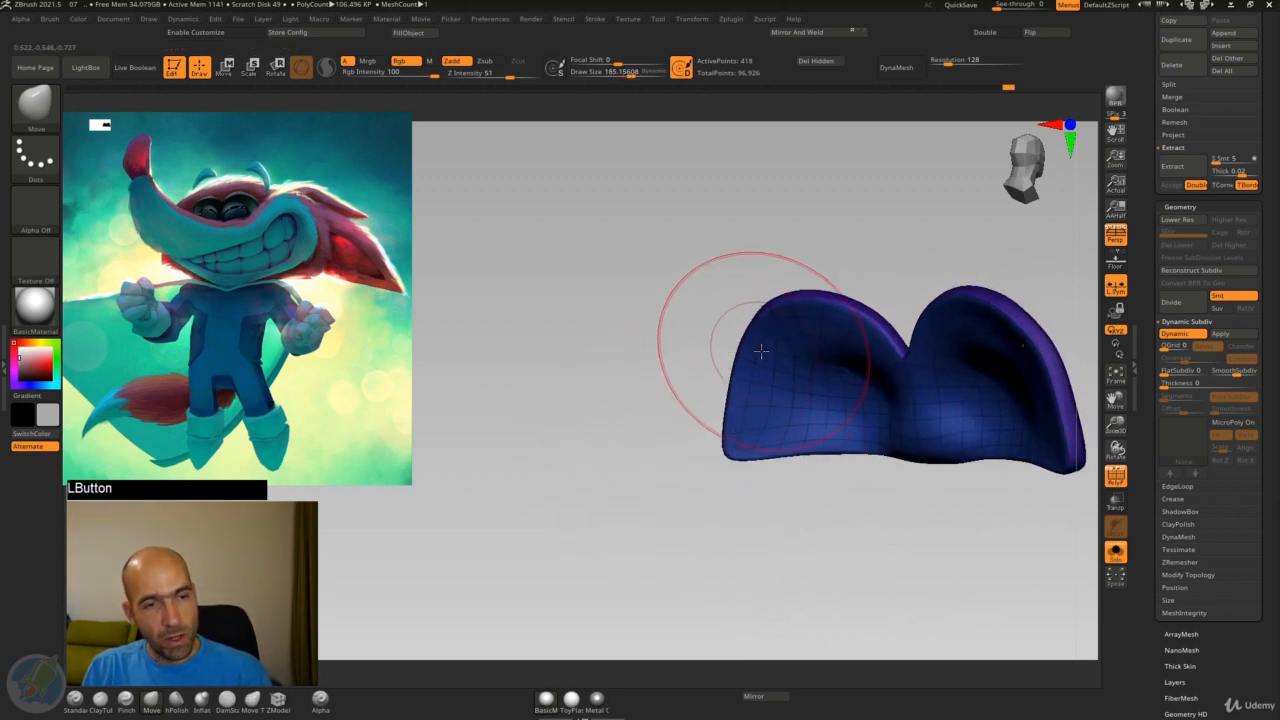
{"action": "mouse_move", "coordinate": [714, 357]}
{"action": "left_mouse_down"}
{"action": "mouse_move", "coordinate": [714, 309]}
{"action": "mouse_move", "coordinate": [736, 265]}
{"action": "mouse_move", "coordinate": [822, 230]}
{"action": "left_mouse_up"}
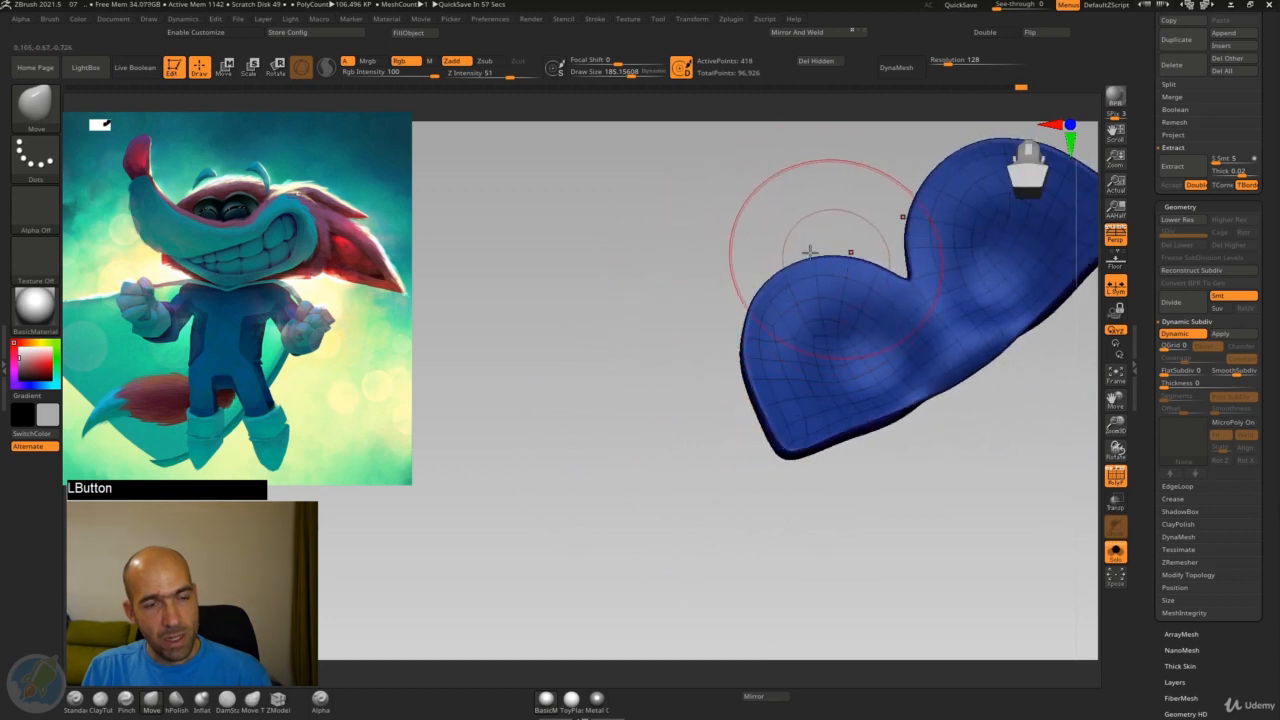
{"action": "left_click_drag", "start_coordinate": [720, 380], "coordinate": [794, 577]}
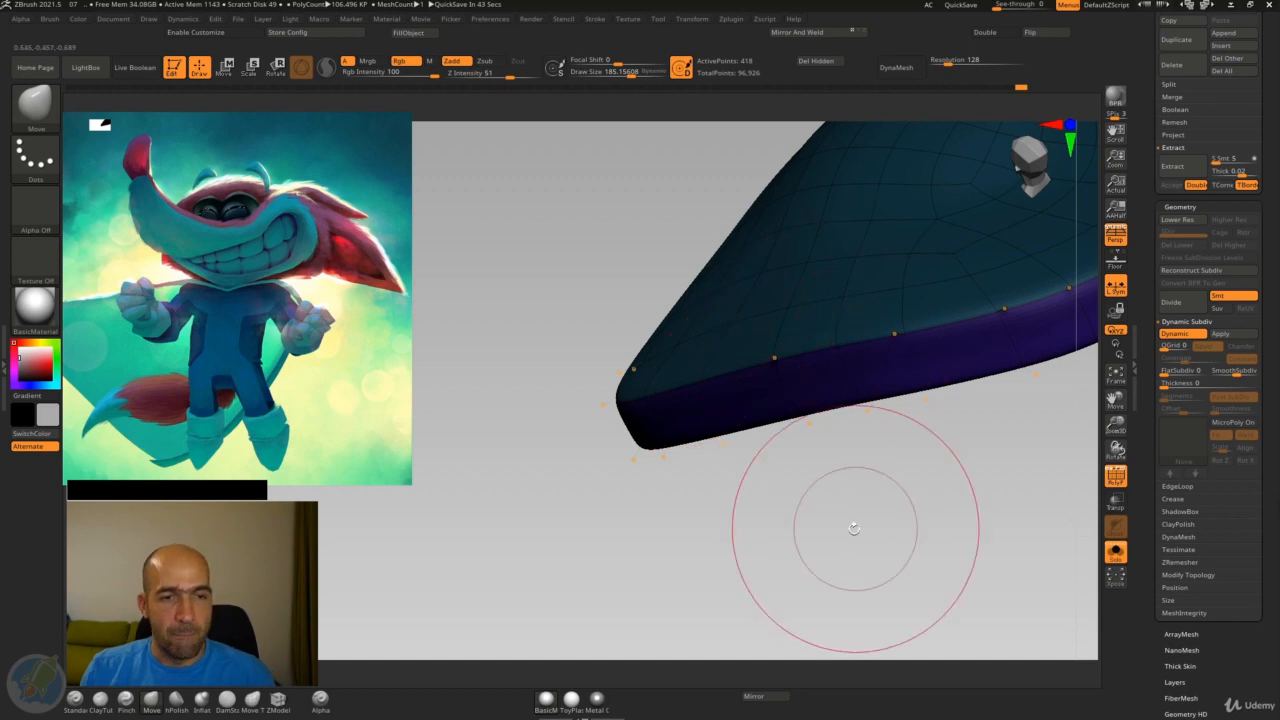
{"action": "left_click_drag", "start_coordinate": [854, 528], "coordinate": [643, 166]}
{"action": "left_click_drag", "start_coordinate": [771, 265], "coordinate": [870, 340], "text": "alt"}
{"action": "mouse_move", "coordinate": [870, 340]}
{"action": "left_mouse_down"}
{"action": "mouse_move", "coordinate": [1046, 466]}
{"action": "mouse_move", "coordinate": [960, 487]}
{"action": "left_mouse_up"}
{"action": "mouse_move", "coordinate": [896, 458]}
{"action": "left_mouse_down"}
{"action": "mouse_move", "coordinate": [854, 431]}
{"action": "mouse_move", "coordinate": [717, 440]}
{"action": "mouse_move", "coordinate": [754, 437]}
{"action": "mouse_move", "coordinate": [740, 446]}
{"action": "mouse_move", "coordinate": [737, 434]}
{"action": "mouse_move", "coordinate": [778, 469]}
{"action": "mouse_move", "coordinate": [817, 466]}
{"action": "mouse_move", "coordinate": [769, 437]}
{"action": "mouse_move", "coordinate": [811, 517]}
{"action": "mouse_move", "coordinate": [790, 364]}
{"action": "mouse_move", "coordinate": [923, 429]}
{"action": "mouse_move", "coordinate": [820, 443]}
{"action": "left_mouse_up"}
Mask by polygroup from the eye mesh's inner face again and return to the Move brush
{"action": "key", "text": "w"}
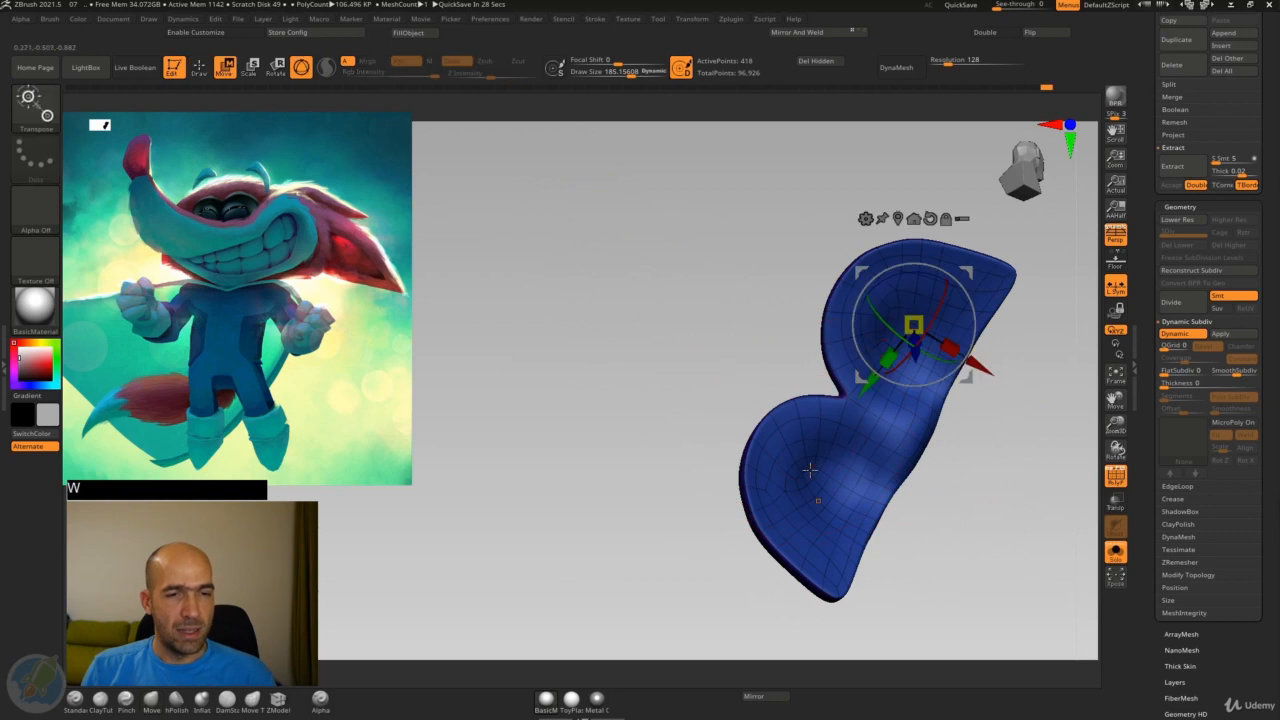
{"action": "mouse_move", "coordinate": [987, 479]}
{"action": "left_mouse_down"}
{"action": "mouse_move", "coordinate": [917, 487]}
{"action": "mouse_move", "coordinate": [931, 500]}
{"action": "mouse_move", "coordinate": [1011, 460]}
{"action": "mouse_move", "coordinate": [1029, 414]}
{"action": "mouse_move", "coordinate": [1058, 404]}
{"action": "left_mouse_up"}
{"action": "left_click", "coordinate": [854, 463], "text": "ctrl"}
{"action": "key", "text": "q"}
Reshape the eye mesh's front outline around the central notch and the outer lobe with the Move brush
{"action": "left_click_drag", "start_coordinate": [953, 341], "coordinate": [851, 406]}
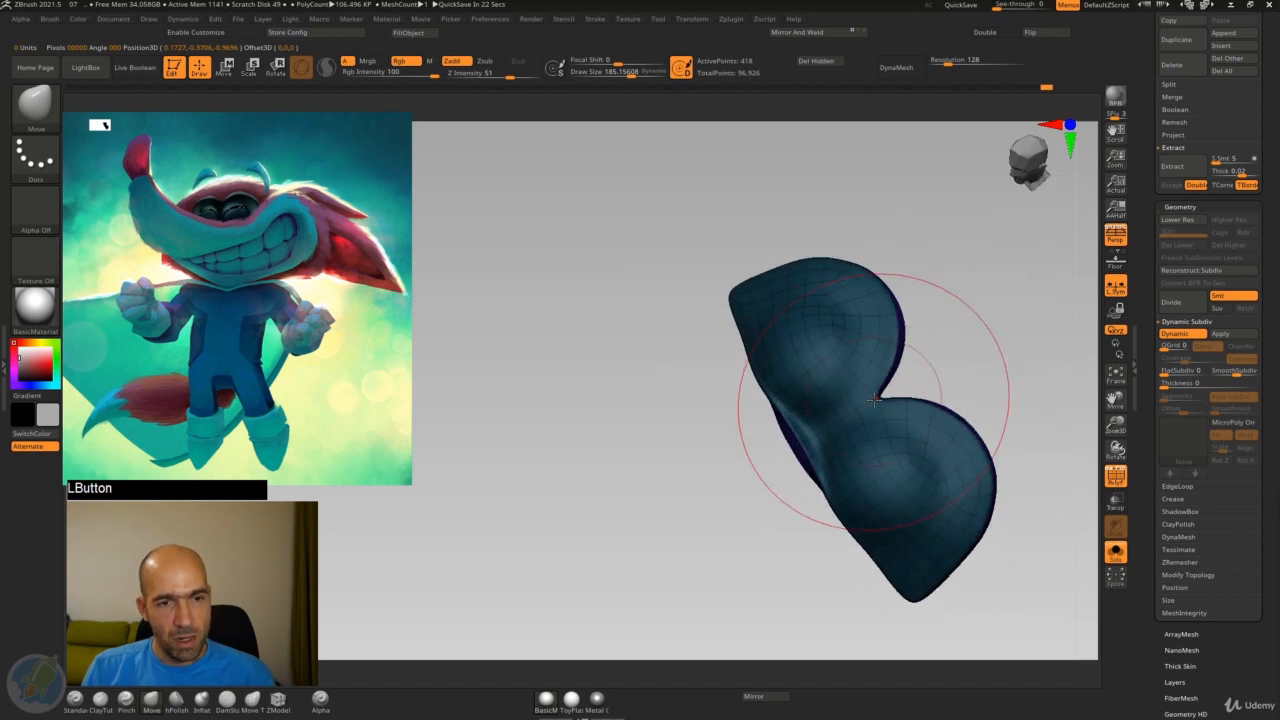
{"action": "left_click_drag", "start_coordinate": [948, 381], "coordinate": [985, 435], "text": "alt"}
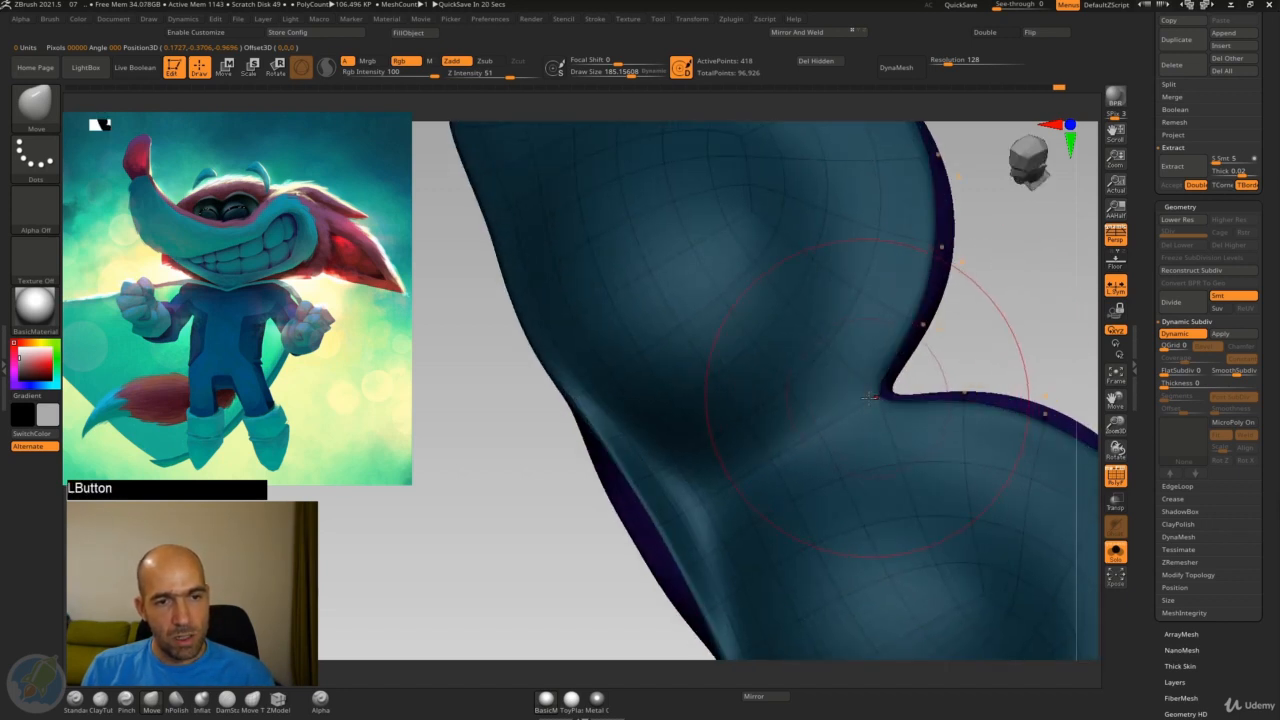
{"action": "left_click_drag", "start_coordinate": [983, 315], "coordinate": [852, 276], "text": "alt"}
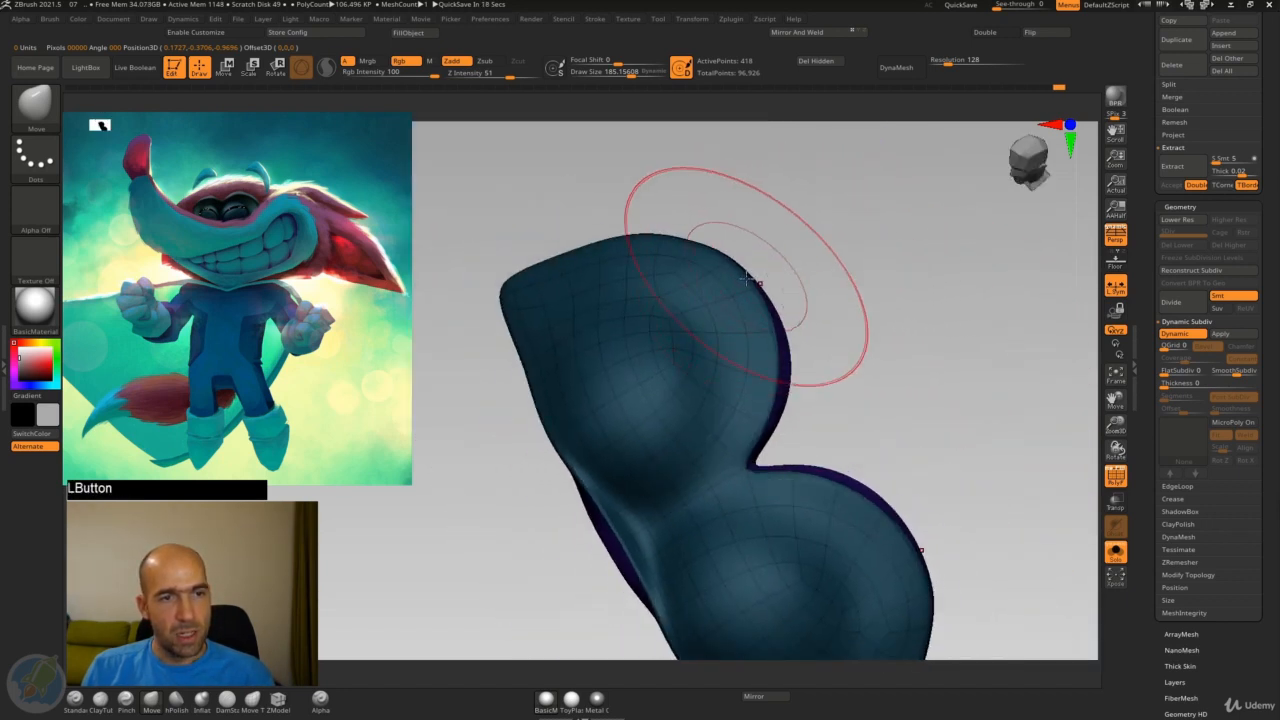
{"action": "mouse_move", "coordinate": [746, 238]}
{"action": "left_mouse_down"}
{"action": "mouse_move", "coordinate": [755, 254]}
{"action": "mouse_move", "coordinate": [510, 245]}
{"action": "left_mouse_up"}
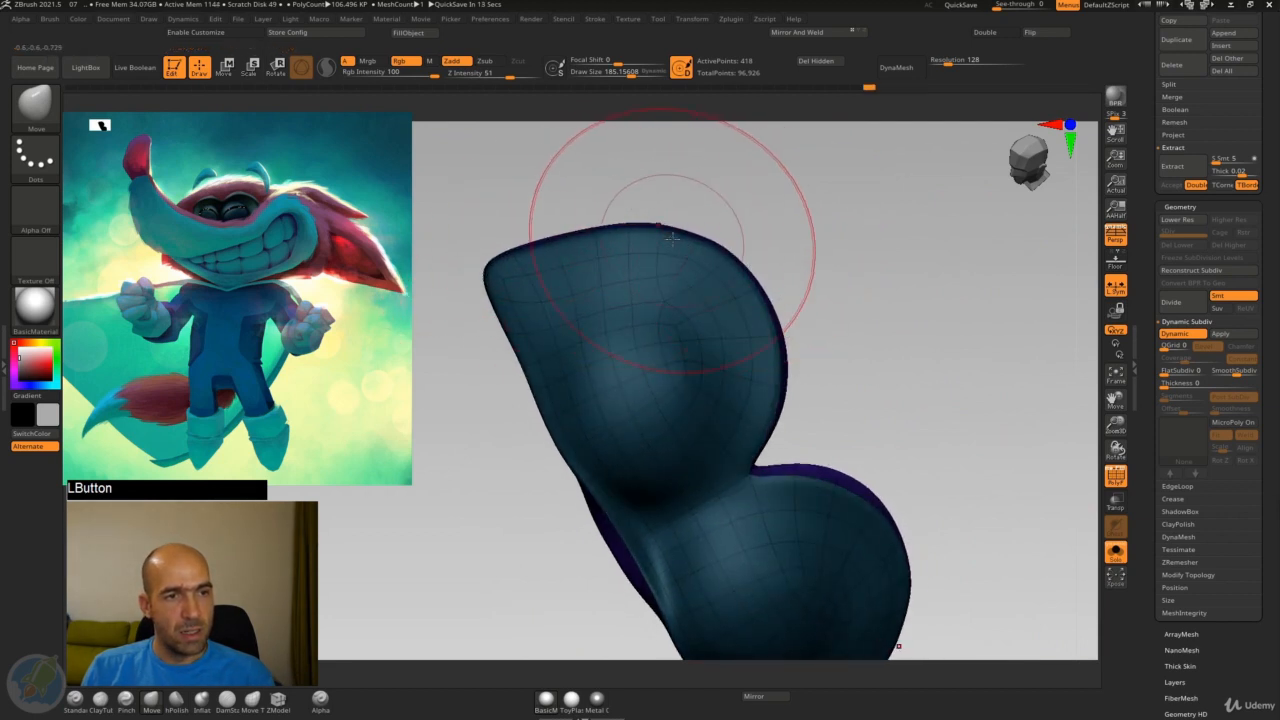
Adjust the curve of the eye mesh's rim with the Move brush while viewing it edge-on
{"action": "mouse_move", "coordinate": [834, 252]}
{"action": "left_mouse_down"}
{"action": "mouse_move", "coordinate": [783, 234]}
{"action": "mouse_move", "coordinate": [705, 470]}
{"action": "mouse_move", "coordinate": [709, 400]}
{"action": "left_mouse_up"}
{"action": "left_click_drag", "start_coordinate": [750, 322], "coordinate": [794, 350]}
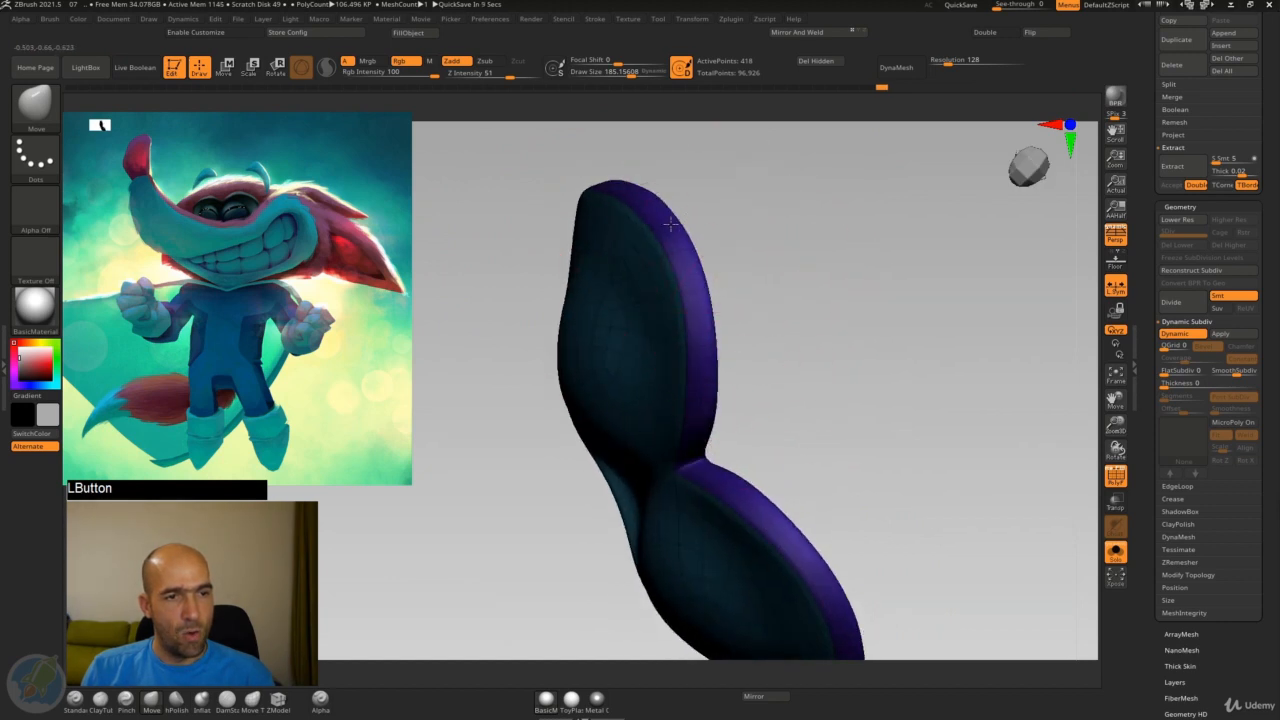
{"action": "mouse_move", "coordinate": [778, 250]}
{"action": "left_mouse_down"}
{"action": "mouse_move", "coordinate": [783, 328]}
{"action": "mouse_move", "coordinate": [766, 391]}
{"action": "mouse_move", "coordinate": [634, 343]}
{"action": "left_mouse_up"}
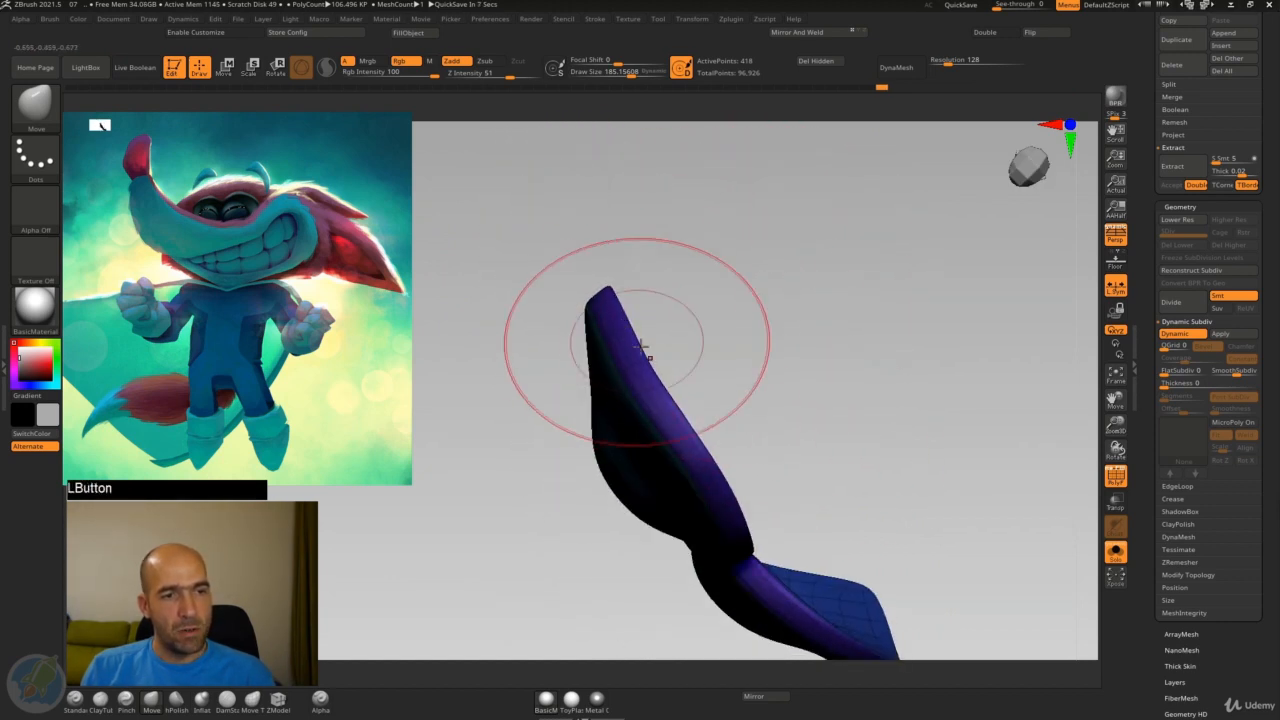
{"action": "left_click_drag", "start_coordinate": [792, 362], "coordinate": [776, 312]}
{"action": "left_click_drag", "start_coordinate": [716, 438], "coordinate": [686, 417]}
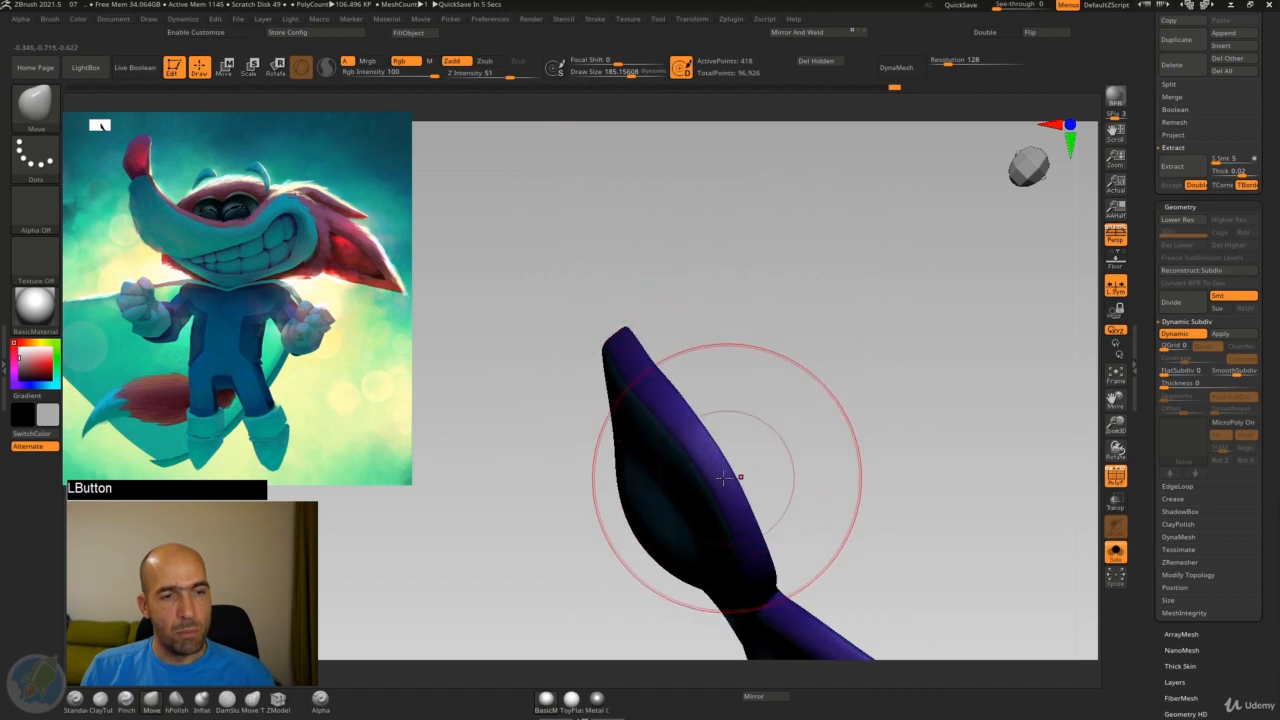
Adjust the curve of the eye mesh's upper rim with the Move brush from several angles and clear the mask
{"action": "left_click_drag", "start_coordinate": [737, 477], "coordinate": [752, 467]}
{"action": "left_click_drag", "start_coordinate": [804, 436], "coordinate": [726, 480], "text": "alt"}
{"action": "left_click_drag", "start_coordinate": [802, 414], "coordinate": [786, 300], "text": "alt"}
{"action": "left_click_drag", "start_coordinate": [784, 298], "coordinate": [756, 320]}
{"action": "left_click_drag", "start_coordinate": [842, 374], "coordinate": [831, 302]}
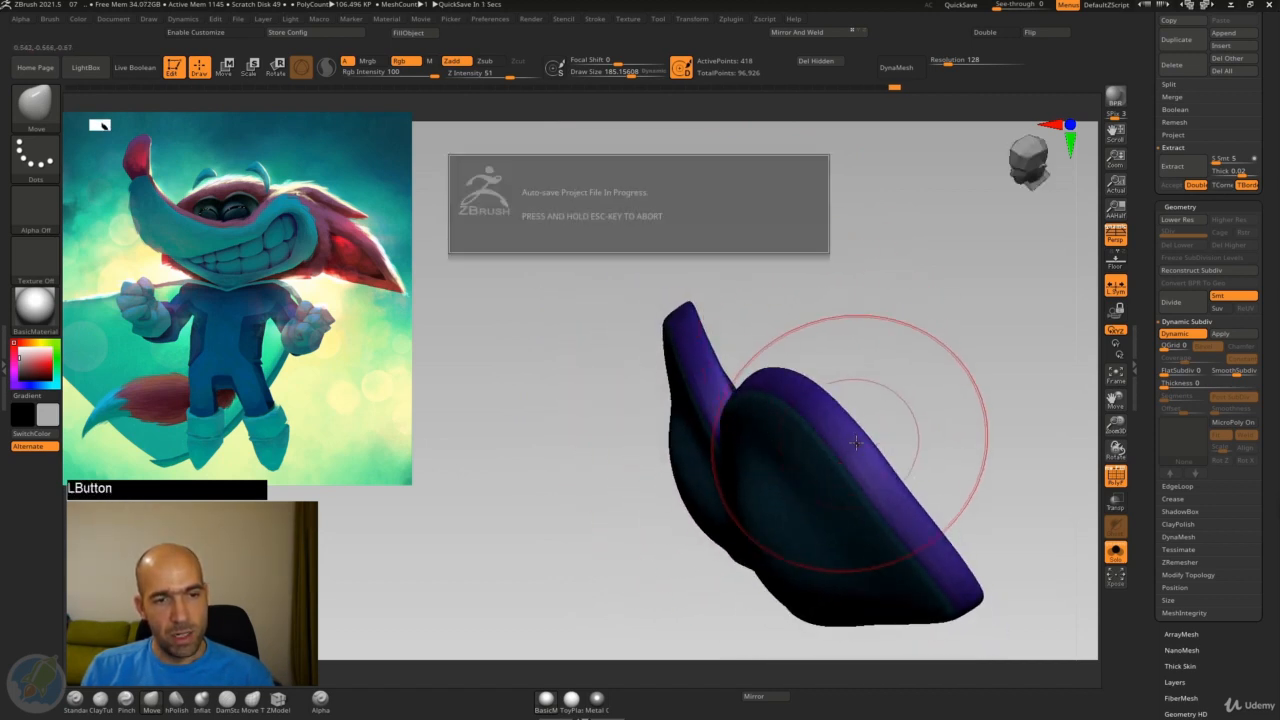
{"action": "mouse_move", "coordinate": [931, 360]}
{"action": "left_mouse_down", "text": "alt"}
{"action": "mouse_move", "coordinate": [906, 309]}
{"action": "mouse_move", "coordinate": [911, 360]}
{"action": "mouse_move", "coordinate": [954, 374]}
{"action": "mouse_move", "coordinate": [914, 380]}
{"action": "mouse_move", "coordinate": [940, 389]}
{"action": "mouse_move", "coordinate": [945, 325]}
{"action": "mouse_move", "coordinate": [903, 357]}
{"action": "mouse_move", "coordinate": [947, 333]}
{"action": "left_mouse_up", "text": "alt"}
{"action": "left_click_drag", "start_coordinate": [993, 297], "coordinate": [955, 368], "text": "ctrl"}
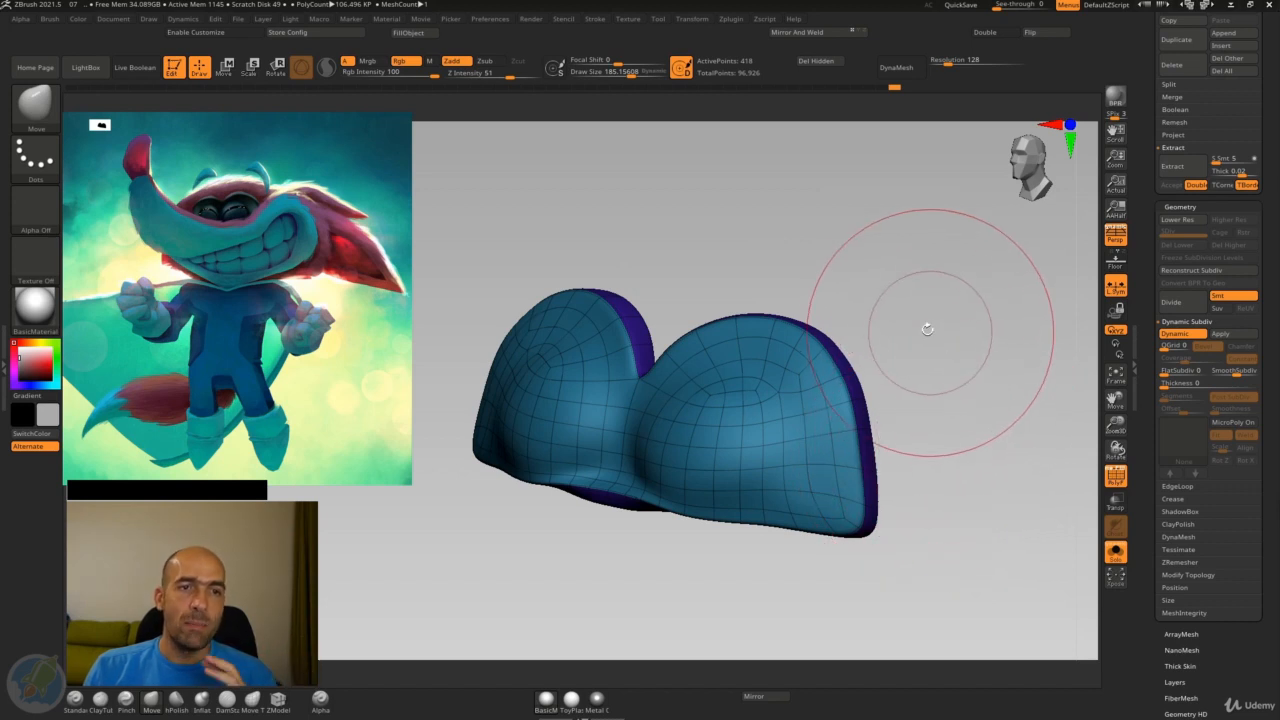
Apply Dynamic Subdiv to the eye mesh as real subdivision levels and turn off the polygroup wireframe display
{"action": "mouse_move", "coordinate": [943, 357]}
{"action": "left_mouse_down"}
{"action": "mouse_move", "coordinate": [920, 380]}
{"action": "mouse_move", "coordinate": [917, 370]}
{"action": "left_mouse_up"}
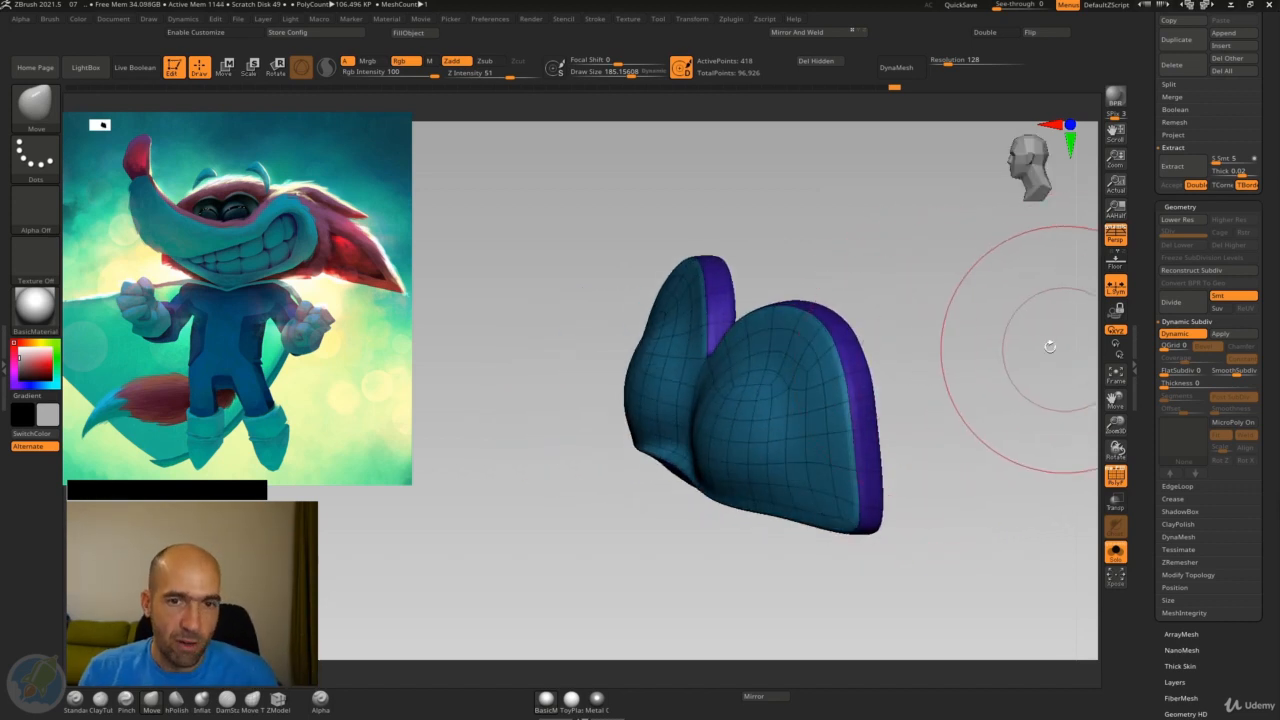
{"action": "mouse_move", "coordinate": [1014, 380]}
{"action": "left_mouse_down"}
{"action": "mouse_move", "coordinate": [908, 372]}
{"action": "mouse_move", "coordinate": [1031, 366]}
{"action": "mouse_move", "coordinate": [1021, 331]}
{"action": "left_mouse_up"}
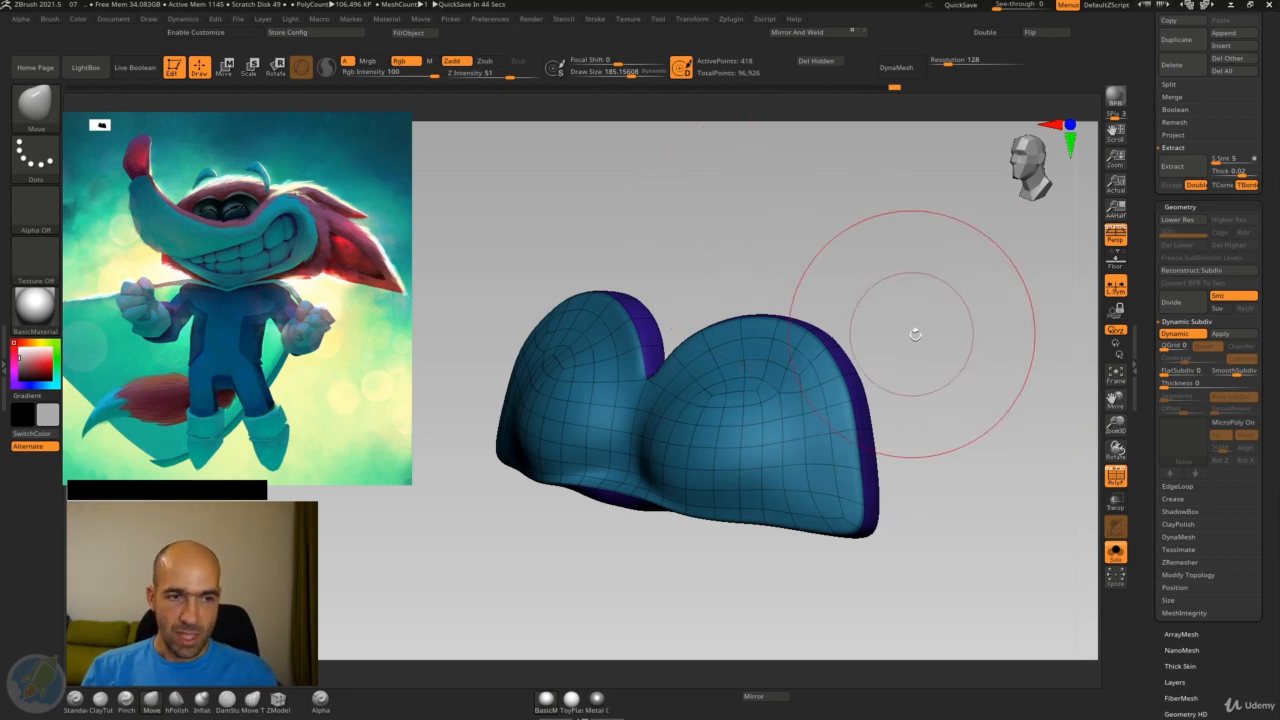
{"action": "left_click_drag", "start_coordinate": [914, 331], "coordinate": [923, 274]}
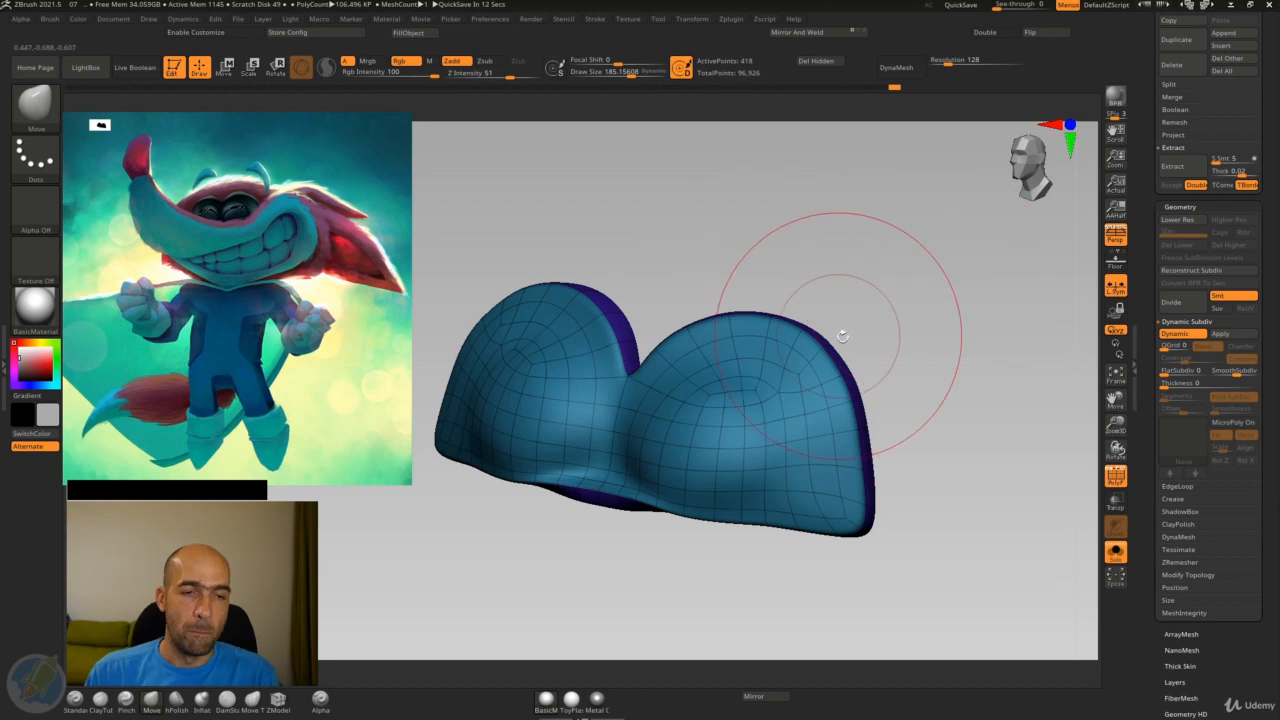
{"action": "mouse_move", "coordinate": [829, 300]}
{"action": "left_mouse_down"}
{"action": "mouse_move", "coordinate": [923, 331]}
{"action": "mouse_move", "coordinate": [894, 343]}
{"action": "mouse_move", "coordinate": [913, 343]}
{"action": "mouse_move", "coordinate": [900, 371]}
{"action": "mouse_move", "coordinate": [966, 363]}
{"action": "mouse_move", "coordinate": [954, 377]}
{"action": "mouse_move", "coordinate": [1097, 347]}
{"action": "left_mouse_up"}
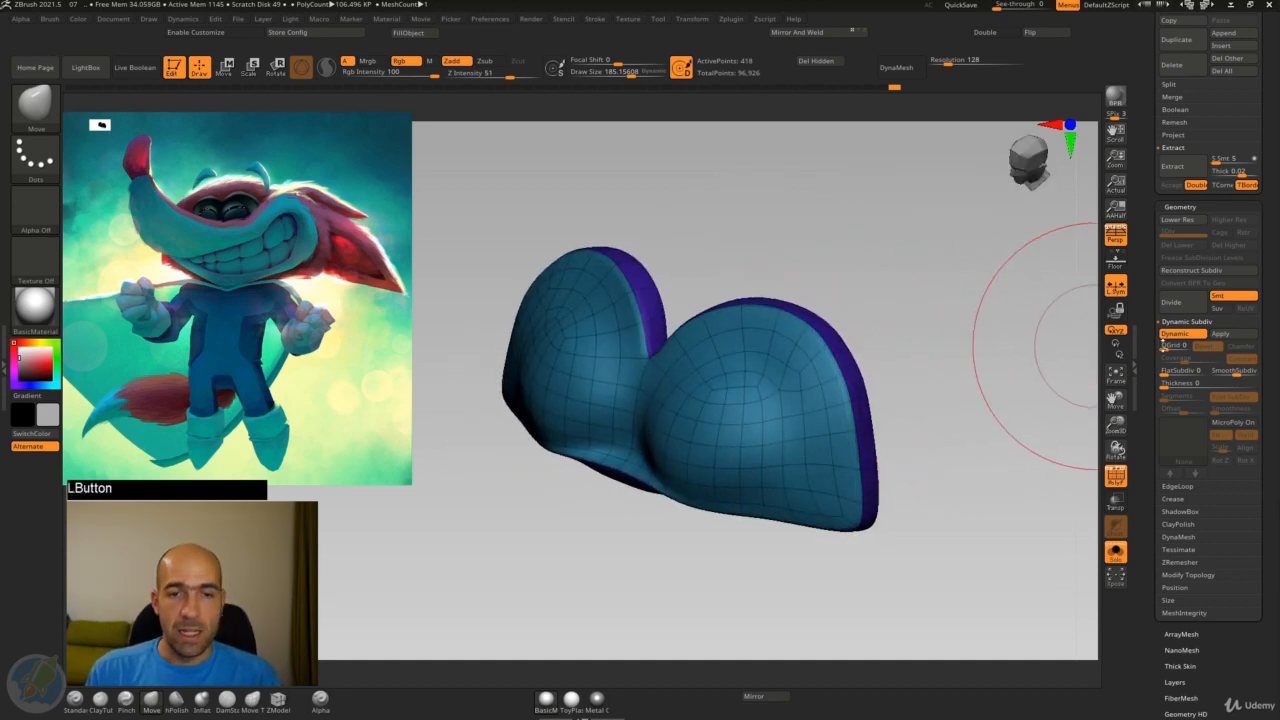
{"action": "left_click", "coordinate": [1237, 338]}
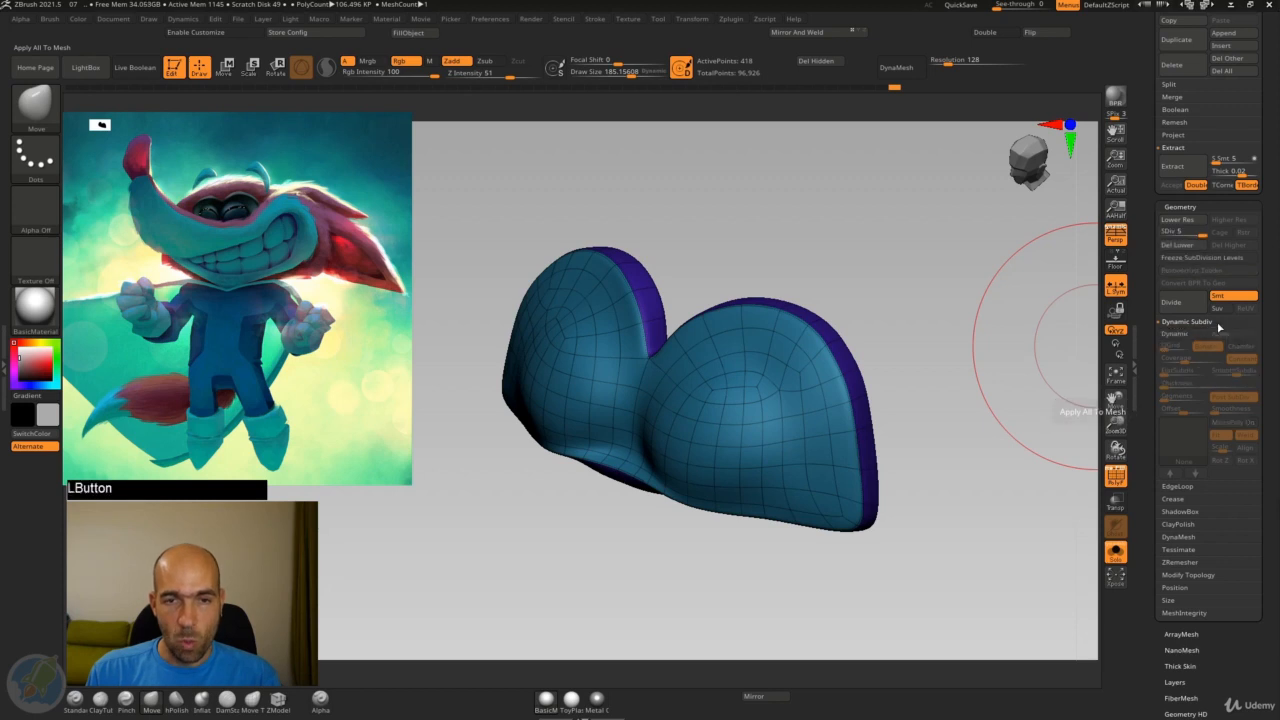
{"action": "left_click_drag", "start_coordinate": [1012, 444], "coordinate": [1085, 352]}
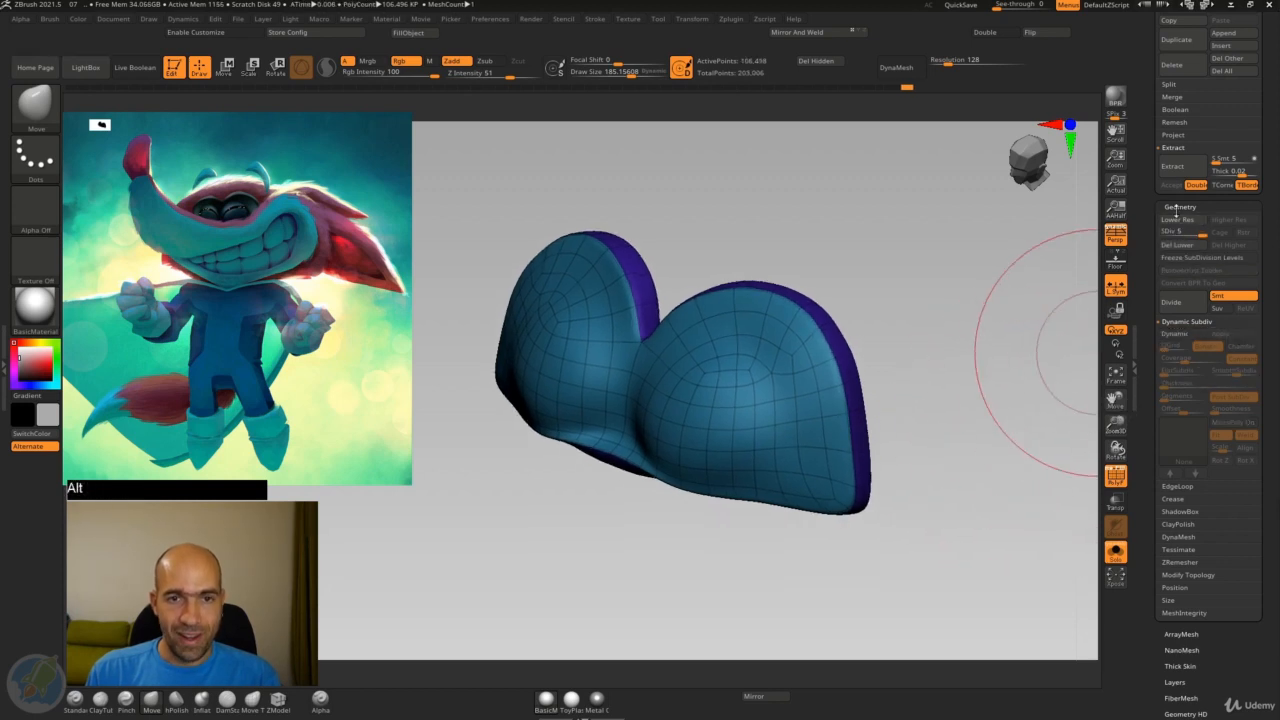
{"action": "mouse_move", "coordinate": [1200, 231]}
{"action": "left_mouse_down"}
{"action": "mouse_move", "coordinate": [1162, 232]}
{"action": "mouse_move", "coordinate": [1204, 233]}
{"action": "left_mouse_up"}
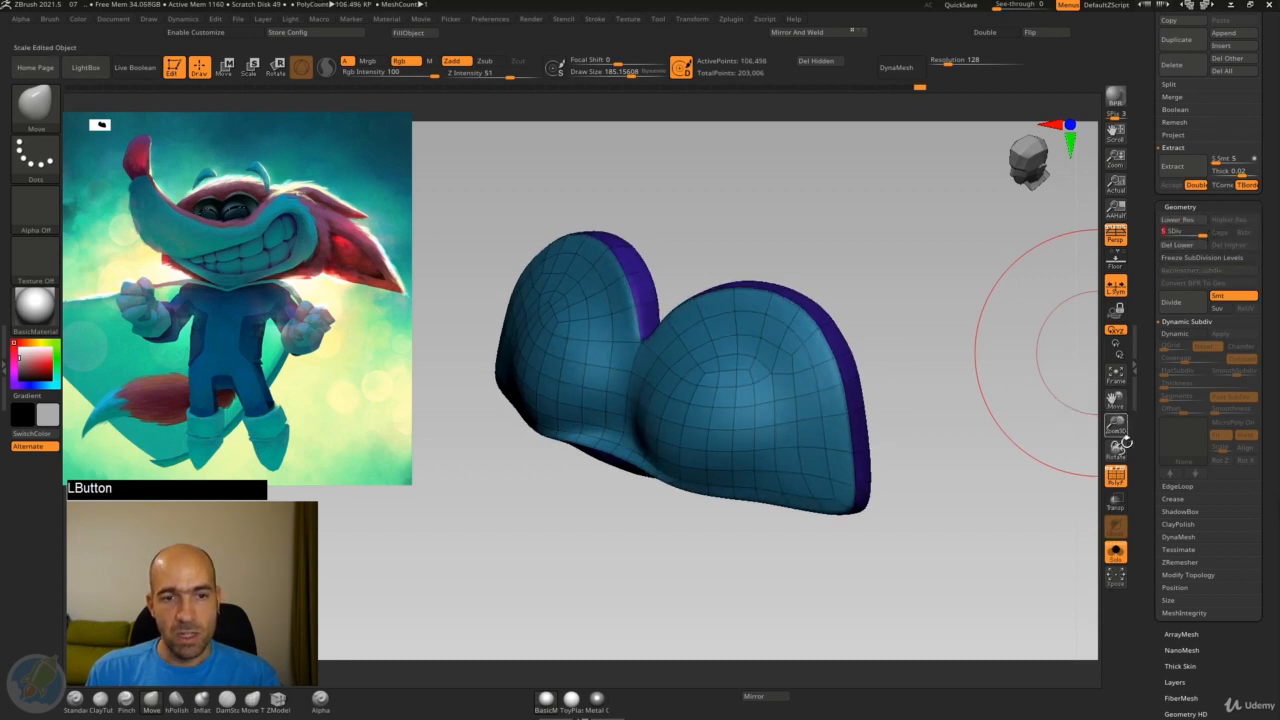
{"action": "left_click", "coordinate": [1116, 476]}
{"action": "left_click_drag", "start_coordinate": [1078, 490], "coordinate": [971, 414]}
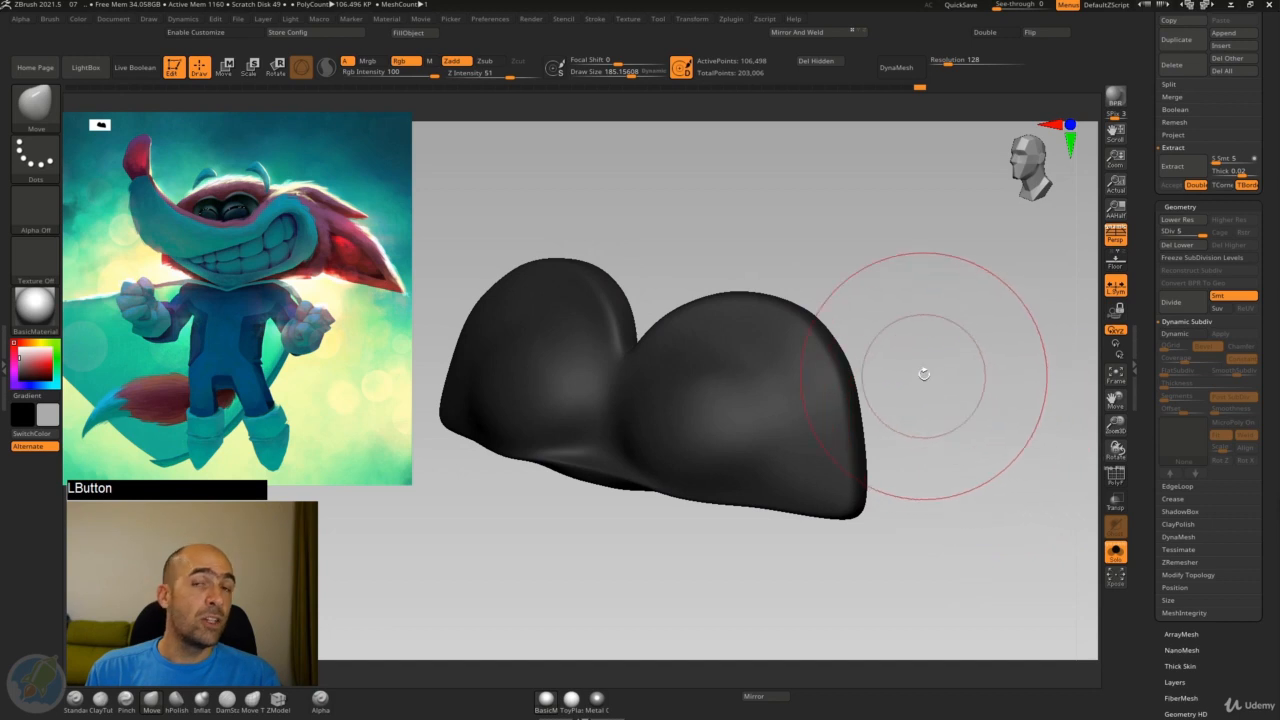
Compare the eye mesh's smoothness by stepping between subdivision levels 1 and 5
{"action": "key", "text": "shift+d"}
{"action": "key", "text": "shift+d"}
{"action": "key", "text": "shift+d"}
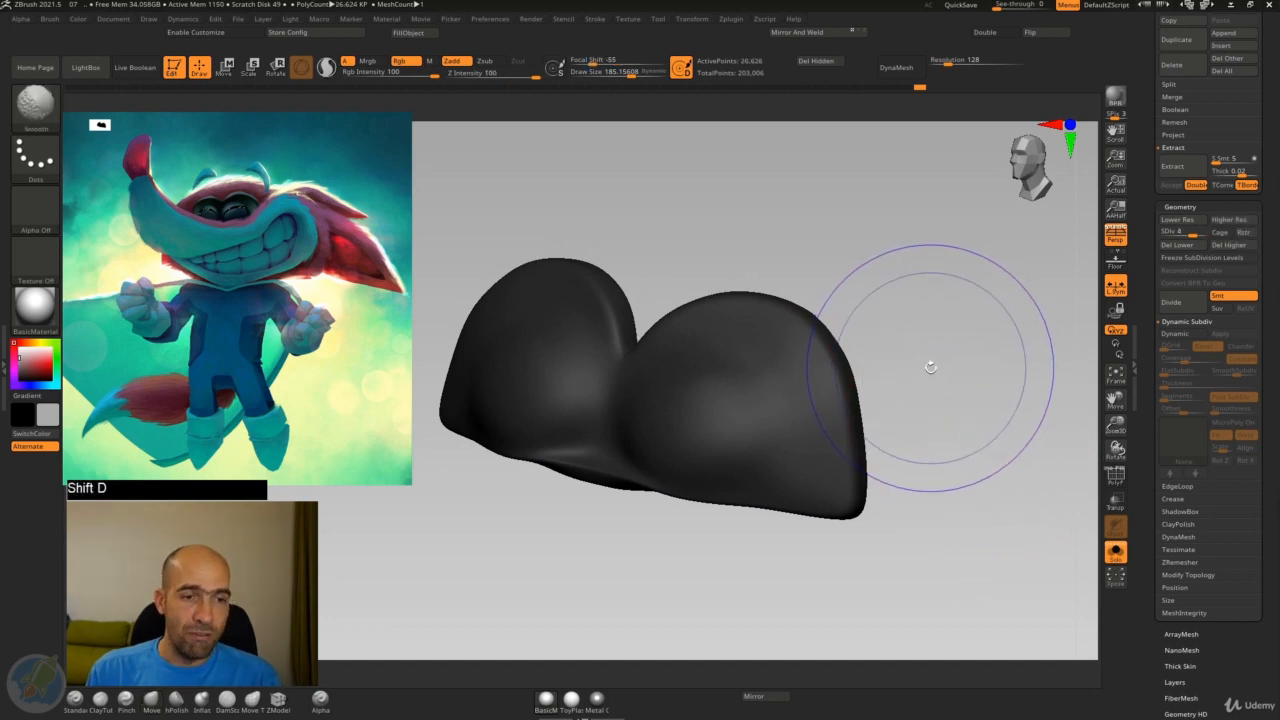
{"action": "key", "text": "shift+d"}
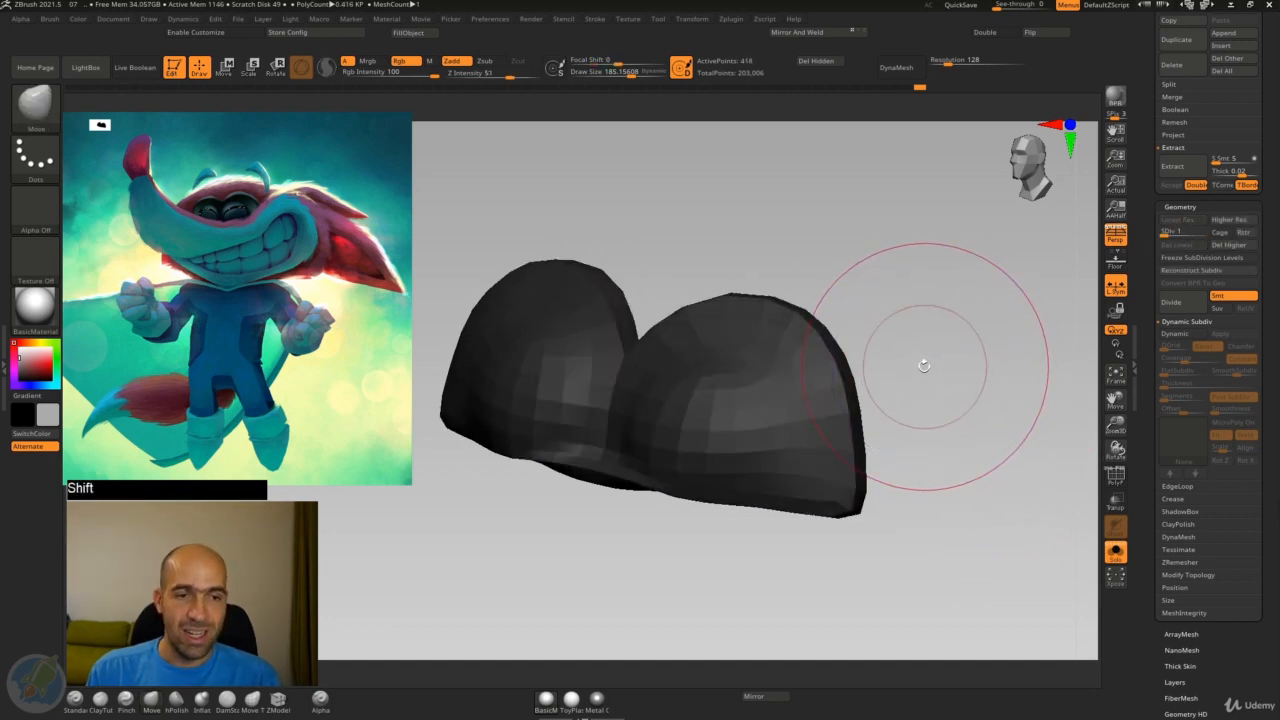
{"action": "key", "text": "d"}
{"action": "key", "text": "d"}
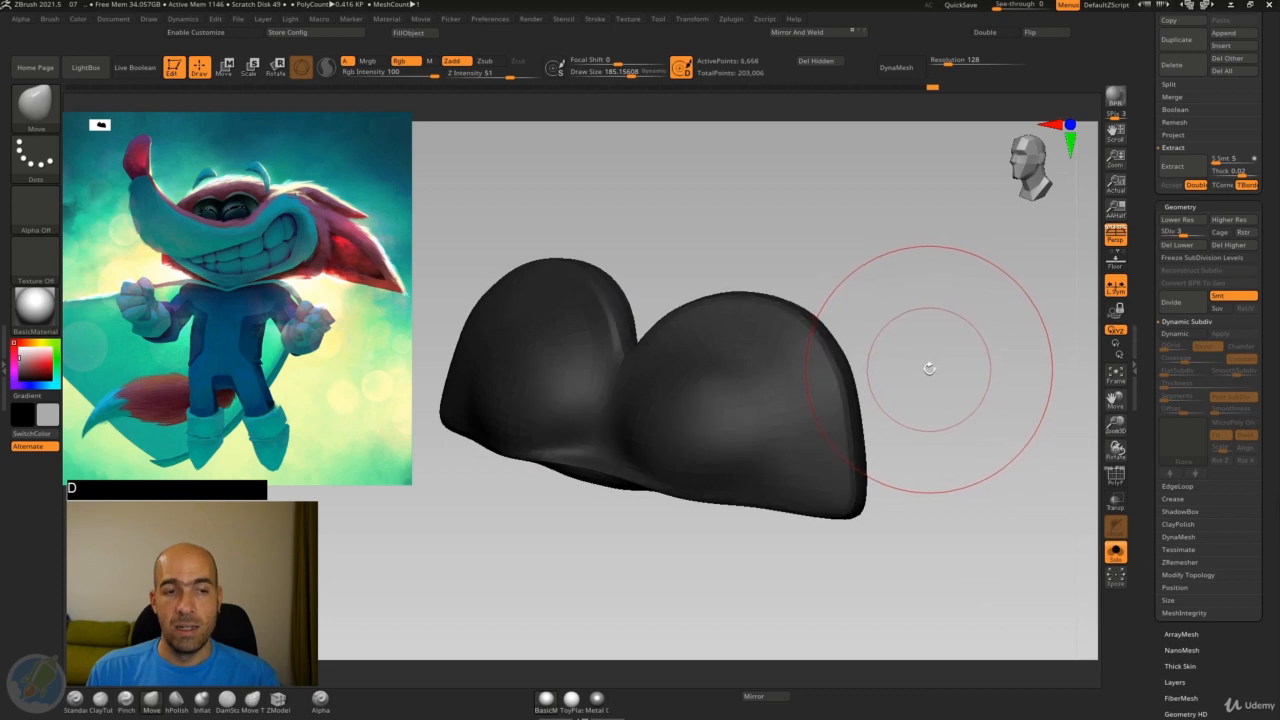
{"action": "key", "text": "d"}
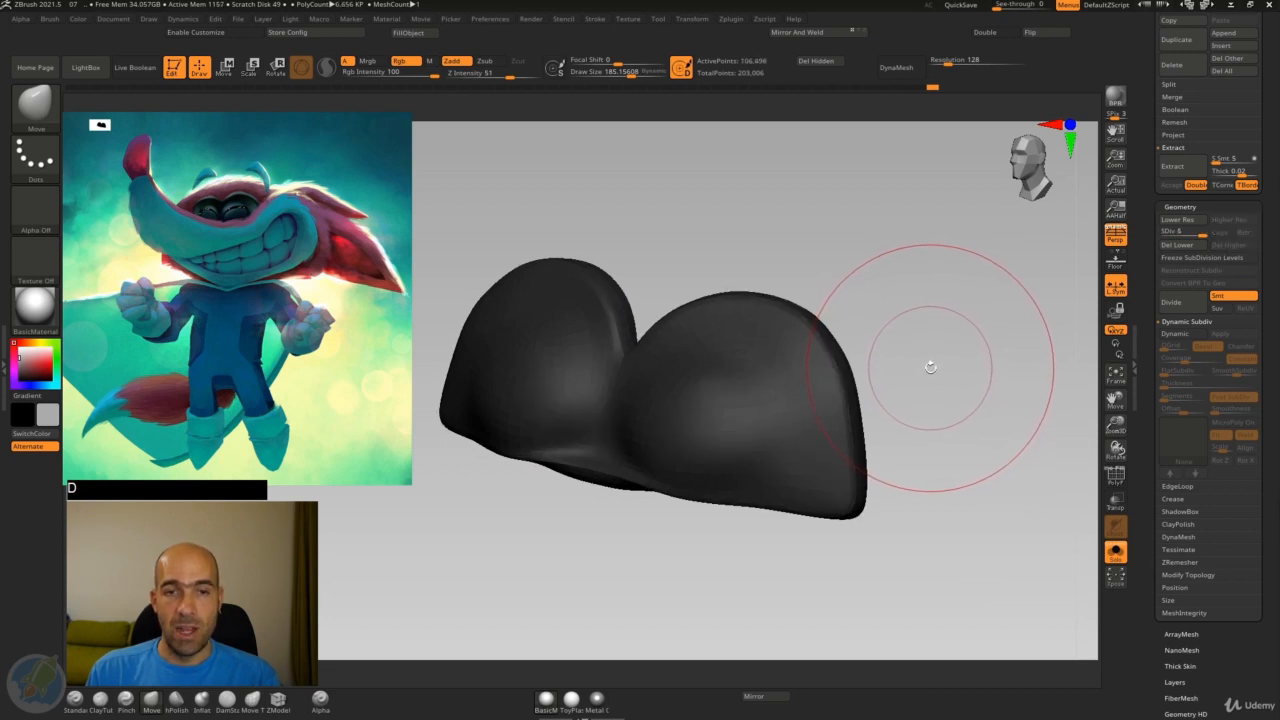
{"action": "key", "text": "shift+d"}
{"action": "key", "text": "shift+d"}
{"action": "key", "text": "shift+d"}
{"action": "key", "text": "shift+d"}
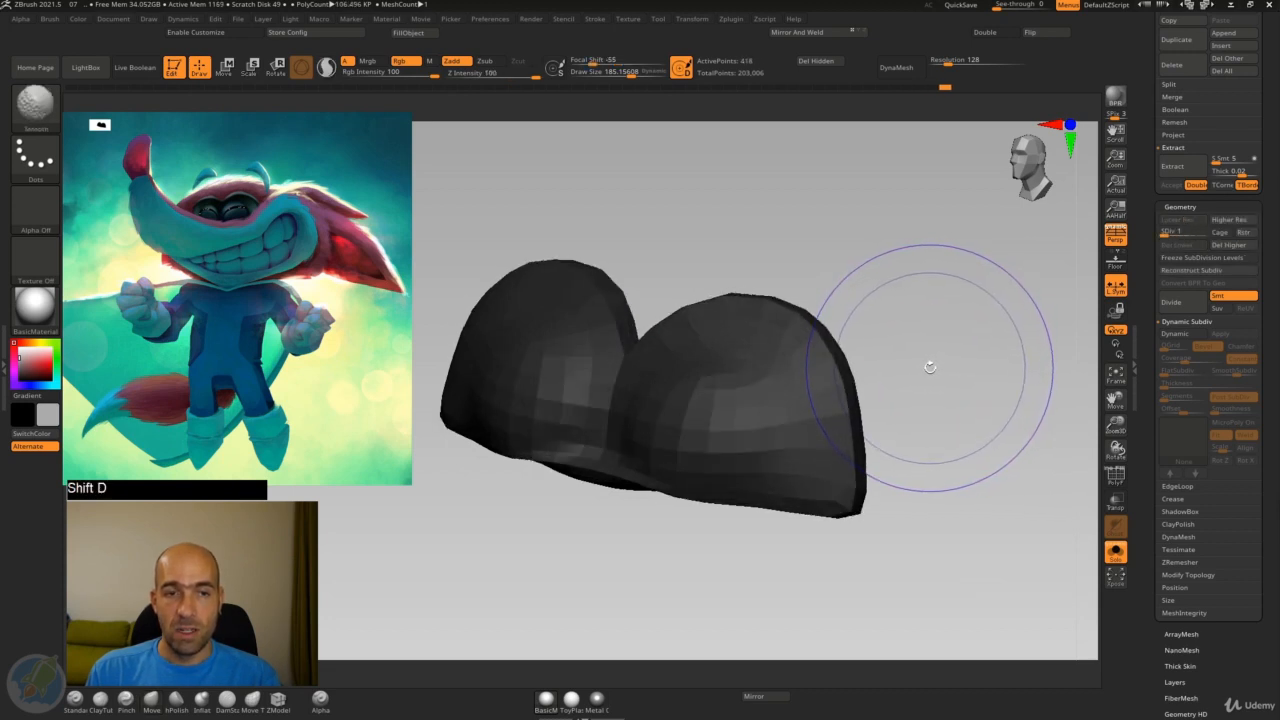
{"action": "key", "text": "d"}
{"action": "key", "text": "d"}
{"action": "key", "text": "d"}
{"action": "key", "text": "d"}
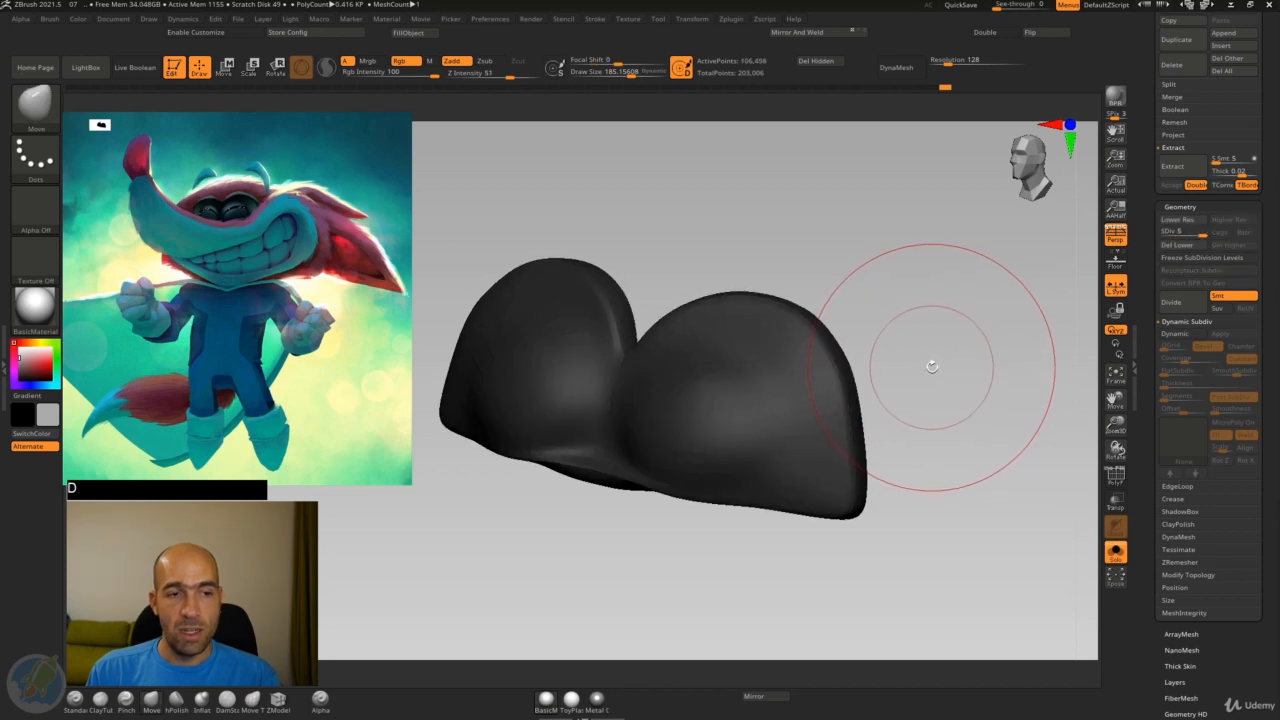
At subdivision level 3, sculpt a rounded eyeball outline on both lobes with DamStandard at a draw size of about 113
{"action": "mouse_move", "coordinate": [931, 366]}
{"action": "left_mouse_down"}
{"action": "mouse_move", "coordinate": [974, 363]}
{"action": "mouse_move", "coordinate": [940, 343]}
{"action": "mouse_move", "coordinate": [946, 394]}
{"action": "left_mouse_up"}
{"action": "key", "text": "shift+d"}
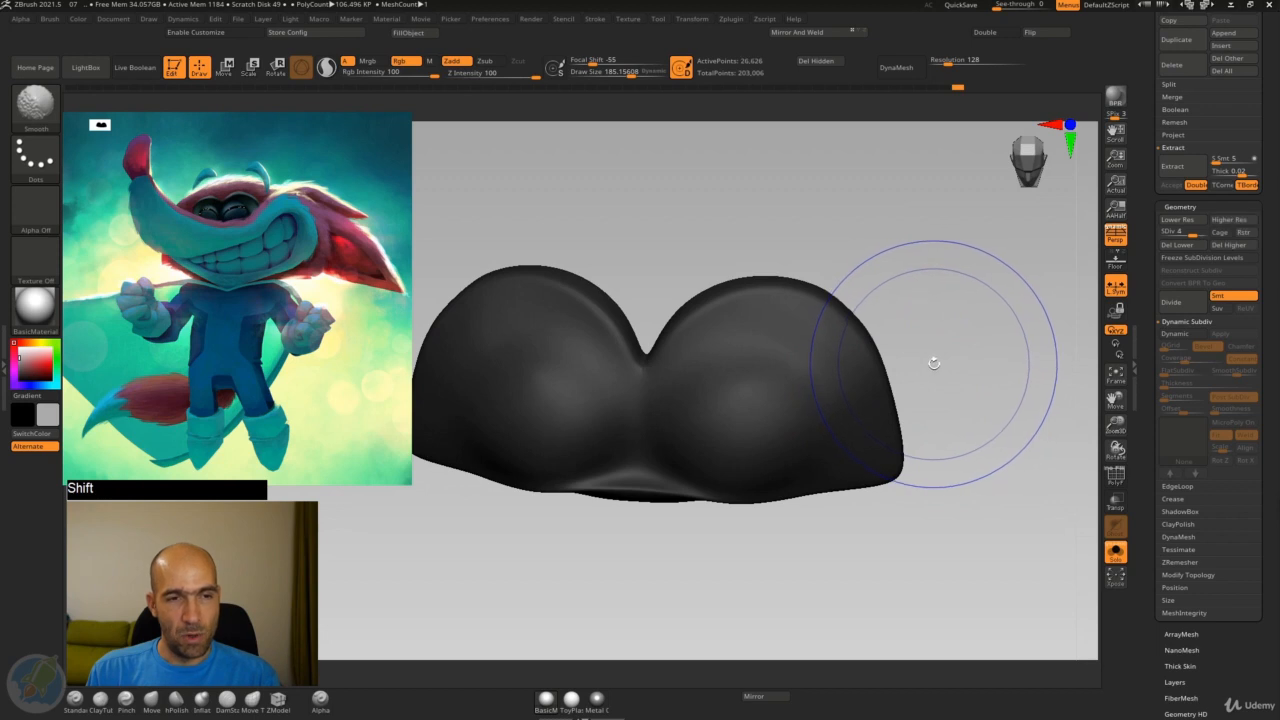
{"action": "key", "text": "shift+d"}
{"action": "left_click", "coordinate": [949, 357]}
{"action": "key", "text": "7"}
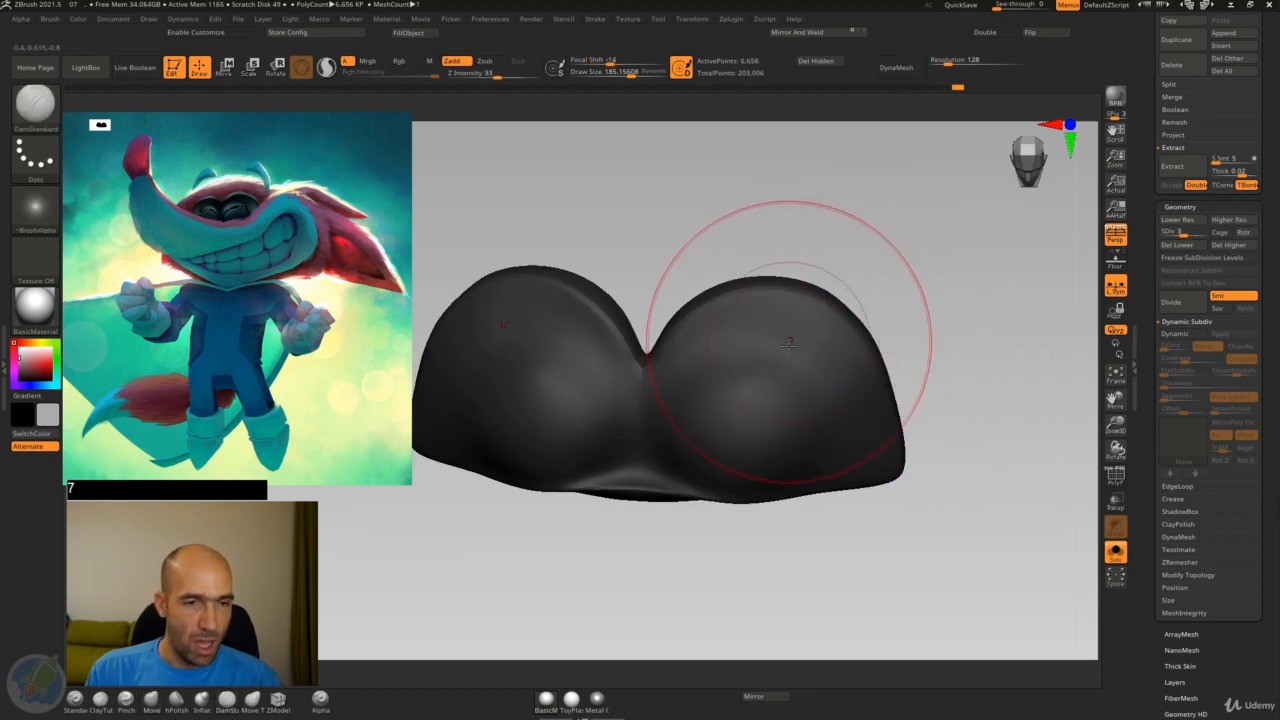
{"action": "left_click_drag", "start_coordinate": [652, 404], "coordinate": [690, 356], "text": "alt"}
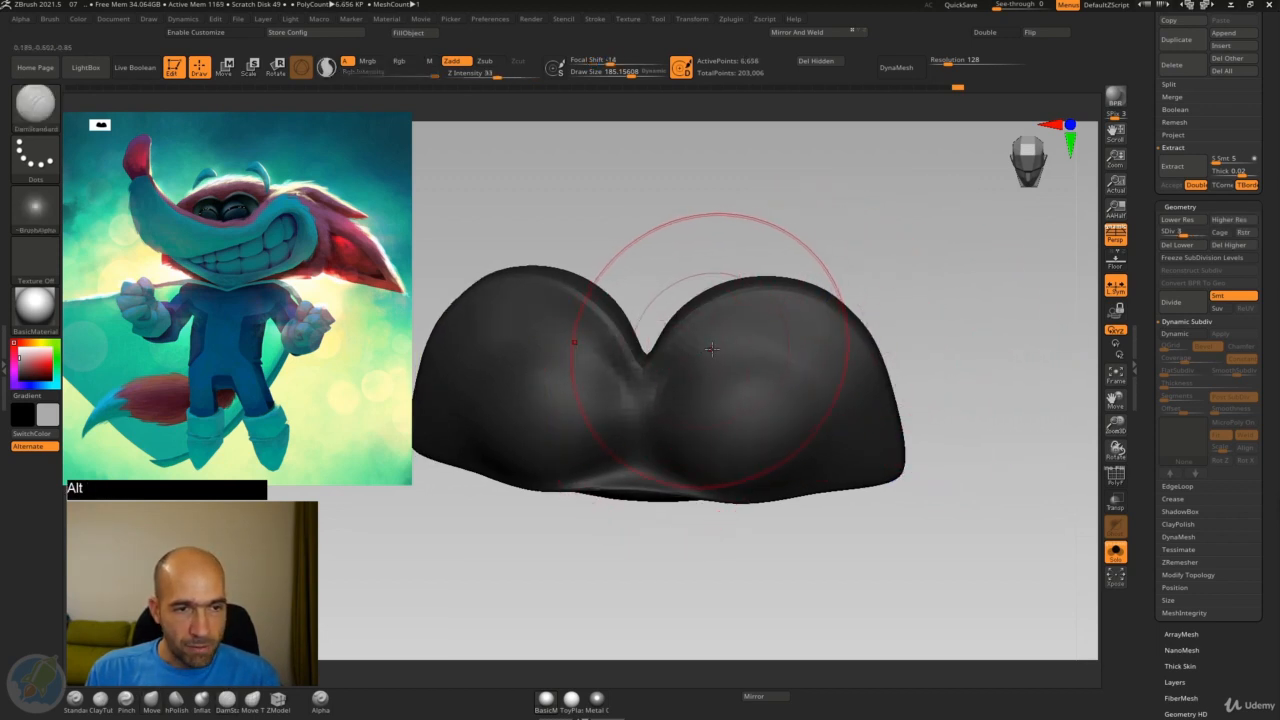
{"action": "key", "text": "ctrl+z"}
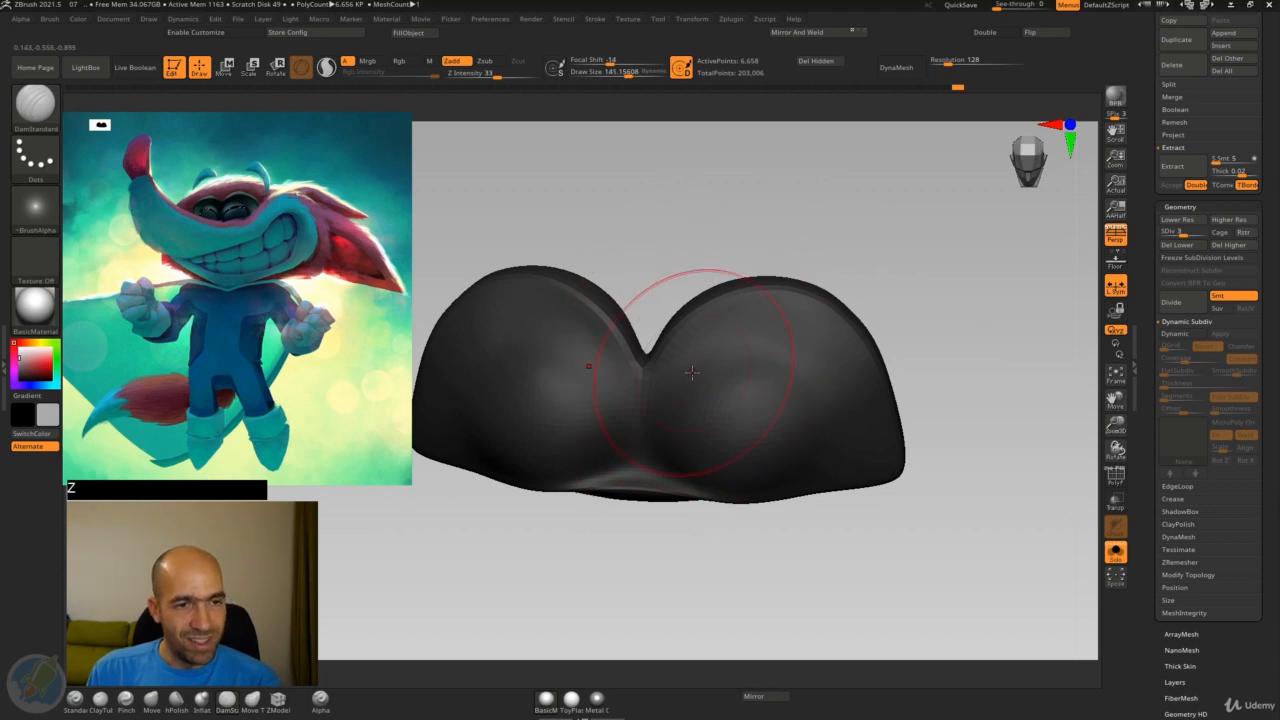
{"action": "key", "text": "bracketleft"}
{"action": "key", "text": "bracketleft"}
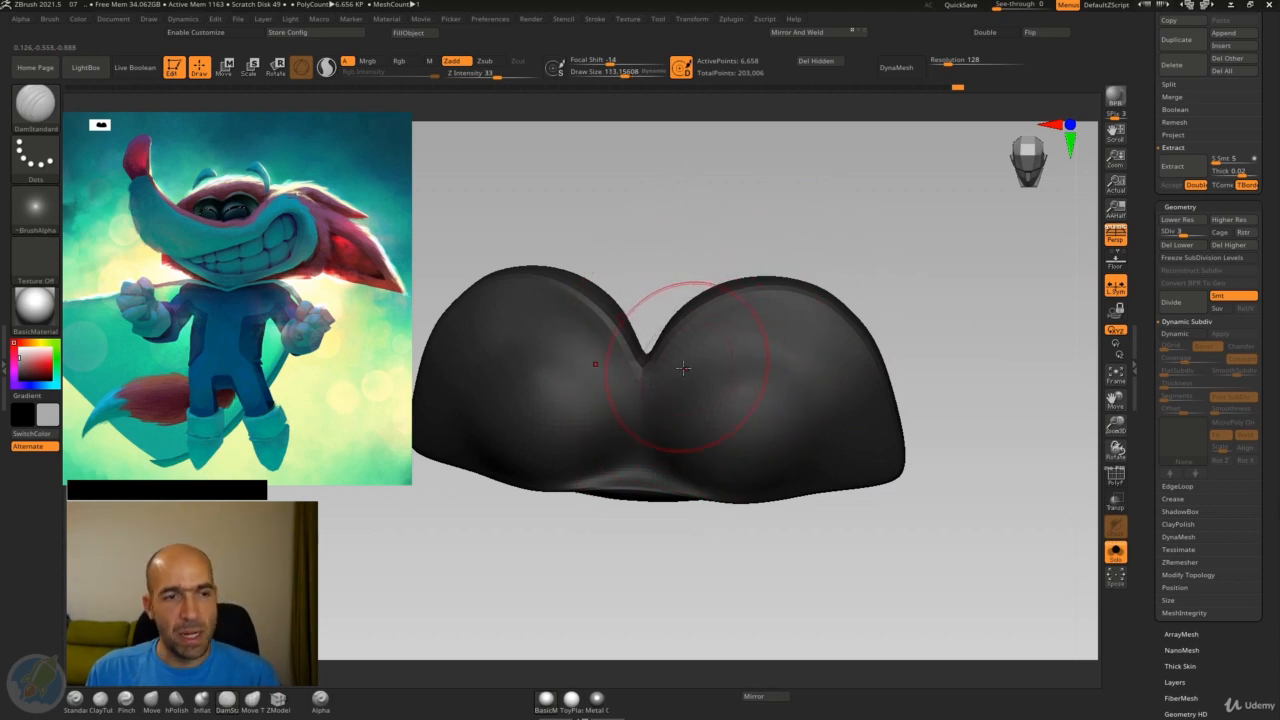
{"action": "mouse_move", "coordinate": [694, 234]}
{"action": "left_mouse_down"}
{"action": "mouse_move", "coordinate": [706, 234]}
{"action": "mouse_move", "coordinate": [690, 260]}
{"action": "left_mouse_up"}
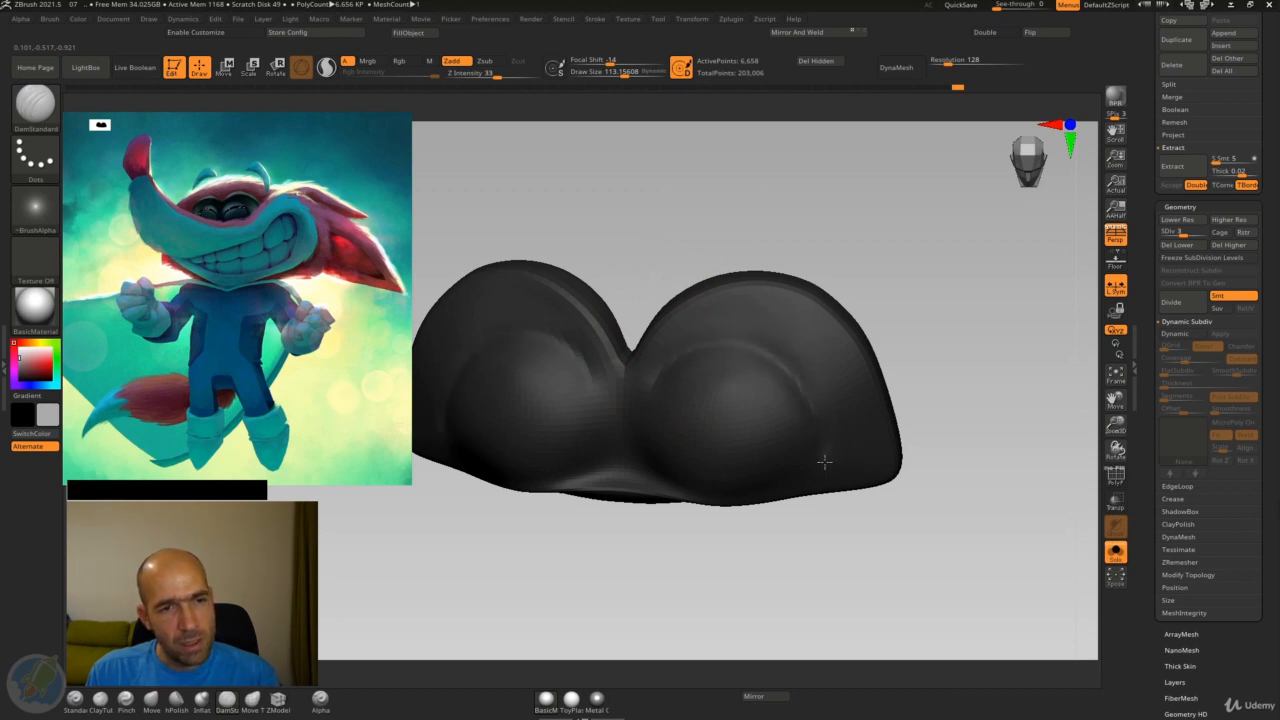
{"action": "left_click_drag", "start_coordinate": [825, 462], "coordinate": [823, 538]}
Sharpen the edge around the eyeball bulges with the Pinch brush and return the mesh to subdivision level 5
{"action": "key", "text": "3"}
{"action": "left_click_drag", "start_coordinate": [838, 469], "coordinate": [841, 421], "text": "alt"}
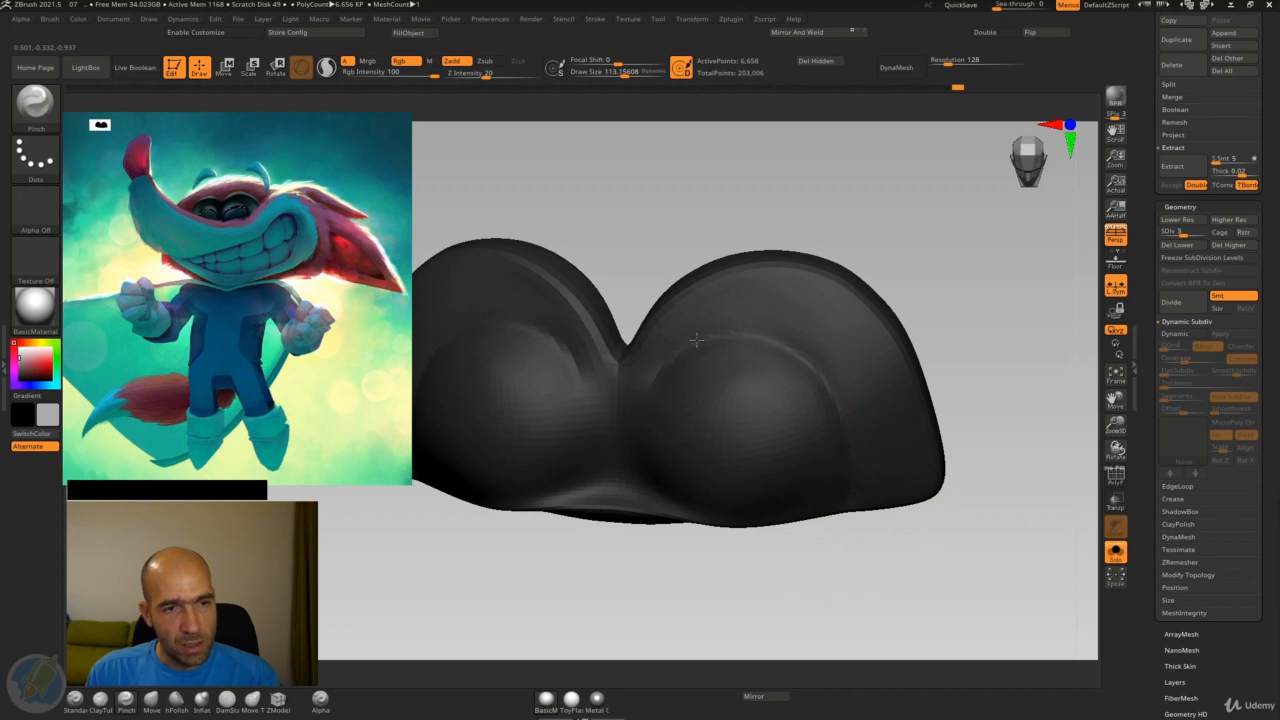
{"action": "key", "text": "alt"}
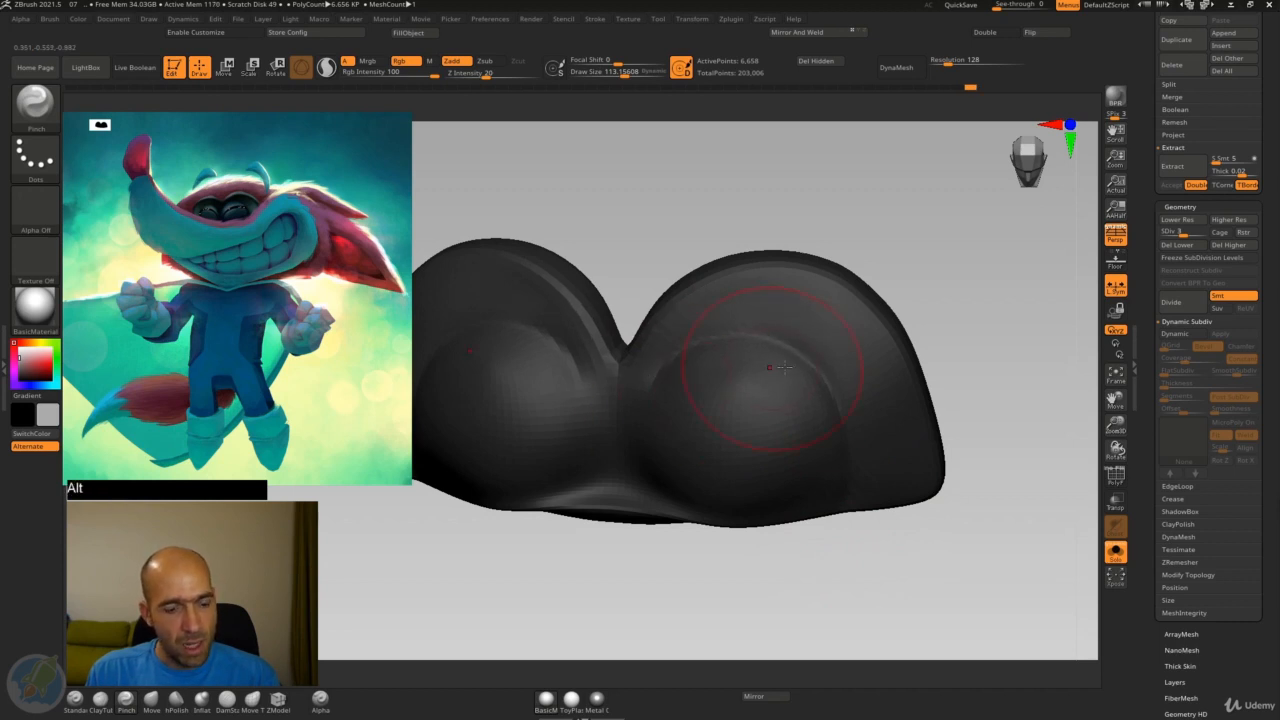
{"action": "key", "text": "d"}
{"action": "key", "text": "d"}
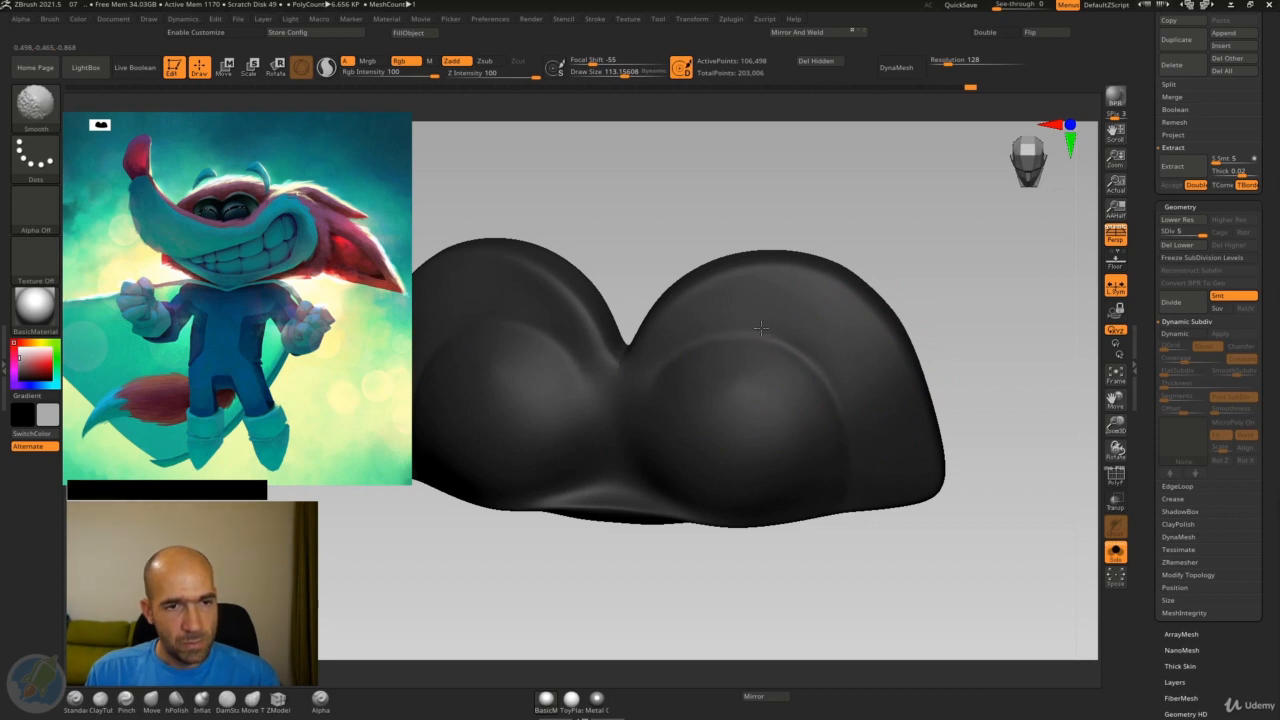
Define the inner side of the eyeball bulges beside the central notch with DamStandard and smooth the surrounding surface
{"action": "mouse_move", "coordinate": [958, 400]}
{"action": "left_mouse_down", "text": "alt"}
{"action": "mouse_move", "coordinate": [931, 303]}
{"action": "mouse_move", "coordinate": [912, 306]}
{"action": "mouse_move", "coordinate": [920, 314]}
{"action": "mouse_move", "coordinate": [954, 290]}
{"action": "mouse_move", "coordinate": [886, 343]}
{"action": "left_mouse_up", "text": "alt"}
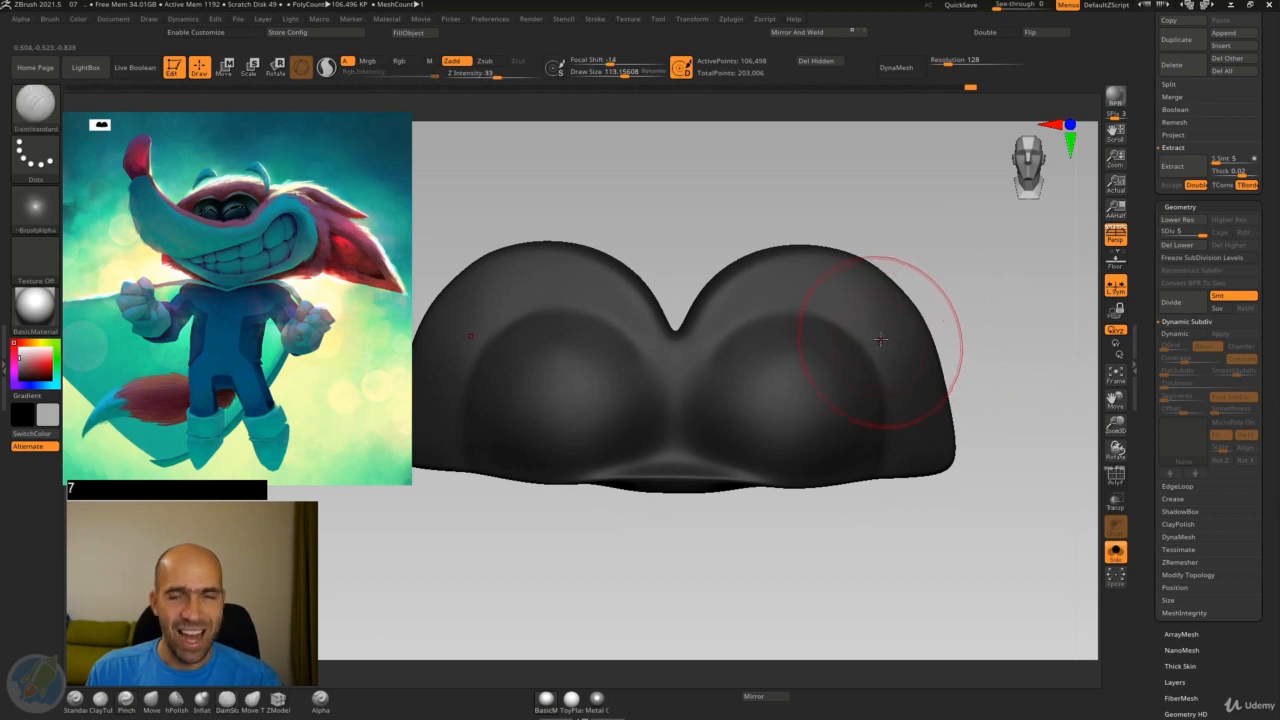
{"action": "key", "text": "7"}
{"action": "mouse_move", "coordinate": [704, 560]}
{"action": "left_mouse_down", "text": "alt"}
{"action": "mouse_move", "coordinate": [677, 549]}
{"action": "mouse_move", "coordinate": [714, 343]}
{"action": "left_mouse_up", "text": "alt"}
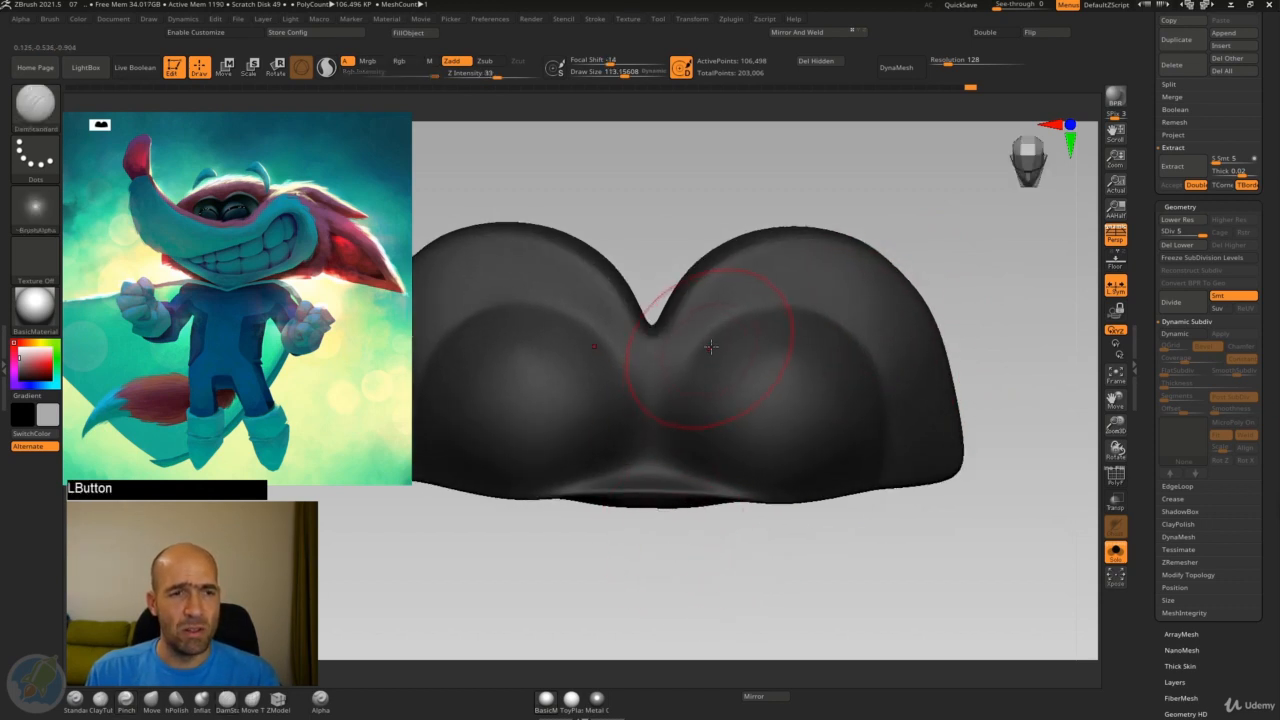
{"action": "left_click_drag", "start_coordinate": [672, 435], "coordinate": [666, 460], "text": "alt"}
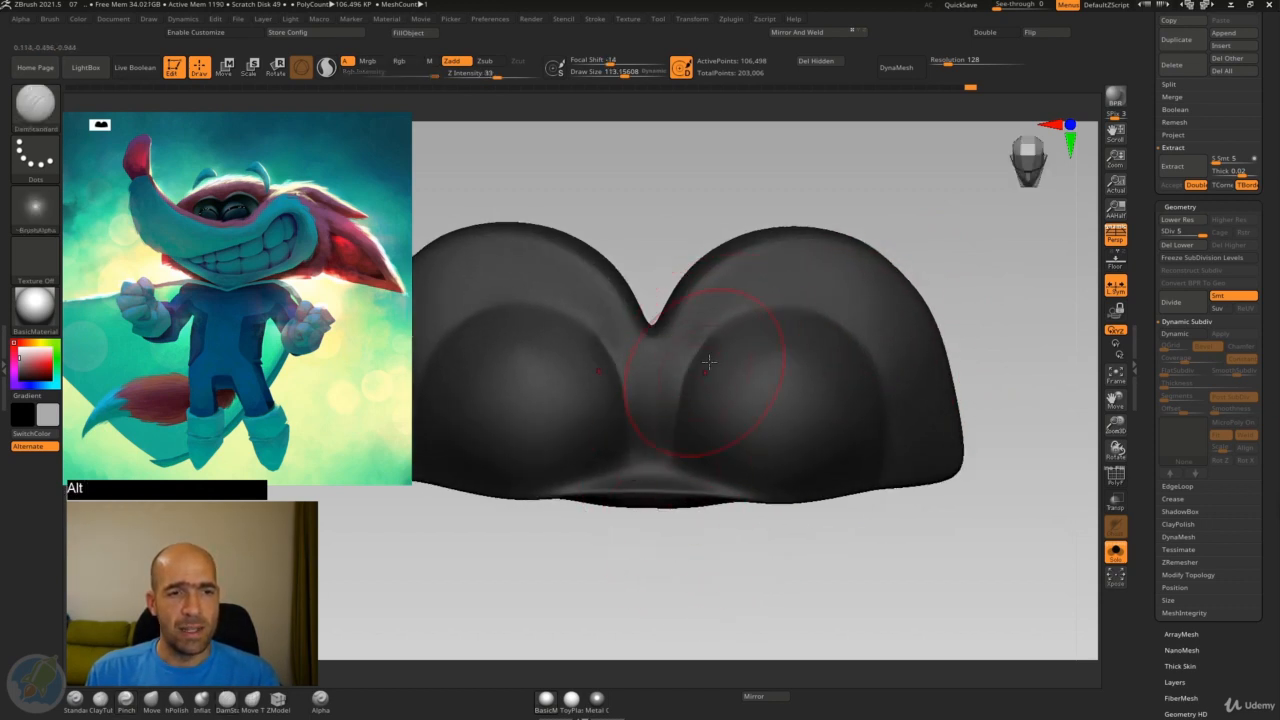
{"action": "left_click_drag", "start_coordinate": [687, 411], "coordinate": [730, 323], "text": "shift"}
{"action": "mouse_move", "coordinate": [966, 307]}
{"action": "left_mouse_down"}
{"action": "mouse_move", "coordinate": [963, 320]}
{"action": "mouse_move", "coordinate": [985, 322]}
{"action": "left_mouse_up"}
{"action": "left_click_drag", "start_coordinate": [835, 375], "coordinate": [782, 426], "text": "shift"}
Try an arched eyelid line across both eyes with DamStandard at a draw size of about 61 while the whole head is shown
{"action": "mouse_move", "coordinate": [743, 565]}
{"action": "left_mouse_down", "text": "alt"}
{"action": "mouse_move", "coordinate": [708, 565]}
{"action": "mouse_move", "coordinate": [731, 526]}
{"action": "mouse_move", "coordinate": [740, 563]}
{"action": "left_mouse_up", "text": "alt"}
{"action": "left_click", "coordinate": [1114, 550]}
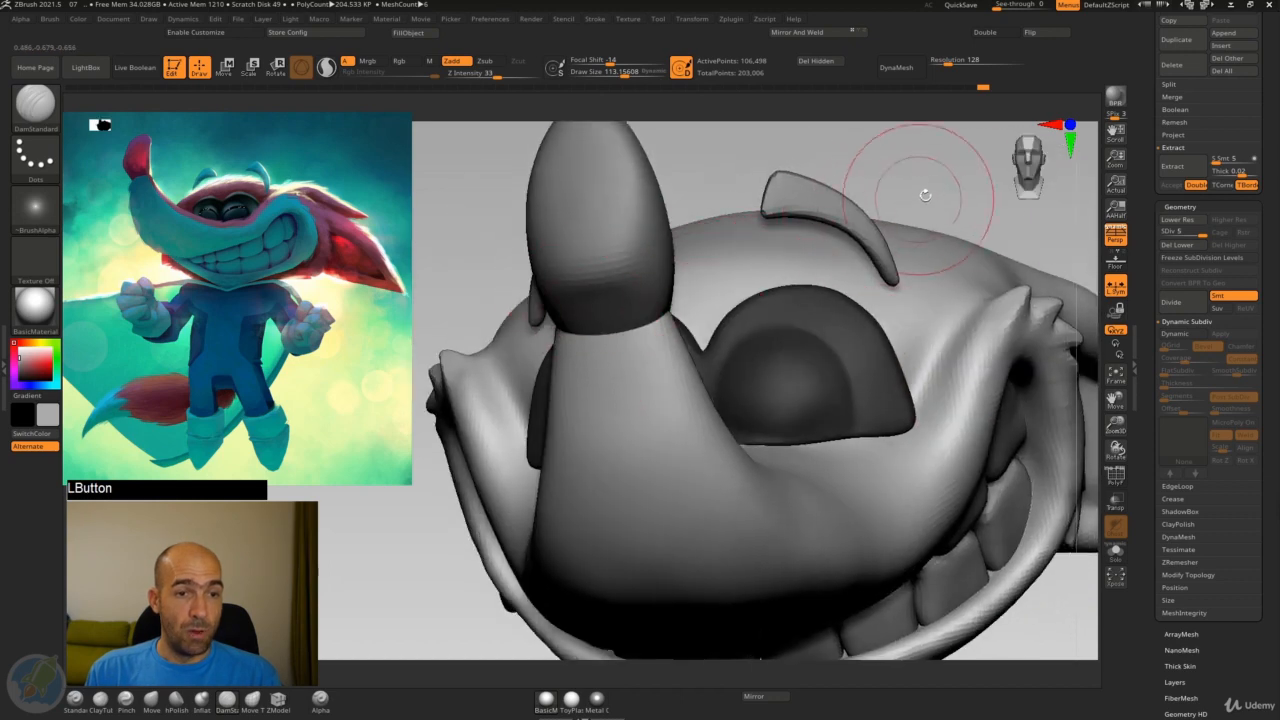
{"action": "left_click_drag", "start_coordinate": [925, 195], "coordinate": [915, 300], "text": "alt"}
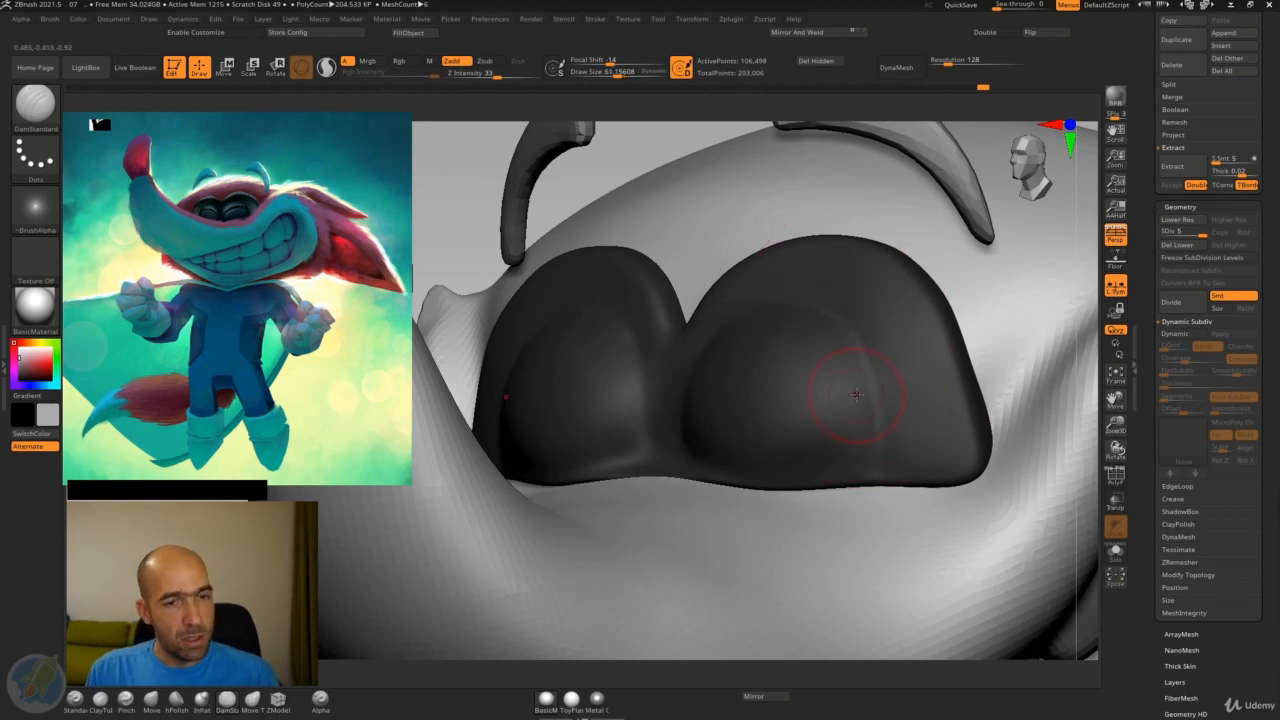
{"action": "left_click_drag", "start_coordinate": [861, 400], "coordinate": [810, 380], "text": "alt"}
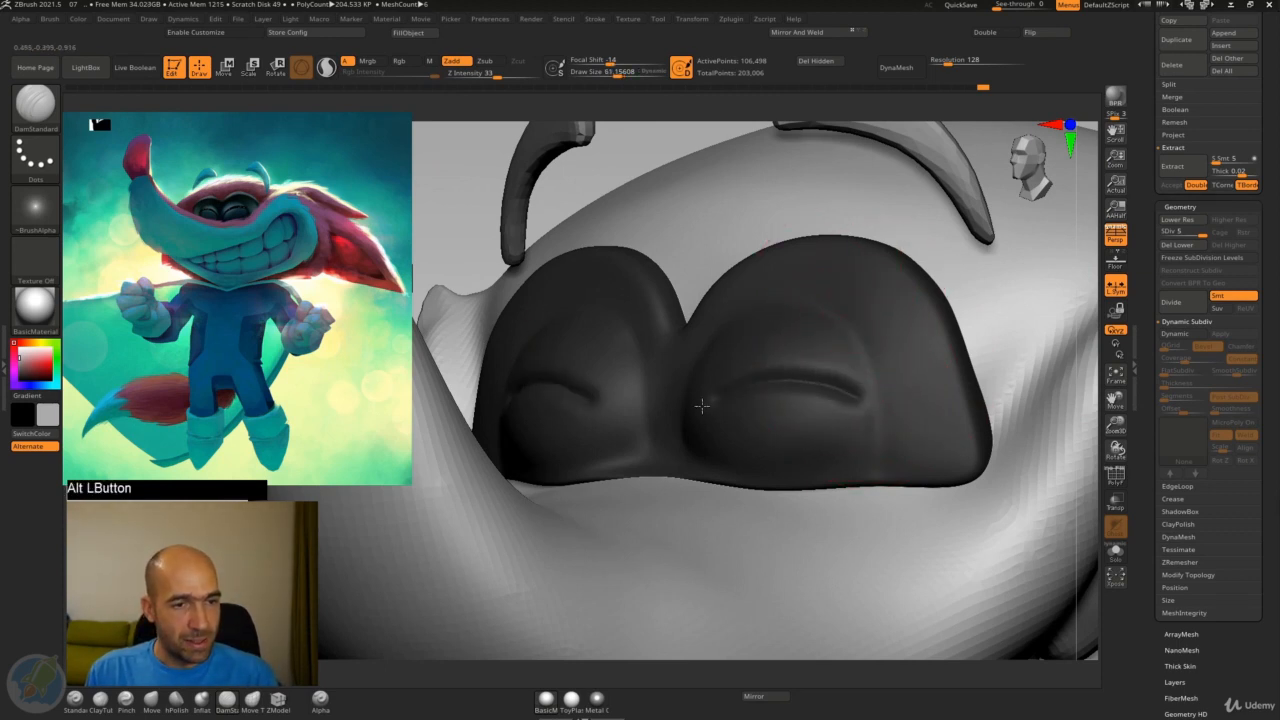
{"action": "mouse_move", "coordinate": [702, 406]}
{"action": "left_mouse_down", "text": "alt"}
{"action": "mouse_move", "coordinate": [678, 433]}
{"action": "mouse_move", "coordinate": [750, 377]}
{"action": "left_mouse_up", "text": "alt"}
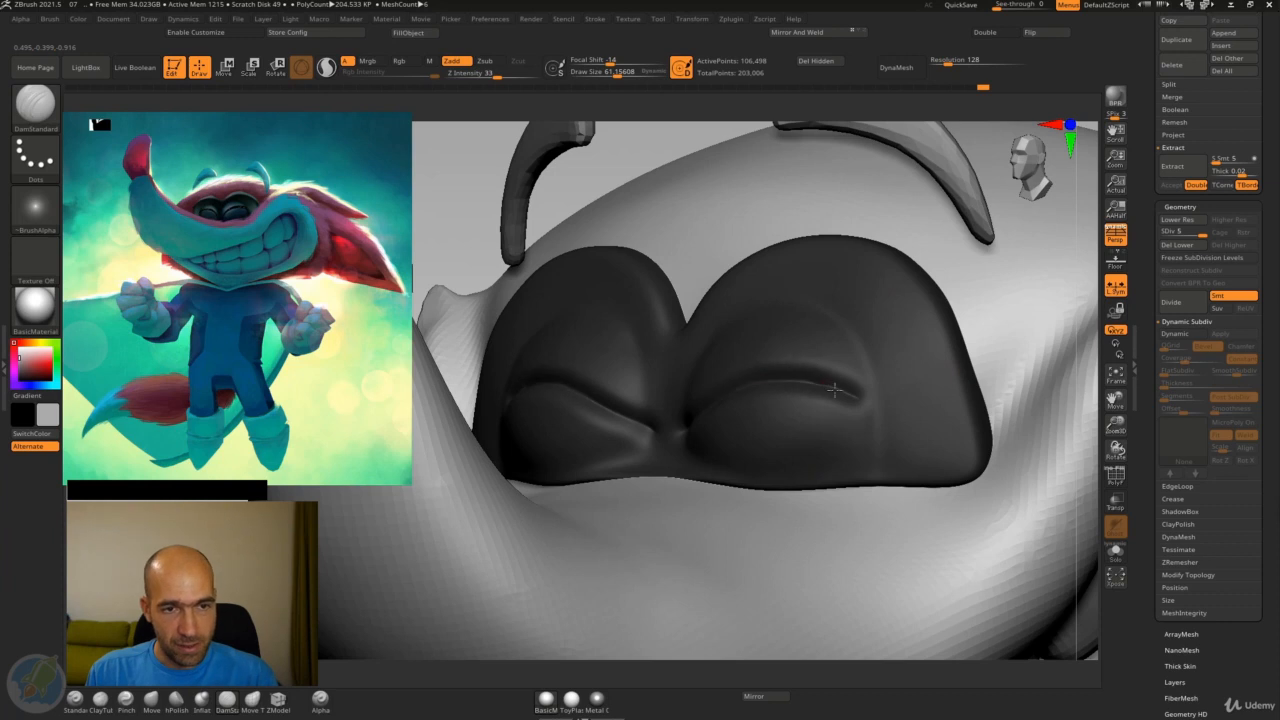
{"action": "left_click", "coordinate": [1115, 551]}
Sculpt an arched eyelid line across both eyeball bulges of the isolated eye mesh with DamStandard
{"action": "left_click_drag", "start_coordinate": [931, 591], "coordinate": [889, 323]}
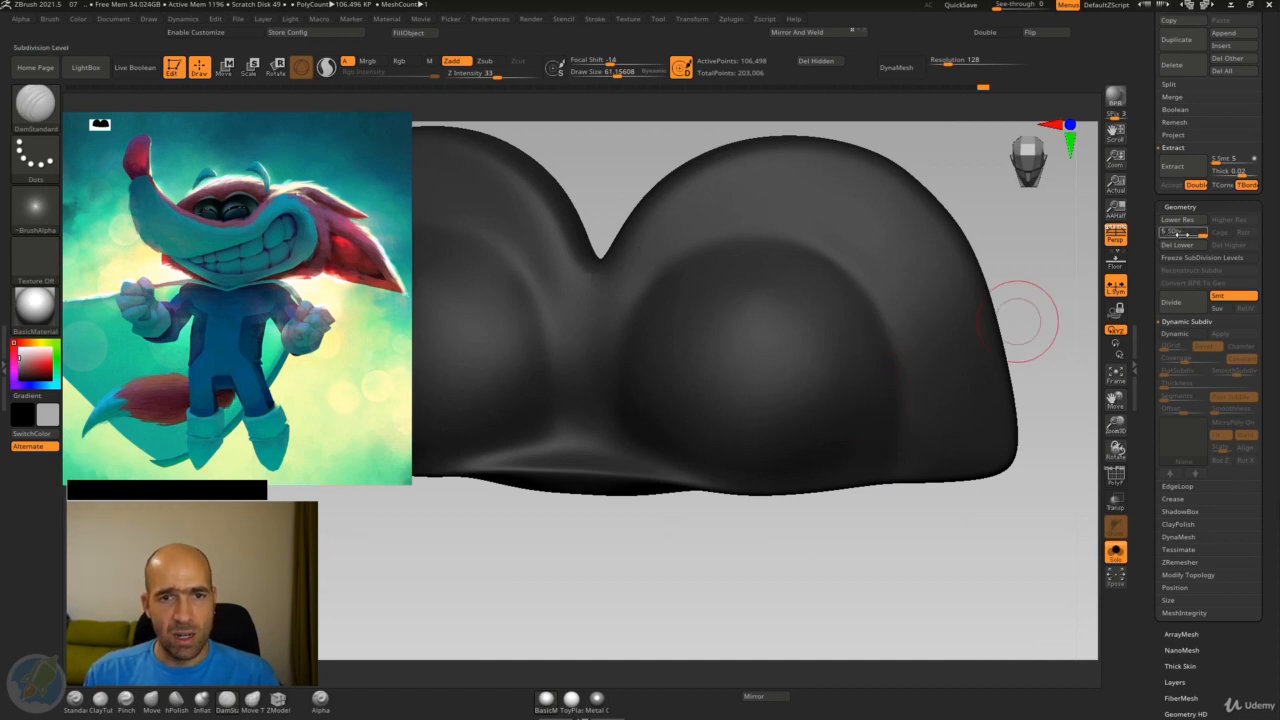
{"action": "left_click_drag", "start_coordinate": [1054, 277], "coordinate": [941, 393]}
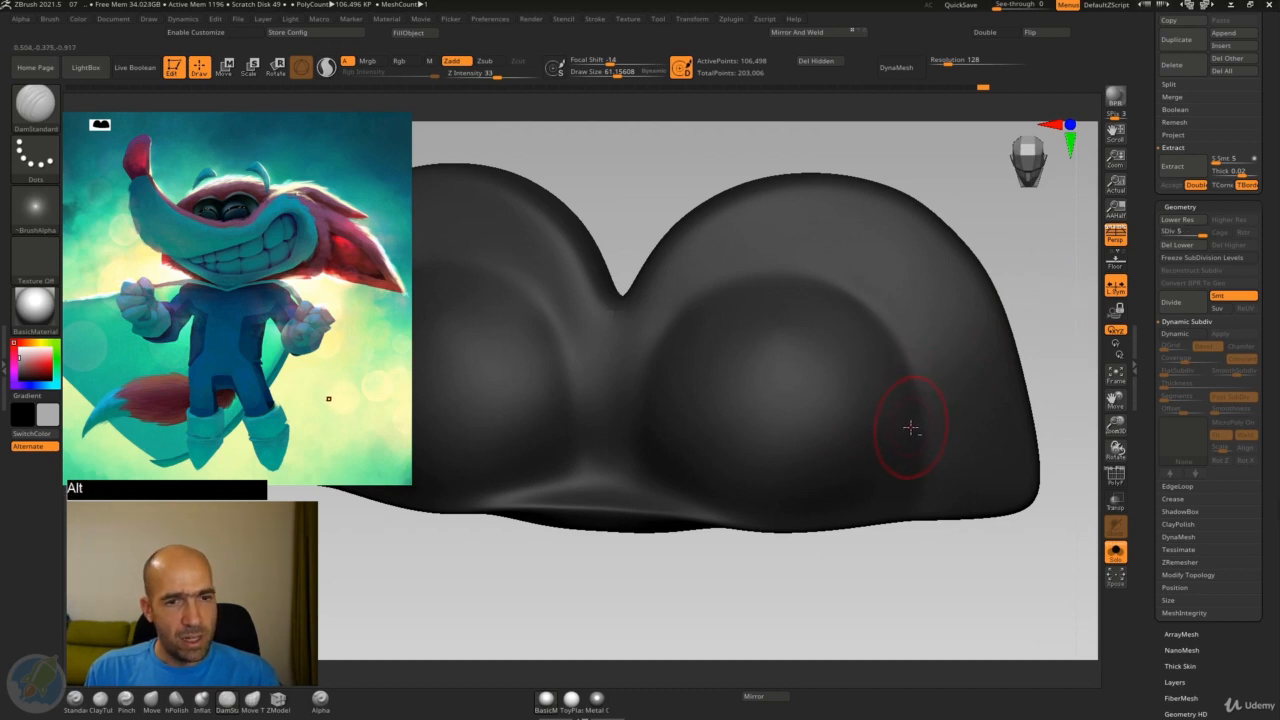
{"action": "mouse_move", "coordinate": [840, 384]}
{"action": "left_mouse_down", "text": "alt"}
{"action": "mouse_move", "coordinate": [728, 388]}
{"action": "mouse_move", "coordinate": [648, 424]}
{"action": "left_mouse_up", "text": "alt"}
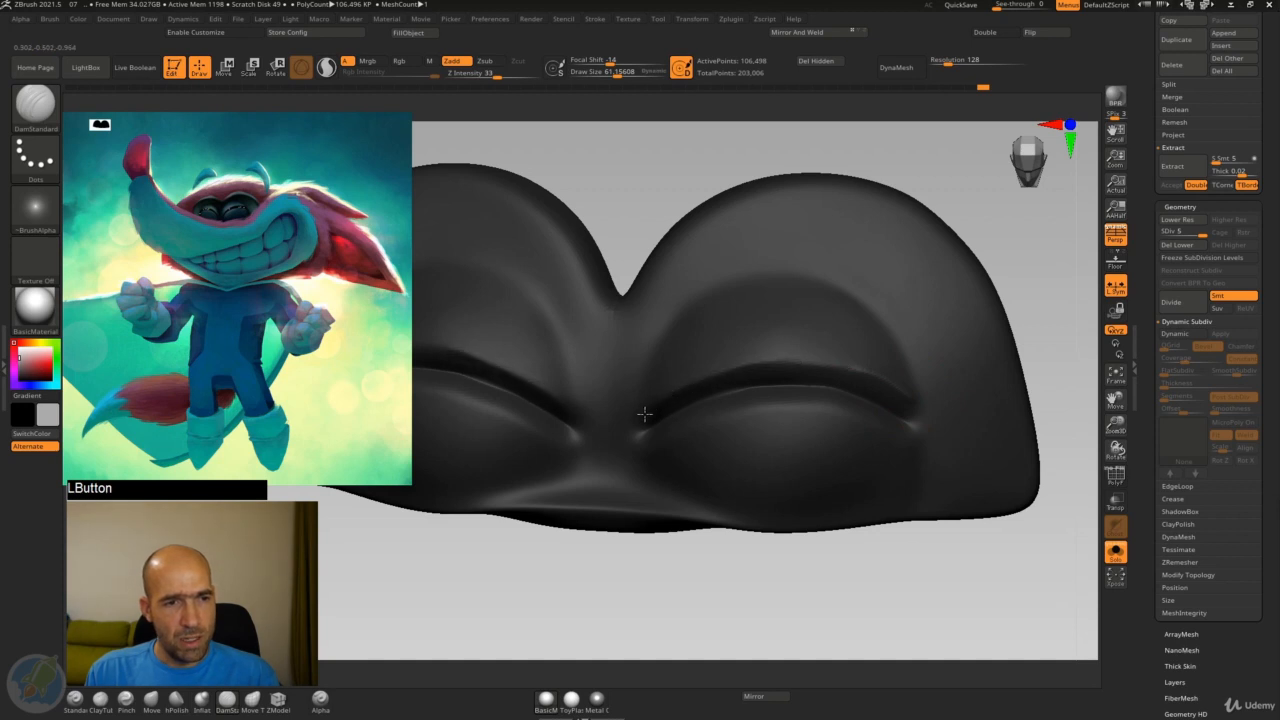
Add a softened crease just below the arched eyelid lines with DamStandard and carve the groove above it deeper with the Standard brush
{"action": "mouse_move", "coordinate": [655, 441]}
{"action": "left_mouse_down"}
{"action": "mouse_move", "coordinate": [736, 415]}
{"action": "mouse_move", "coordinate": [832, 410]}
{"action": "left_mouse_up"}
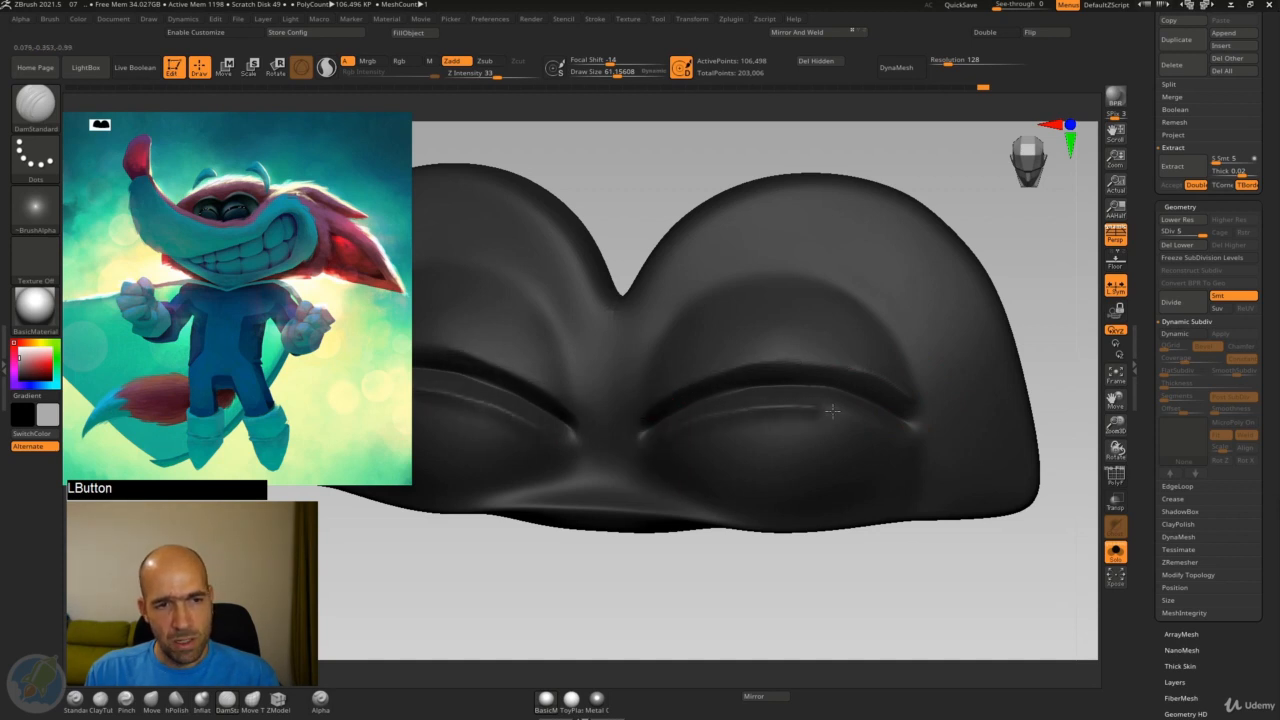
{"action": "left_click_drag", "start_coordinate": [920, 458], "coordinate": [836, 435], "text": "shift"}
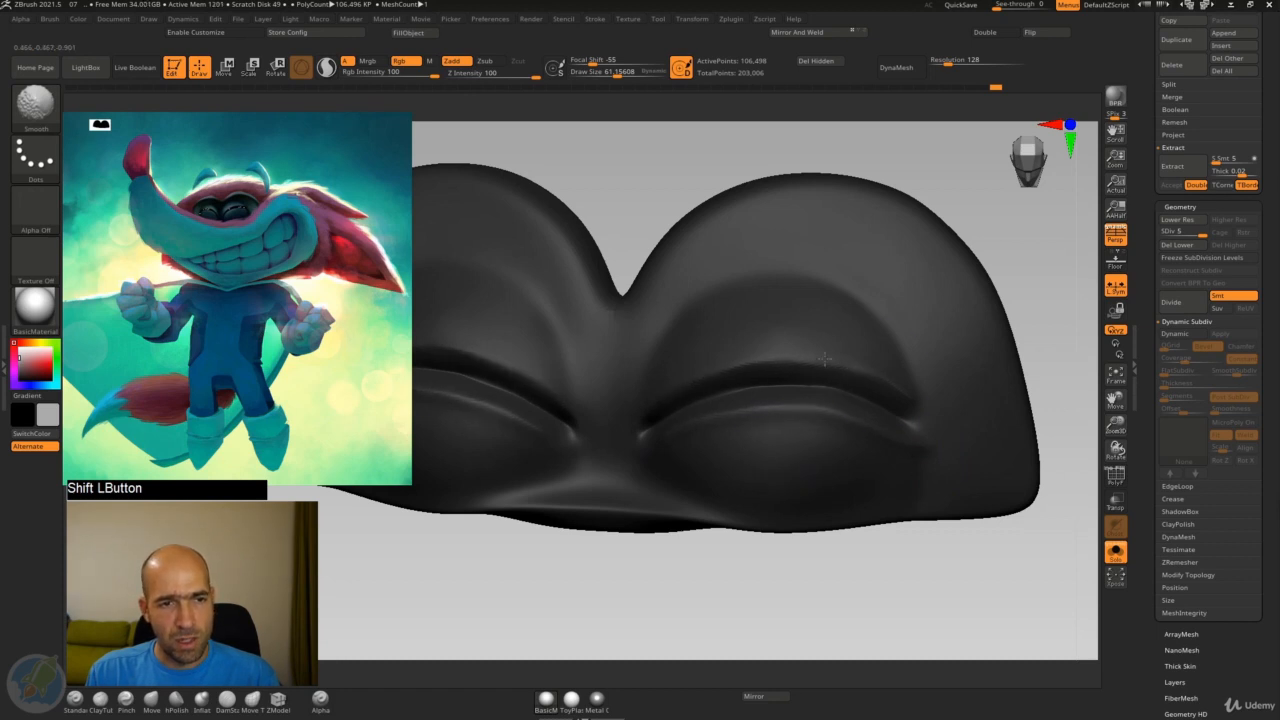
{"action": "left_click_drag", "start_coordinate": [1023, 343], "coordinate": [886, 432], "text": "alt"}
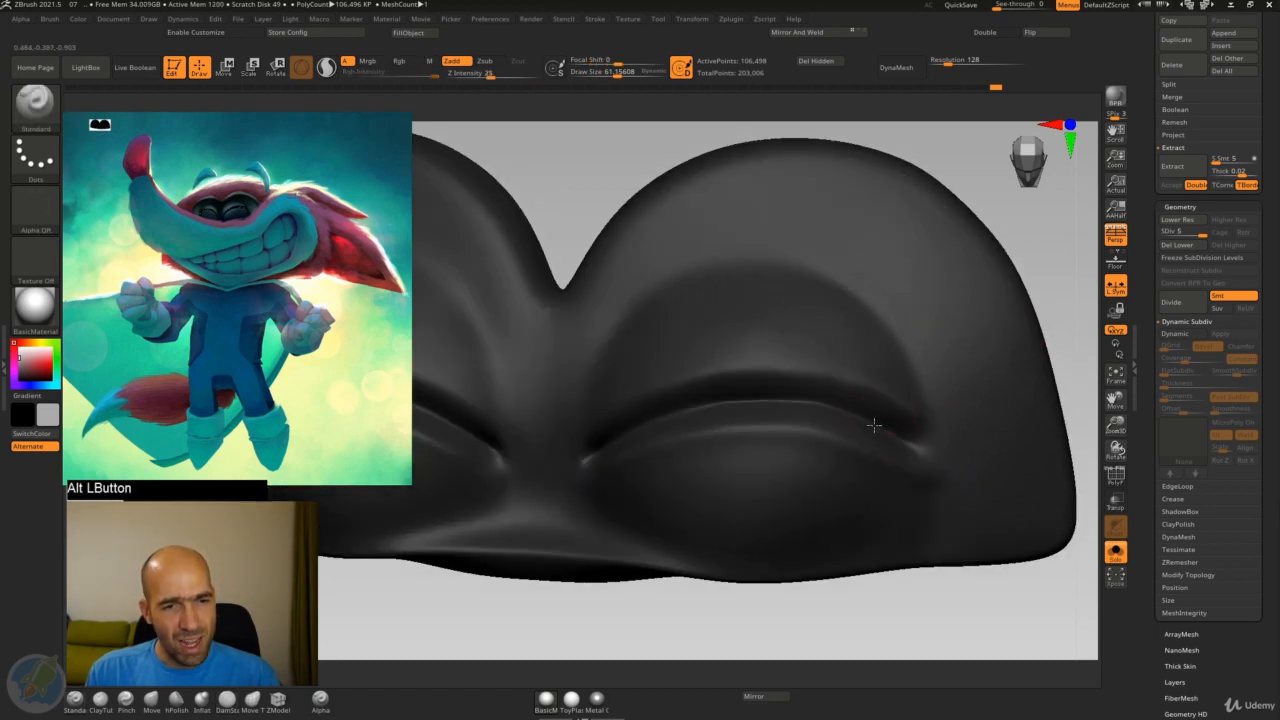
{"action": "mouse_move", "coordinate": [766, 410]}
{"action": "left_mouse_down", "text": "alt"}
{"action": "mouse_move", "coordinate": [712, 414]}
{"action": "mouse_move", "coordinate": [602, 456]}
{"action": "mouse_move", "coordinate": [814, 413]}
{"action": "left_mouse_up", "text": "alt"}
{"action": "mouse_move", "coordinate": [700, 406]}
{"action": "left_mouse_down", "text": "alt"}
{"action": "mouse_move", "coordinate": [906, 443]}
{"action": "mouse_move", "coordinate": [766, 386]}
{"action": "mouse_move", "coordinate": [682, 412]}
{"action": "mouse_move", "coordinate": [710, 404]}
{"action": "left_mouse_up", "text": "alt"}
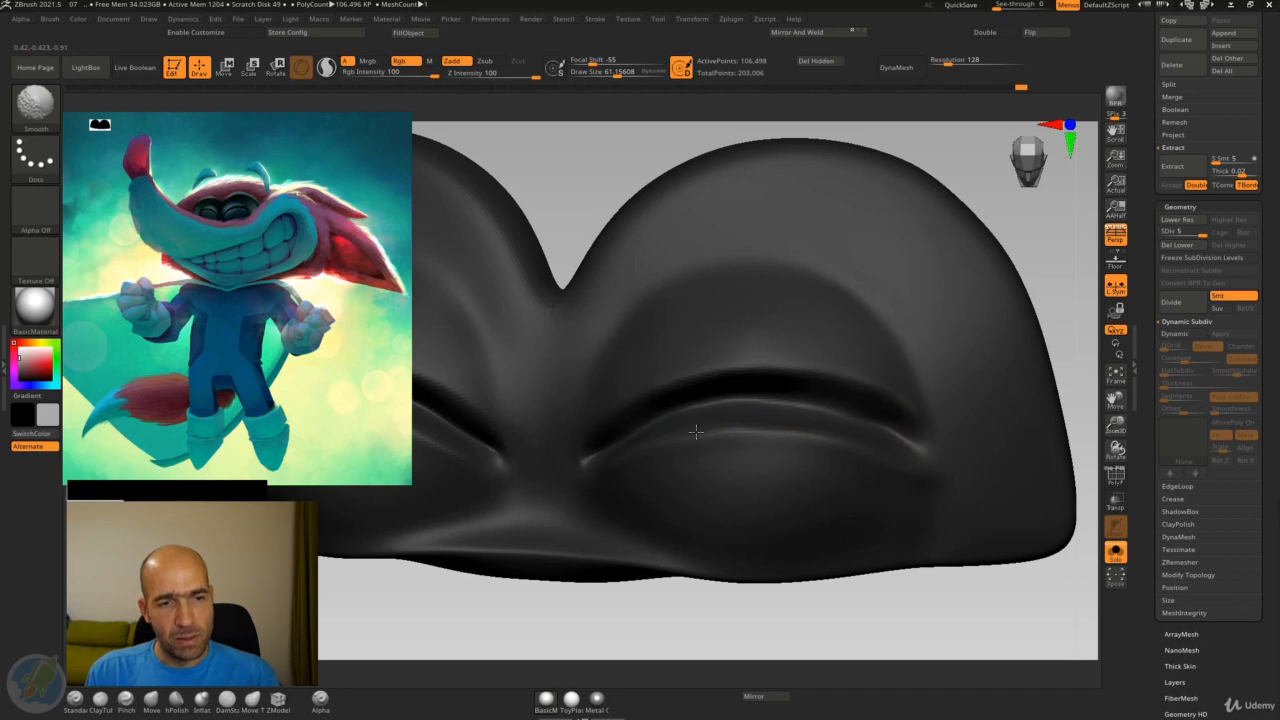
{"action": "left_click_drag", "start_coordinate": [1060, 341], "coordinate": [1030, 318], "text": "alt"}
{"action": "left_click_drag", "start_coordinate": [1036, 328], "coordinate": [991, 329]}
{"action": "left_click_drag", "start_coordinate": [713, 416], "coordinate": [721, 411], "text": "shift"}
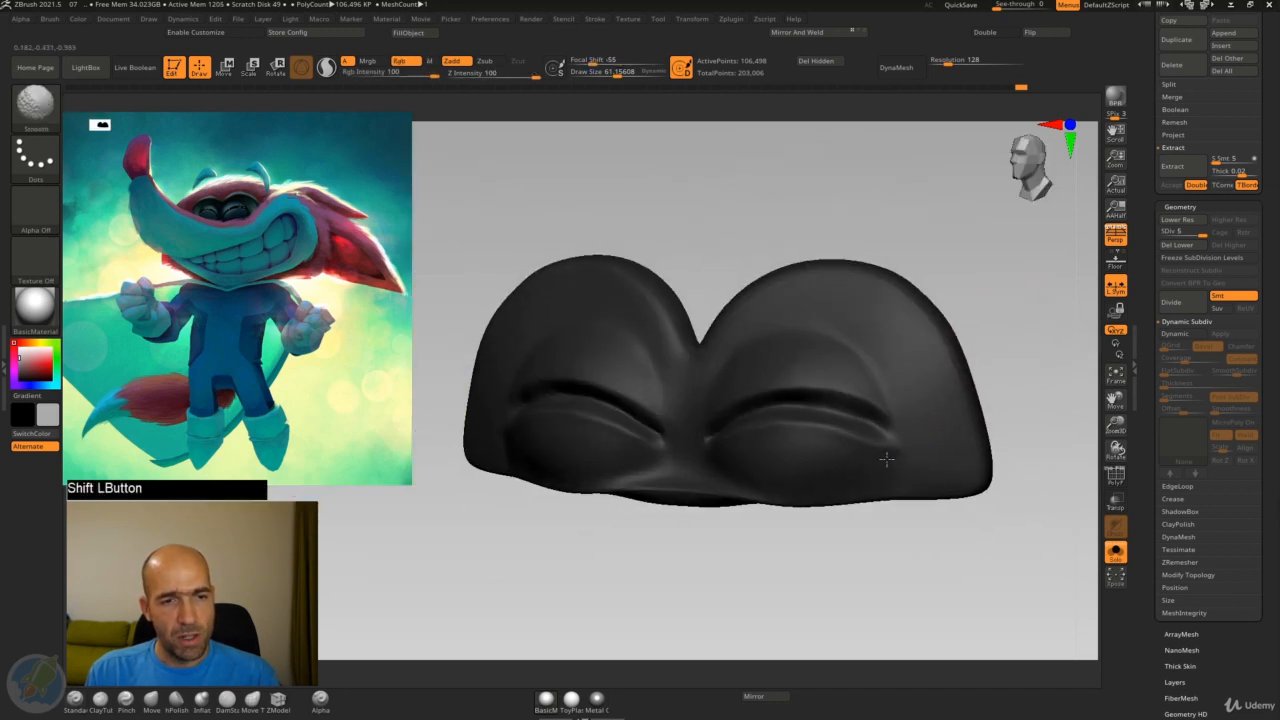
{"action": "left_click_drag", "start_coordinate": [986, 357], "coordinate": [886, 342], "text": "shift"}
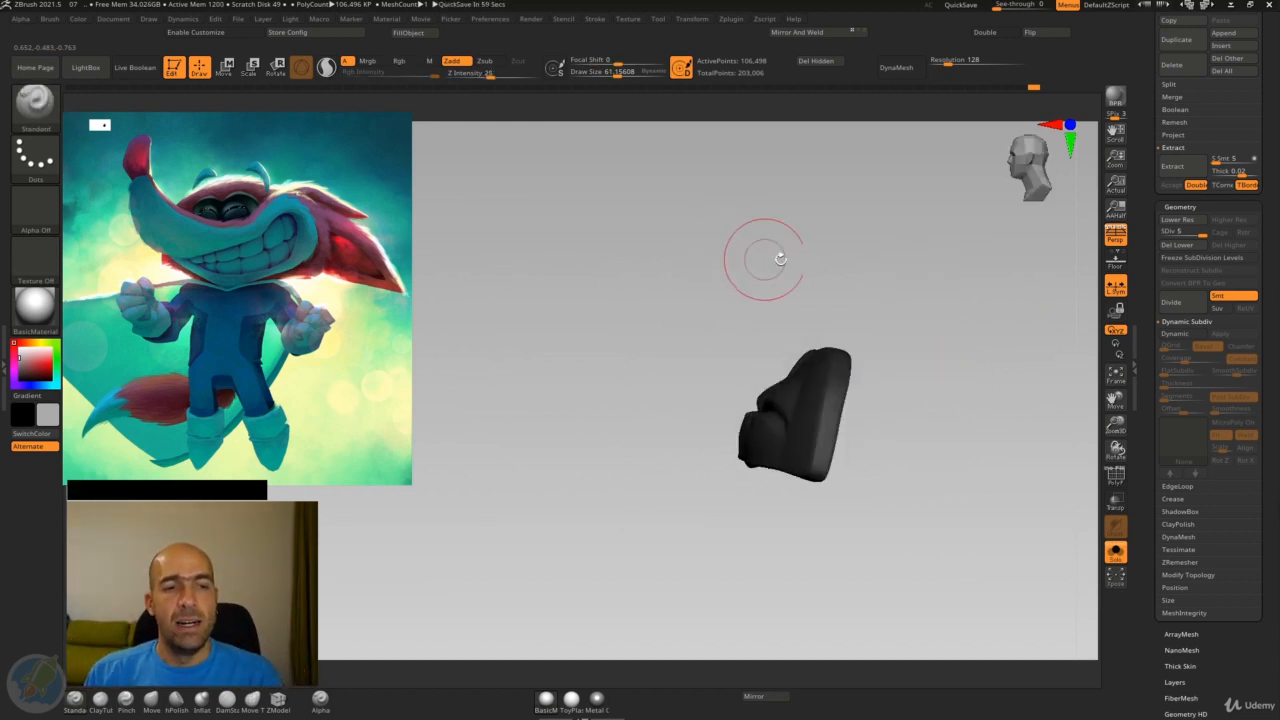
Append a Sphere3D as a new subtool for the eyeball
{"action": "left_click_drag", "start_coordinate": [1157, 329], "coordinate": [1112, 452]}
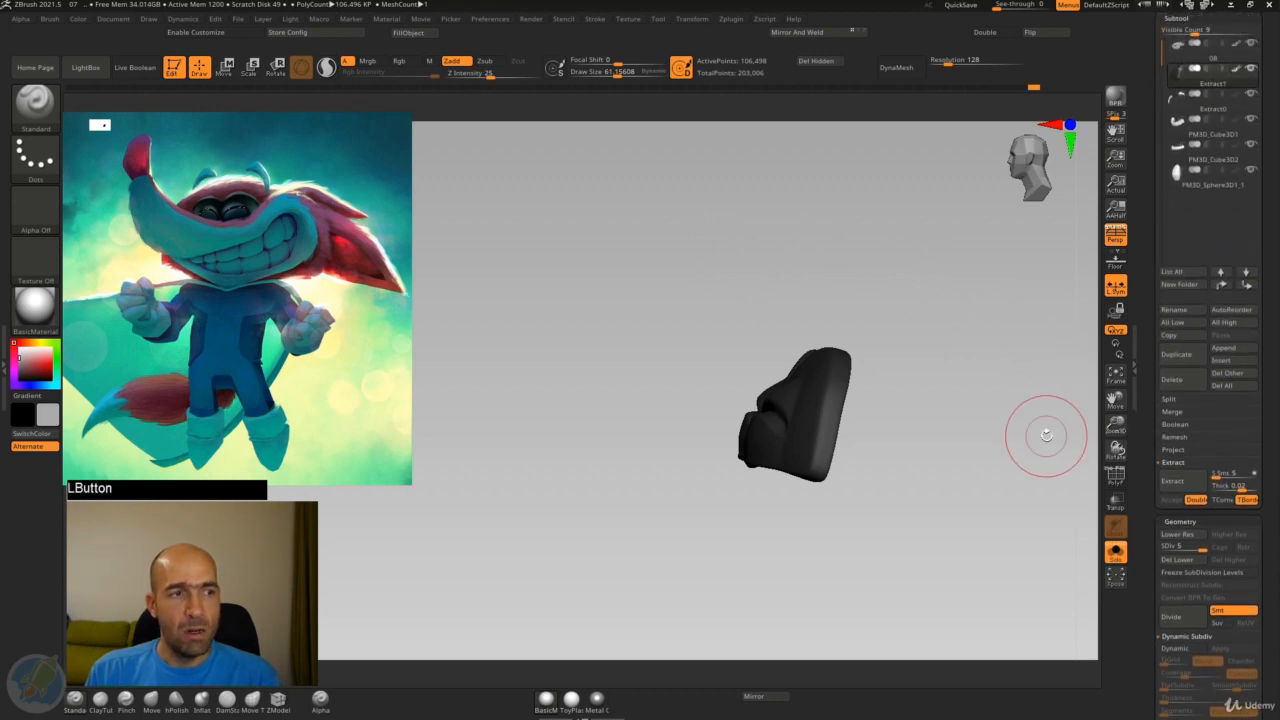
{"action": "left_click_drag", "start_coordinate": [880, 289], "coordinate": [946, 297]}
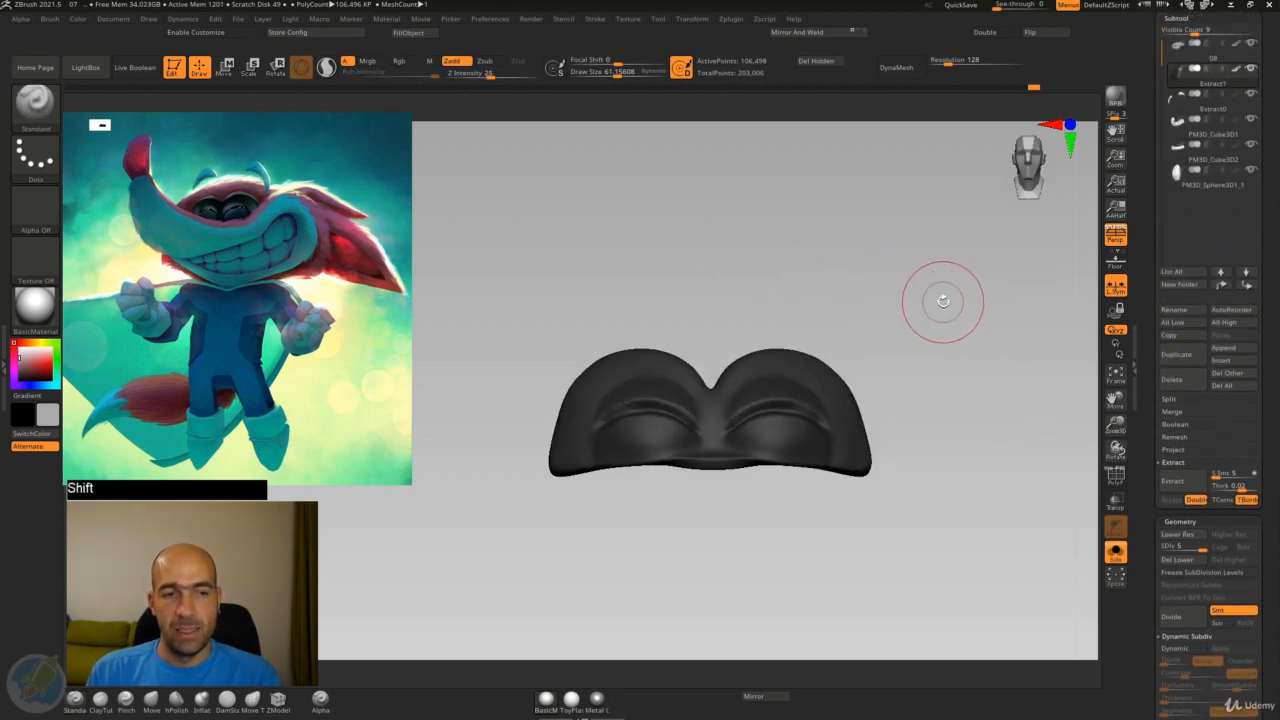
{"action": "left_click", "coordinate": [1228, 350]}
{"action": "left_click", "coordinate": [1228, 350]}
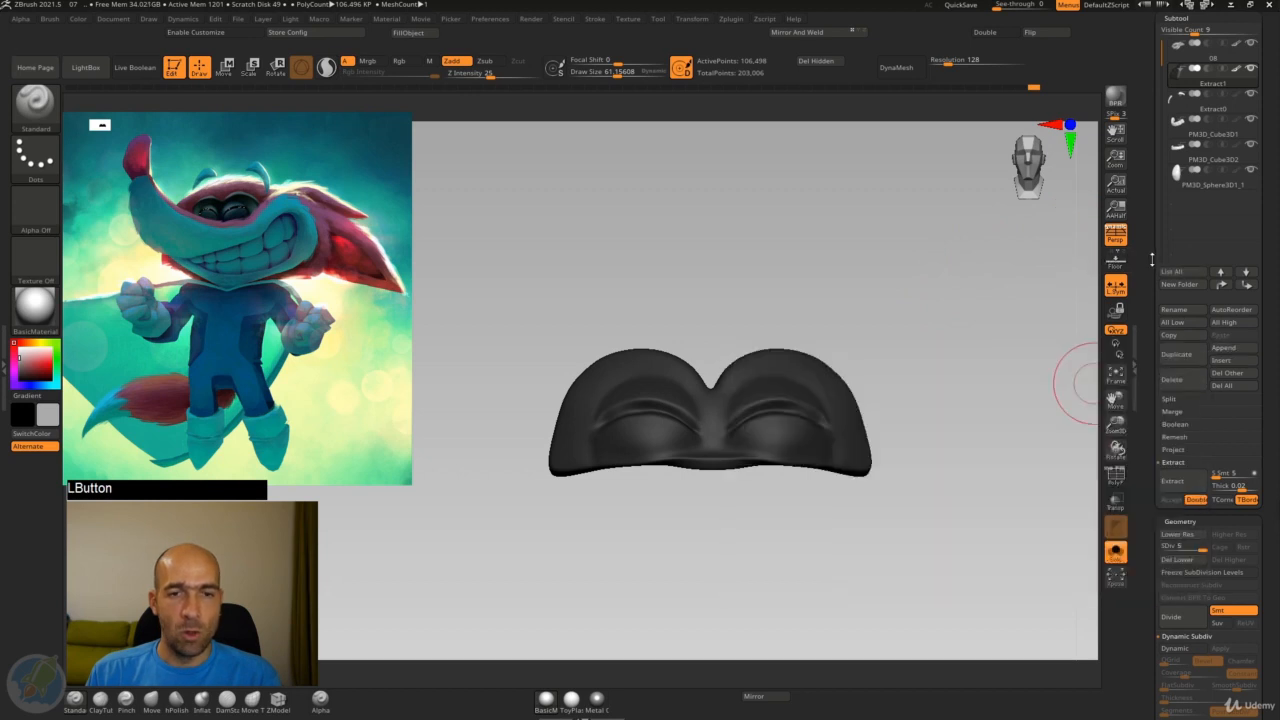
{"action": "scroll", "coordinate": [1152, 260], "scroll_direction": "up", "scroll_amount": 3}
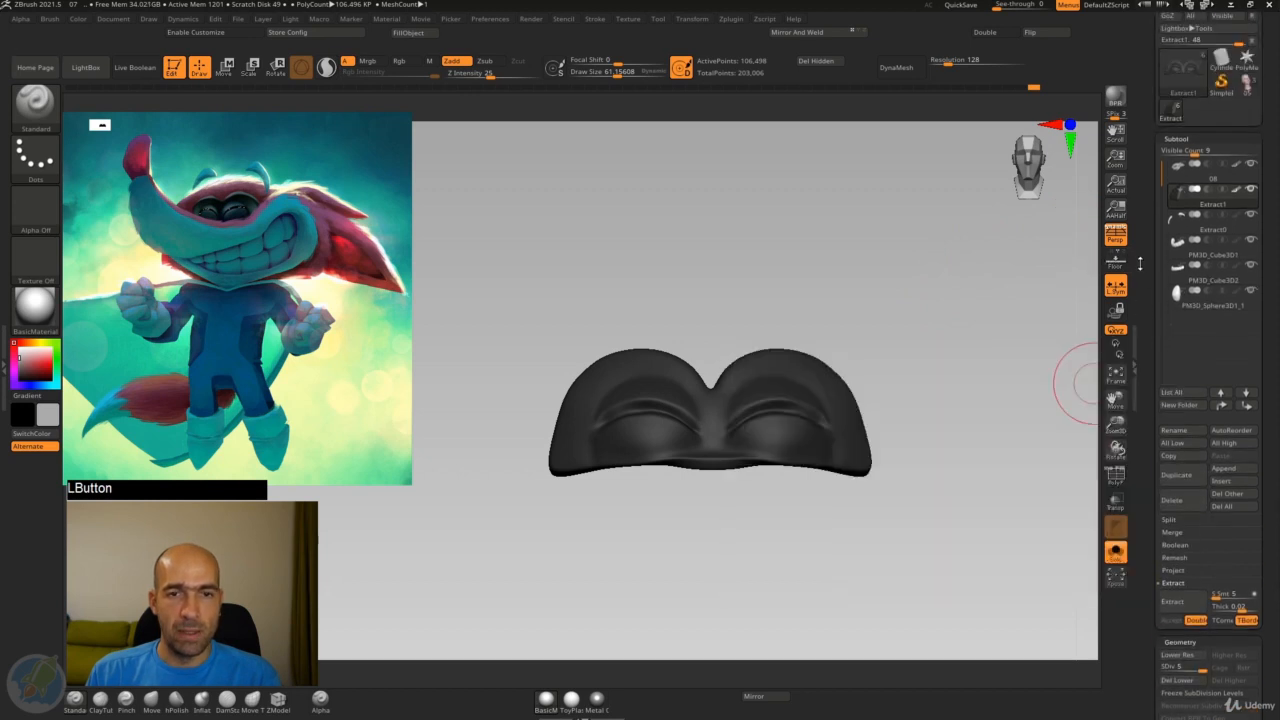
{"action": "left_click", "coordinate": [1233, 472]}
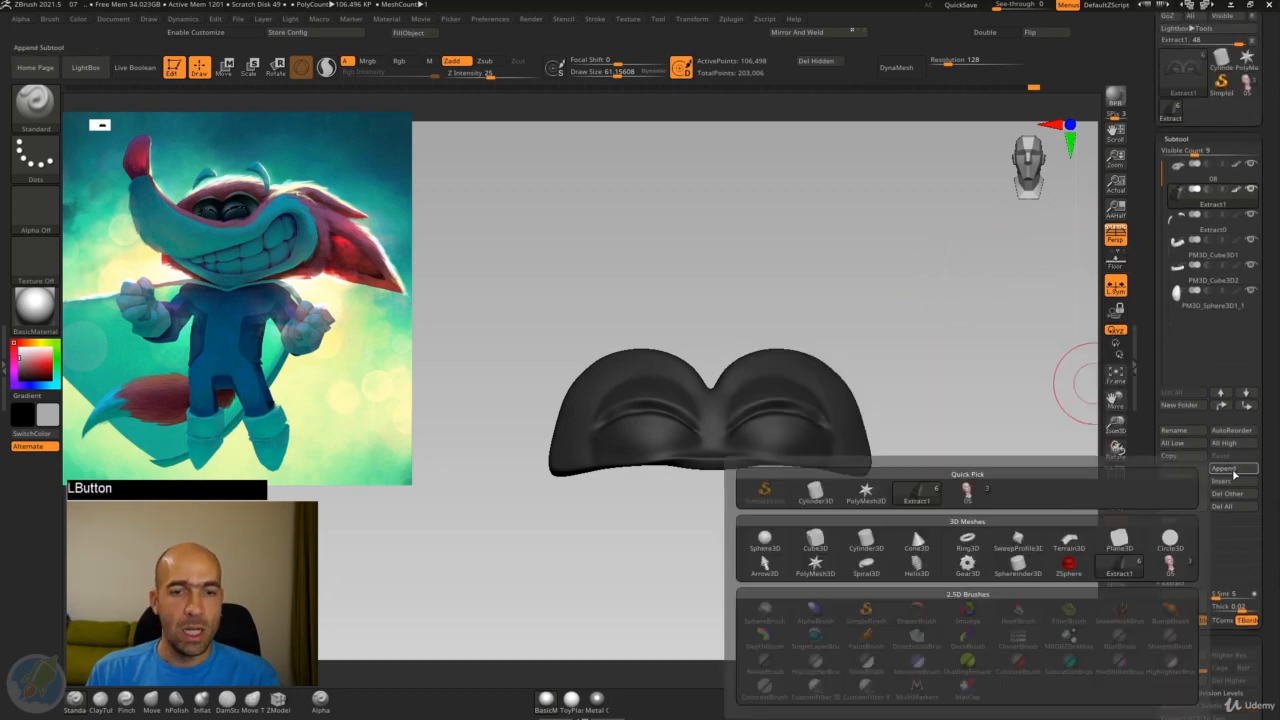
{"action": "left_click", "coordinate": [782, 541]}
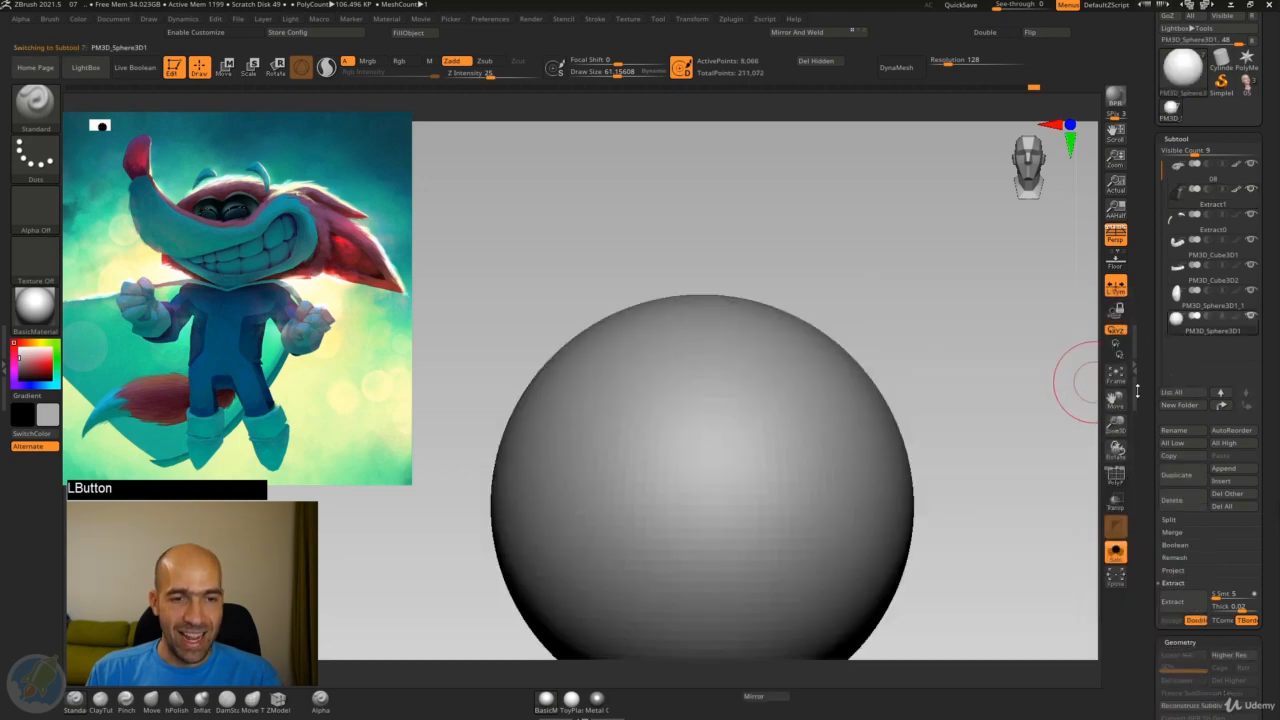
Turn off solo display, scale the sphere down, and move it up above the character's head
{"action": "left_click", "coordinate": [1116, 553]}
{"action": "left_click_drag", "start_coordinate": [1034, 443], "coordinate": [820, 484]}
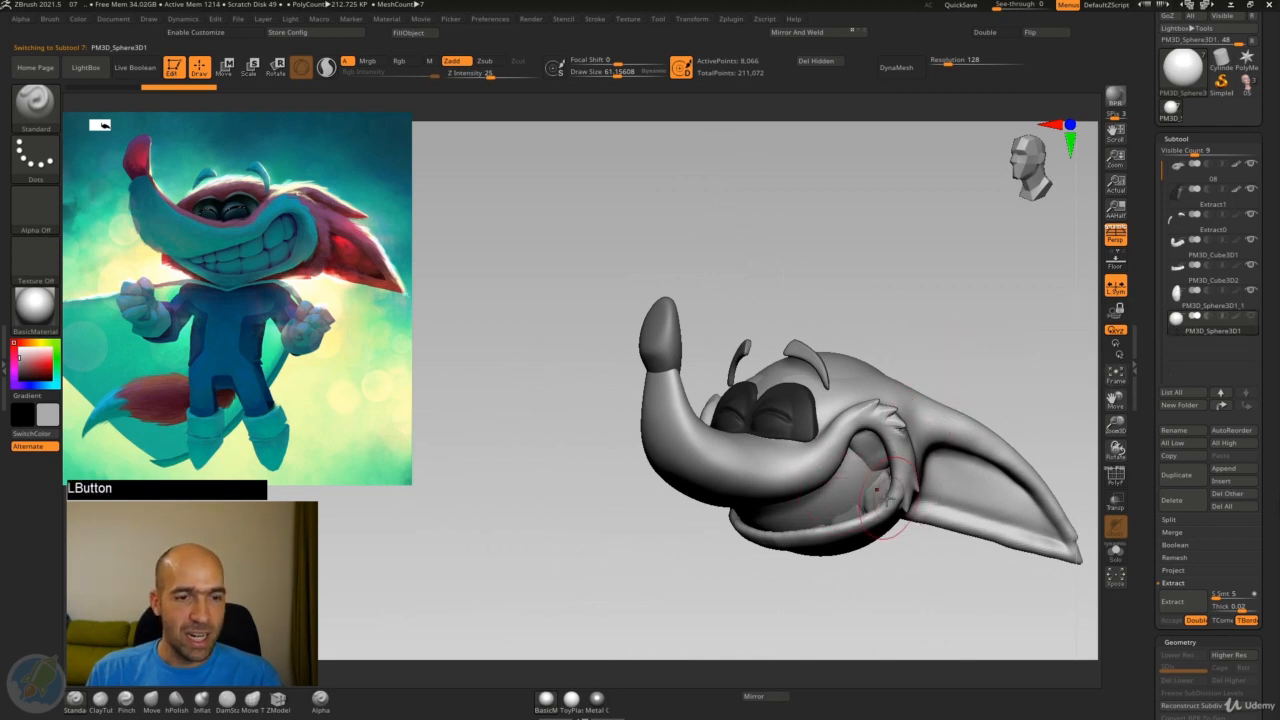
{"action": "key", "text": "w"}
{"action": "left_click_drag", "start_coordinate": [983, 291], "coordinate": [916, 284], "text": "shift"}
{"action": "left_click", "coordinate": [931, 268], "text": "shift"}
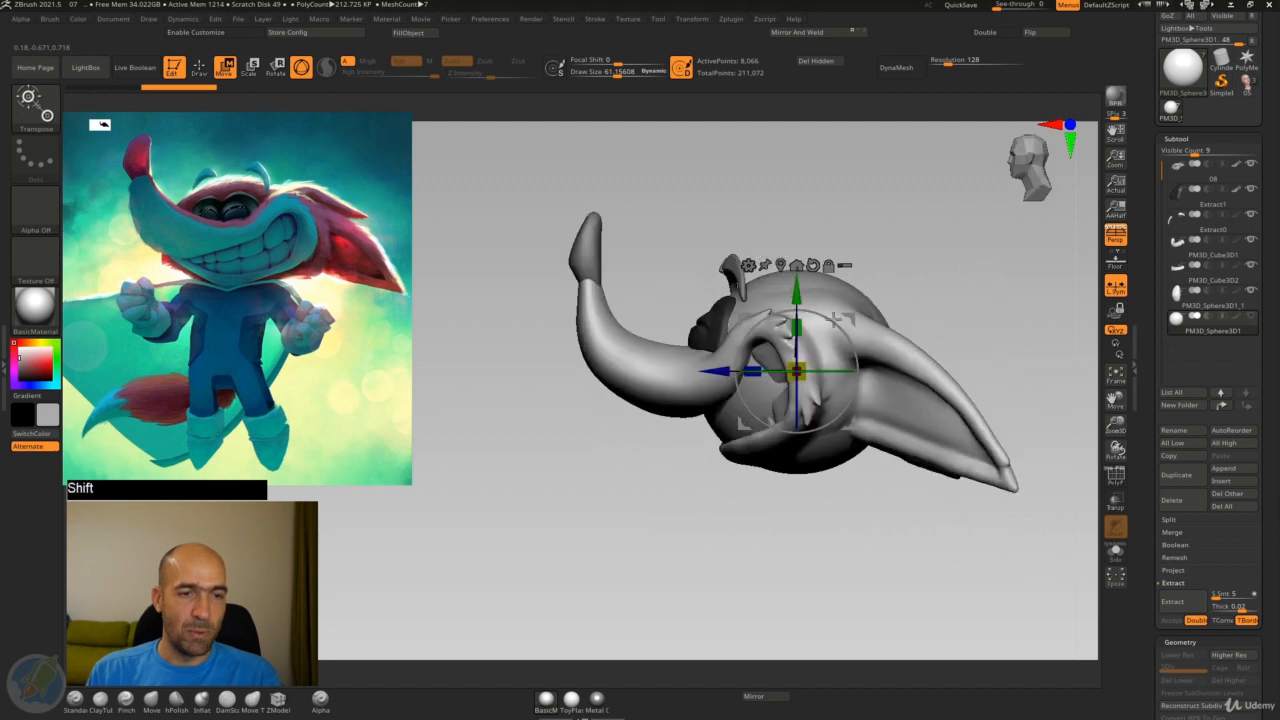
{"action": "left_click_drag", "start_coordinate": [797, 371], "coordinate": [783, 376]}
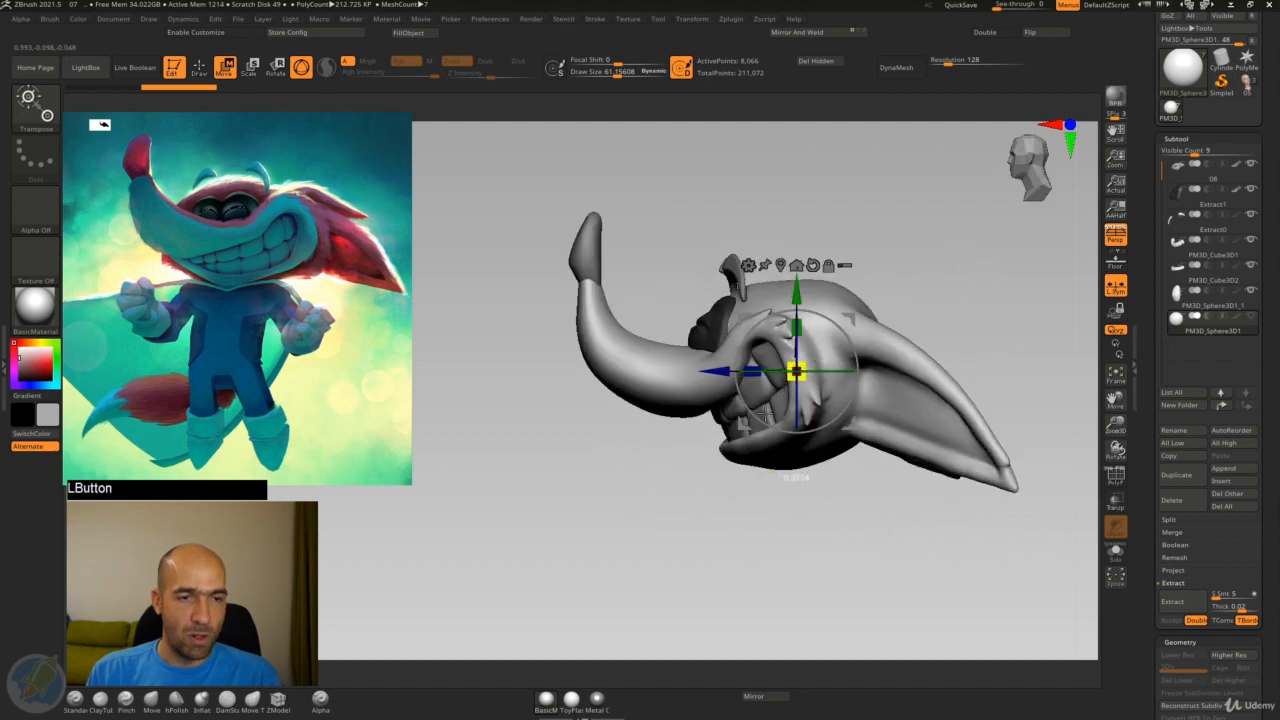
{"action": "left_click_drag", "start_coordinate": [847, 319], "coordinate": [827, 200]}
{"action": "left_click_drag", "start_coordinate": [939, 230], "coordinate": [939, 279], "text": "alt"}
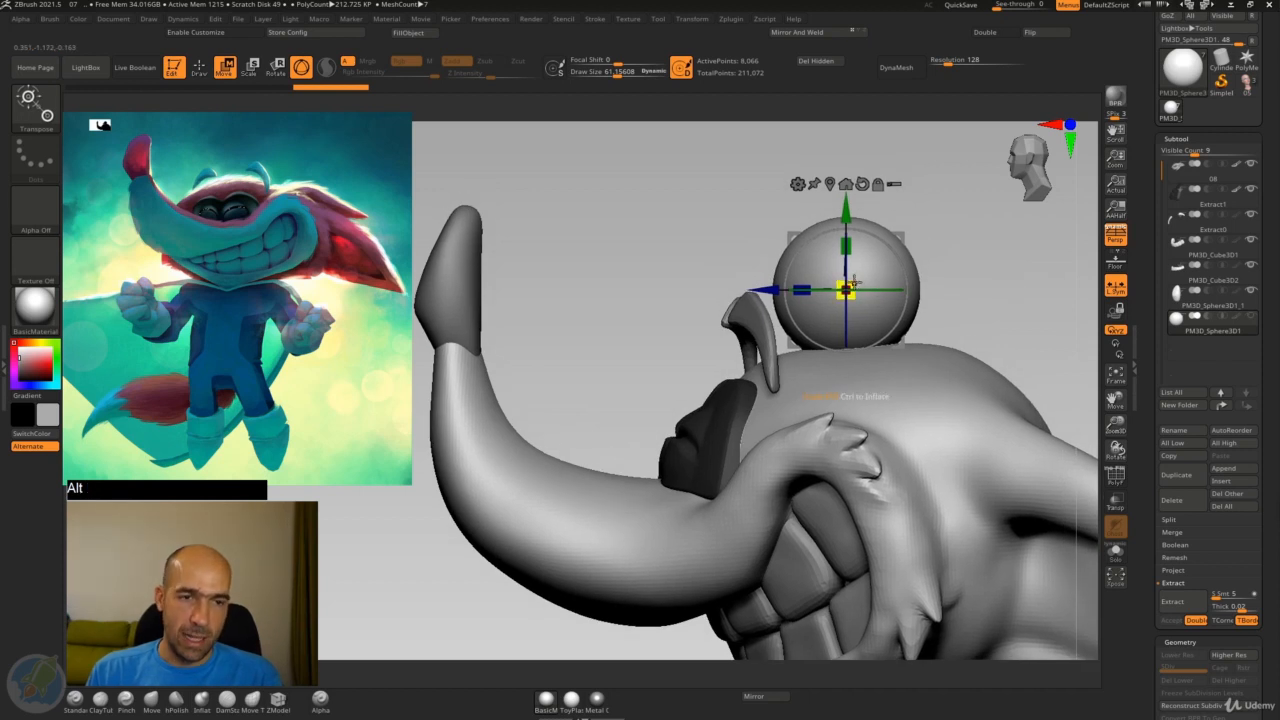
Scale the sphere down further and move it from above the head into one side of the eye mesh
{"action": "left_click_drag", "start_coordinate": [853, 283], "coordinate": [835, 316]}
{"action": "left_click_drag", "start_coordinate": [904, 240], "coordinate": [767, 333]}
{"action": "left_click_drag", "start_coordinate": [843, 257], "coordinate": [842, 325]}
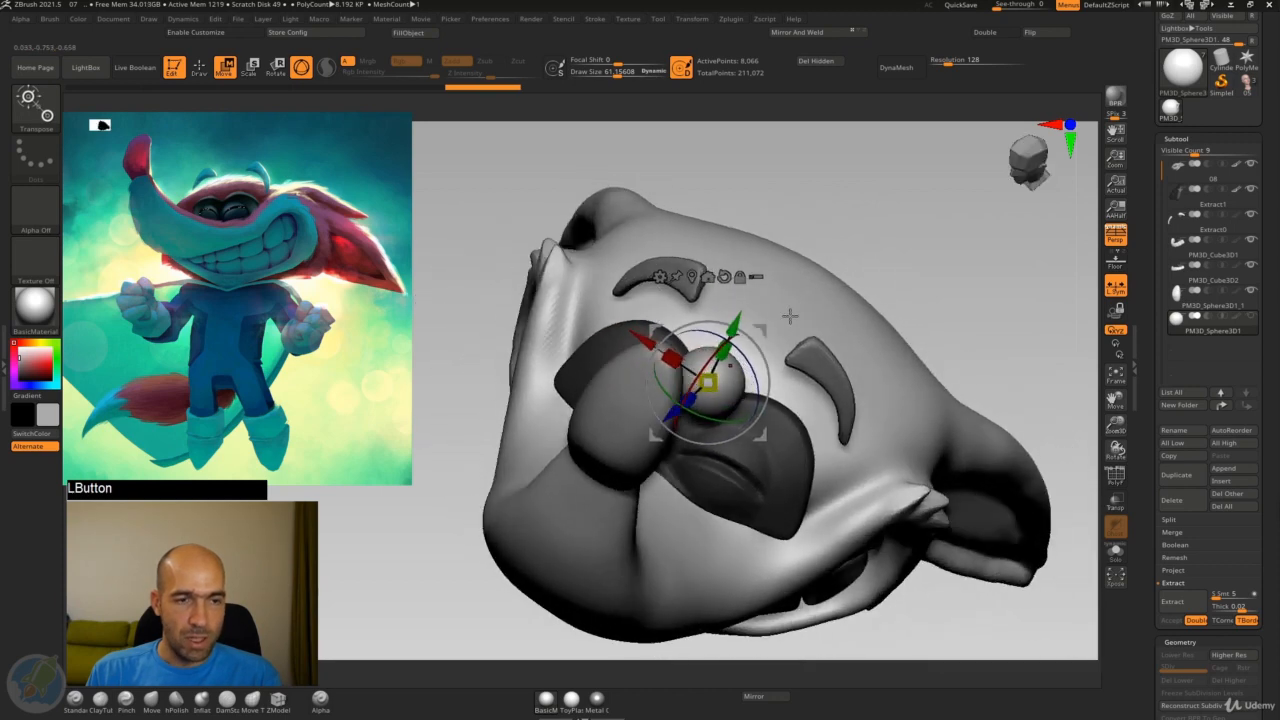
{"action": "left_click_drag", "start_coordinate": [760, 330], "coordinate": [778, 423]}
{"action": "left_click_drag", "start_coordinate": [1008, 297], "coordinate": [951, 229]}
{"action": "left_click_drag", "start_coordinate": [785, 415], "coordinate": [815, 420]}
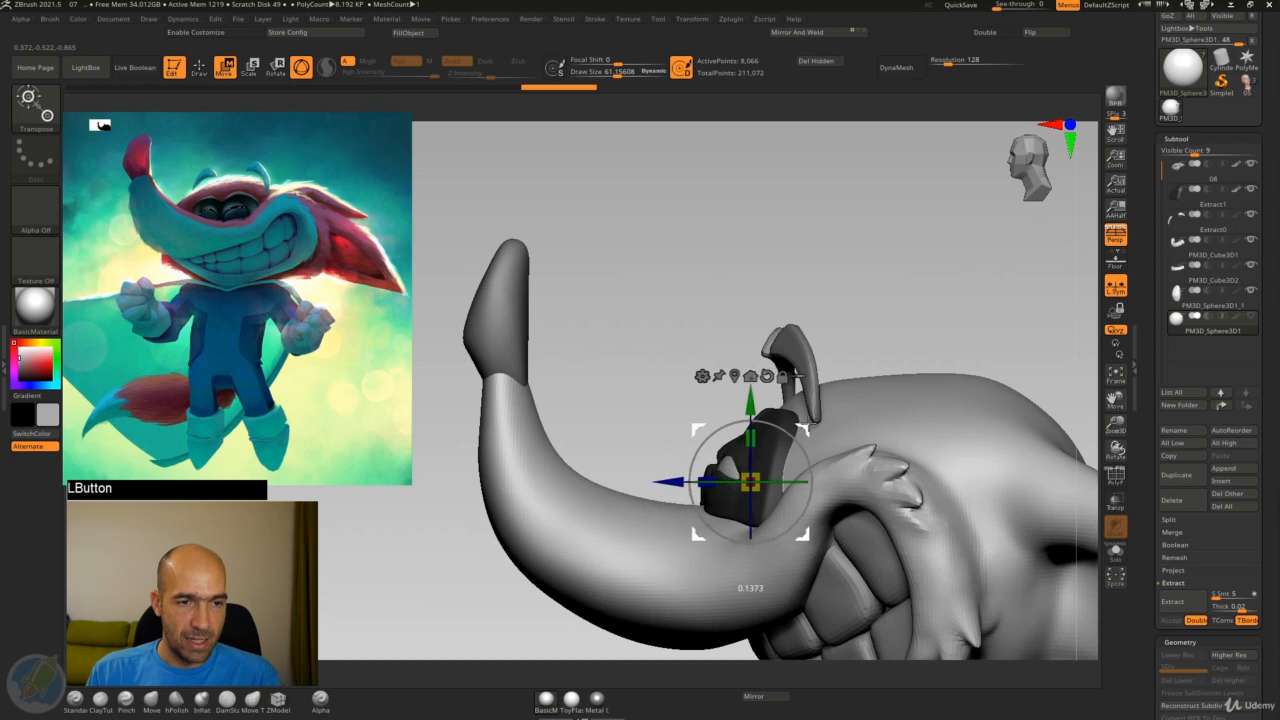
Adjust the sphere's size and push it back inside the eye mesh so it shows only through the eyelid opening
{"action": "left_click_drag", "start_coordinate": [838, 277], "coordinate": [901, 304]}
{"action": "left_click_drag", "start_coordinate": [901, 304], "coordinate": [903, 366], "text": "alt"}
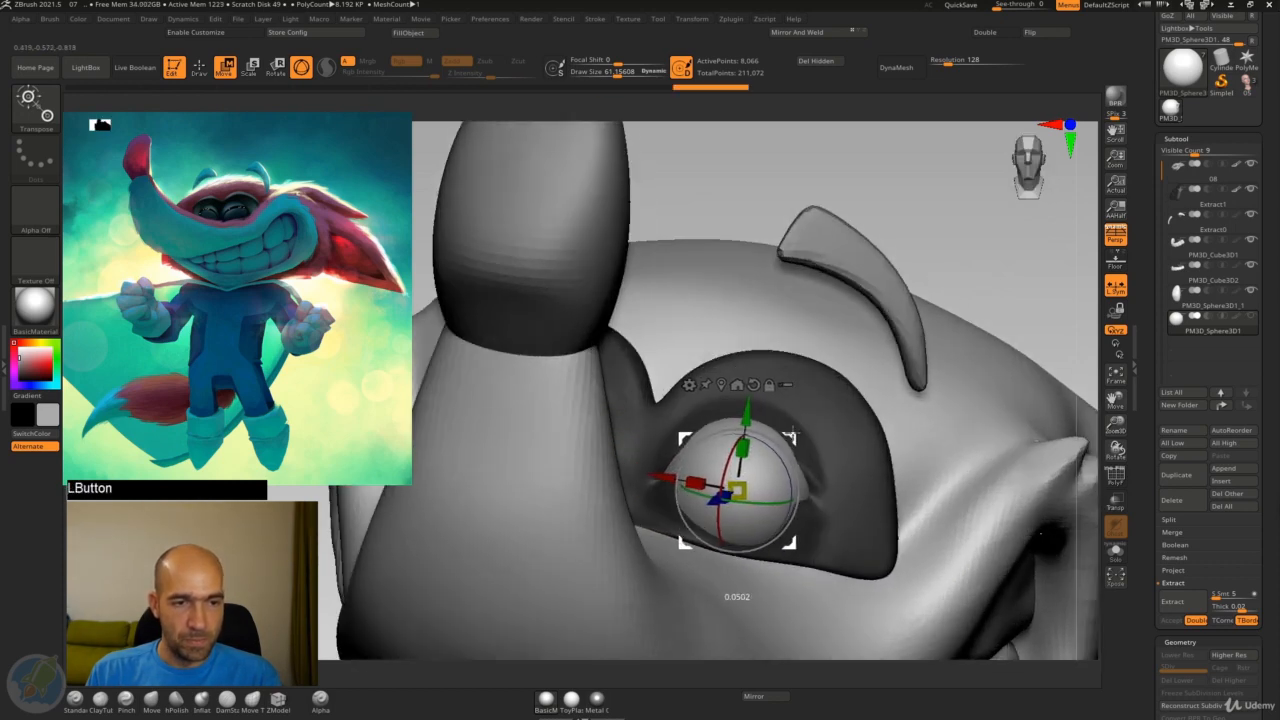
{"action": "left_click_drag", "start_coordinate": [793, 432], "coordinate": [793, 429]}
{"action": "left_click_drag", "start_coordinate": [1006, 265], "coordinate": [957, 249]}
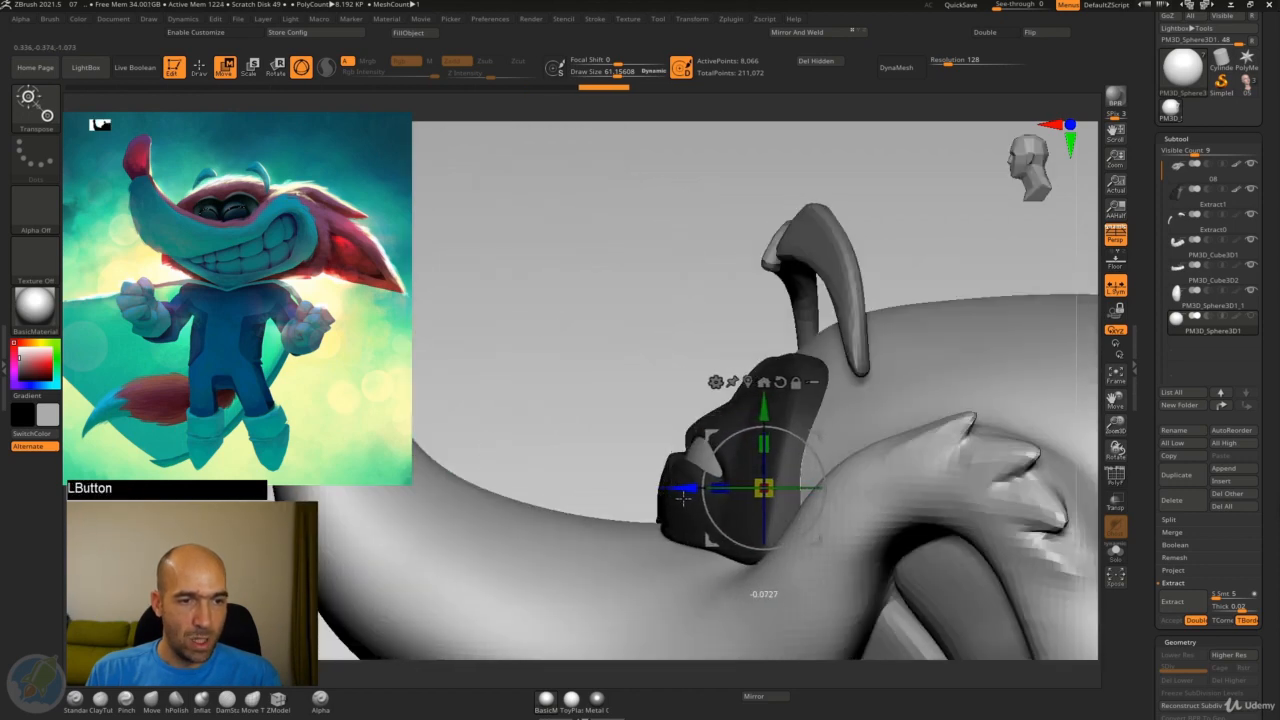
{"action": "left_click_drag", "start_coordinate": [686, 498], "coordinate": [968, 347]}
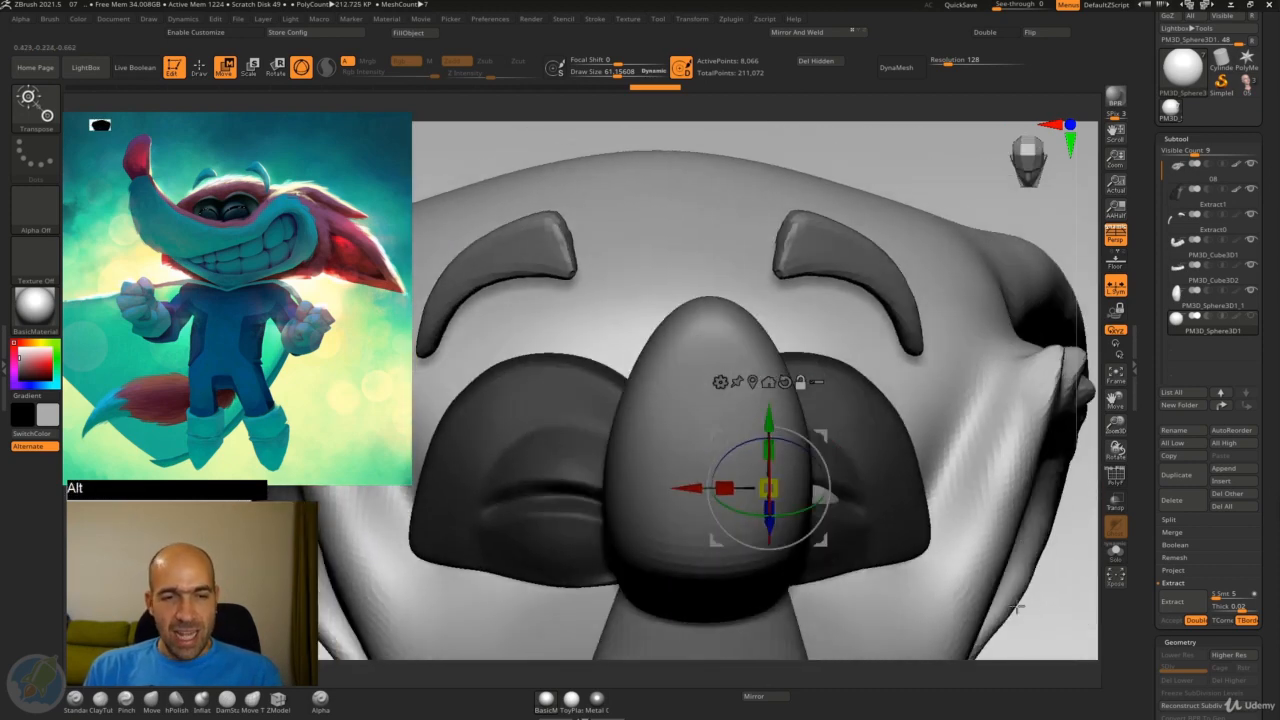
Mirror the eyeball sphere across the X axis with the option to merge into one SubTool
{"action": "mouse_move", "coordinate": [1016, 607]}
{"action": "left_mouse_down", "text": "alt"}
{"action": "mouse_move", "coordinate": [1034, 494]}
{"action": "mouse_move", "coordinate": [952, 486]}
{"action": "mouse_move", "coordinate": [940, 500]}
{"action": "left_mouse_up", "text": "alt"}
{"action": "key", "text": "q"}
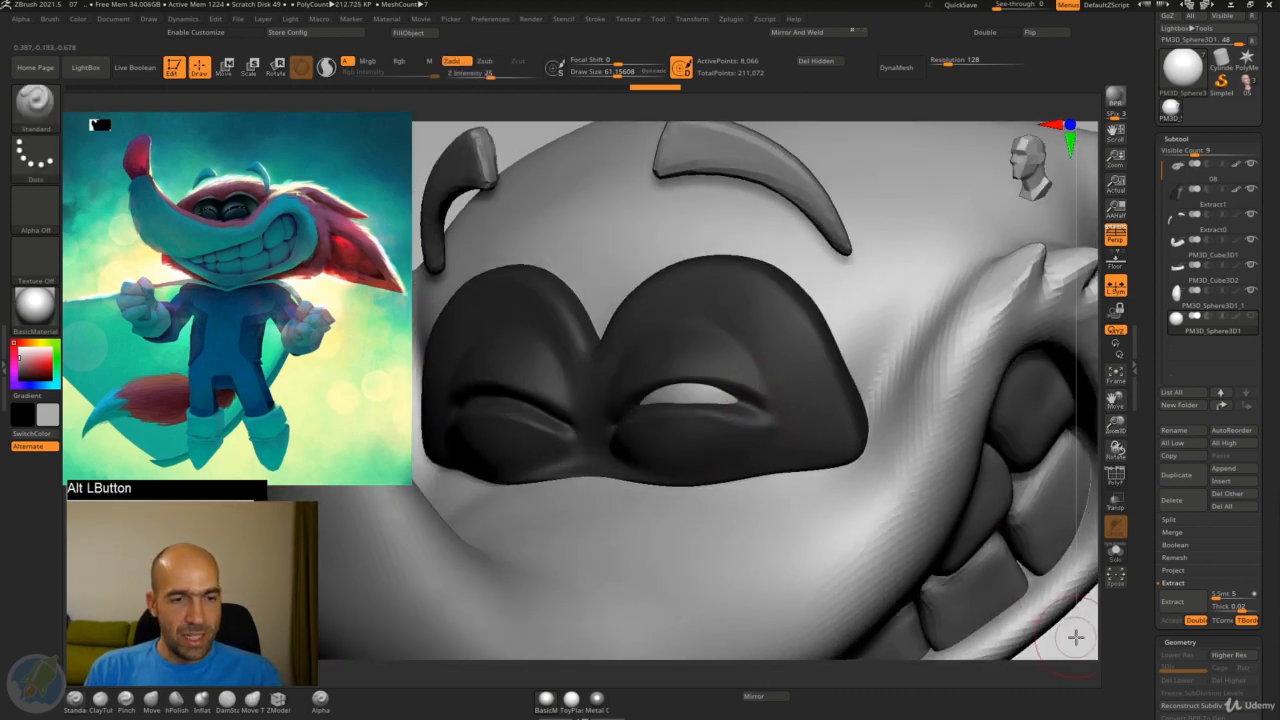
{"action": "left_click_drag", "start_coordinate": [1076, 637], "coordinate": [741, 417], "text": "alt"}
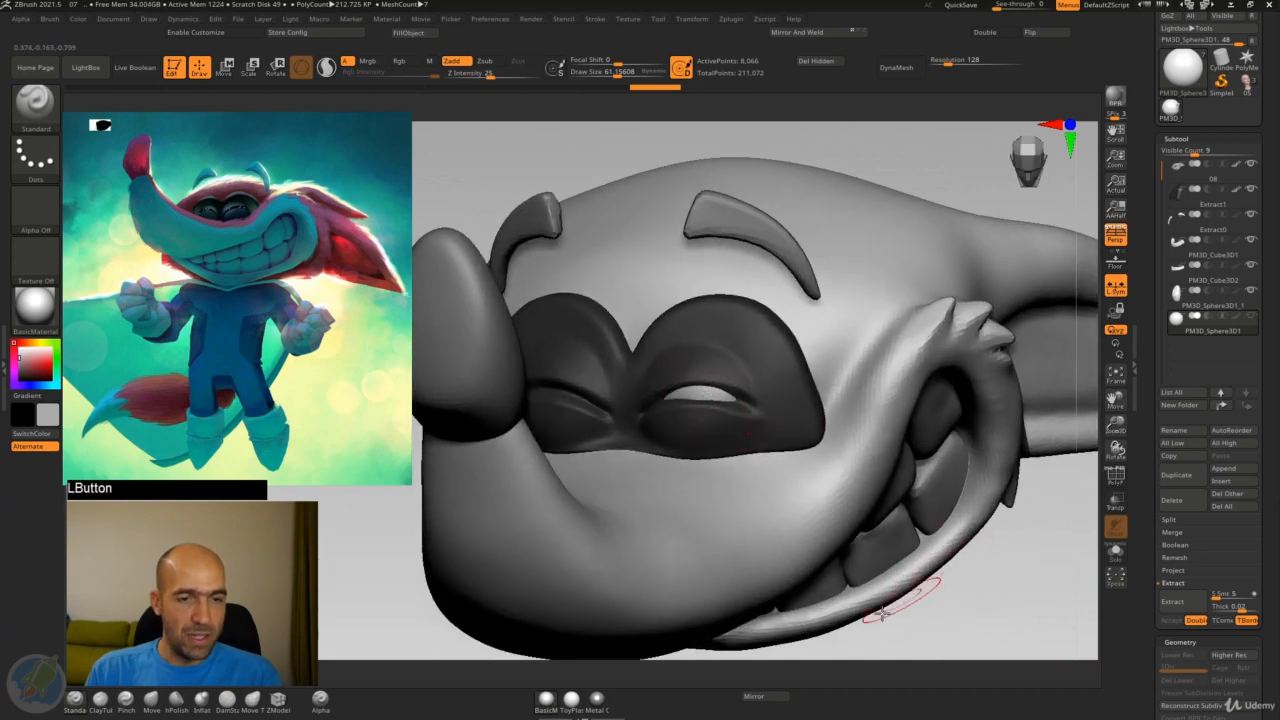
{"action": "mouse_move", "coordinate": [1186, 328]}
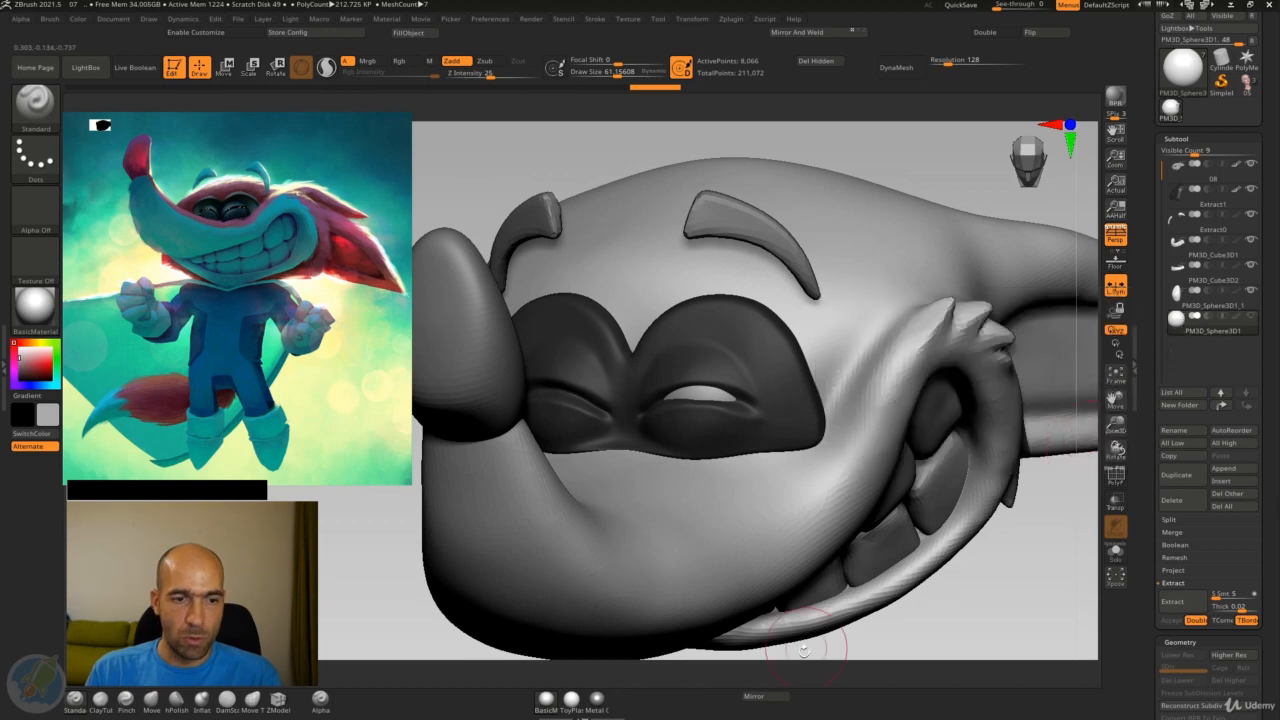
{"action": "left_click", "coordinate": [767, 697]}
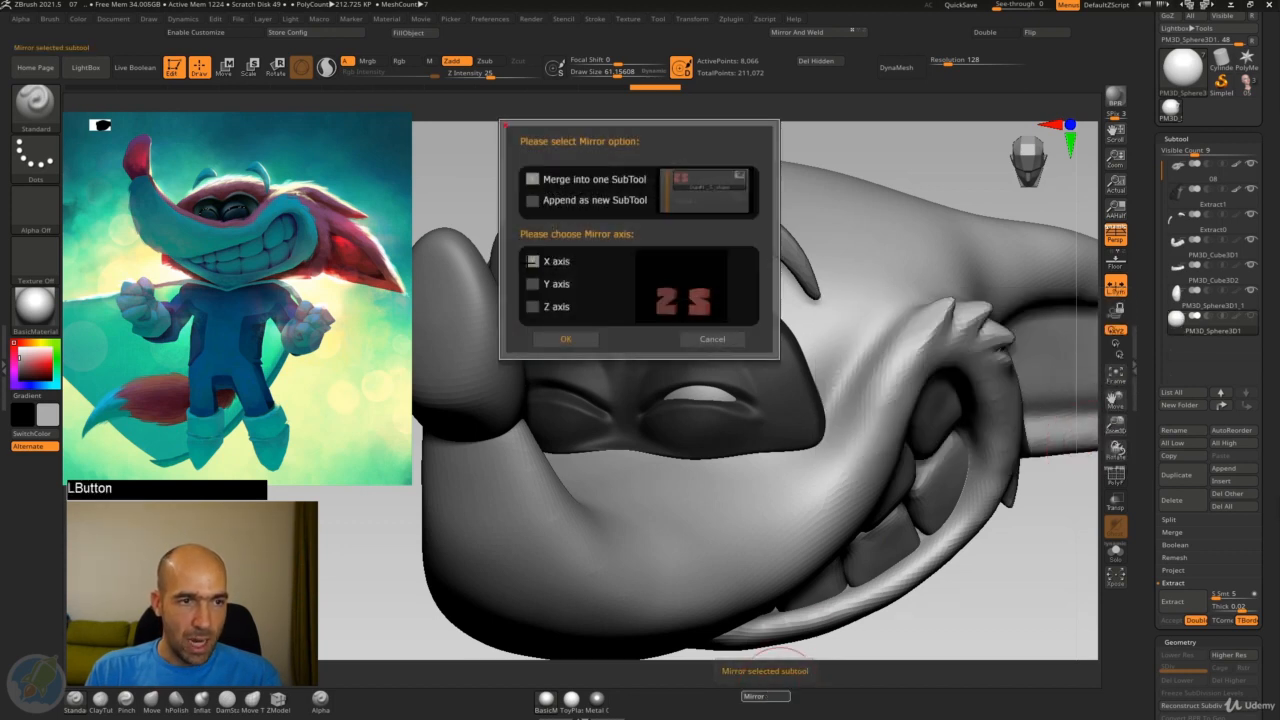
{"action": "left_click", "coordinate": [569, 339]}
{"action": "mouse_move", "coordinate": [985, 560]}
{"action": "left_mouse_down"}
{"action": "mouse_move", "coordinate": [900, 531]}
{"action": "mouse_move", "coordinate": [914, 517]}
{"action": "mouse_move", "coordinate": [866, 522]}
{"action": "mouse_move", "coordinate": [877, 543]}
{"action": "mouse_move", "coordinate": [943, 574]}
{"action": "mouse_move", "coordinate": [967, 644]}
{"action": "mouse_move", "coordinate": [971, 600]}
{"action": "mouse_move", "coordinate": [802, 432]}
{"action": "left_mouse_up"}
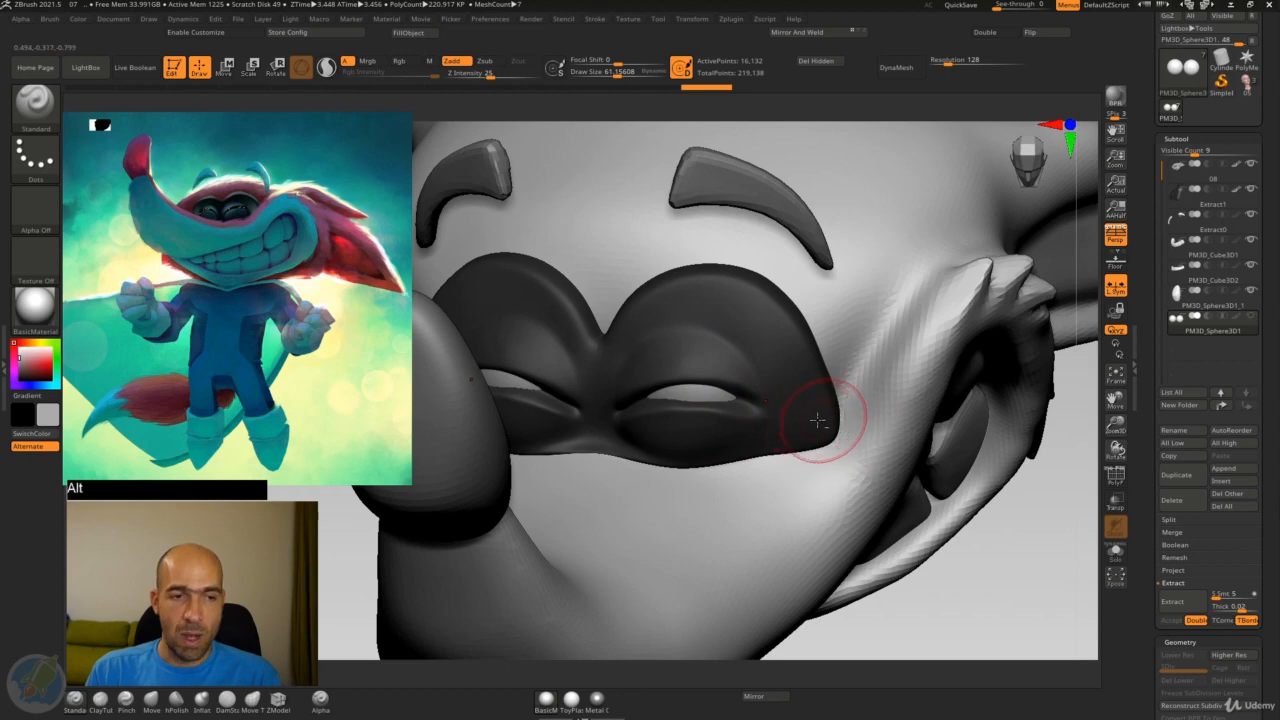
Select the dark eye mesh as the active subtool and turn on the visibility of the eyeball spheres
{"action": "left_click", "coordinate": [818, 421], "text": "alt"}
{"action": "left_click_drag", "start_coordinate": [1003, 566], "coordinate": [1063, 458]}
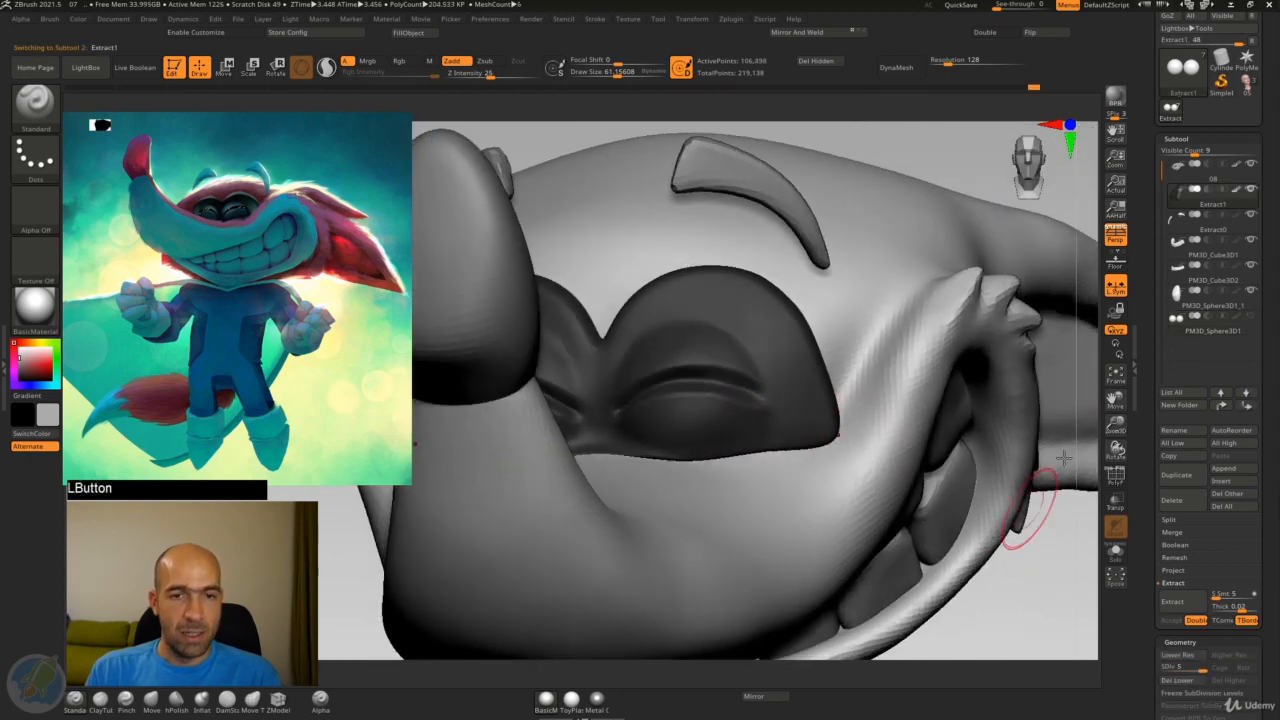
{"action": "left_click", "coordinate": [1251, 317]}
{"action": "mouse_move", "coordinate": [1026, 586]}
{"action": "left_mouse_down", "text": "alt"}
{"action": "mouse_move", "coordinate": [962, 562]}
{"action": "mouse_move", "coordinate": [963, 603]}
{"action": "mouse_move", "coordinate": [966, 466]}
{"action": "left_mouse_up", "text": "alt"}
Choose the Move brush at a draw size of about 97 and lower the eye mesh to subdivision level 2
{"action": "key", "text": "b"}
{"action": "key", "text": "m"}
{"action": "key", "text": "v"}
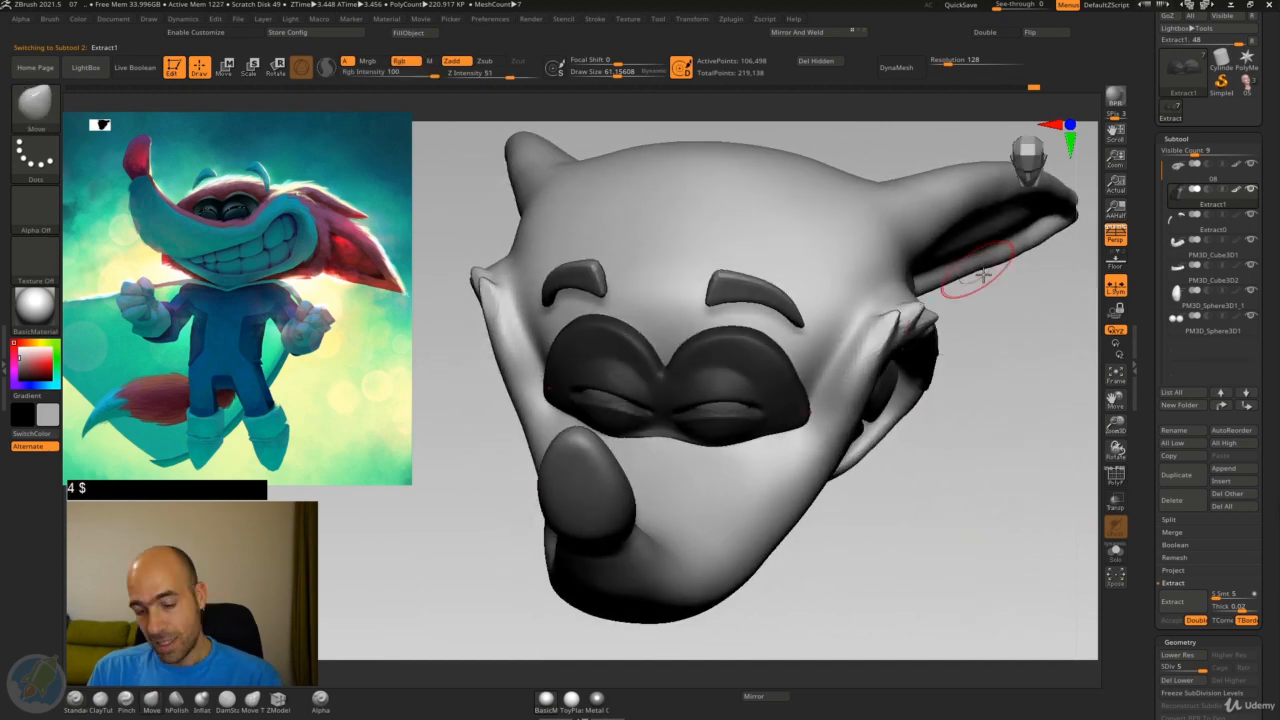
{"action": "key", "text": "shift"}
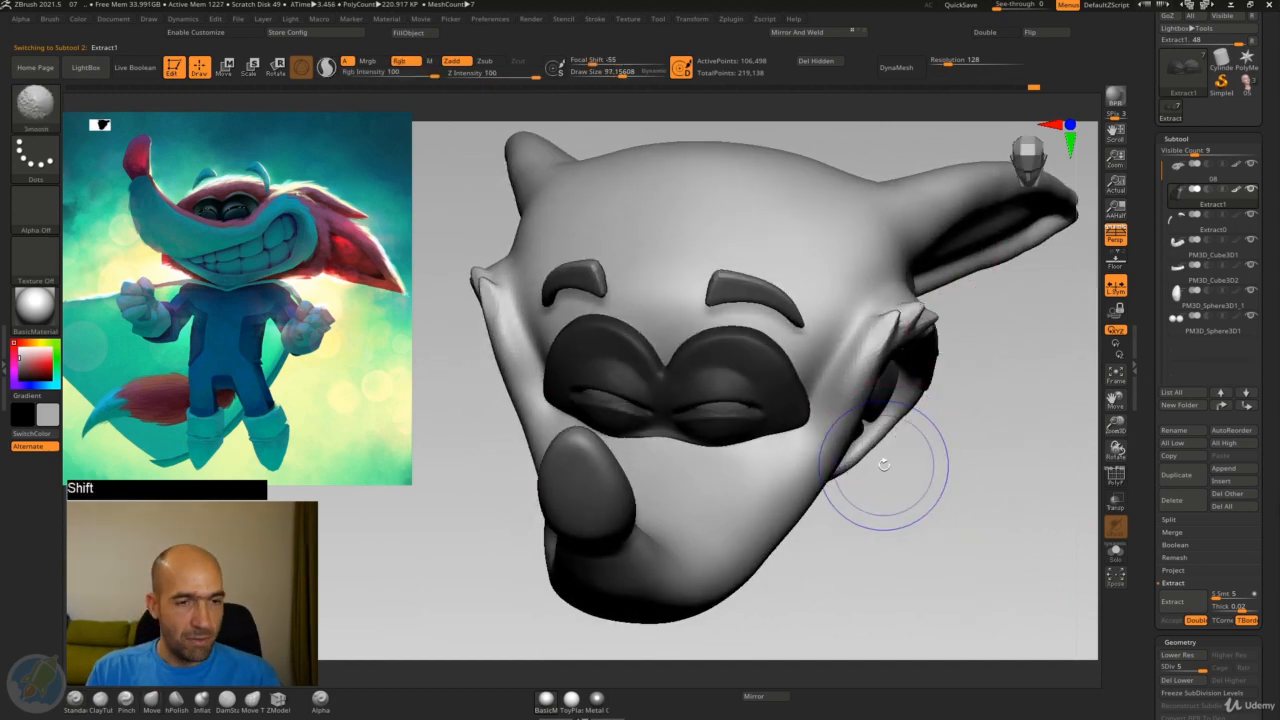
{"action": "key", "text": "shift+d"}
{"action": "key", "text": "shift+d"}
{"action": "key", "text": "shift+d"}
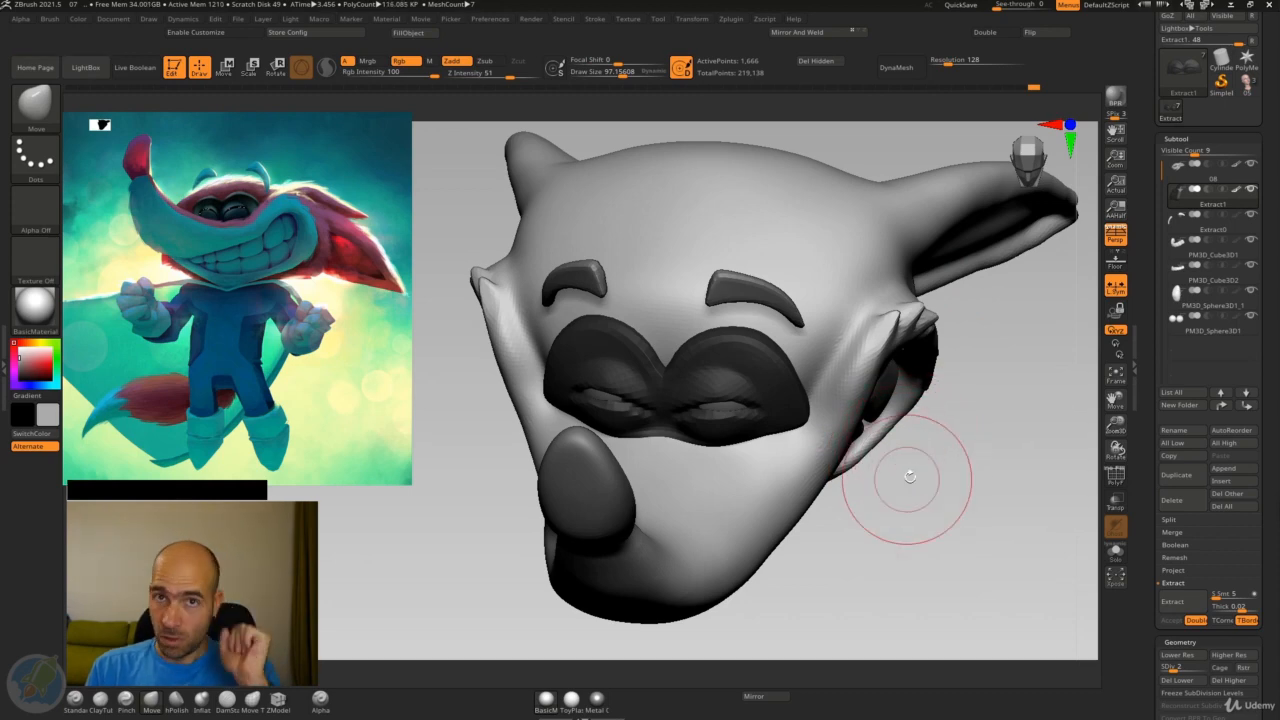
Reshape the upper and lower eyelids with the Move brush so they fit around the eyeball spheres
{"action": "mouse_move", "coordinate": [910, 478]}
{"action": "left_mouse_down"}
{"action": "mouse_move", "coordinate": [931, 494]}
{"action": "mouse_move", "coordinate": [918, 262]}
{"action": "left_mouse_up"}
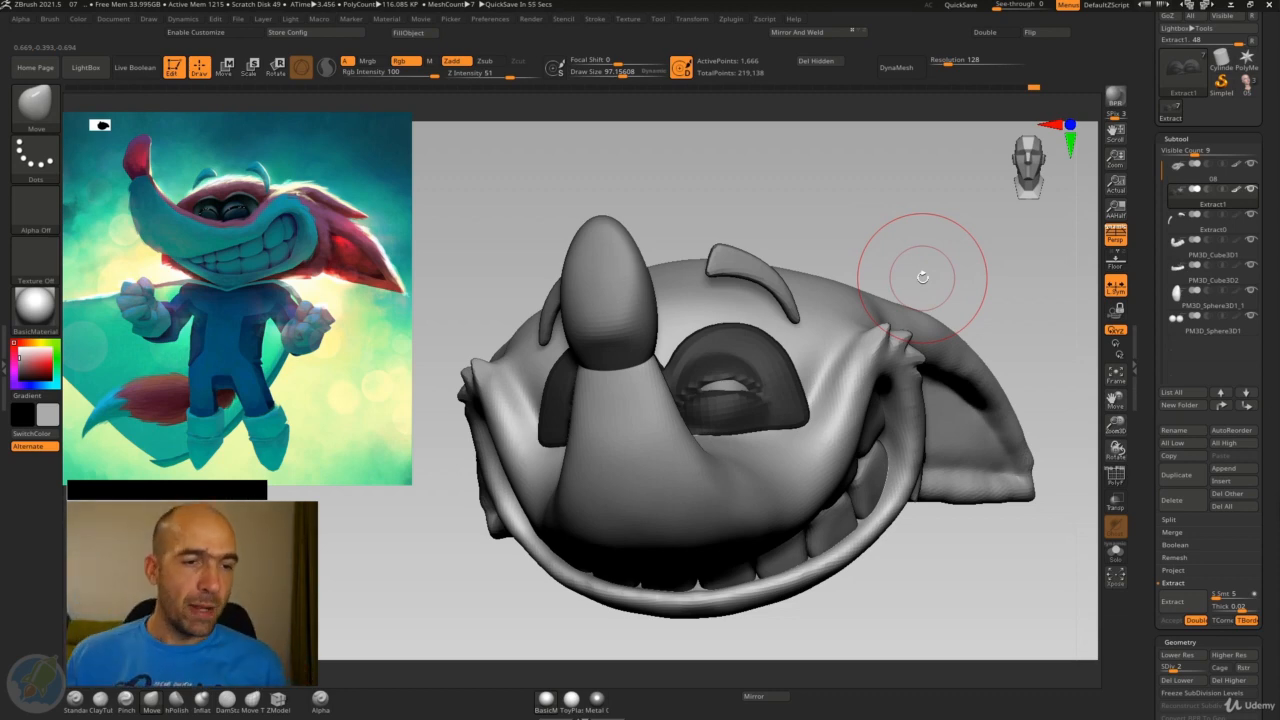
{"action": "left_click_drag", "start_coordinate": [891, 234], "coordinate": [967, 390]}
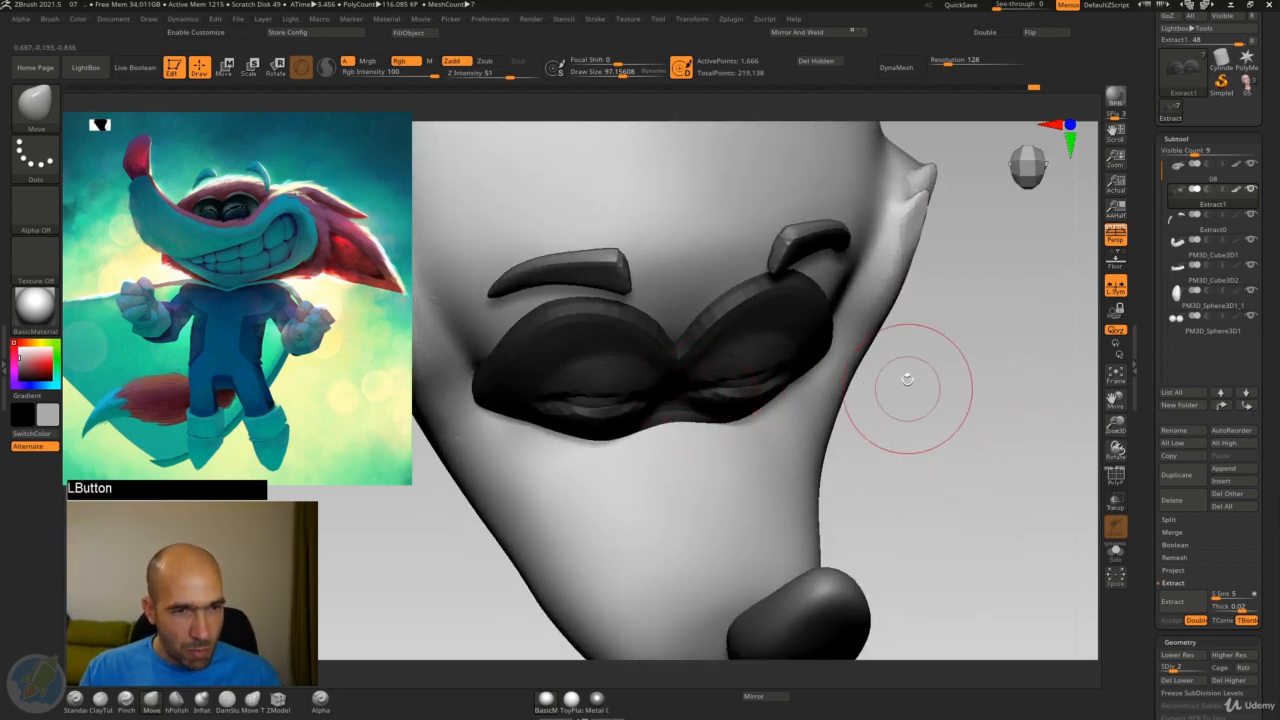
{"action": "left_click_drag", "start_coordinate": [908, 394], "coordinate": [857, 243]}
{"action": "mouse_move", "coordinate": [881, 188]}
{"action": "left_mouse_down"}
{"action": "mouse_move", "coordinate": [909, 200]}
{"action": "mouse_move", "coordinate": [820, 338]}
{"action": "mouse_move", "coordinate": [766, 194]}
{"action": "mouse_move", "coordinate": [724, 318]}
{"action": "left_mouse_up"}
{"action": "left_click_drag", "start_coordinate": [719, 266], "coordinate": [680, 380]}
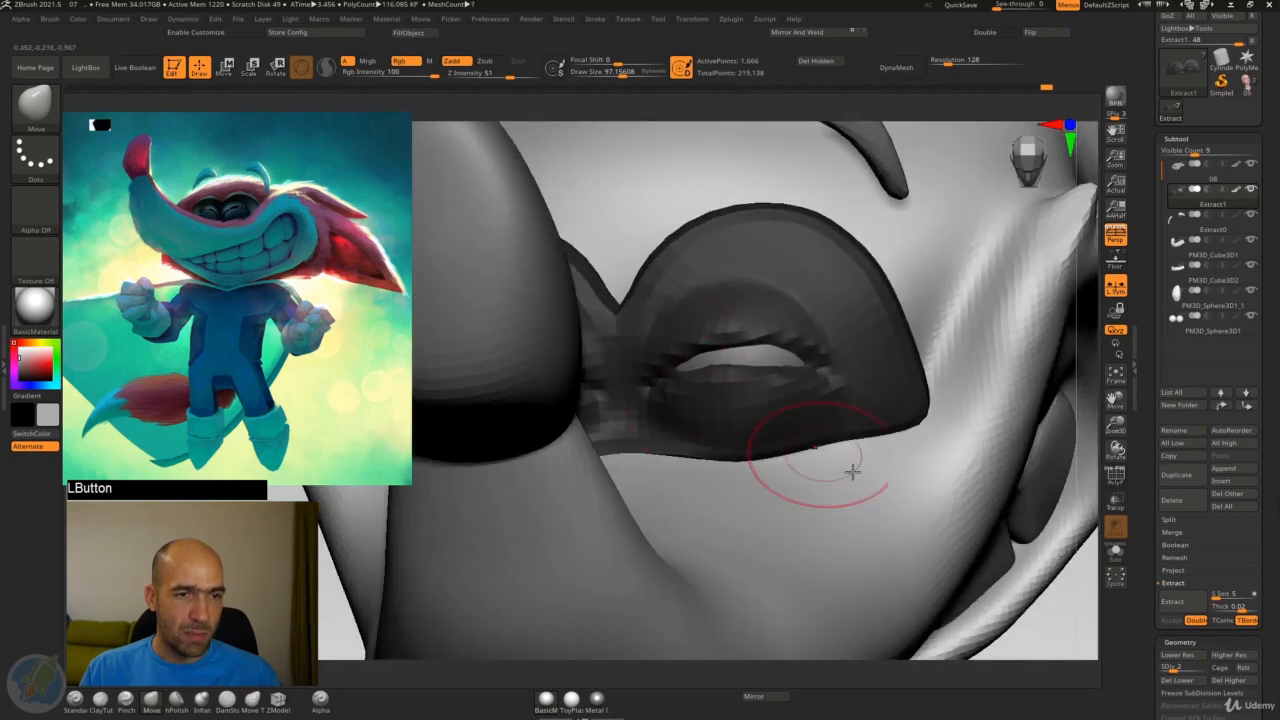
{"action": "left_click_drag", "start_coordinate": [852, 471], "coordinate": [827, 341]}
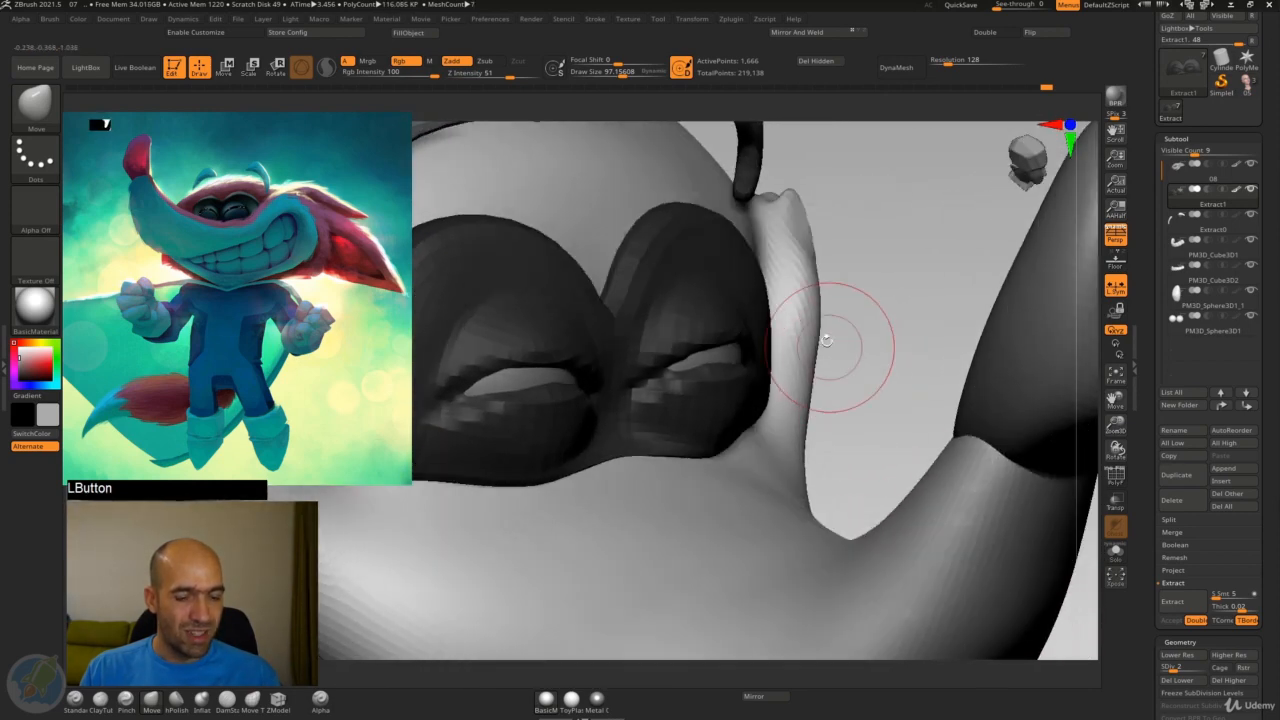
{"action": "mouse_move", "coordinate": [896, 305]}
{"action": "left_mouse_down"}
{"action": "mouse_move", "coordinate": [911, 303]}
{"action": "mouse_move", "coordinate": [755, 322]}
{"action": "left_mouse_up"}
{"action": "mouse_move", "coordinate": [760, 189]}
{"action": "left_mouse_down"}
{"action": "mouse_move", "coordinate": [752, 285]}
{"action": "mouse_move", "coordinate": [722, 350]}
{"action": "left_mouse_up"}
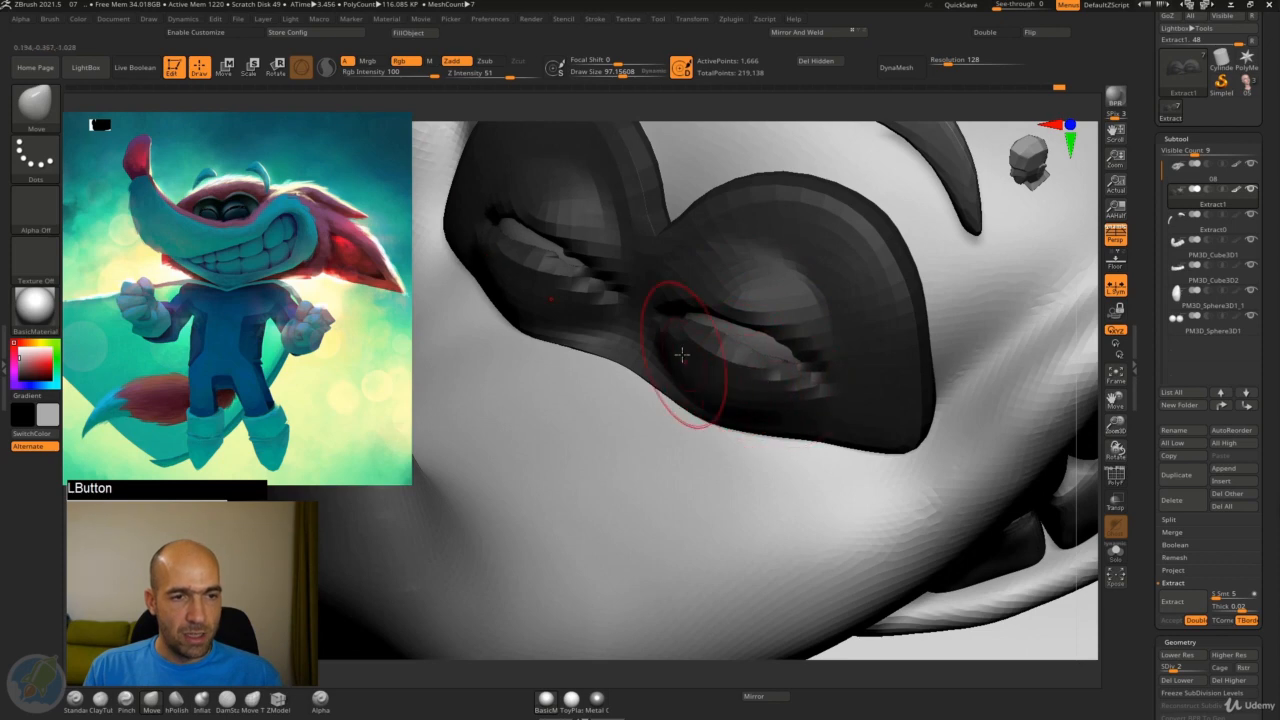
Raise the eye mesh to subdivision level 3 and tighten the edges of the eyelid openings with the Pinch brush
{"action": "key", "text": "d"}
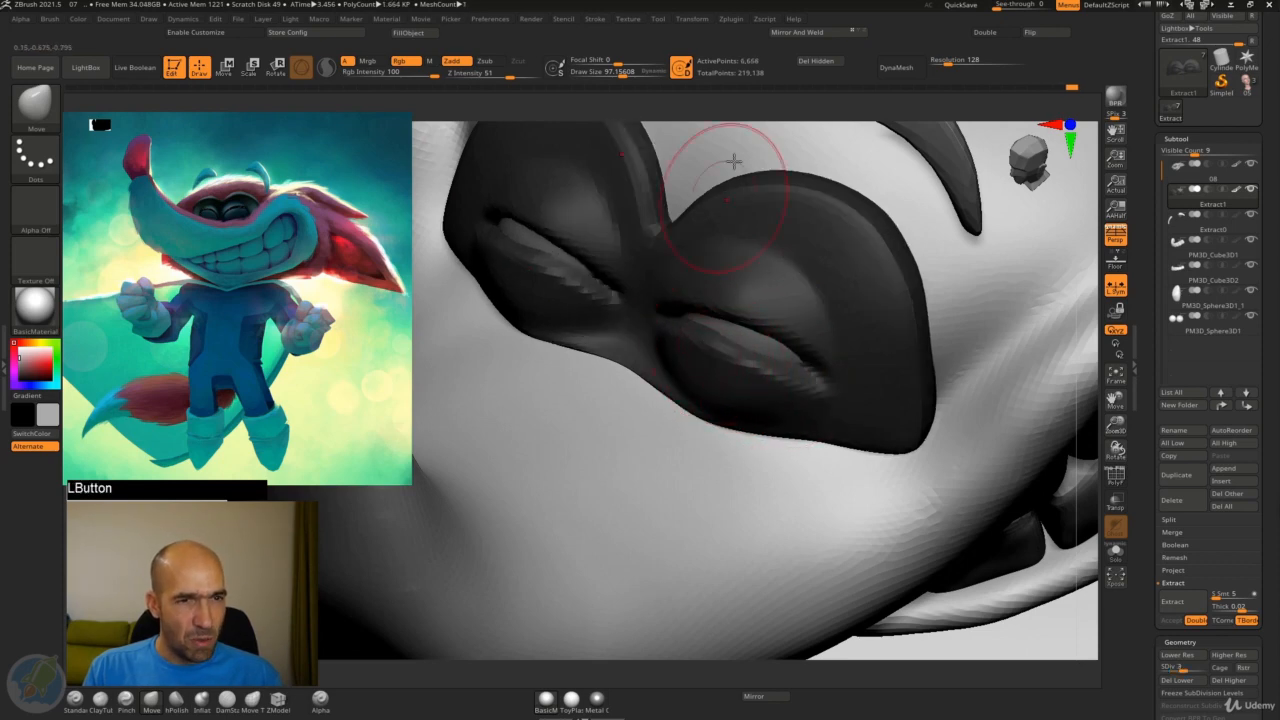
{"action": "left_click_drag", "start_coordinate": [745, 108], "coordinate": [708, 75]}
{"action": "left_click_drag", "start_coordinate": [683, 151], "coordinate": [770, 215], "text": "shift"}
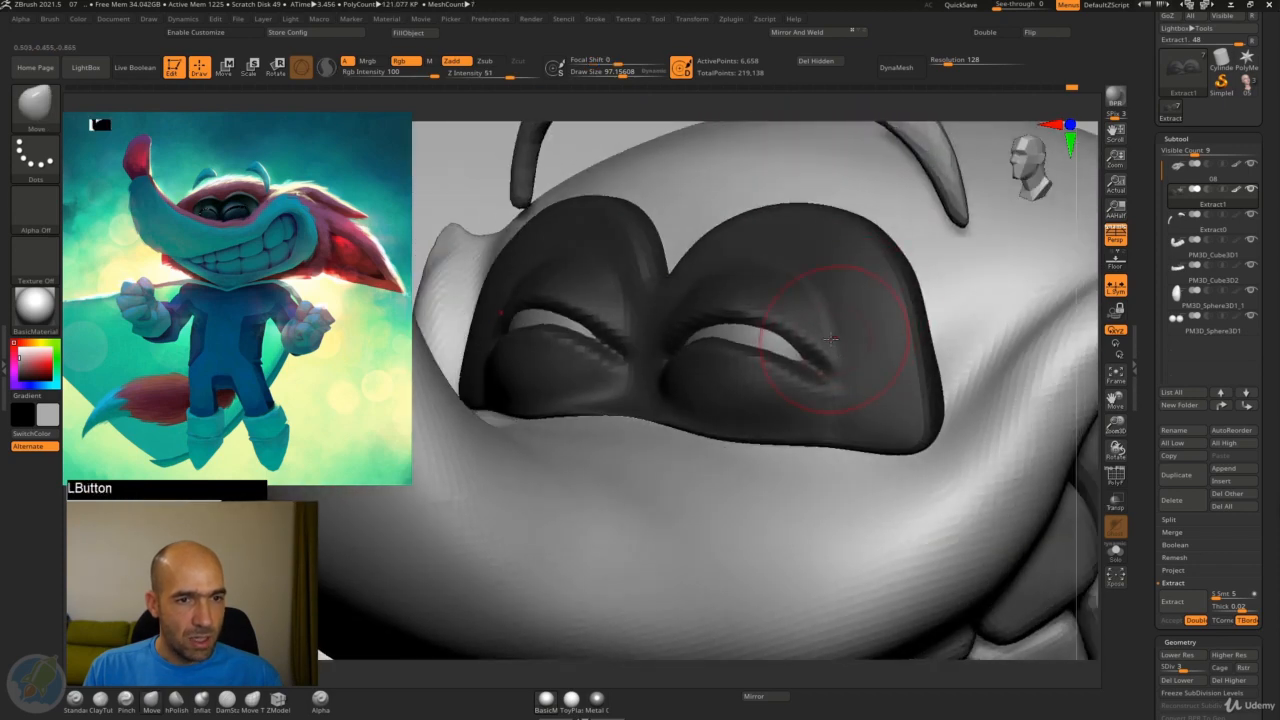
{"action": "key", "text": "b"}
{"action": "key", "text": "p"}
{"action": "key", "text": "i"}
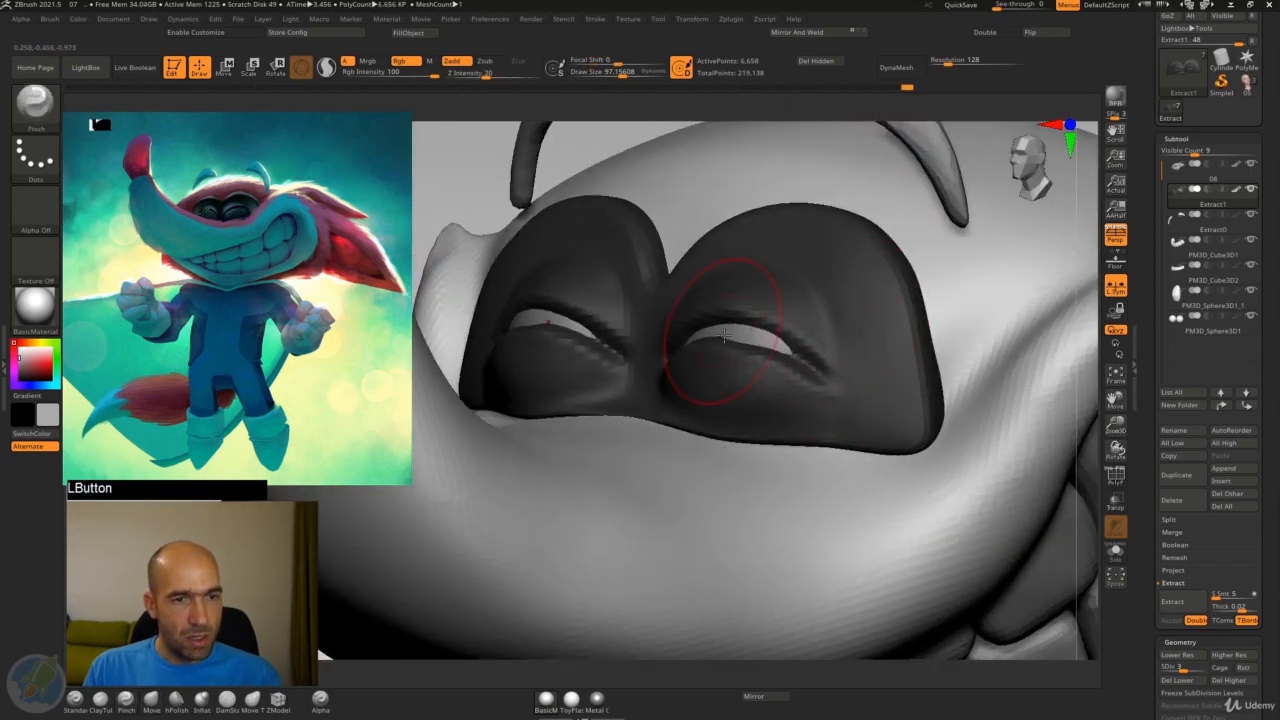
{"action": "left_click_drag", "start_coordinate": [754, 100], "coordinate": [866, 124]}
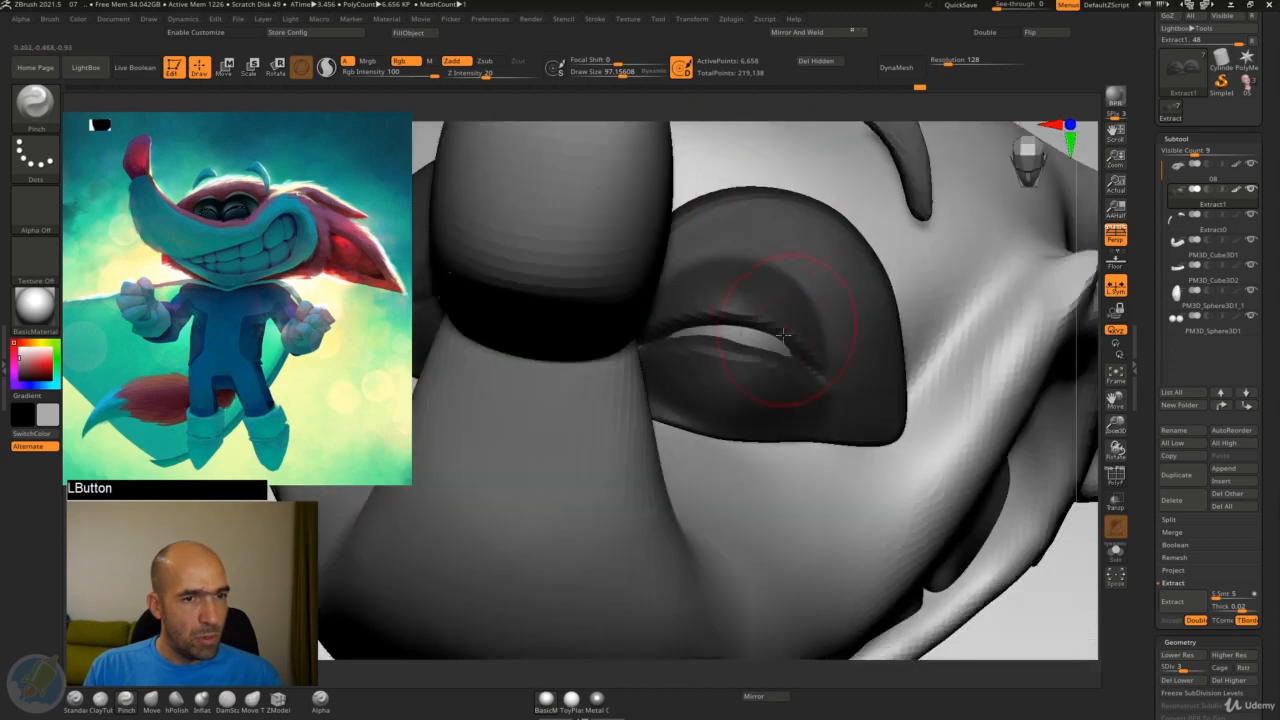
{"action": "left_click_drag", "start_coordinate": [1045, 616], "coordinate": [1008, 568], "text": "alt"}
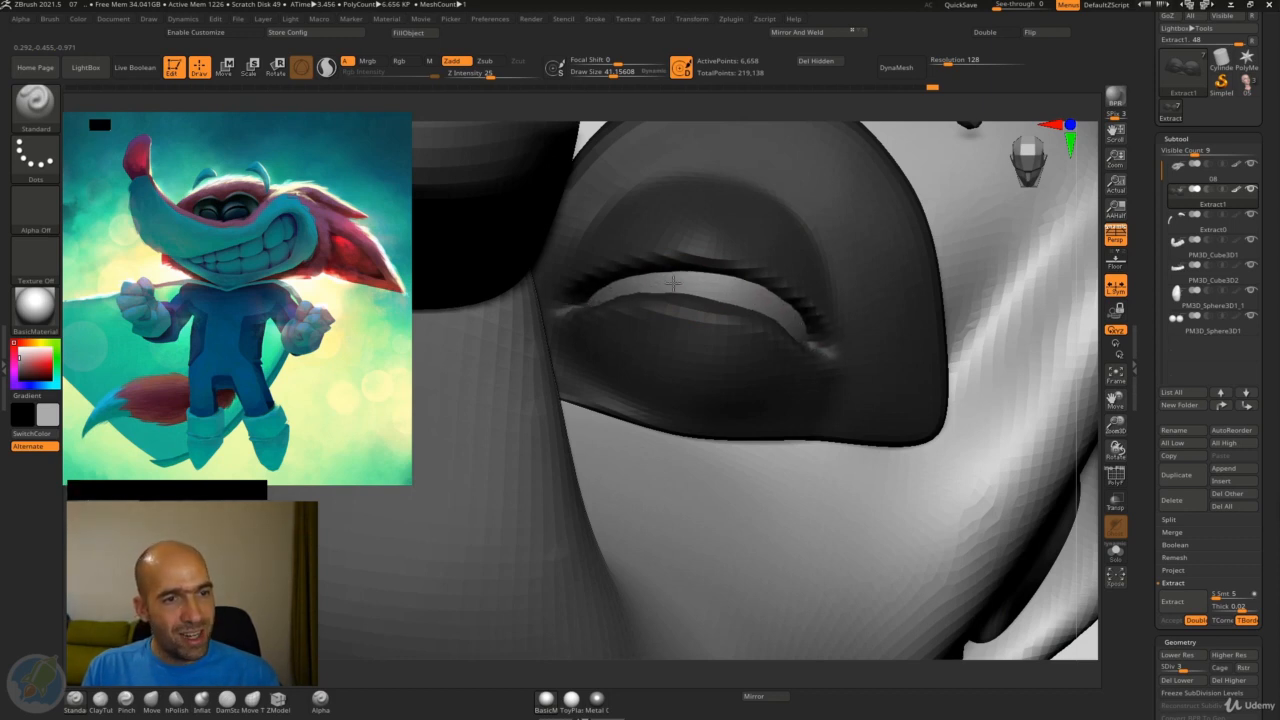
Refine the outer eyelid corners of the eye mesh using the Pinch brush at a draw size of about 61
{"action": "left_click", "coordinate": [694, 292], "text": "alt"}
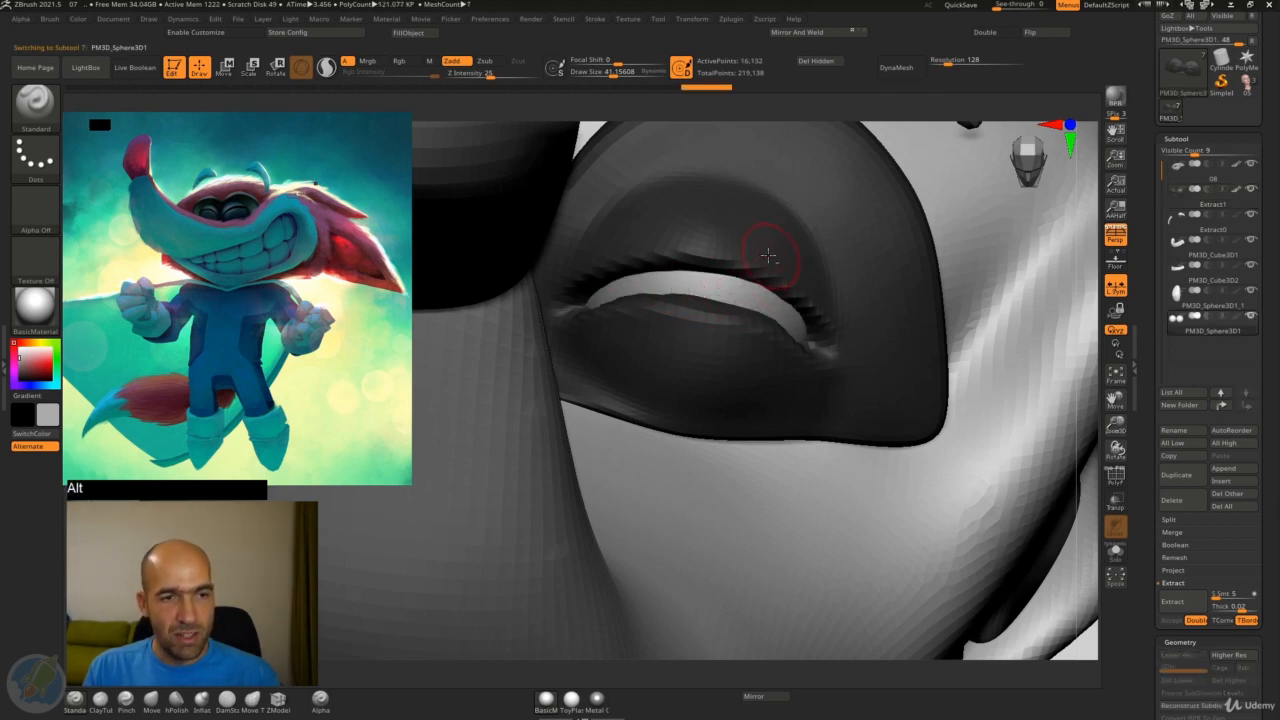
{"action": "left_click", "coordinate": [770, 261], "text": "alt"}
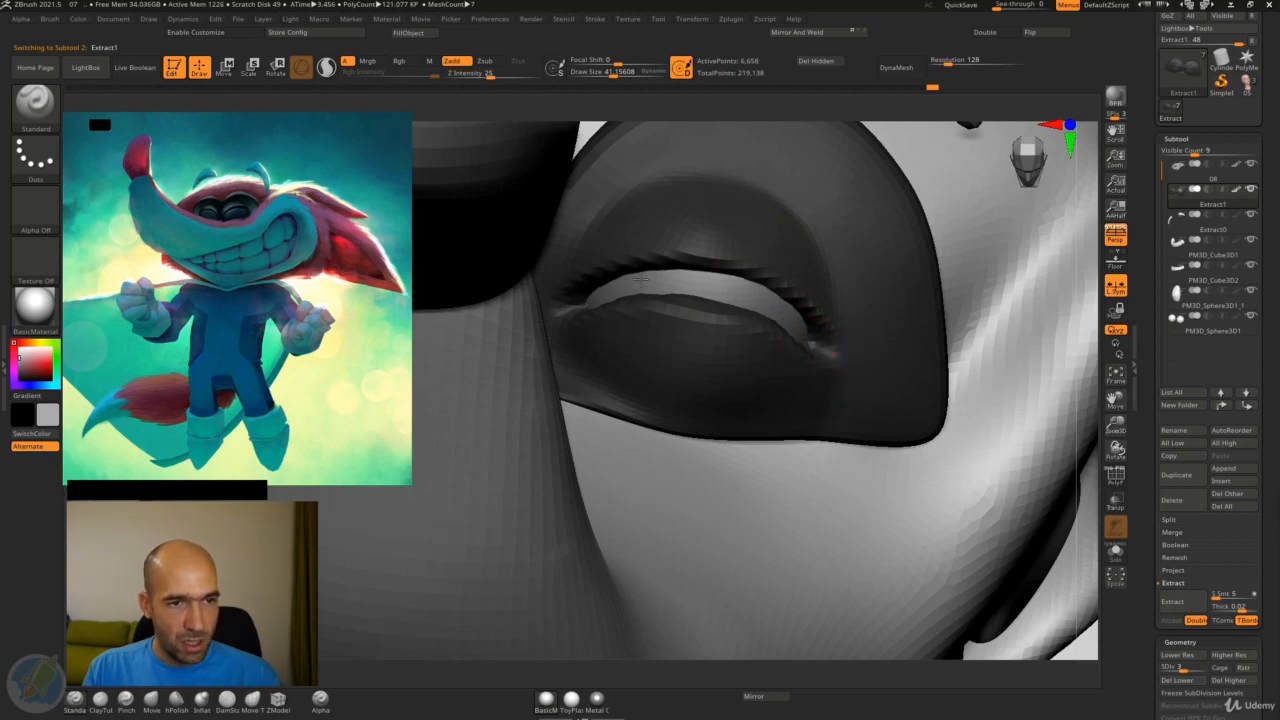
{"action": "mouse_move", "coordinate": [1090, 378]}
{"action": "left_mouse_down"}
{"action": "mouse_move", "coordinate": [928, 222]}
{"action": "mouse_move", "coordinate": [851, 183]}
{"action": "left_mouse_up"}
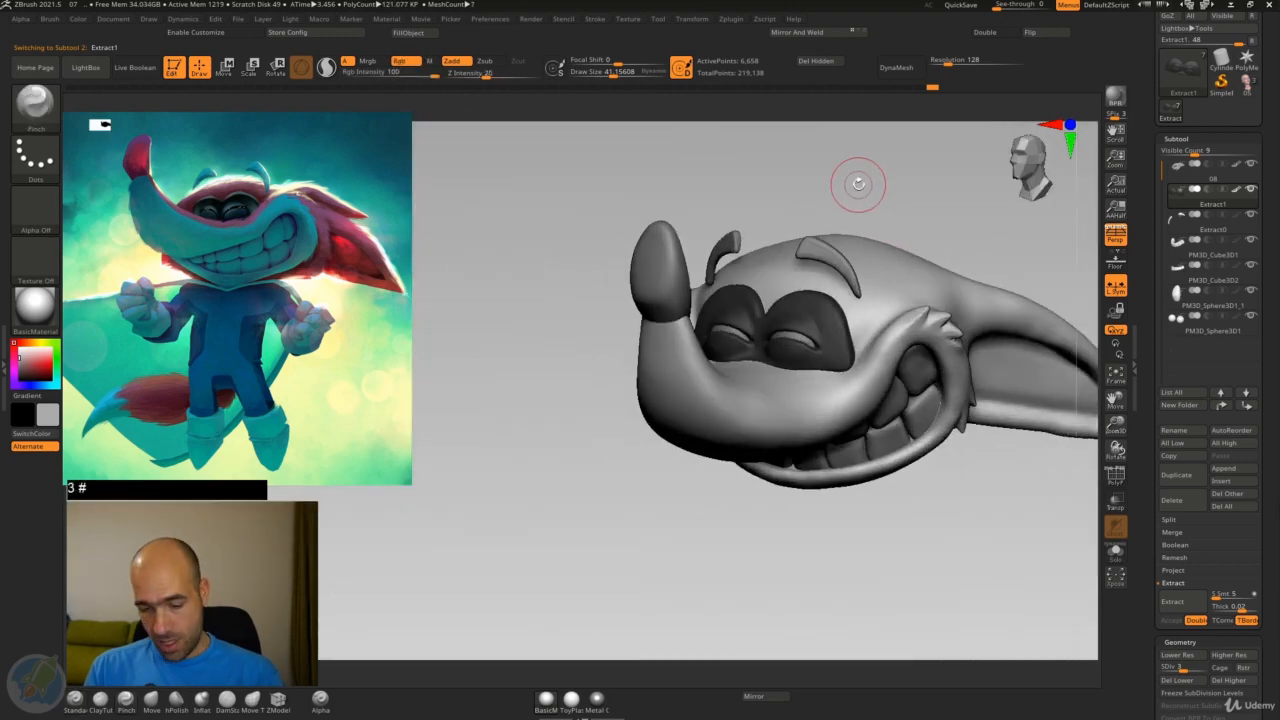
{"action": "key", "text": "3"}
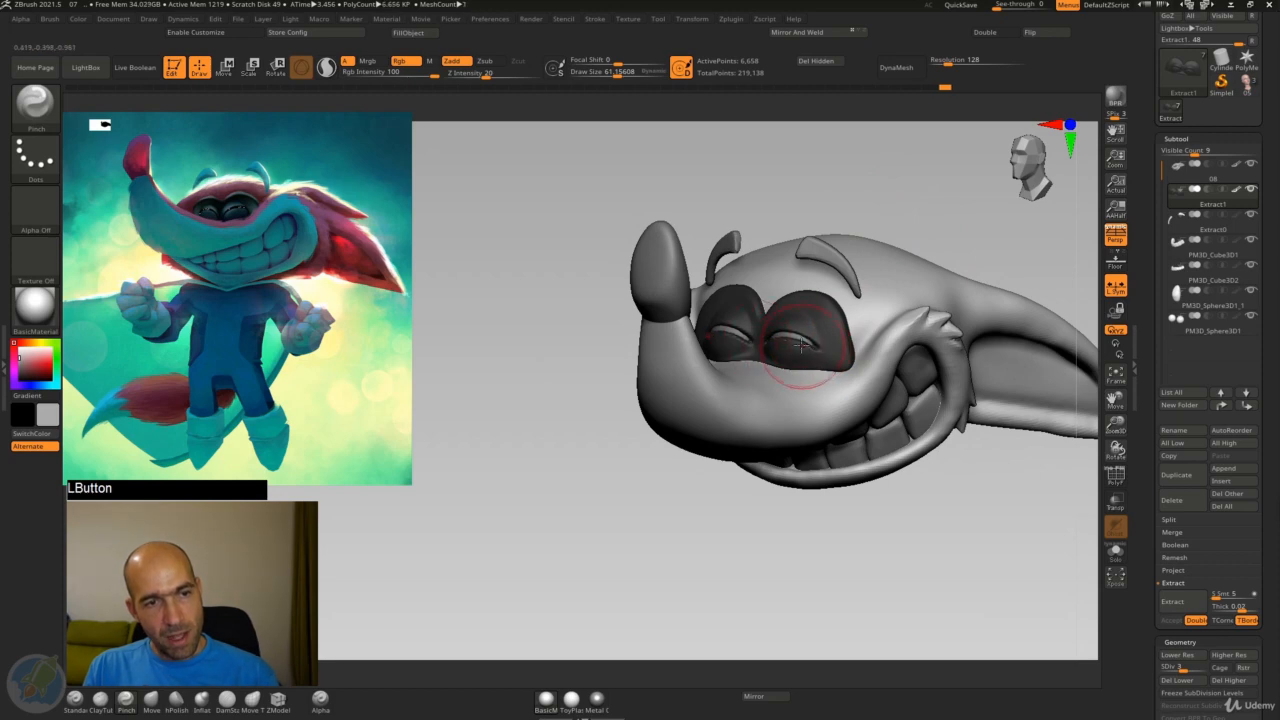
{"action": "left_click_drag", "start_coordinate": [801, 345], "coordinate": [817, 352]}
{"action": "left_click_drag", "start_coordinate": [920, 226], "coordinate": [848, 358], "text": "alt"}
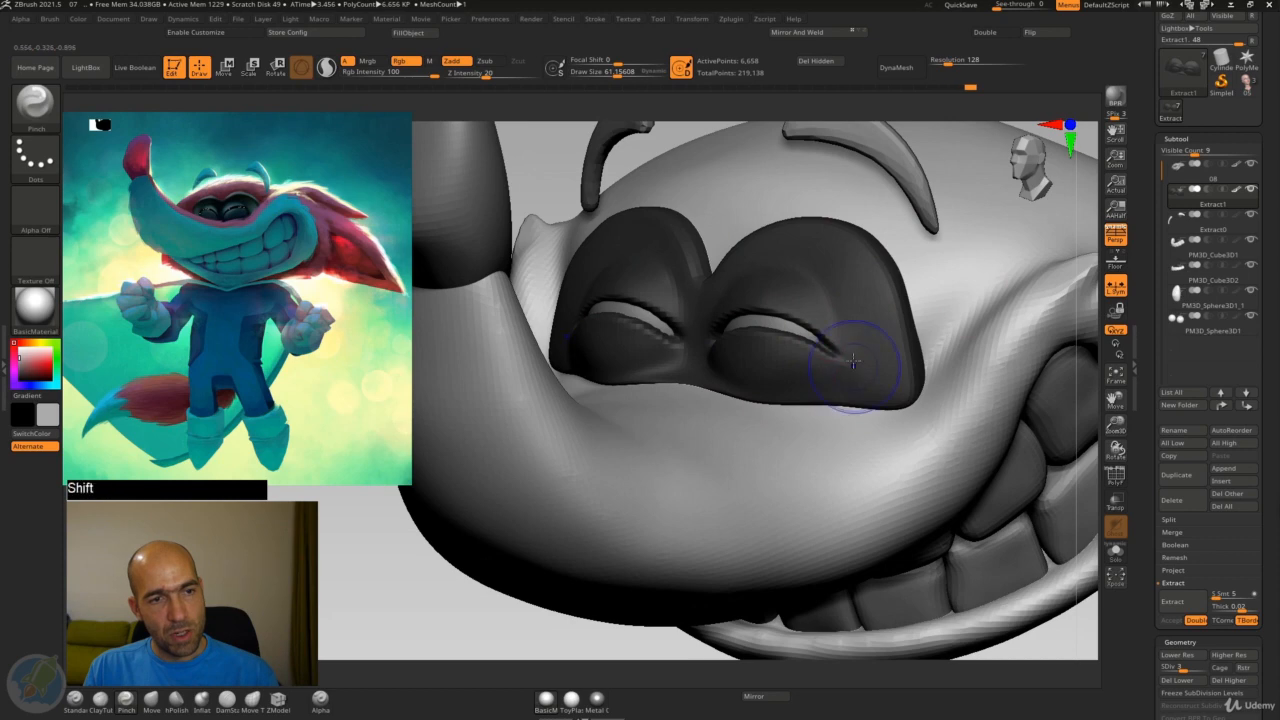
{"action": "left_click_drag", "start_coordinate": [1058, 668], "coordinate": [925, 533], "text": "alt"}
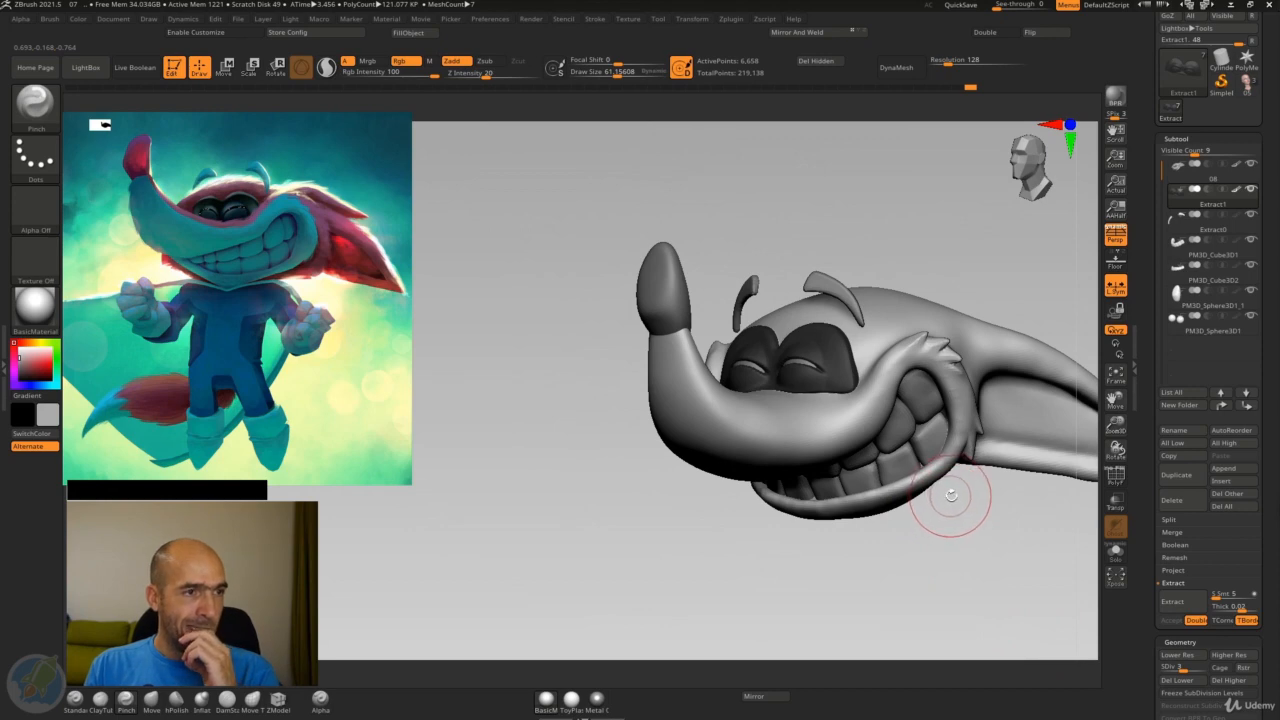
Make the head mesh the active subtool, switch to the Standard brush and isolate the head in Solo mode
{"action": "mouse_move", "coordinate": [920, 260]}
{"action": "left_mouse_down"}
{"action": "mouse_move", "coordinate": [971, 266]}
{"action": "mouse_move", "coordinate": [948, 257]}
{"action": "mouse_move", "coordinate": [973, 230]}
{"action": "mouse_move", "coordinate": [954, 203]}
{"action": "mouse_move", "coordinate": [986, 229]}
{"action": "mouse_move", "coordinate": [974, 233]}
{"action": "mouse_move", "coordinate": [1011, 206]}
{"action": "mouse_move", "coordinate": [989, 249]}
{"action": "mouse_move", "coordinate": [914, 237]}
{"action": "mouse_move", "coordinate": [837, 263]}
{"action": "mouse_move", "coordinate": [954, 246]}
{"action": "mouse_move", "coordinate": [929, 251]}
{"action": "mouse_move", "coordinate": [954, 260]}
{"action": "mouse_move", "coordinate": [943, 263]}
{"action": "left_mouse_up"}
{"action": "left_click", "coordinate": [893, 280], "text": "alt"}
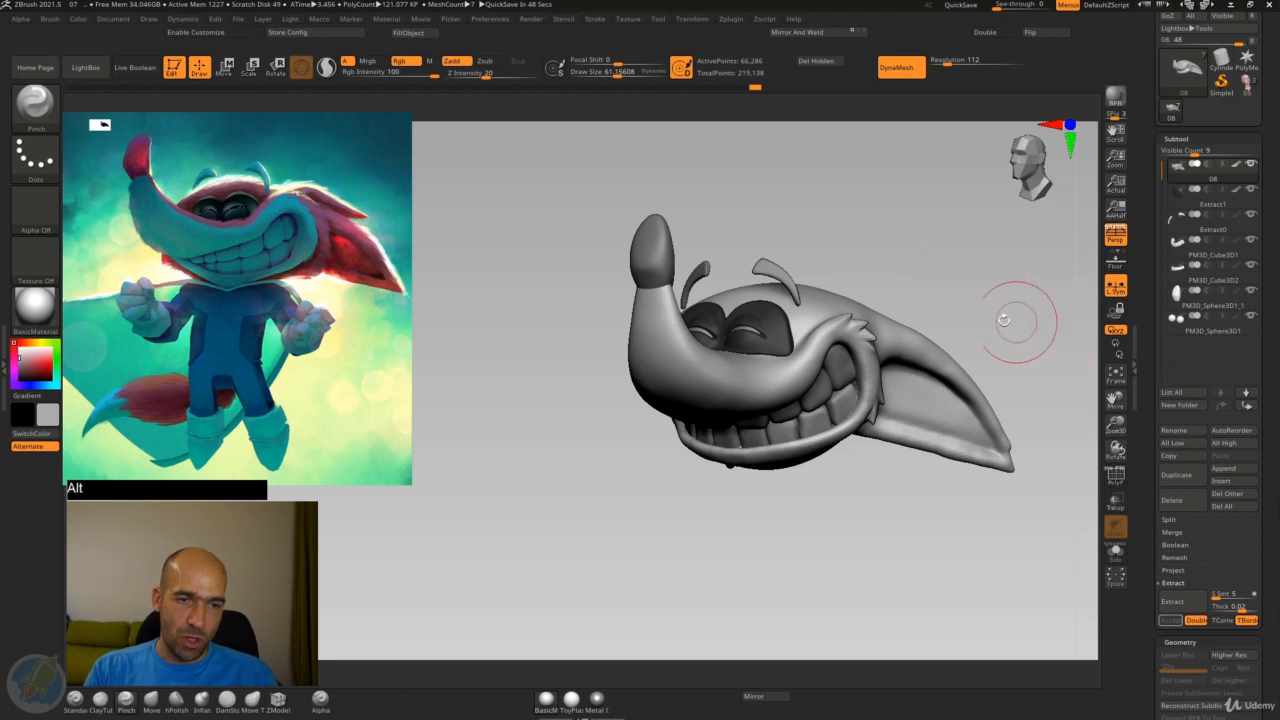
{"action": "left_click_drag", "start_coordinate": [1020, 322], "coordinate": [957, 353], "text": "alt"}
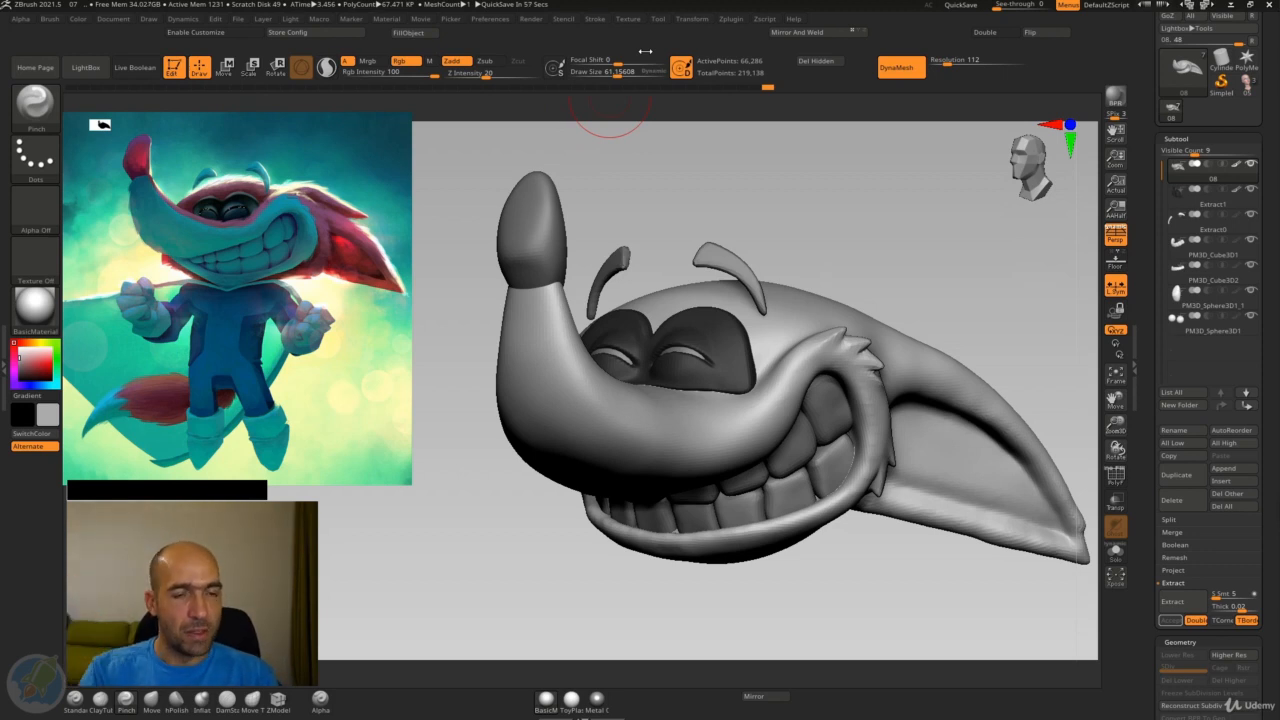
{"action": "mouse_move", "coordinate": [968, 300]}
{"action": "left_mouse_down"}
{"action": "mouse_move", "coordinate": [951, 277]}
{"action": "mouse_move", "coordinate": [871, 327]}
{"action": "mouse_move", "coordinate": [810, 327]}
{"action": "mouse_move", "coordinate": [838, 358]}
{"action": "mouse_move", "coordinate": [856, 455]}
{"action": "mouse_move", "coordinate": [832, 464]}
{"action": "mouse_move", "coordinate": [836, 392]}
{"action": "mouse_move", "coordinate": [740, 385]}
{"action": "left_mouse_up"}
{"action": "key", "text": "1"}
{"action": "mouse_move", "coordinate": [996, 256]}
{"action": "left_mouse_down"}
{"action": "mouse_move", "coordinate": [1008, 266]}
{"action": "mouse_move", "coordinate": [942, 276]}
{"action": "left_mouse_up"}
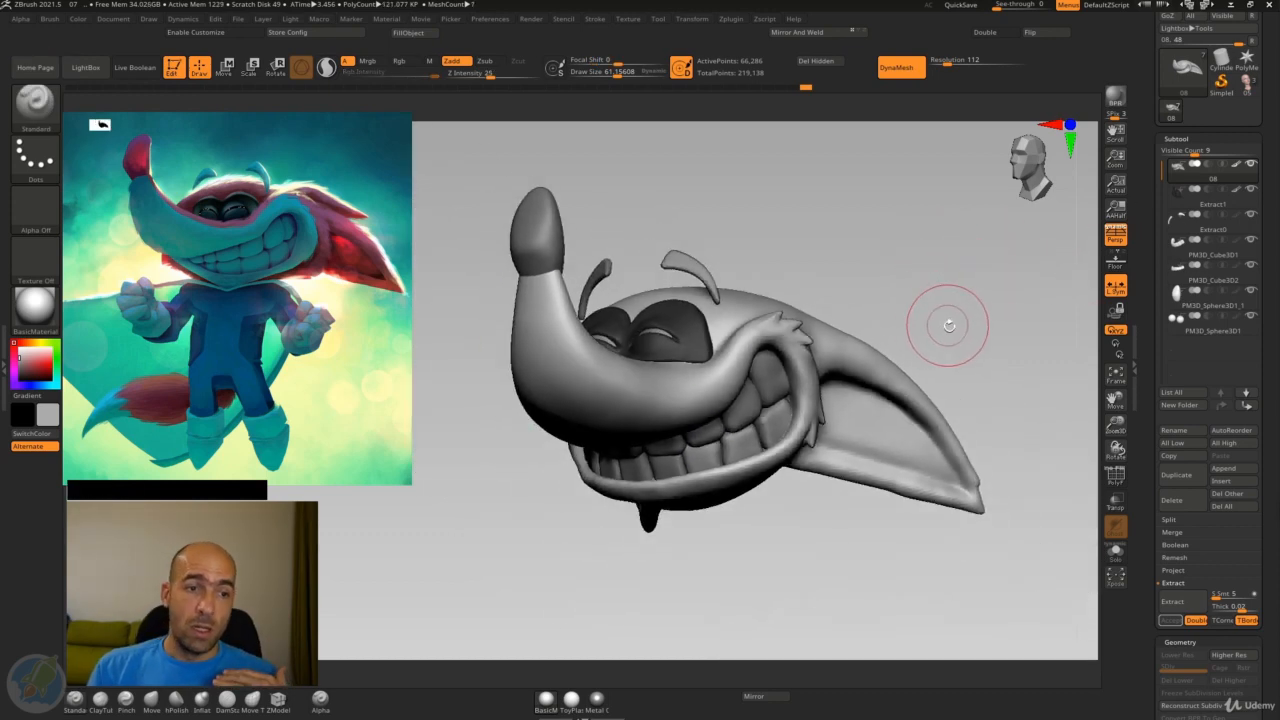
{"action": "left_click_drag", "start_coordinate": [943, 323], "coordinate": [1063, 508]}
{"action": "left_click", "coordinate": [1116, 553]}
{"action": "mouse_move", "coordinate": [1014, 543]}
{"action": "left_mouse_down"}
{"action": "mouse_move", "coordinate": [971, 563]}
{"action": "mouse_move", "coordinate": [984, 600]}
{"action": "mouse_move", "coordinate": [946, 491]}
{"action": "left_mouse_up"}
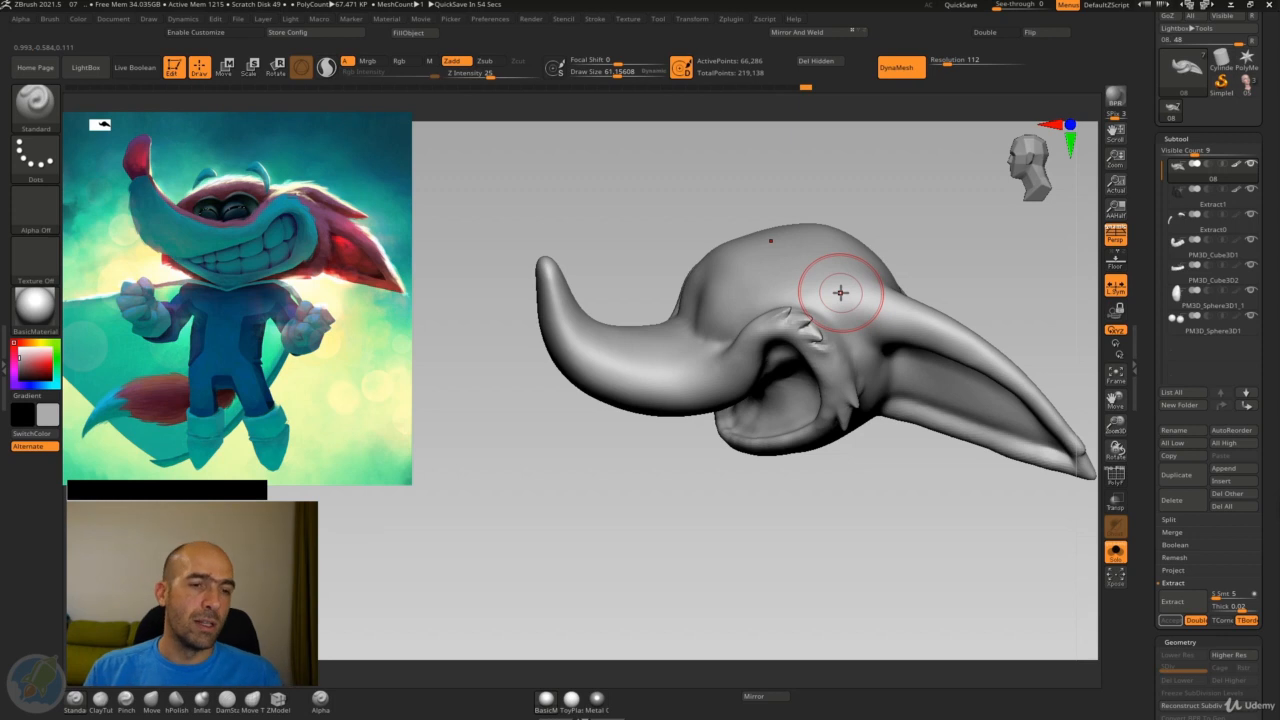
{"action": "mouse_move", "coordinate": [880, 510]}
{"action": "left_mouse_down"}
{"action": "mouse_move", "coordinate": [861, 551]}
{"action": "mouse_move", "coordinate": [863, 531]}
{"action": "left_mouse_up"}
{"action": "mouse_move", "coordinate": [963, 334]}
{"action": "left_mouse_down"}
{"action": "mouse_move", "coordinate": [934, 326]}
{"action": "mouse_move", "coordinate": [966, 323]}
{"action": "left_mouse_up"}
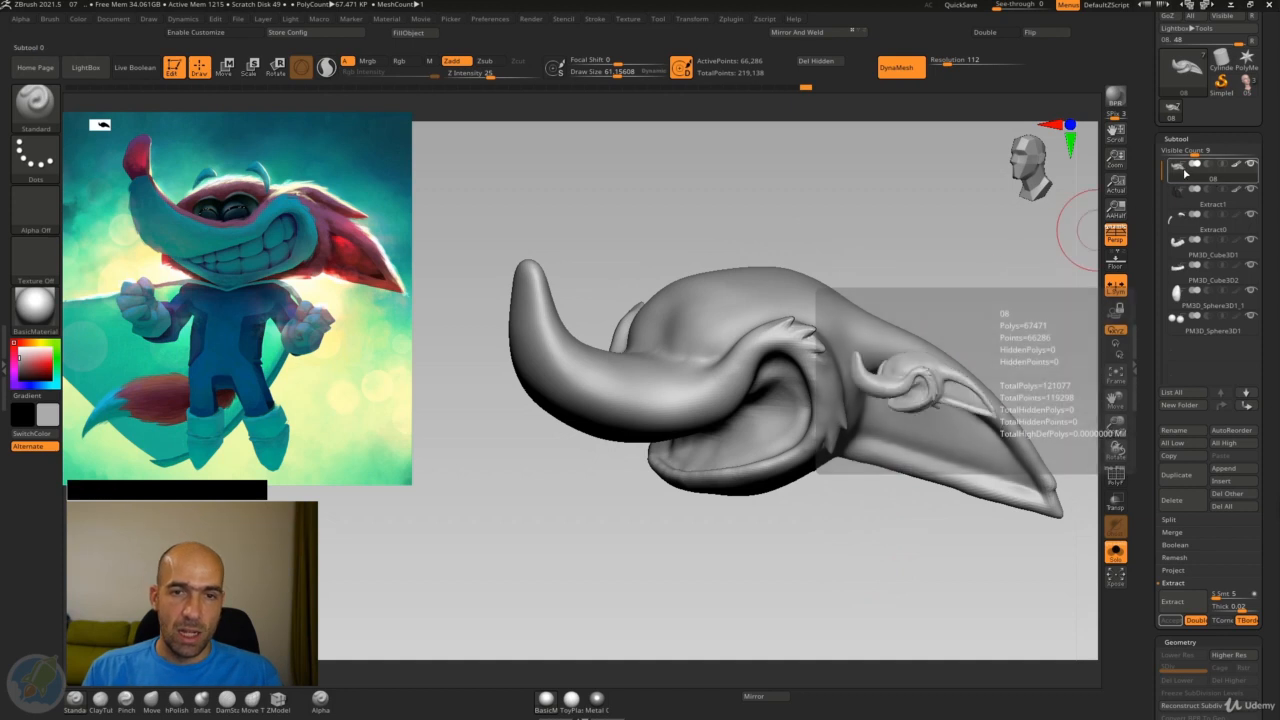
Duplicate the head subtool, turn off Solo mode and hide every subtool except the duplicate
{"action": "left_click", "coordinate": [1177, 476]}
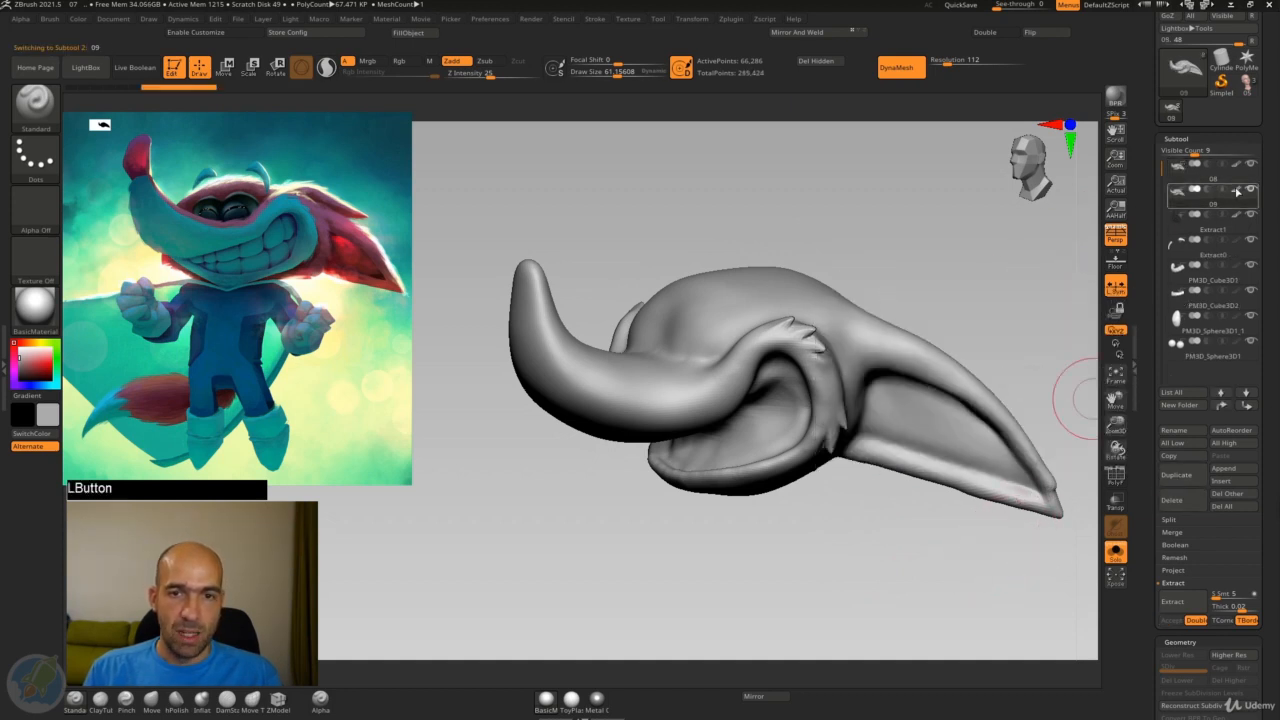
{"action": "key", "text": "shift"}
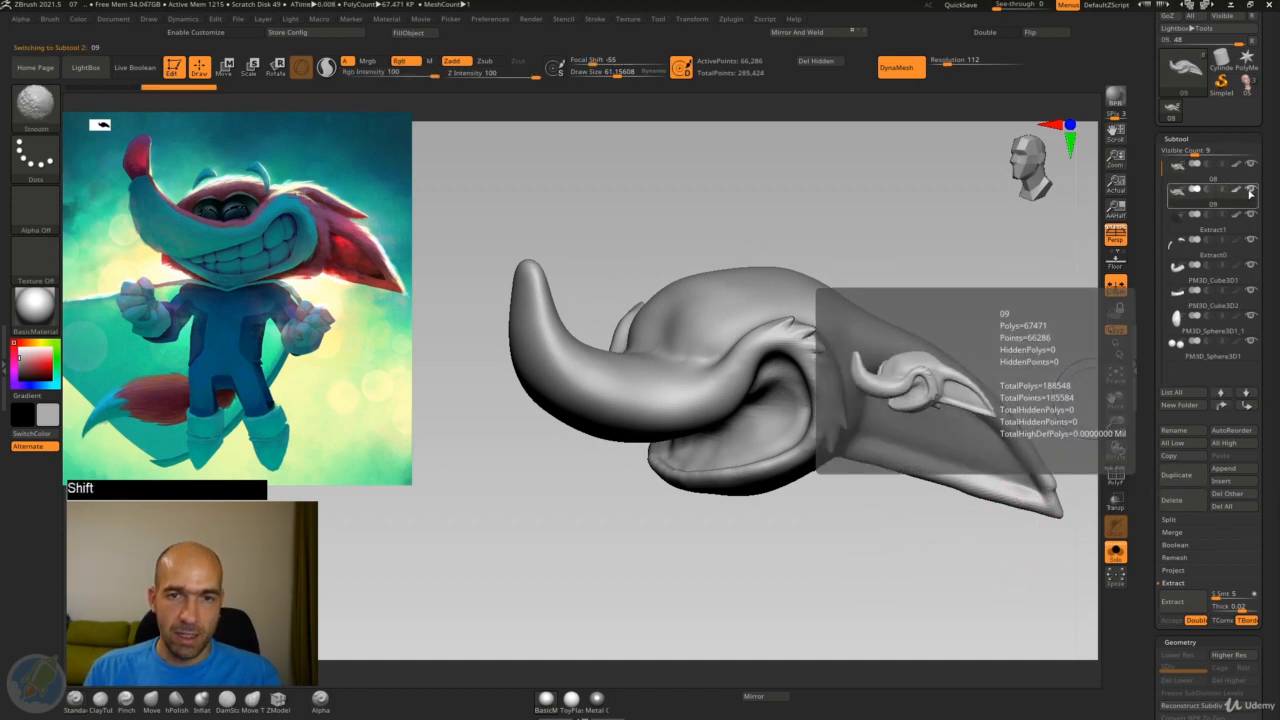
{"action": "left_click", "coordinate": [1252, 190], "text": "shift"}
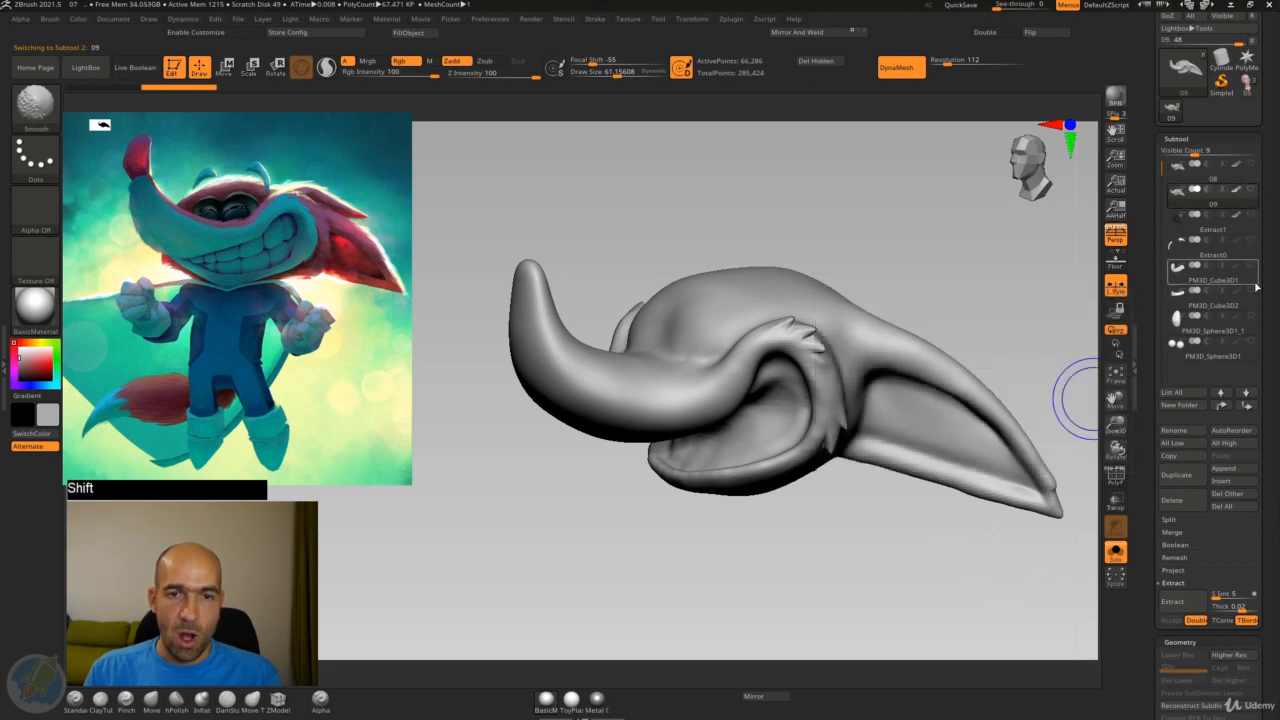
{"action": "left_click", "coordinate": [1254, 218], "text": "shift"}
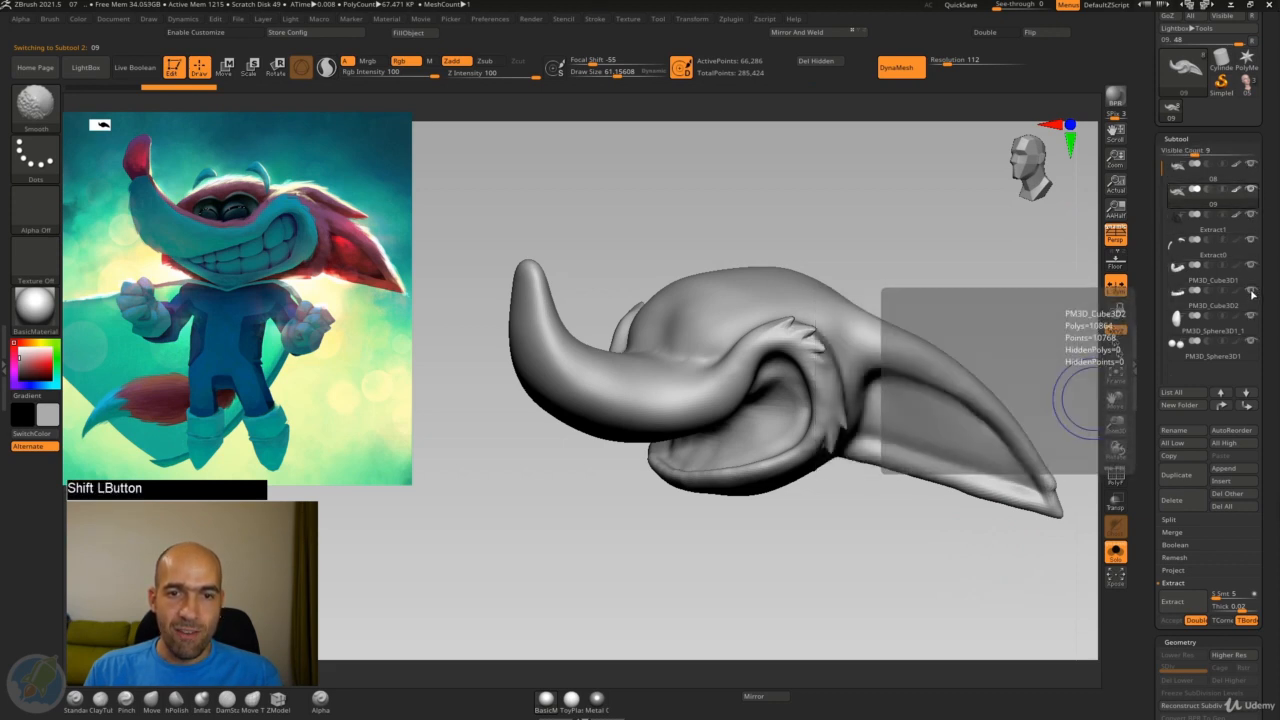
{"action": "left_click", "coordinate": [1253, 192], "text": "shift"}
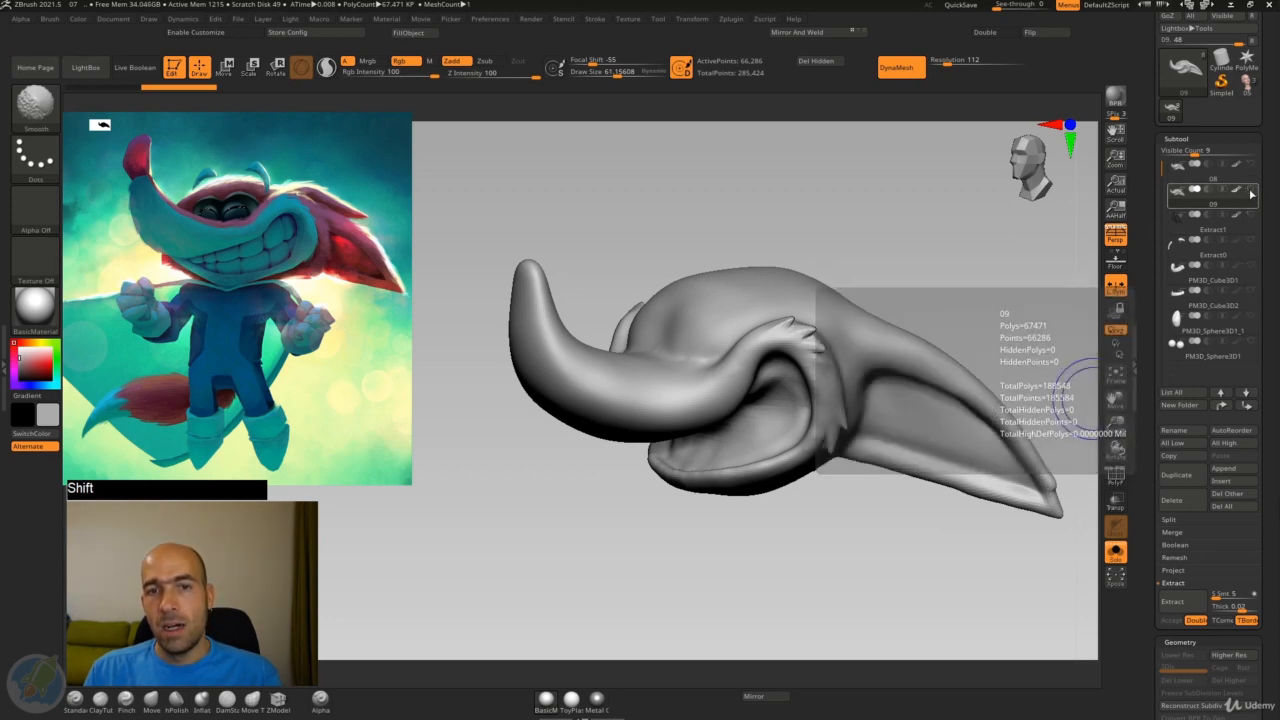
{"action": "left_click", "coordinate": [1253, 192], "text": "shift"}
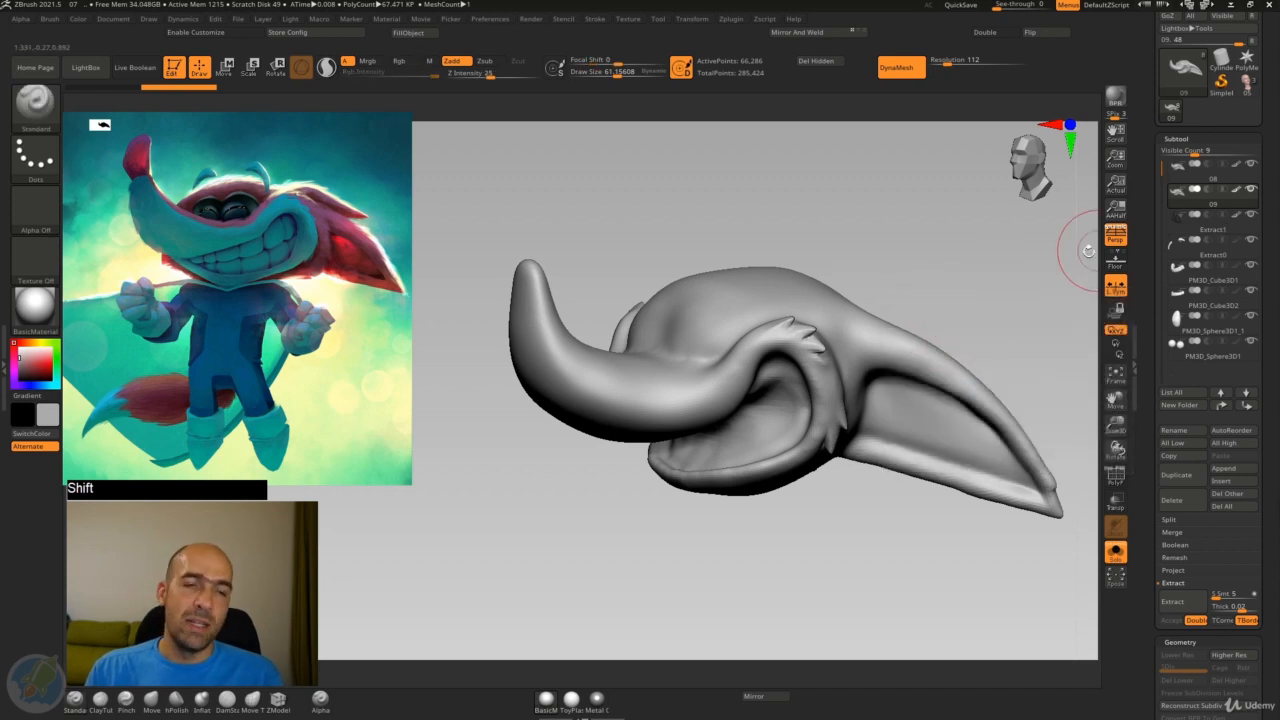
{"action": "left_click", "coordinate": [1253, 191], "text": "shift"}
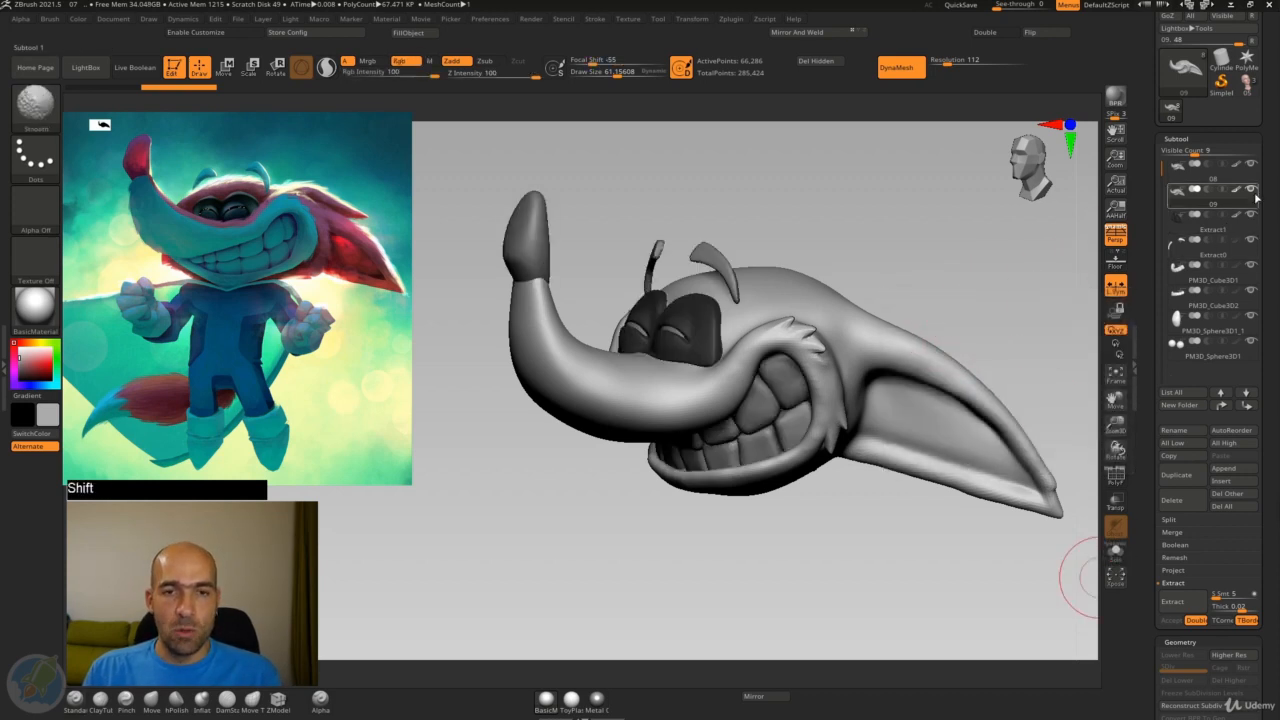
{"action": "left_click", "coordinate": [1253, 191], "text": "shift"}
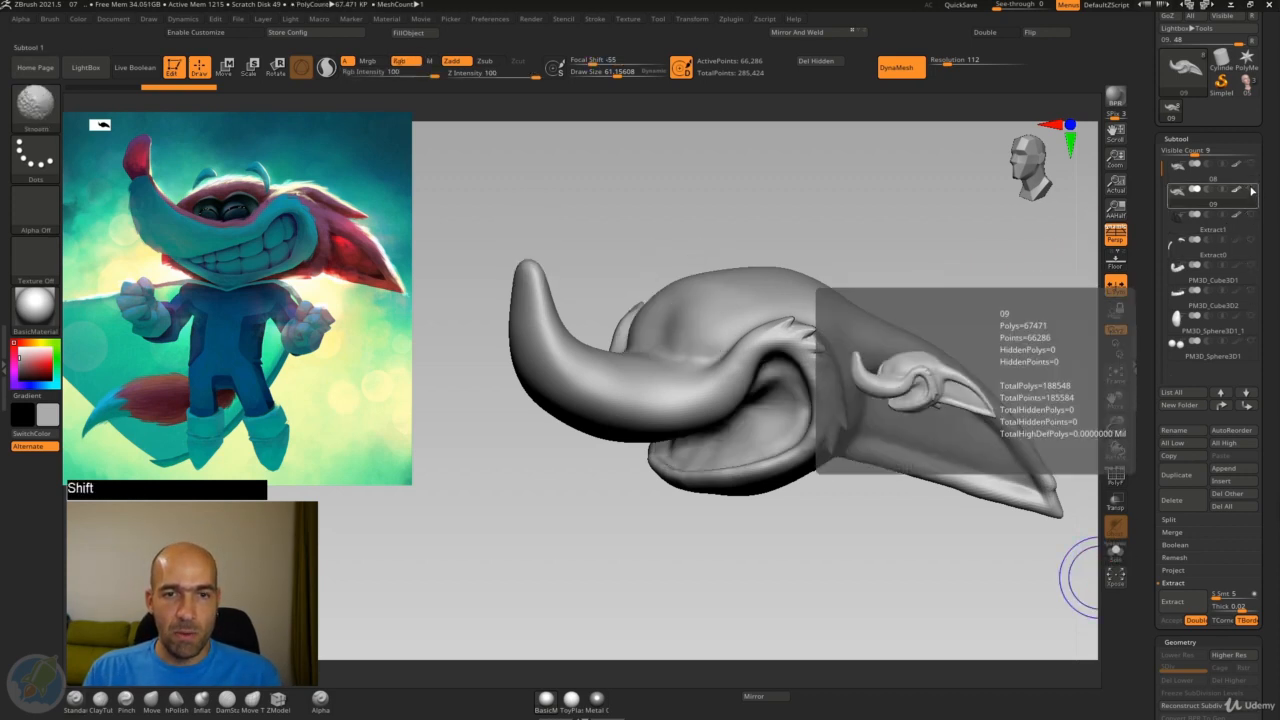
{"action": "left_click", "coordinate": [1253, 191], "text": "shift"}
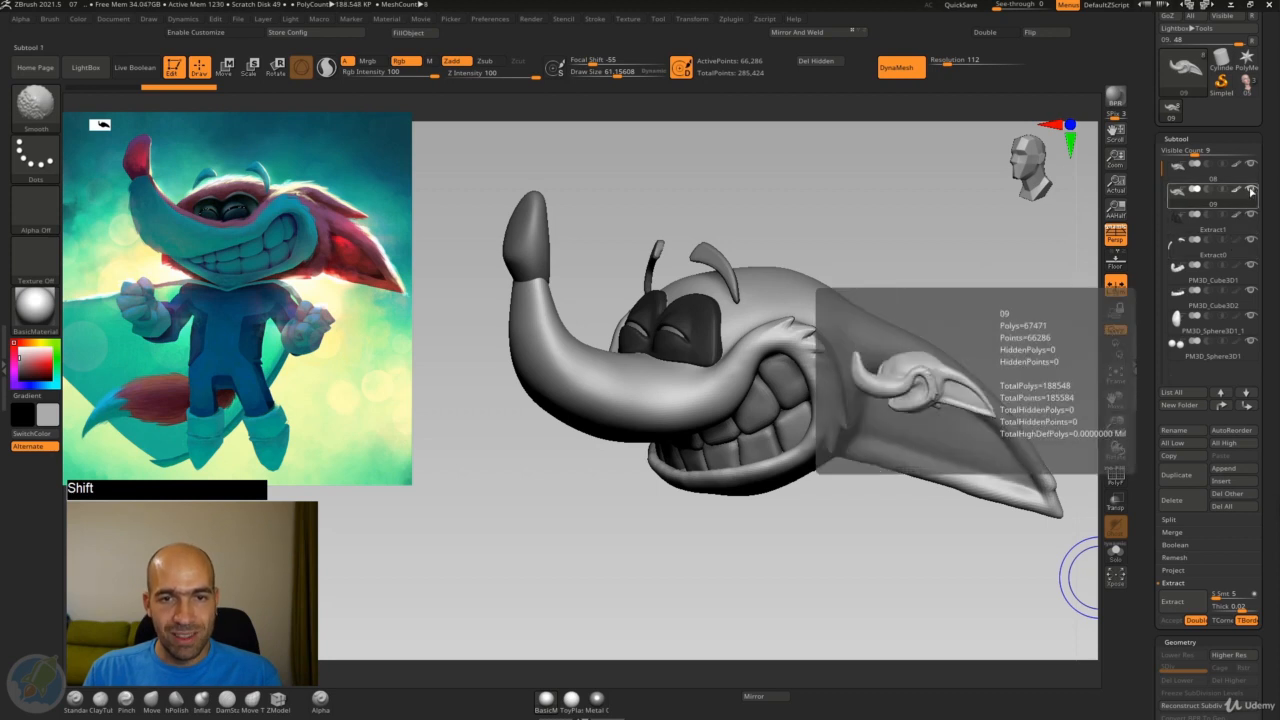
{"action": "left_click", "coordinate": [1251, 191], "text": "shift"}
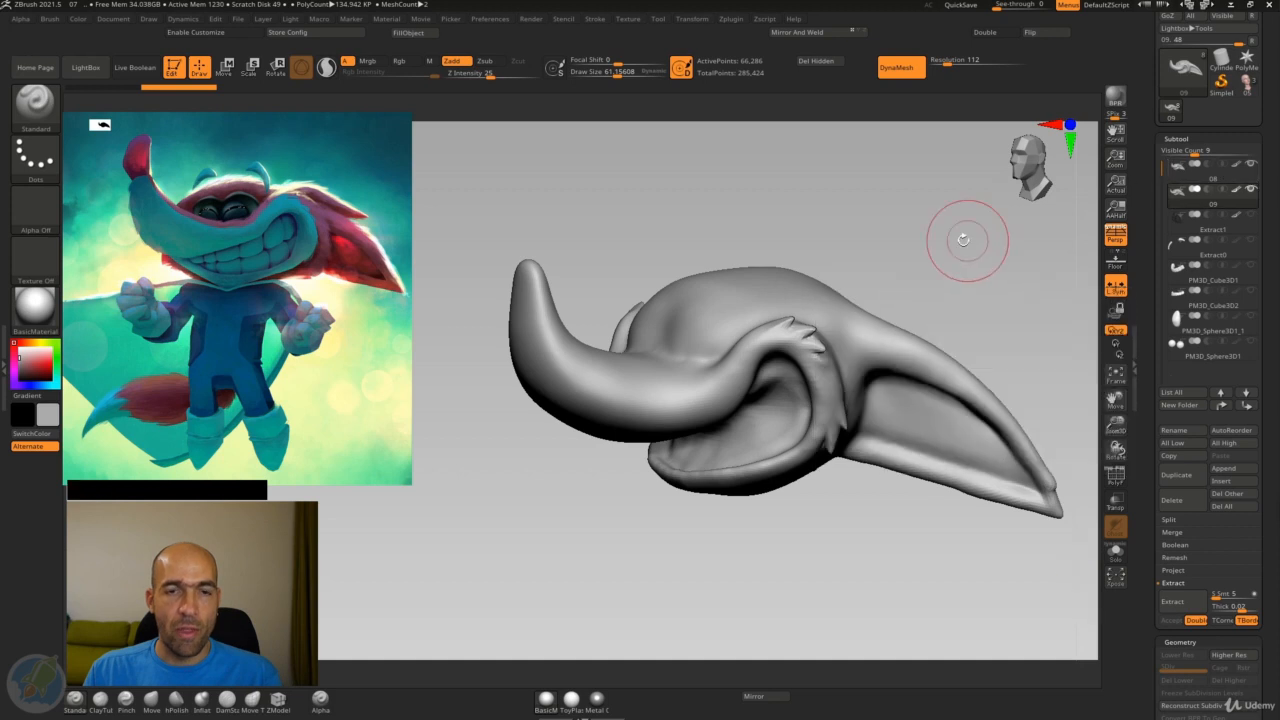
Remesh the duplicated head using ZRemesher with a target polygon count of about 2.3
{"action": "mouse_move", "coordinate": [963, 239]}
{"action": "left_mouse_down"}
{"action": "mouse_move", "coordinate": [929, 260]}
{"action": "mouse_move", "coordinate": [957, 251]}
{"action": "left_mouse_up"}
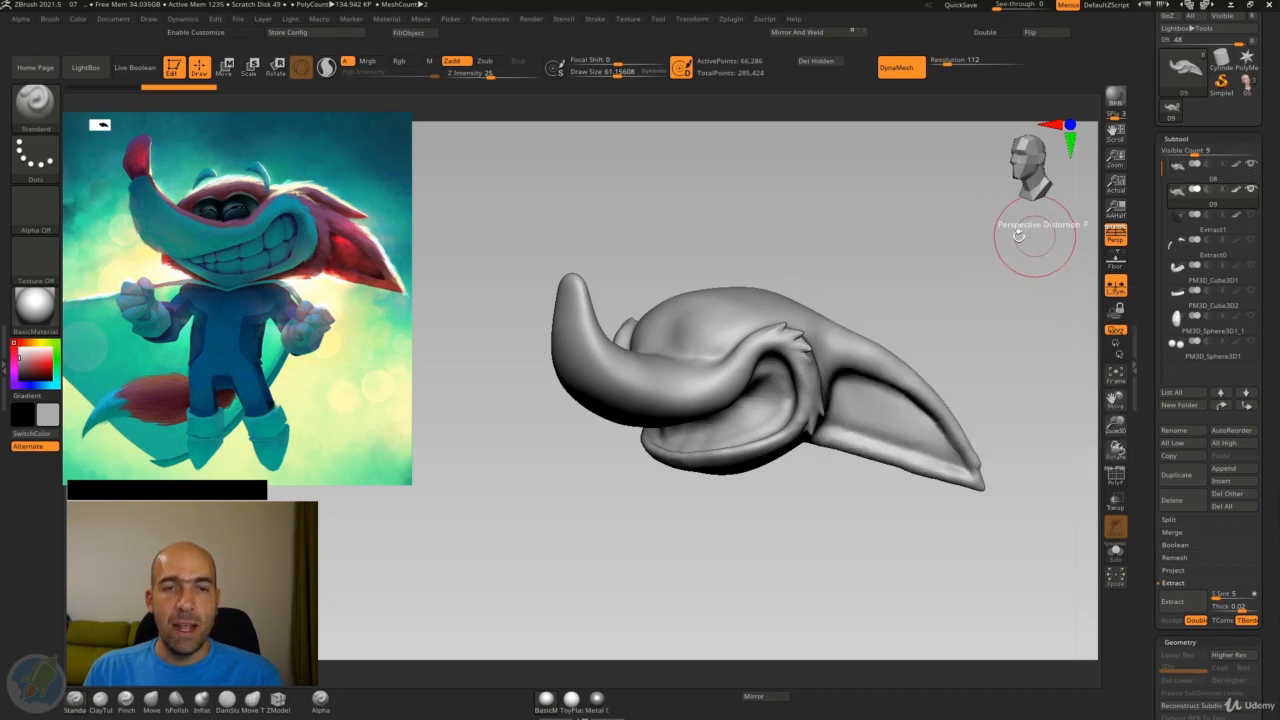
{"action": "left_click_drag", "start_coordinate": [994, 306], "coordinate": [814, 314]}
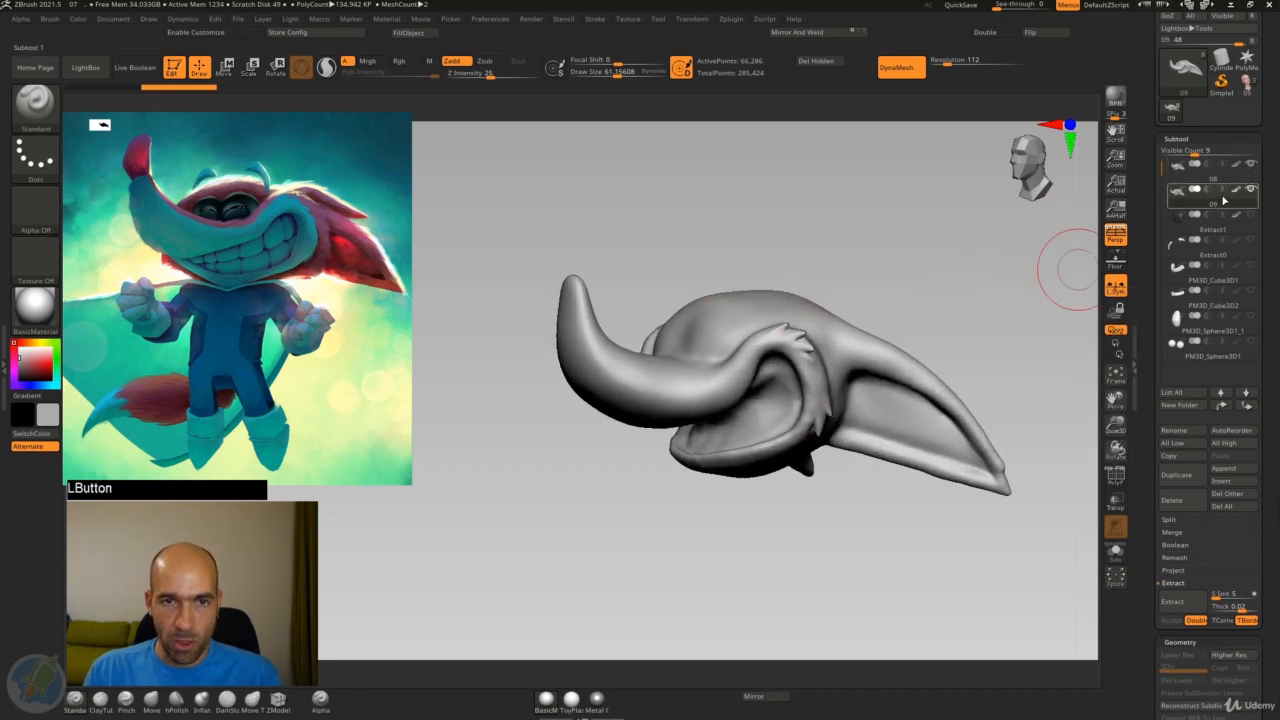
{"action": "left_click_drag", "start_coordinate": [1147, 386], "coordinate": [1144, 250]}
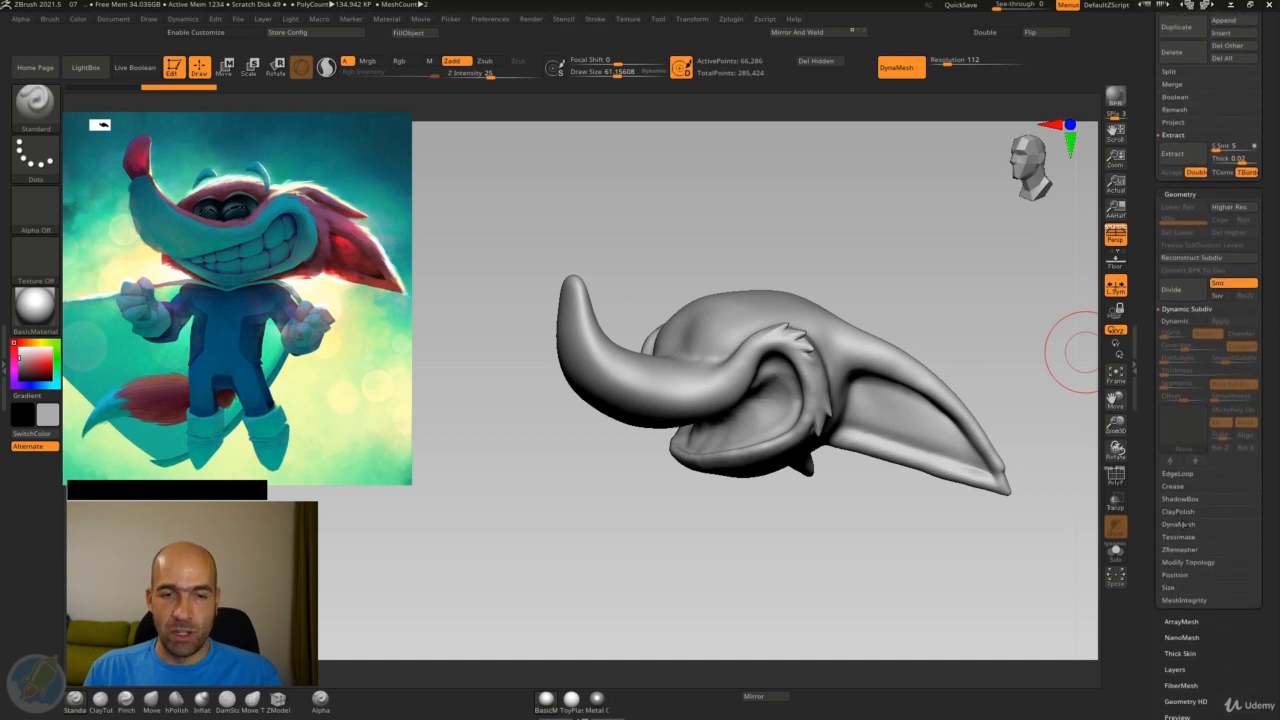
{"action": "left_click", "coordinate": [1186, 550]}
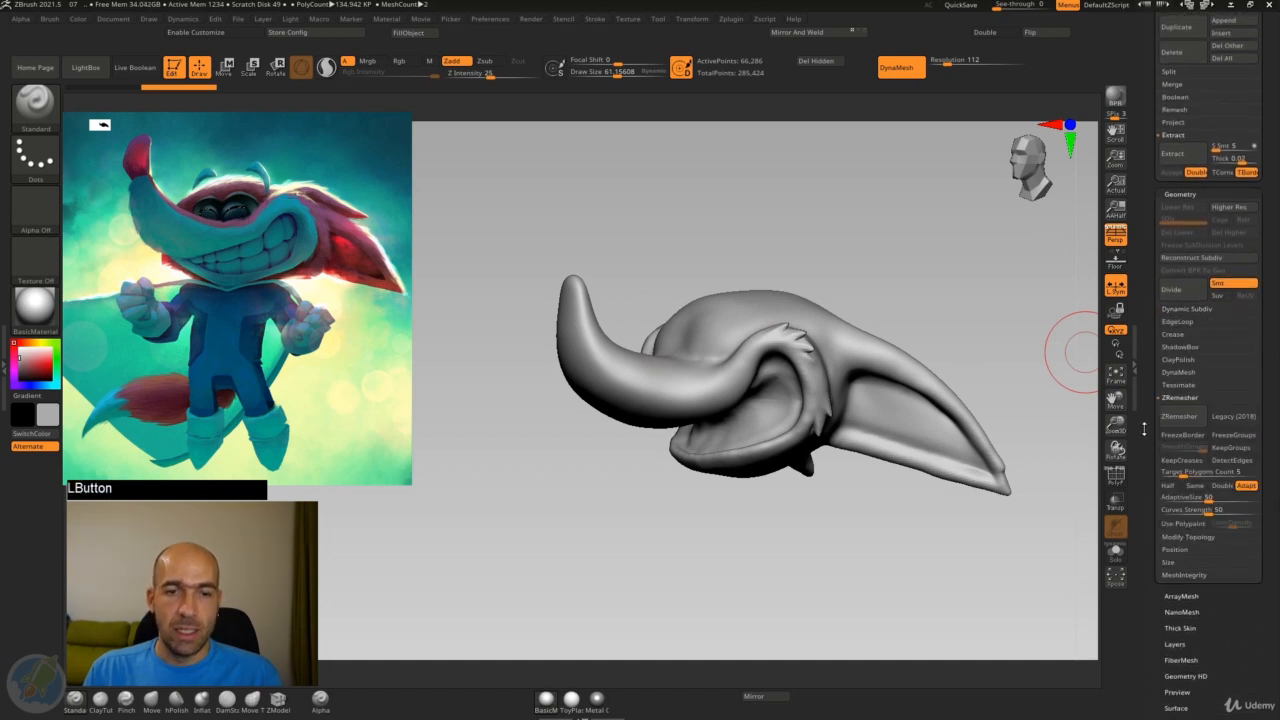
{"action": "left_click_drag", "start_coordinate": [1144, 428], "coordinate": [1144, 434]}
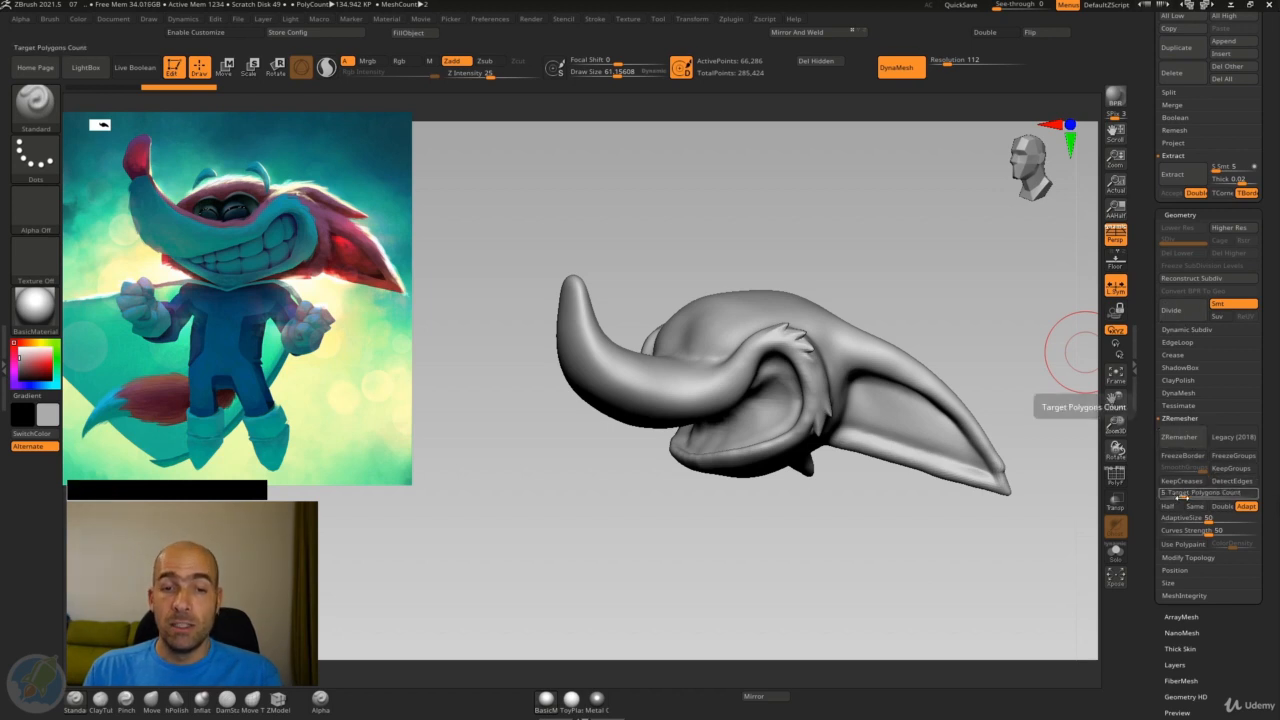
{"action": "left_click_drag", "start_coordinate": [1182, 492], "coordinate": [1183, 496]}
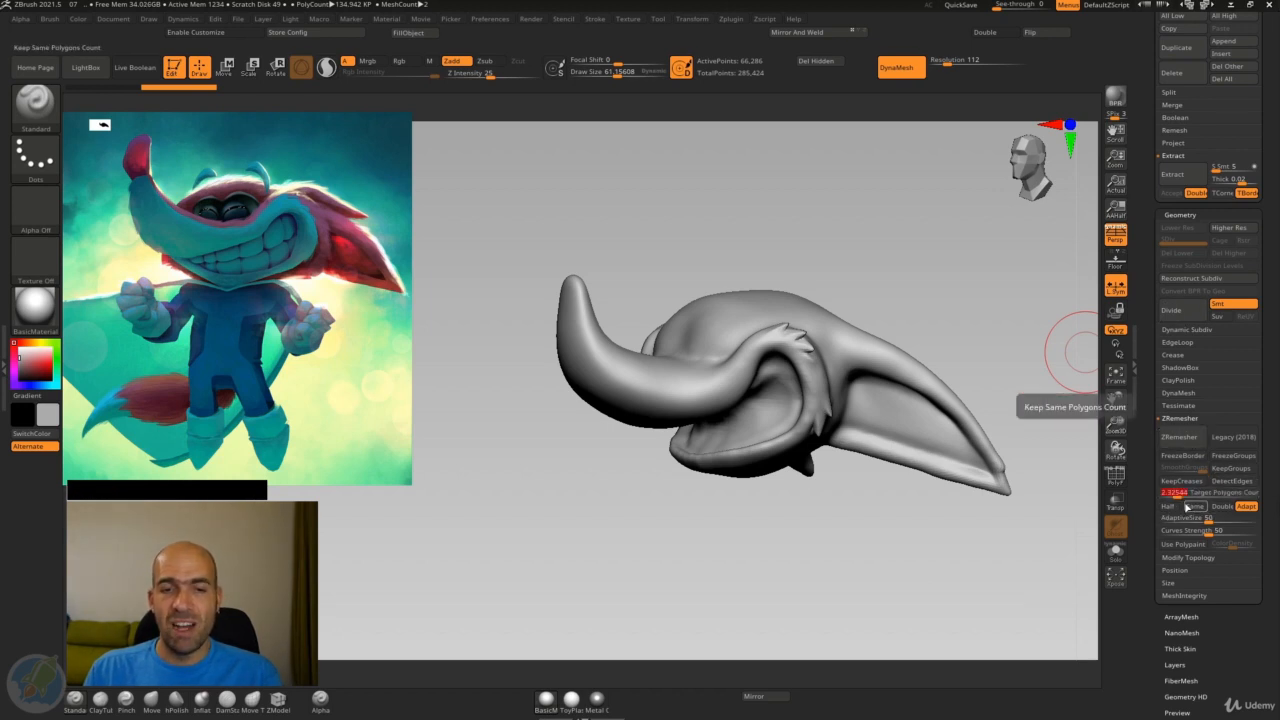
{"action": "left_click", "coordinate": [1179, 437]}
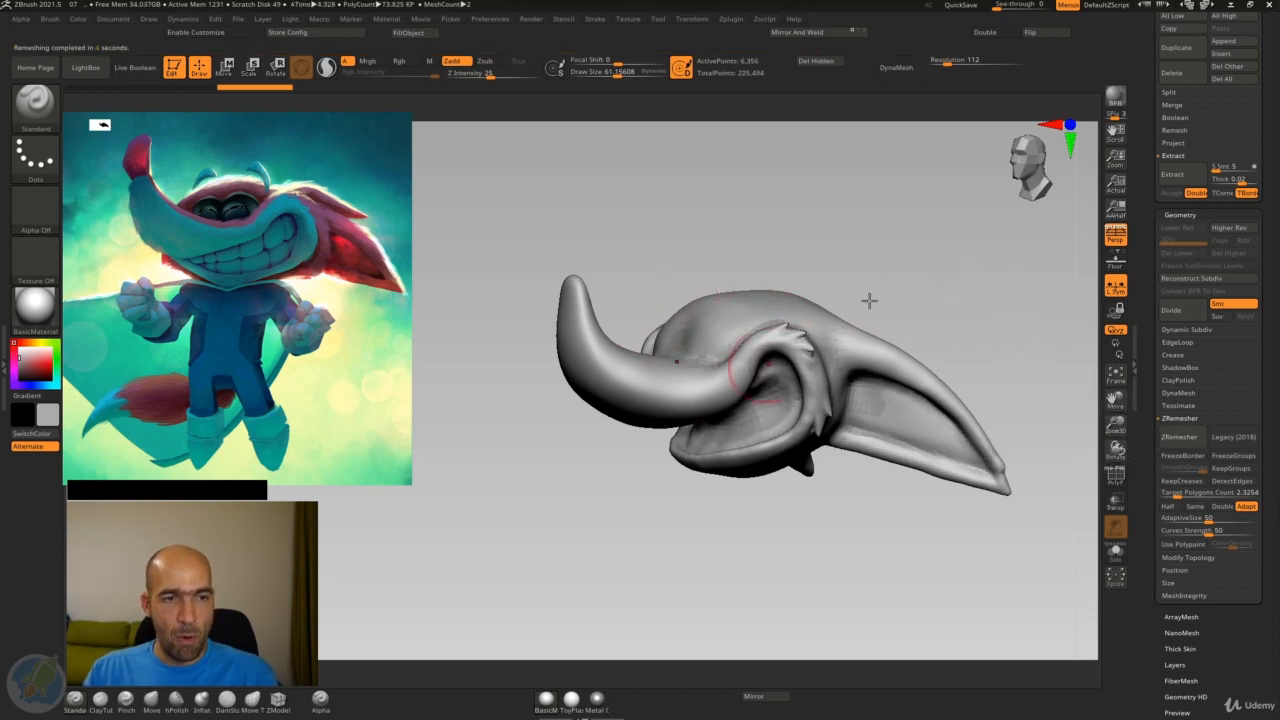
Isolate the remeshed head in Solo mode and show its polygon wireframe to inspect the topology
{"action": "left_click", "coordinate": [1120, 560]}
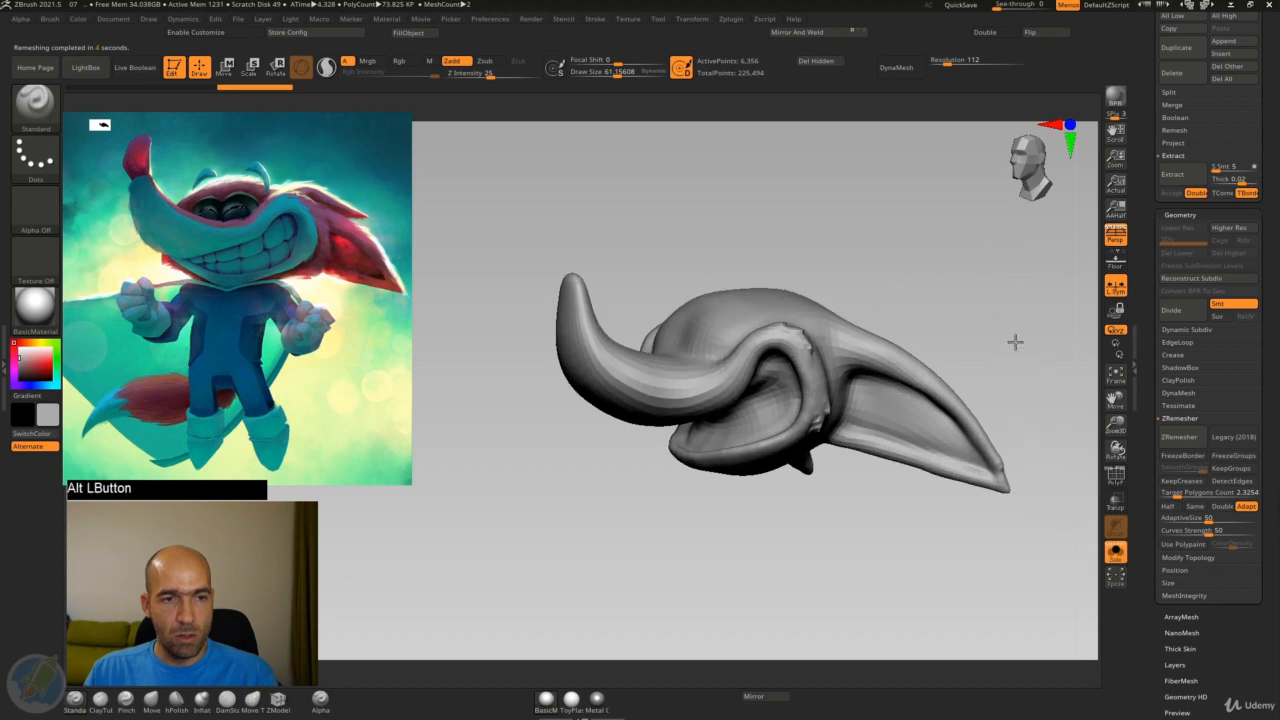
{"action": "left_click_drag", "start_coordinate": [1014, 340], "coordinate": [1056, 374], "text": "alt"}
{"action": "left_click", "coordinate": [1123, 474]}
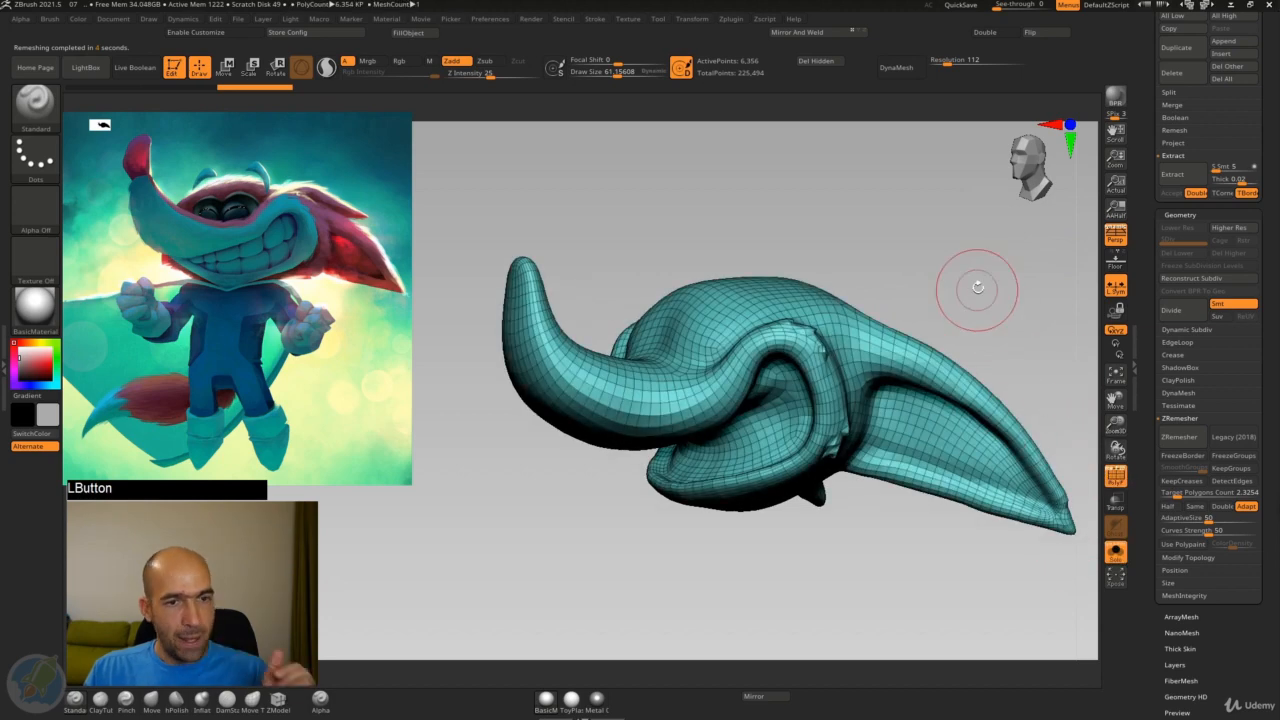
{"action": "left_click_drag", "start_coordinate": [977, 286], "coordinate": [960, 310]}
{"action": "left_click_drag", "start_coordinate": [1000, 302], "coordinate": [942, 322]}
{"action": "left_click_drag", "start_coordinate": [970, 318], "coordinate": [947, 313]}
Compare the wireframe of the original head subtool with the remeshed copy, ending with the copy active
{"action": "left_click_drag", "start_coordinate": [1146, 267], "coordinate": [1147, 428]}
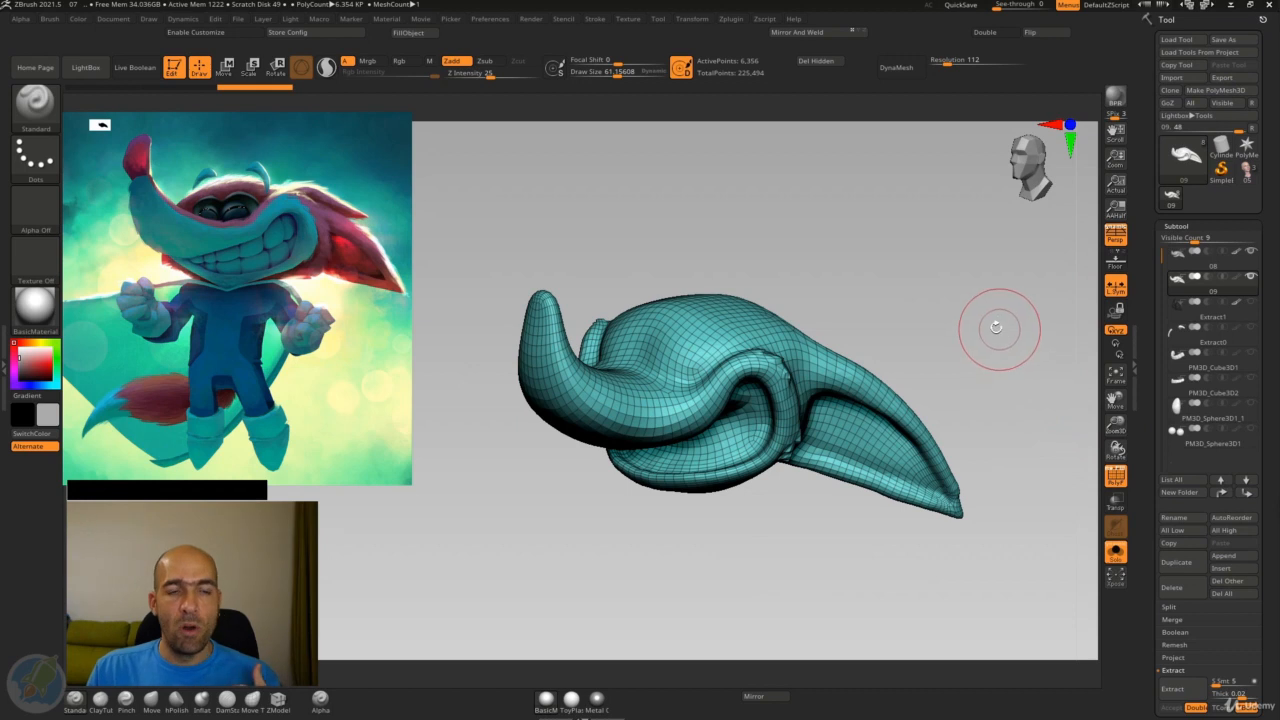
{"action": "left_click_drag", "start_coordinate": [976, 336], "coordinate": [960, 317]}
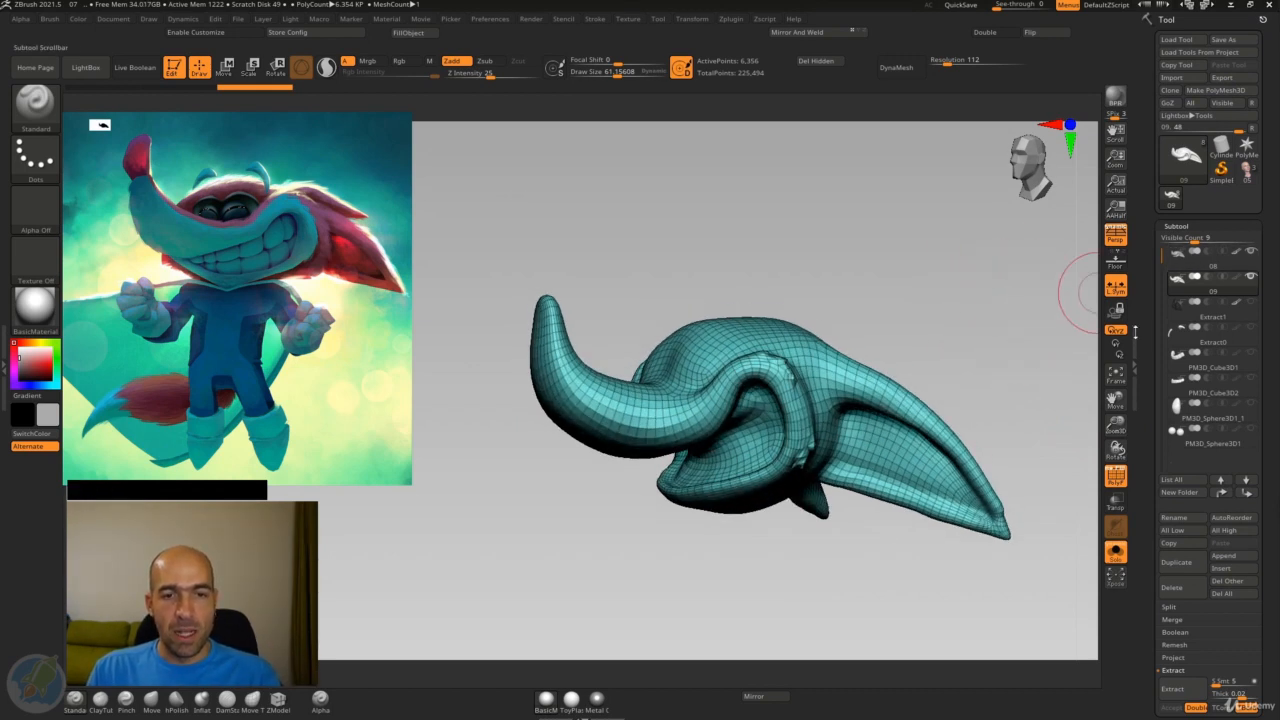
{"action": "left_click_drag", "start_coordinate": [1153, 487], "coordinate": [1154, 453]}
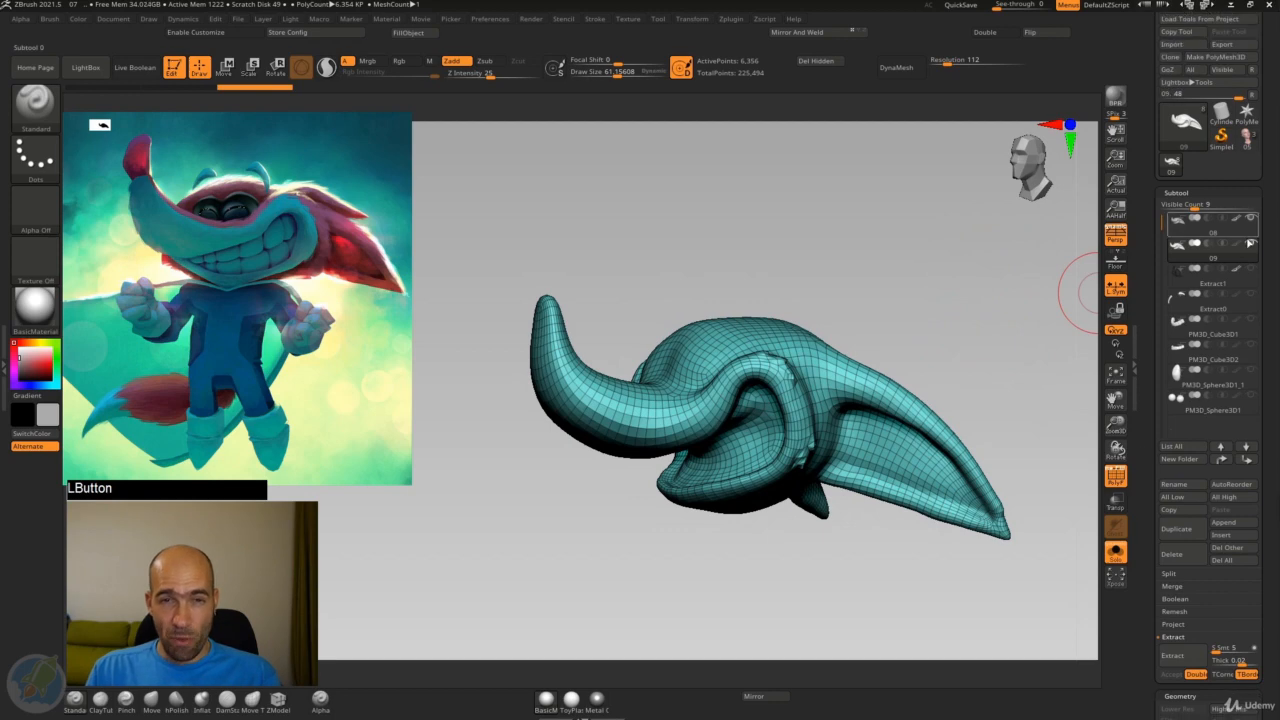
{"action": "left_click", "coordinate": [1245, 241]}
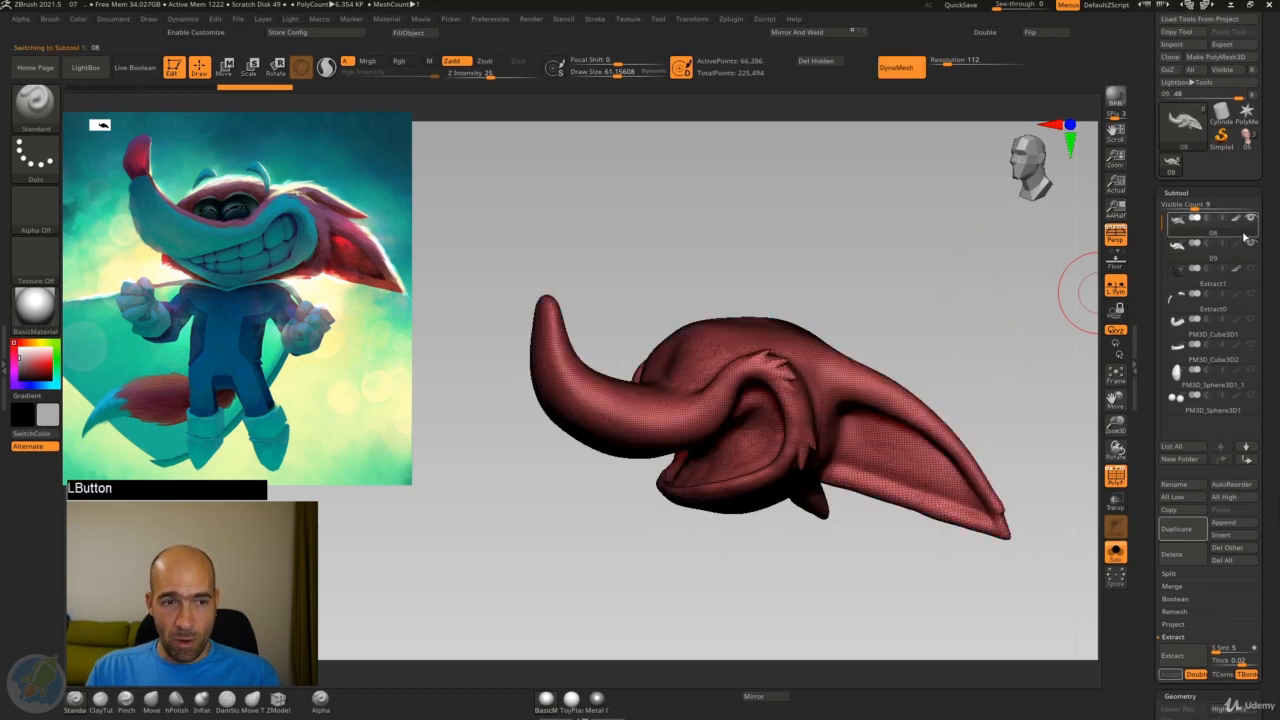
{"action": "left_click", "coordinate": [1248, 259]}
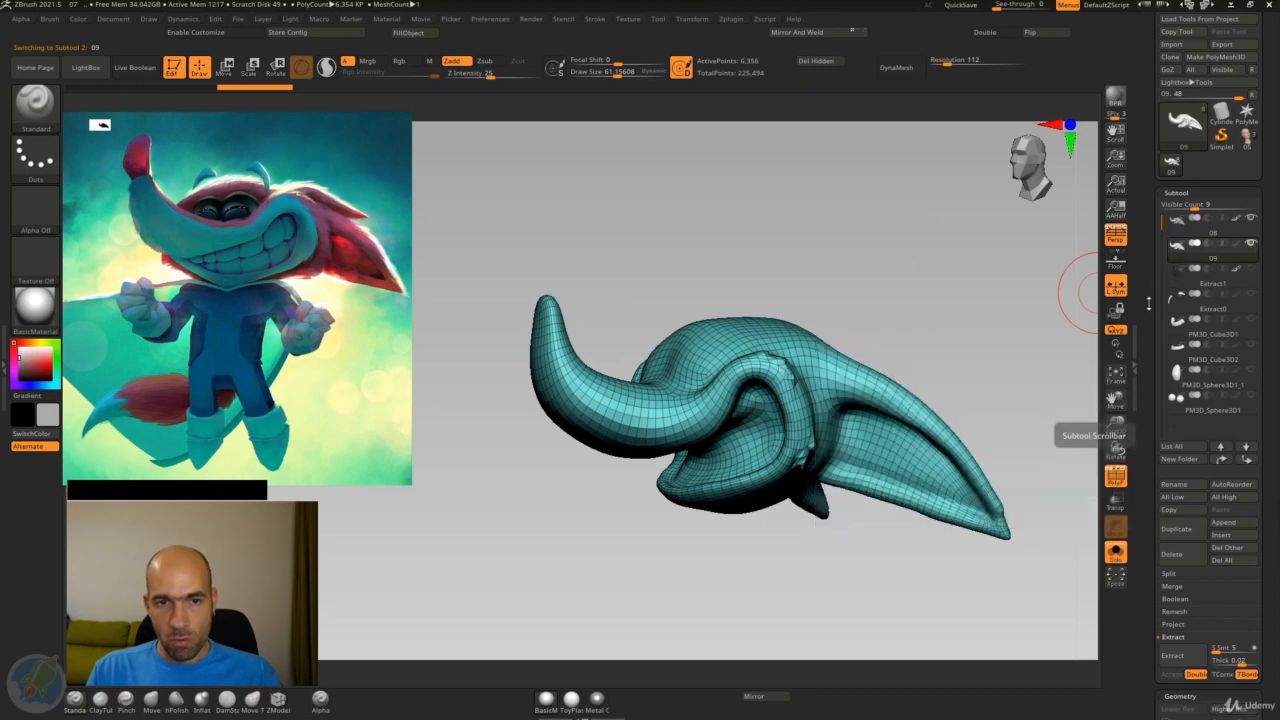
Expand the Project settings for the remeshed head subtool
{"action": "left_click_drag", "start_coordinate": [1149, 324], "coordinate": [1136, 240]}
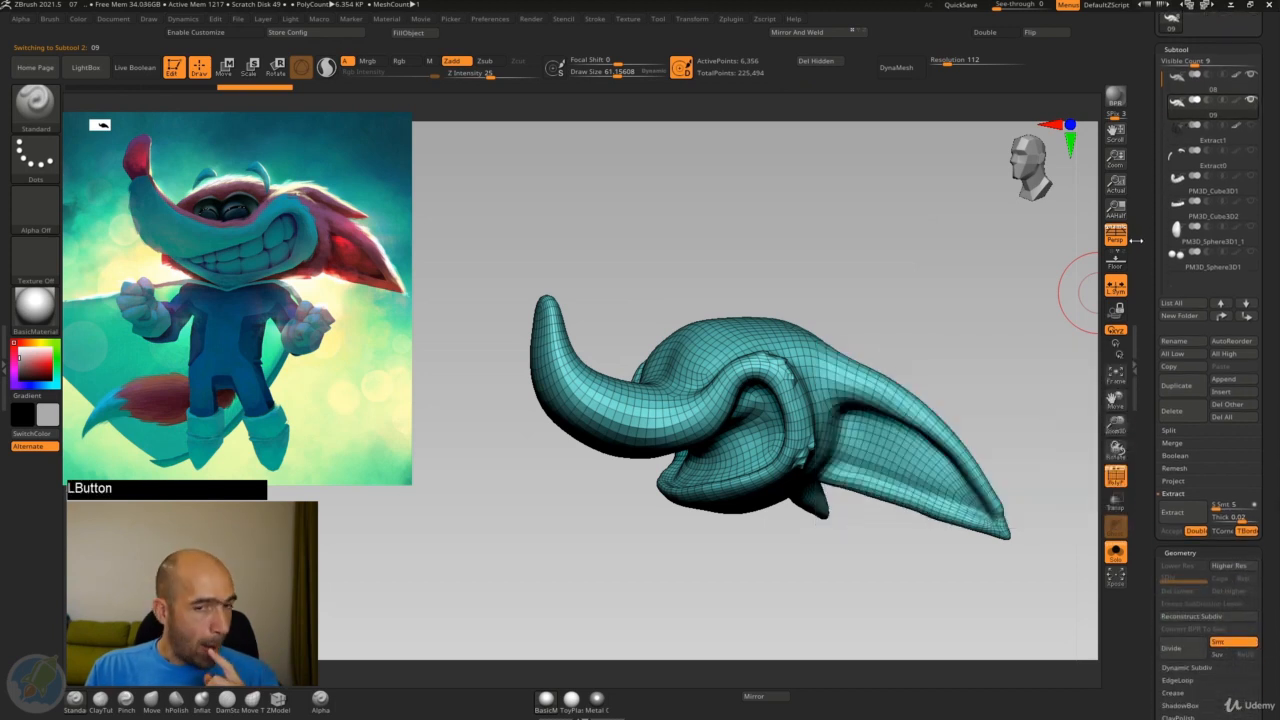
{"action": "left_click", "coordinate": [1188, 482]}
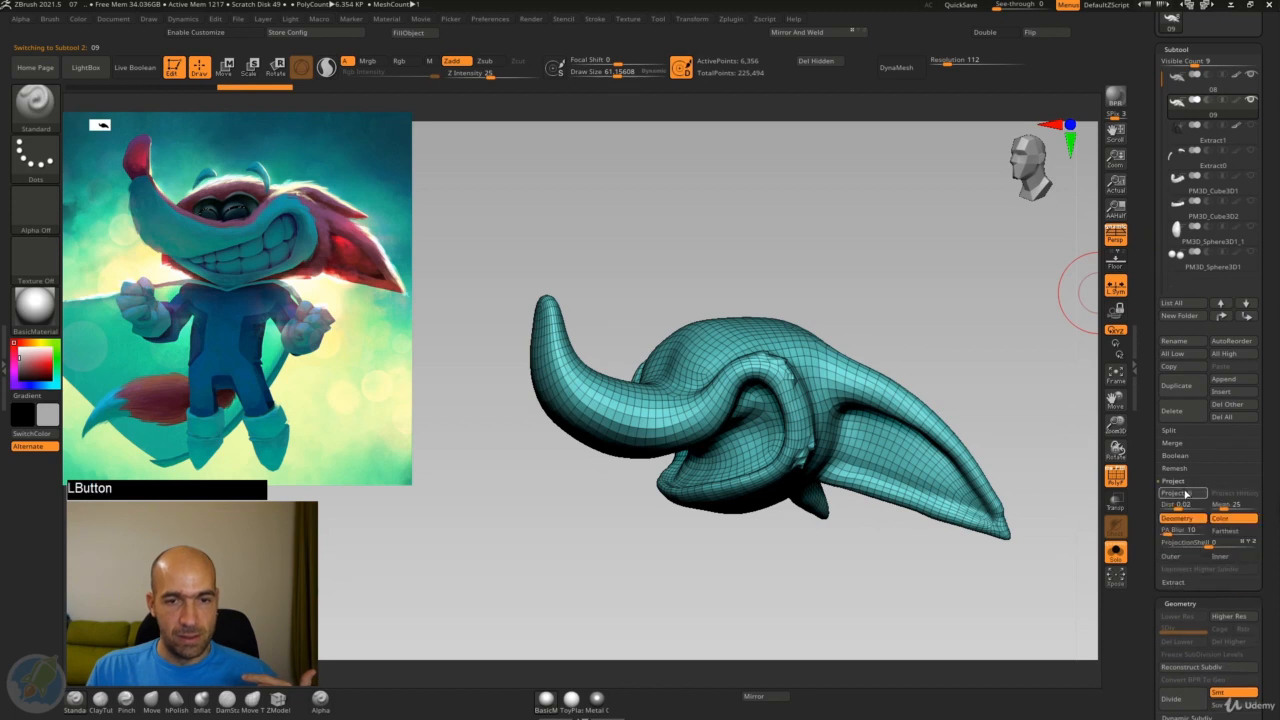
{"action": "left_click", "coordinate": [1180, 483]}
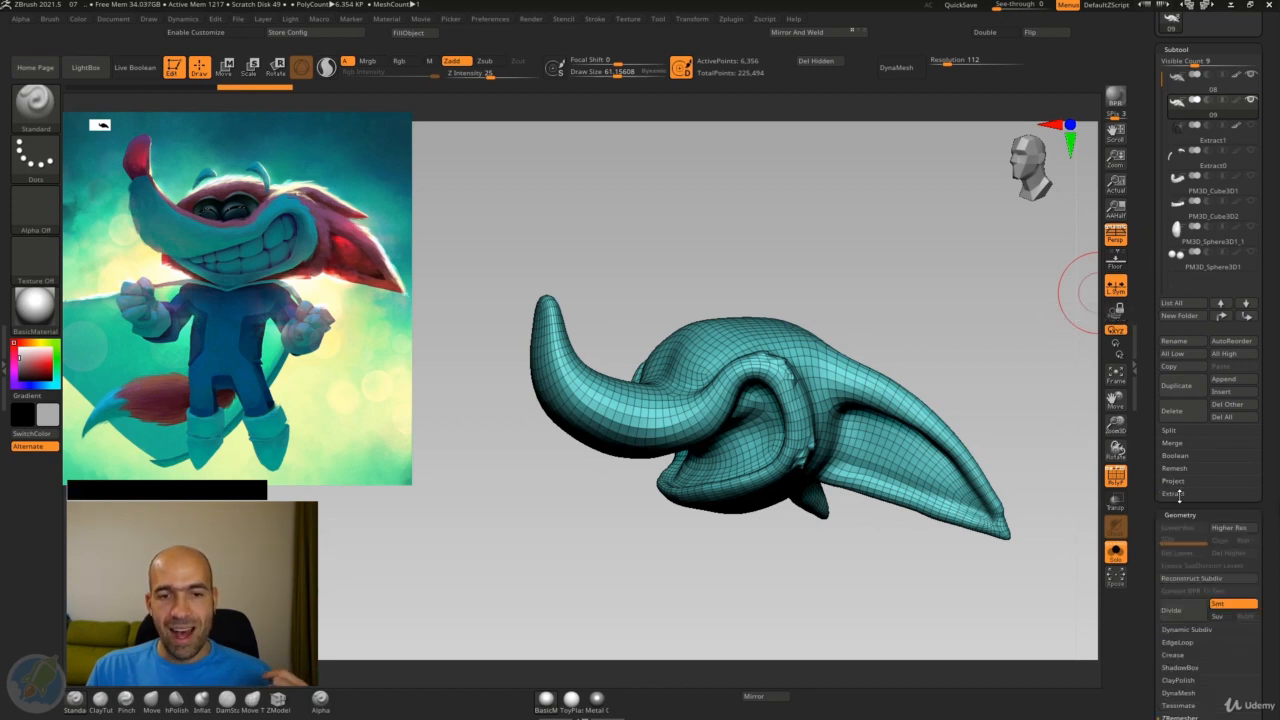
{"action": "left_click", "coordinate": [1176, 493]}
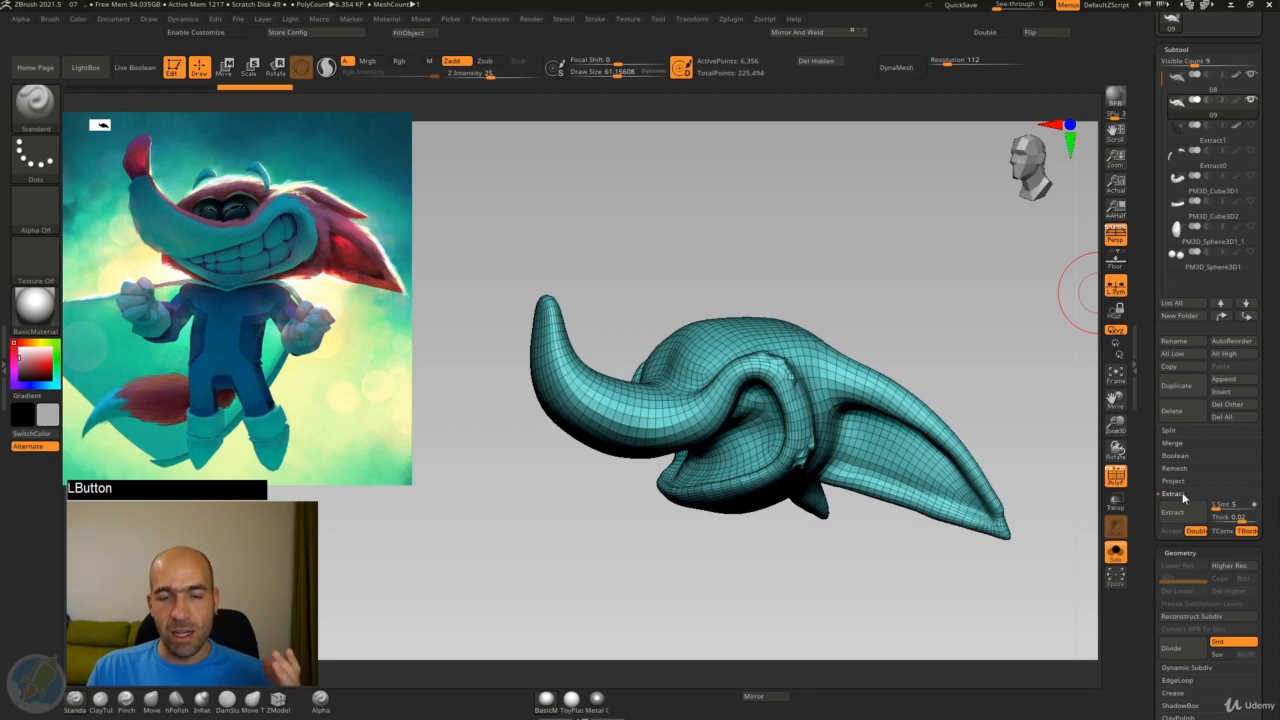
{"action": "left_click", "coordinate": [1181, 494]}
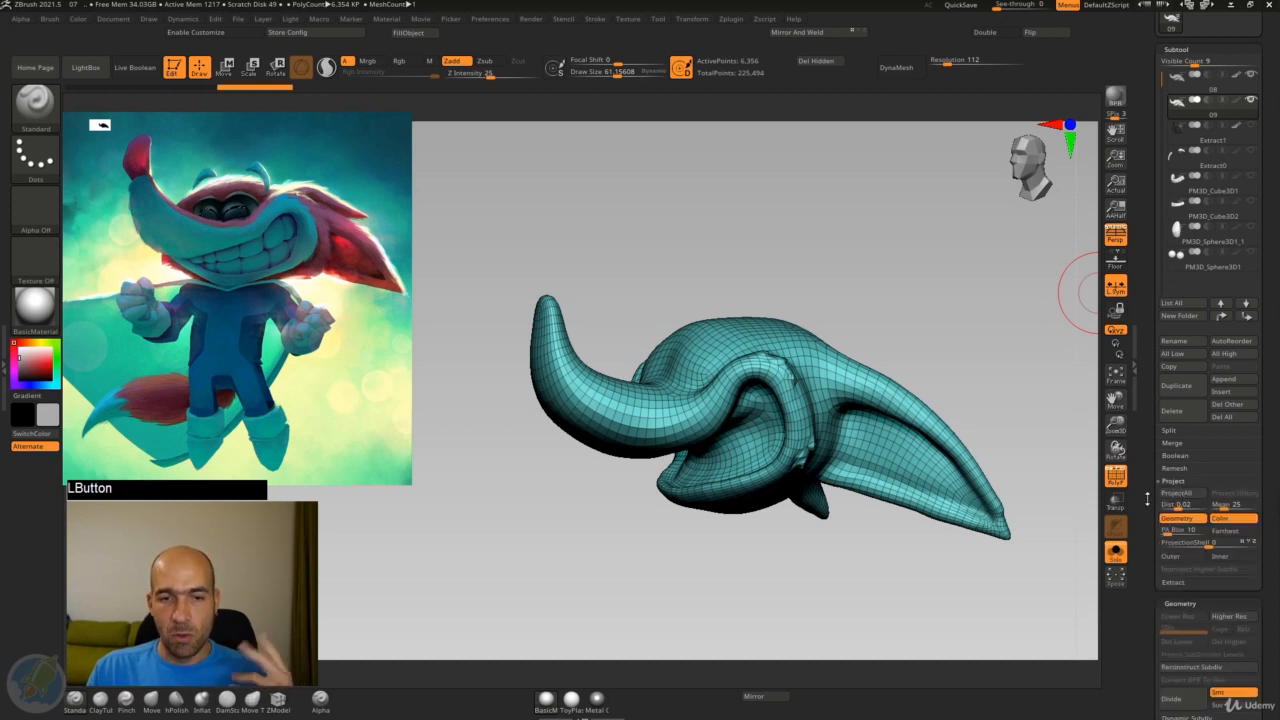
{"action": "left_click", "coordinate": [1180, 481]}
{"action": "left_click_drag", "start_coordinate": [1146, 500], "coordinate": [1146, 455]}
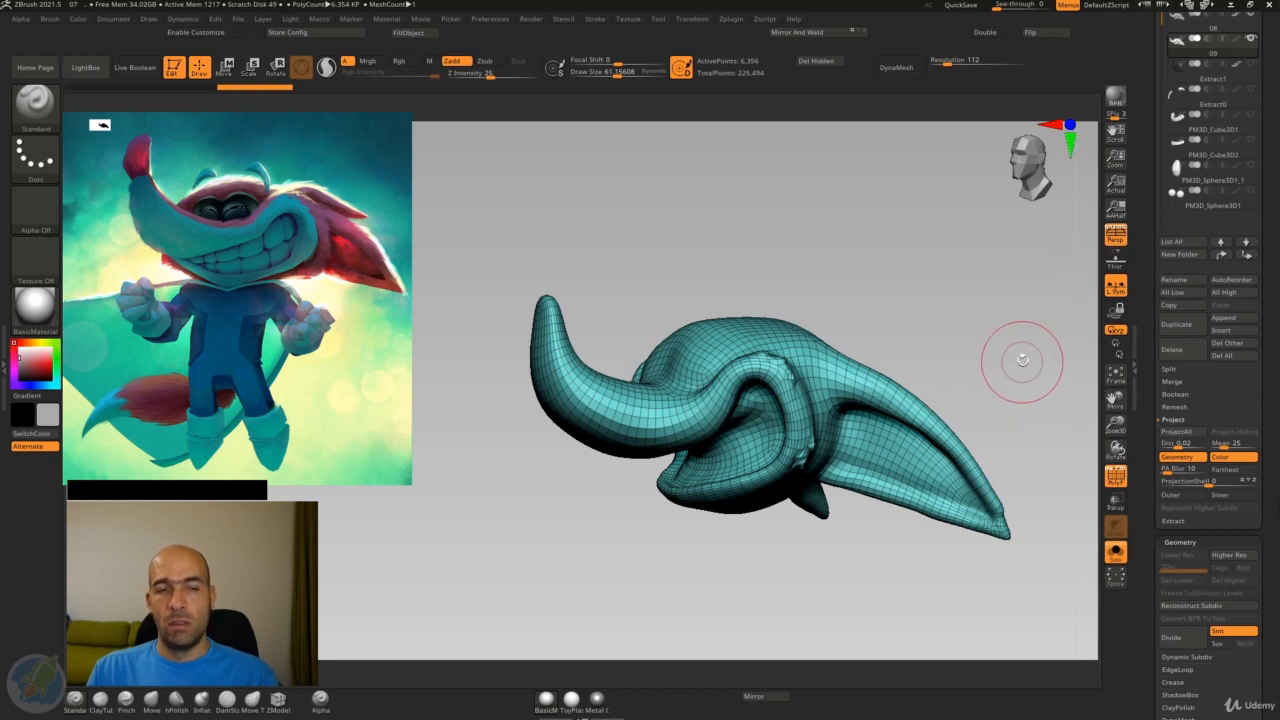
Hide the polygon wireframe and divide the remeshed head once to subdivision level 2
{"action": "left_click", "coordinate": [958, 339]}
{"action": "left_click_drag", "start_coordinate": [958, 339], "coordinate": [960, 331]}
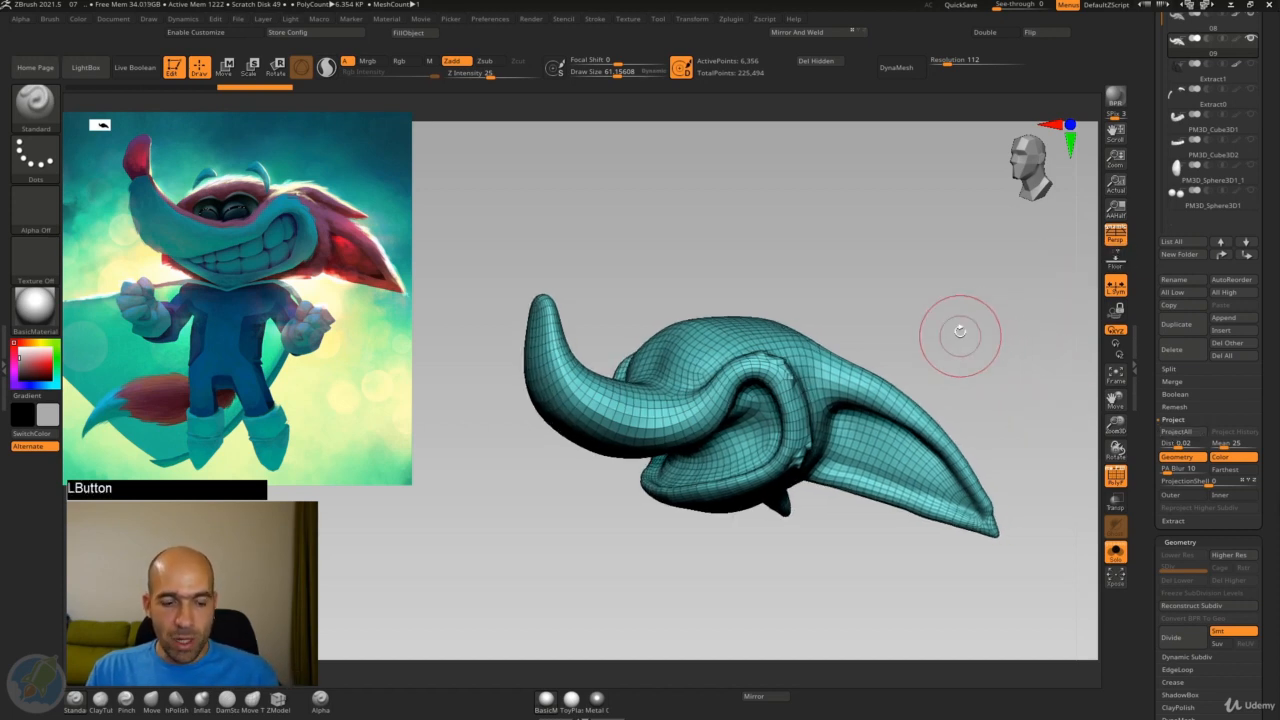
{"action": "key", "text": "ctrl+d"}
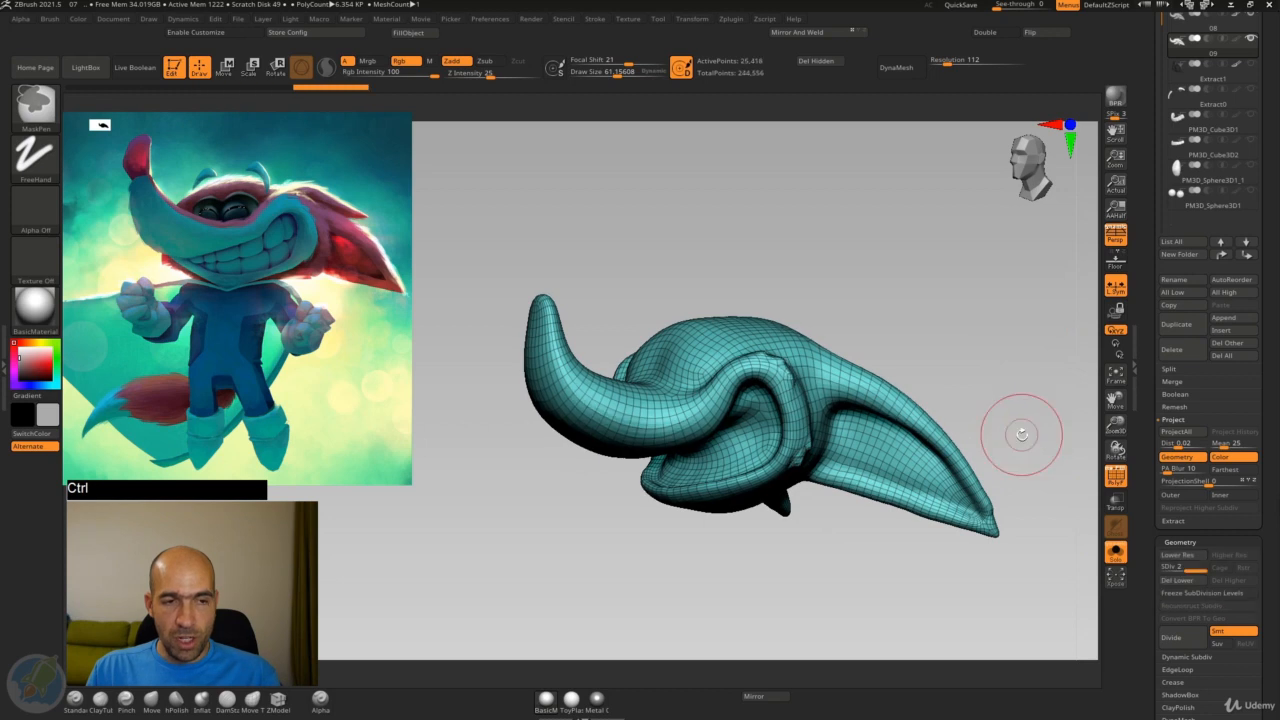
{"action": "left_click", "coordinate": [1118, 480]}
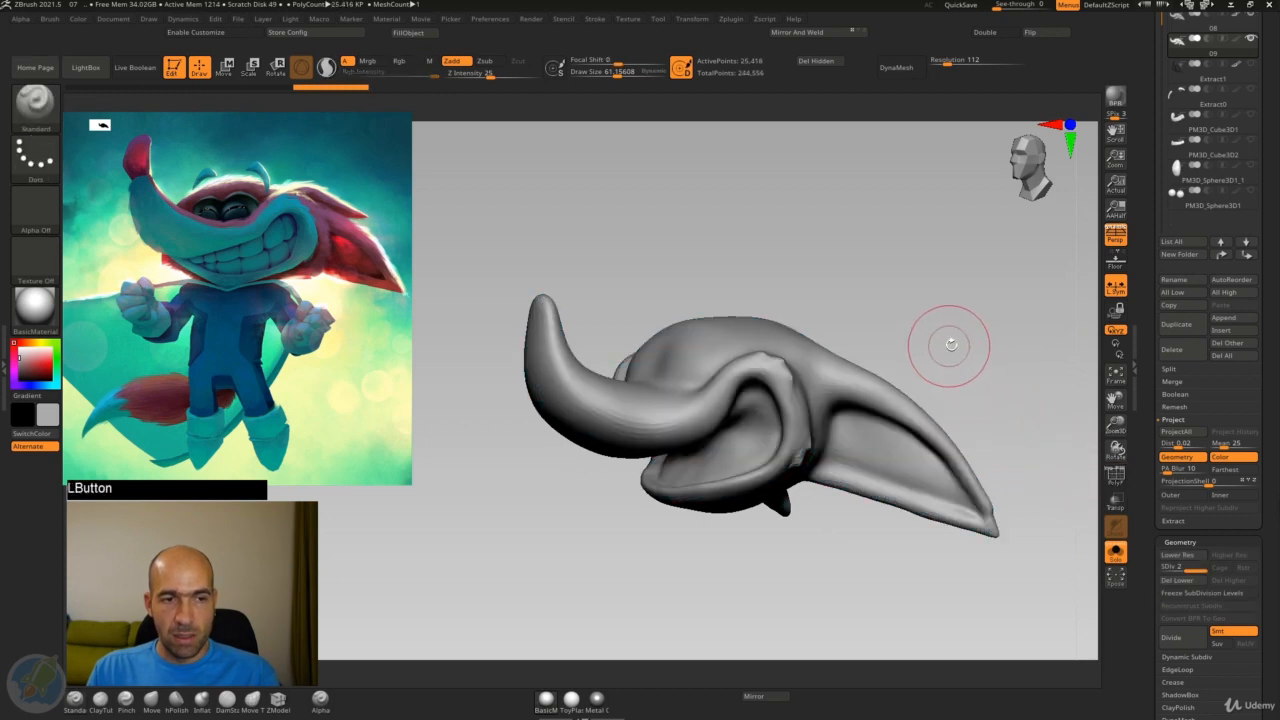
{"action": "key", "text": "shift+d"}
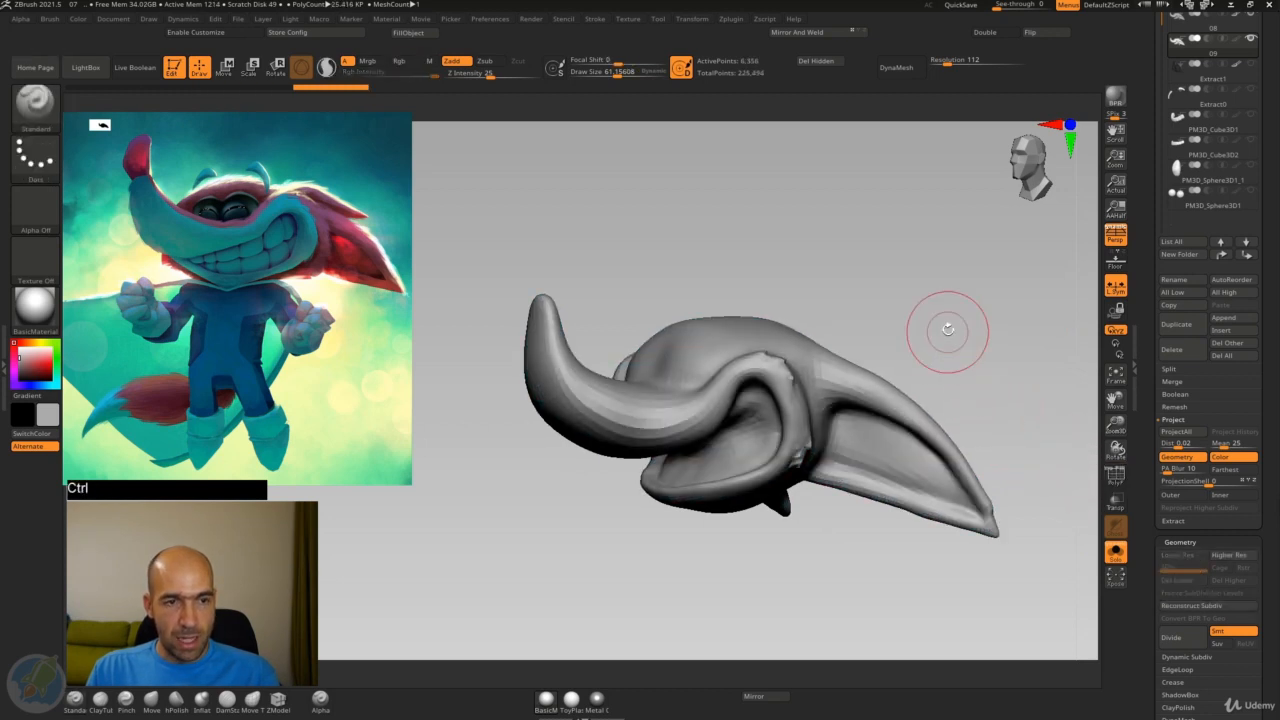
{"action": "key", "text": "ctrl"}
{"action": "key", "text": "d"}
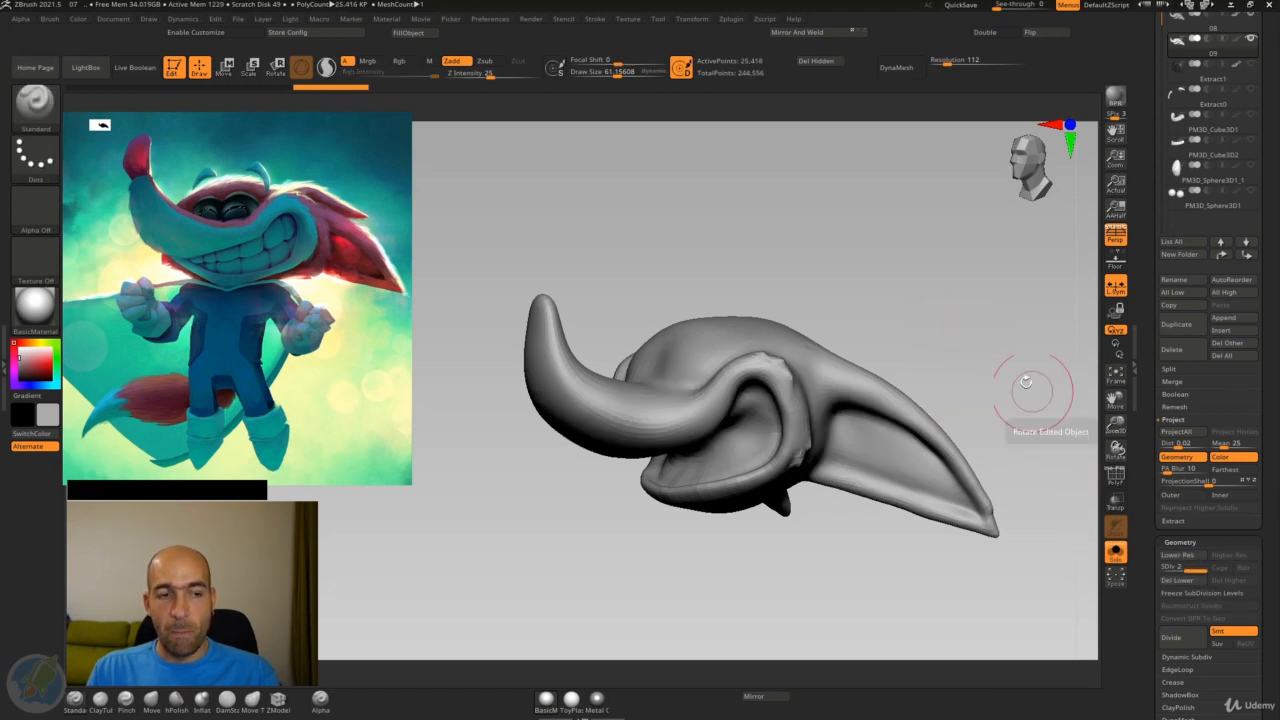
Project the original head's detail onto the remeshed copy with ProjectAll, always accepting the PolyPaint transfer
{"action": "left_click", "coordinate": [1182, 436]}
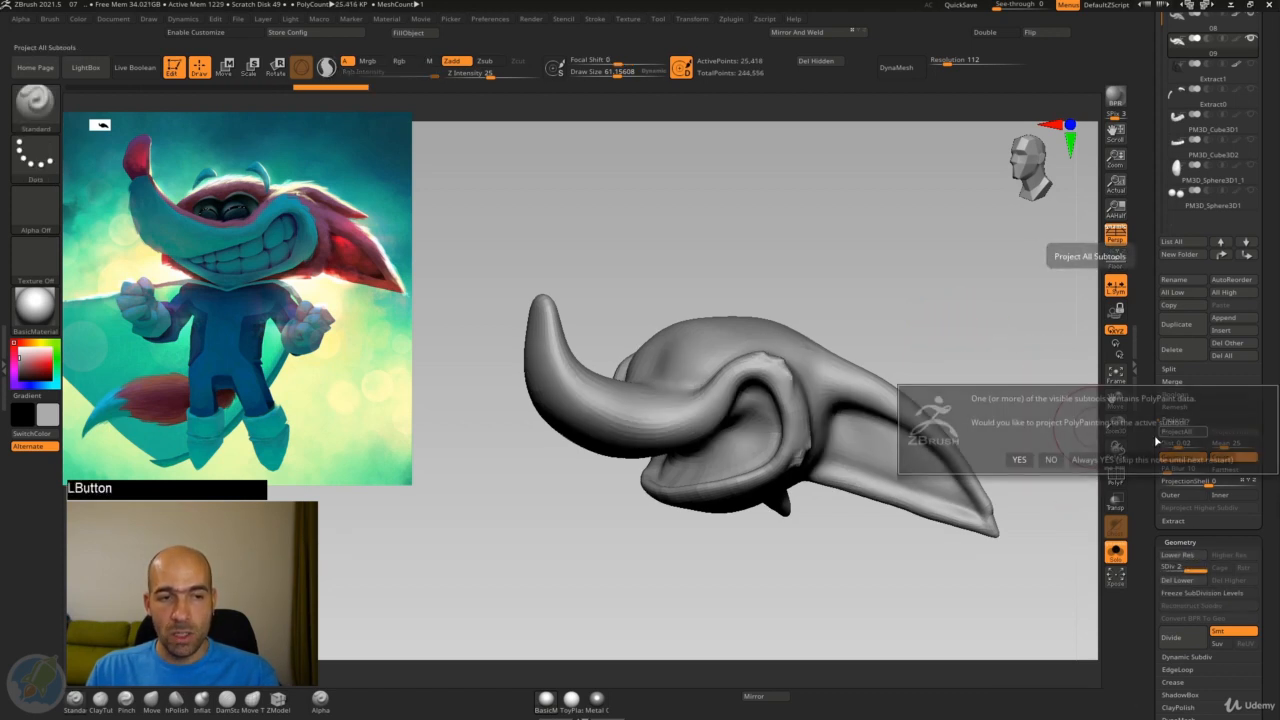
{"action": "left_click", "coordinate": [1112, 459]}
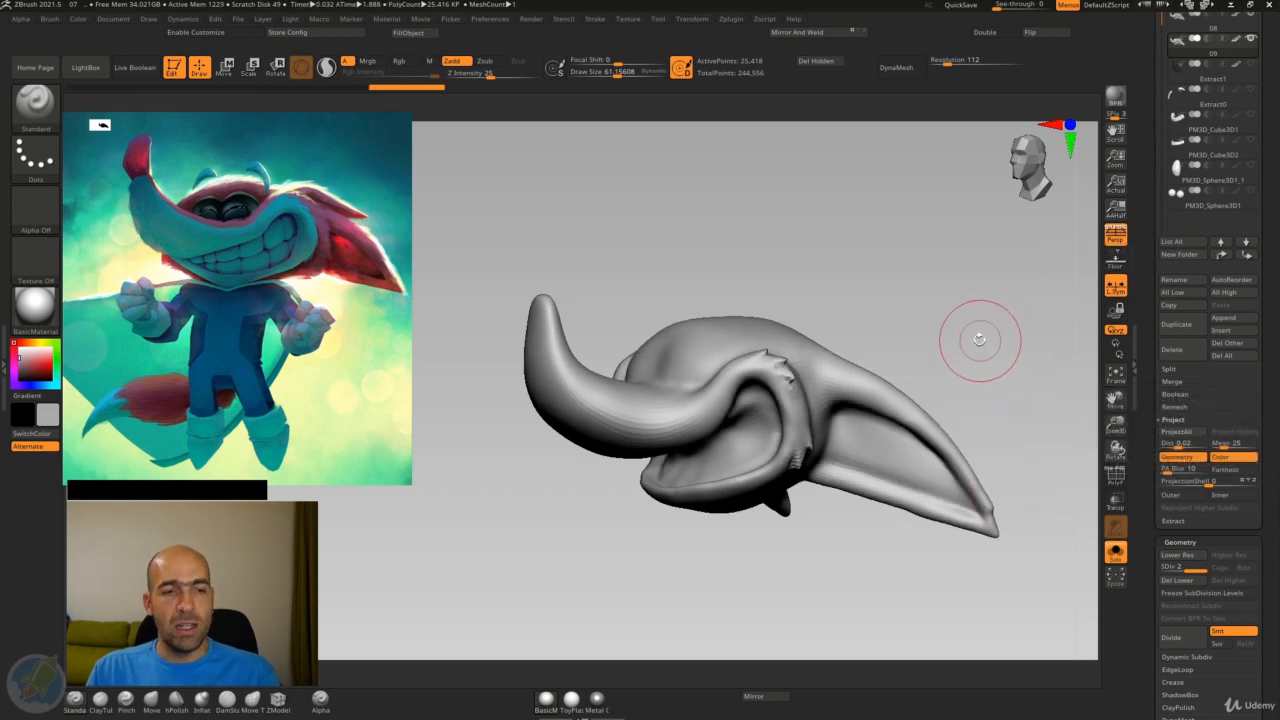
{"action": "left_click_drag", "start_coordinate": [979, 339], "coordinate": [980, 337]}
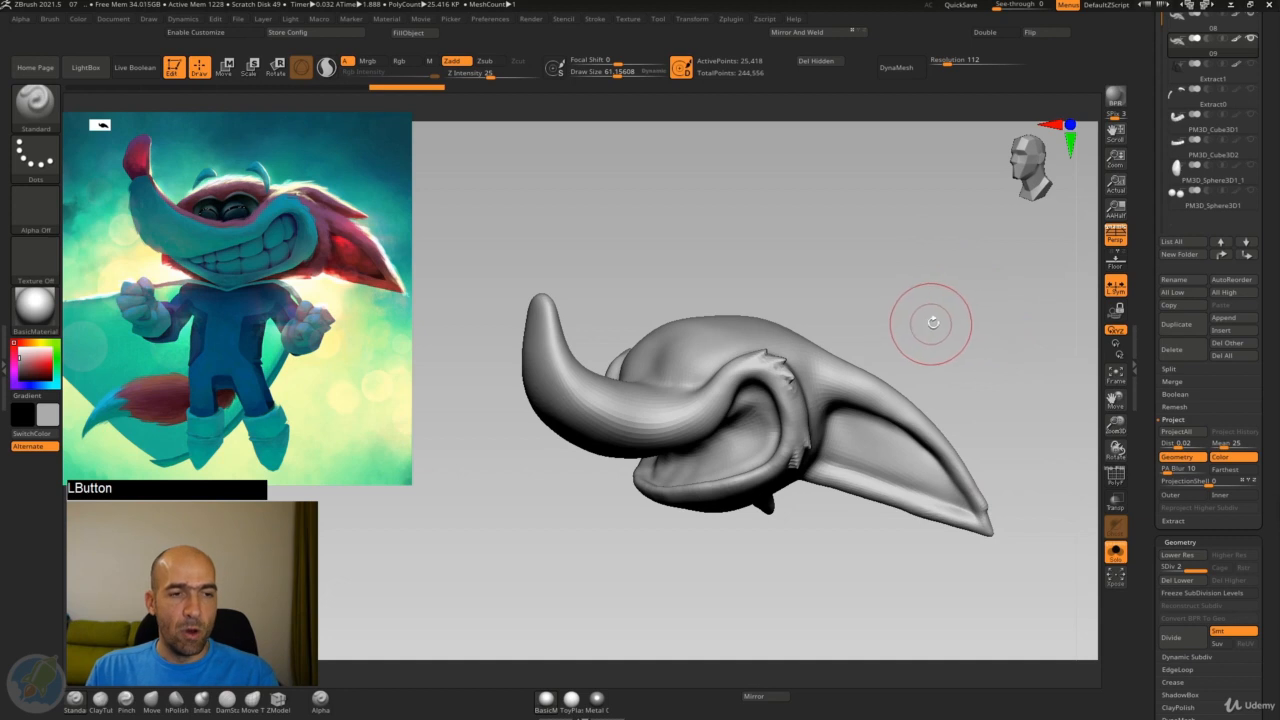
Divide the remeshed head to subdivision level 3 and project the original head's detail onto it again
{"action": "key", "text": "ctrl"}
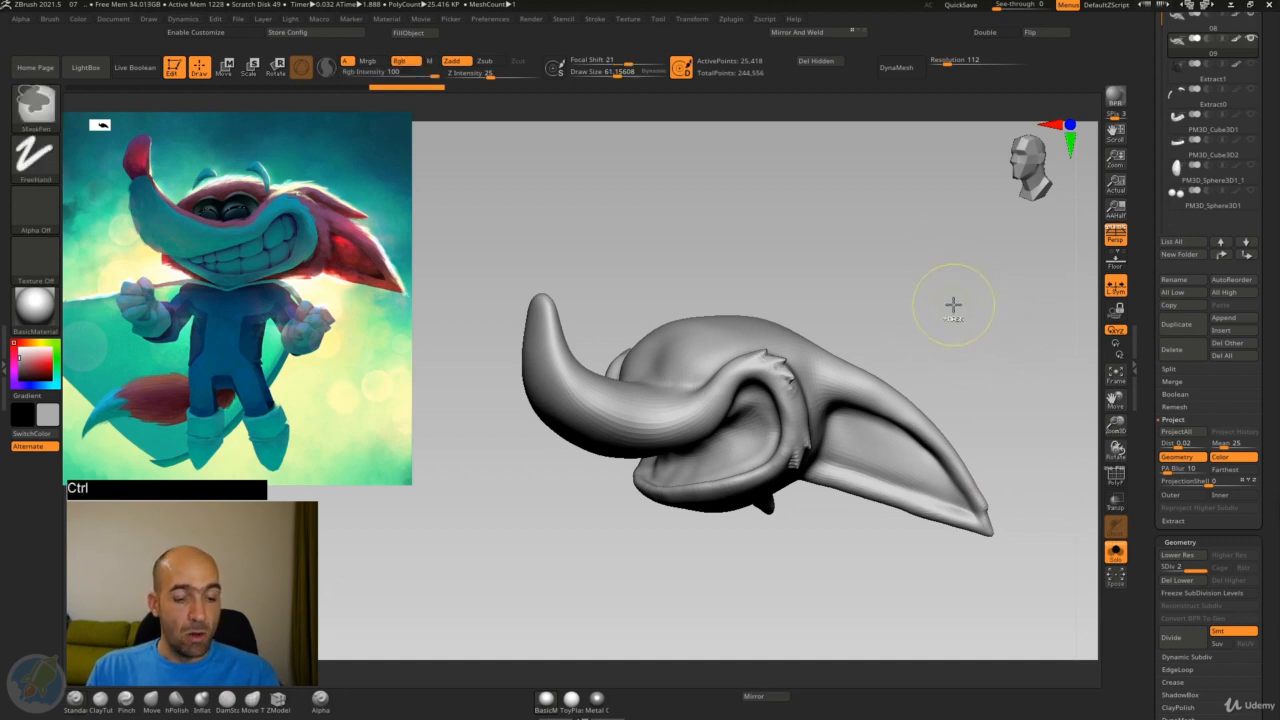
{"action": "key", "text": "d"}
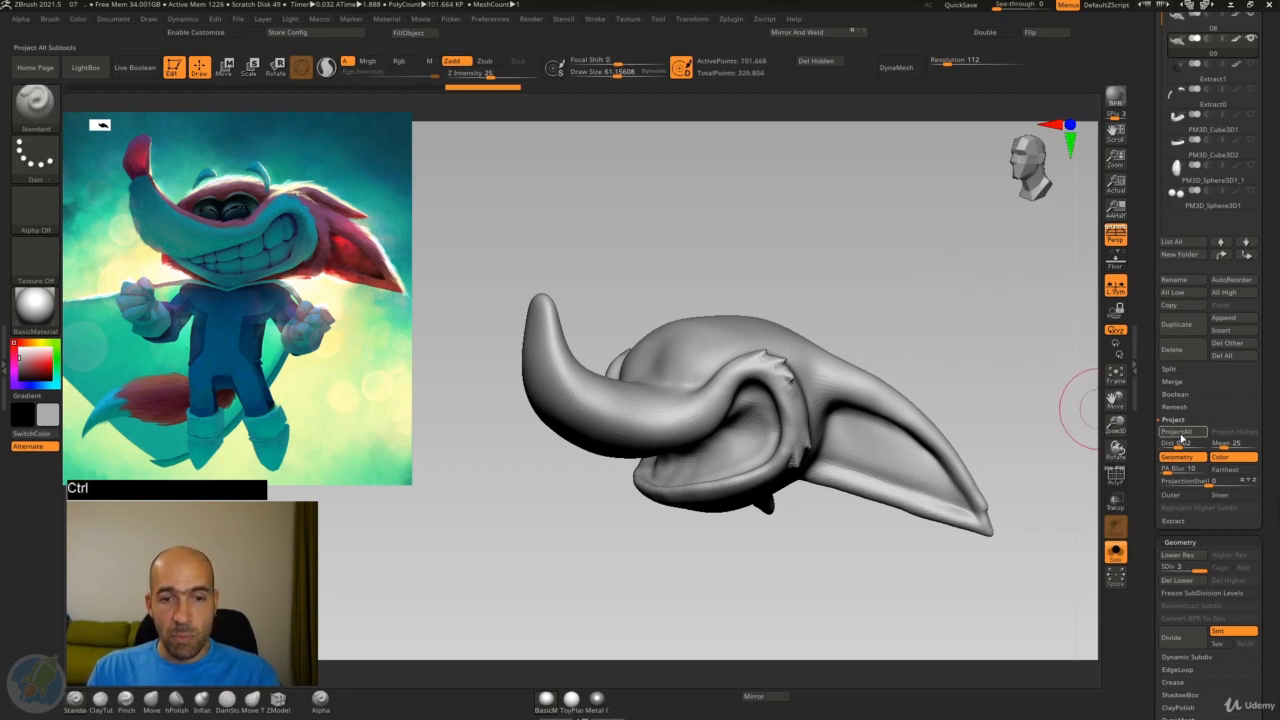
{"action": "left_click", "coordinate": [1180, 435]}
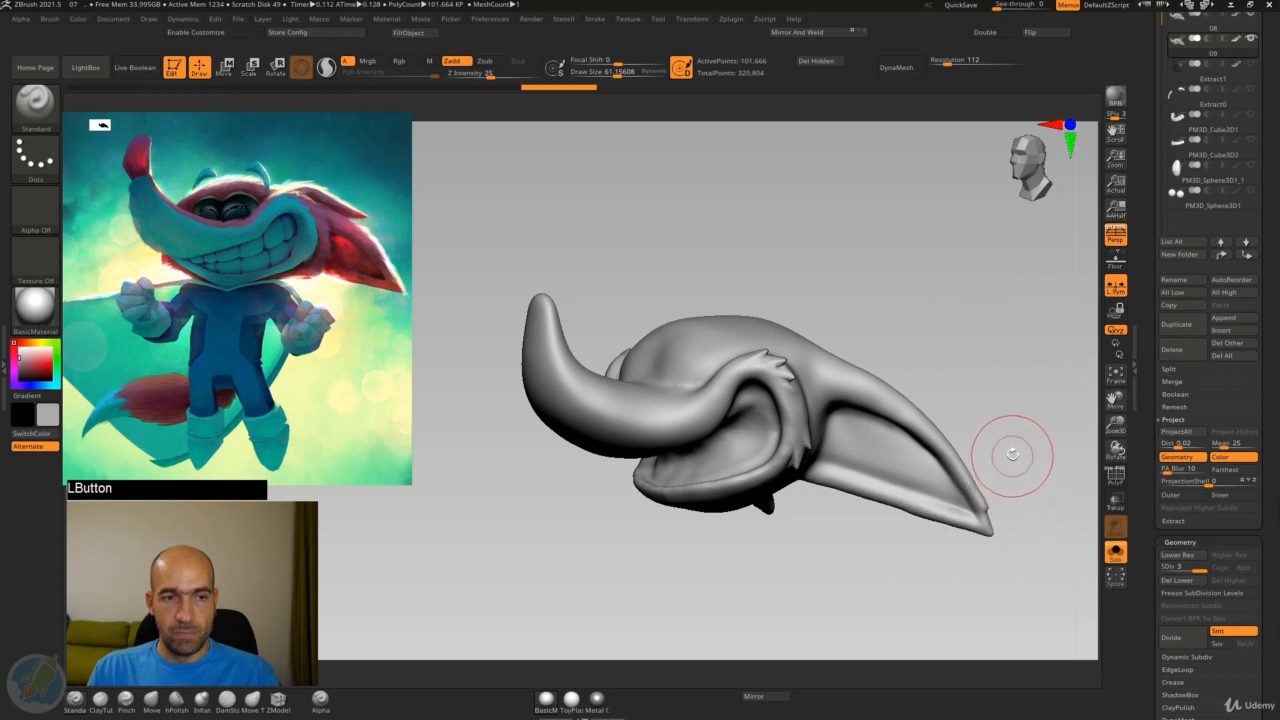
Smooth the head surface around the cheek, mouth opening and lower lip at a draw size of about 61
{"action": "mouse_move", "coordinate": [988, 380]}
{"action": "left_mouse_down"}
{"action": "mouse_move", "coordinate": [980, 414]}
{"action": "mouse_move", "coordinate": [882, 371]}
{"action": "left_mouse_up"}
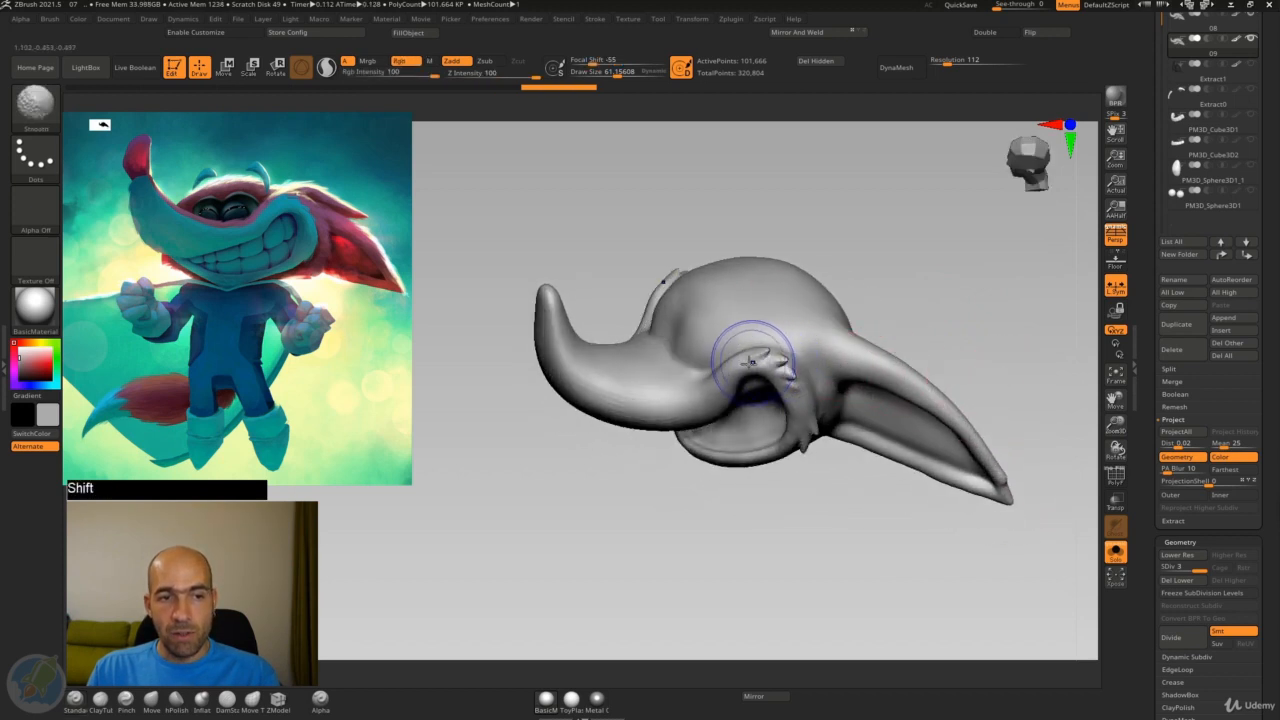
{"action": "mouse_move", "coordinate": [749, 349]}
{"action": "left_mouse_down", "text": "shift"}
{"action": "mouse_move", "coordinate": [814, 449]}
{"action": "mouse_move", "coordinate": [815, 486]}
{"action": "mouse_move", "coordinate": [774, 520]}
{"action": "mouse_move", "coordinate": [775, 499]}
{"action": "left_mouse_up", "text": "shift"}
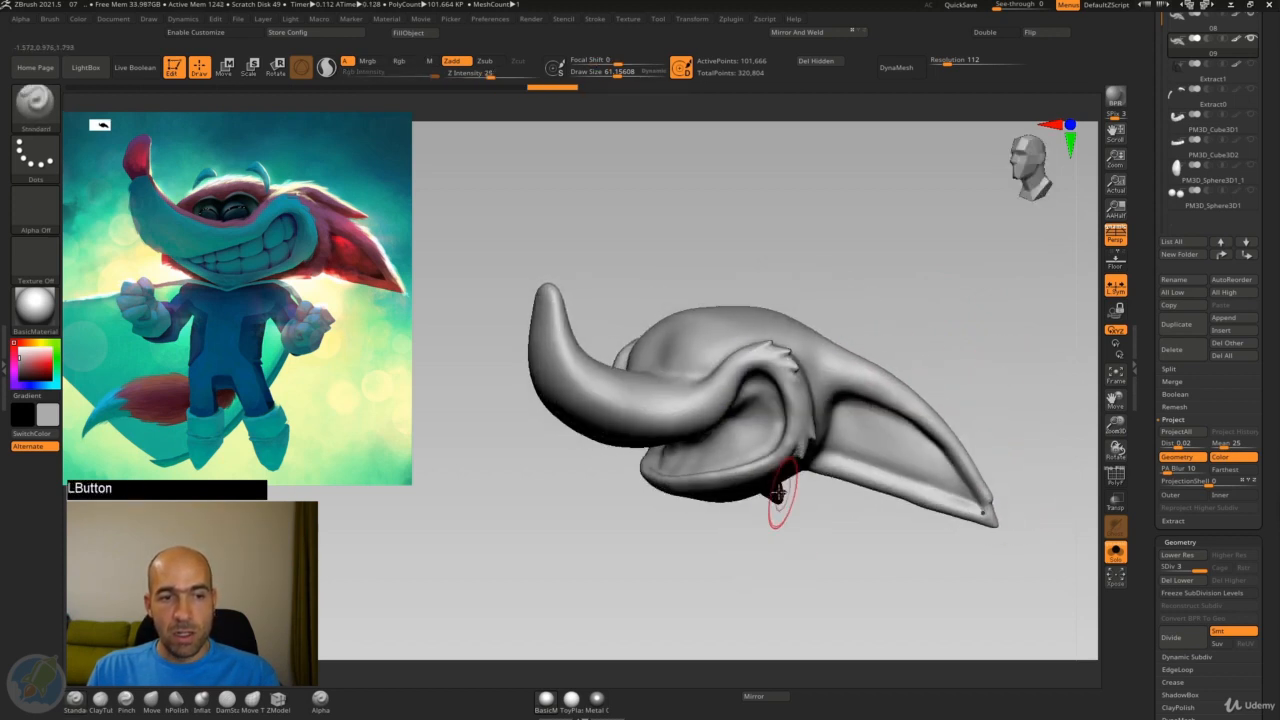
{"action": "left_click_drag", "start_coordinate": [778, 434], "coordinate": [700, 474], "text": "shift"}
{"action": "left_click_drag", "start_coordinate": [735, 463], "coordinate": [666, 475], "text": "shift"}
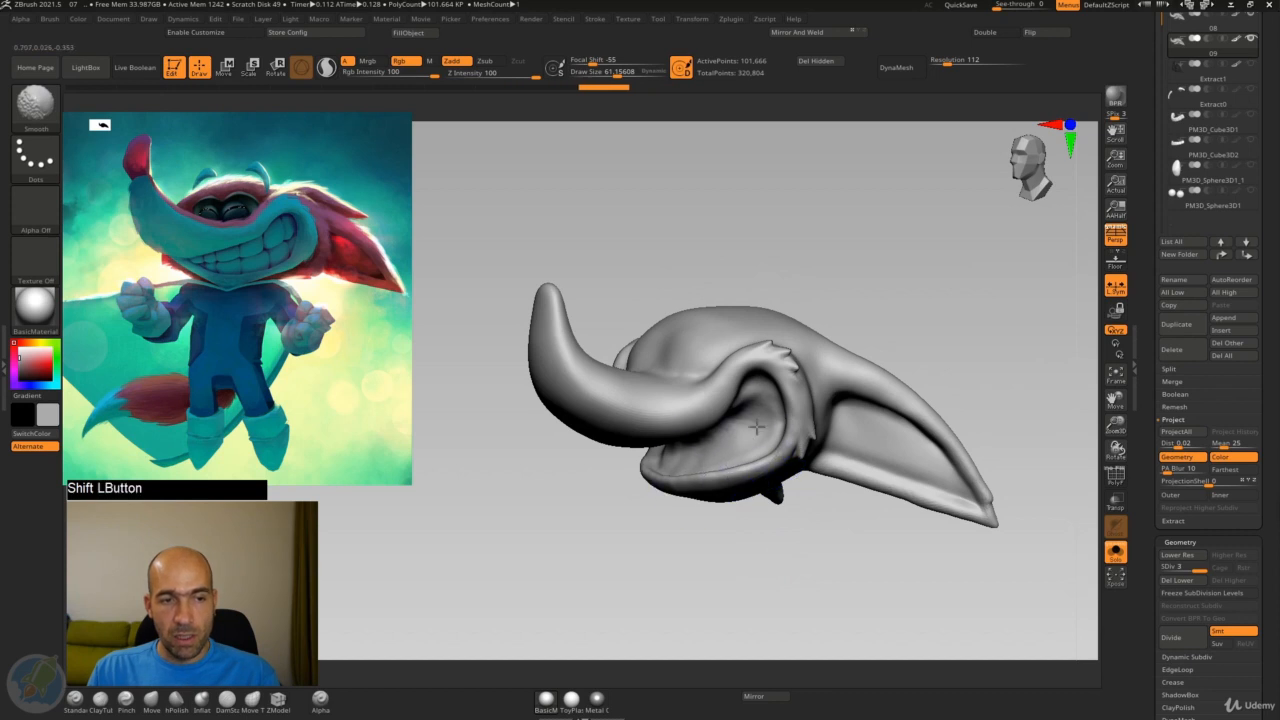
Smooth the inner surface and rim of the ear with the Smooth brush
{"action": "left_click_drag", "start_coordinate": [877, 386], "coordinate": [875, 360], "text": "shift"}
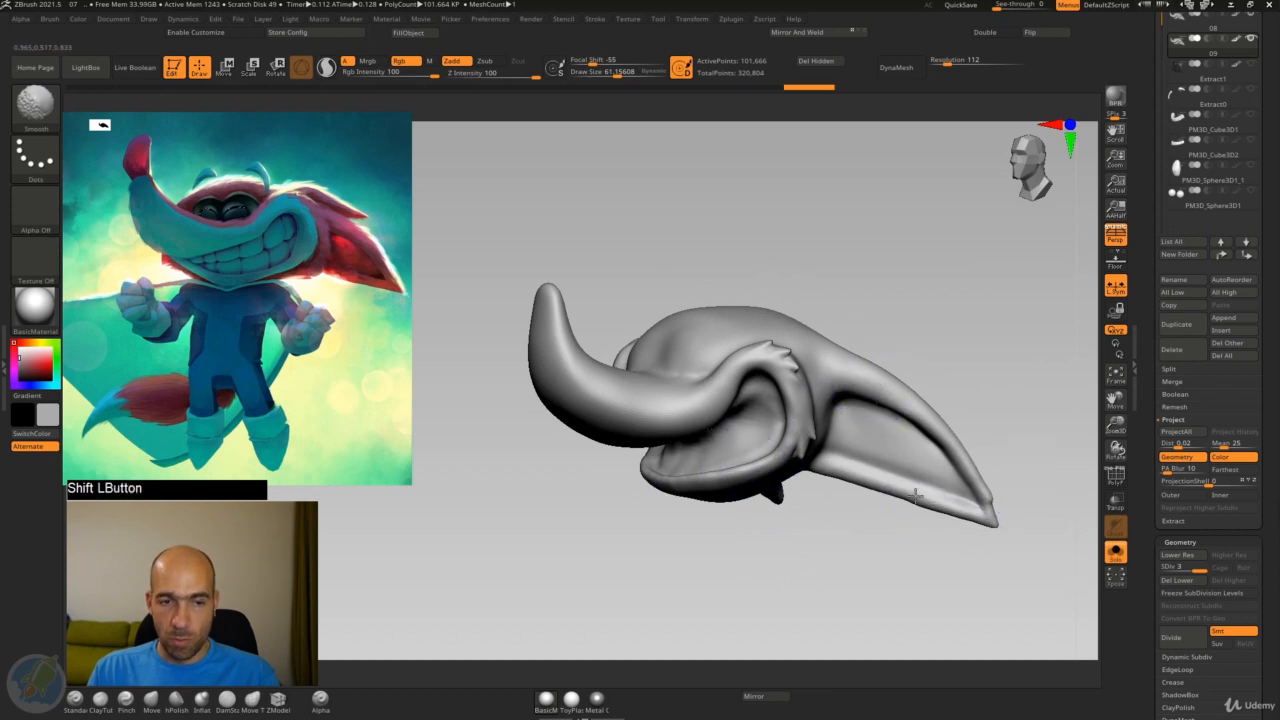
{"action": "left_click_drag", "start_coordinate": [948, 518], "coordinate": [908, 503], "text": "shift"}
{"action": "left_click_drag", "start_coordinate": [897, 446], "coordinate": [868, 422], "text": "shift"}
{"action": "left_click_drag", "start_coordinate": [838, 272], "coordinate": [752, 290], "text": "shift"}
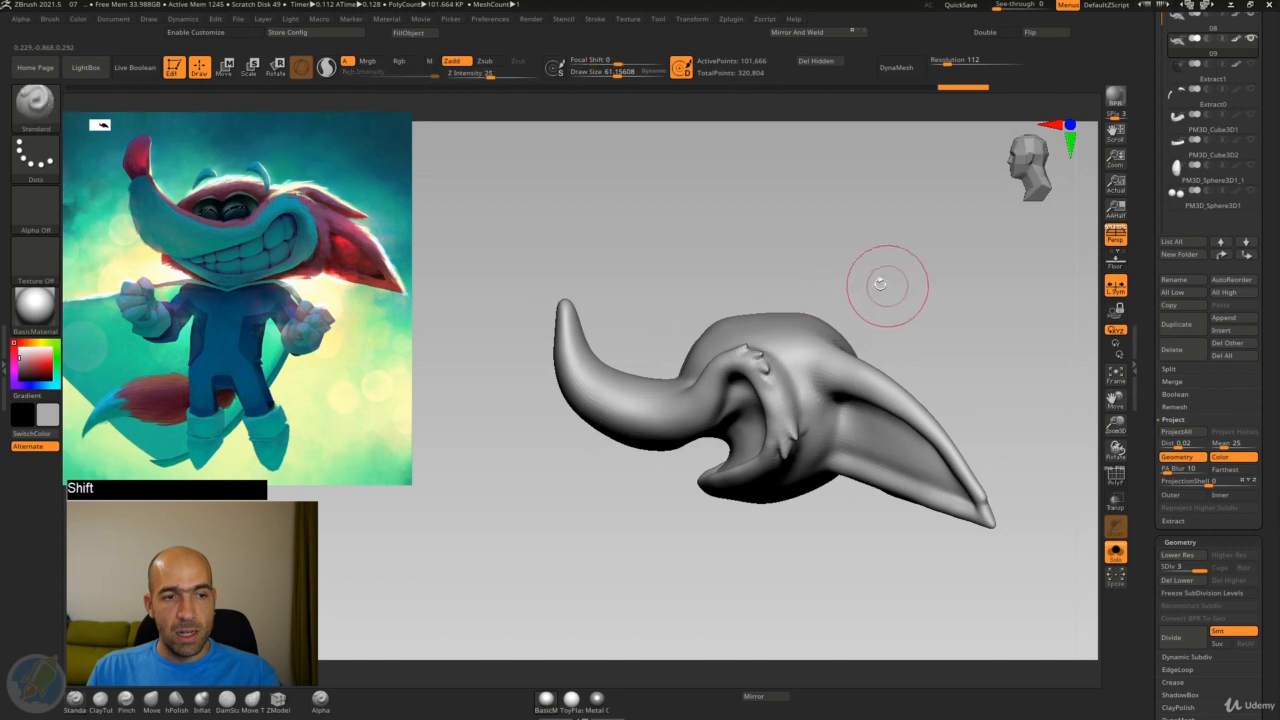
Smooth the back of the head and the outer side of the ears
{"action": "left_click_drag", "start_coordinate": [884, 283], "coordinate": [722, 335]}
{"action": "mouse_move", "coordinate": [910, 345]}
{"action": "left_mouse_down", "text": "shift"}
{"action": "mouse_move", "coordinate": [943, 354]}
{"action": "mouse_move", "coordinate": [965, 340]}
{"action": "left_mouse_up", "text": "shift"}
{"action": "mouse_move", "coordinate": [1057, 389]}
{"action": "left_mouse_down"}
{"action": "mouse_move", "coordinate": [1015, 348]}
{"action": "mouse_move", "coordinate": [1014, 361]}
{"action": "left_mouse_up"}
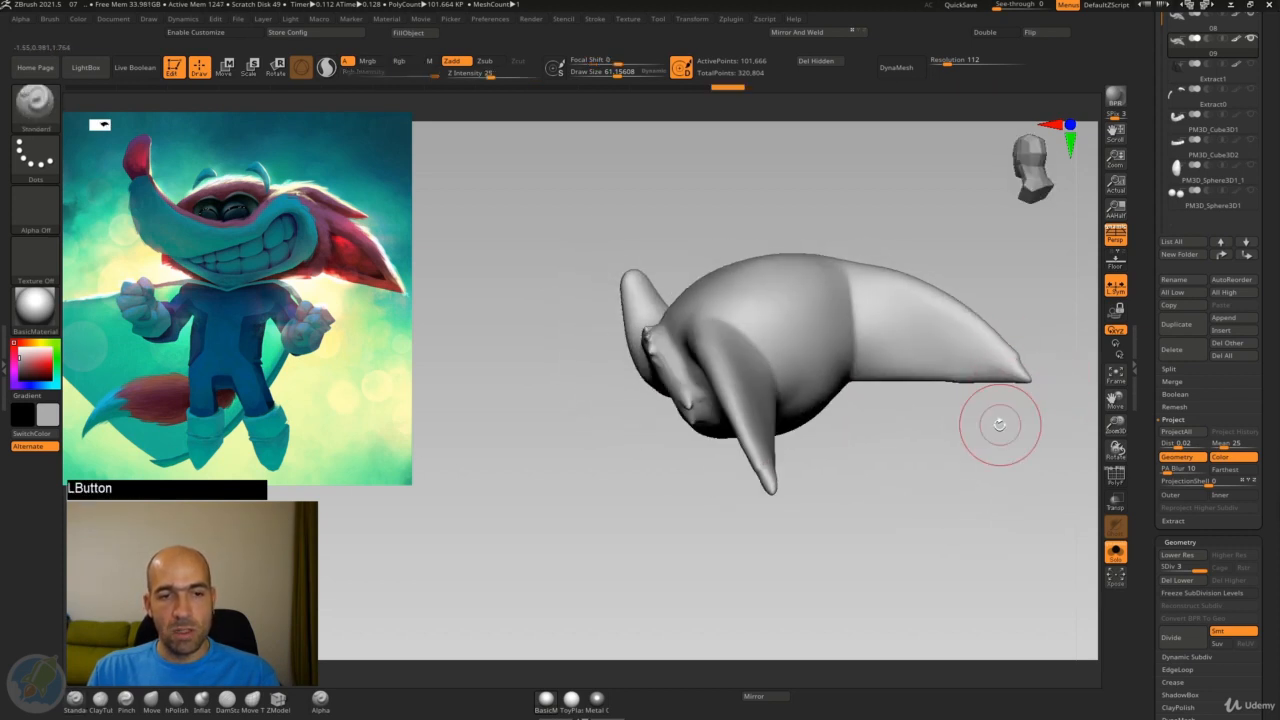
{"action": "left_click_drag", "start_coordinate": [1000, 428], "coordinate": [954, 485], "text": "alt"}
{"action": "left_click_drag", "start_coordinate": [636, 430], "coordinate": [624, 421], "text": "shift"}
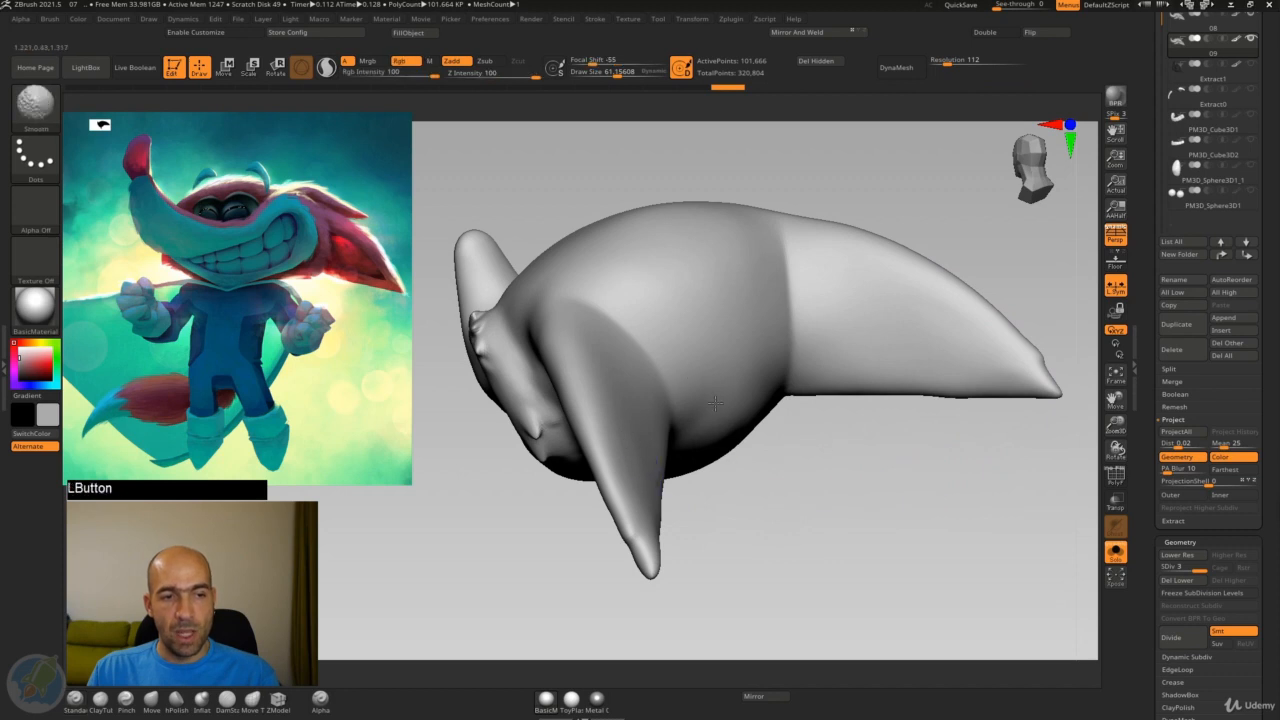
Smooth the back of the head and permanently delete the duplicate head subtool 08
{"action": "left_click_drag", "start_coordinate": [626, 278], "coordinate": [574, 246], "text": "shift"}
{"action": "mouse_move", "coordinate": [872, 200]}
{"action": "left_mouse_down"}
{"action": "mouse_move", "coordinate": [803, 193]}
{"action": "mouse_move", "coordinate": [726, 248]}
{"action": "mouse_move", "coordinate": [884, 270]}
{"action": "mouse_move", "coordinate": [855, 263]}
{"action": "left_mouse_up"}
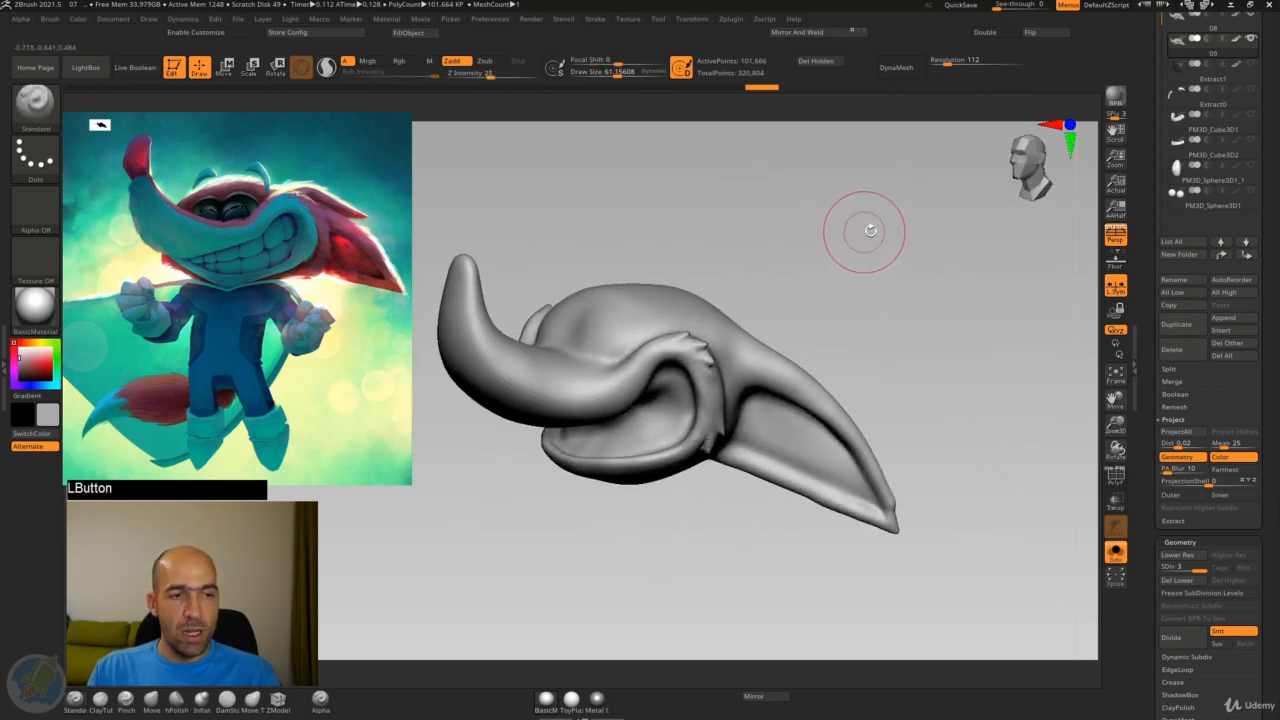
{"action": "left_click_drag", "start_coordinate": [1147, 198], "coordinate": [1148, 386]}
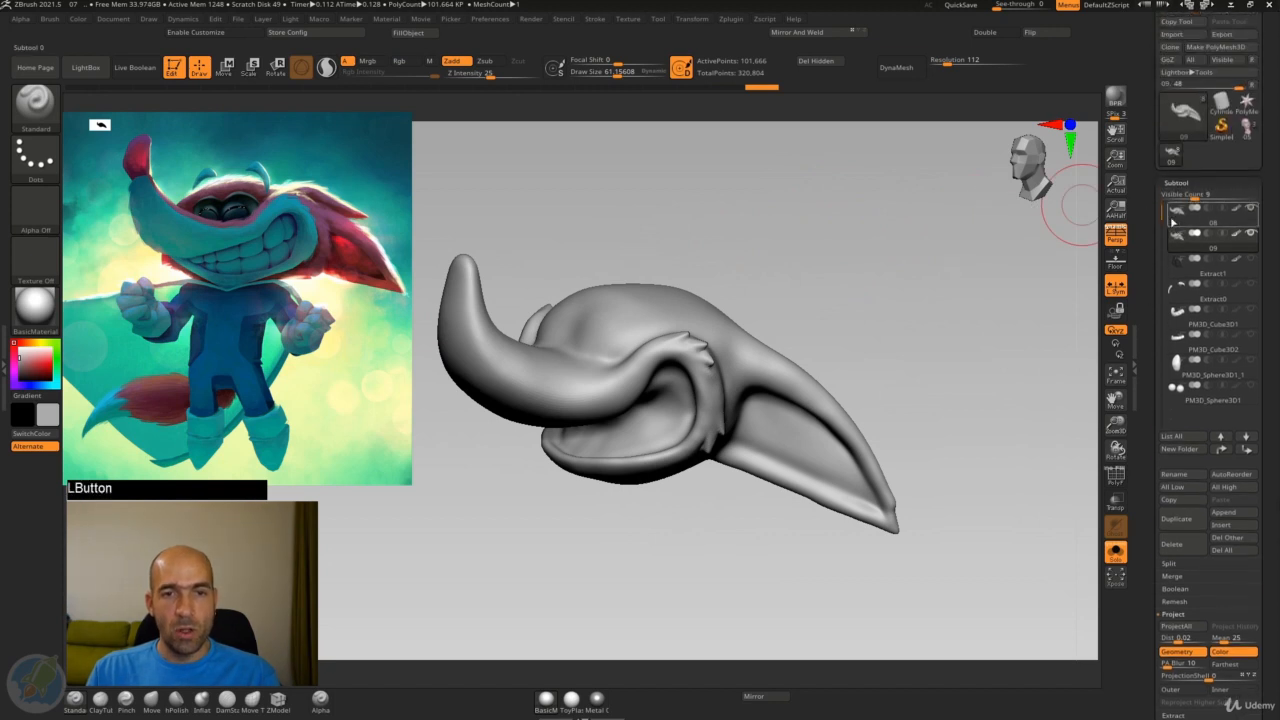
{"action": "left_click", "coordinate": [1175, 211]}
{"action": "left_click", "coordinate": [1175, 543]}
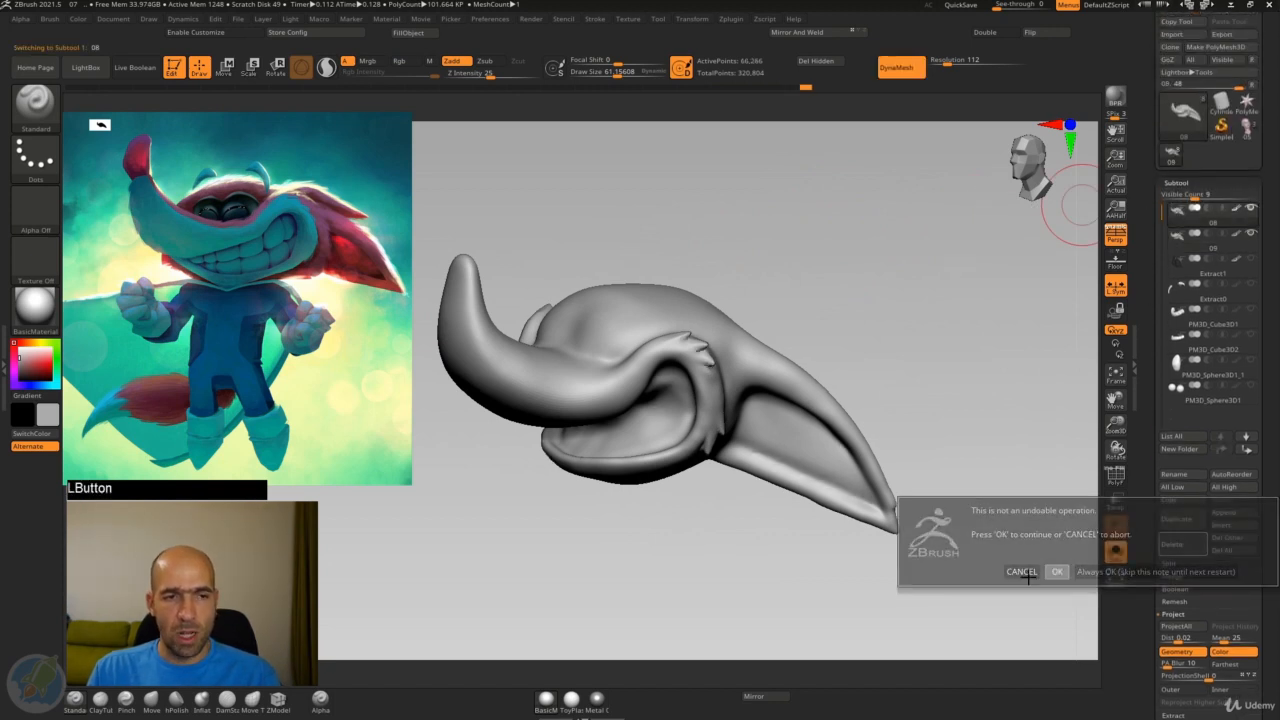
{"action": "left_click", "coordinate": [1051, 569]}
Switch the head mesh between its subdivision levels and leave it at the lowest level
{"action": "mouse_move", "coordinate": [909, 531]}
{"action": "left_mouse_down", "text": "alt"}
{"action": "mouse_move", "coordinate": [1001, 398]}
{"action": "mouse_move", "coordinate": [951, 314]}
{"action": "mouse_move", "coordinate": [1023, 357]}
{"action": "mouse_move", "coordinate": [992, 330]}
{"action": "mouse_move", "coordinate": [997, 351]}
{"action": "mouse_move", "coordinate": [971, 292]}
{"action": "left_mouse_up", "text": "alt"}
{"action": "key", "text": "shift+d"}
{"action": "key", "text": "shift+d"}
{"action": "key", "text": "d"}
{"action": "key", "text": "d"}
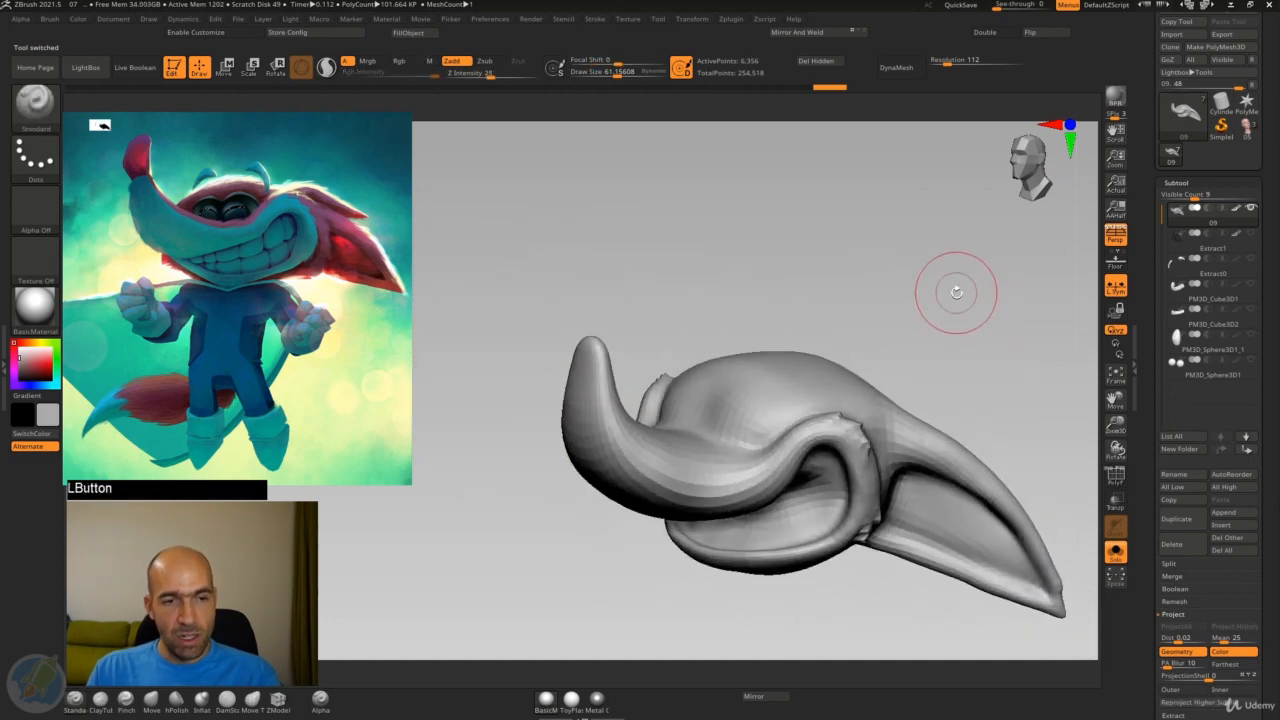
{"action": "key", "text": "shift"}
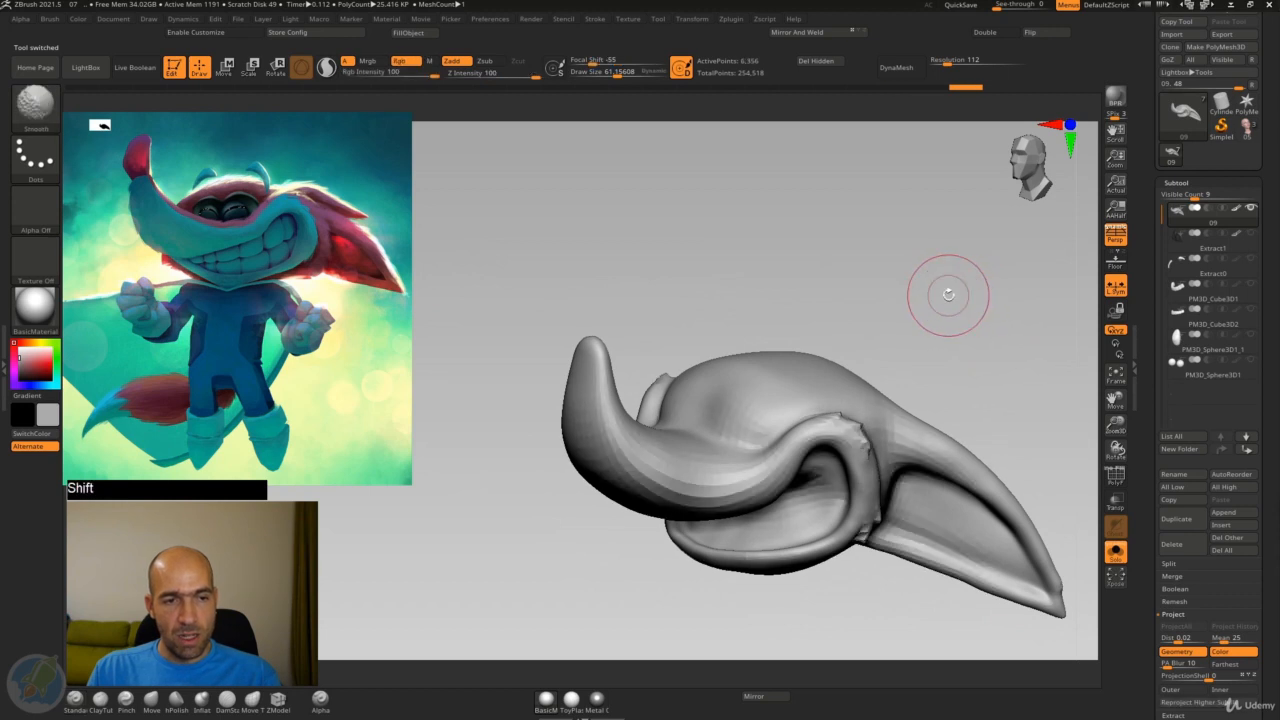
{"action": "key", "text": "shift"}
{"action": "key", "text": "shift+d"}
{"action": "key", "text": "shift+d"}
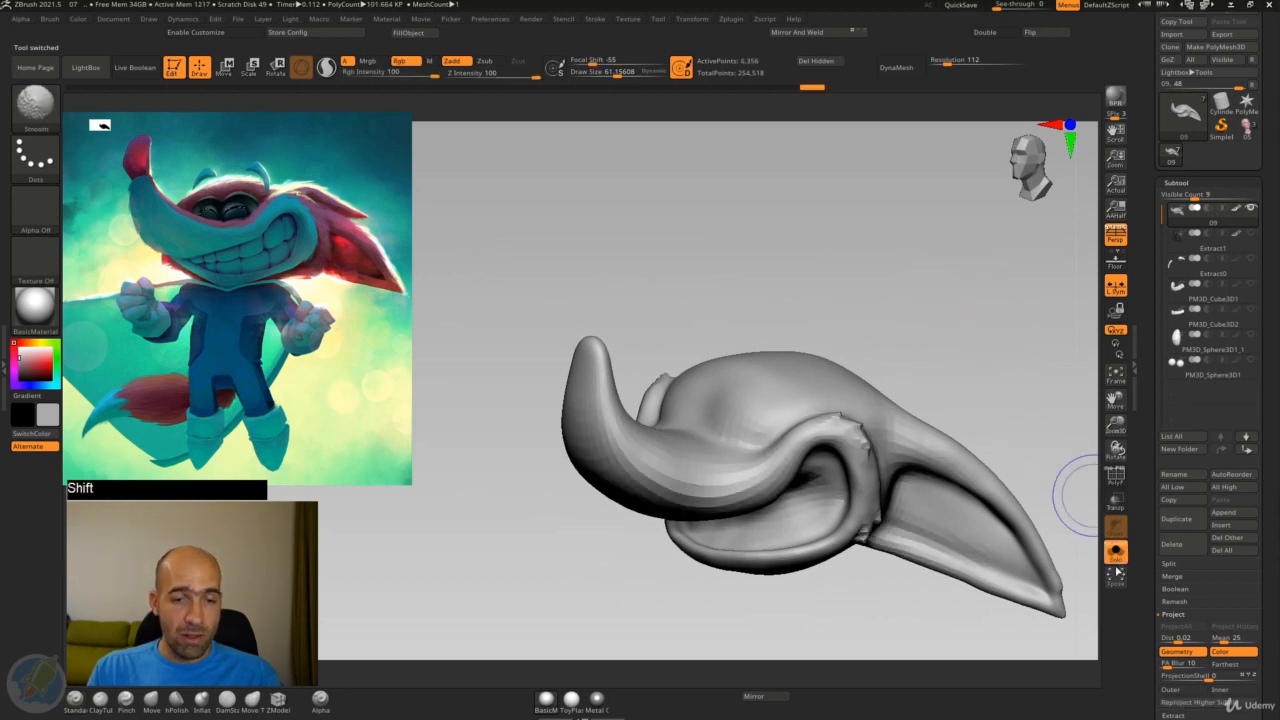
Turn off solo mode and show all of the head's subtools together
{"action": "left_click", "coordinate": [1115, 557]}
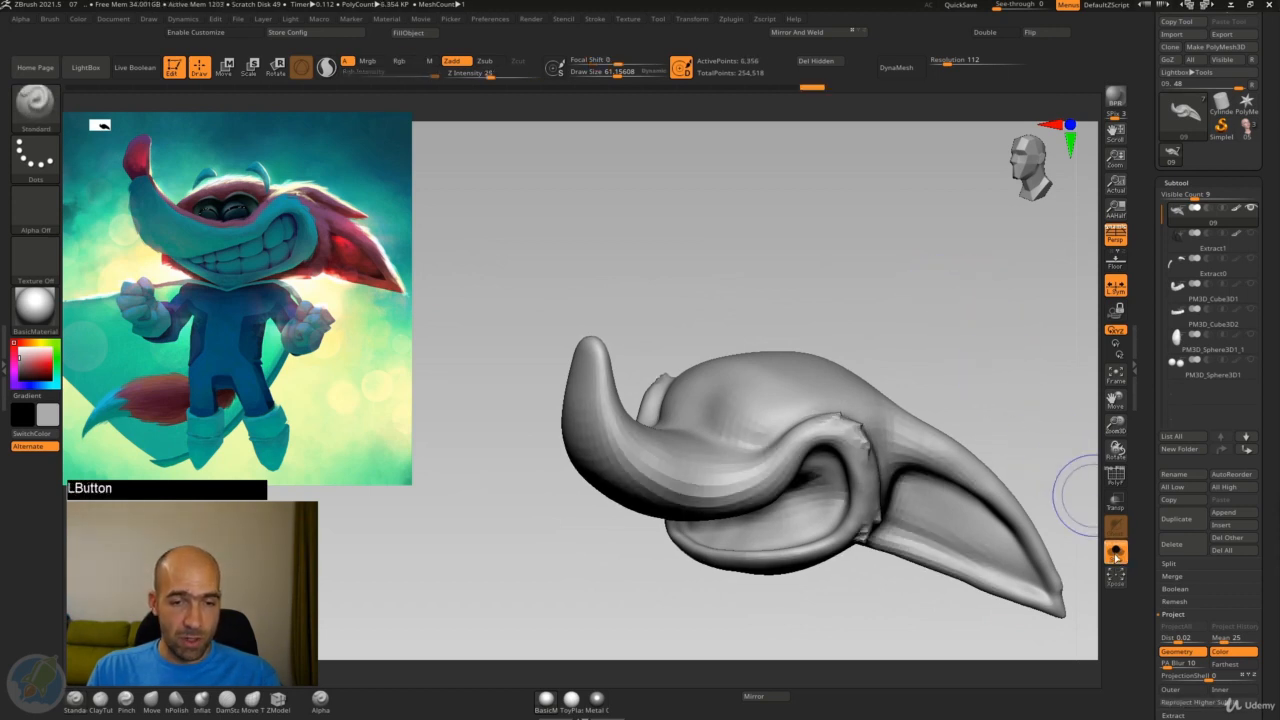
{"action": "left_click", "coordinate": [1251, 208], "text": "shift"}
{"action": "left_click_drag", "start_coordinate": [1000, 305], "coordinate": [1080, 225]}
Reshape the forehead around the eyes with the Move brush at a draw size of about 129
{"action": "key", "text": "4"}
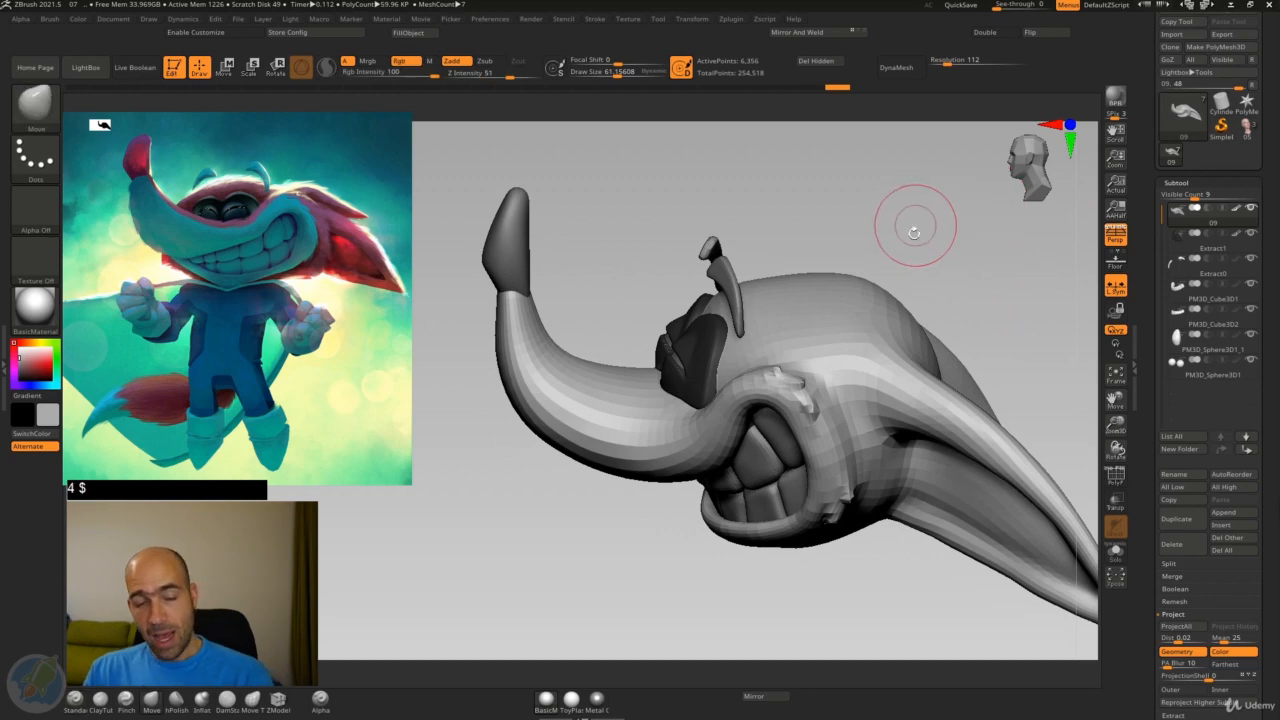
{"action": "left_click_drag", "start_coordinate": [800, 215], "coordinate": [751, 286]}
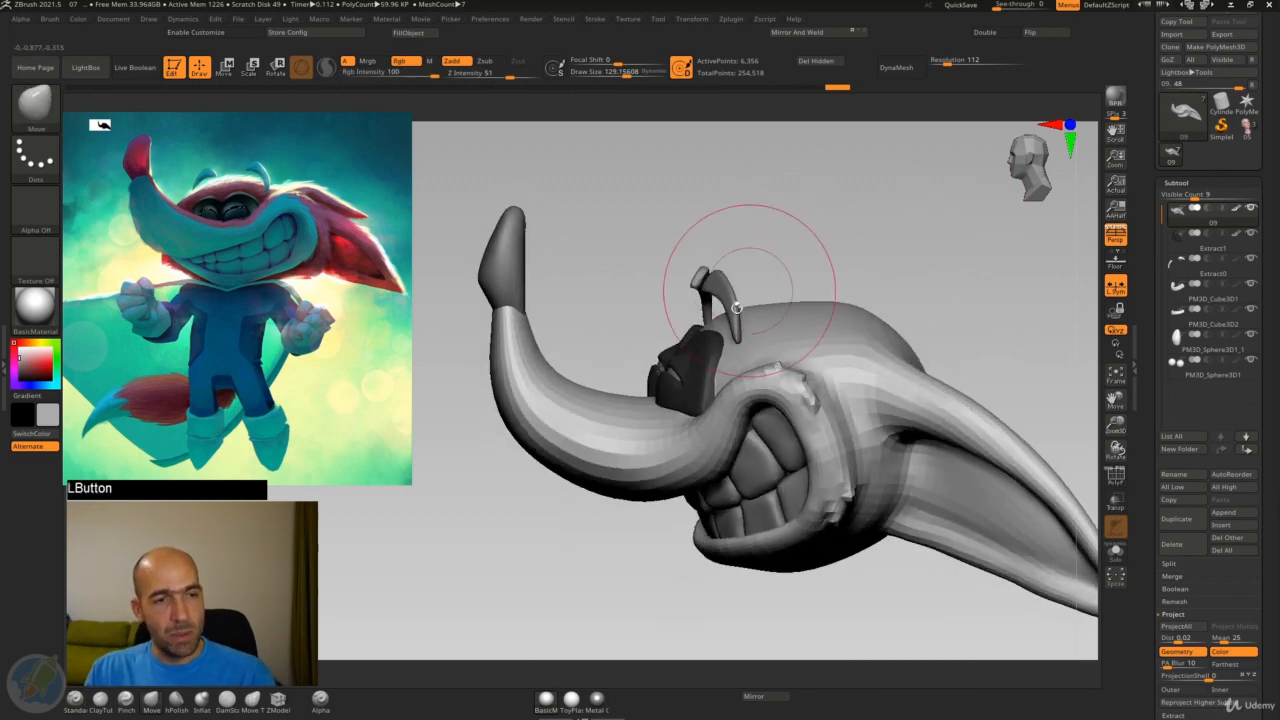
{"action": "left_click_drag", "start_coordinate": [790, 220], "coordinate": [820, 283]}
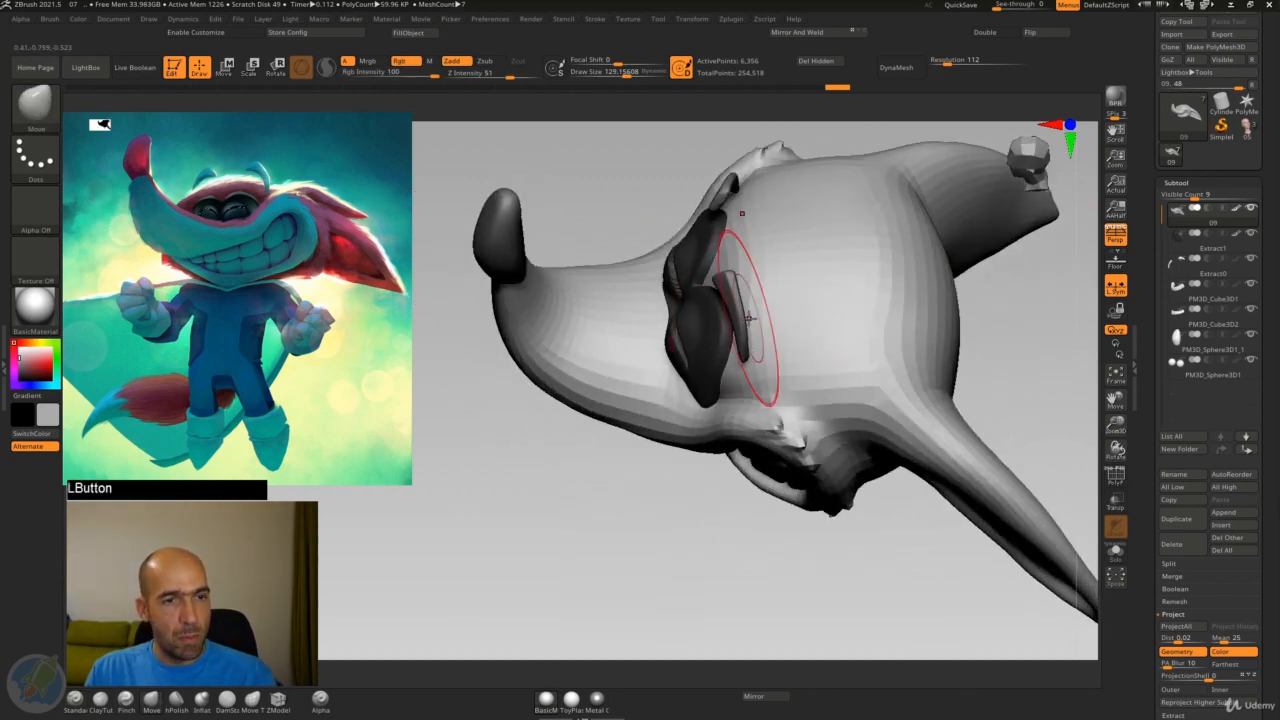
{"action": "left_click_drag", "start_coordinate": [731, 322], "coordinate": [742, 188]}
{"action": "left_click_drag", "start_coordinate": [661, 188], "coordinate": [718, 233]}
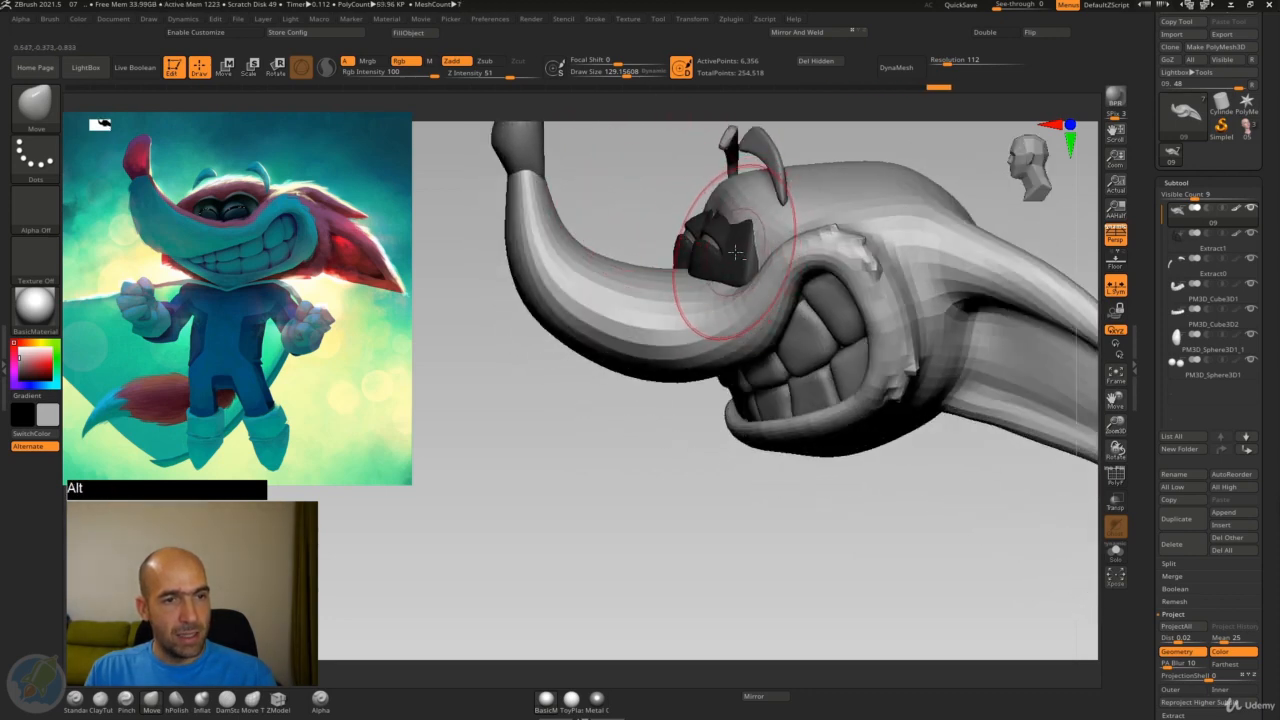
Select the Extract1 eye patches and reshape them with the Move brush to fit over the forehead
{"action": "left_click", "coordinate": [735, 253], "text": "alt"}
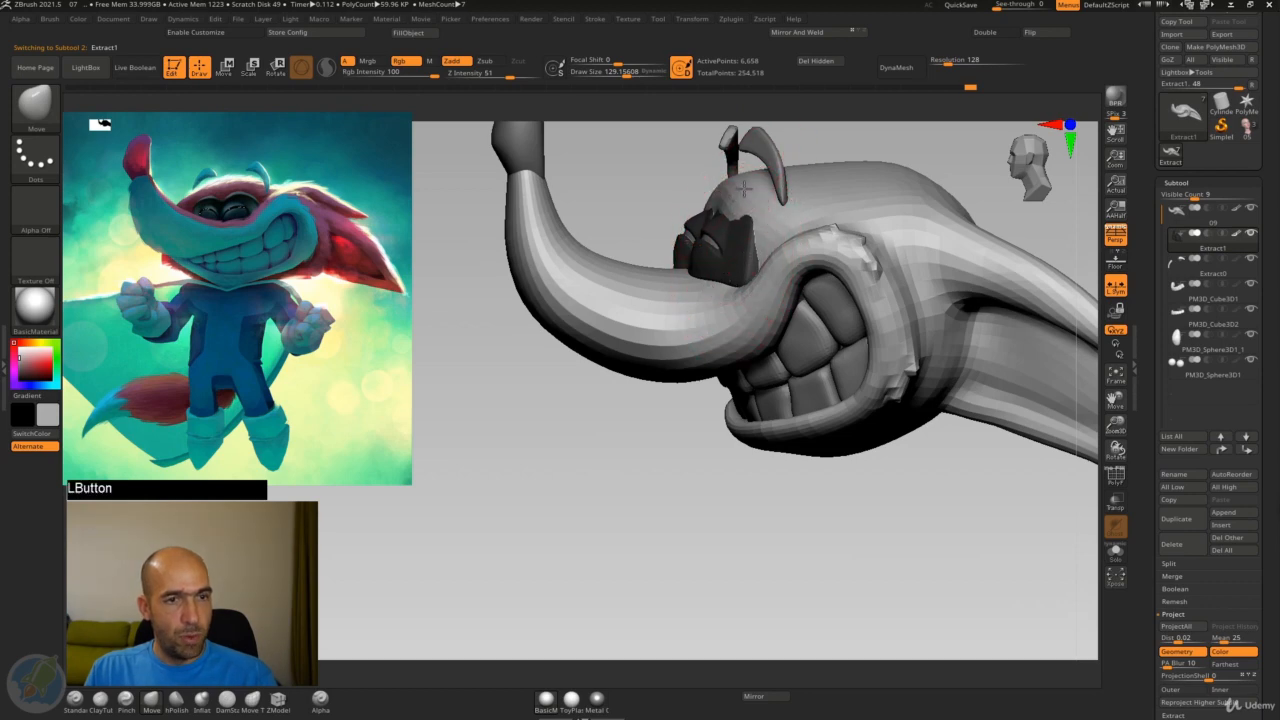
{"action": "left_click_drag", "start_coordinate": [636, 192], "coordinate": [713, 231]}
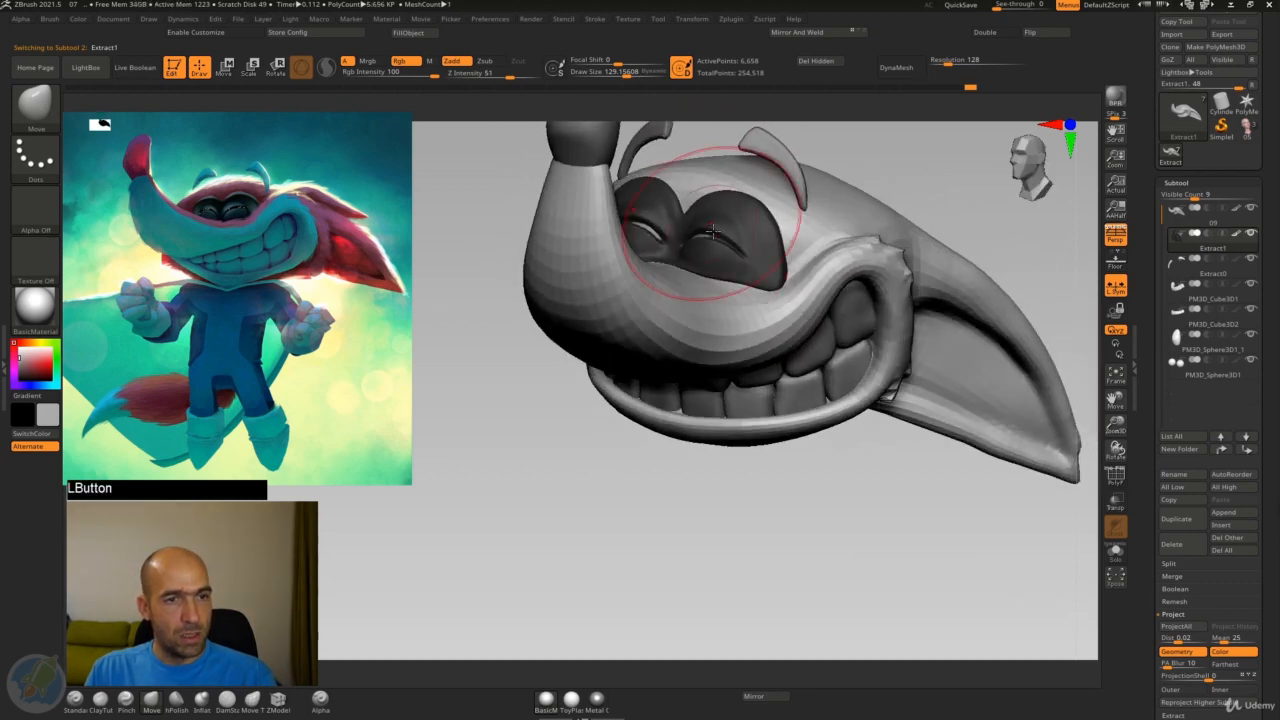
{"action": "left_click_drag", "start_coordinate": [722, 187], "coordinate": [807, 170]}
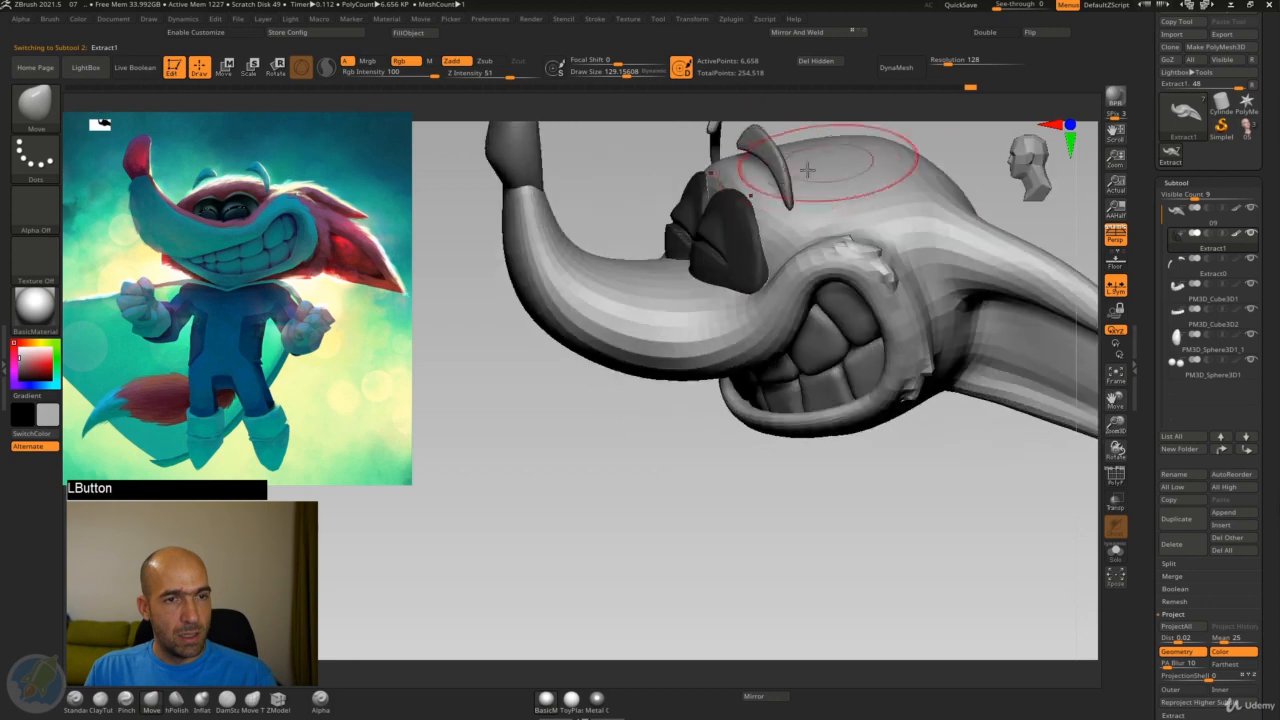
{"action": "left_click_drag", "start_coordinate": [698, 178], "coordinate": [815, 229]}
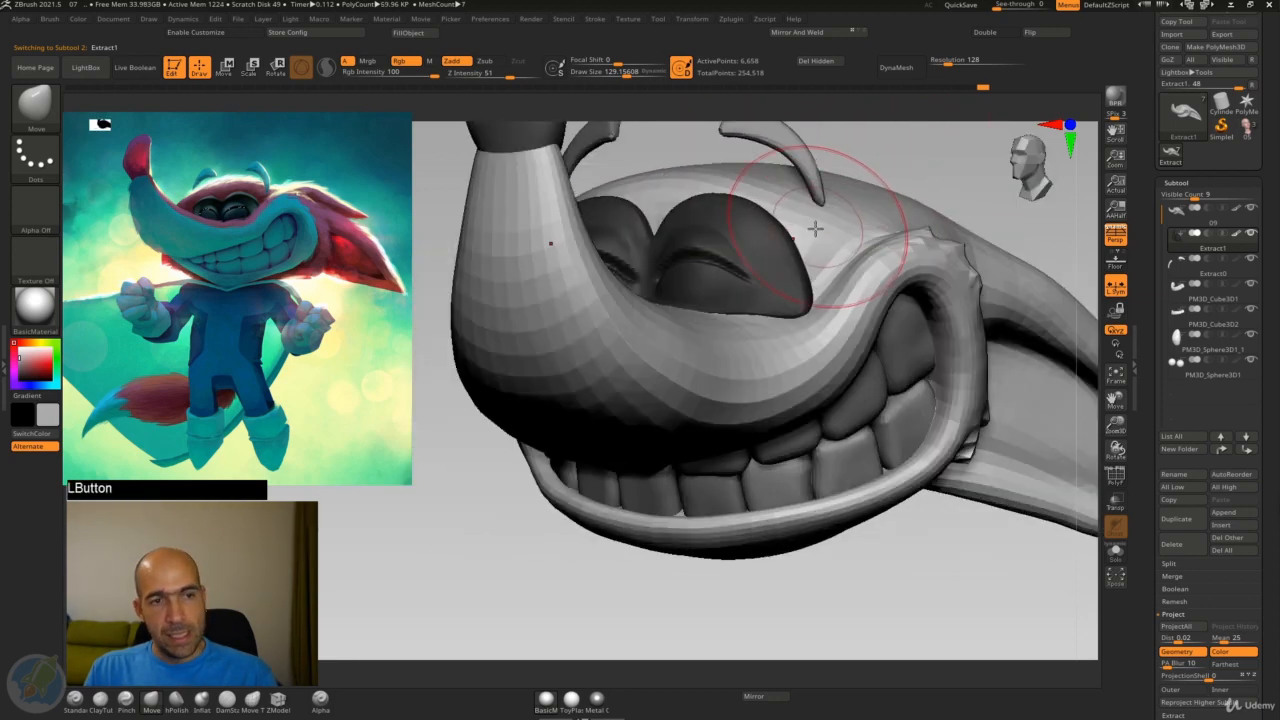
{"action": "left_click_drag", "start_coordinate": [754, 197], "coordinate": [803, 177]}
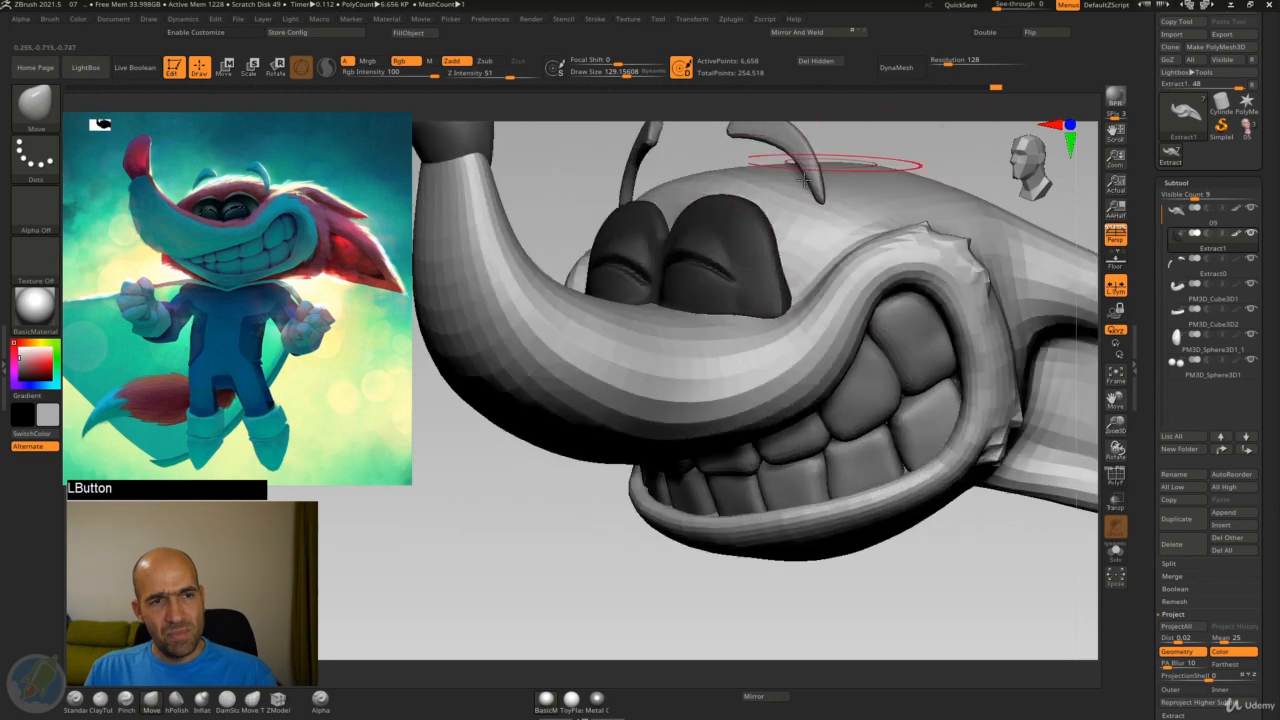
{"action": "left_click_drag", "start_coordinate": [905, 141], "coordinate": [765, 218]}
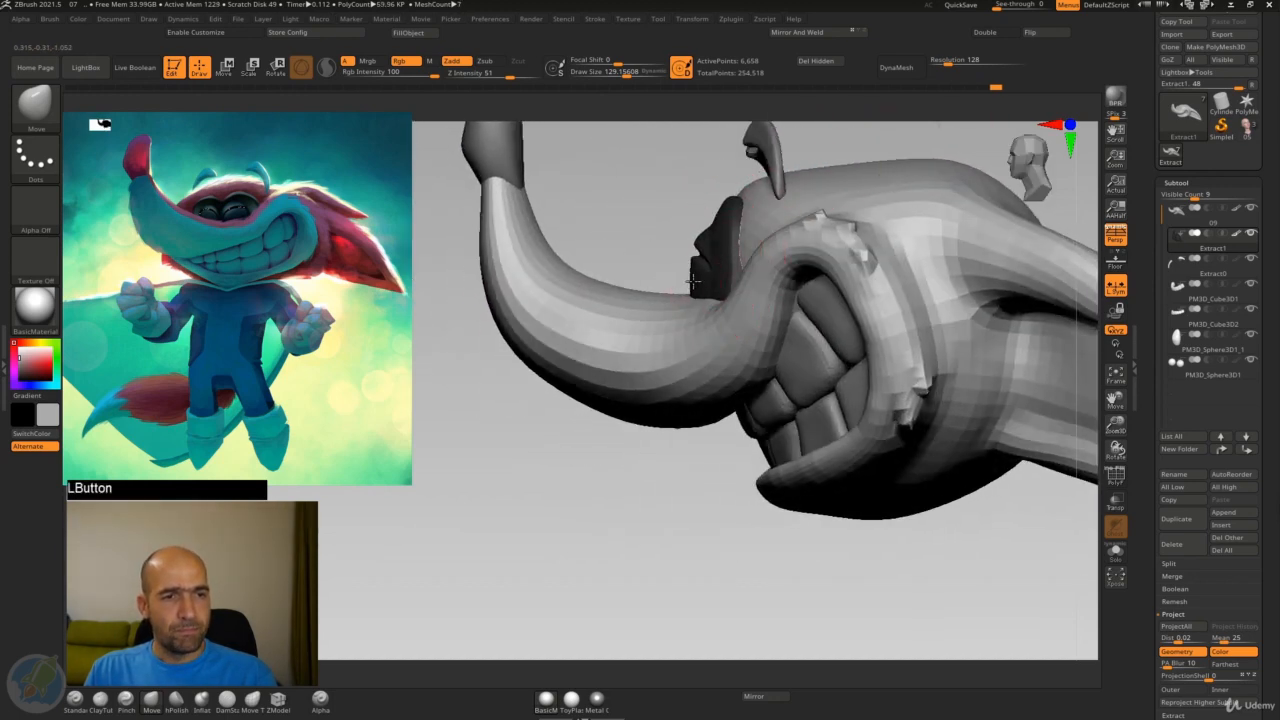
Reposition the PM3D_Sphere3D1 eyeballs along their depth axis inside the eye patches
{"action": "left_click_drag", "start_coordinate": [650, 255], "coordinate": [1065, 288]}
{"action": "key", "text": "w"}
{"action": "left_click_drag", "start_coordinate": [743, 543], "coordinate": [762, 597]}
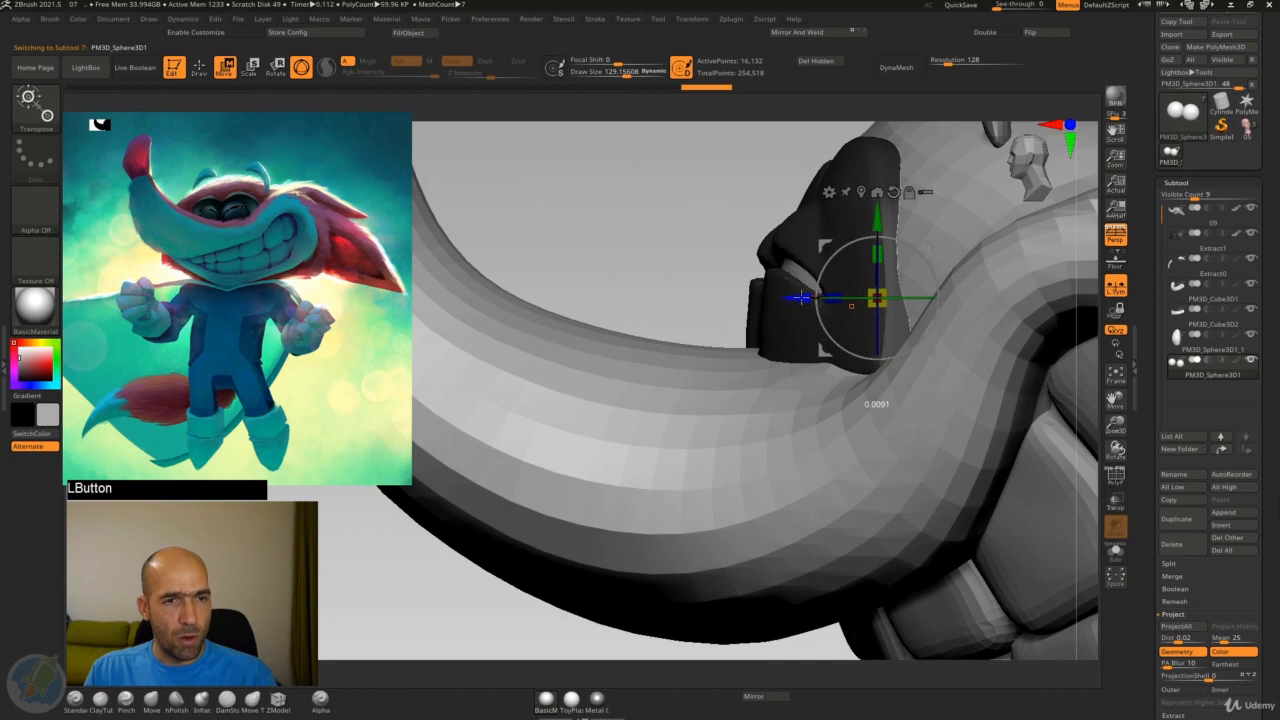
{"action": "key", "text": "q"}
{"action": "mouse_move", "coordinate": [604, 222]}
{"action": "left_mouse_down"}
{"action": "mouse_move", "coordinate": [765, 262]}
{"action": "mouse_move", "coordinate": [610, 165]}
{"action": "left_mouse_up"}
{"action": "left_click_drag", "start_coordinate": [563, 290], "coordinate": [610, 315]}
Select head subtool 09 and raise it to its highest subdivision level
{"action": "left_click", "coordinate": [767, 318], "text": "alt"}
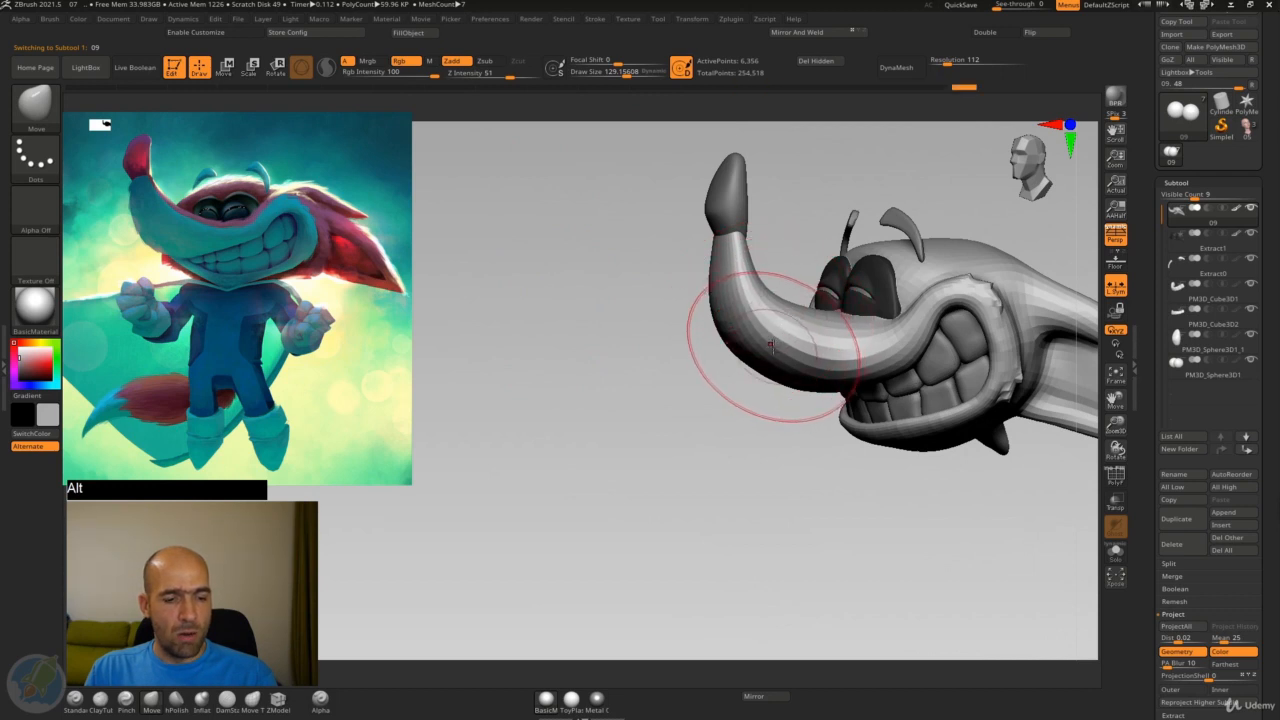
{"action": "key", "text": "d"}
{"action": "mouse_move", "coordinate": [721, 421]}
{"action": "left_mouse_down"}
{"action": "mouse_move", "coordinate": [674, 434]}
{"action": "mouse_move", "coordinate": [740, 437]}
{"action": "mouse_move", "coordinate": [663, 446]}
{"action": "mouse_move", "coordinate": [714, 429]}
{"action": "mouse_move", "coordinate": [614, 432]}
{"action": "mouse_move", "coordinate": [608, 474]}
{"action": "mouse_move", "coordinate": [622, 466]}
{"action": "mouse_move", "coordinate": [566, 474]}
{"action": "mouse_move", "coordinate": [741, 422]}
{"action": "left_mouse_up"}
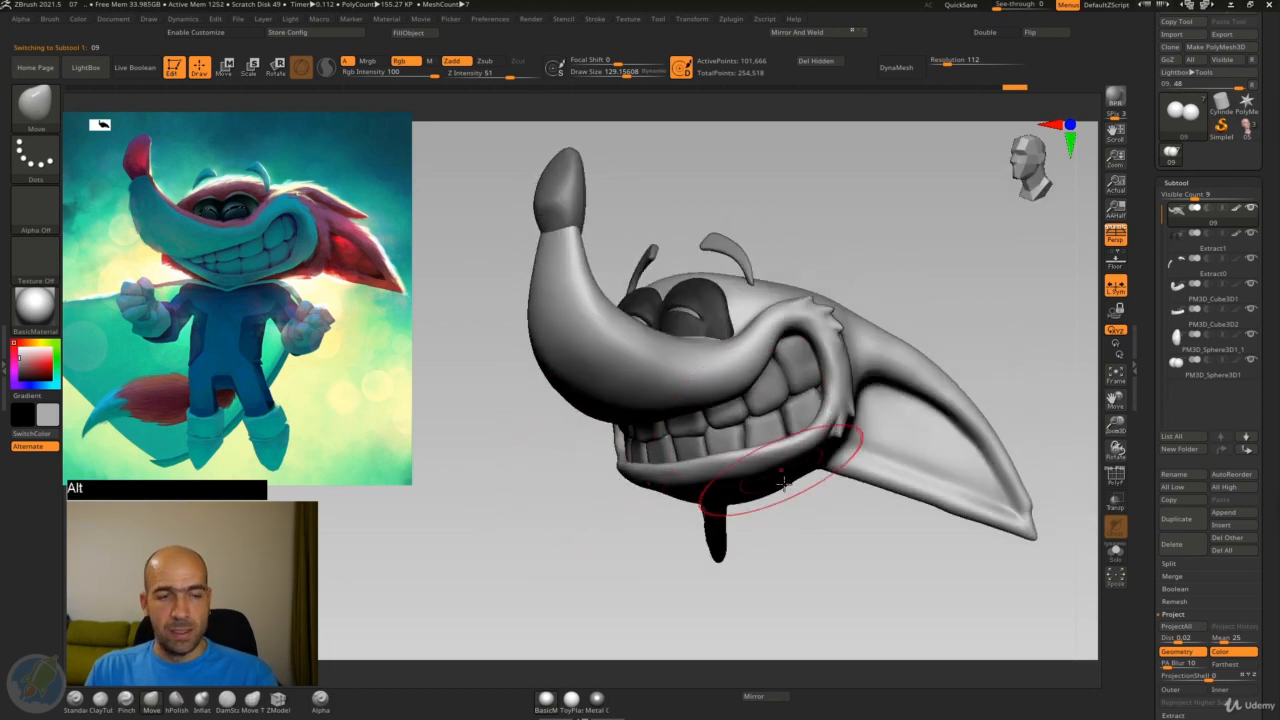
Select the Extract1 eye patches, refine the eyelid opening with the Move brush, and raise their subdivision level
{"action": "left_click_drag", "start_coordinate": [800, 528], "coordinate": [722, 335]}
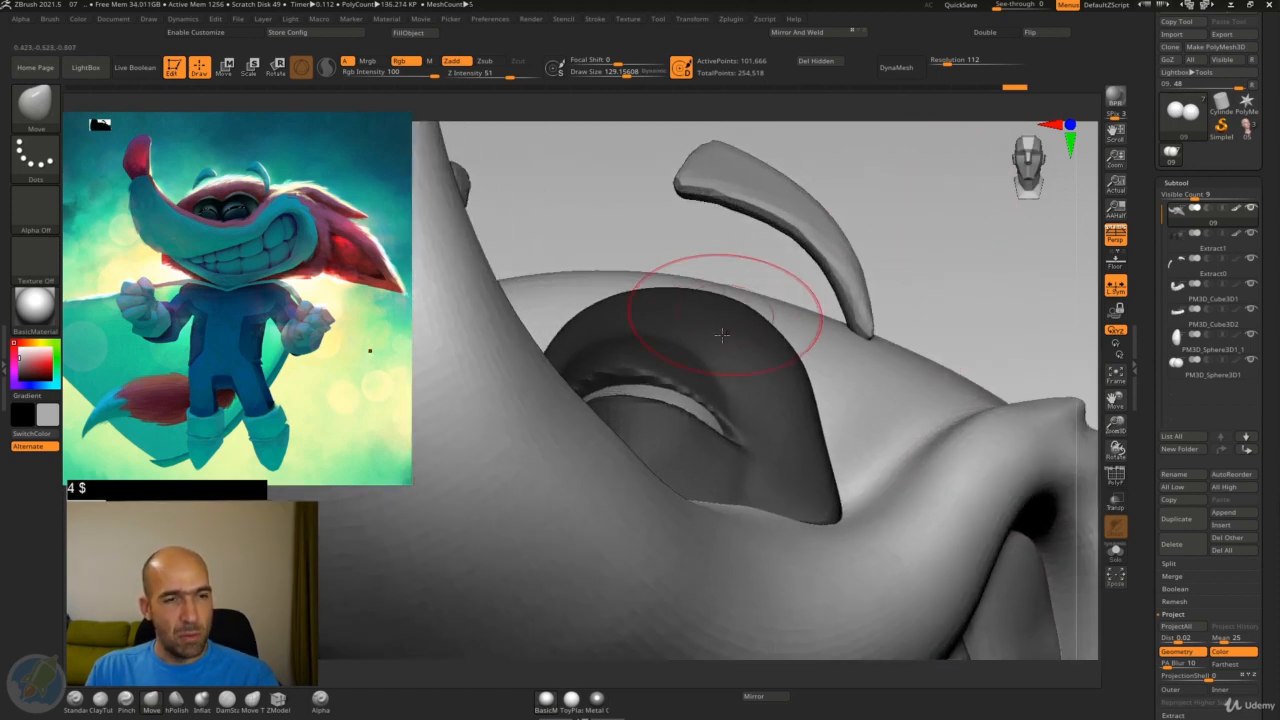
{"action": "left_click", "coordinate": [717, 403], "text": "alt"}
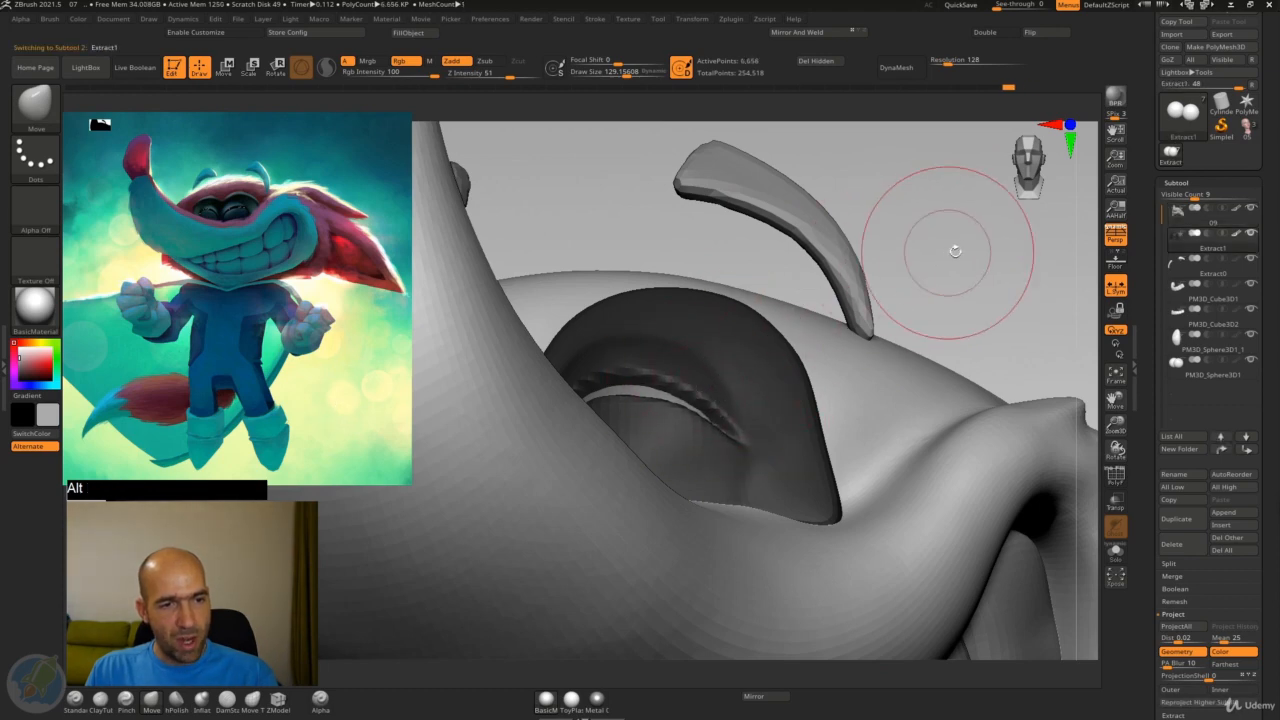
{"action": "mouse_move", "coordinate": [955, 251]}
{"action": "left_mouse_down"}
{"action": "mouse_move", "coordinate": [994, 263]}
{"action": "mouse_move", "coordinate": [975, 255]}
{"action": "left_mouse_up"}
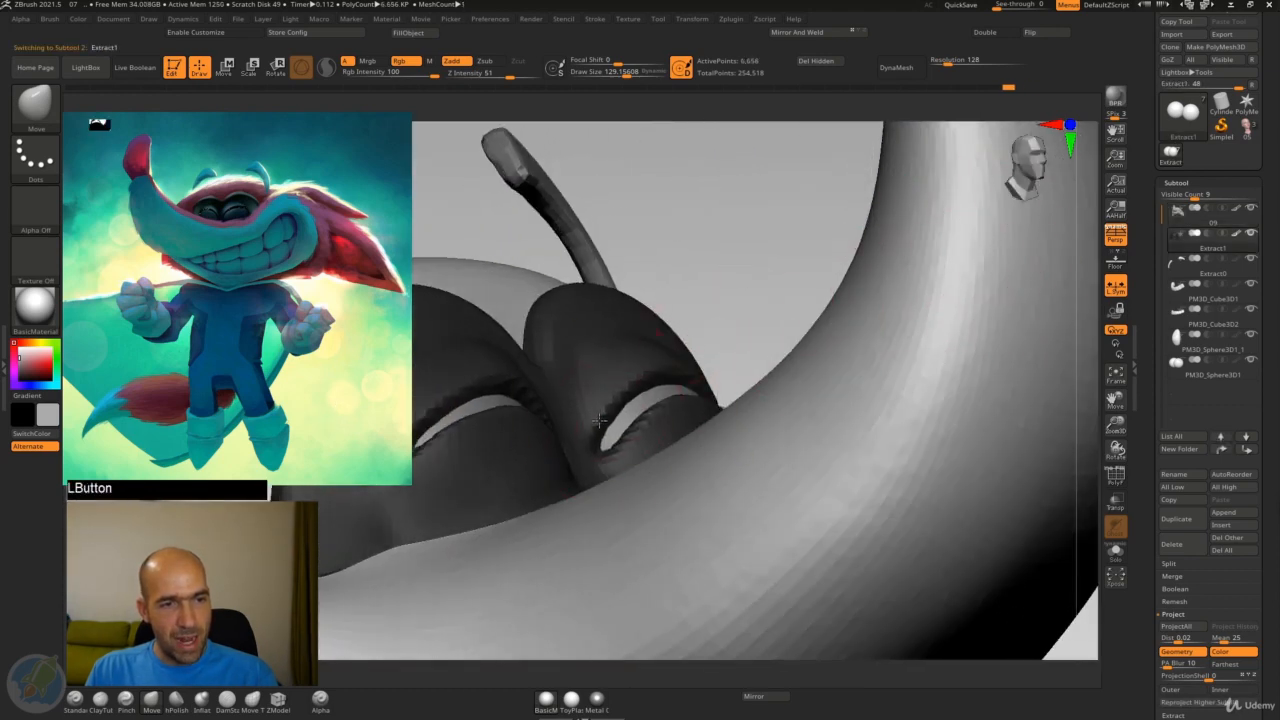
{"action": "left_click_drag", "start_coordinate": [729, 258], "coordinate": [746, 394]}
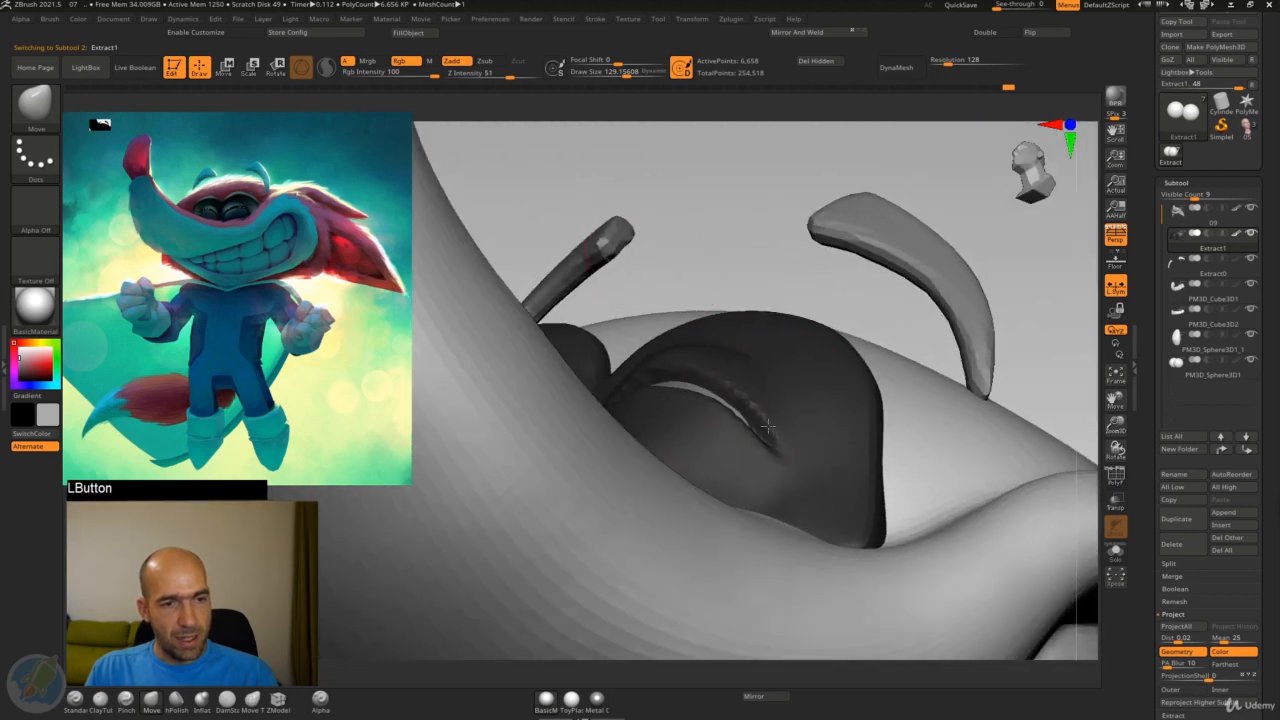
{"action": "left_click_drag", "start_coordinate": [795, 344], "coordinate": [746, 393]}
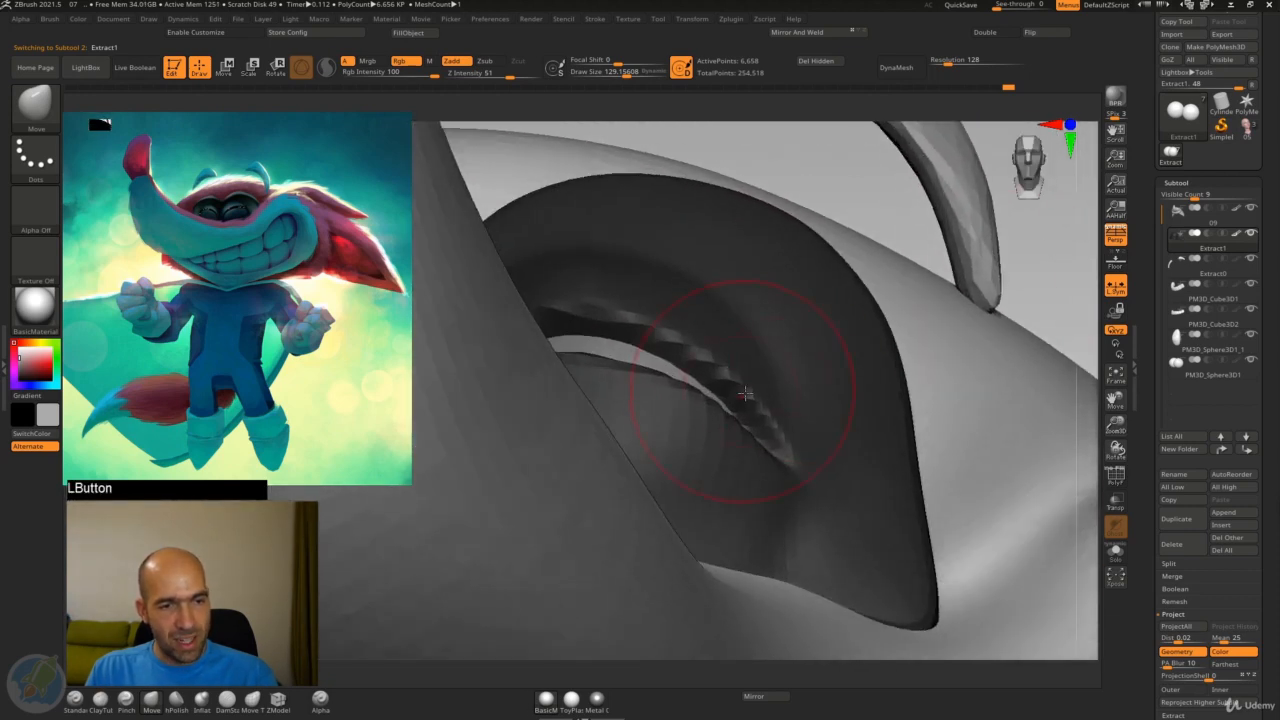
{"action": "left_click_drag", "start_coordinate": [686, 317], "coordinate": [607, 317]}
{"action": "left_click_drag", "start_coordinate": [735, 122], "coordinate": [642, 393]}
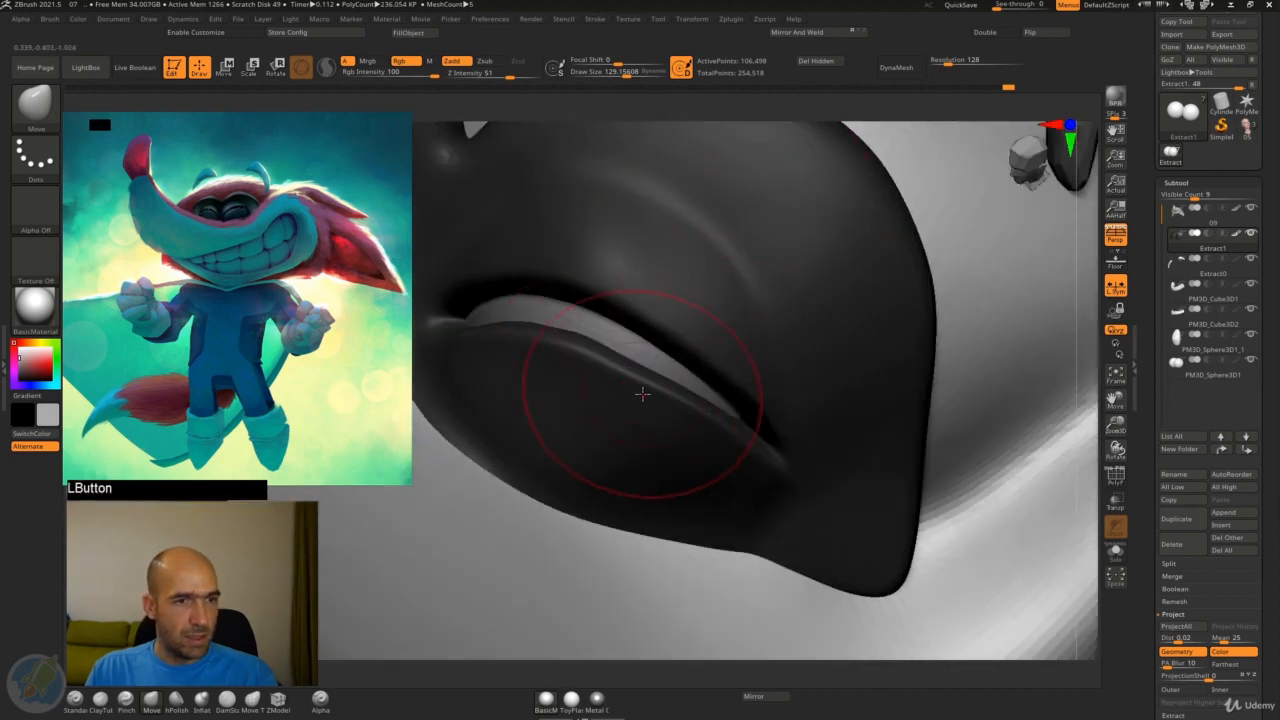
Reselect head subtool 09 and lower it to its lowest subdivision level
{"action": "left_click_drag", "start_coordinate": [1060, 398], "coordinate": [872, 172]}
{"action": "left_click_drag", "start_coordinate": [949, 277], "coordinate": [955, 440]}
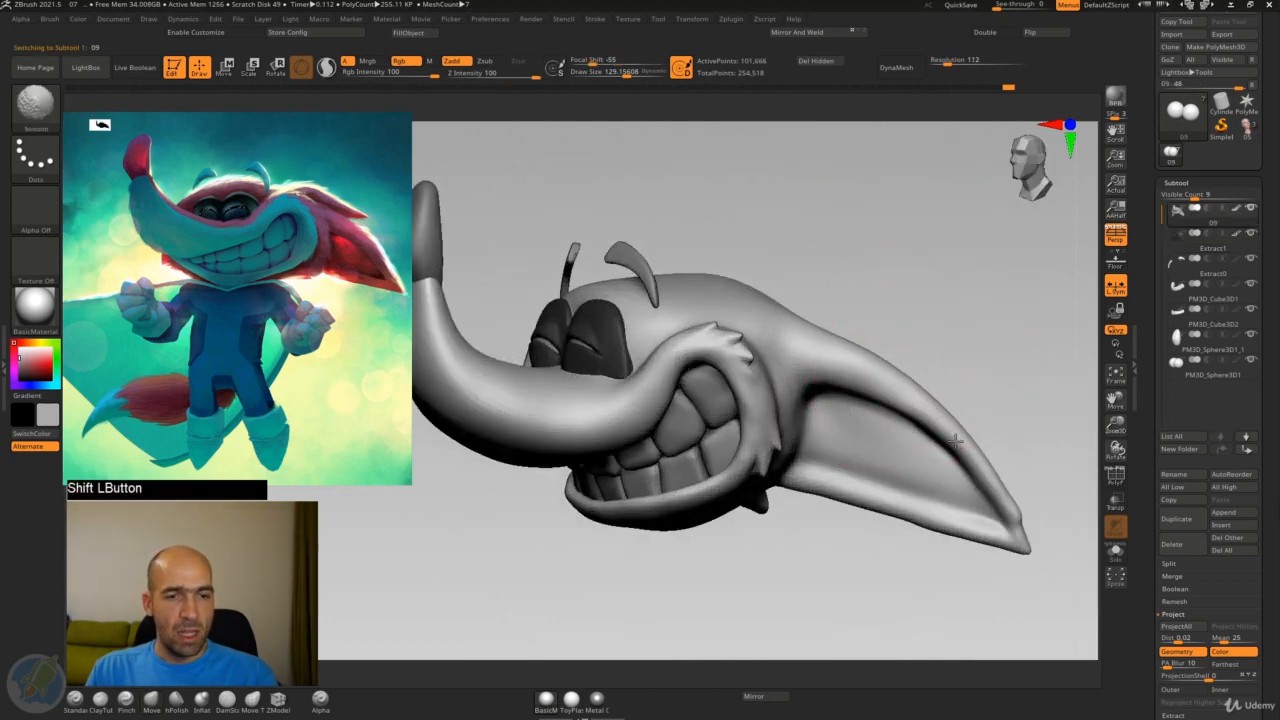
{"action": "mouse_move", "coordinate": [1013, 403]}
{"action": "left_mouse_down"}
{"action": "mouse_move", "coordinate": [951, 300]}
{"action": "mouse_move", "coordinate": [911, 309]}
{"action": "mouse_move", "coordinate": [903, 325]}
{"action": "mouse_move", "coordinate": [940, 300]}
{"action": "mouse_move", "coordinate": [771, 600]}
{"action": "mouse_move", "coordinate": [818, 553]}
{"action": "mouse_move", "coordinate": [818, 474]}
{"action": "left_mouse_up"}
{"action": "mouse_move", "coordinate": [788, 362]}
{"action": "left_mouse_down", "text": "shift"}
{"action": "mouse_move", "coordinate": [791, 420]}
{"action": "mouse_move", "coordinate": [786, 320]}
{"action": "mouse_move", "coordinate": [784, 365]}
{"action": "left_mouse_up", "text": "shift"}
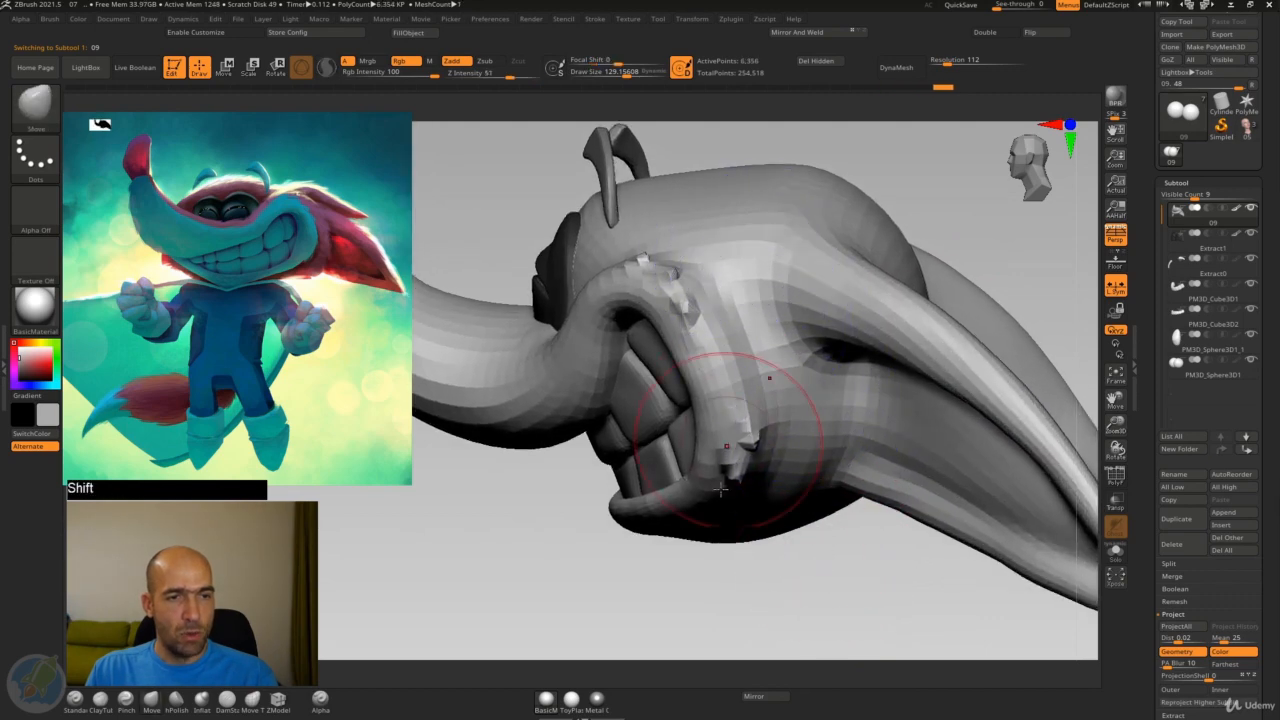
Reshape the ear's base and the inner fold below its upper rim with the Move brush
{"action": "left_click_drag", "start_coordinate": [772, 557], "coordinate": [781, 241]}
{"action": "left_click_drag", "start_coordinate": [917, 236], "coordinate": [863, 240]}
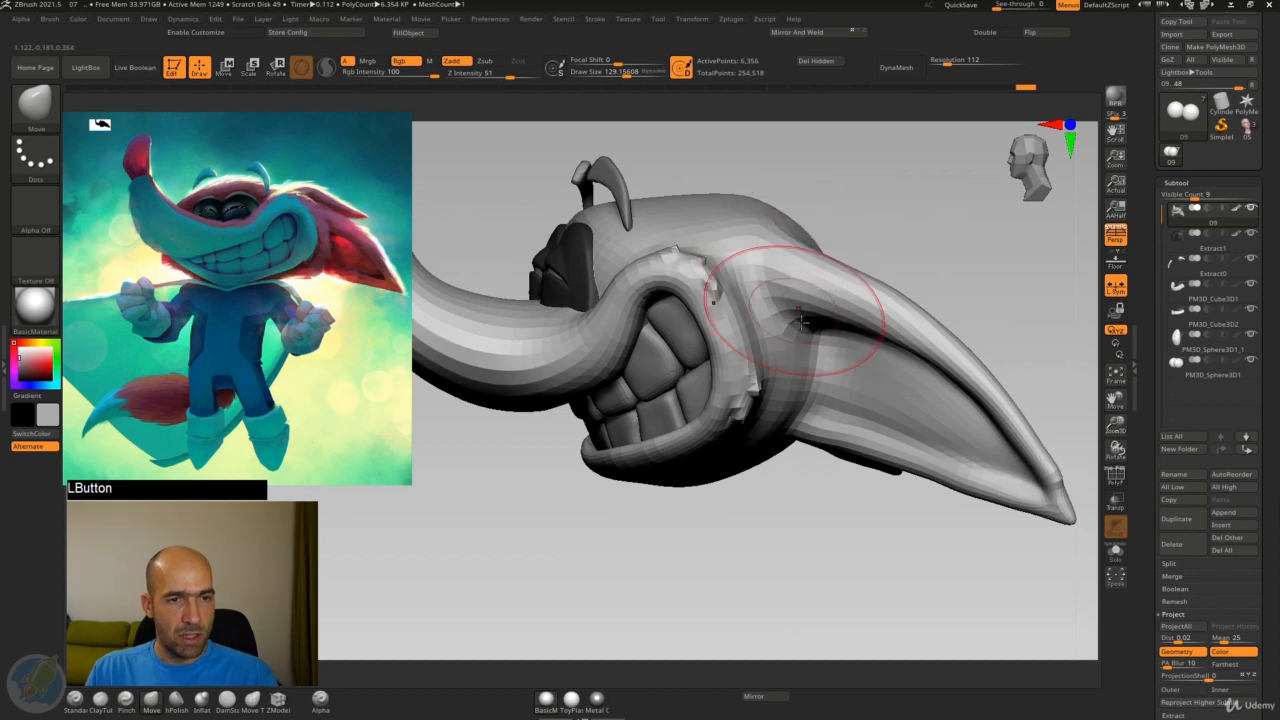
{"action": "left_click_drag", "start_coordinate": [831, 325], "coordinate": [848, 314]}
{"action": "mouse_move", "coordinate": [862, 243]}
{"action": "left_mouse_down"}
{"action": "mouse_move", "coordinate": [920, 243]}
{"action": "mouse_move", "coordinate": [905, 338]}
{"action": "left_mouse_up"}
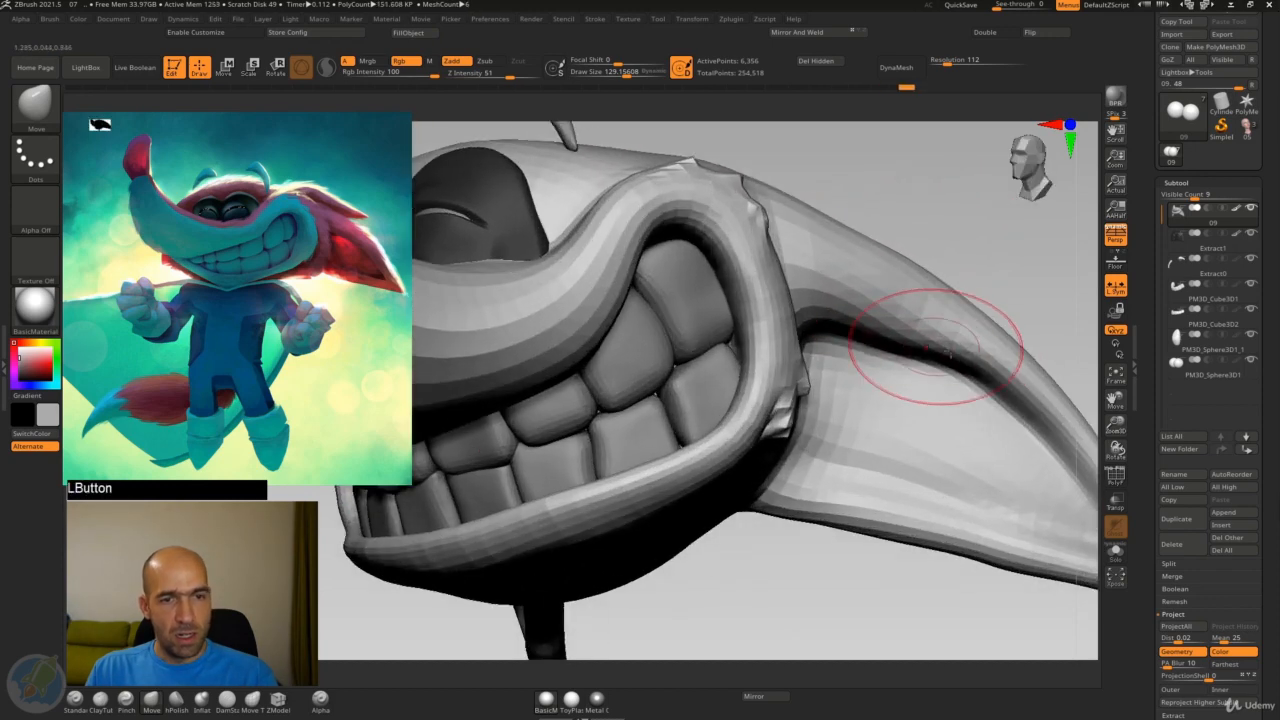
{"action": "left_click_drag", "start_coordinate": [970, 365], "coordinate": [990, 380]}
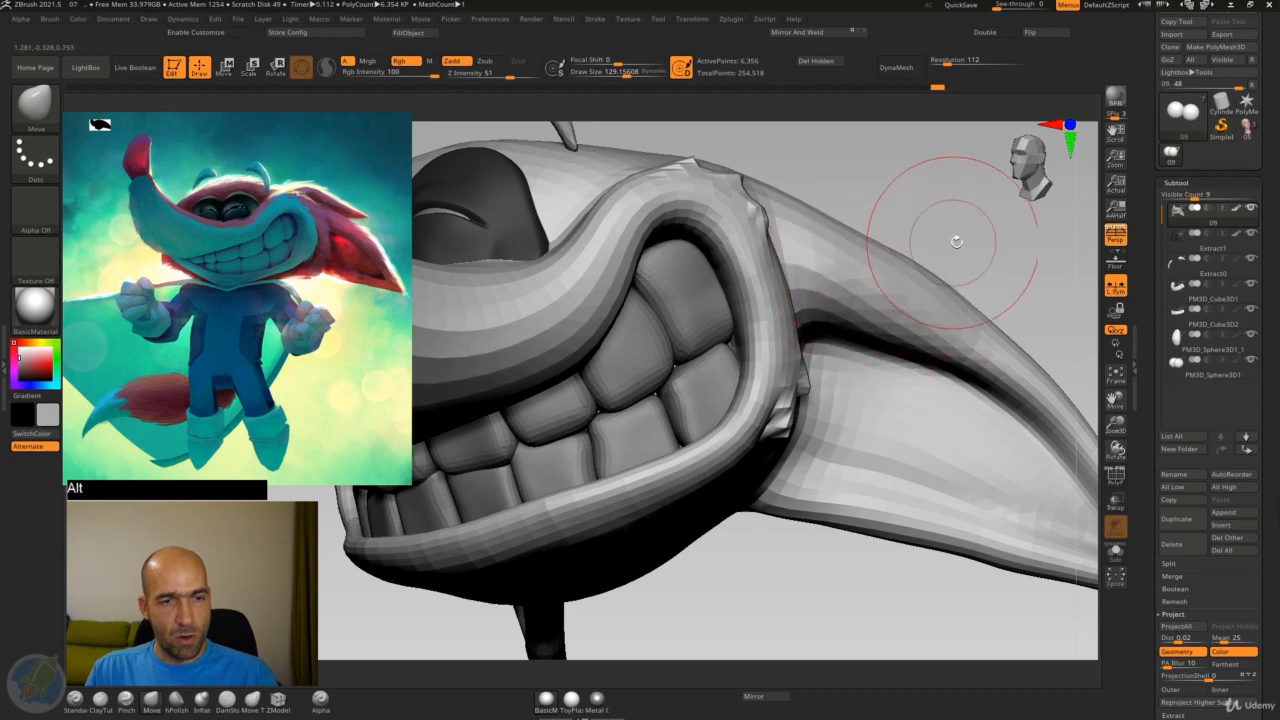
Try smoothing the ear's upper rim and undo the stroke
{"action": "mouse_move", "coordinate": [943, 232]}
{"action": "left_mouse_down", "text": "shift"}
{"action": "mouse_move", "coordinate": [949, 301]}
{"action": "mouse_move", "coordinate": [986, 297]}
{"action": "mouse_move", "coordinate": [1000, 334]}
{"action": "mouse_move", "coordinate": [998, 312]}
{"action": "left_mouse_up", "text": "shift"}
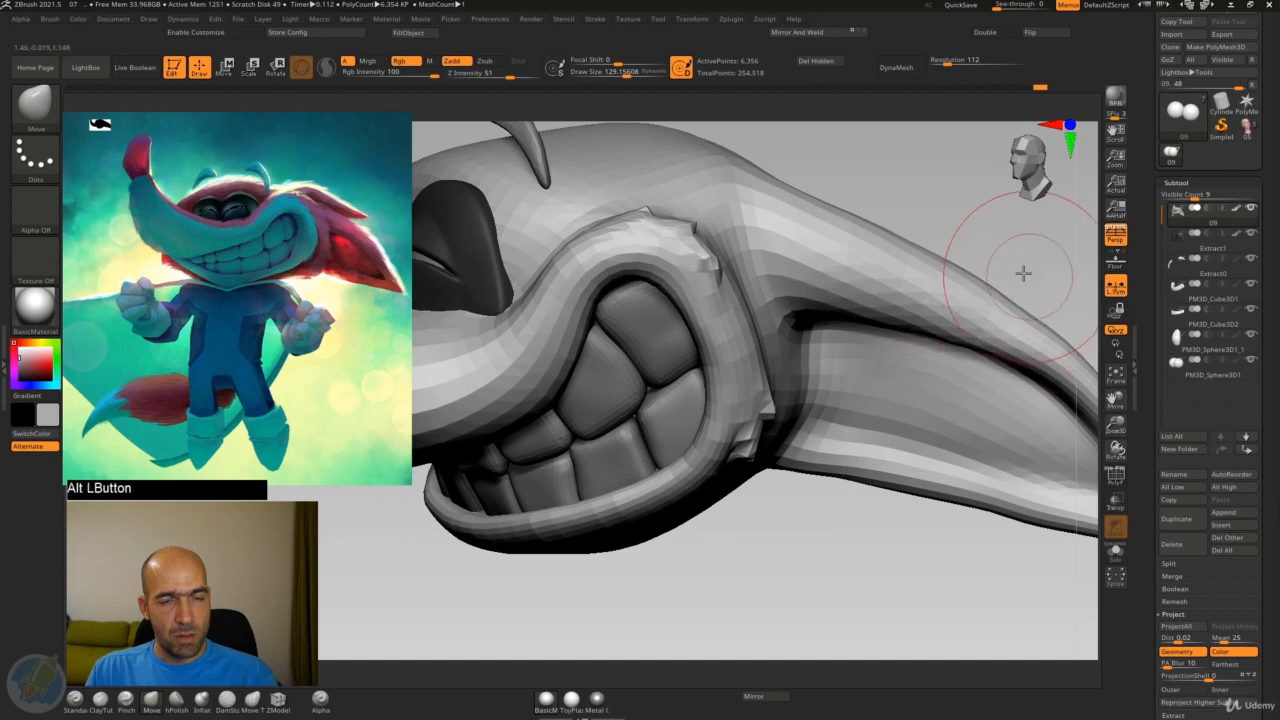
{"action": "left_click_drag", "start_coordinate": [1023, 271], "coordinate": [893, 350], "text": "alt"}
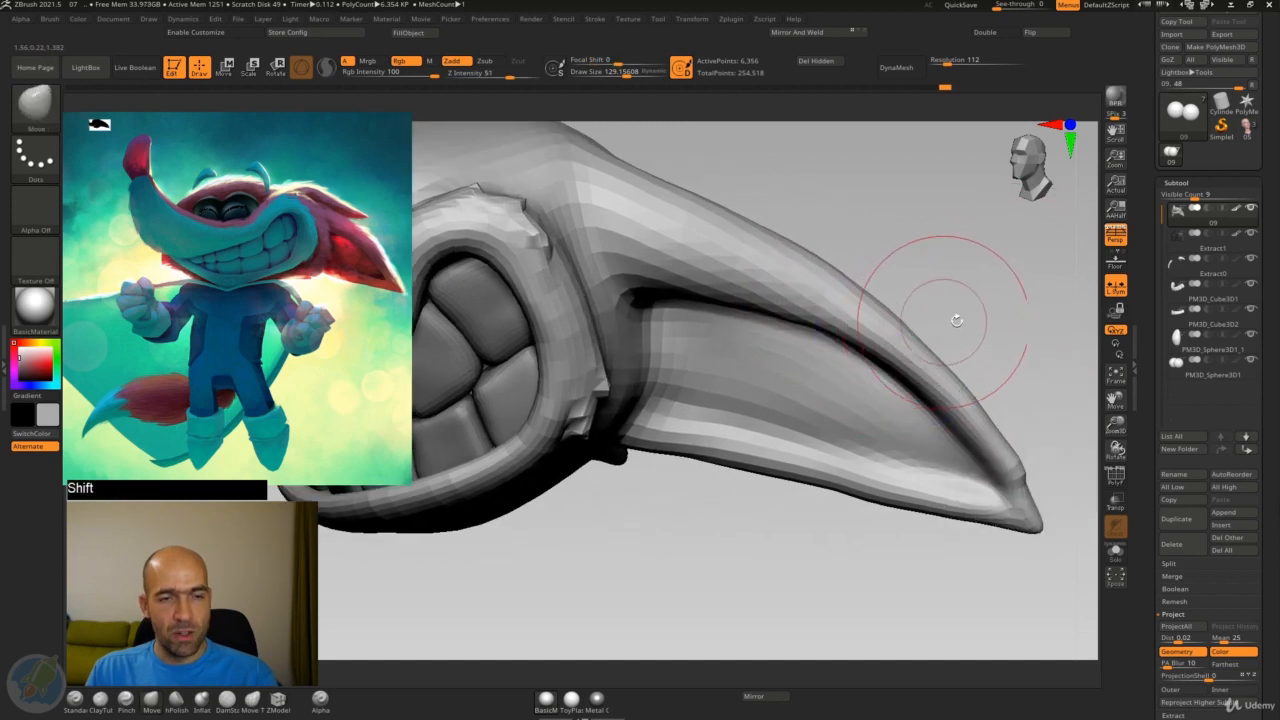
{"action": "left_click_drag", "start_coordinate": [957, 317], "coordinate": [928, 308]}
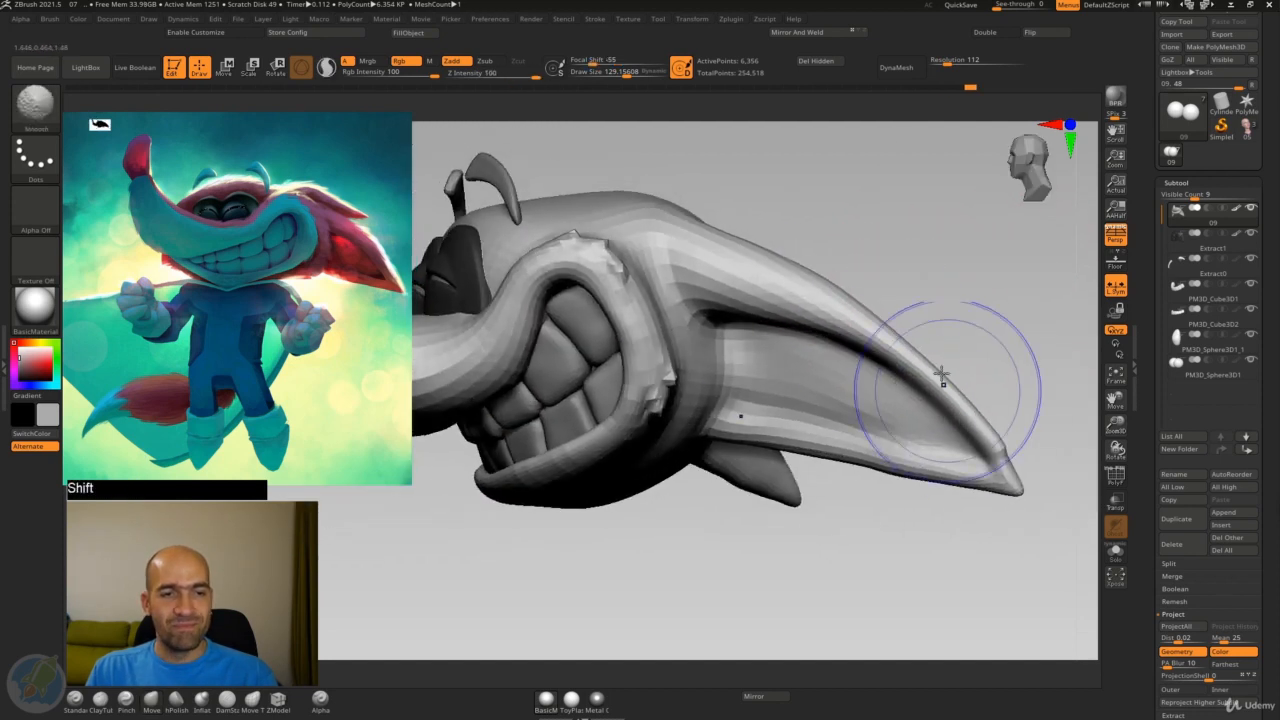
{"action": "key", "text": "ctrl+z"}
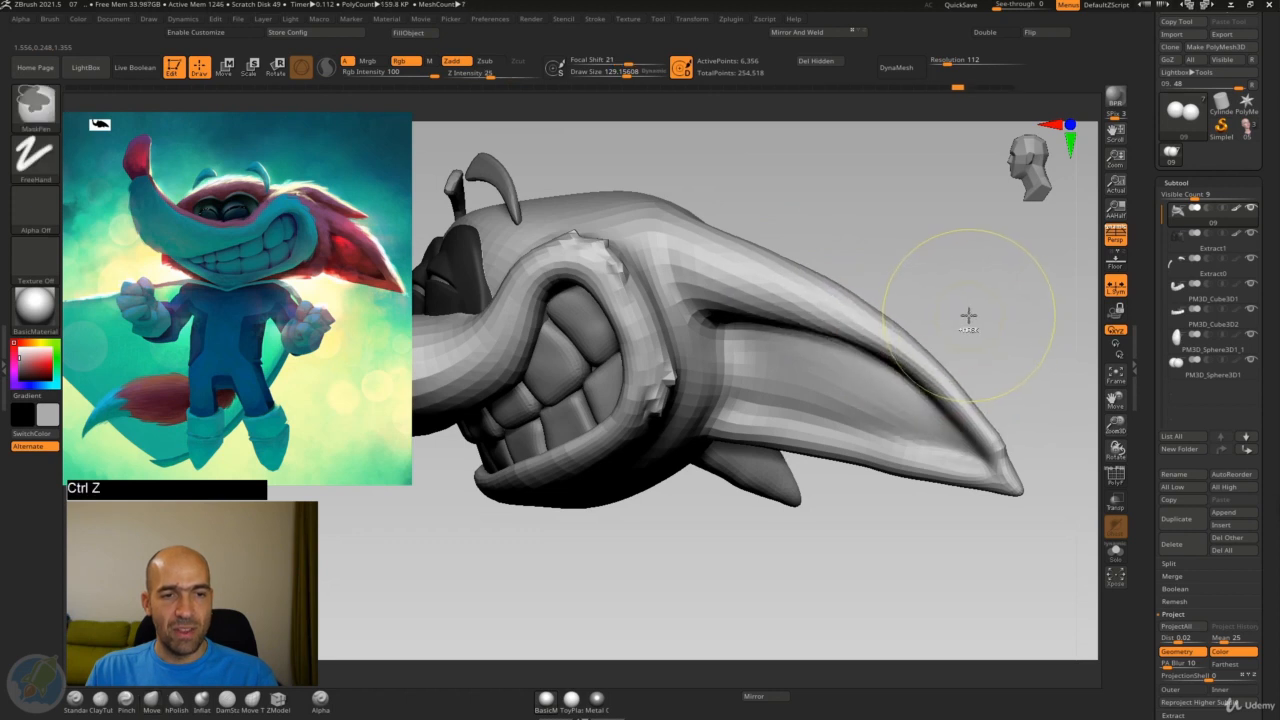
Reshape the top of the ear where it joins the back of the head with the Move brush
{"action": "left_click_drag", "start_coordinate": [960, 318], "coordinate": [868, 272]}
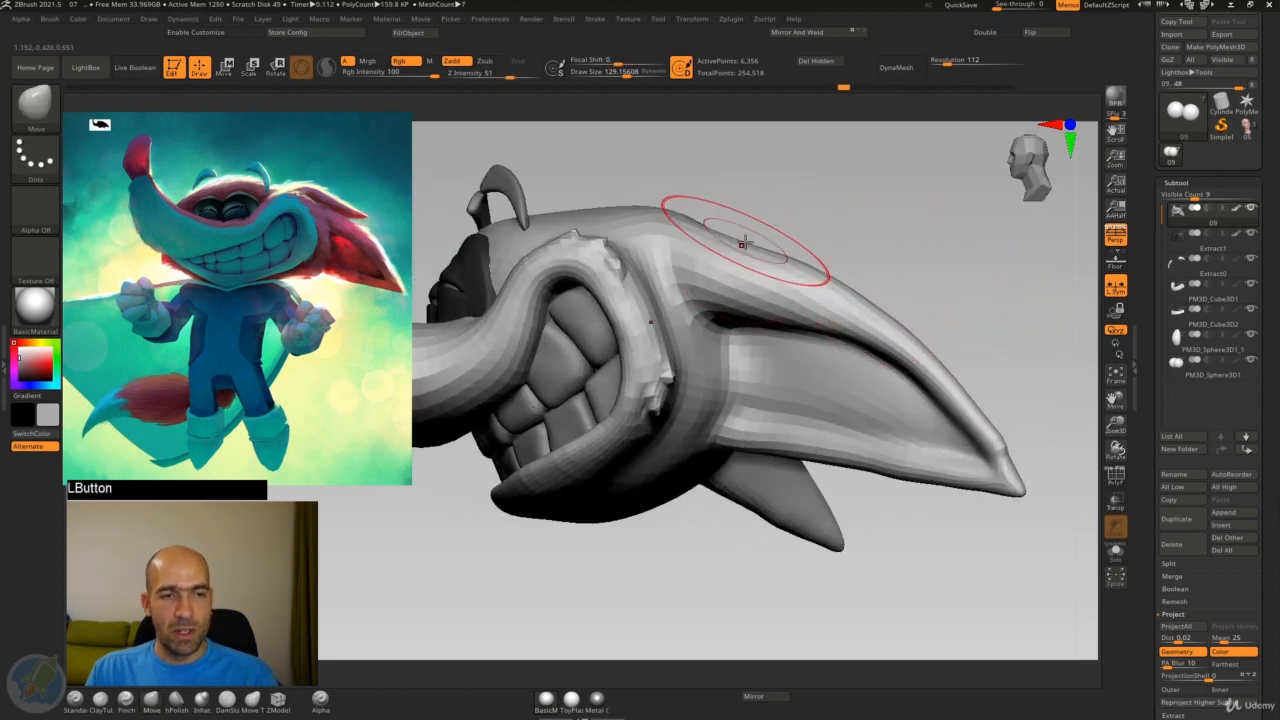
{"action": "mouse_move", "coordinate": [760, 212]}
{"action": "left_mouse_down"}
{"action": "mouse_move", "coordinate": [848, 189]}
{"action": "mouse_move", "coordinate": [926, 214]}
{"action": "mouse_move", "coordinate": [725, 179]}
{"action": "mouse_move", "coordinate": [767, 220]}
{"action": "left_mouse_up"}
{"action": "key", "text": "super"}
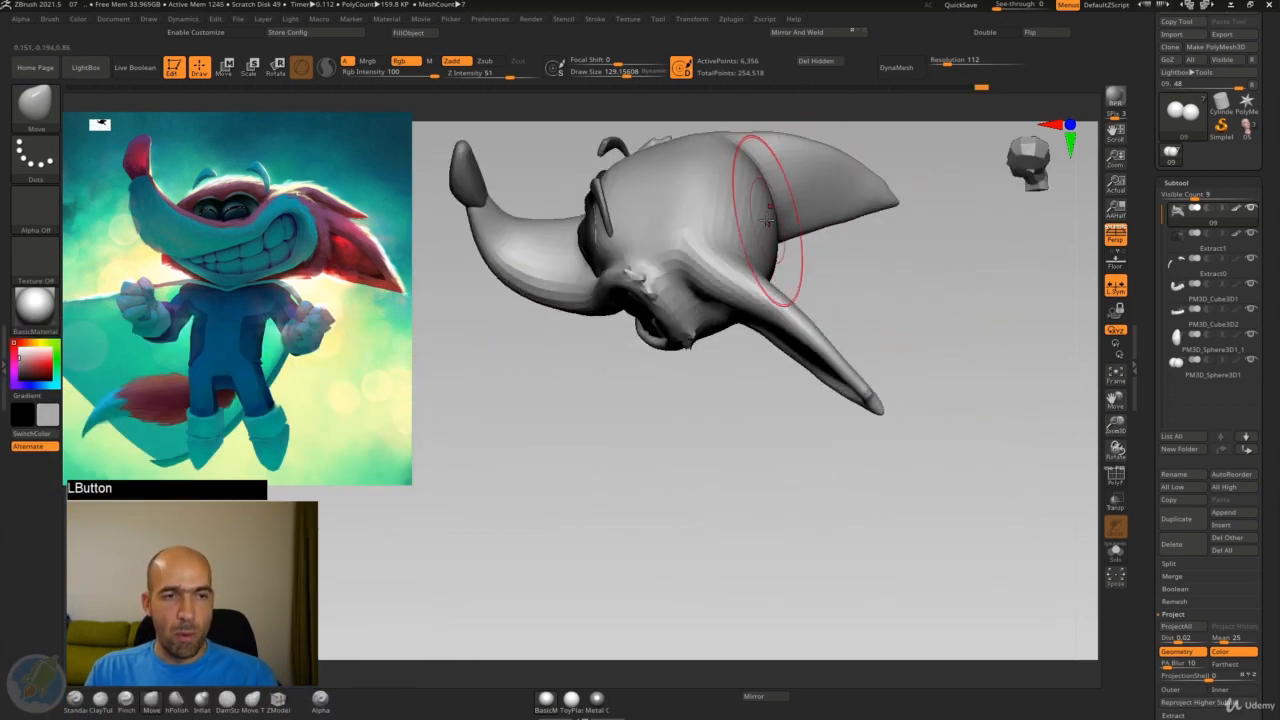
{"action": "mouse_move", "coordinate": [814, 273]}
{"action": "left_mouse_down"}
{"action": "mouse_move", "coordinate": [843, 271]}
{"action": "mouse_move", "coordinate": [766, 251]}
{"action": "mouse_move", "coordinate": [820, 231]}
{"action": "mouse_move", "coordinate": [837, 171]}
{"action": "mouse_move", "coordinate": [854, 243]}
{"action": "mouse_move", "coordinate": [792, 260]}
{"action": "mouse_move", "coordinate": [860, 240]}
{"action": "mouse_move", "coordinate": [914, 251]}
{"action": "mouse_move", "coordinate": [889, 220]}
{"action": "mouse_move", "coordinate": [836, 306]}
{"action": "left_mouse_up"}
{"action": "left_click_drag", "start_coordinate": [915, 245], "coordinate": [850, 320], "text": "alt"}
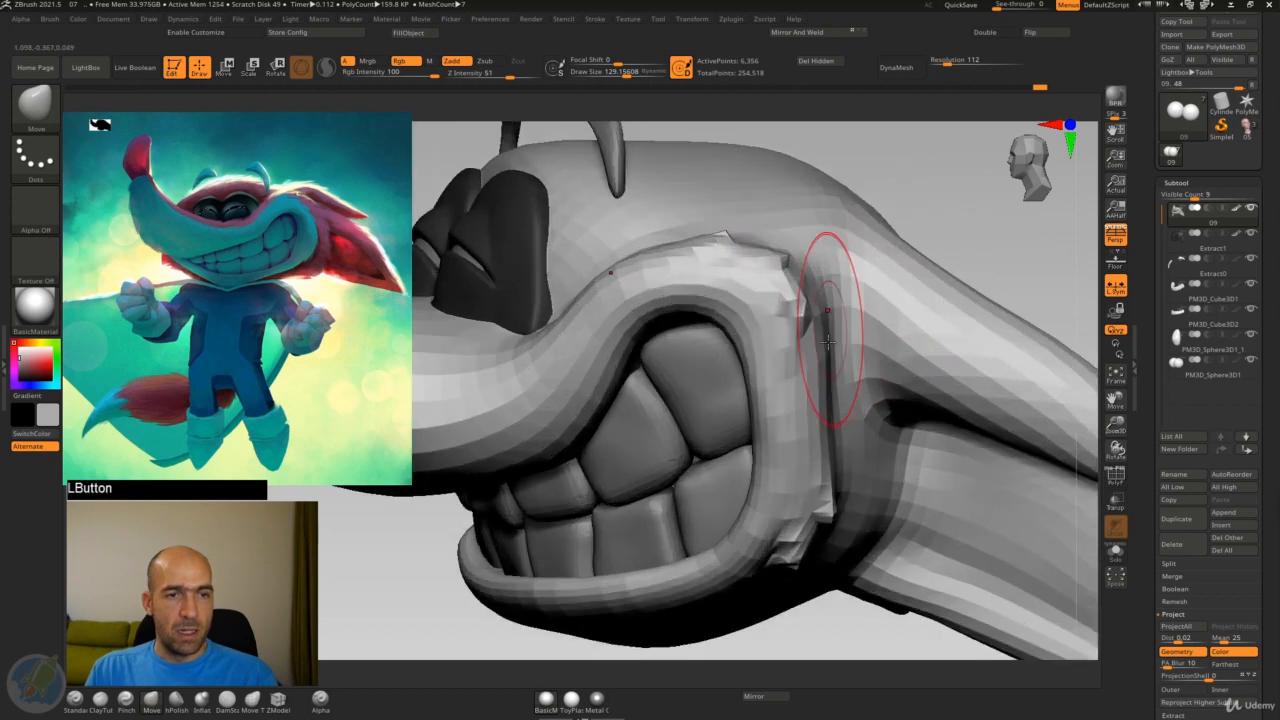
Adjust the crease between the mouth corner and the ear base, including the cheek ridge's lower end, with the Move brush
{"action": "mouse_move", "coordinate": [812, 365]}
{"action": "left_mouse_down"}
{"action": "mouse_move", "coordinate": [832, 479]}
{"action": "mouse_move", "coordinate": [822, 518]}
{"action": "left_mouse_up"}
{"action": "left_click_drag", "start_coordinate": [941, 198], "coordinate": [877, 336]}
{"action": "left_click_drag", "start_coordinate": [838, 488], "coordinate": [842, 495]}
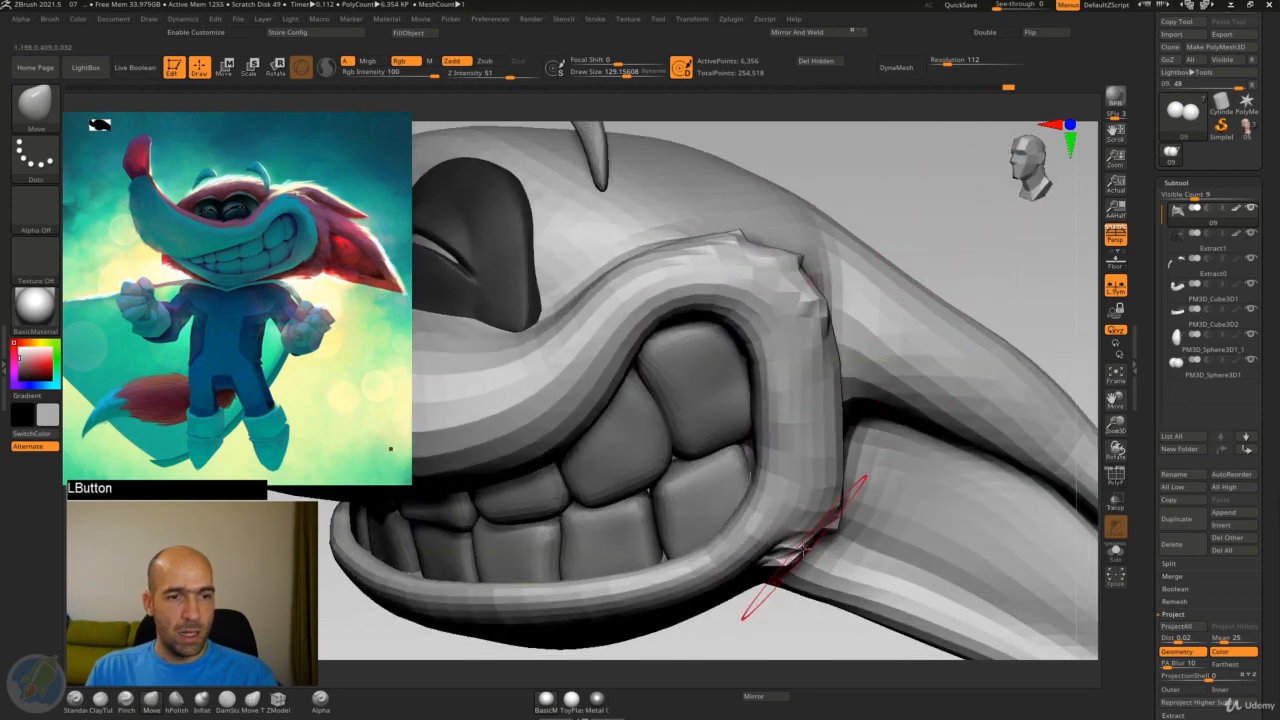
{"action": "left_click_drag", "start_coordinate": [784, 536], "coordinate": [806, 538]}
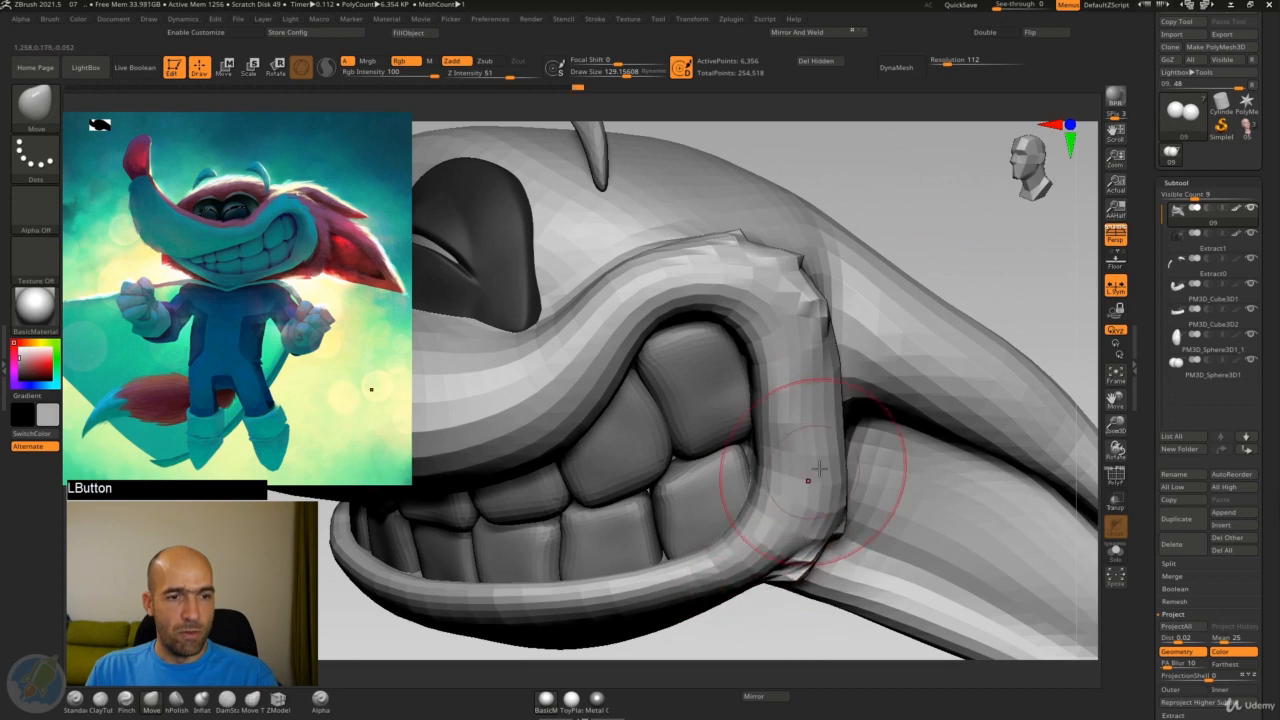
{"action": "left_click_drag", "start_coordinate": [825, 397], "coordinate": [836, 393]}
{"action": "mouse_move", "coordinate": [832, 322]}
{"action": "left_mouse_down"}
{"action": "mouse_move", "coordinate": [923, 280]}
{"action": "mouse_move", "coordinate": [851, 335]}
{"action": "left_mouse_up"}
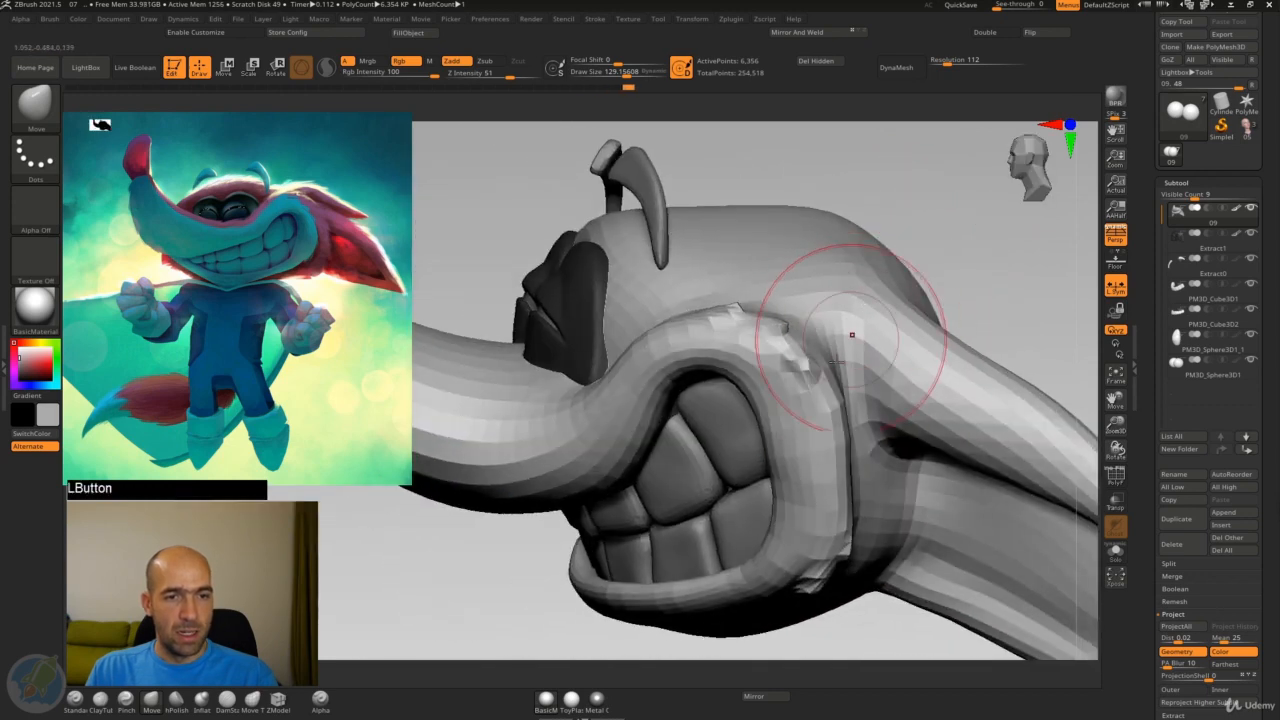
Reposition the jagged upper end of the cheek ridge above the mouth corner with the Move brush
{"action": "left_click_drag", "start_coordinate": [895, 215], "coordinate": [937, 229]}
{"action": "mouse_move", "coordinate": [937, 229]}
{"action": "left_mouse_down", "text": "alt"}
{"action": "mouse_move", "coordinate": [906, 246]}
{"action": "mouse_move", "coordinate": [920, 330]}
{"action": "left_mouse_up", "text": "alt"}
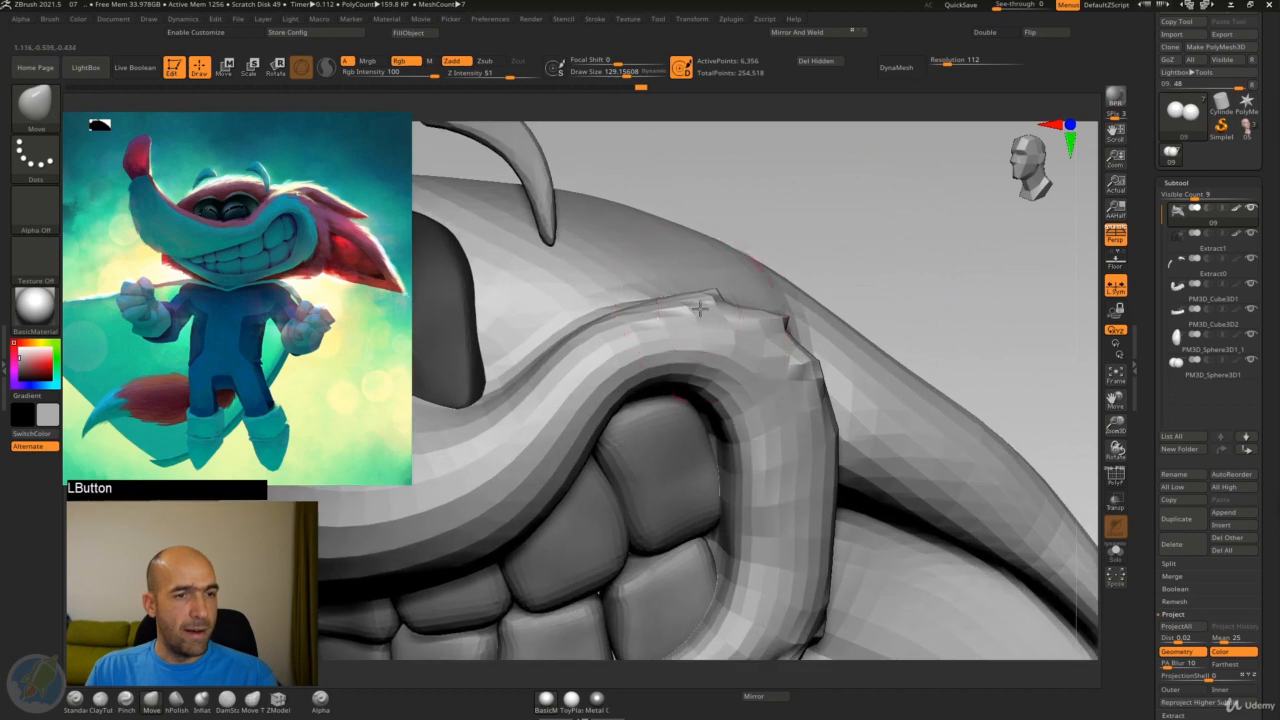
{"action": "left_click_drag", "start_coordinate": [785, 318], "coordinate": [800, 310]}
{"action": "left_click_drag", "start_coordinate": [930, 200], "coordinate": [938, 285]}
Sharpen the upper cheek ridge running from the mouth corner toward the eye with inverted DamStandard strokes
{"action": "key", "text": "7"}
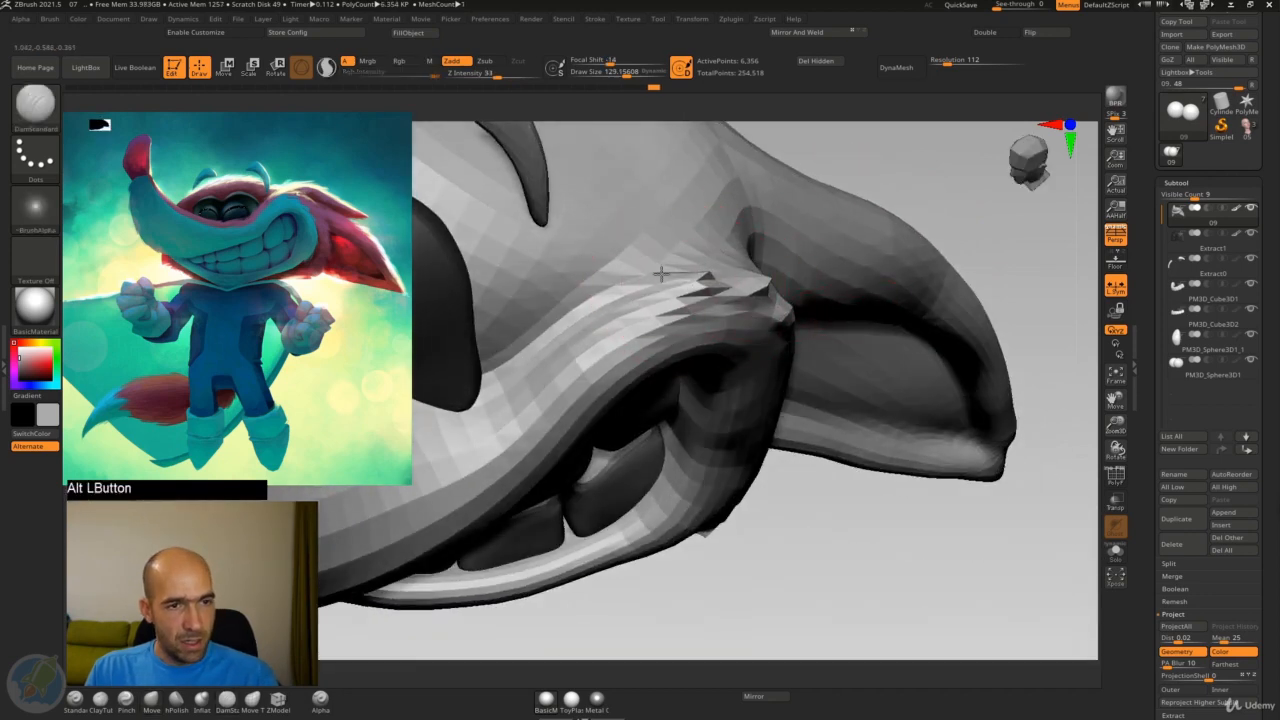
{"action": "left_click_drag", "start_coordinate": [661, 274], "coordinate": [580, 315], "text": "alt"}
{"action": "left_click_drag", "start_coordinate": [590, 303], "coordinate": [462, 397], "text": "alt"}
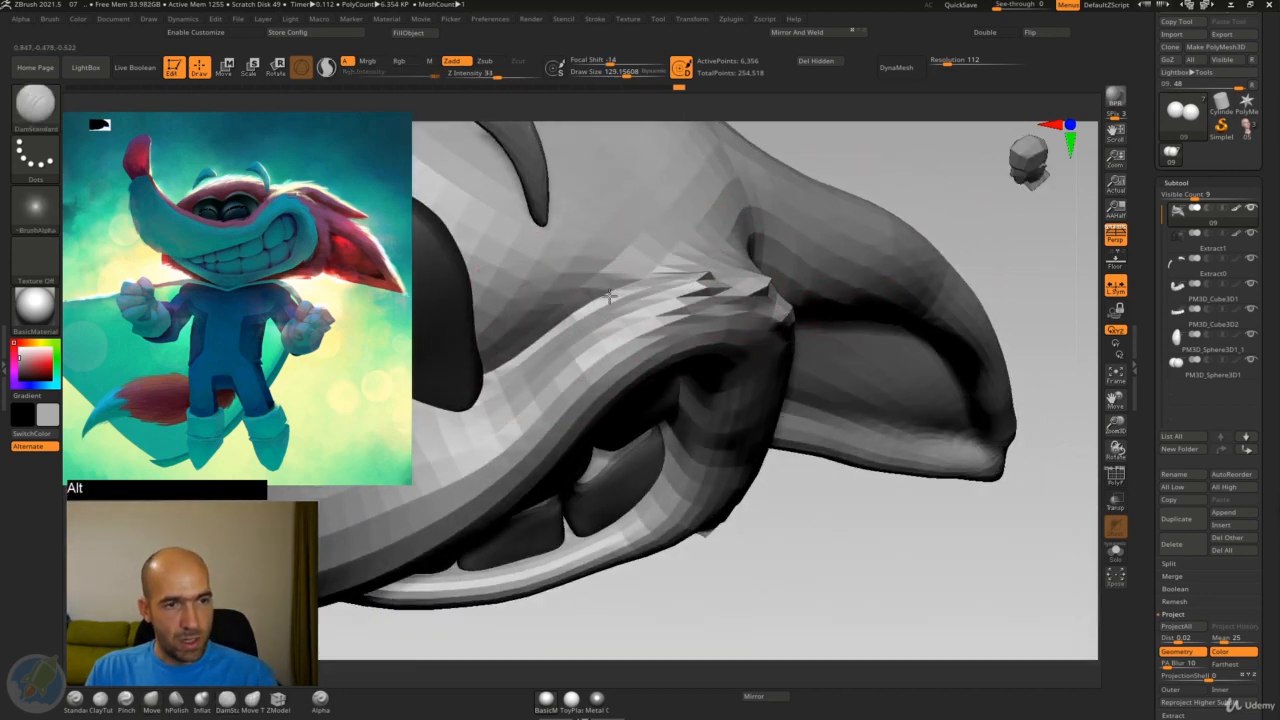
{"action": "left_click_drag", "start_coordinate": [575, 327], "coordinate": [470, 400], "text": "alt"}
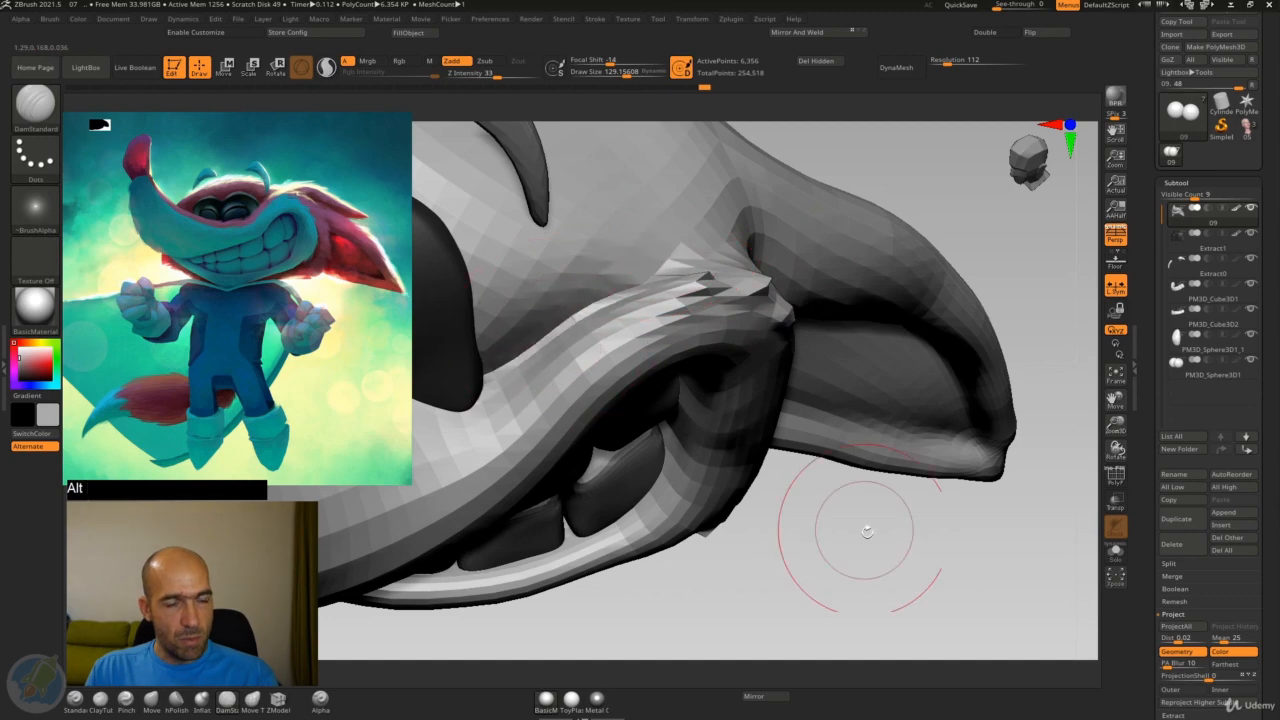
{"action": "mouse_move", "coordinate": [866, 531]}
{"action": "left_mouse_down", "text": "alt"}
{"action": "mouse_move", "coordinate": [723, 514]}
{"action": "mouse_move", "coordinate": [906, 438]}
{"action": "mouse_move", "coordinate": [854, 420]}
{"action": "mouse_move", "coordinate": [783, 528]}
{"action": "mouse_move", "coordinate": [836, 503]}
{"action": "mouse_move", "coordinate": [728, 508]}
{"action": "left_mouse_up", "text": "alt"}
Raise the head to subdivision level 3
{"action": "mouse_move", "coordinate": [966, 286]}
{"action": "left_mouse_down"}
{"action": "mouse_move", "coordinate": [986, 251]}
{"action": "mouse_move", "coordinate": [886, 266]}
{"action": "mouse_move", "coordinate": [875, 333]}
{"action": "left_mouse_up"}
{"action": "key", "text": "6"}
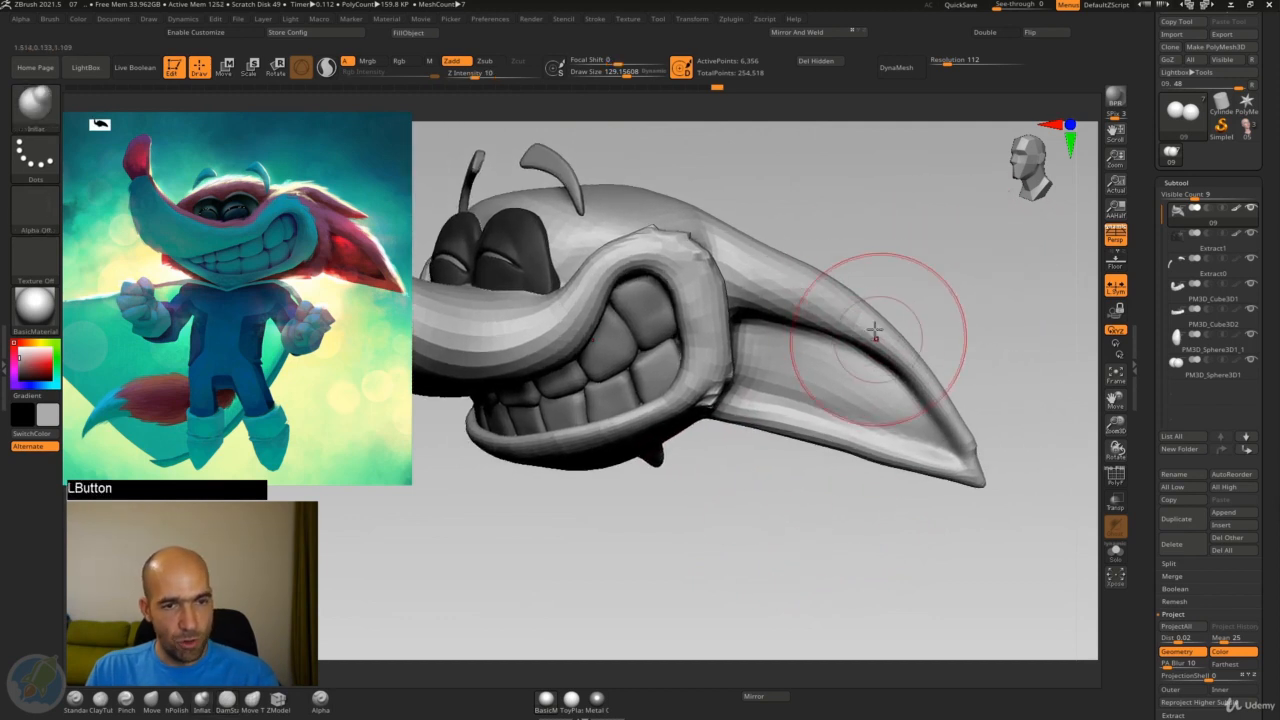
{"action": "key", "text": "shift"}
{"action": "key", "text": "d"}
{"action": "key", "text": "d"}
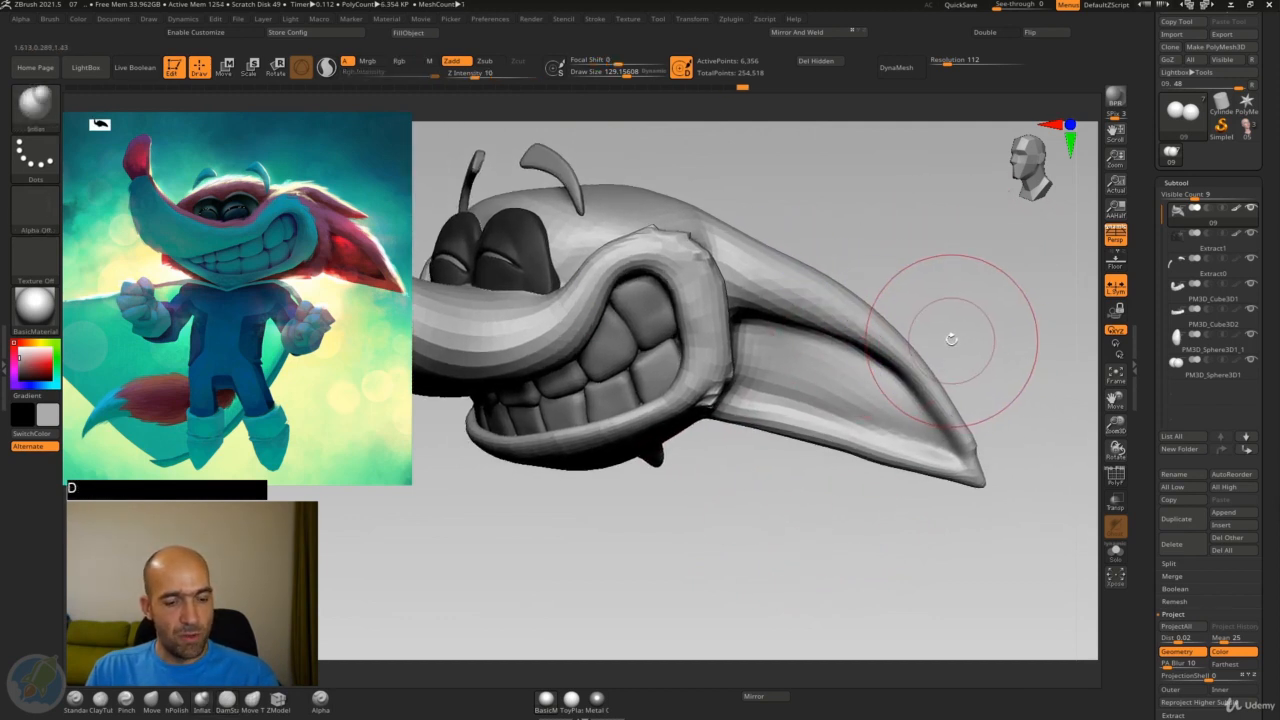
{"action": "mouse_move", "coordinate": [772, 483]}
{"action": "left_mouse_down"}
{"action": "mouse_move", "coordinate": [810, 461]}
{"action": "mouse_move", "coordinate": [786, 545]}
{"action": "left_mouse_up"}
Build up the cheek ridge around the mouth corner with the Standard brush
{"action": "key", "text": "1"}
{"action": "left_click_drag", "start_coordinate": [603, 196], "coordinate": [647, 364]}
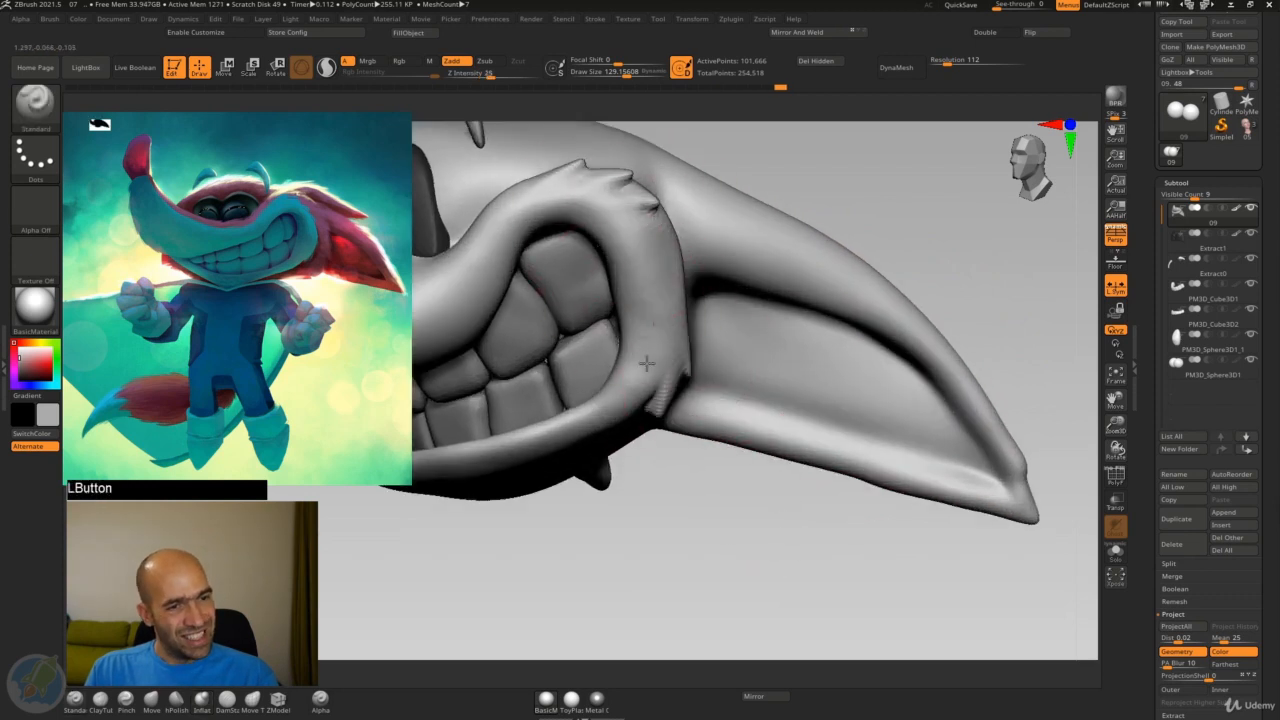
{"action": "mouse_move", "coordinate": [649, 320]}
{"action": "left_mouse_down"}
{"action": "mouse_move", "coordinate": [652, 272]}
{"action": "mouse_move", "coordinate": [649, 286]}
{"action": "mouse_move", "coordinate": [618, 264]}
{"action": "left_mouse_up"}
{"action": "left_click_drag", "start_coordinate": [678, 527], "coordinate": [606, 465], "text": "alt"}
{"action": "mouse_move", "coordinate": [606, 465]}
{"action": "left_mouse_down", "text": "alt"}
{"action": "mouse_move", "coordinate": [711, 477]}
{"action": "mouse_move", "coordinate": [674, 452]}
{"action": "left_mouse_up", "text": "alt"}
{"action": "left_click_drag", "start_coordinate": [803, 309], "coordinate": [796, 366], "text": "alt"}
Adjust the curve of the ear's upper rim with the Move brush and bring the subdivision geometry settings into view
{"action": "key", "text": "4"}
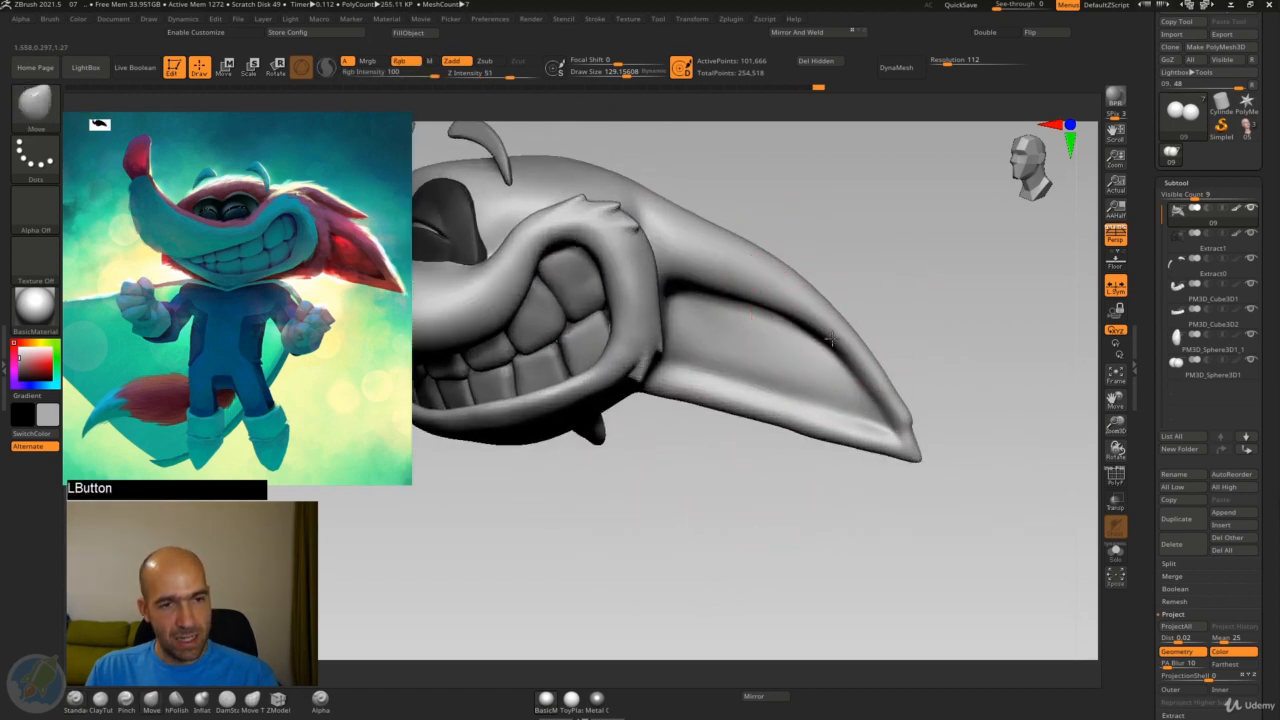
{"action": "left_click_drag", "start_coordinate": [788, 277], "coordinate": [795, 274]}
{"action": "left_click_drag", "start_coordinate": [893, 265], "coordinate": [899, 288], "text": "alt"}
{"action": "left_click_drag", "start_coordinate": [1145, 357], "coordinate": [1146, 266]}
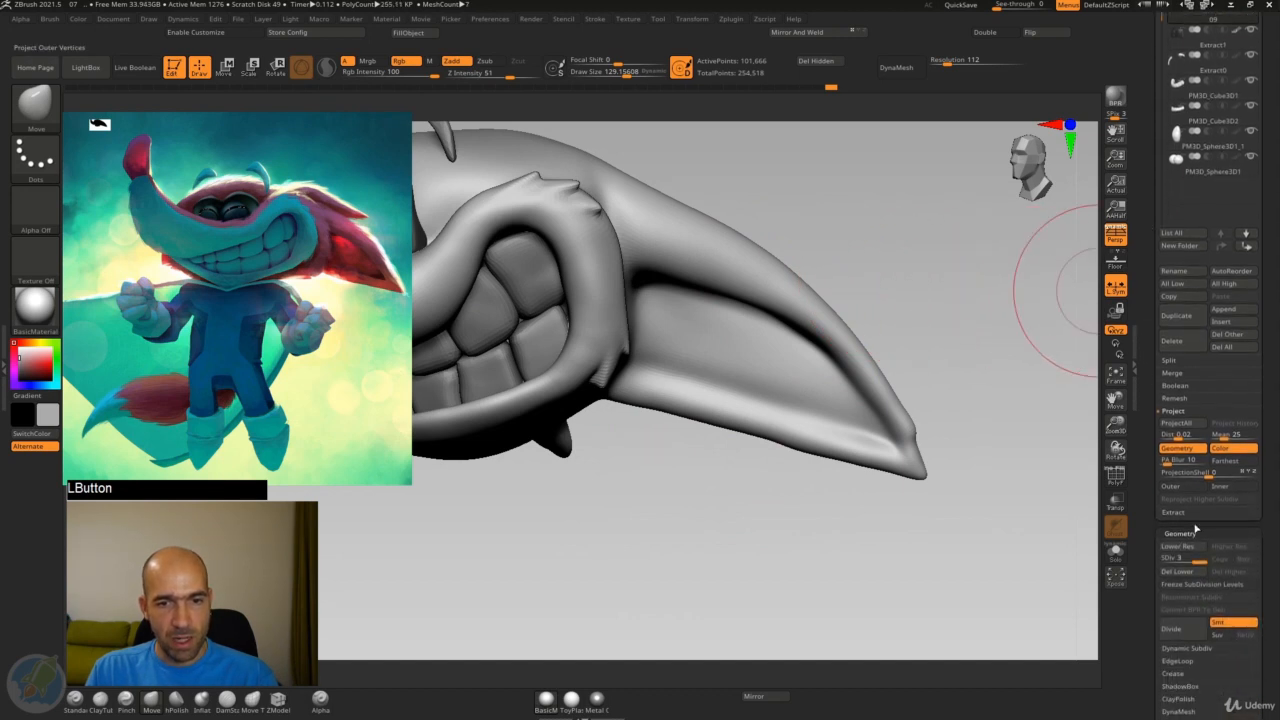
{"action": "left_click_drag", "start_coordinate": [866, 264], "coordinate": [829, 288]}
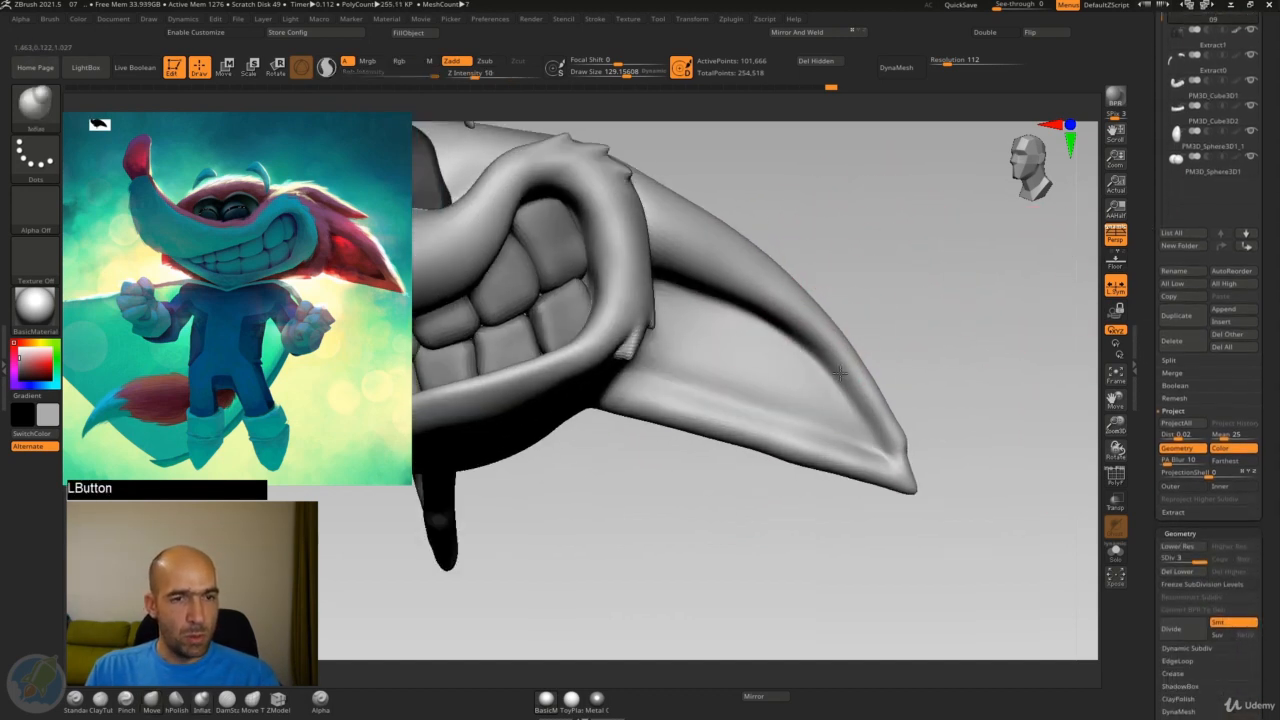
Pull the ear's tip into a longer point with the Move brush
{"action": "left_click_drag", "start_coordinate": [714, 529], "coordinate": [817, 577], "text": "alt"}
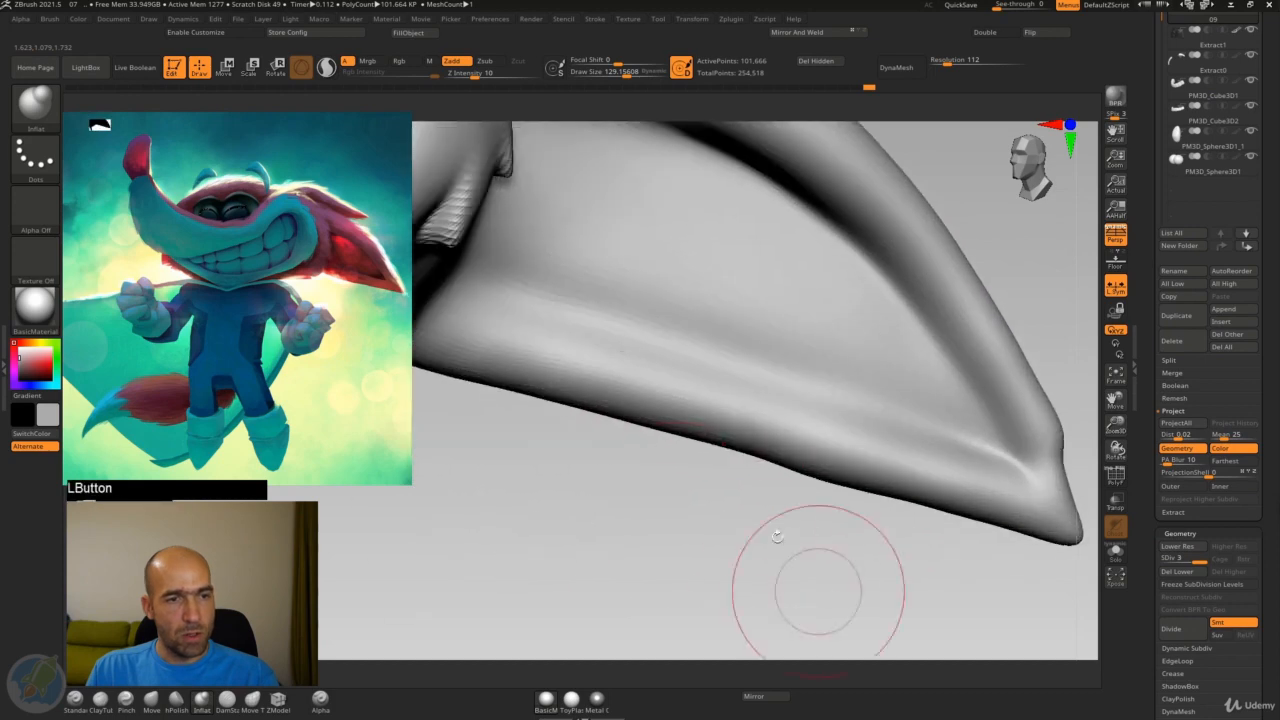
{"action": "left_click_drag", "start_coordinate": [628, 540], "coordinate": [775, 559]}
{"action": "key", "text": "b"}
{"action": "key", "text": "m"}
{"action": "key", "text": "v"}
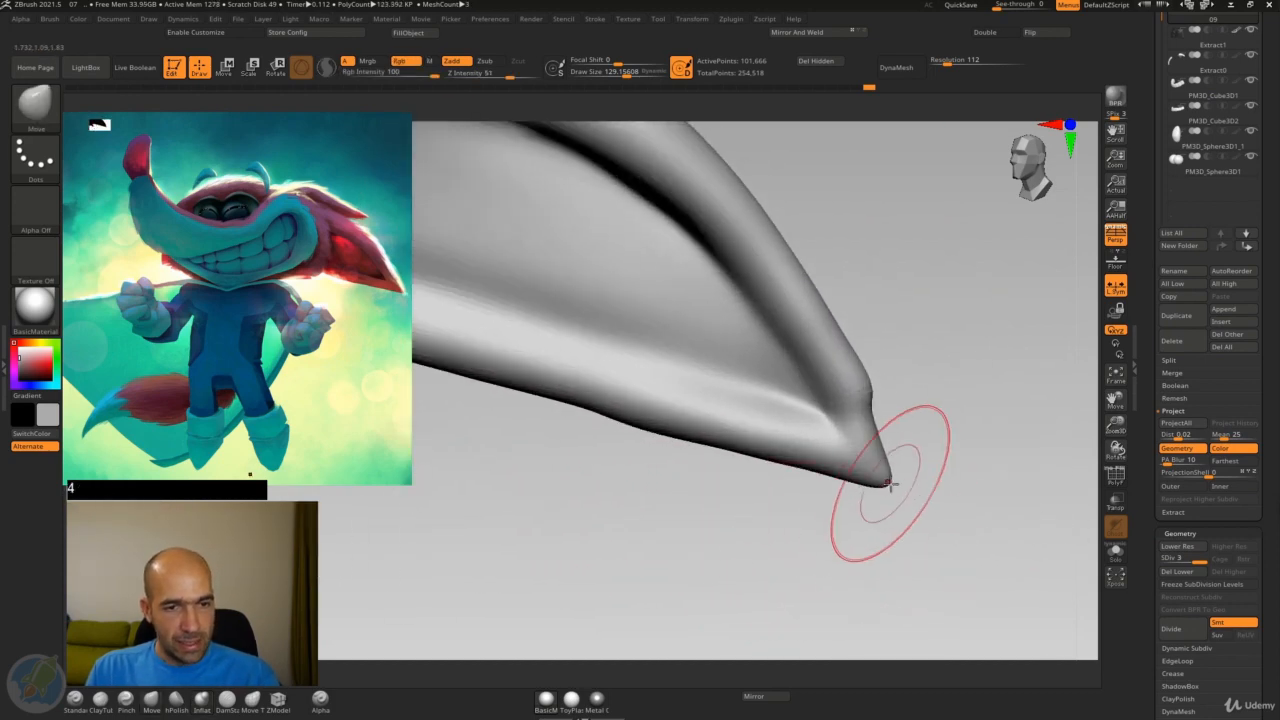
{"action": "mouse_move", "coordinate": [888, 488]}
{"action": "left_mouse_down"}
{"action": "mouse_move", "coordinate": [934, 514]}
{"action": "mouse_move", "coordinate": [888, 528]}
{"action": "left_mouse_up"}
Flatten the ear tip's front, edge and back surfaces with the hPolish brush and smooth the result
{"action": "key", "text": "5"}
{"action": "left_click_drag", "start_coordinate": [855, 418], "coordinate": [877, 455]}
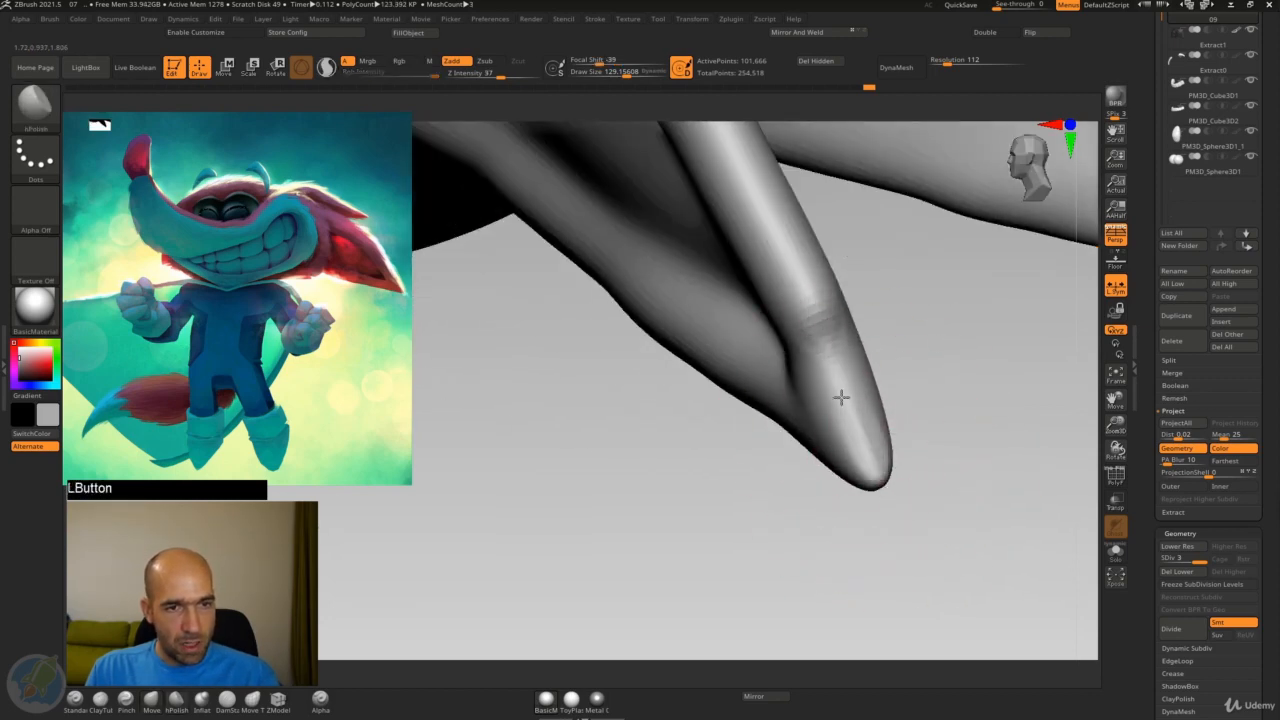
{"action": "left_click_drag", "start_coordinate": [841, 397], "coordinate": [835, 441]}
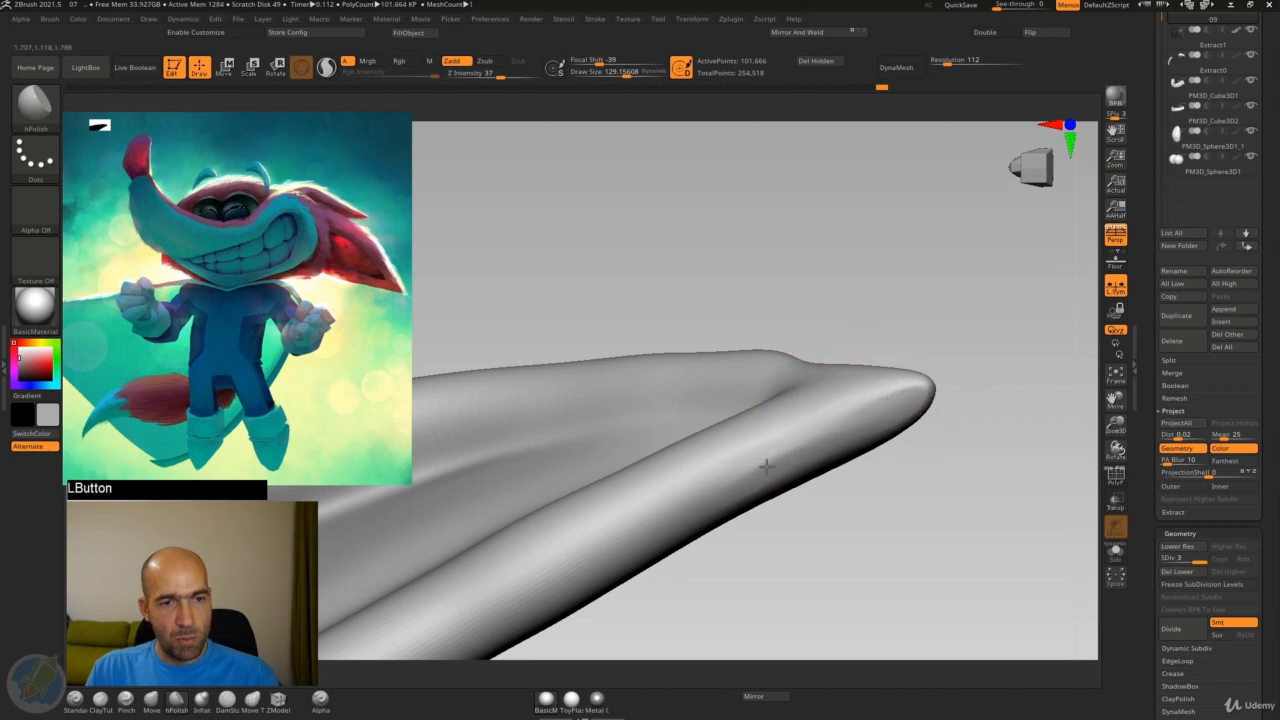
{"action": "left_click_drag", "start_coordinate": [940, 377], "coordinate": [872, 366]}
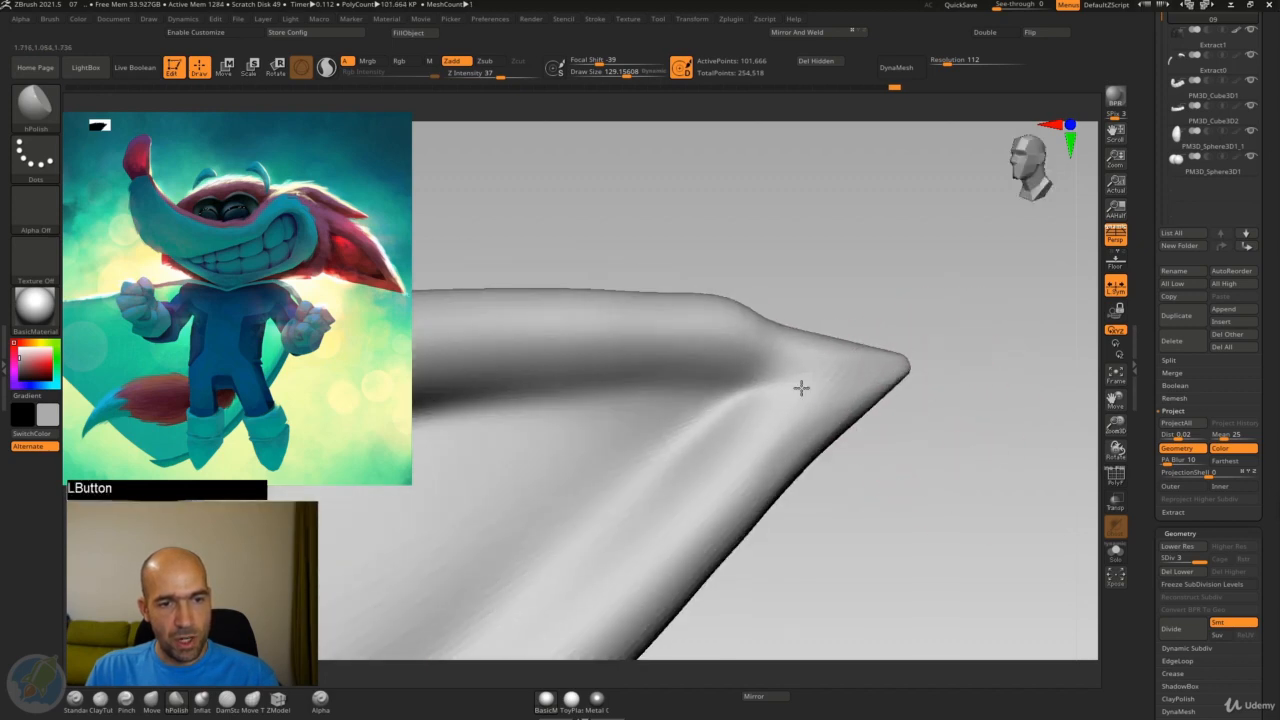
{"action": "left_click_drag", "start_coordinate": [801, 387], "coordinate": [890, 355]}
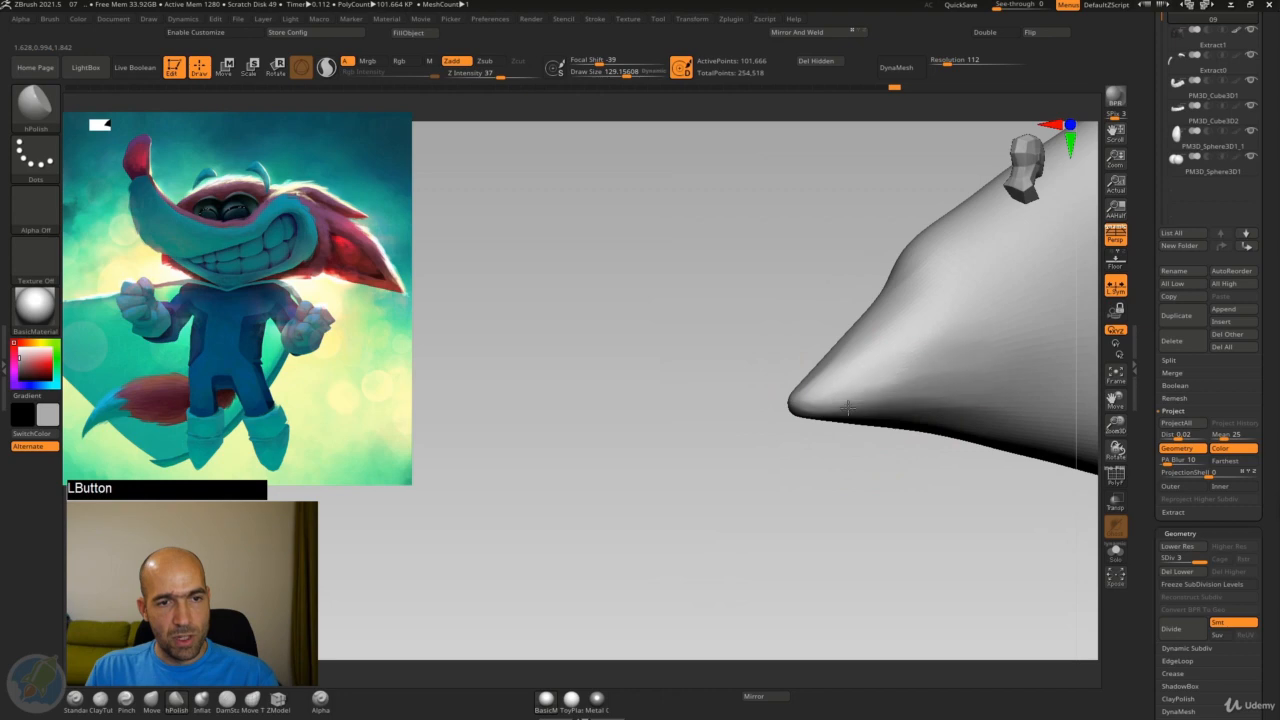
{"action": "mouse_move", "coordinate": [848, 408]}
{"action": "left_mouse_down"}
{"action": "mouse_move", "coordinate": [897, 384]}
{"action": "mouse_move", "coordinate": [912, 424]}
{"action": "mouse_move", "coordinate": [962, 432]}
{"action": "mouse_move", "coordinate": [818, 409]}
{"action": "left_mouse_up"}
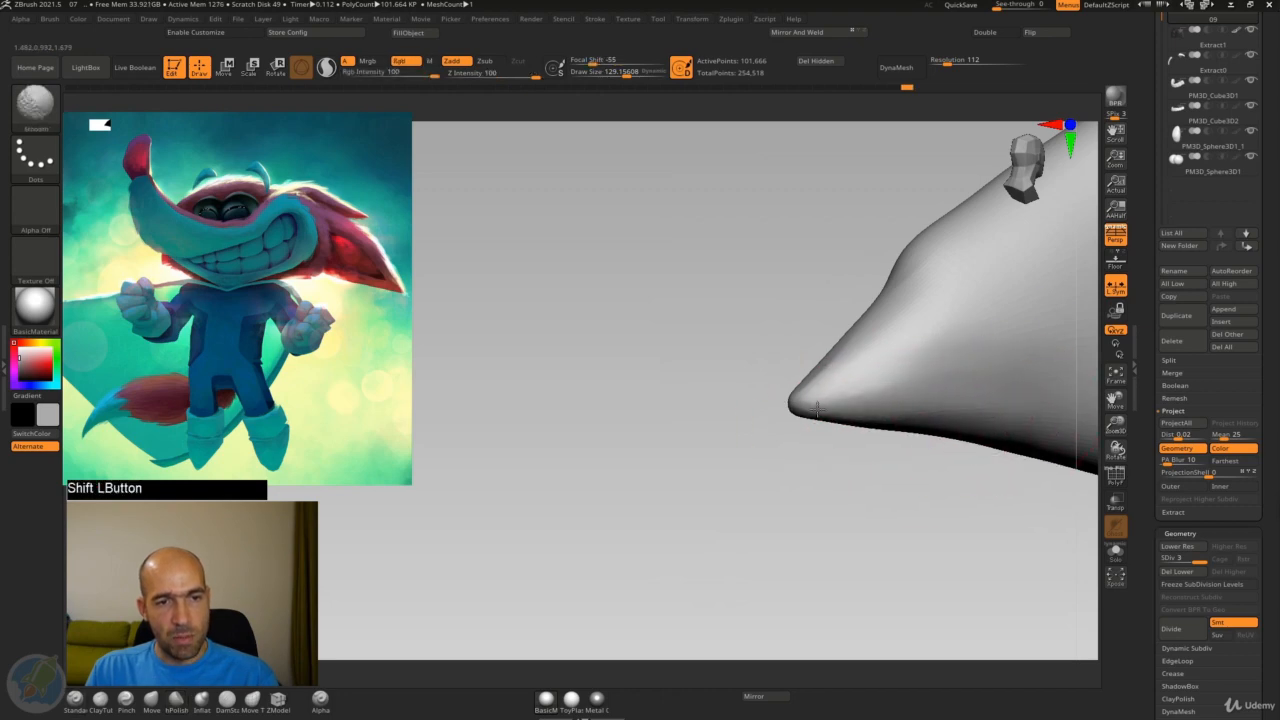
{"action": "left_click_drag", "start_coordinate": [657, 400], "coordinate": [846, 417]}
Carve the groove beneath the ear's upper rim with the DamStandard brush, undoing a stray stroke, and smooth it
{"action": "left_click_drag", "start_coordinate": [947, 451], "coordinate": [950, 409]}
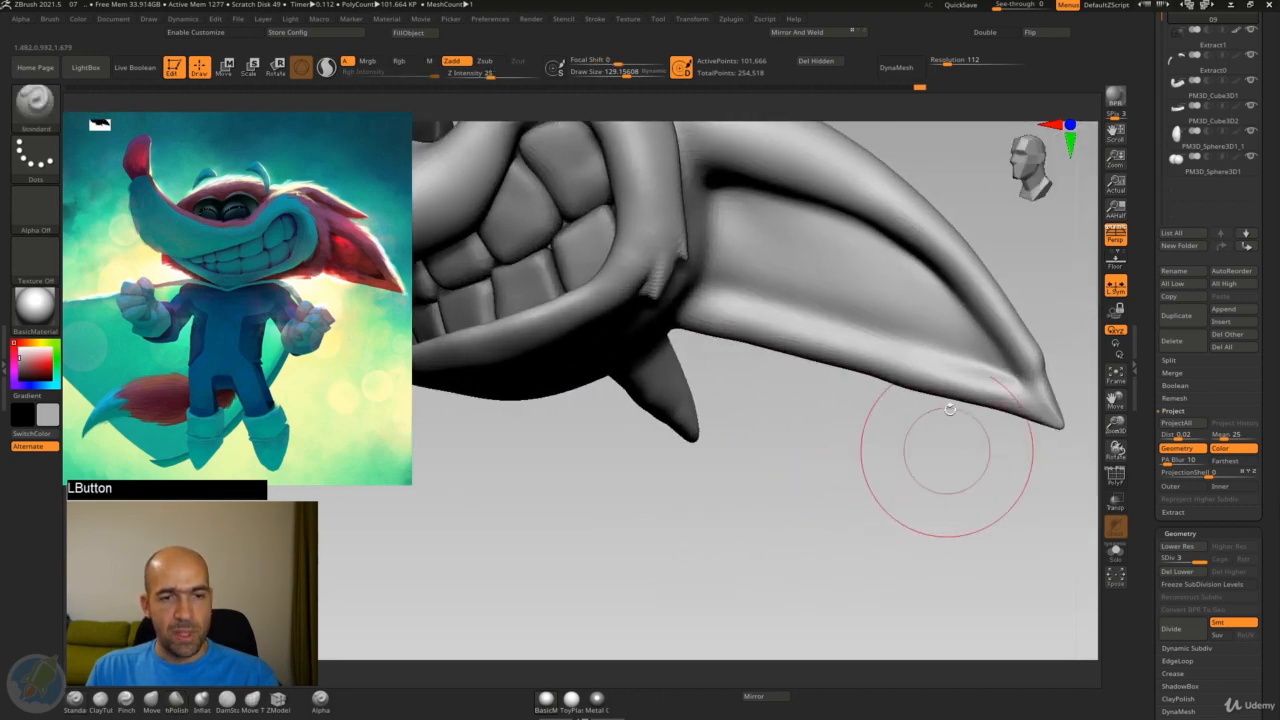
{"action": "mouse_move", "coordinate": [903, 457]}
{"action": "left_mouse_down"}
{"action": "mouse_move", "coordinate": [917, 451]}
{"action": "mouse_move", "coordinate": [876, 443]}
{"action": "left_mouse_up"}
{"action": "mouse_move", "coordinate": [873, 442]}
{"action": "left_mouse_down", "text": "alt"}
{"action": "mouse_move", "coordinate": [888, 457]}
{"action": "mouse_move", "coordinate": [819, 457]}
{"action": "mouse_move", "coordinate": [857, 524]}
{"action": "mouse_move", "coordinate": [808, 482]}
{"action": "left_mouse_up", "text": "alt"}
{"action": "key", "text": "7"}
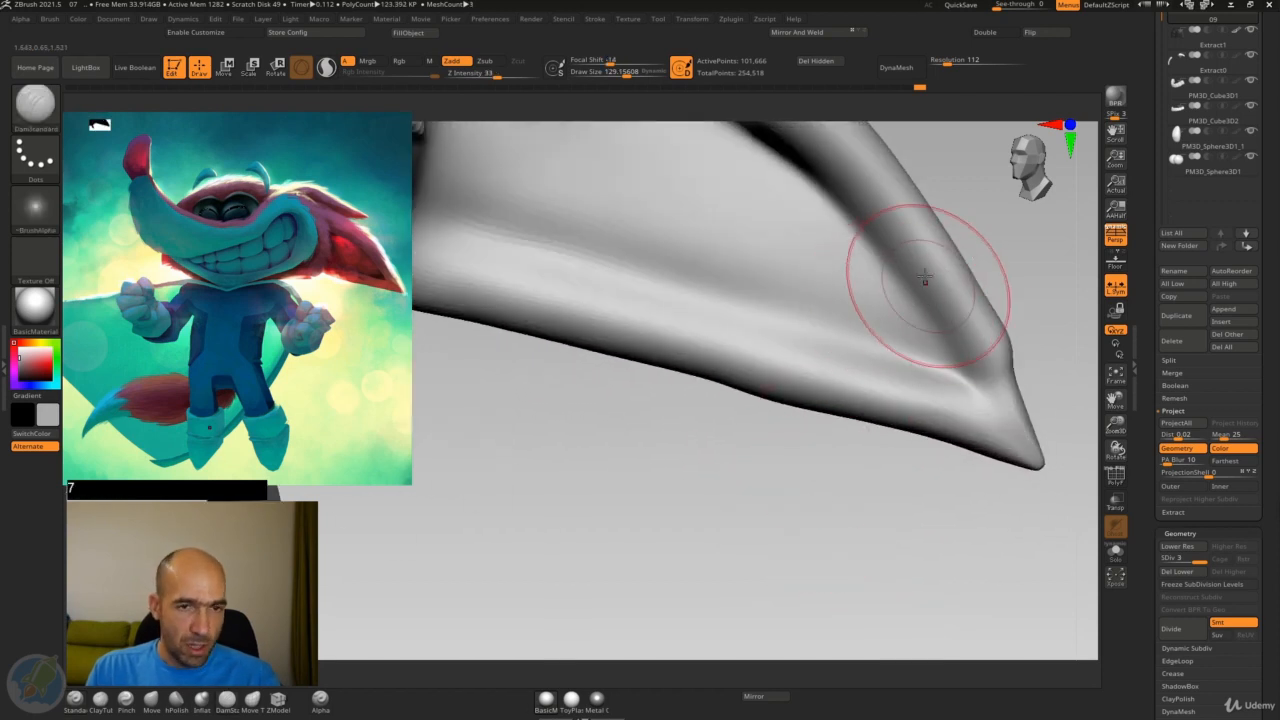
{"action": "left_click_drag", "start_coordinate": [971, 214], "coordinate": [749, 249]}
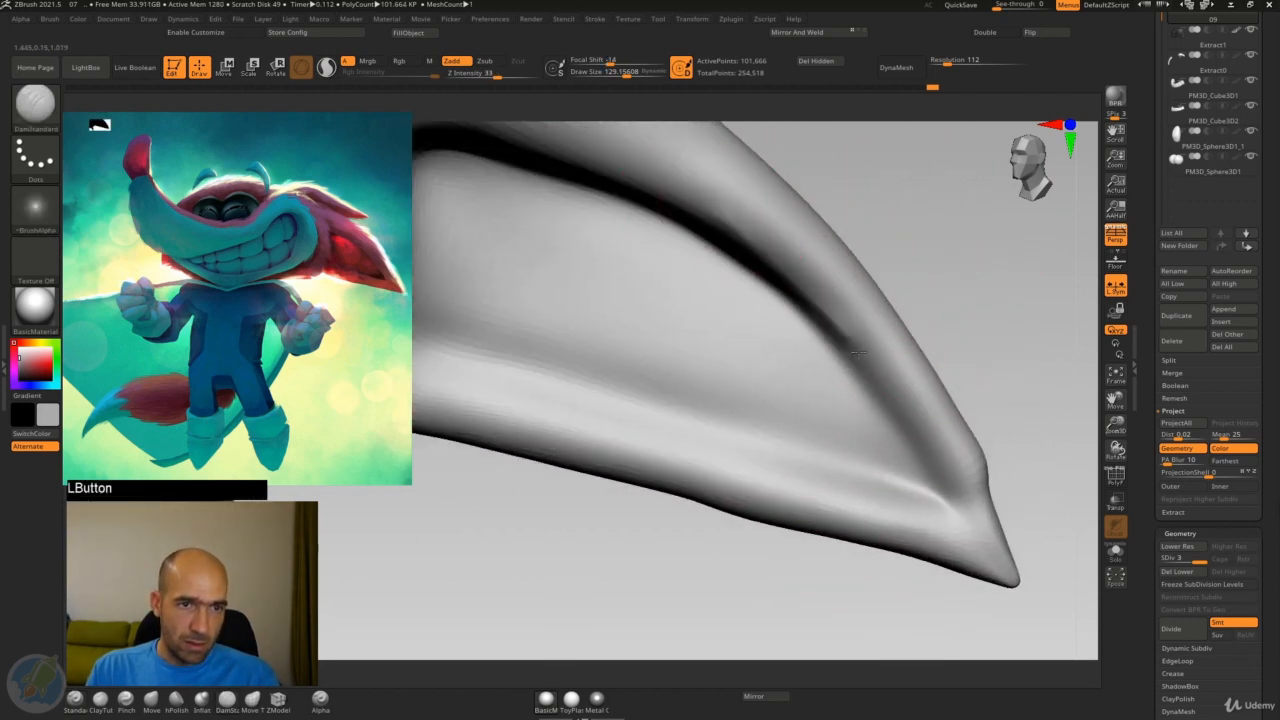
{"action": "left_click_drag", "start_coordinate": [962, 335], "coordinate": [895, 195]}
{"action": "key", "text": "ctrl+z"}
{"action": "left_click_drag", "start_coordinate": [895, 195], "coordinate": [678, 295], "text": "alt"}
{"action": "left_click_drag", "start_coordinate": [458, 357], "coordinate": [577, 345]}
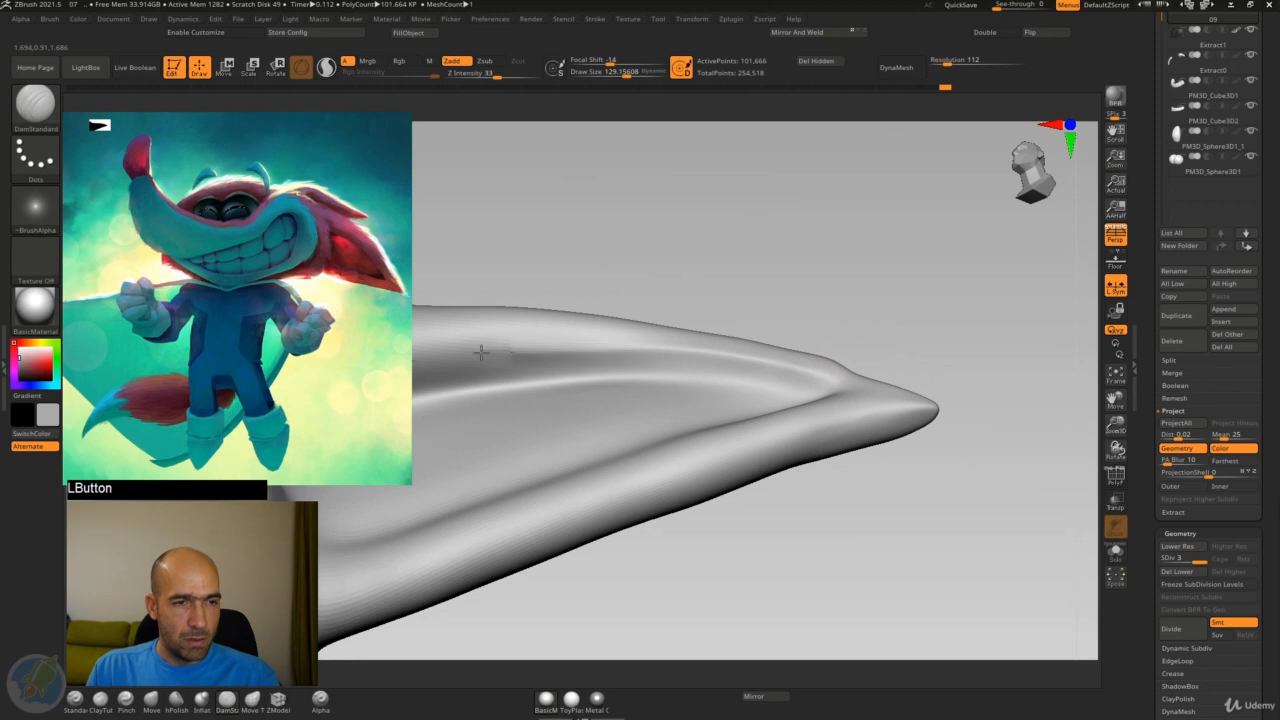
{"action": "left_click_drag", "start_coordinate": [626, 343], "coordinate": [496, 346], "text": "shift"}
Carve a crease along the ear's lower inner fold near the tip with the DamStandard brush and smooth it
{"action": "left_click_drag", "start_coordinate": [884, 311], "coordinate": [872, 393]}
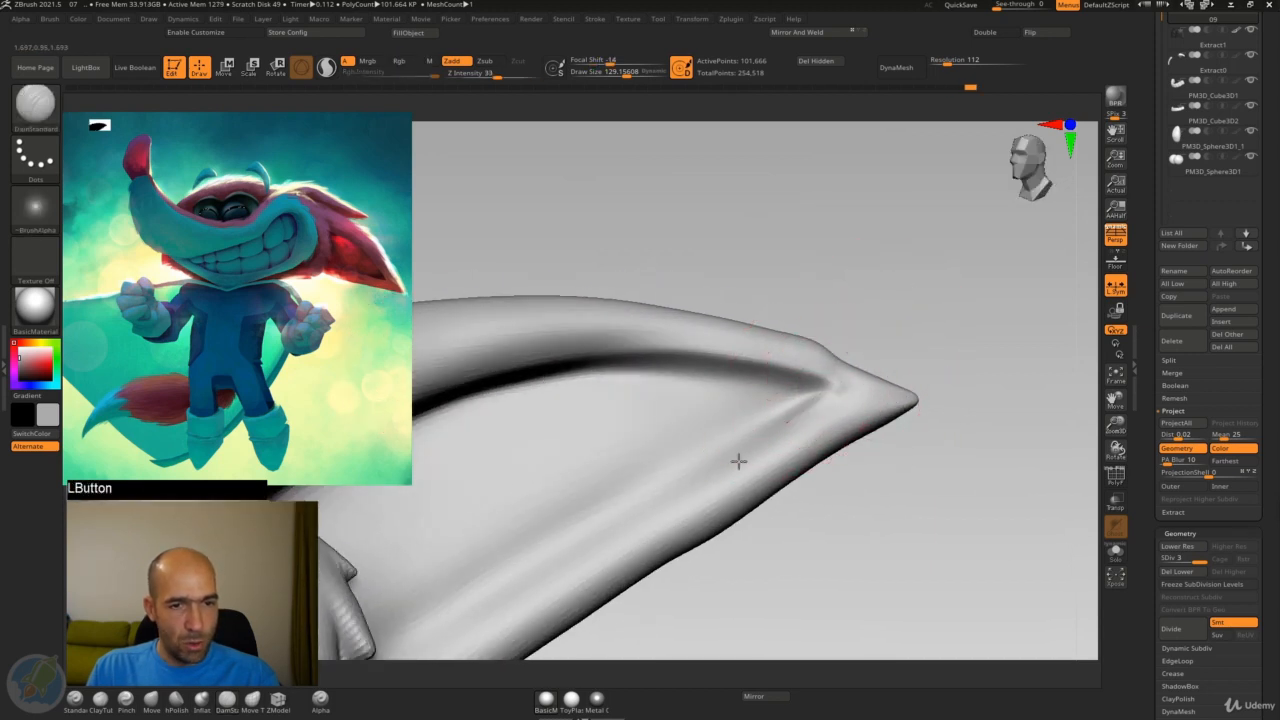
{"action": "left_click_drag", "start_coordinate": [723, 470], "coordinate": [648, 521]}
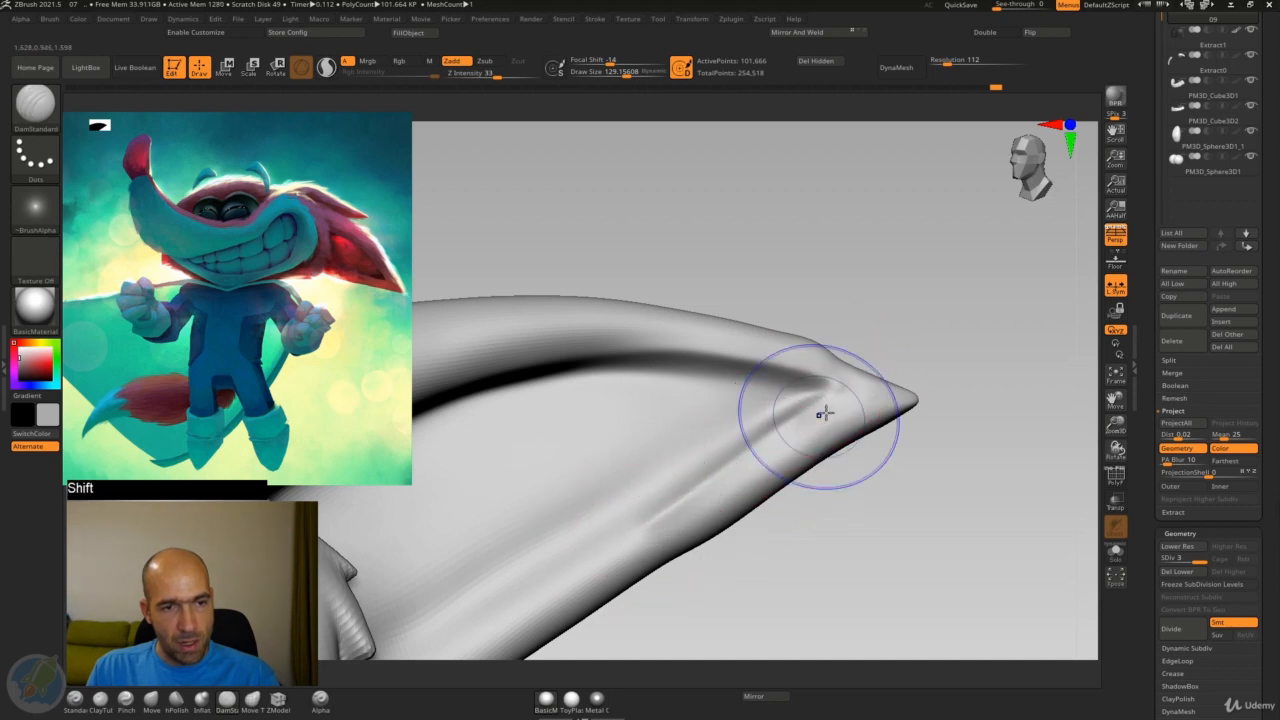
{"action": "left_click_drag", "start_coordinate": [825, 412], "coordinate": [671, 520], "text": "shift"}
{"action": "left_click_drag", "start_coordinate": [821, 512], "coordinate": [896, 498]}
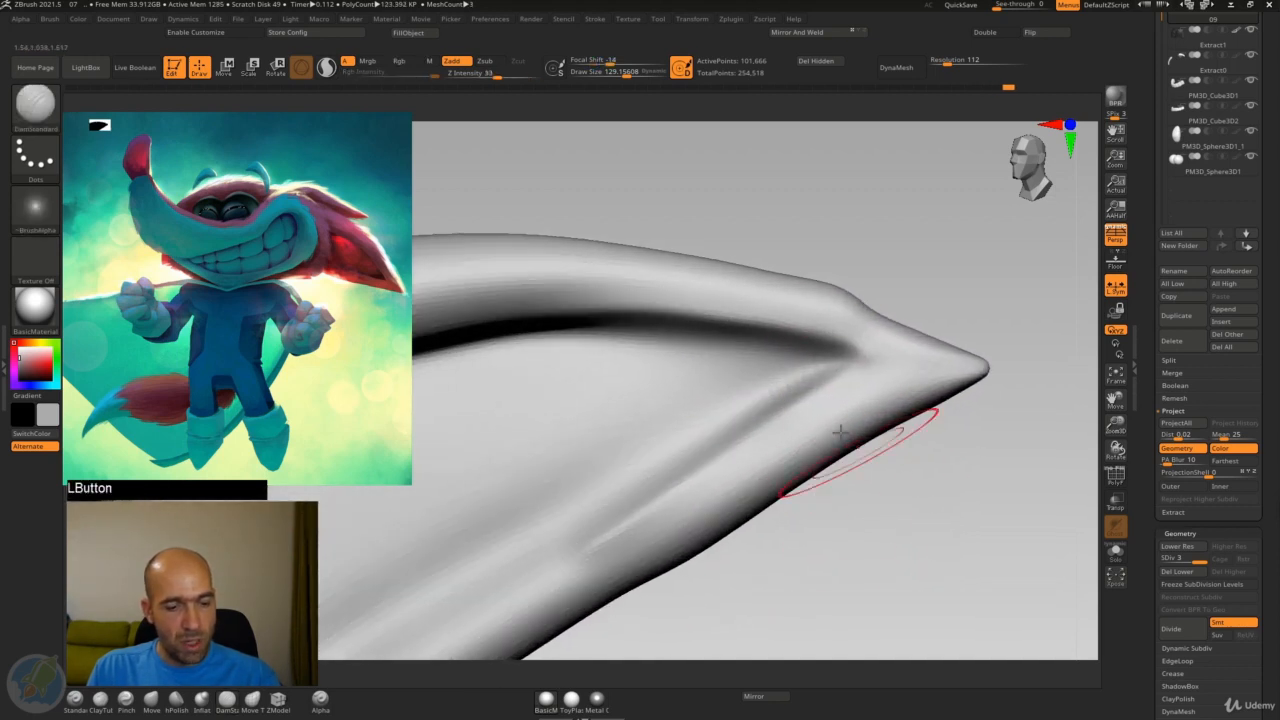
Lower the head to subdivision level 1 and reshape the ear's lower edge near the tip with the Move brush
{"action": "key", "text": "shift"}
{"action": "key", "text": "shift+d"}
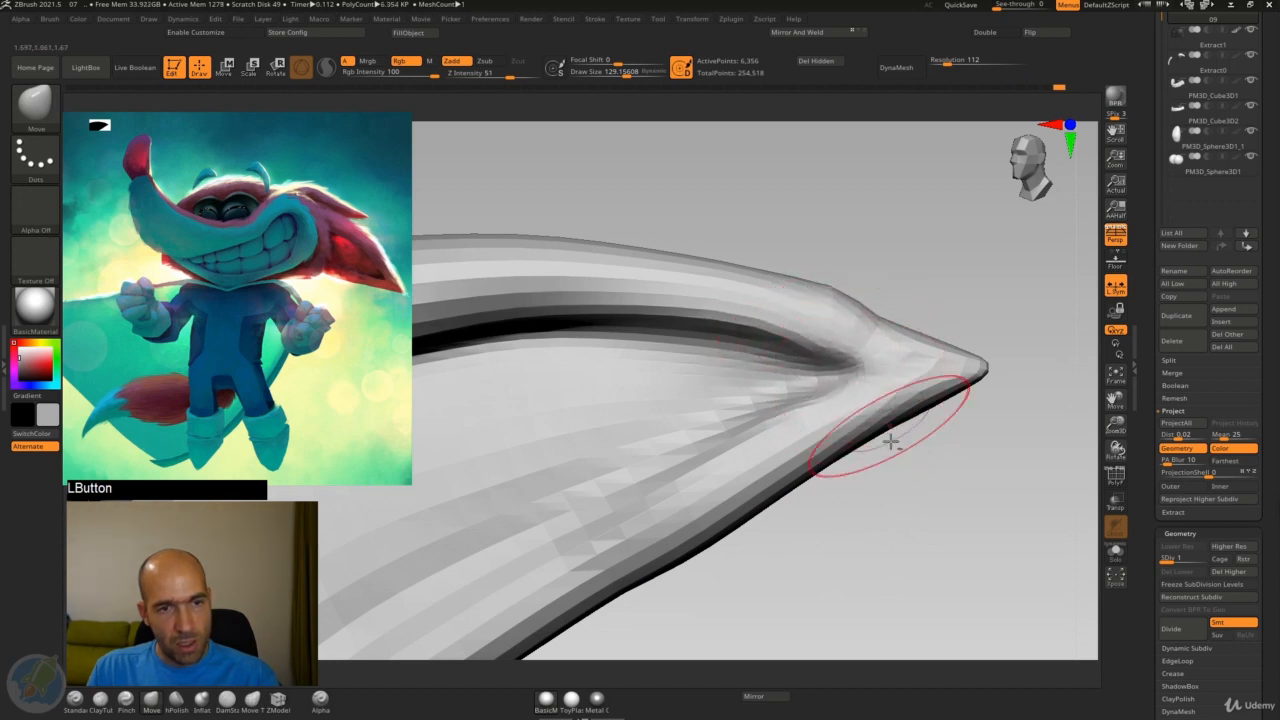
{"action": "left_click_drag", "start_coordinate": [890, 441], "coordinate": [876, 461]}
Tighten the inner corner where the ear's folds meet near the tip with the Pinch brush
{"action": "key", "text": "3"}
{"action": "left_click_drag", "start_coordinate": [846, 381], "coordinate": [841, 379]}
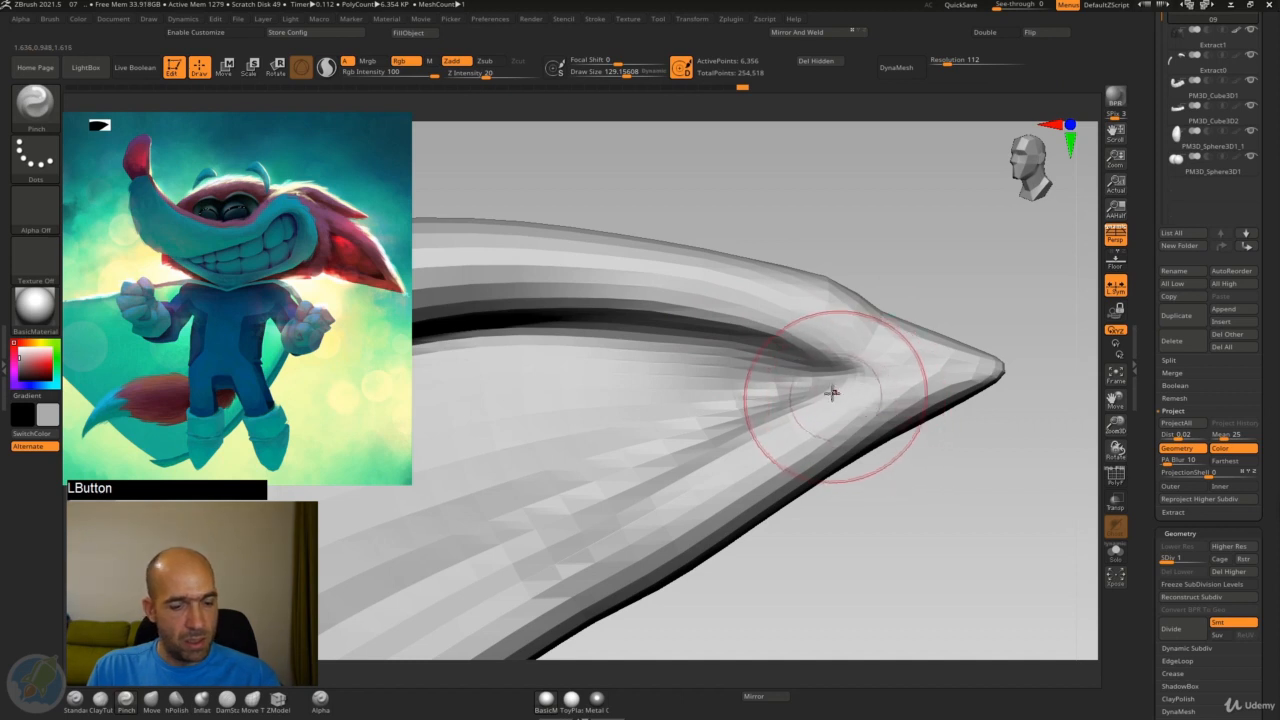
{"action": "left_click_drag", "start_coordinate": [832, 393], "coordinate": [841, 383]}
Refine the ear's inner groove and upper rim near the tip with the Move brush, and raise the head to subdivision level 2
{"action": "key", "text": "4"}
{"action": "left_click_drag", "start_coordinate": [803, 349], "coordinate": [798, 343]}
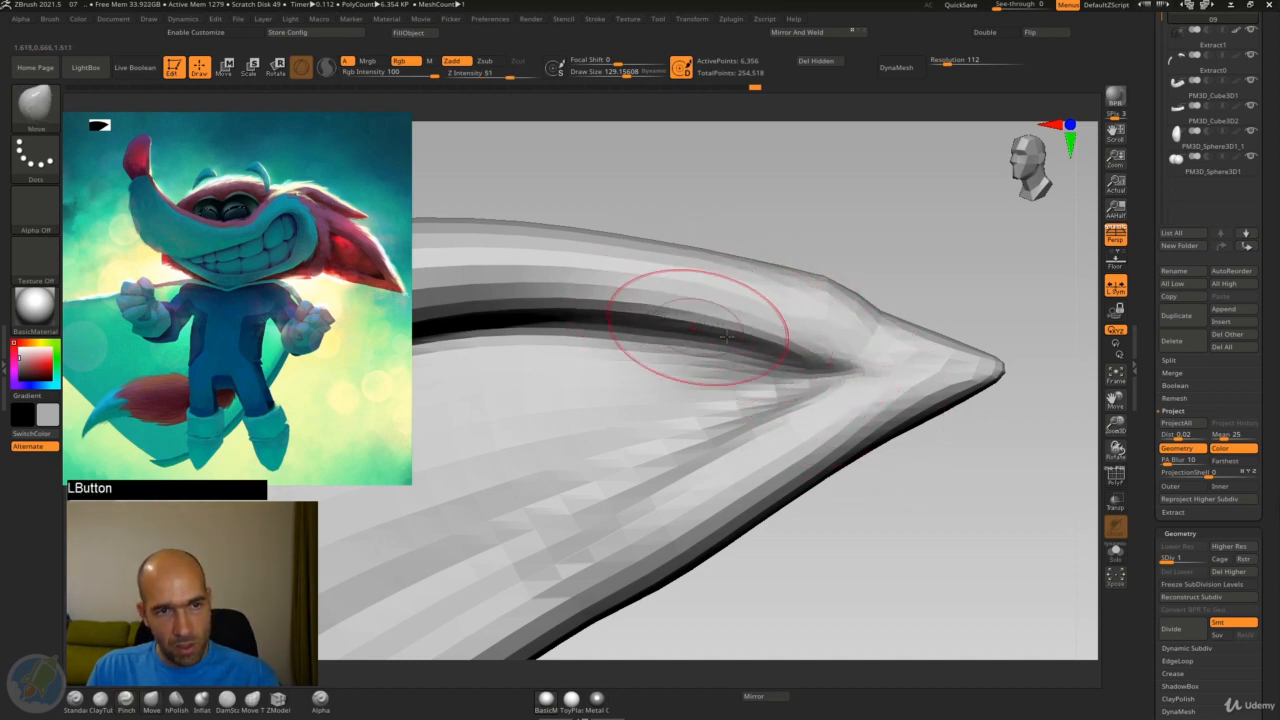
{"action": "left_click_drag", "start_coordinate": [884, 336], "coordinate": [877, 320]}
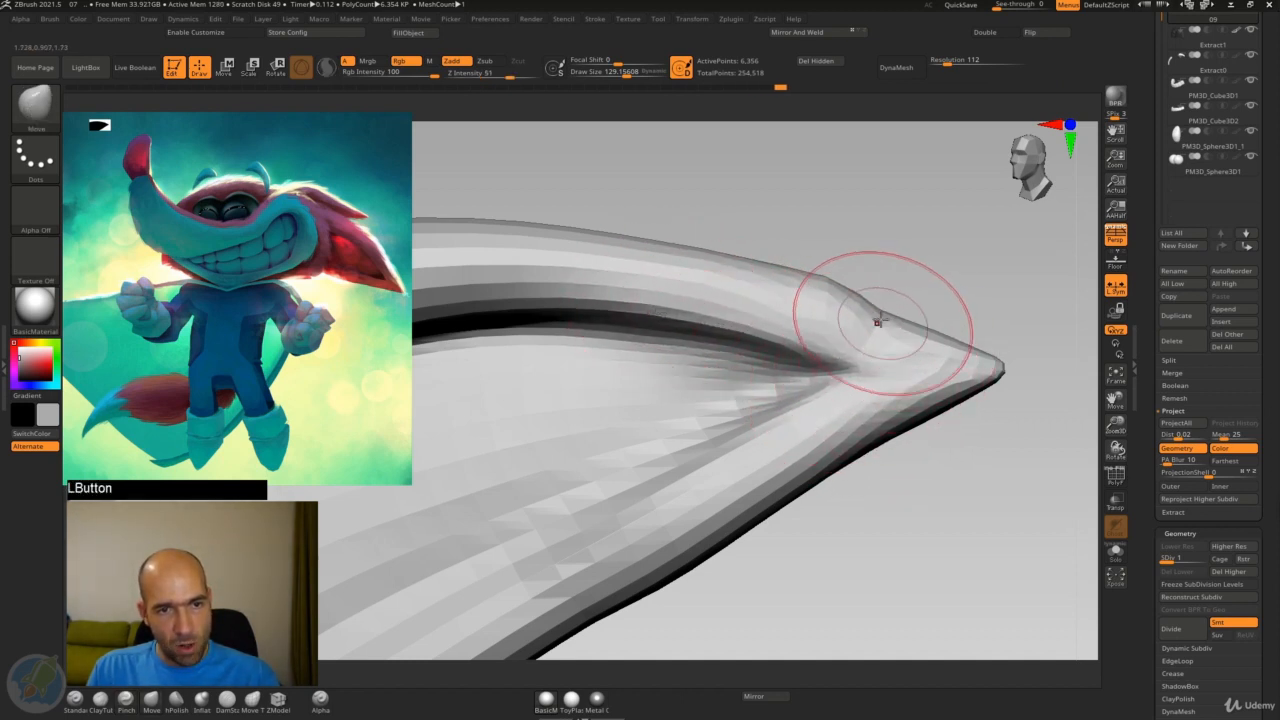
{"action": "left_click_drag", "start_coordinate": [880, 474], "coordinate": [1000, 415], "text": "alt"}
{"action": "key", "text": "ctrl+d"}
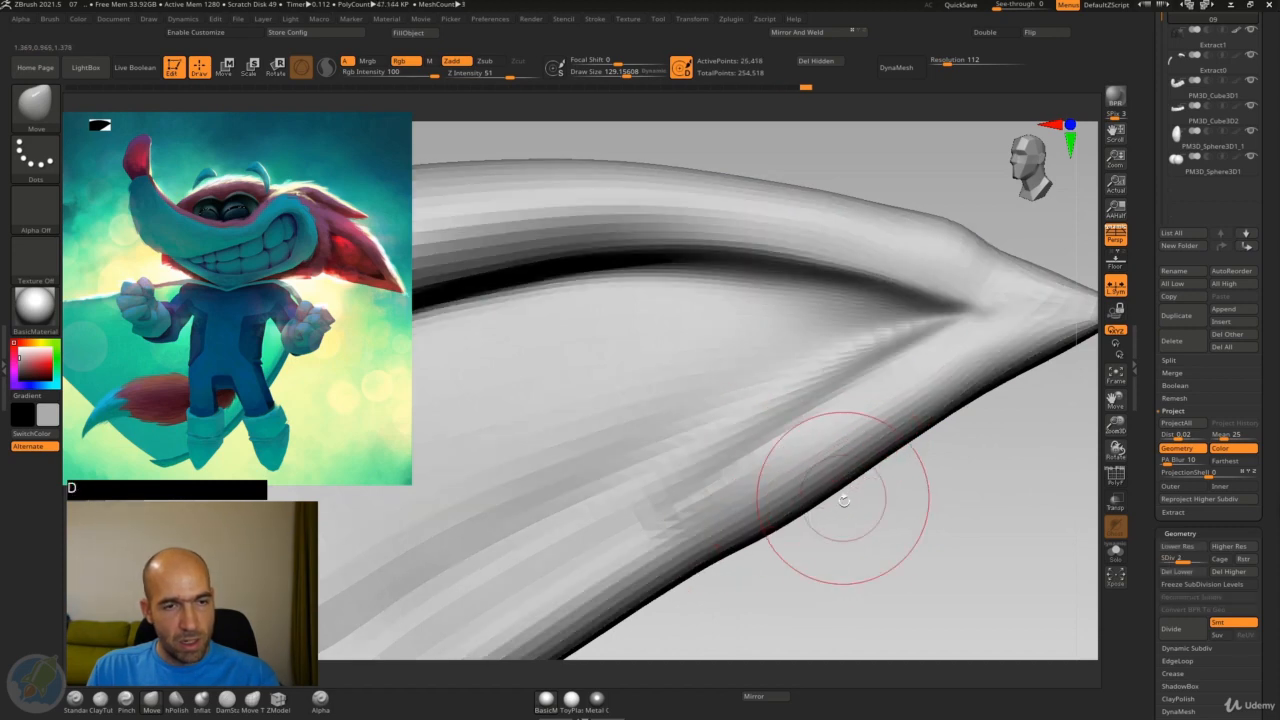
Carve along the ear's lower inner fold from its base with the DamStandard brush and smooth the strokes
{"action": "key", "text": "7"}
{"action": "left_click_drag", "start_coordinate": [803, 560], "coordinate": [790, 524], "text": "alt"}
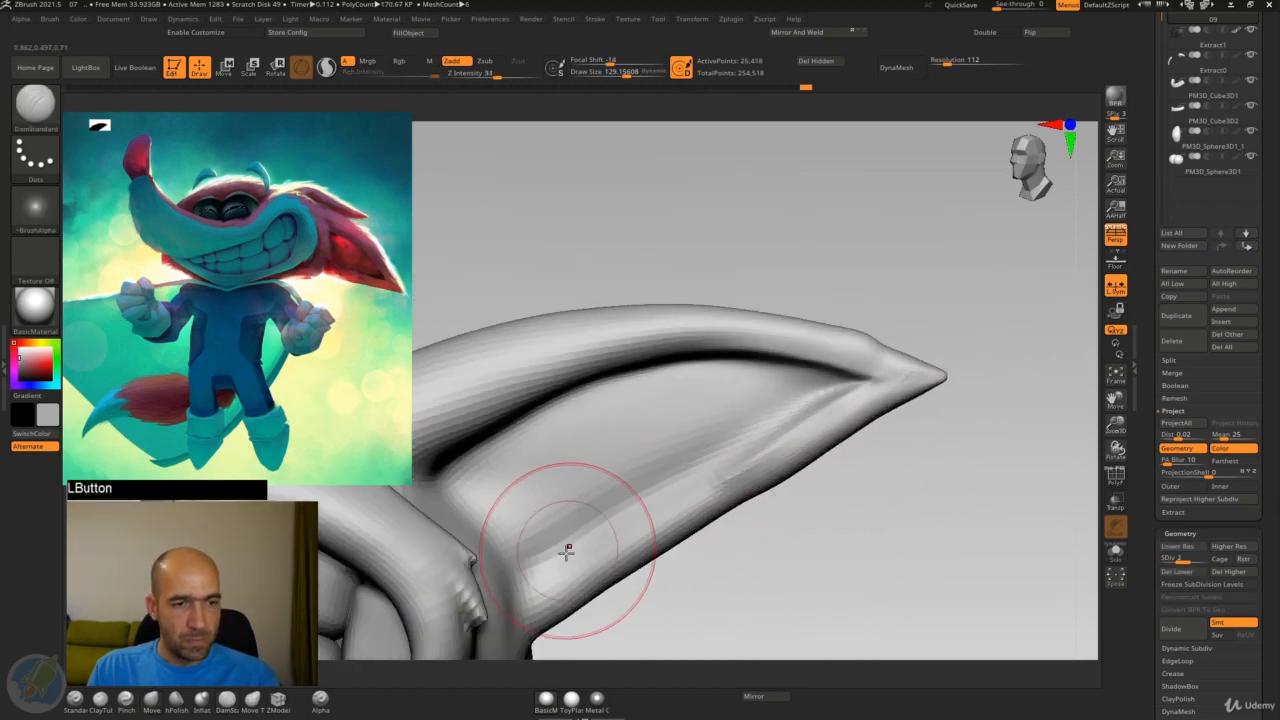
{"action": "left_click_drag", "start_coordinate": [551, 571], "coordinate": [832, 400], "text": "alt"}
{"action": "left_click_drag", "start_coordinate": [570, 565], "coordinate": [558, 580]}
{"action": "left_click_drag", "start_coordinate": [553, 586], "coordinate": [615, 500], "text": "shift"}
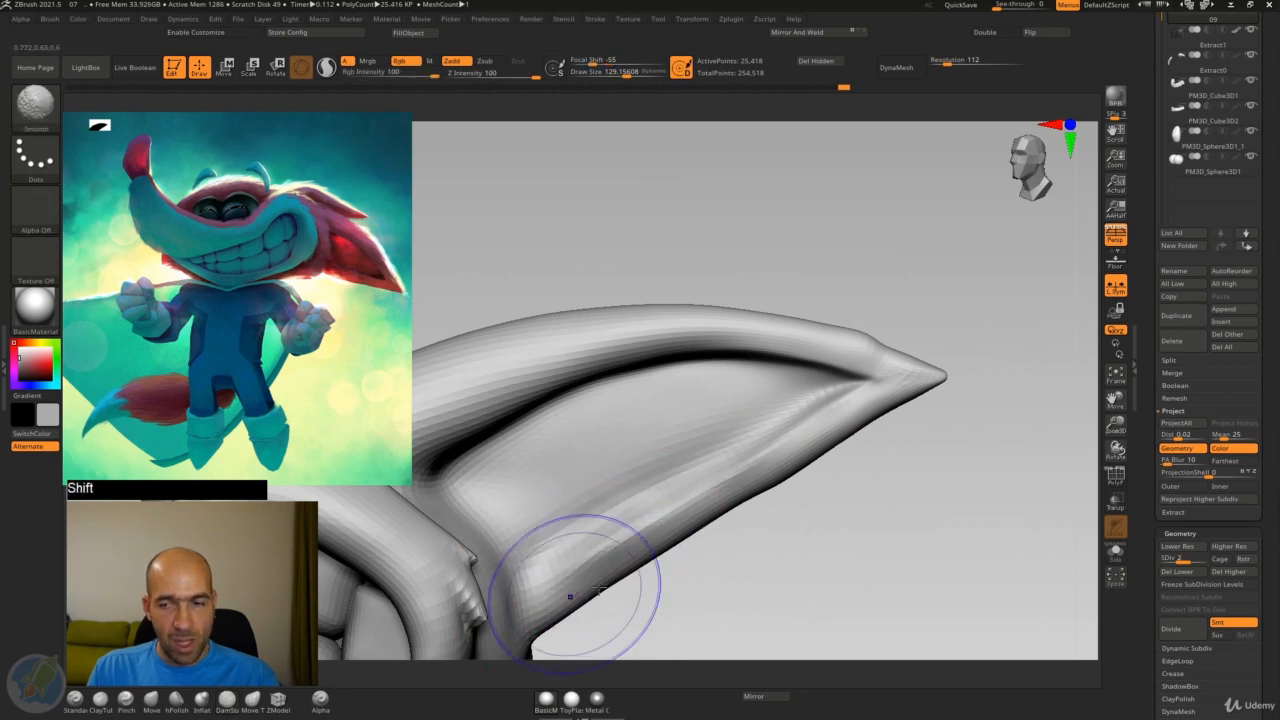
Smooth the ear's lower edge toward the tip and undo the last stroke
{"action": "left_click_drag", "start_coordinate": [794, 567], "coordinate": [811, 550], "text": "alt"}
{"action": "left_click_drag", "start_coordinate": [838, 450], "coordinate": [757, 520], "text": "shift"}
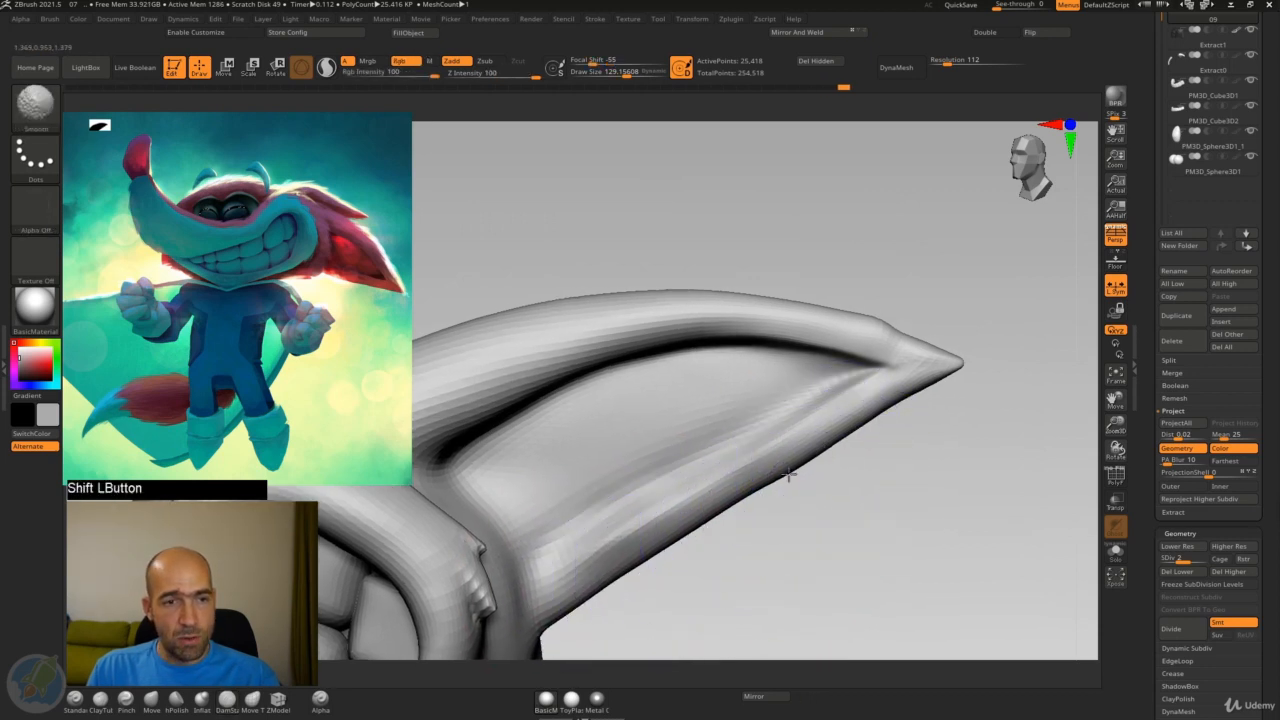
{"action": "left_click_drag", "start_coordinate": [788, 474], "coordinate": [806, 462], "text": "shift"}
{"action": "left_click_drag", "start_coordinate": [872, 500], "coordinate": [889, 457]}
{"action": "mouse_move", "coordinate": [915, 395]}
{"action": "left_mouse_down", "text": "shift"}
{"action": "mouse_move", "coordinate": [826, 506]}
{"action": "mouse_move", "coordinate": [871, 497]}
{"action": "mouse_move", "coordinate": [853, 497]}
{"action": "left_mouse_up", "text": "shift"}
{"action": "mouse_move", "coordinate": [853, 497]}
{"action": "left_mouse_down", "text": "alt"}
{"action": "mouse_move", "coordinate": [817, 436]}
{"action": "mouse_move", "coordinate": [860, 477]}
{"action": "mouse_move", "coordinate": [837, 471]}
{"action": "left_mouse_up", "text": "alt"}
{"action": "key", "text": "ctrl+z"}
Adjust the ear's inner surface and lower fold with the Move brush, smoothing the area between the folds
{"action": "key", "text": "4"}
{"action": "left_click_drag", "start_coordinate": [808, 430], "coordinate": [876, 419]}
{"action": "mouse_move", "coordinate": [683, 440]}
{"action": "left_mouse_down", "text": "shift"}
{"action": "mouse_move", "coordinate": [697, 417]}
{"action": "mouse_move", "coordinate": [629, 449]}
{"action": "left_mouse_up", "text": "shift"}
{"action": "mouse_move", "coordinate": [923, 445]}
{"action": "left_mouse_down", "text": "alt"}
{"action": "mouse_move", "coordinate": [864, 398]}
{"action": "mouse_move", "coordinate": [920, 331]}
{"action": "mouse_move", "coordinate": [896, 334]}
{"action": "mouse_move", "coordinate": [956, 349]}
{"action": "mouse_move", "coordinate": [866, 294]}
{"action": "left_mouse_up", "text": "alt"}
Build up the ear's upper rim along the inner groove with a smaller Standard brush and smooth toward the tip
{"action": "key", "text": "1"}
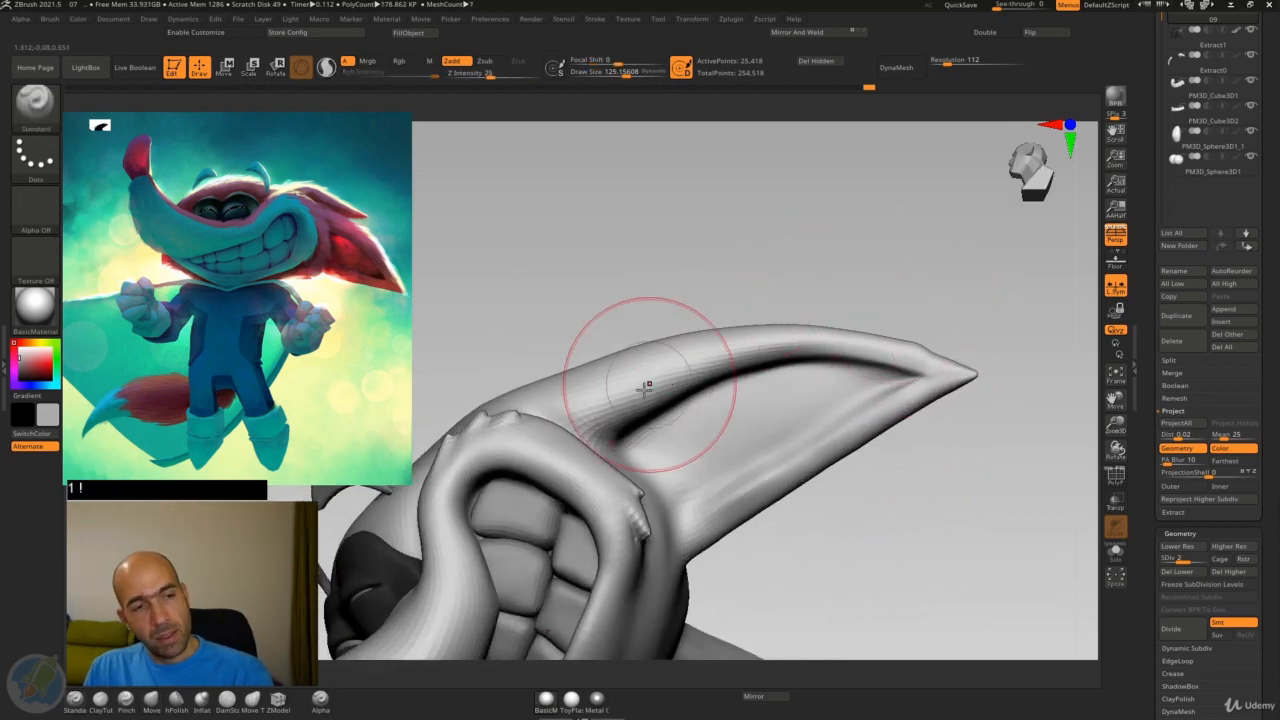
{"action": "key", "text": "["}
{"action": "key", "text": "["}
{"action": "key", "text": "["}
{"action": "key", "text": "["}
{"action": "key", "text": "["}
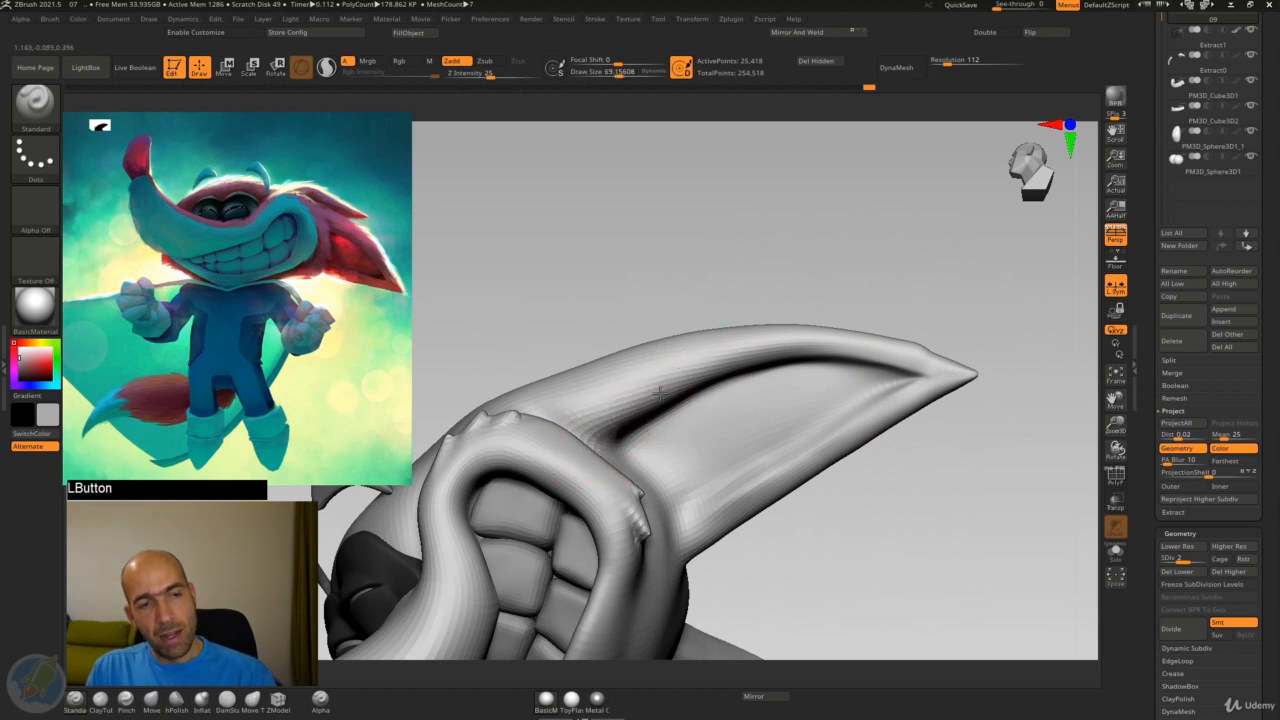
{"action": "left_click_drag", "start_coordinate": [660, 395], "coordinate": [741, 356]}
{"action": "left_click_drag", "start_coordinate": [828, 344], "coordinate": [835, 339], "text": "shift"}
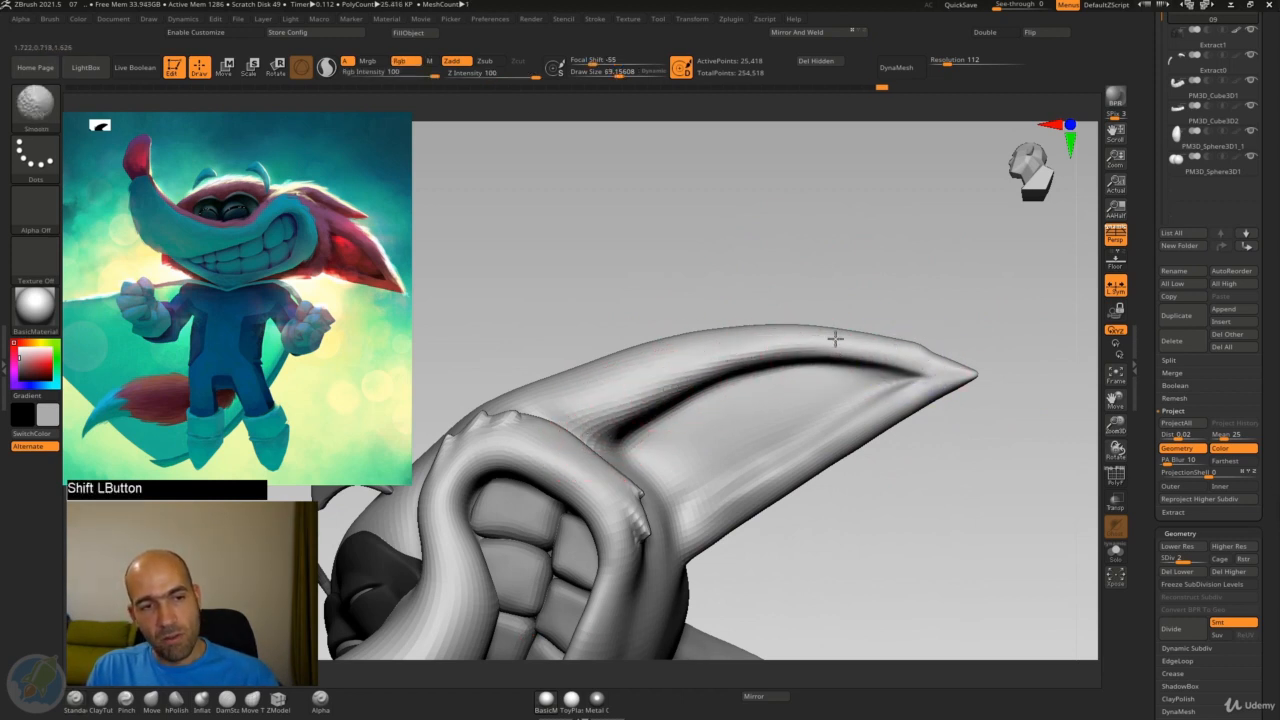
{"action": "left_click_drag", "start_coordinate": [957, 370], "coordinate": [970, 364], "text": "shift"}
Touch up and smooth the ear's upper rim, and raise the head to subdivision level 3
{"action": "mouse_move", "coordinate": [992, 350]}
{"action": "left_mouse_down", "text": "alt"}
{"action": "mouse_move", "coordinate": [843, 286]}
{"action": "mouse_move", "coordinate": [830, 300]}
{"action": "left_mouse_up", "text": "alt"}
{"action": "mouse_move", "coordinate": [850, 340]}
{"action": "left_mouse_down"}
{"action": "mouse_move", "coordinate": [894, 440]}
{"action": "mouse_move", "coordinate": [919, 371]}
{"action": "left_mouse_up"}
{"action": "mouse_move", "coordinate": [803, 316]}
{"action": "left_mouse_down", "text": "shift"}
{"action": "mouse_move", "coordinate": [866, 304]}
{"action": "mouse_move", "coordinate": [855, 336]}
{"action": "mouse_move", "coordinate": [806, 296]}
{"action": "left_mouse_up", "text": "shift"}
{"action": "key", "text": "6"}
{"action": "mouse_move", "coordinate": [897, 307]}
{"action": "left_mouse_down", "text": "alt"}
{"action": "mouse_move", "coordinate": [920, 278]}
{"action": "mouse_move", "coordinate": [859, 303]}
{"action": "mouse_move", "coordinate": [921, 292]}
{"action": "mouse_move", "coordinate": [936, 303]}
{"action": "left_mouse_up", "text": "alt"}
{"action": "key", "text": "d"}
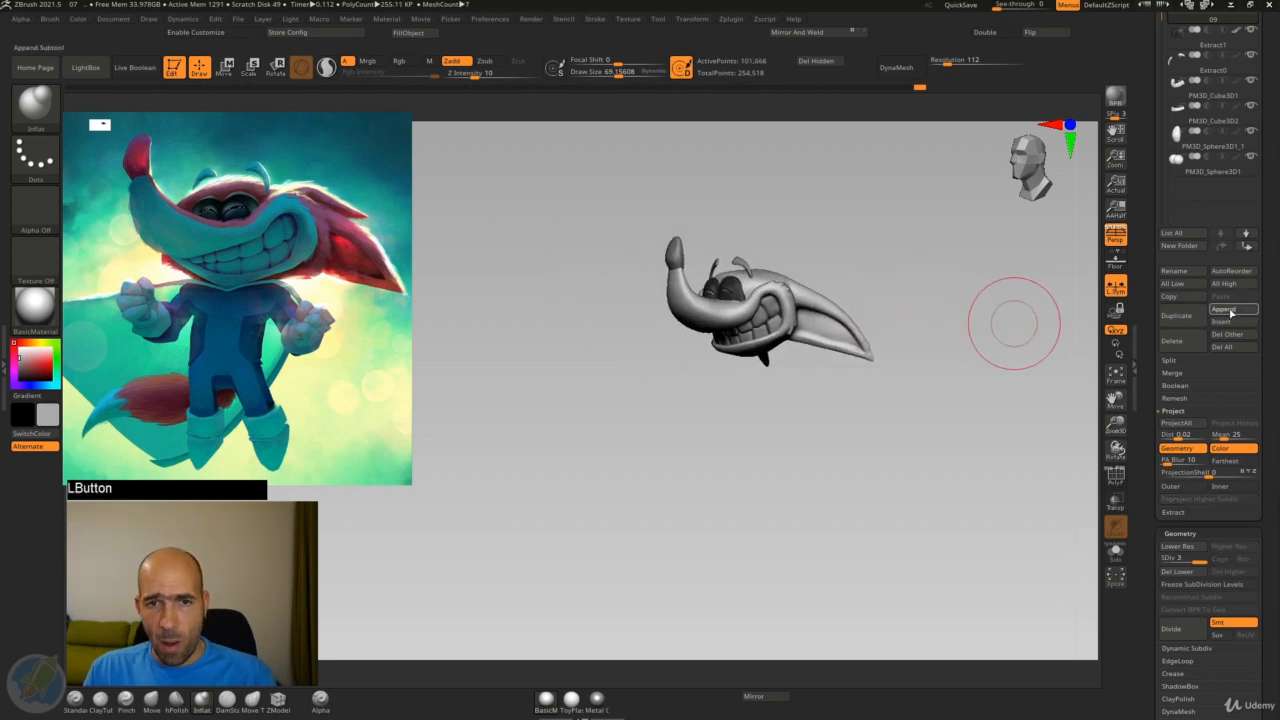
Append a Sphere3D as a new subtool to start the character's body
{"action": "left_click", "coordinate": [1224, 309]}
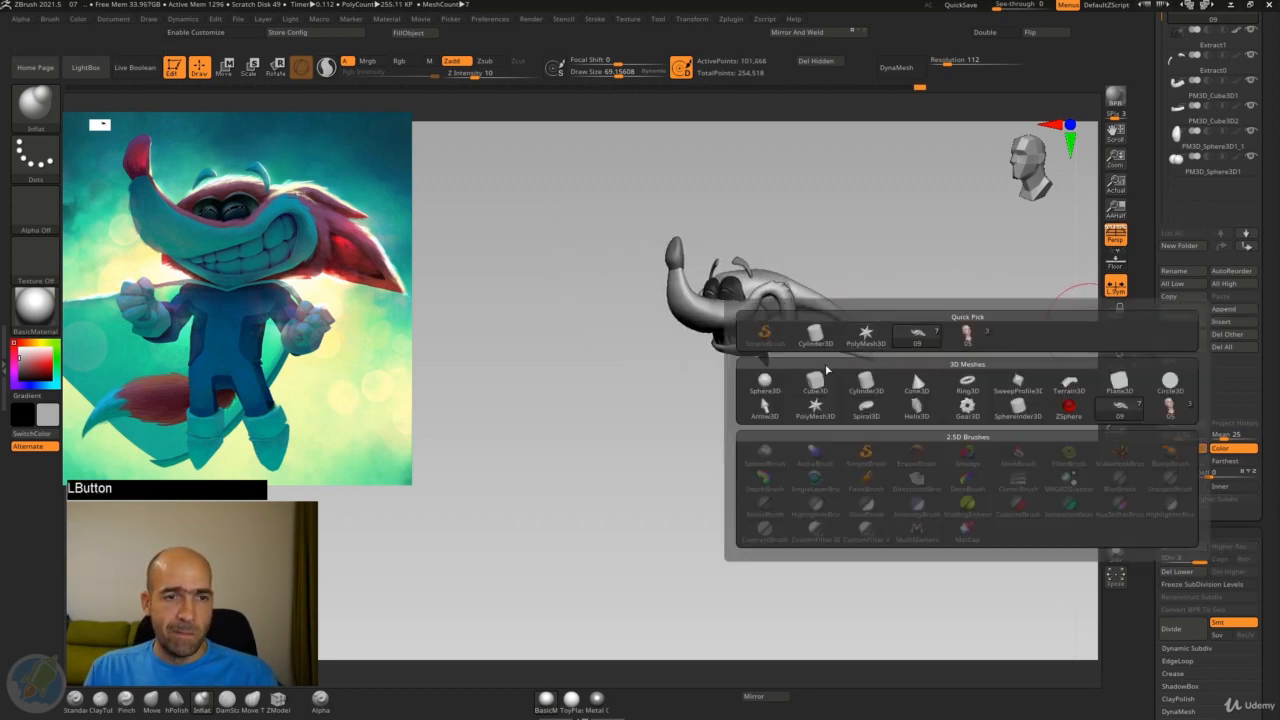
{"action": "left_click", "coordinate": [765, 383]}
{"action": "left_click_drag", "start_coordinate": [808, 409], "coordinate": [811, 437], "text": "alt"}
{"action": "left_click_drag", "start_coordinate": [811, 437], "coordinate": [826, 428]}
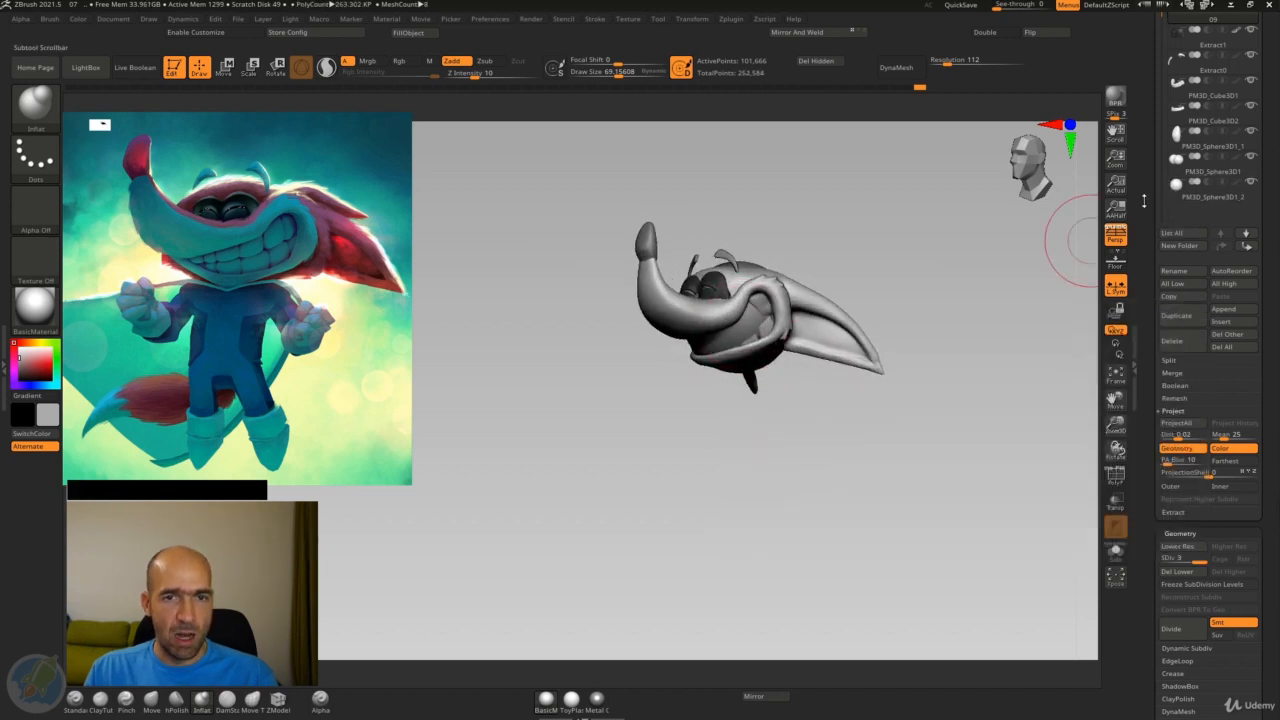
Make the appended sphere the active subtool and set the subtool list's visible count to 10
{"action": "left_click_drag", "start_coordinate": [1144, 201], "coordinate": [1148, 276]}
{"action": "left_click", "coordinate": [1189, 319]}
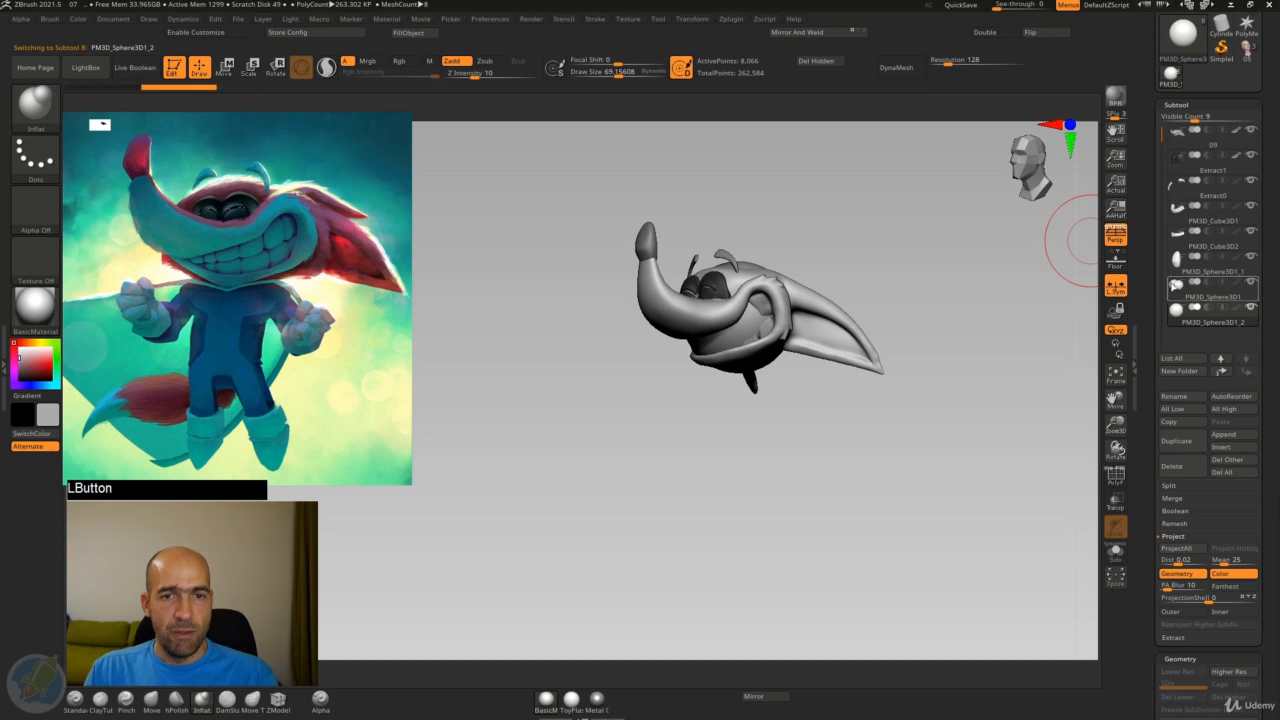
{"action": "left_click_drag", "start_coordinate": [1189, 117], "coordinate": [1215, 165]}
{"action": "left_click_drag", "start_coordinate": [1162, 270], "coordinate": [1199, 120]}
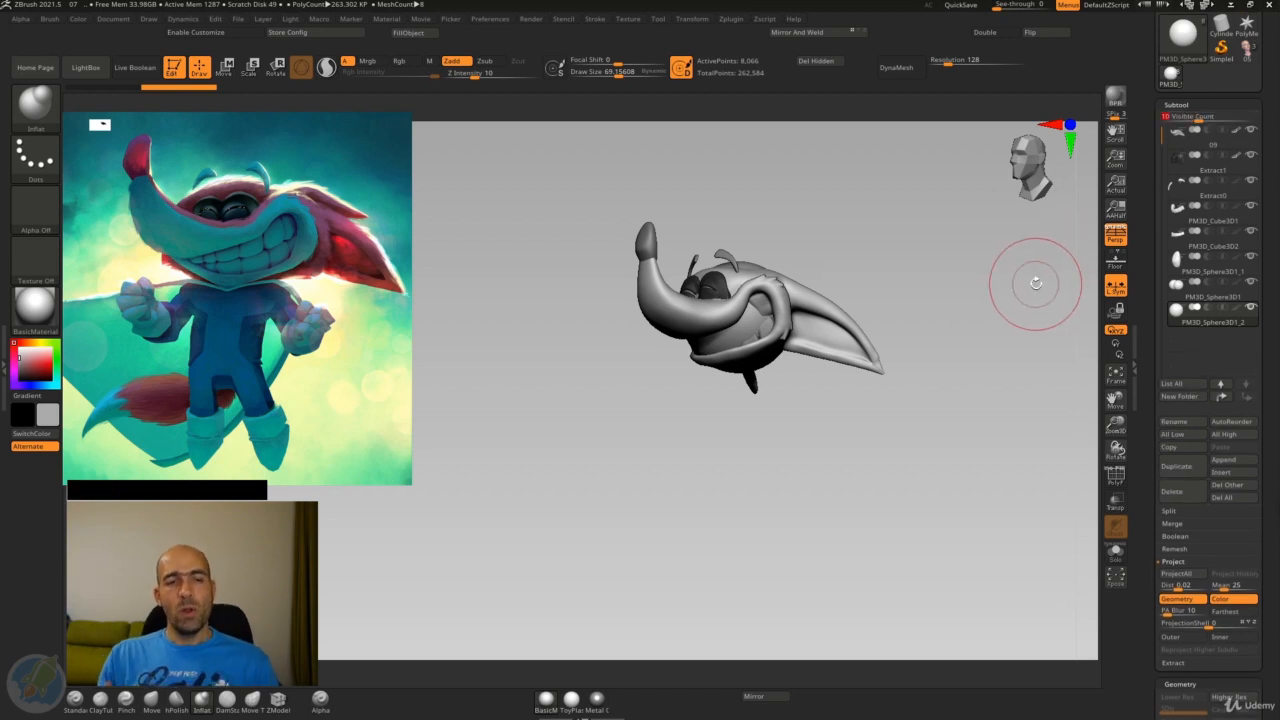
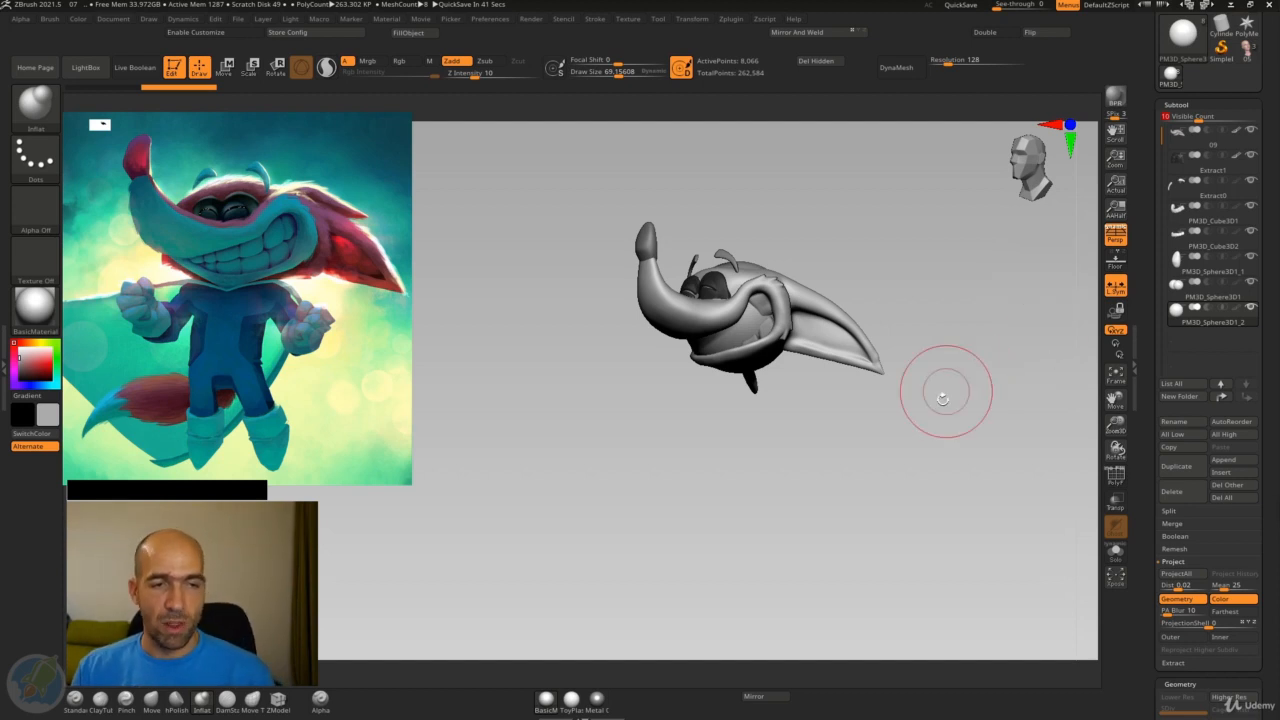
Move the sphere down with the gizmo so it sits directly beneath the head
{"action": "left_click_drag", "start_coordinate": [804, 479], "coordinate": [698, 479]}
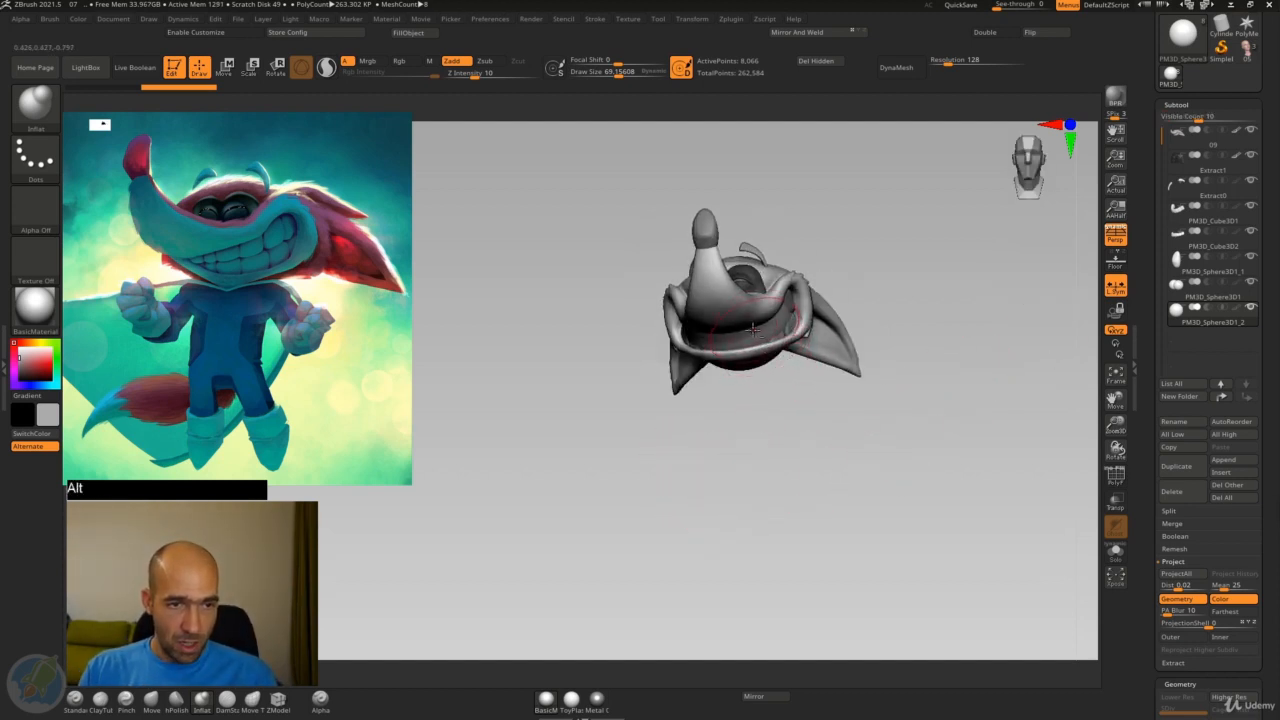
{"action": "key", "text": "w"}
{"action": "mouse_move", "coordinate": [849, 237]}
{"action": "left_mouse_down", "text": "shift"}
{"action": "mouse_move", "coordinate": [893, 242]}
{"action": "mouse_move", "coordinate": [742, 245]}
{"action": "mouse_move", "coordinate": [743, 347]}
{"action": "left_mouse_up", "text": "shift"}
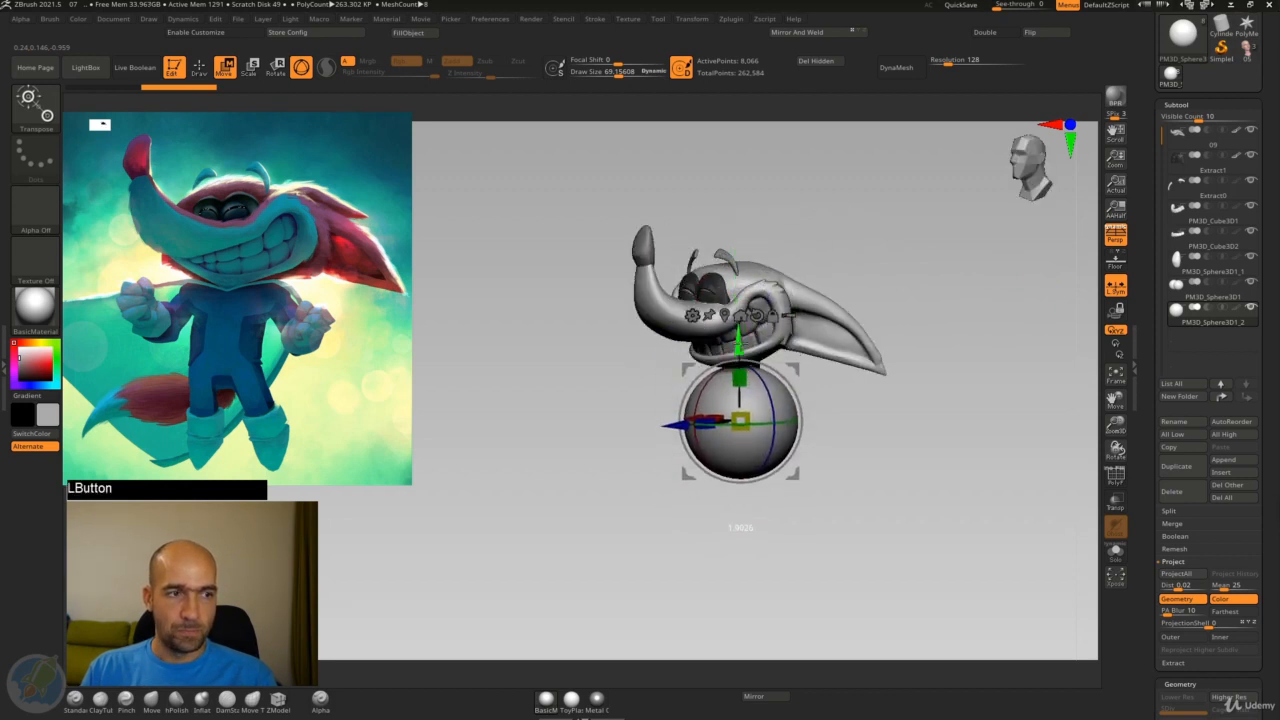
{"action": "key", "text": "q"}
{"action": "left_click_drag", "start_coordinate": [837, 462], "coordinate": [829, 457], "text": "shift"}
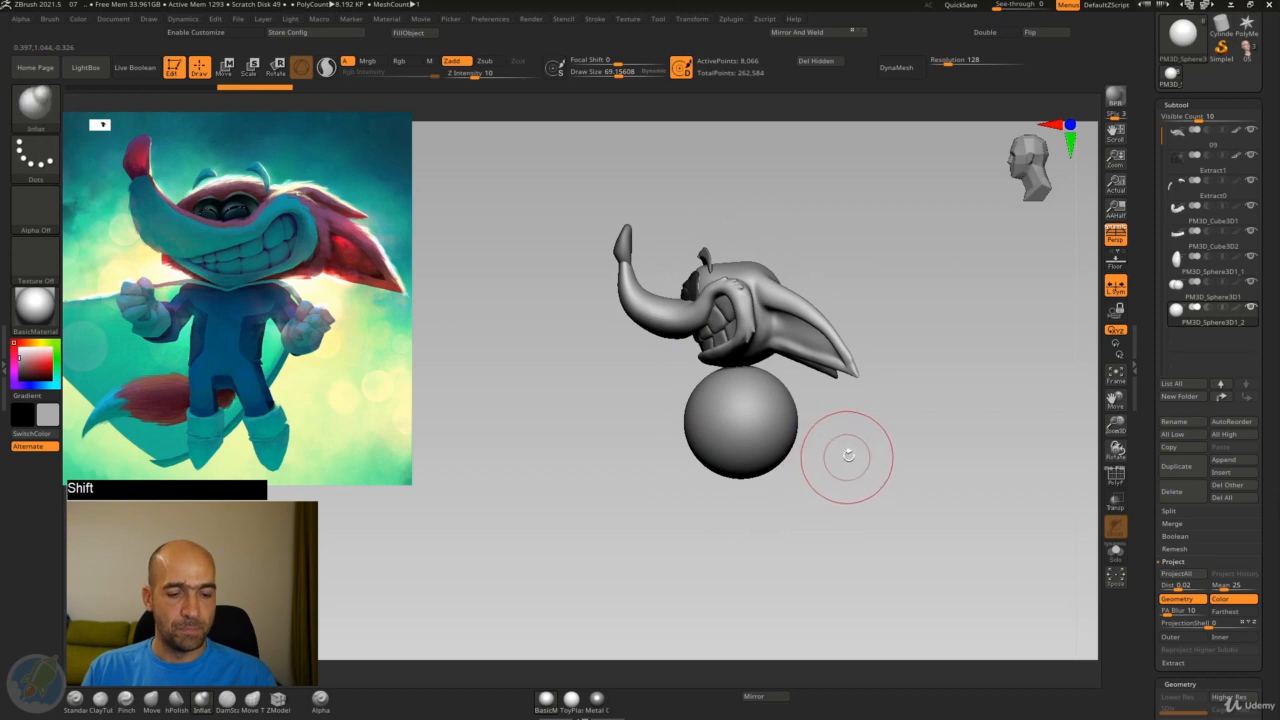
Flatten the sphere in side view and stretch it downward into an elongated torso with a large Move brush
{"action": "key", "text": "4"}
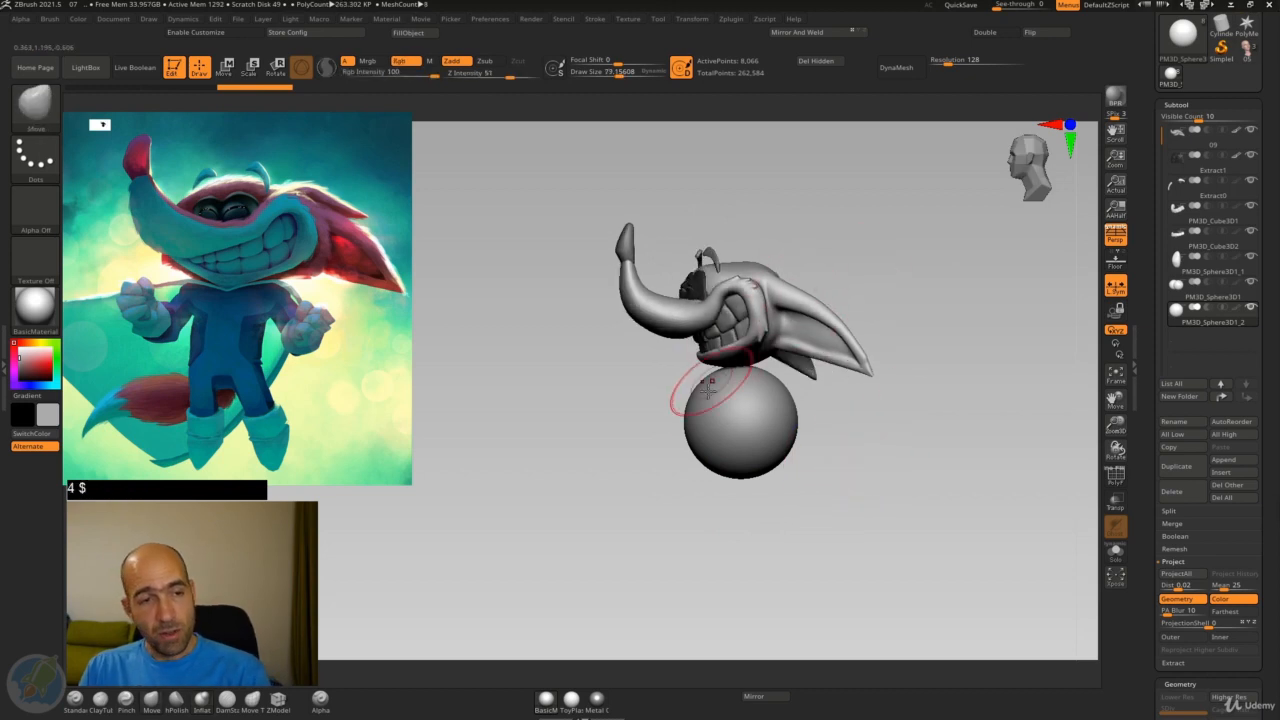
{"action": "key", "text": "bracketright"}
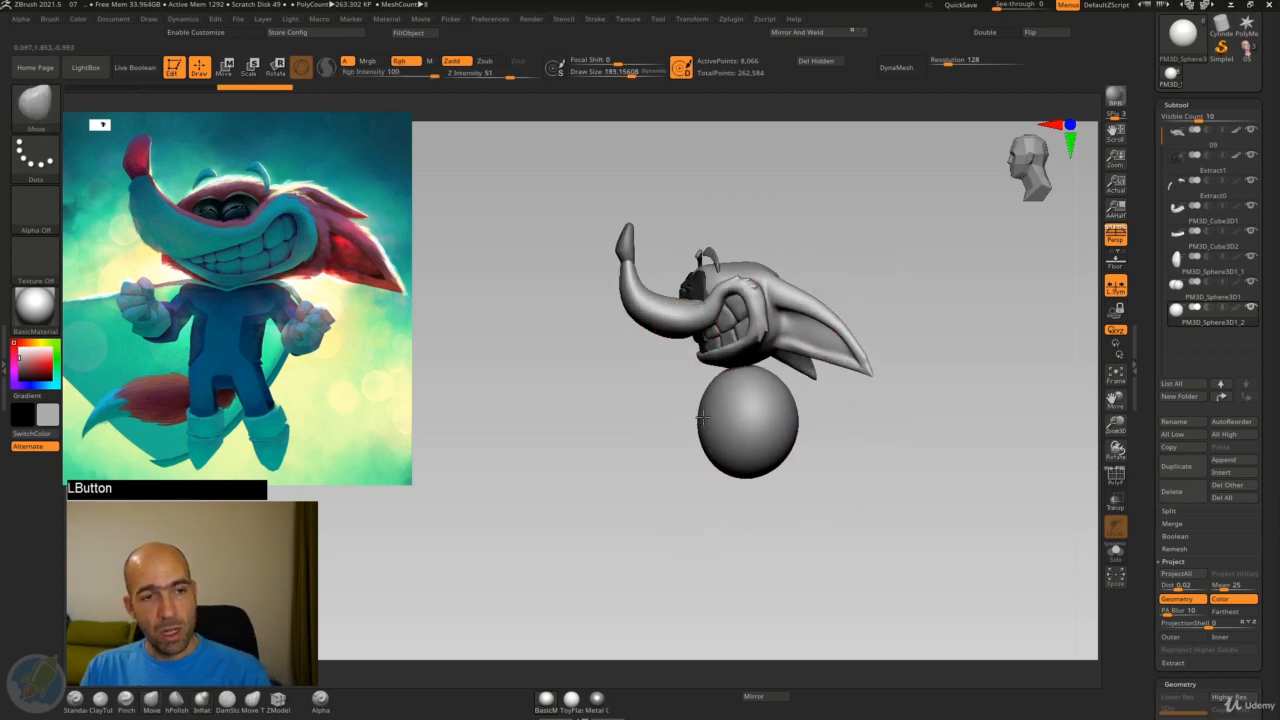
{"action": "left_click_drag", "start_coordinate": [702, 418], "coordinate": [711, 418]}
{"action": "left_click_drag", "start_coordinate": [790, 417], "coordinate": [740, 423]}
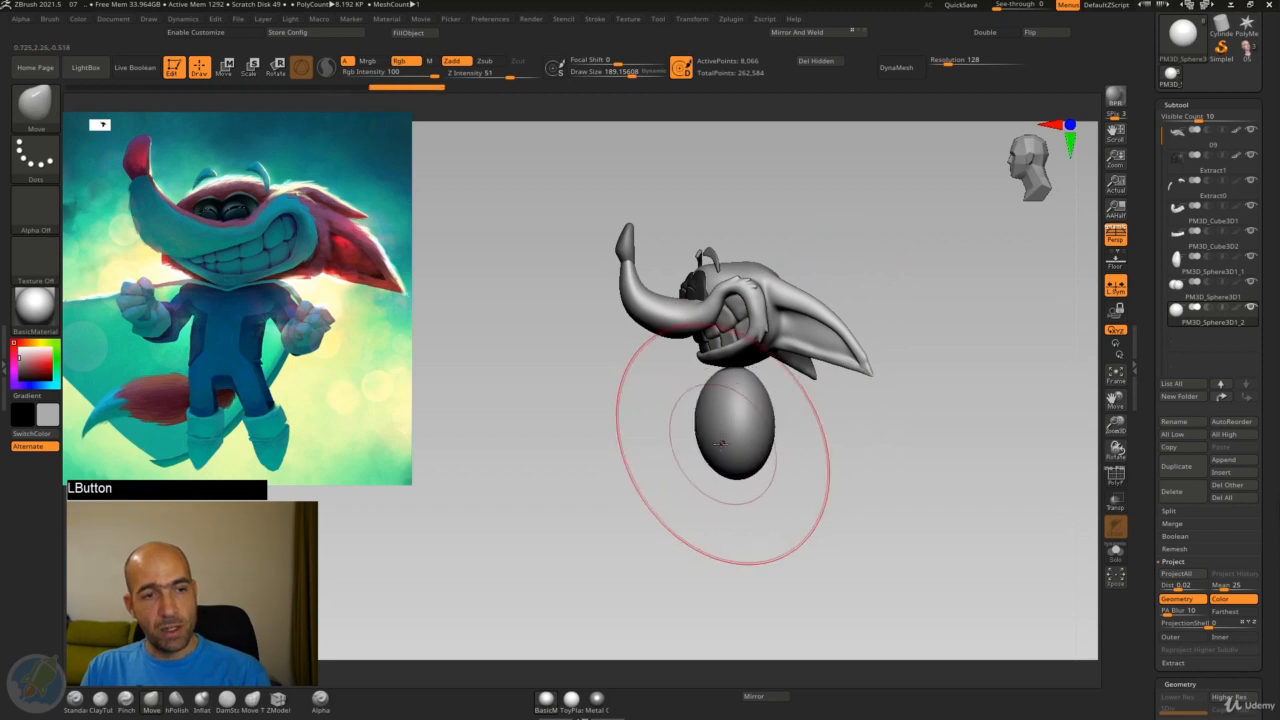
{"action": "left_click_drag", "start_coordinate": [734, 518], "coordinate": [732, 540]}
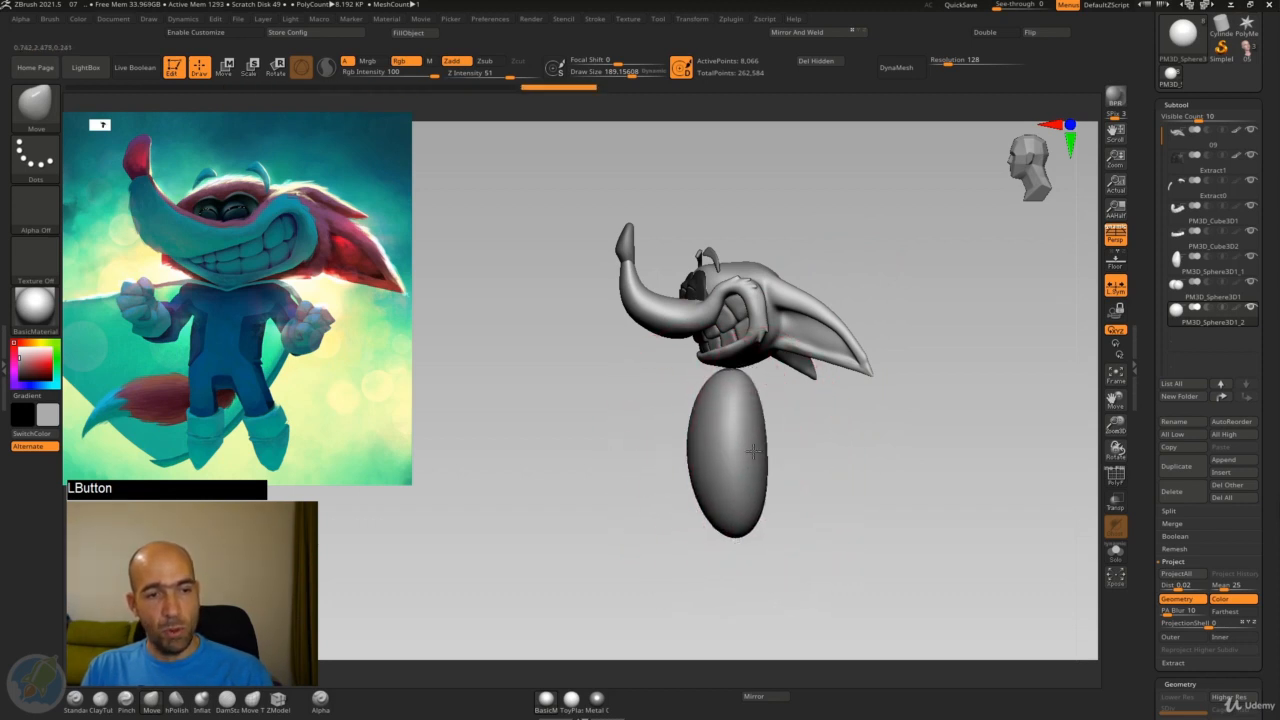
{"action": "left_click_drag", "start_coordinate": [746, 485], "coordinate": [741, 484]}
{"action": "left_click_drag", "start_coordinate": [724, 392], "coordinate": [738, 393]}
Bend the torso's side profile into a curve with the Move brush, pushing its lower end toward the back
{"action": "mouse_move", "coordinate": [787, 421]}
{"action": "left_mouse_down", "text": "alt"}
{"action": "mouse_move", "coordinate": [795, 412]}
{"action": "mouse_move", "coordinate": [855, 475]}
{"action": "left_mouse_up", "text": "alt"}
{"action": "left_click_drag", "start_coordinate": [855, 475], "coordinate": [780, 480], "text": "shift"}
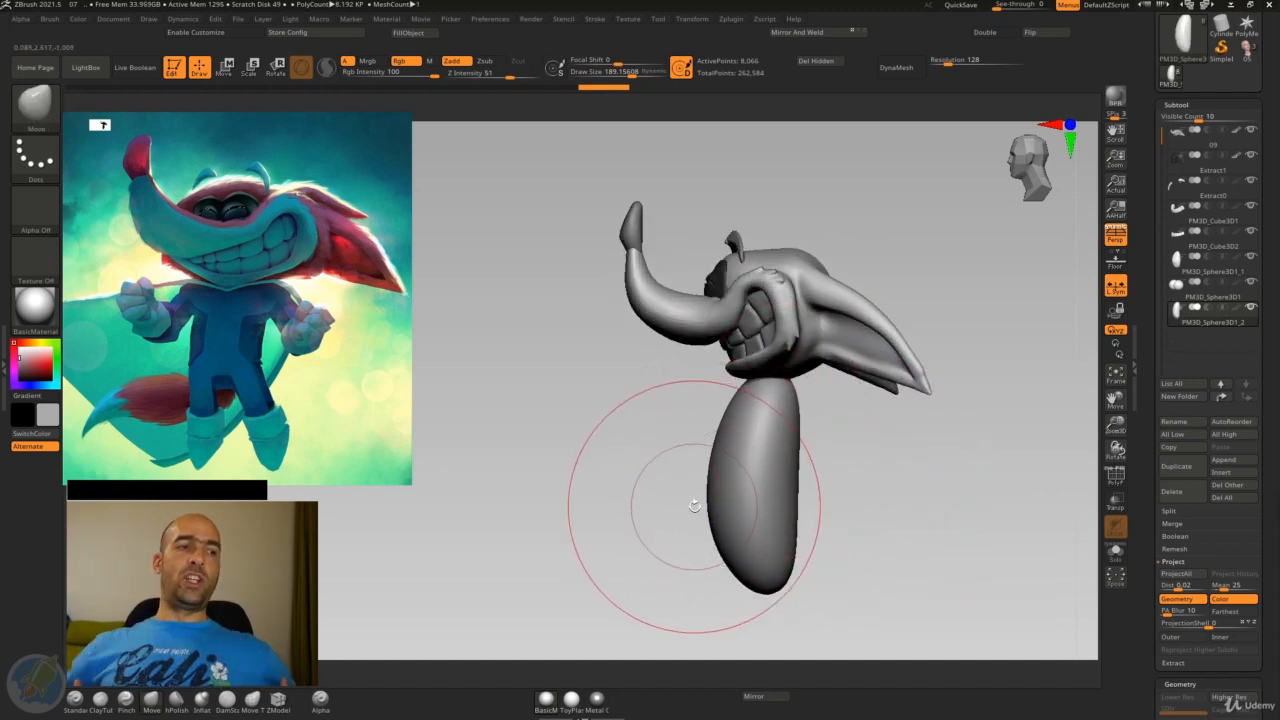
{"action": "left_click_drag", "start_coordinate": [862, 461], "coordinate": [765, 487], "text": "alt"}
{"action": "mouse_move", "coordinate": [746, 530]}
{"action": "left_mouse_down"}
{"action": "mouse_move", "coordinate": [762, 543]}
{"action": "mouse_move", "coordinate": [811, 533]}
{"action": "mouse_move", "coordinate": [774, 538]}
{"action": "left_mouse_up"}
{"action": "mouse_move", "coordinate": [838, 498]}
{"action": "left_mouse_down"}
{"action": "mouse_move", "coordinate": [909, 491]}
{"action": "mouse_move", "coordinate": [838, 485]}
{"action": "mouse_move", "coordinate": [877, 466]}
{"action": "mouse_move", "coordinate": [878, 482]}
{"action": "left_mouse_up"}
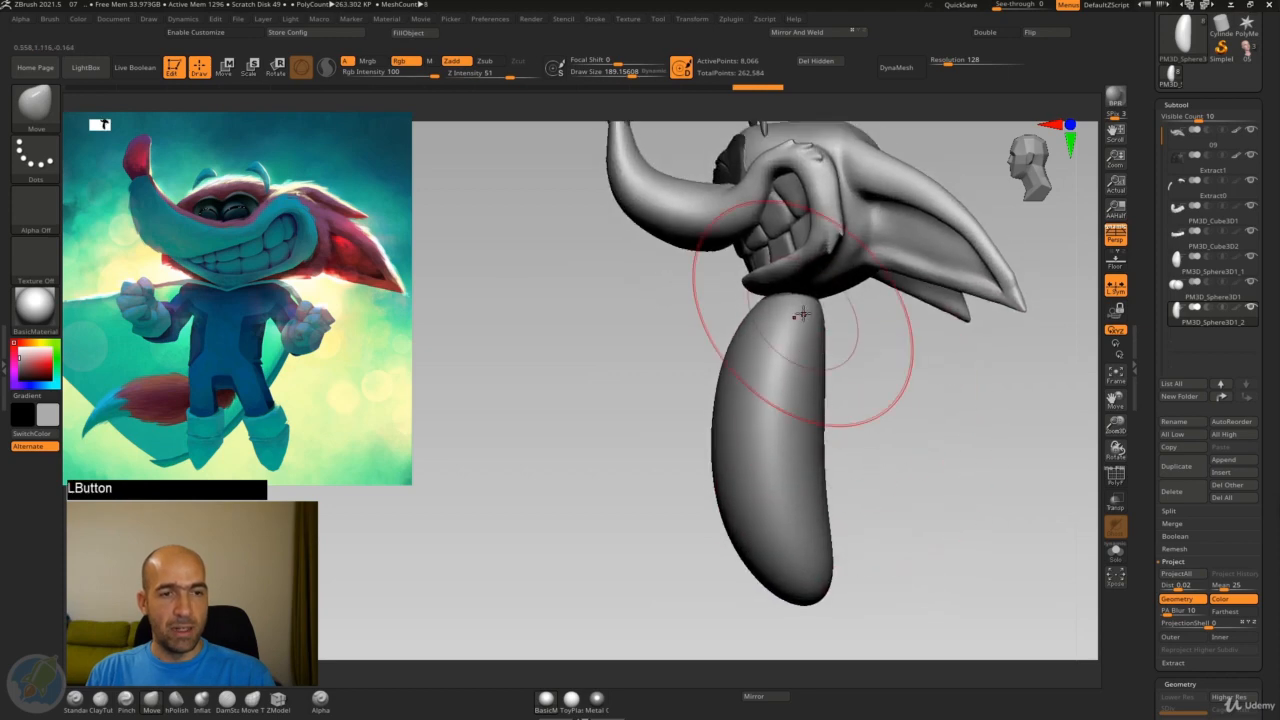
Adjust the torso's upper end beneath the head and pull its sides outward into shoulders with the Move brush
{"action": "left_click_drag", "start_coordinate": [818, 300], "coordinate": [816, 303]}
{"action": "mouse_move", "coordinate": [843, 424]}
{"action": "left_mouse_down"}
{"action": "mouse_move", "coordinate": [864, 427]}
{"action": "mouse_move", "coordinate": [881, 464]}
{"action": "left_mouse_up"}
{"action": "mouse_move", "coordinate": [826, 362]}
{"action": "left_mouse_down"}
{"action": "mouse_move", "coordinate": [851, 360]}
{"action": "mouse_move", "coordinate": [834, 380]}
{"action": "mouse_move", "coordinate": [832, 360]}
{"action": "left_mouse_up"}
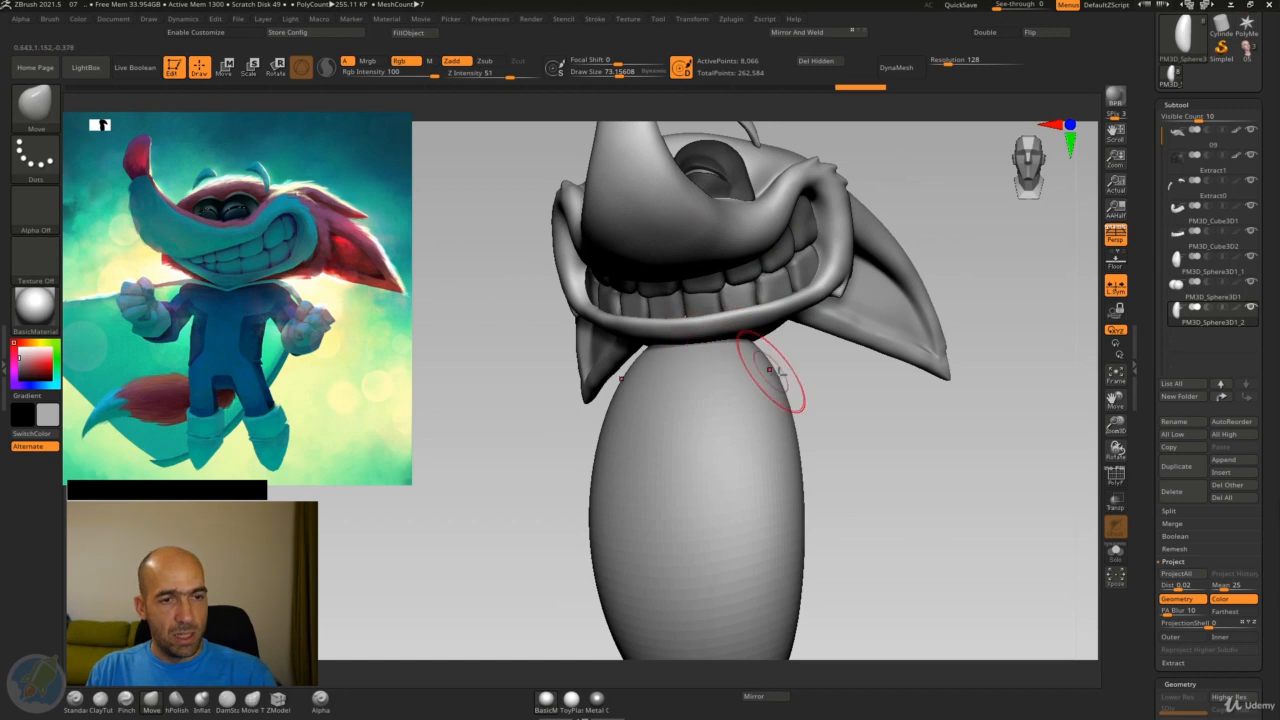
{"action": "mouse_move", "coordinate": [770, 370]}
{"action": "left_mouse_down"}
{"action": "mouse_move", "coordinate": [794, 377]}
{"action": "mouse_move", "coordinate": [791, 364]}
{"action": "mouse_move", "coordinate": [823, 386]}
{"action": "mouse_move", "coordinate": [785, 370]}
{"action": "left_mouse_up"}
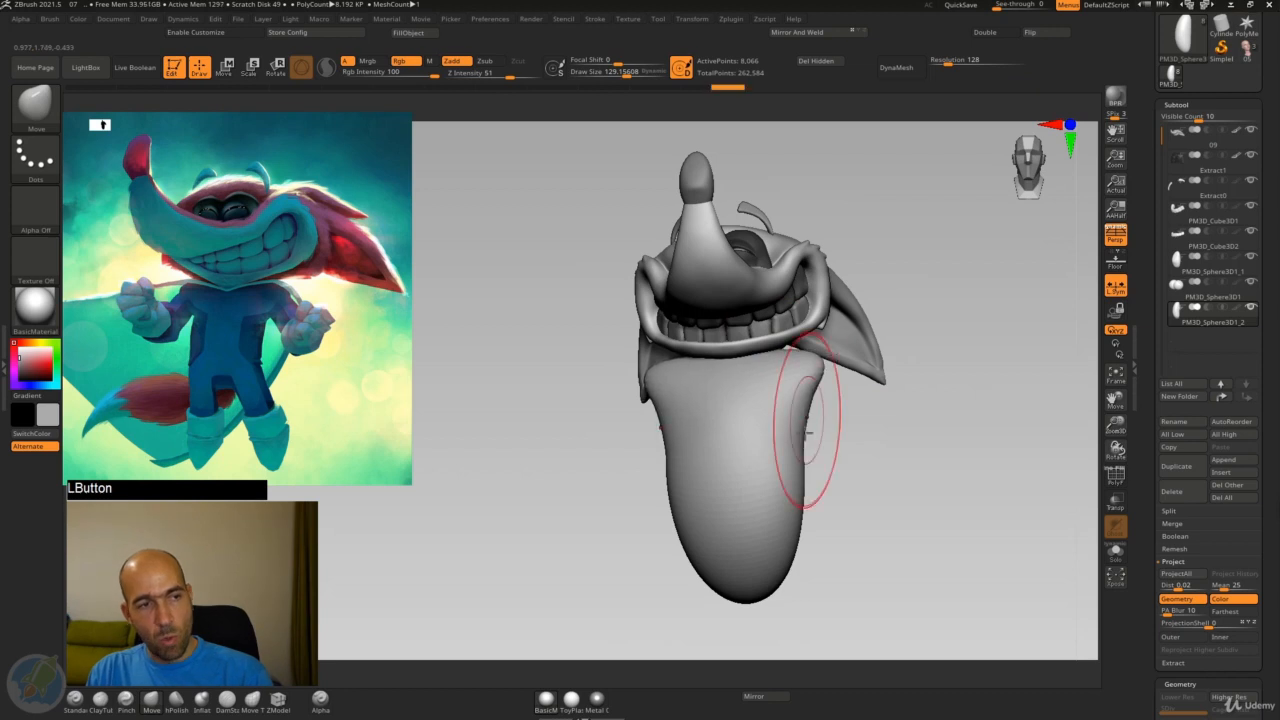
{"action": "left_click_drag", "start_coordinate": [836, 452], "coordinate": [882, 422]}
Thicken the torso's shoulder area with the Inflate brush
{"action": "key", "text": "6"}
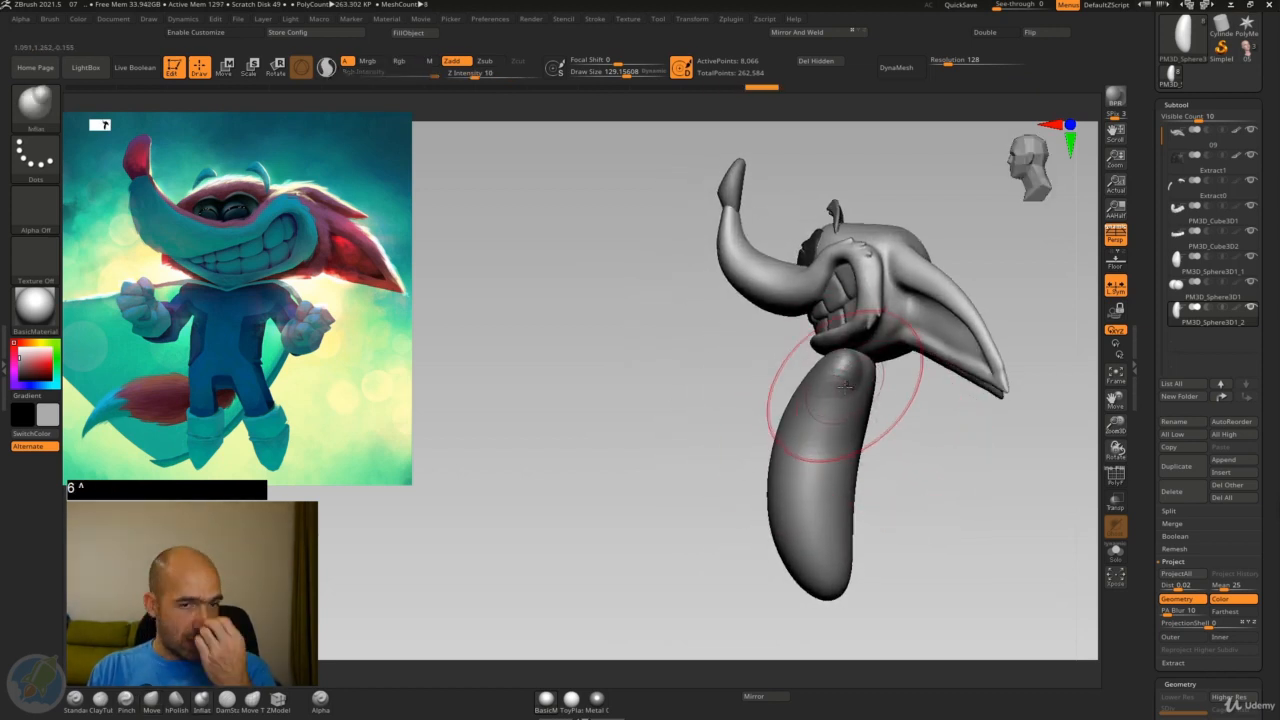
{"action": "left_click_drag", "start_coordinate": [843, 386], "coordinate": [862, 371]}
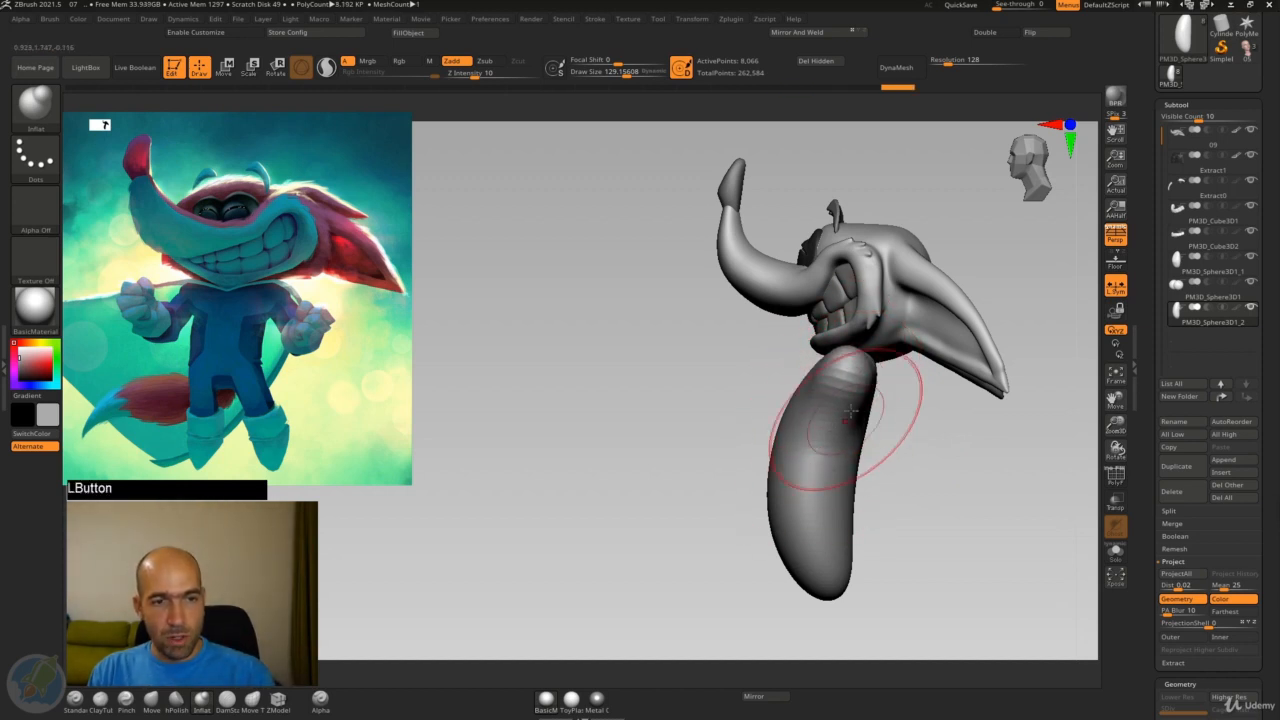
{"action": "left_click_drag", "start_coordinate": [897, 463], "coordinate": [831, 354]}
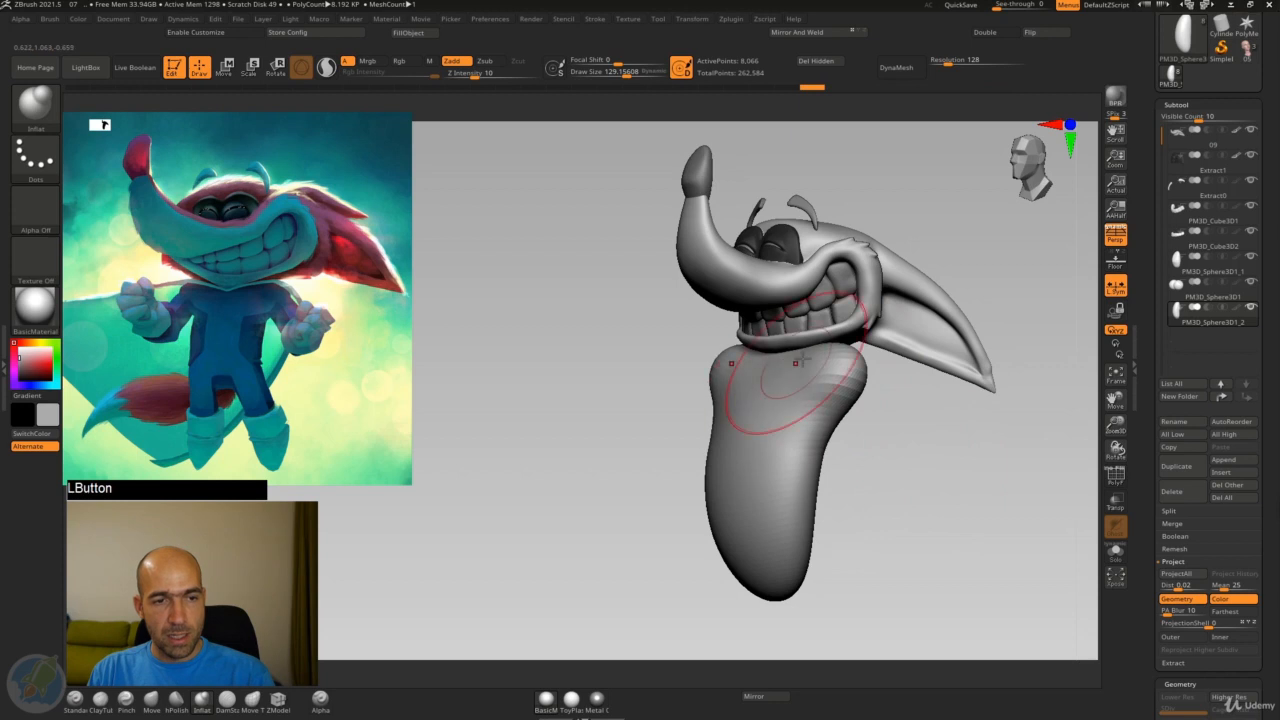
{"action": "left_click_drag", "start_coordinate": [917, 436], "coordinate": [860, 373]}
Shape the torso's profile and pull in its sides below the shoulders with the Move brush
{"action": "key", "text": "4"}
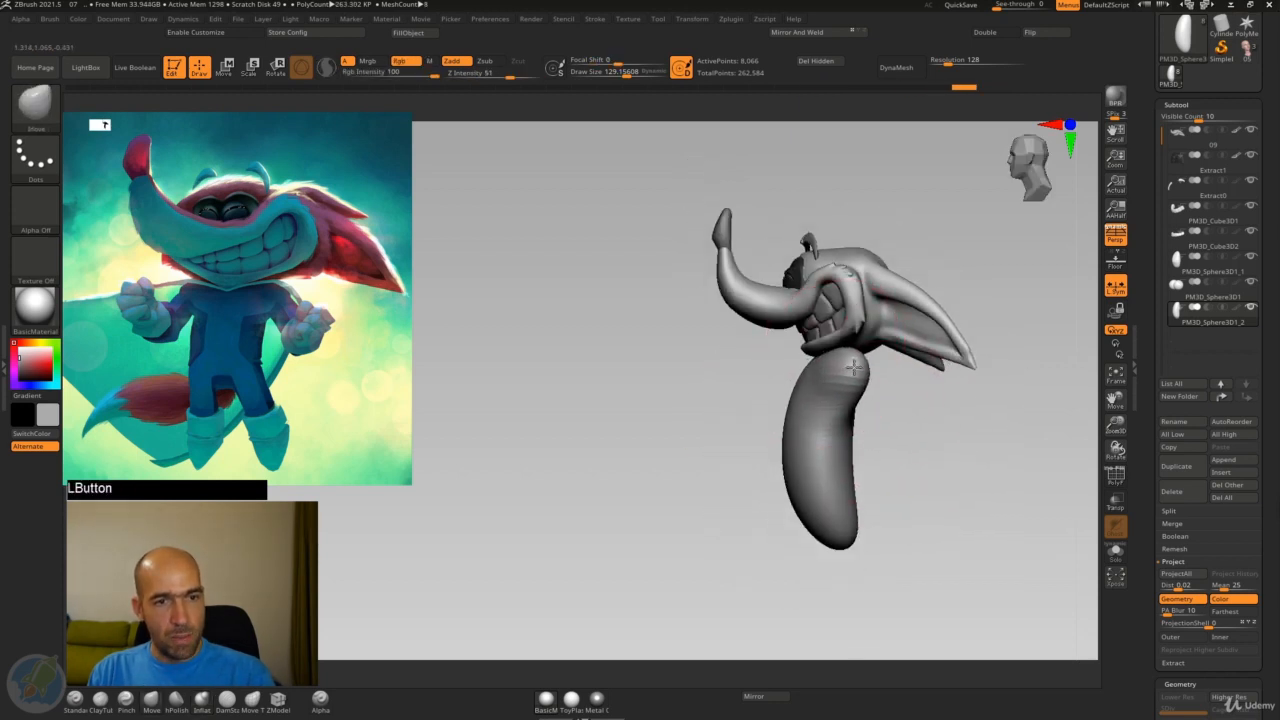
{"action": "mouse_move", "coordinate": [895, 406]}
{"action": "left_mouse_down"}
{"action": "mouse_move", "coordinate": [945, 411]}
{"action": "mouse_move", "coordinate": [910, 431]}
{"action": "mouse_move", "coordinate": [921, 446]}
{"action": "left_mouse_up"}
{"action": "left_click_drag", "start_coordinate": [801, 412], "coordinate": [811, 418]}
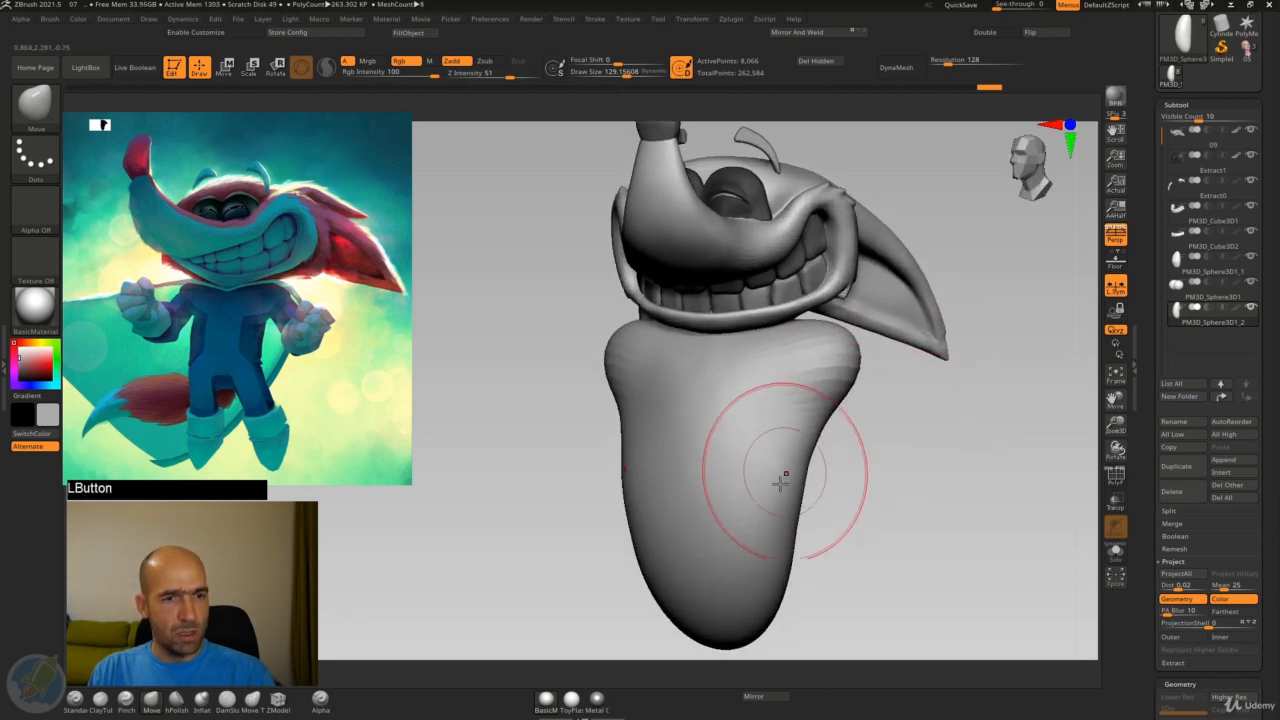
{"action": "left_click_drag", "start_coordinate": [823, 493], "coordinate": [853, 493]}
{"action": "mouse_move", "coordinate": [799, 458]}
{"action": "left_mouse_down"}
{"action": "mouse_move", "coordinate": [786, 458]}
{"action": "mouse_move", "coordinate": [862, 462]}
{"action": "left_mouse_up"}
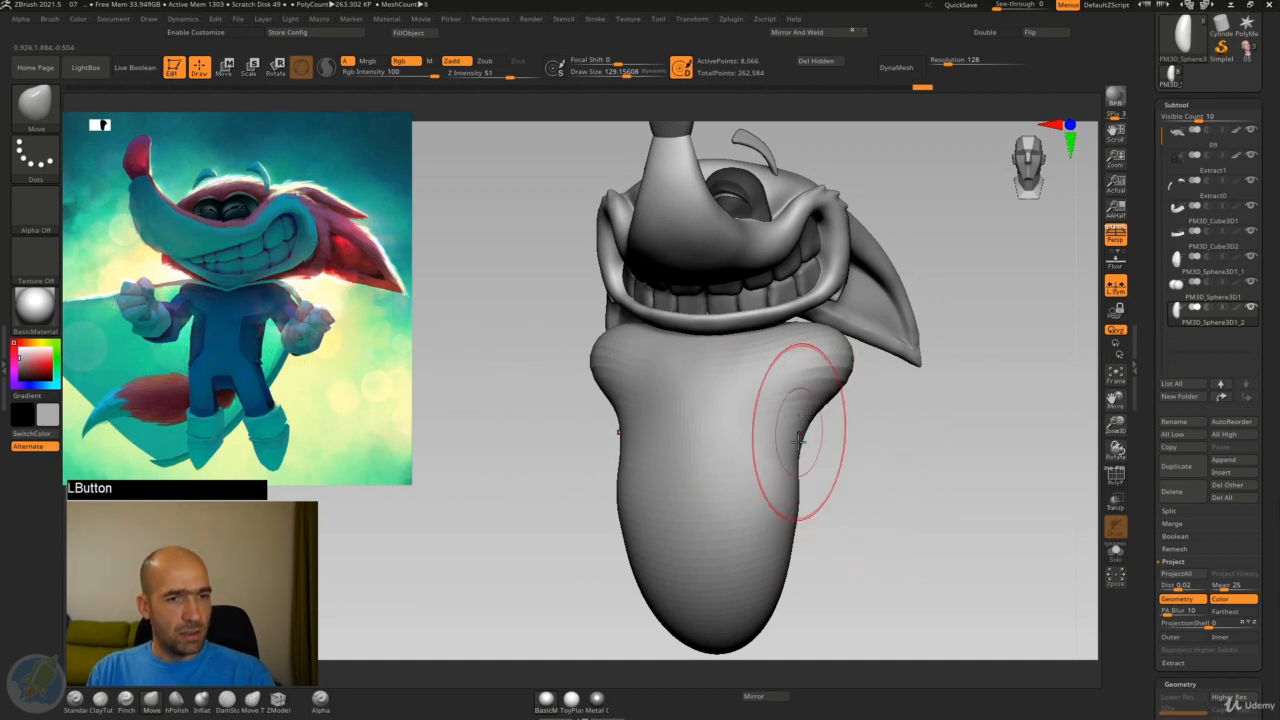
{"action": "left_click_drag", "start_coordinate": [799, 501], "coordinate": [786, 493]}
{"action": "left_click_drag", "start_coordinate": [848, 466], "coordinate": [845, 426], "text": "alt"}
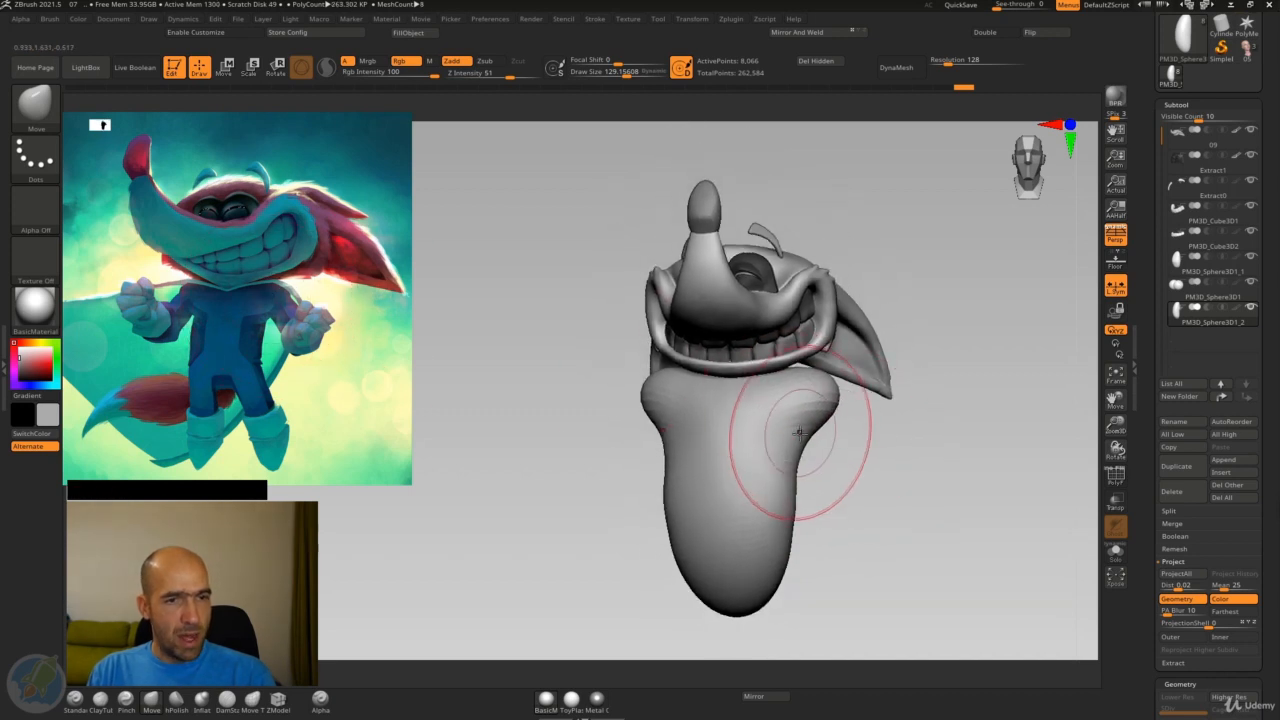
Raise the gizmo's pivot to the top of the torso and scale it down uniformly by about 0.90 and then 0.98
{"action": "right_click_drag", "start_coordinate": [788, 495], "coordinate": [812, 520]}
{"action": "key", "text": "w"}
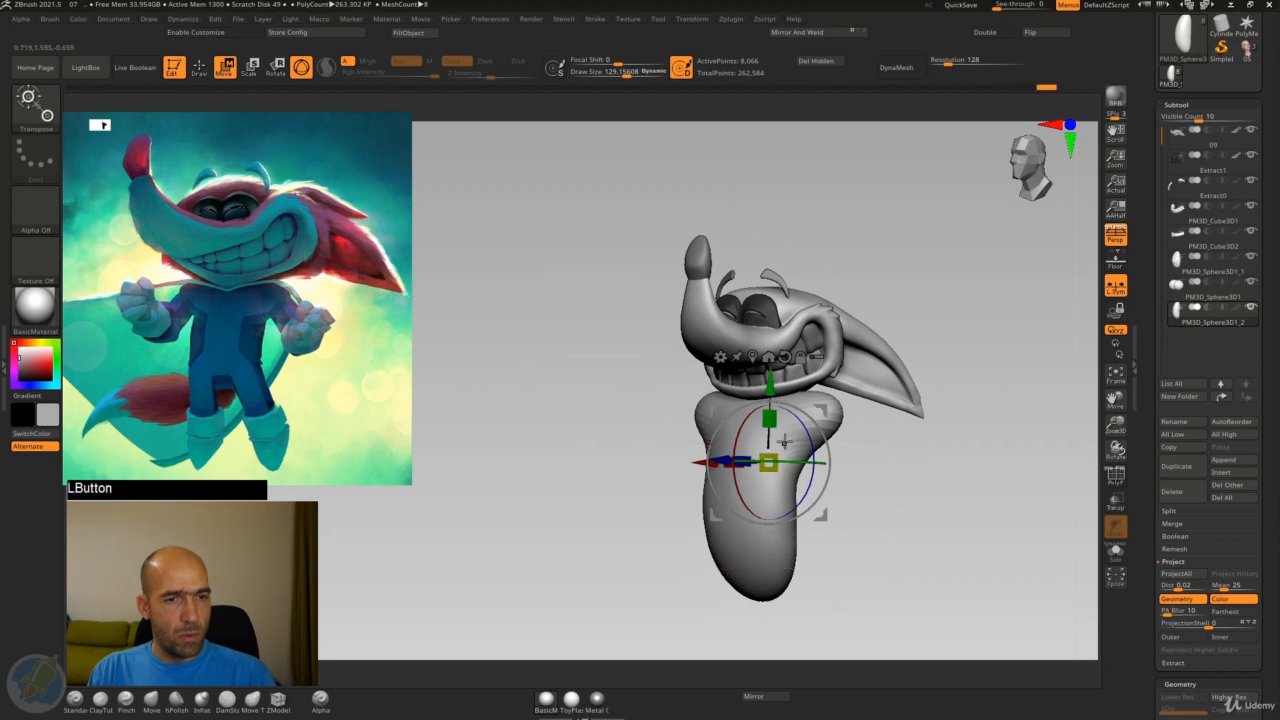
{"action": "right_click_drag", "start_coordinate": [945, 402], "coordinate": [788, 378], "text": "shift"}
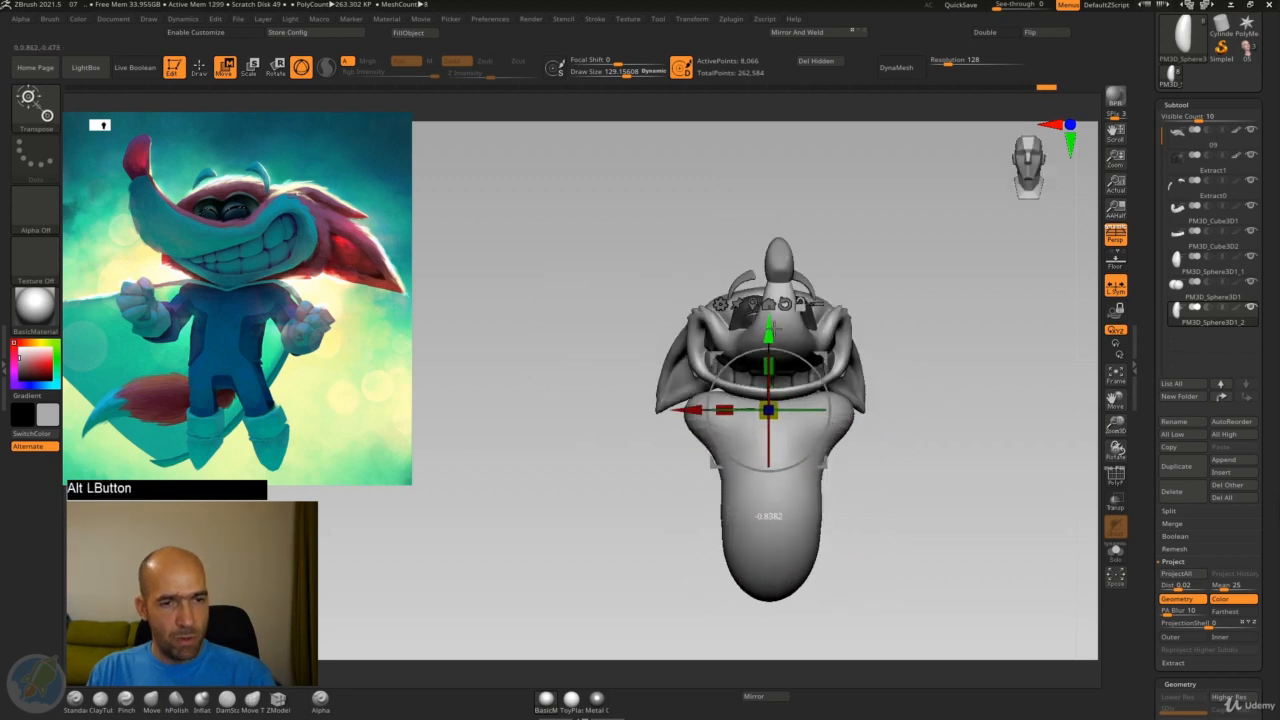
{"action": "left_click_drag", "start_coordinate": [775, 328], "coordinate": [775, 319], "text": "alt"}
{"action": "right_click_drag", "start_coordinate": [911, 334], "coordinate": [812, 330], "text": "shift"}
{"action": "left_click_drag", "start_coordinate": [821, 351], "coordinate": [819, 348], "text": "alt"}
{"action": "left_click_drag", "start_coordinate": [774, 389], "coordinate": [769, 400]}
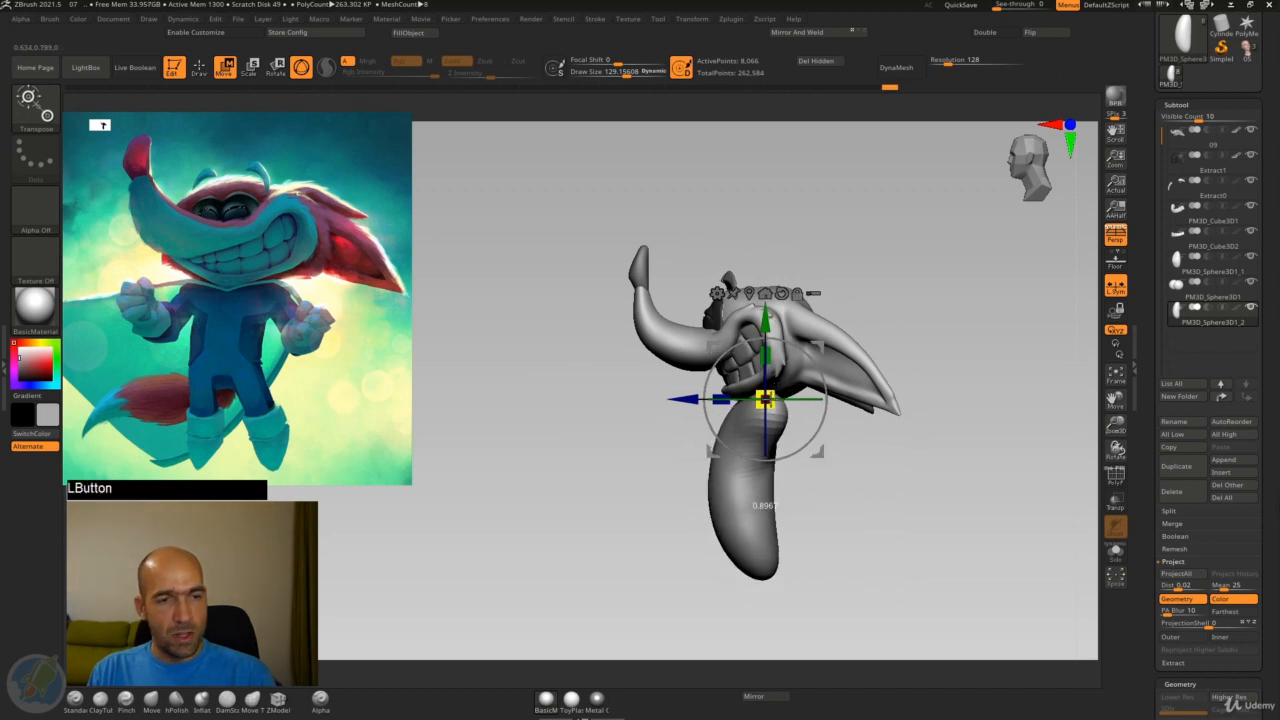
{"action": "left_click_drag", "start_coordinate": [872, 478], "coordinate": [899, 480]}
{"action": "left_click_drag", "start_coordinate": [776, 396], "coordinate": [773, 400]}
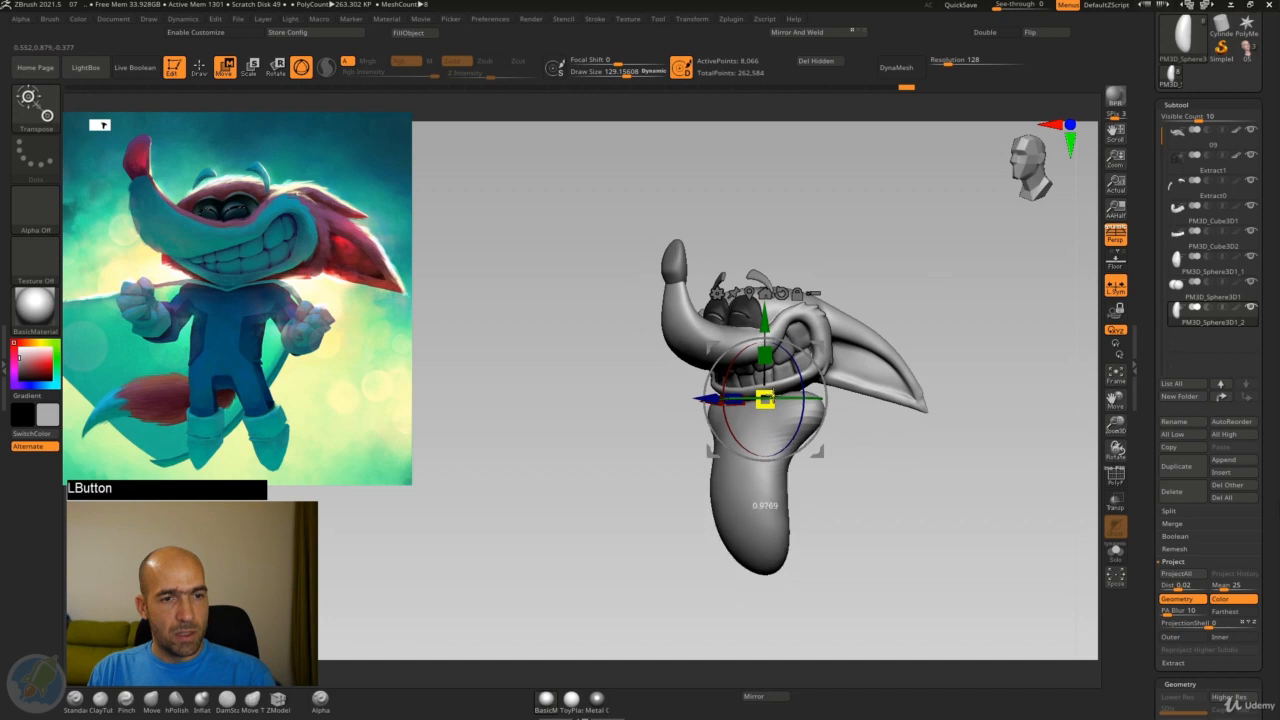
Scale the torso down uniformly by about 0.79 from its upper end beneath the head
{"action": "key", "text": "q"}
{"action": "mouse_move", "coordinate": [867, 494]}
{"action": "left_mouse_down", "text": "alt"}
{"action": "mouse_move", "coordinate": [718, 452]}
{"action": "mouse_move", "coordinate": [817, 467]}
{"action": "left_mouse_up", "text": "alt"}
{"action": "left_click_drag", "start_coordinate": [817, 467], "coordinate": [733, 437], "text": "alt"}
{"action": "mouse_move", "coordinate": [733, 437]}
{"action": "left_mouse_down"}
{"action": "mouse_move", "coordinate": [751, 446]}
{"action": "mouse_move", "coordinate": [739, 436]}
{"action": "left_mouse_up"}
{"action": "key", "text": "w"}
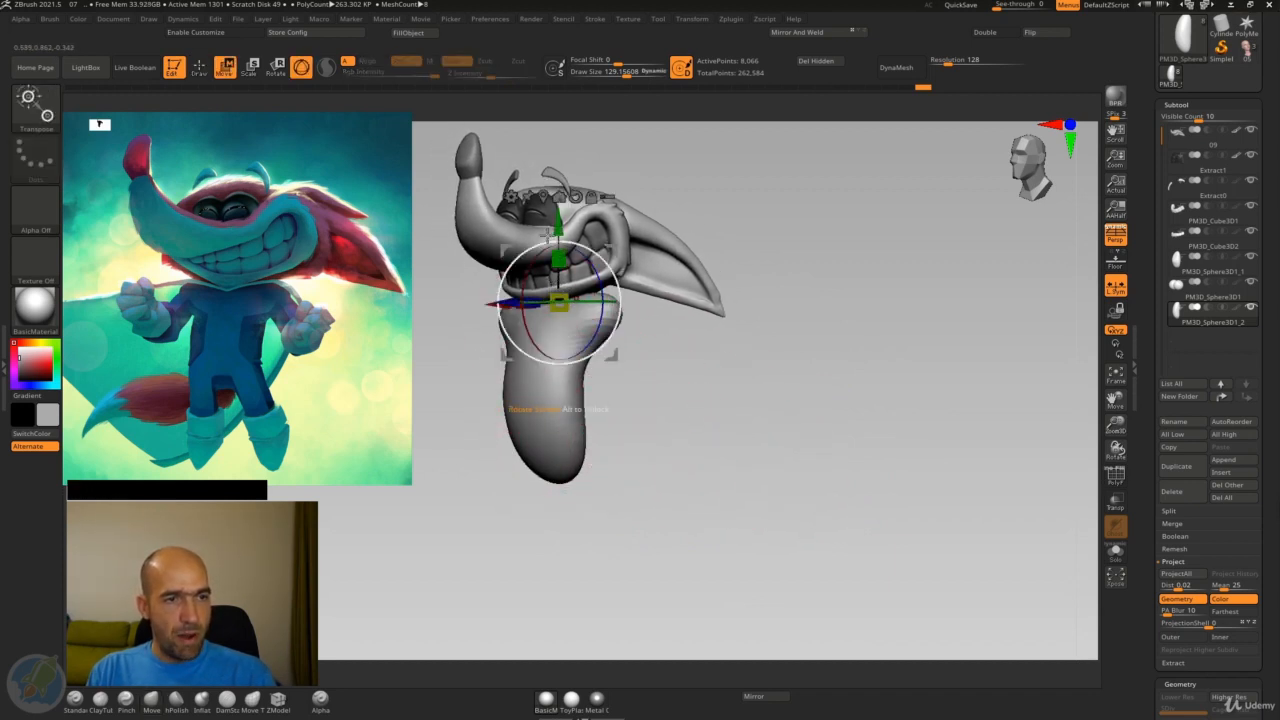
{"action": "left_click_drag", "start_coordinate": [745, 253], "coordinate": [711, 242], "text": "alt"}
{"action": "left_click", "coordinate": [747, 253]}
{"action": "key", "text": "q"}
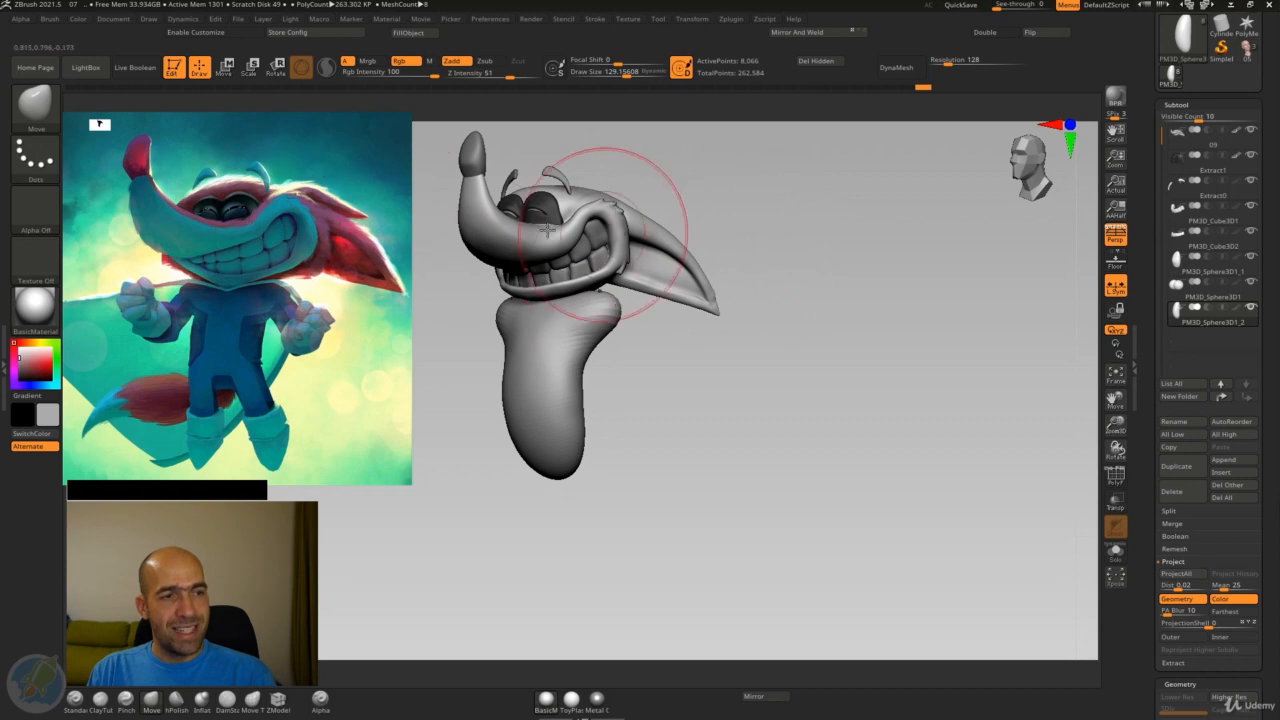
{"action": "key", "text": "alt"}
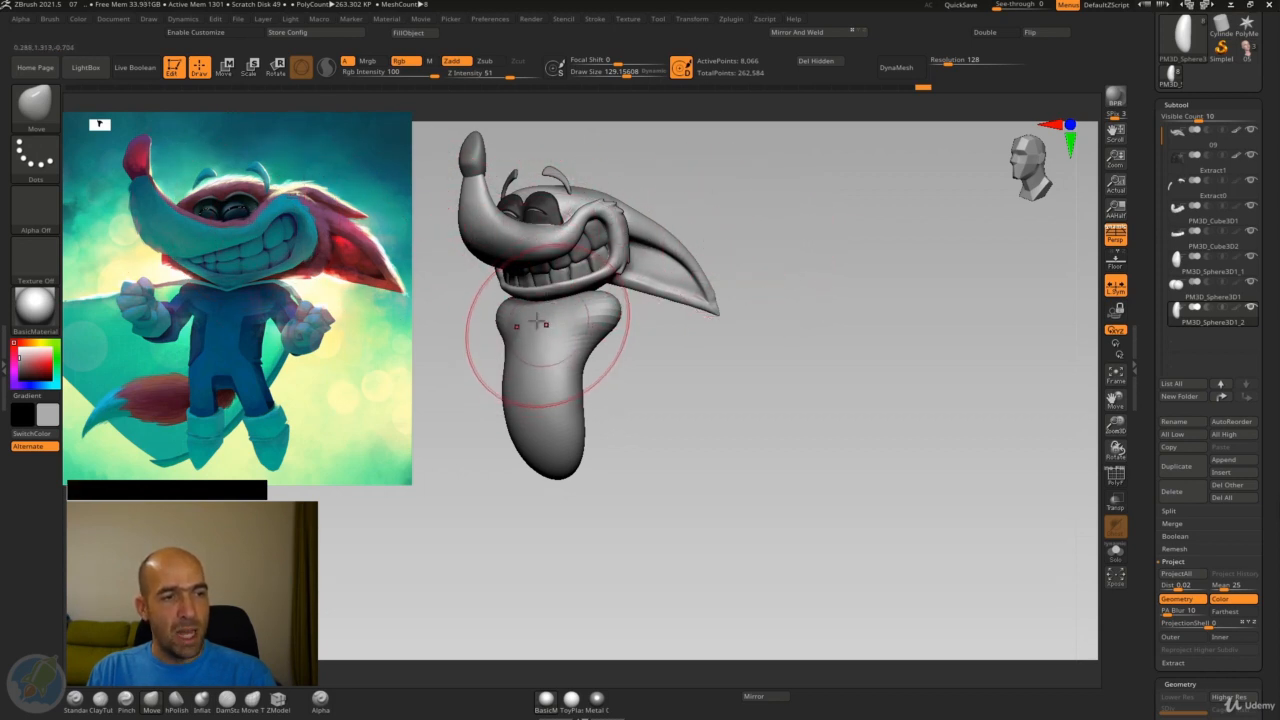
{"action": "key", "text": "w"}
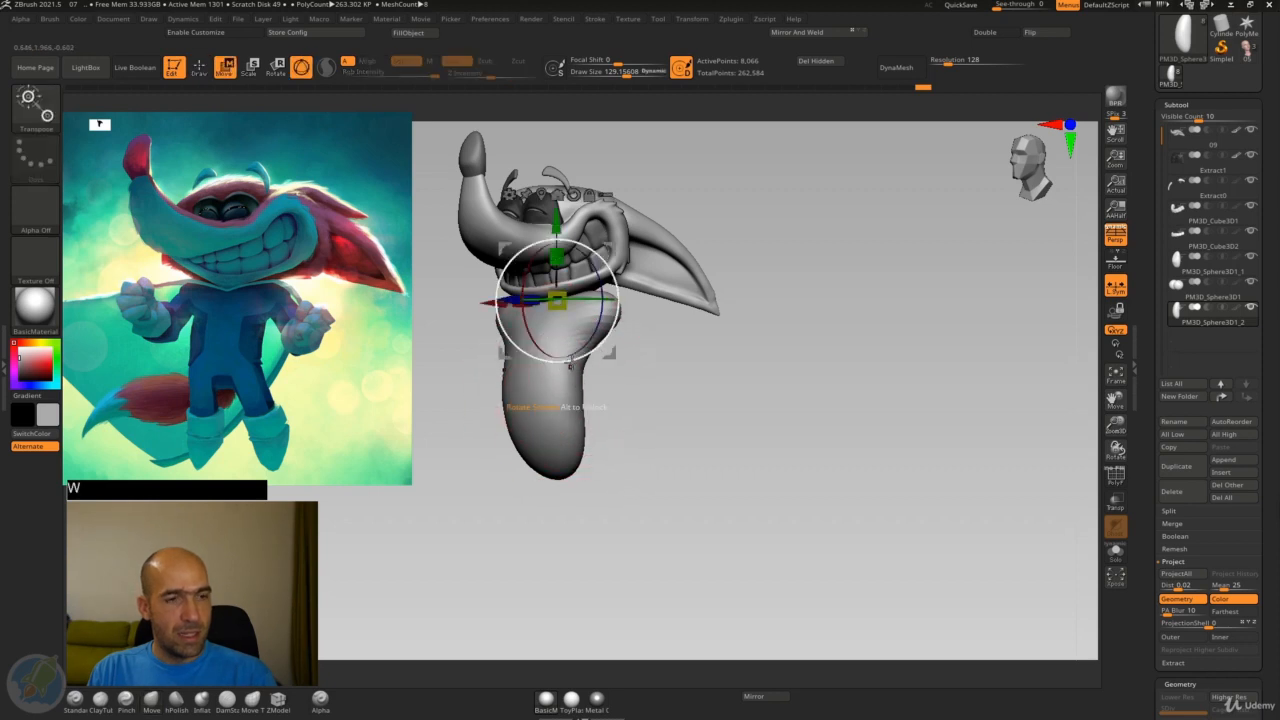
{"action": "left_click_drag", "start_coordinate": [557, 299], "coordinate": [561, 307]}
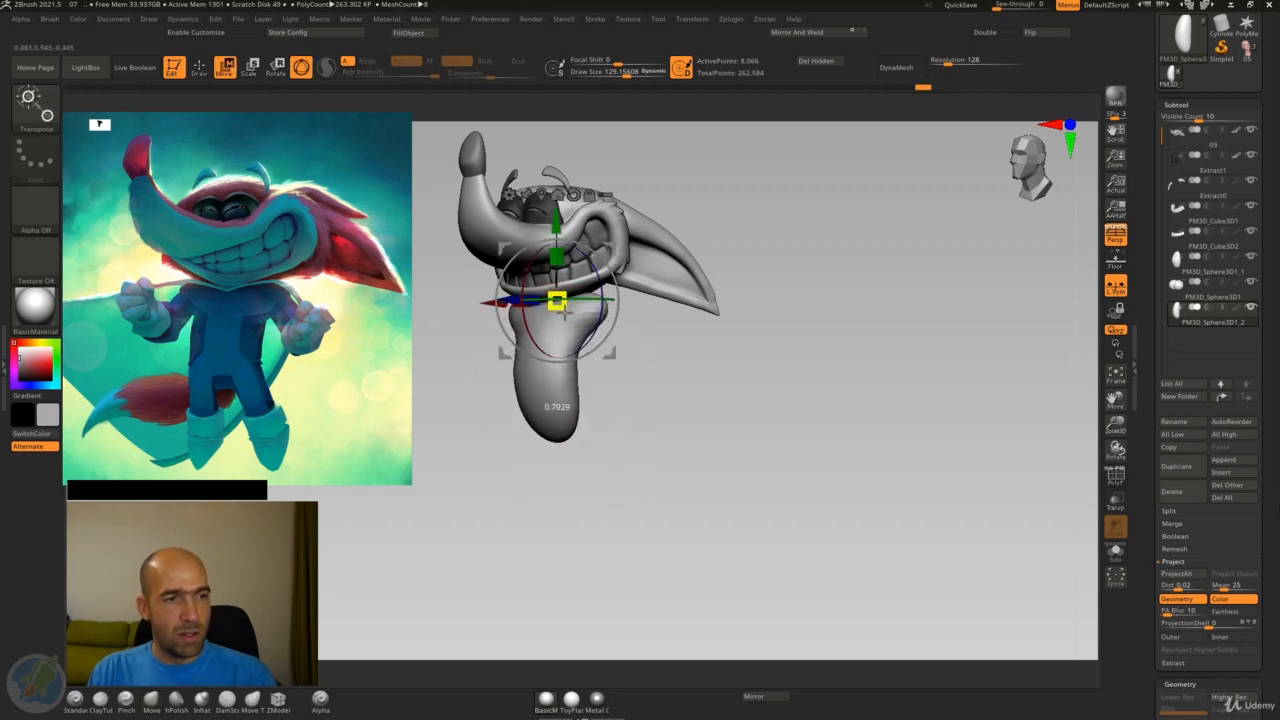
{"action": "key", "text": "q"}
Reshape the torso's shoulder ends, pulling them slightly downward and back with the Move brush
{"action": "mouse_move", "coordinate": [663, 366]}
{"action": "left_mouse_down"}
{"action": "mouse_move", "coordinate": [669, 386]}
{"action": "mouse_move", "coordinate": [820, 417]}
{"action": "mouse_move", "coordinate": [805, 417]}
{"action": "mouse_move", "coordinate": [851, 411]}
{"action": "mouse_move", "coordinate": [820, 400]}
{"action": "left_mouse_up"}
{"action": "key", "text": "4"}
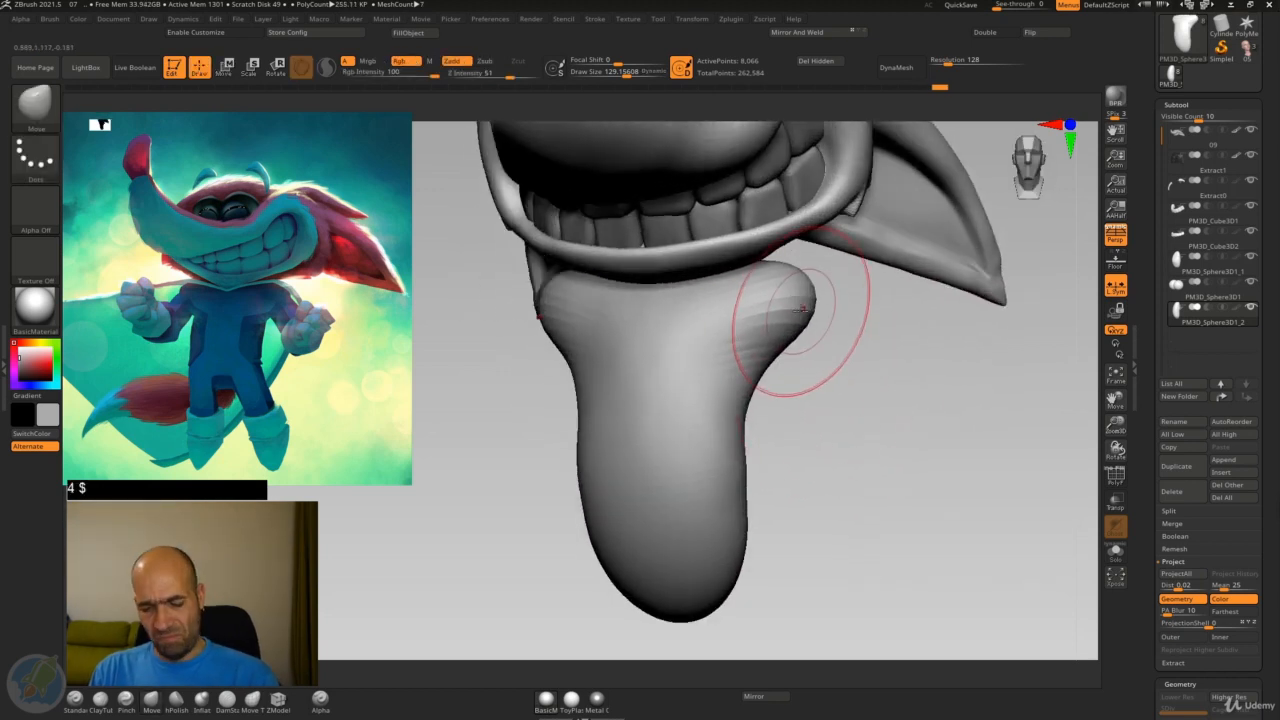
{"action": "key", "text": "4"}
{"action": "left_click_drag", "start_coordinate": [804, 314], "coordinate": [816, 355]}
{"action": "left_click_drag", "start_coordinate": [858, 402], "coordinate": [778, 398]}
{"action": "left_click_drag", "start_coordinate": [828, 330], "coordinate": [835, 332]}
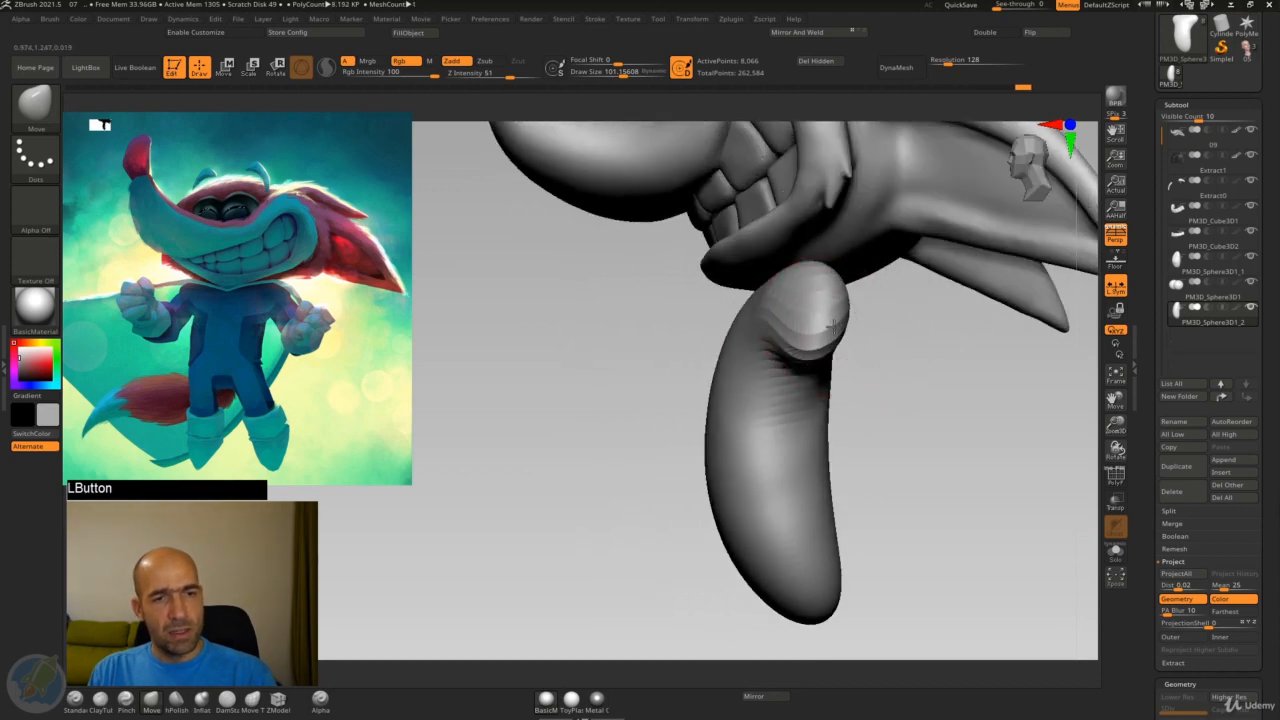
Model the upper back and the area along the spine with the ClayTubes brush, smoothing the surface
{"action": "left_click_drag", "start_coordinate": [945, 376], "coordinate": [882, 372]}
{"action": "mouse_move", "coordinate": [985, 440]}
{"action": "left_mouse_down"}
{"action": "mouse_move", "coordinate": [929, 371]}
{"action": "mouse_move", "coordinate": [931, 326]}
{"action": "mouse_move", "coordinate": [904, 444]}
{"action": "mouse_move", "coordinate": [912, 375]}
{"action": "mouse_move", "coordinate": [941, 404]}
{"action": "mouse_move", "coordinate": [968, 372]}
{"action": "left_mouse_up"}
{"action": "key", "text": "b"}
{"action": "key", "text": "c"}
{"action": "key", "text": "t"}
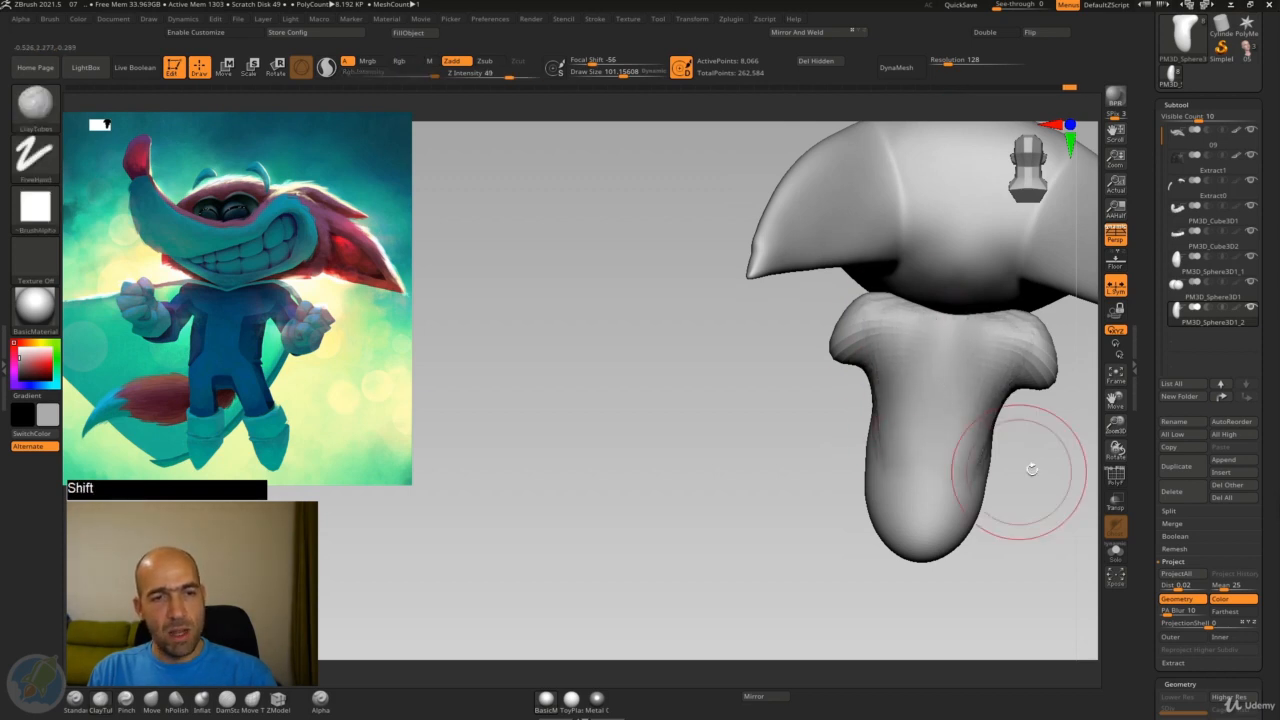
{"action": "left_click_drag", "start_coordinate": [1031, 471], "coordinate": [1052, 469]}
{"action": "mouse_move", "coordinate": [889, 351]}
{"action": "left_mouse_down"}
{"action": "mouse_move", "coordinate": [894, 480]}
{"action": "mouse_move", "coordinate": [930, 321]}
{"action": "mouse_move", "coordinate": [914, 443]}
{"action": "mouse_move", "coordinate": [909, 341]}
{"action": "left_mouse_up"}
{"action": "left_click_drag", "start_coordinate": [877, 473], "coordinate": [850, 481], "text": "shift"}
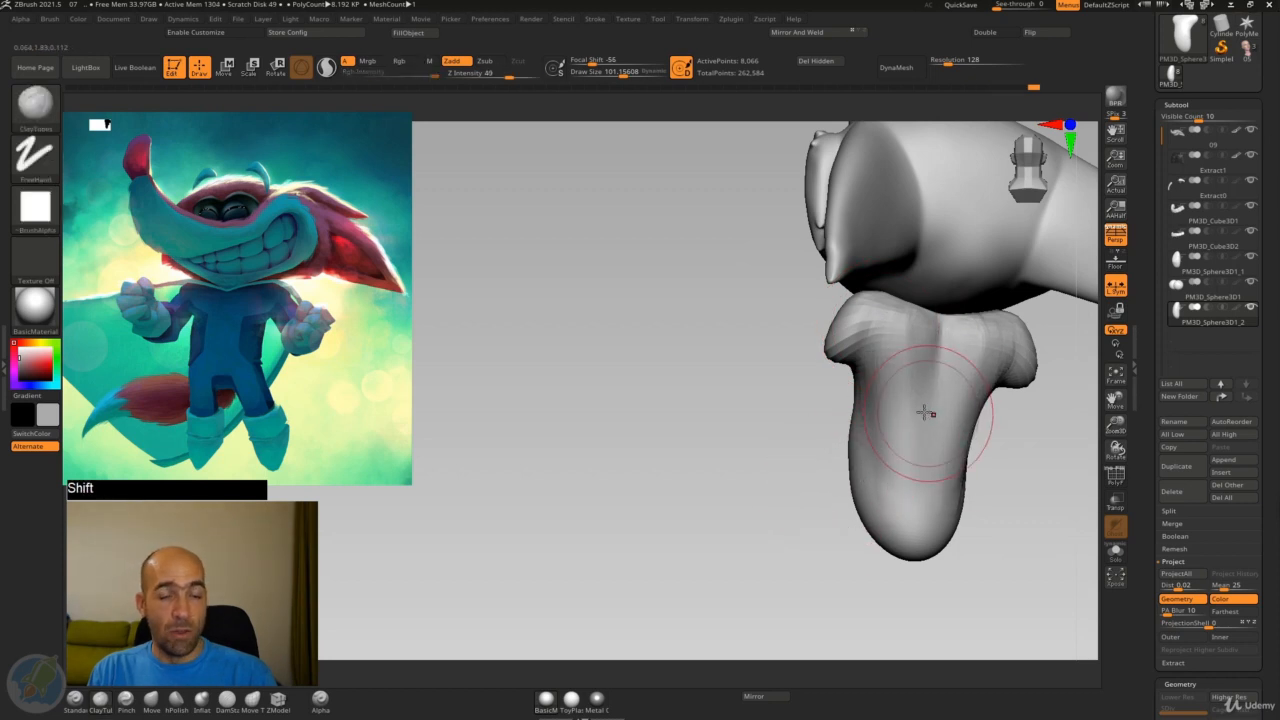
{"action": "left_click_drag", "start_coordinate": [926, 414], "coordinate": [926, 422], "text": "shift"}
{"action": "left_click_drag", "start_coordinate": [912, 355], "coordinate": [912, 448]}
{"action": "left_click_drag", "start_coordinate": [905, 352], "coordinate": [908, 435], "text": "shift"}
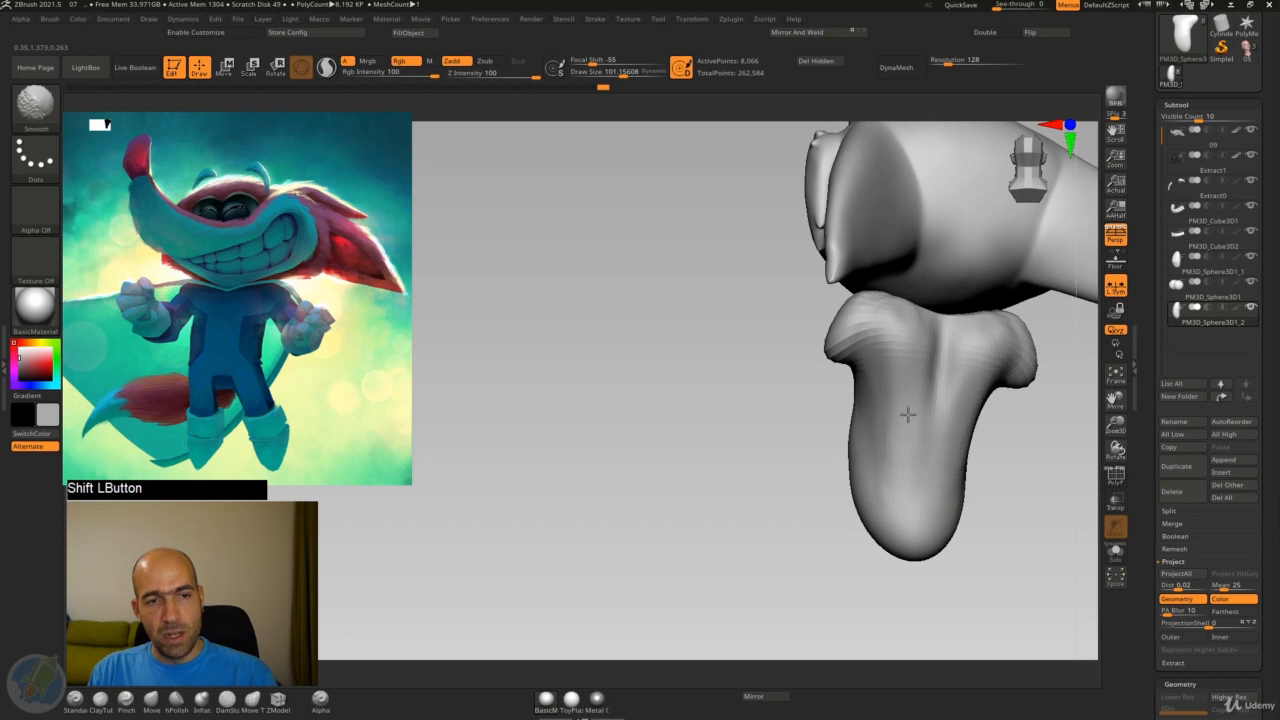
Define the spine line down the middle of the back with the DamStandard brush and soften its lower part
{"action": "mouse_move", "coordinate": [1000, 460]}
{"action": "left_mouse_down", "text": "alt"}
{"action": "mouse_move", "coordinate": [960, 457]}
{"action": "mouse_move", "coordinate": [963, 482]}
{"action": "left_mouse_up", "text": "alt"}
{"action": "left_click_drag", "start_coordinate": [1008, 442], "coordinate": [971, 437]}
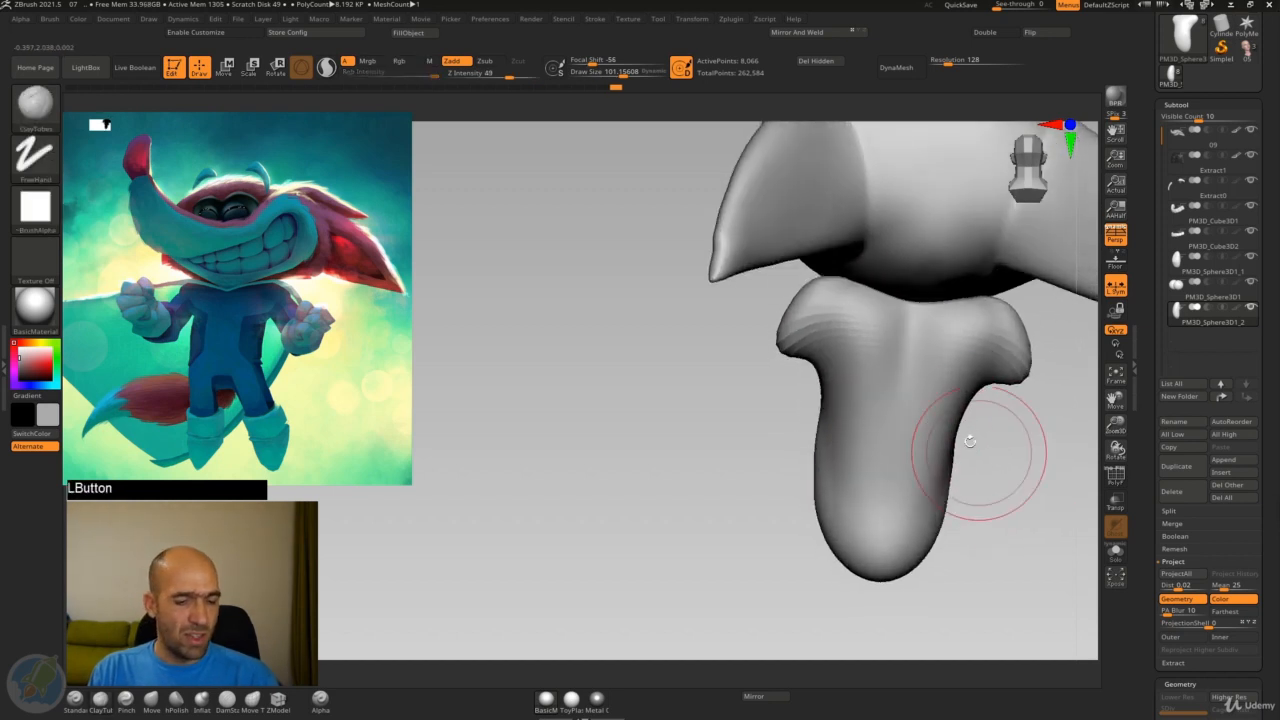
{"action": "key", "text": "7"}
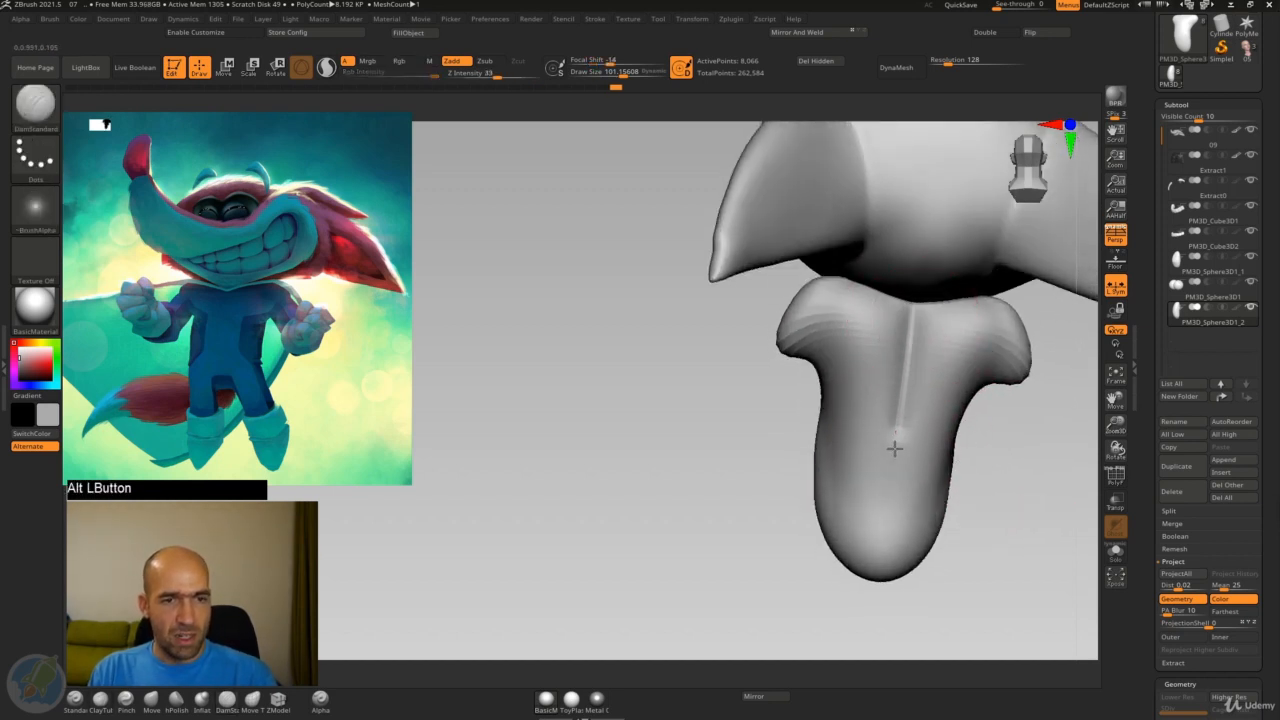
{"action": "mouse_move", "coordinate": [902, 400]}
{"action": "left_mouse_down", "text": "shift"}
{"action": "mouse_move", "coordinate": [903, 346]}
{"action": "mouse_move", "coordinate": [880, 485]}
{"action": "left_mouse_up", "text": "shift"}
{"action": "left_click_drag", "start_coordinate": [883, 417], "coordinate": [845, 490], "text": "shift"}
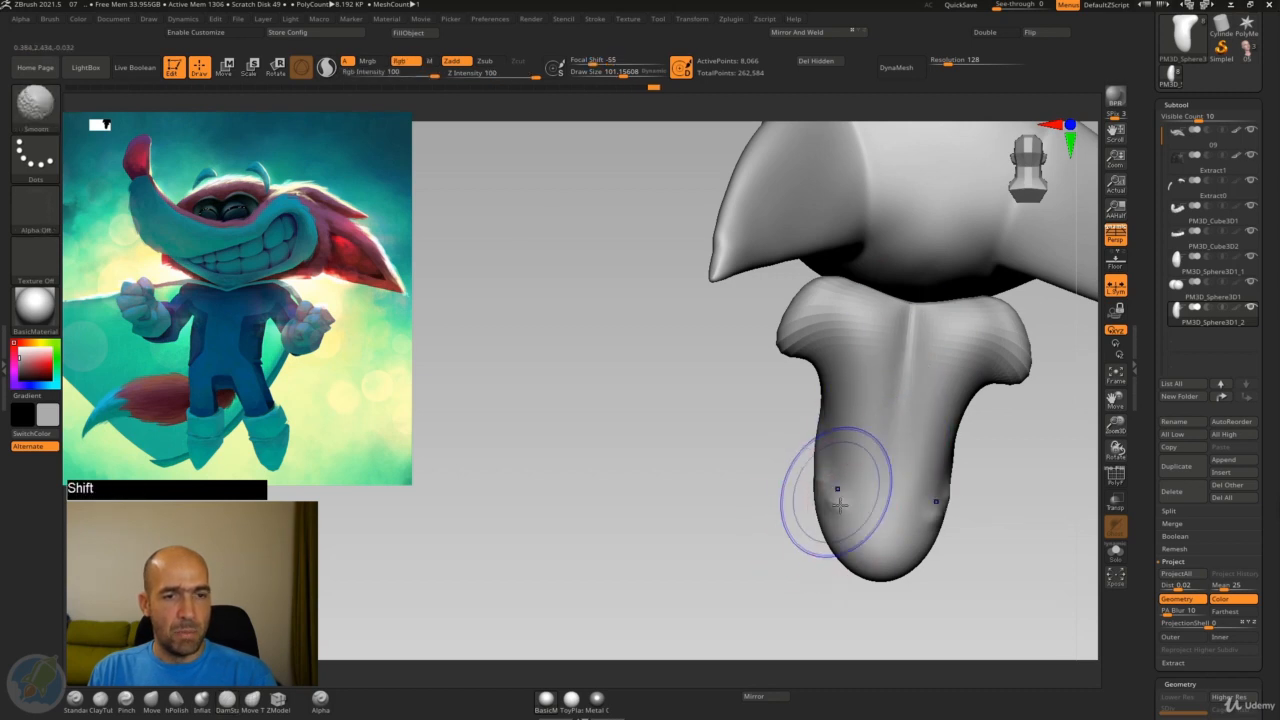
Broaden and blunt the torso's lower end with the Move brush, adjusting it from several angles
{"action": "mouse_move", "coordinate": [789, 523]}
{"action": "left_mouse_down"}
{"action": "mouse_move", "coordinate": [939, 505]}
{"action": "mouse_move", "coordinate": [923, 517]}
{"action": "left_mouse_up"}
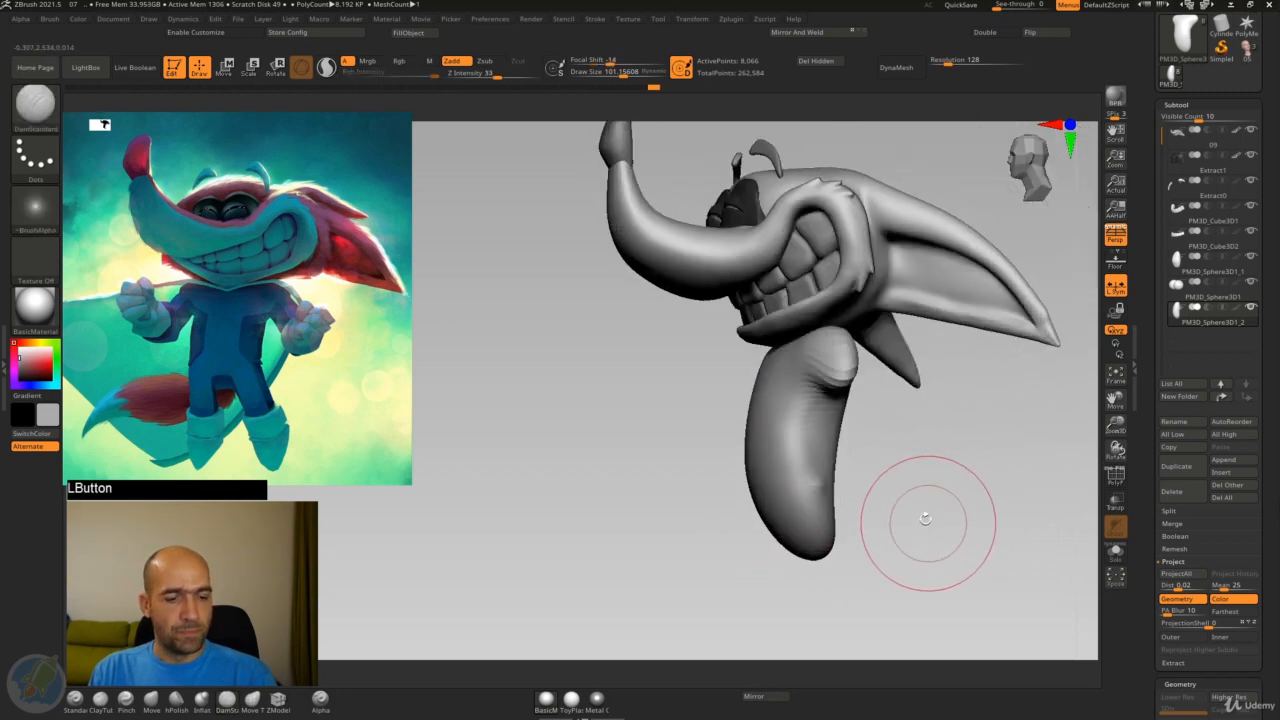
{"action": "key", "text": "4"}
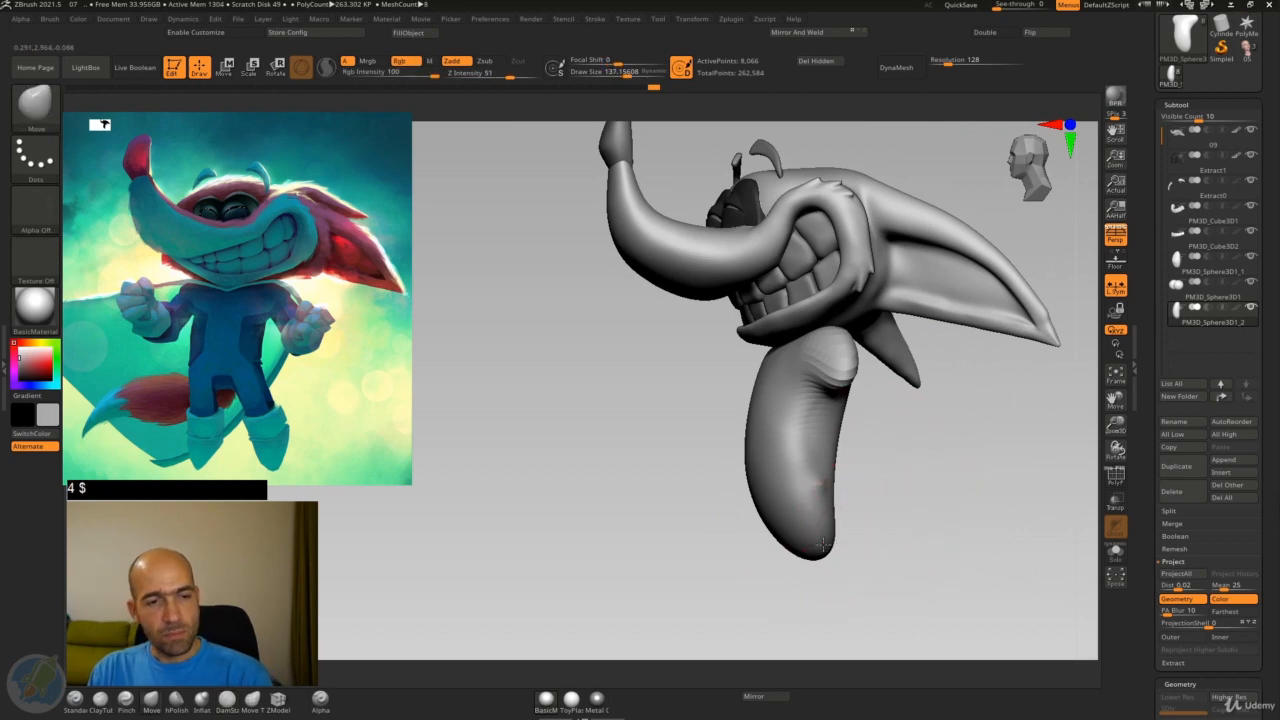
{"action": "mouse_move", "coordinate": [823, 534]}
{"action": "left_mouse_down"}
{"action": "mouse_move", "coordinate": [819, 508]}
{"action": "mouse_move", "coordinate": [947, 524]}
{"action": "left_mouse_up"}
{"action": "left_click_drag", "start_coordinate": [949, 523], "coordinate": [900, 520]}
{"action": "left_click_drag", "start_coordinate": [924, 529], "coordinate": [908, 405], "text": "alt"}
{"action": "left_click_drag", "start_coordinate": [852, 520], "coordinate": [829, 478]}
{"action": "left_click_drag", "start_coordinate": [928, 516], "coordinate": [892, 508]}
{"action": "left_click_drag", "start_coordinate": [858, 516], "coordinate": [842, 514]}
Flatten the planes of the torso's lower front and side with the hPolish brush
{"action": "mouse_move", "coordinate": [908, 492]}
{"action": "left_mouse_down"}
{"action": "mouse_move", "coordinate": [925, 492]}
{"action": "mouse_move", "coordinate": [880, 486]}
{"action": "left_mouse_up"}
{"action": "key", "text": "b"}
{"action": "key", "text": "h"}
{"action": "key", "text": "p"}
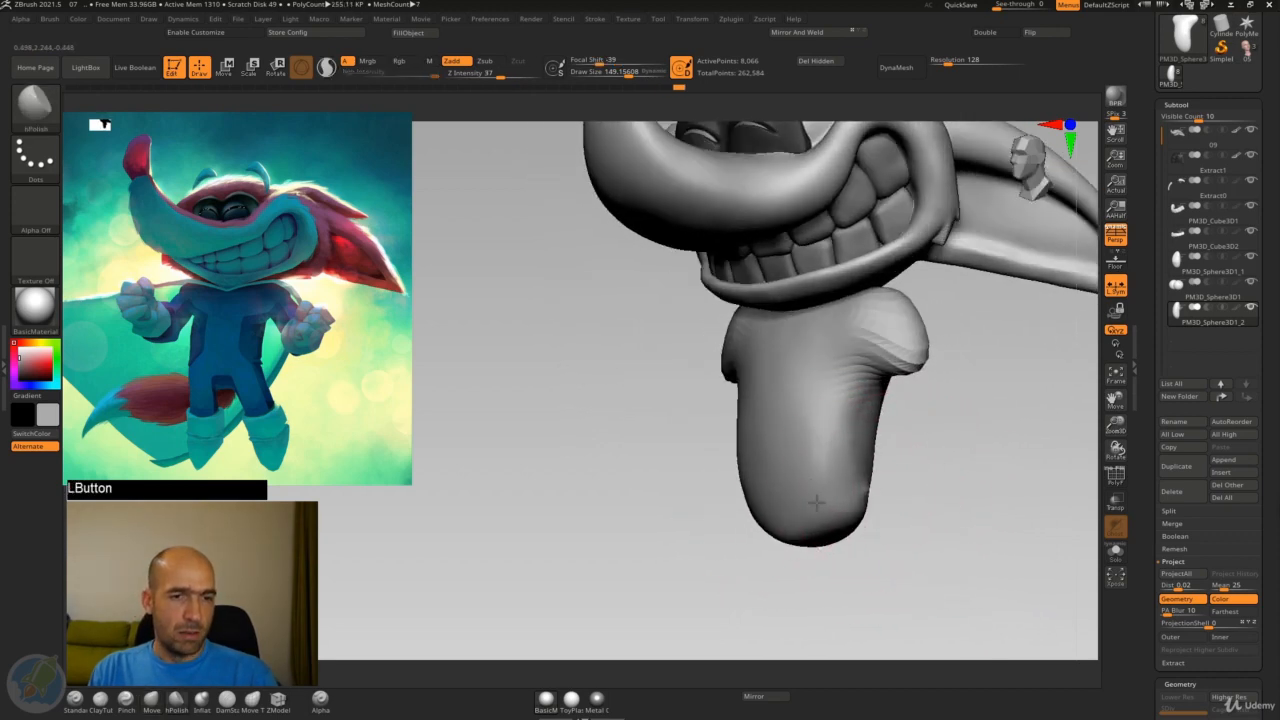
{"action": "left_click_drag", "start_coordinate": [830, 438], "coordinate": [836, 408]}
Carve the armpit creases beneath the shoulders with the DamStandard brush and smooth them into the chest
{"action": "mouse_move", "coordinate": [917, 446]}
{"action": "left_mouse_down"}
{"action": "mouse_move", "coordinate": [887, 432]}
{"action": "mouse_move", "coordinate": [906, 450]}
{"action": "left_mouse_up"}
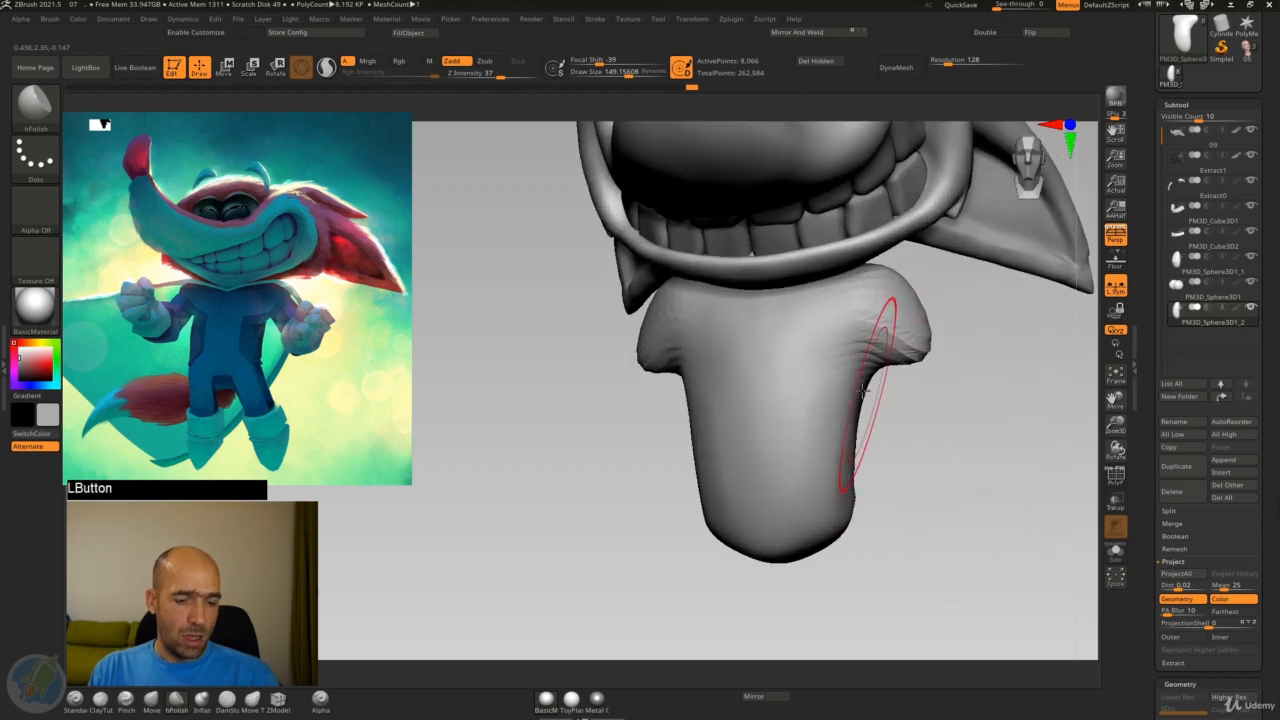
{"action": "key", "text": "7"}
{"action": "left_click_drag", "start_coordinate": [837, 346], "coordinate": [822, 354]}
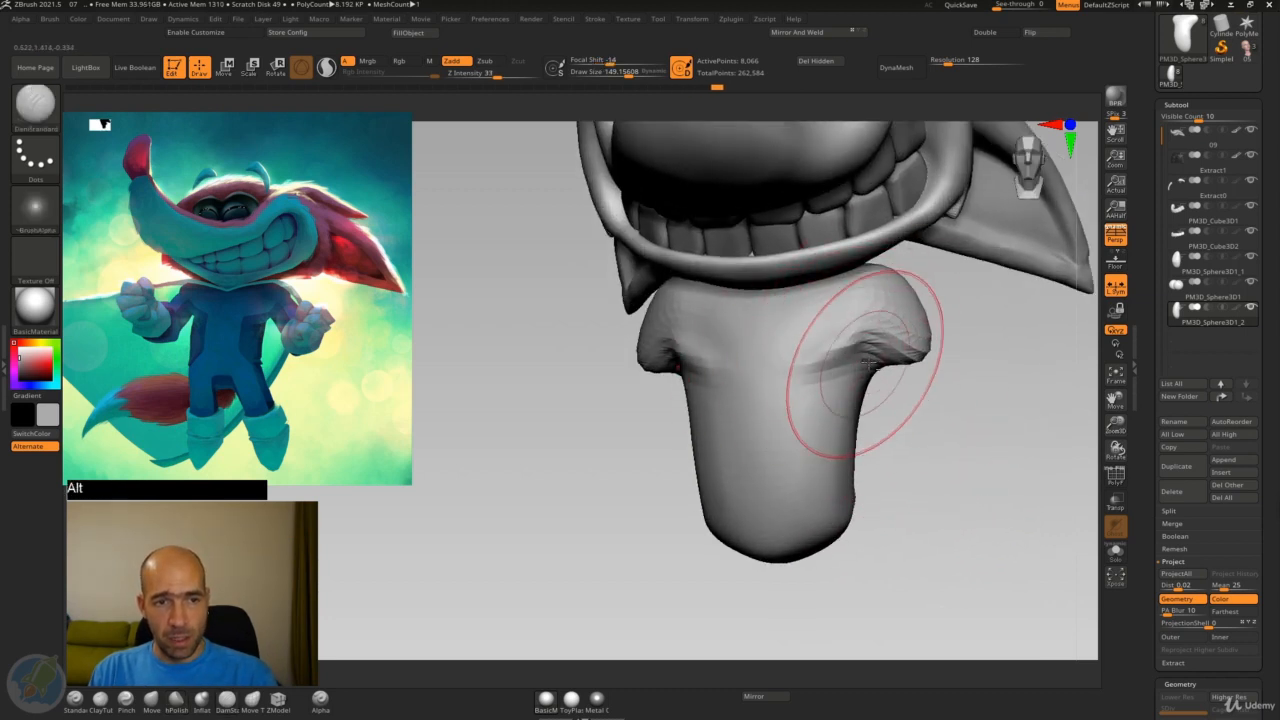
{"action": "mouse_move", "coordinate": [779, 347]}
{"action": "left_mouse_down", "text": "shift"}
{"action": "mouse_move", "coordinate": [803, 326]}
{"action": "mouse_move", "coordinate": [812, 342]}
{"action": "left_mouse_up", "text": "shift"}
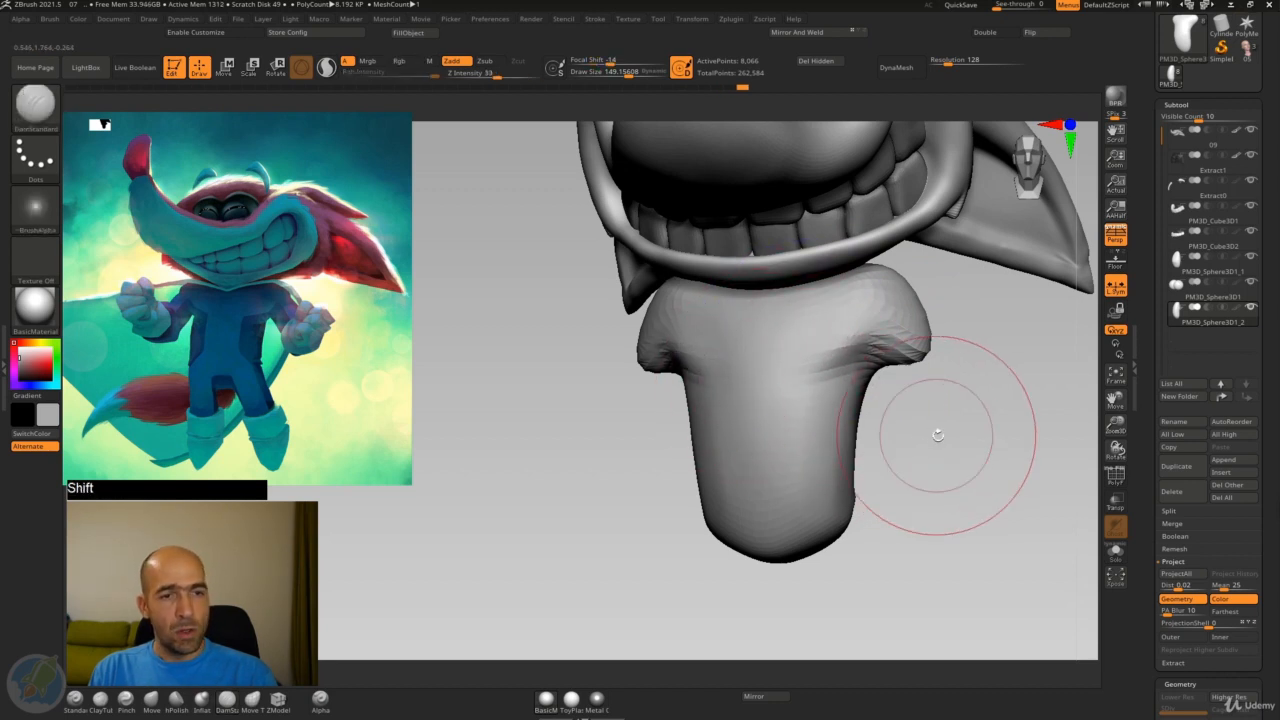
Raise ridges across the upper chest and shoulders with the inverted DamStandard brush and smooth them
{"action": "left_click_drag", "start_coordinate": [937, 434], "coordinate": [922, 416]}
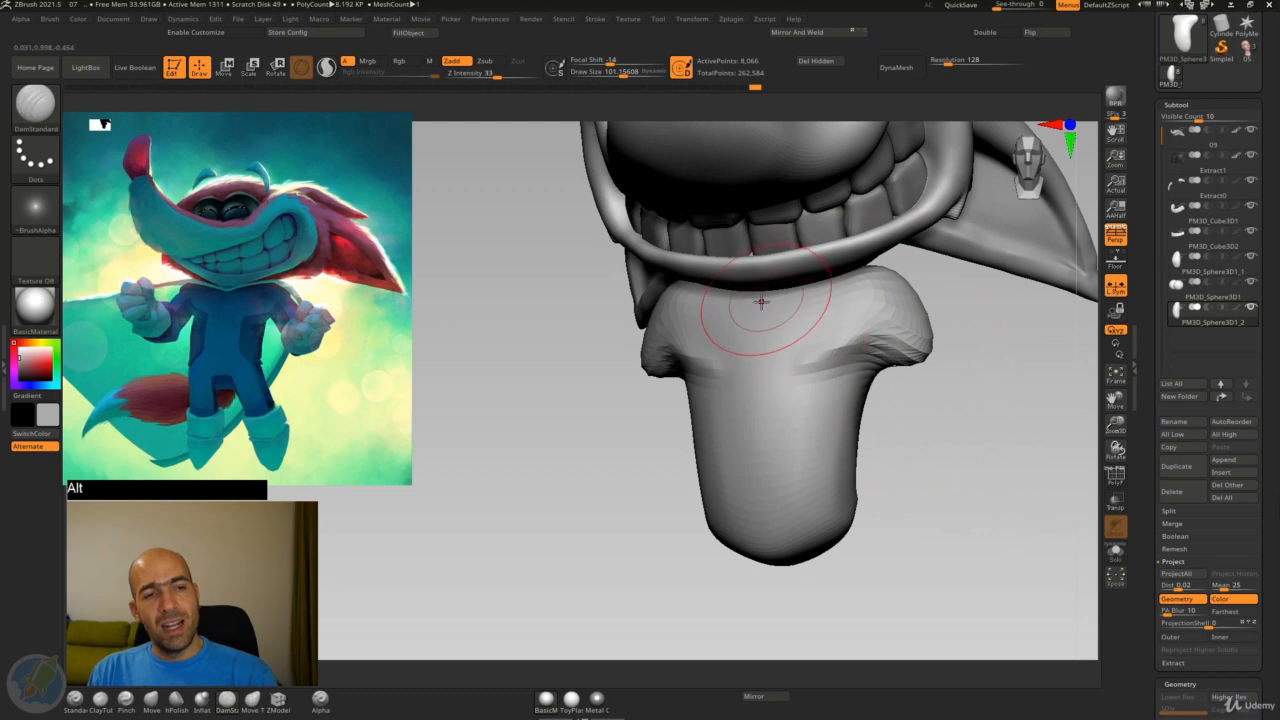
{"action": "mouse_move", "coordinate": [760, 300]}
{"action": "left_mouse_down", "text": "alt"}
{"action": "mouse_move", "coordinate": [749, 370]}
{"action": "mouse_move", "coordinate": [782, 300]}
{"action": "mouse_move", "coordinate": [800, 325]}
{"action": "left_mouse_up", "text": "alt"}
{"action": "left_click_drag", "start_coordinate": [980, 320], "coordinate": [944, 316]}
{"action": "left_click_drag", "start_coordinate": [846, 281], "coordinate": [844, 284], "text": "alt"}
{"action": "left_click_drag", "start_coordinate": [853, 340], "coordinate": [848, 292], "text": "shift"}
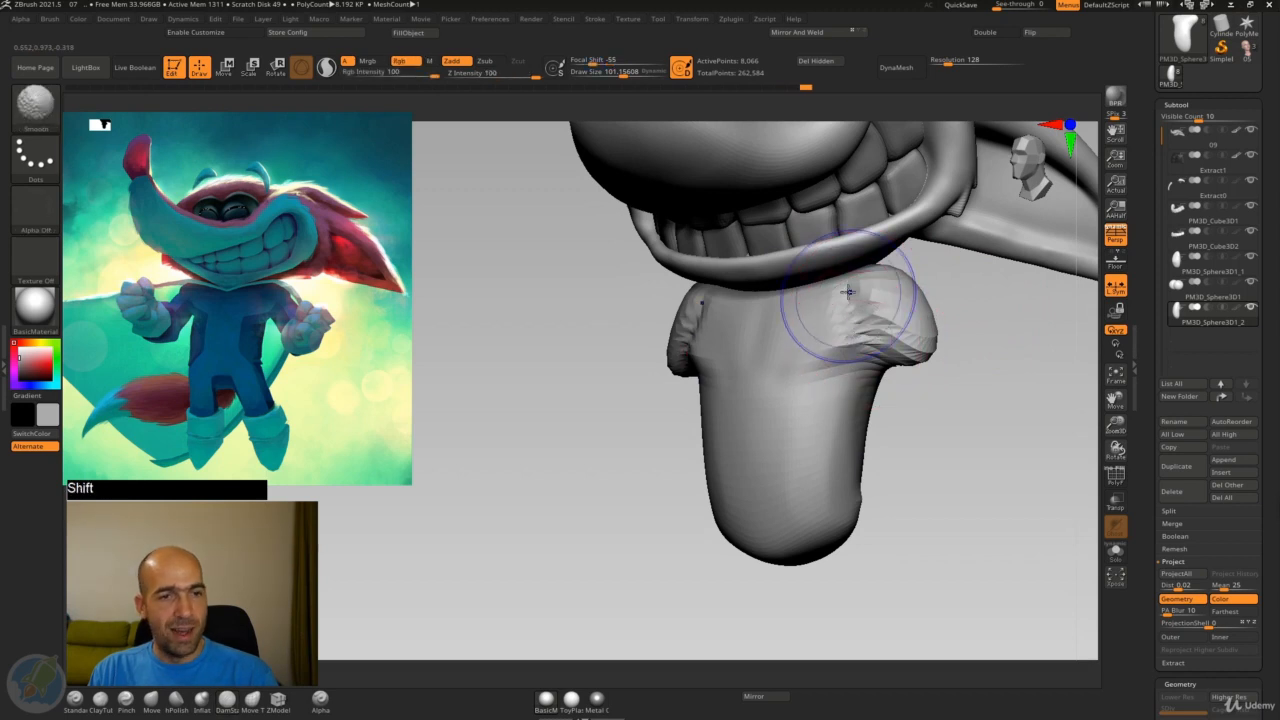
Adjust the underside of the shoulders with the Move brush, then hollow and smooth the armpits with the Standard brush
{"action": "left_click_drag", "start_coordinate": [980, 410], "coordinate": [958, 400], "text": "alt"}
{"action": "left_click_drag", "start_coordinate": [950, 404], "coordinate": [968, 411]}
{"action": "left_click_drag", "start_coordinate": [968, 411], "coordinate": [943, 449], "text": "alt"}
{"action": "key", "text": "4"}
{"action": "mouse_move", "coordinate": [904, 388]}
{"action": "left_mouse_down"}
{"action": "mouse_move", "coordinate": [962, 394]}
{"action": "mouse_move", "coordinate": [875, 377]}
{"action": "left_mouse_up"}
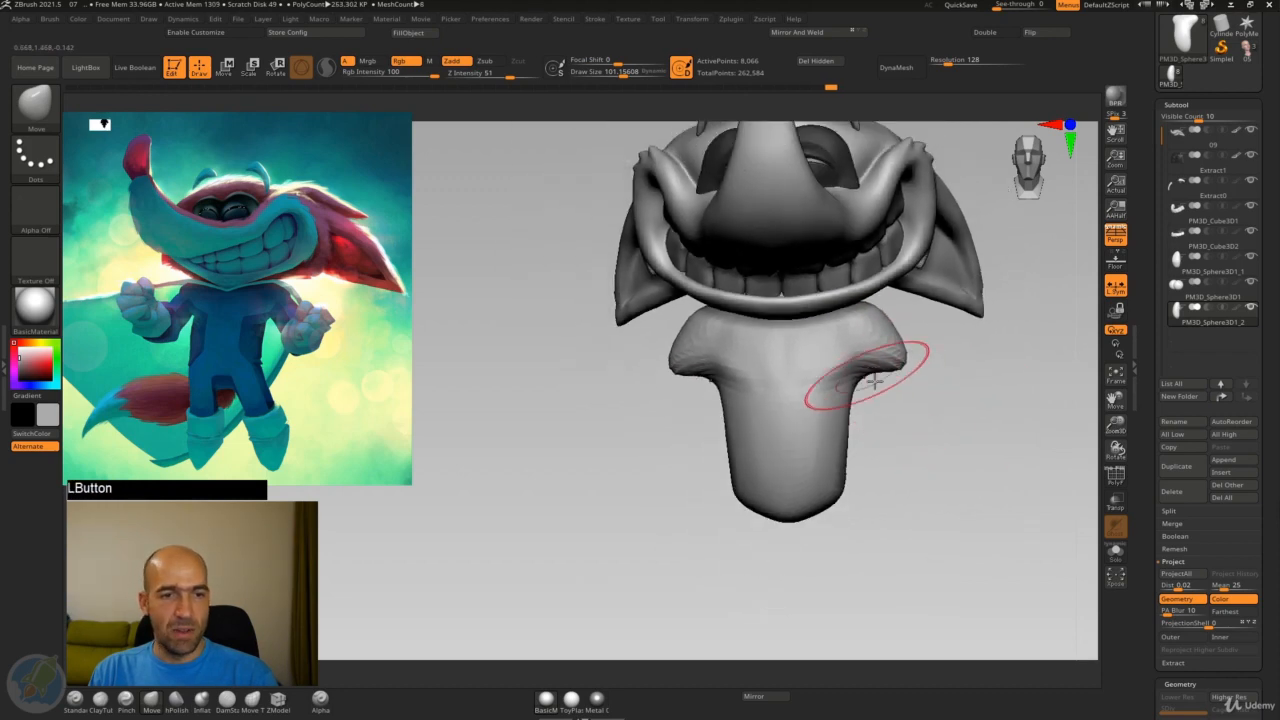
{"action": "left_click_drag", "start_coordinate": [932, 415], "coordinate": [817, 369]}
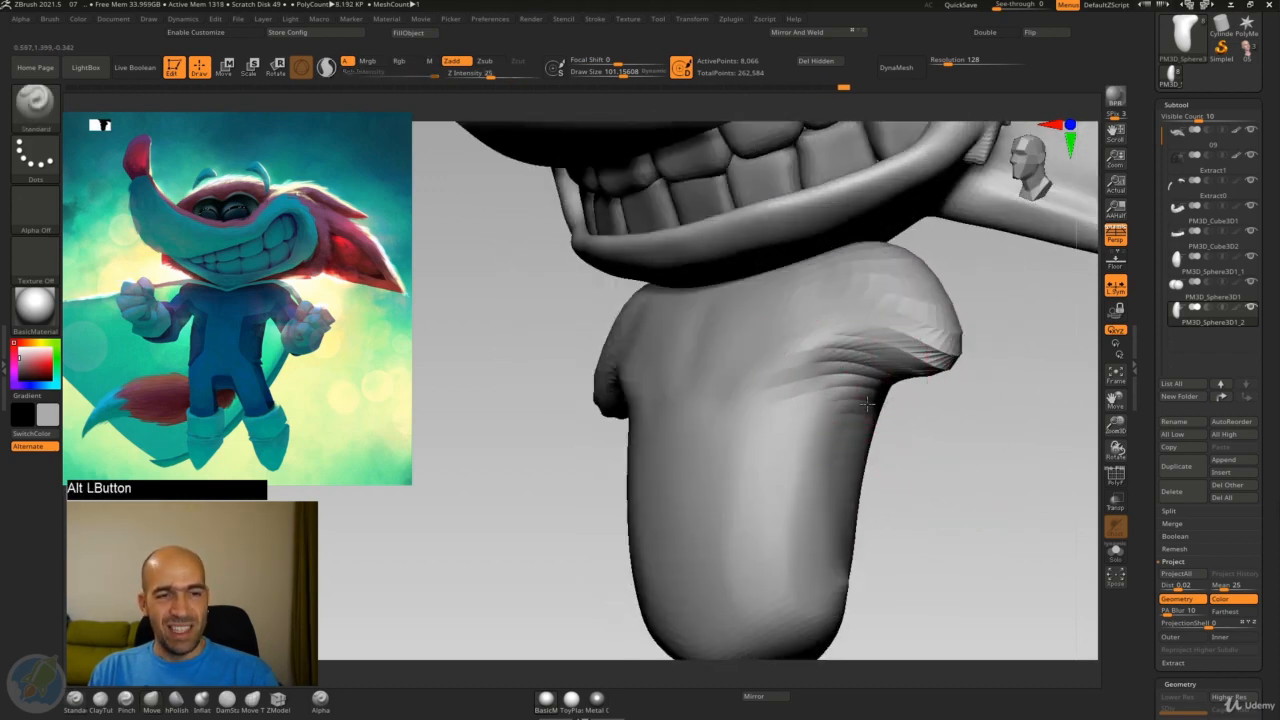
{"action": "left_click_drag", "start_coordinate": [840, 485], "coordinate": [856, 443], "text": "shift"}
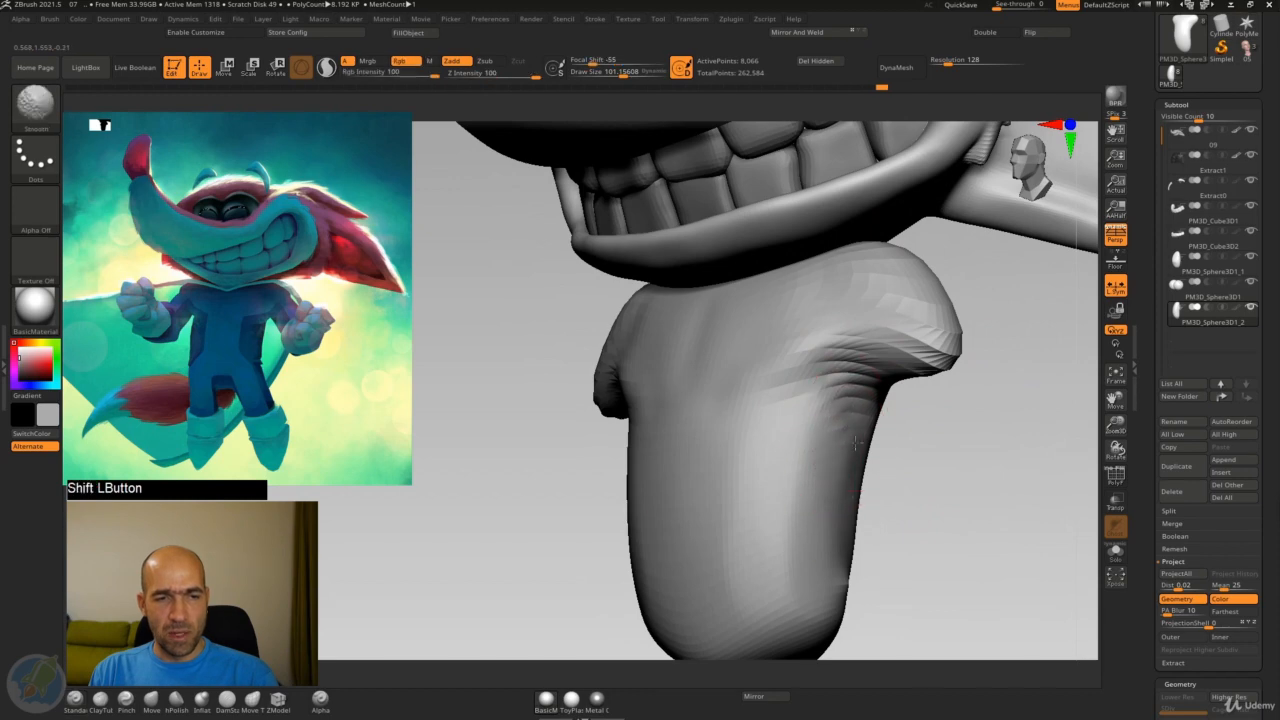
Flatten the chest and belly surface with the hPolish brush
{"action": "mouse_move", "coordinate": [920, 543]}
{"action": "left_mouse_down"}
{"action": "mouse_move", "coordinate": [903, 420]}
{"action": "mouse_move", "coordinate": [911, 437]}
{"action": "mouse_move", "coordinate": [883, 474]}
{"action": "mouse_move", "coordinate": [737, 486]}
{"action": "left_mouse_up"}
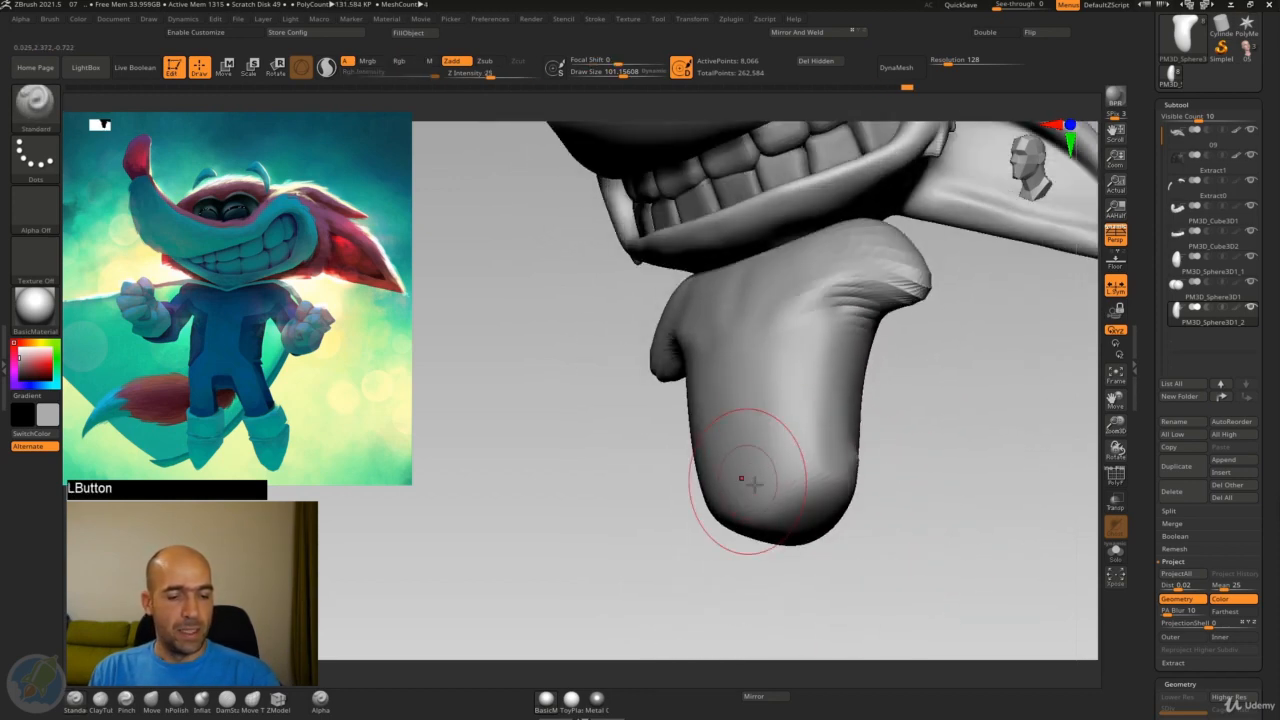
{"action": "key", "text": "b"}
{"action": "key", "text": "h"}
{"action": "key", "text": "p"}
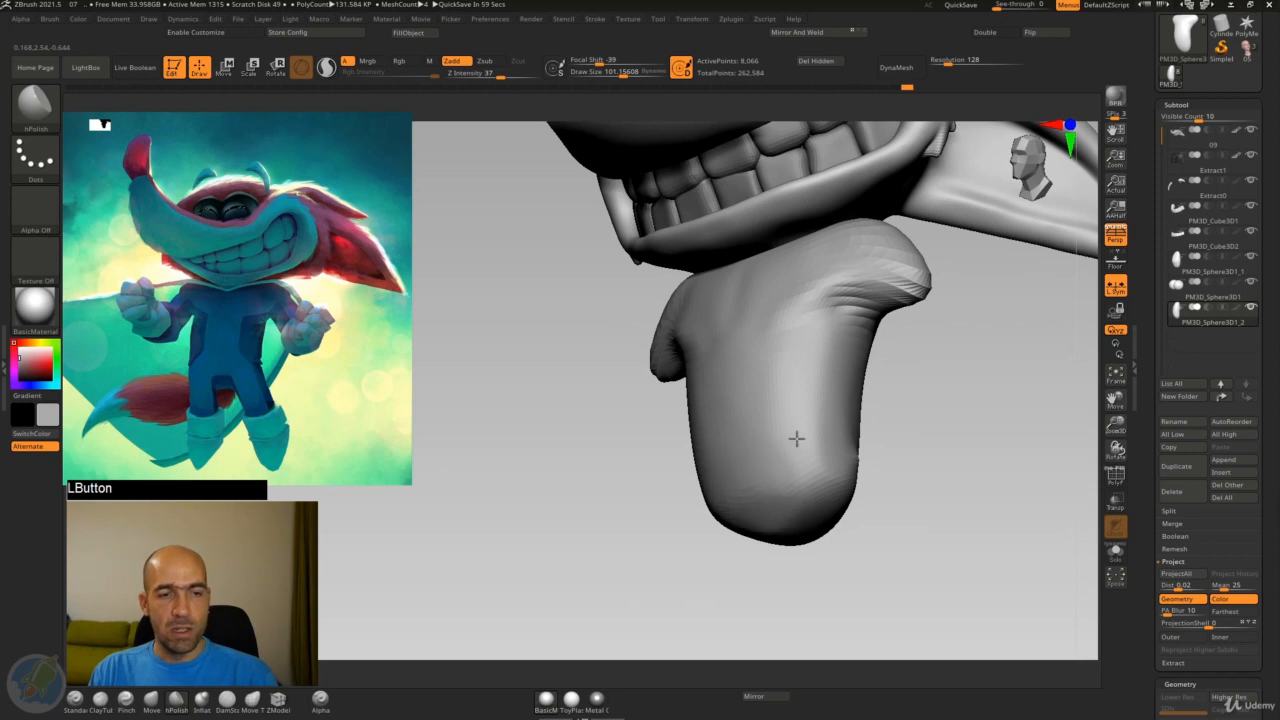
{"action": "left_click_drag", "start_coordinate": [769, 315], "coordinate": [812, 363]}
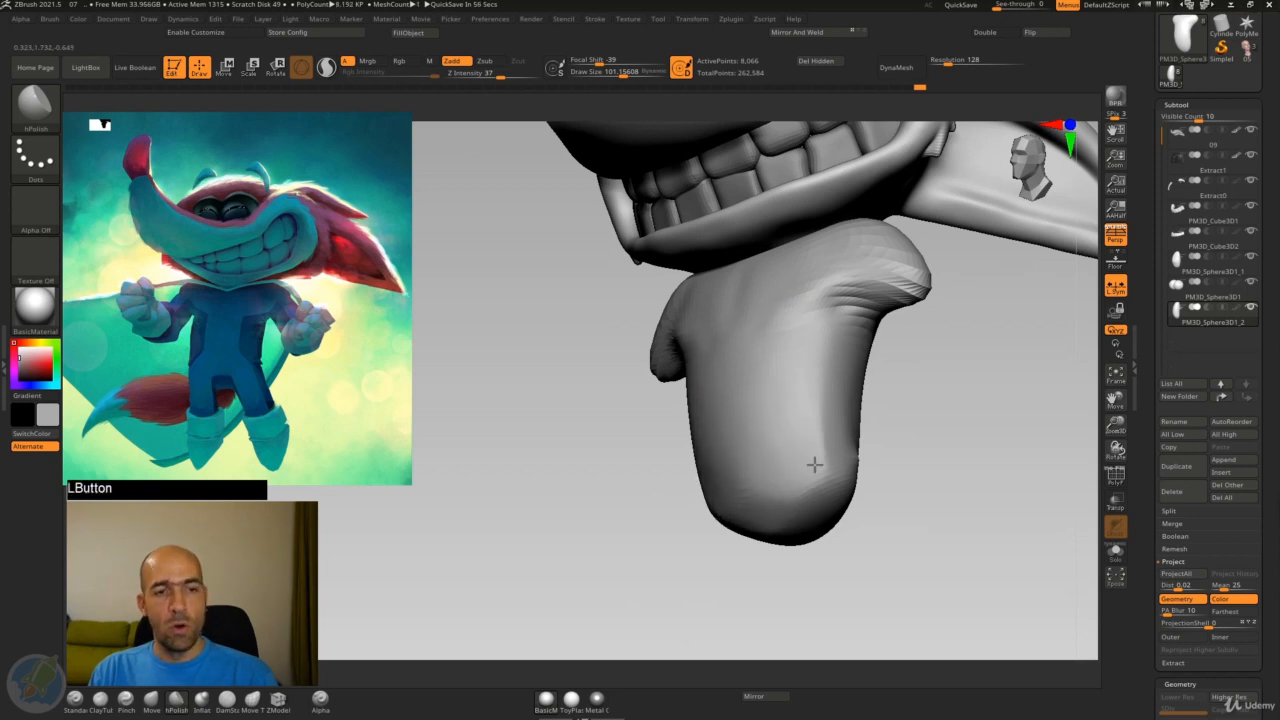
Refine the torso's side profile below the shoulders with the Move brush
{"action": "left_click_drag", "start_coordinate": [918, 444], "coordinate": [908, 456], "text": "shift"}
{"action": "mouse_move", "coordinate": [908, 456]}
{"action": "left_mouse_down", "text": "alt"}
{"action": "mouse_move", "coordinate": [886, 474]}
{"action": "mouse_move", "coordinate": [857, 460]}
{"action": "mouse_move", "coordinate": [891, 349]}
{"action": "mouse_move", "coordinate": [833, 337]}
{"action": "mouse_move", "coordinate": [862, 391]}
{"action": "left_mouse_up", "text": "alt"}
{"action": "key", "text": "4"}
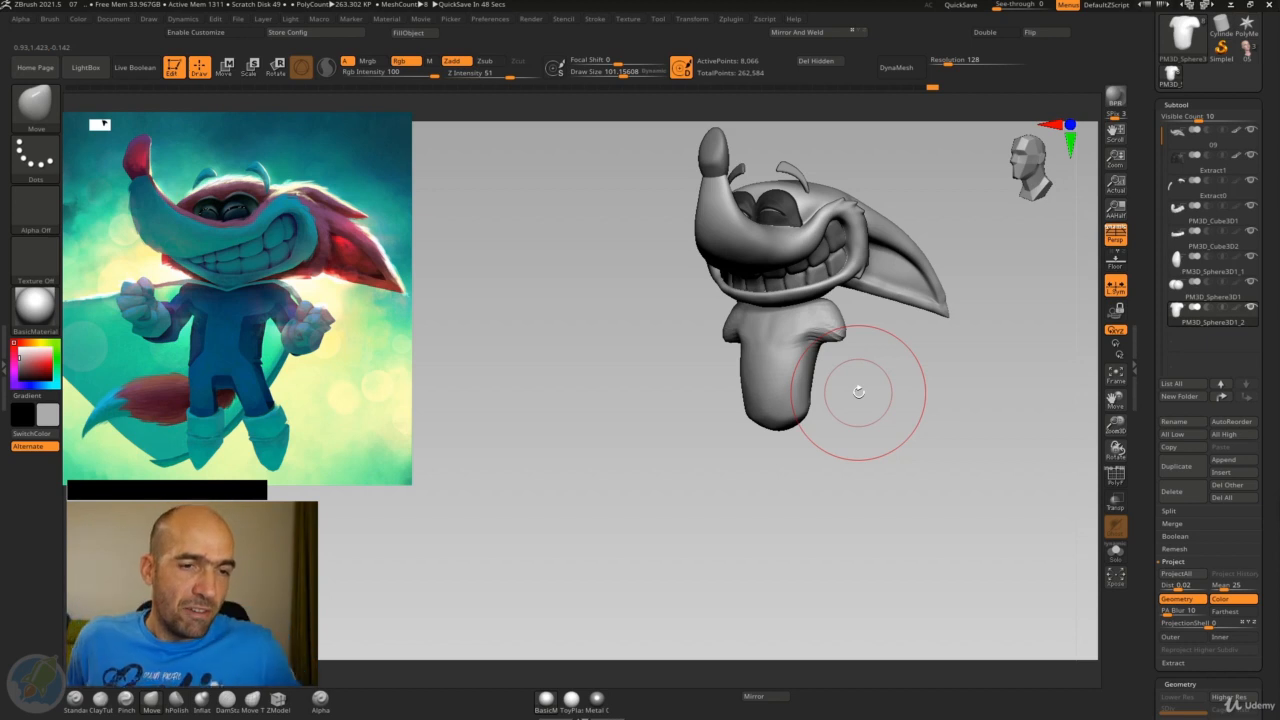
{"action": "mouse_move", "coordinate": [914, 429]}
{"action": "left_mouse_down"}
{"action": "mouse_move", "coordinate": [866, 386]}
{"action": "mouse_move", "coordinate": [899, 411]}
{"action": "mouse_move", "coordinate": [929, 400]}
{"action": "left_mouse_up"}
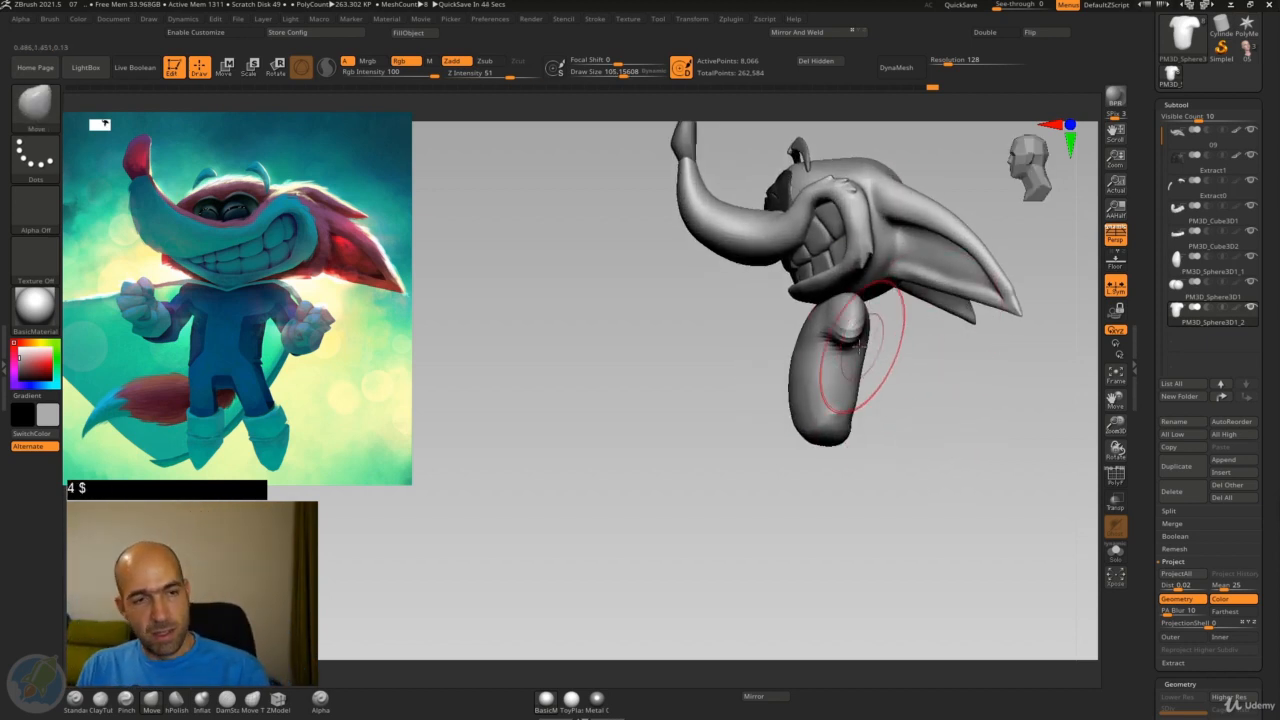
{"action": "mouse_move", "coordinate": [840, 363]}
{"action": "left_mouse_down"}
{"action": "mouse_move", "coordinate": [818, 368]}
{"action": "mouse_move", "coordinate": [820, 433]}
{"action": "mouse_move", "coordinate": [903, 406]}
{"action": "mouse_move", "coordinate": [943, 425]}
{"action": "mouse_move", "coordinate": [960, 413]}
{"action": "mouse_move", "coordinate": [931, 394]}
{"action": "mouse_move", "coordinate": [929, 434]}
{"action": "left_mouse_up"}
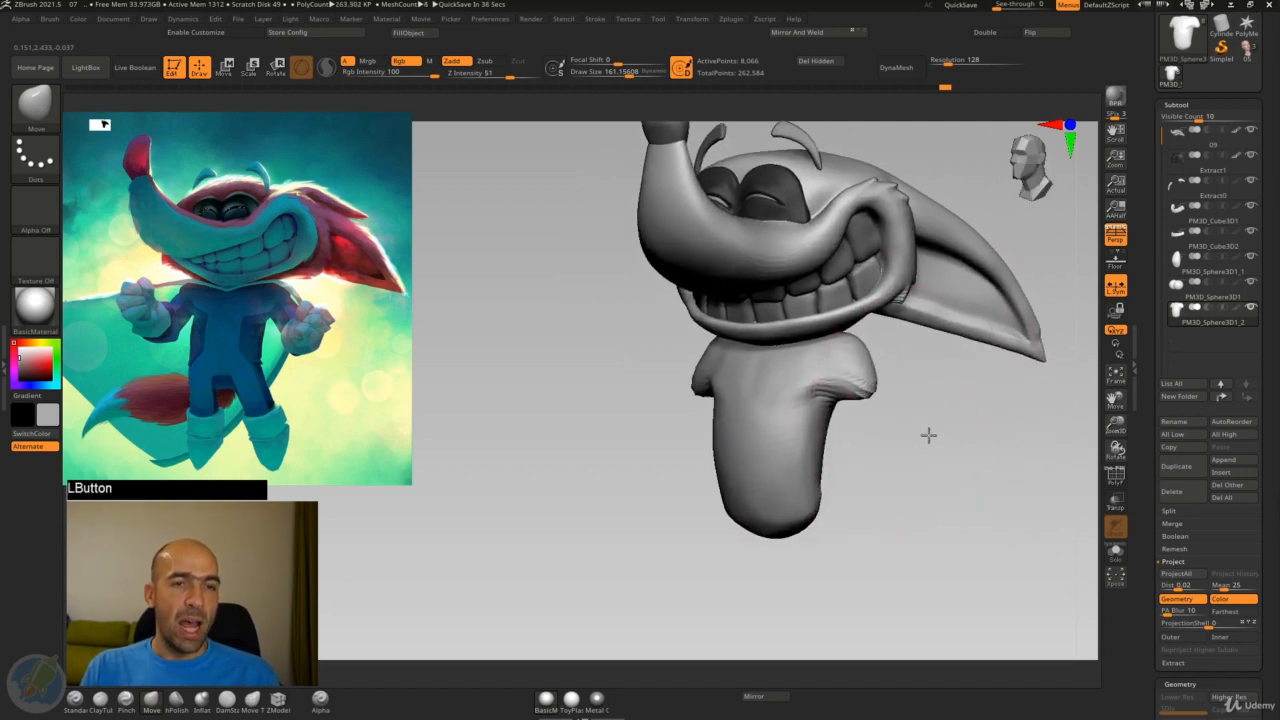
Remesh the torso with DynaMesh at a resolution of 56
{"action": "left_click", "coordinate": [943, 64]}
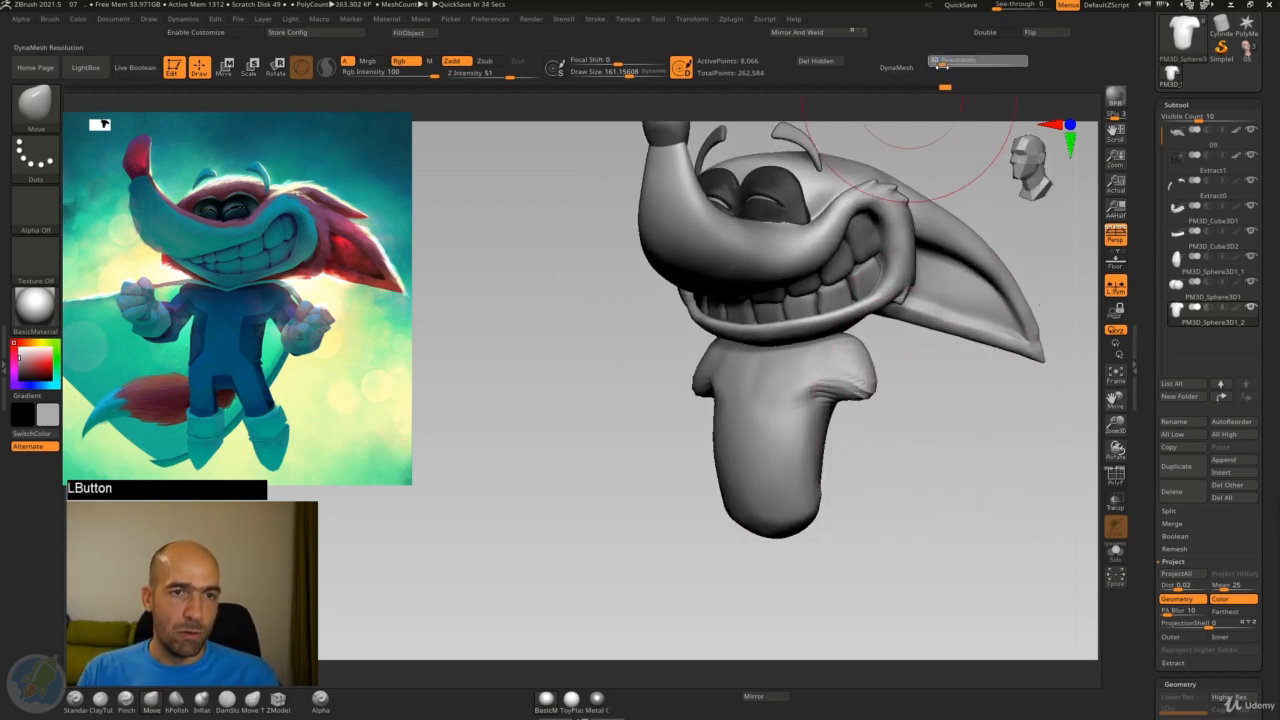
{"action": "left_click", "coordinate": [909, 75]}
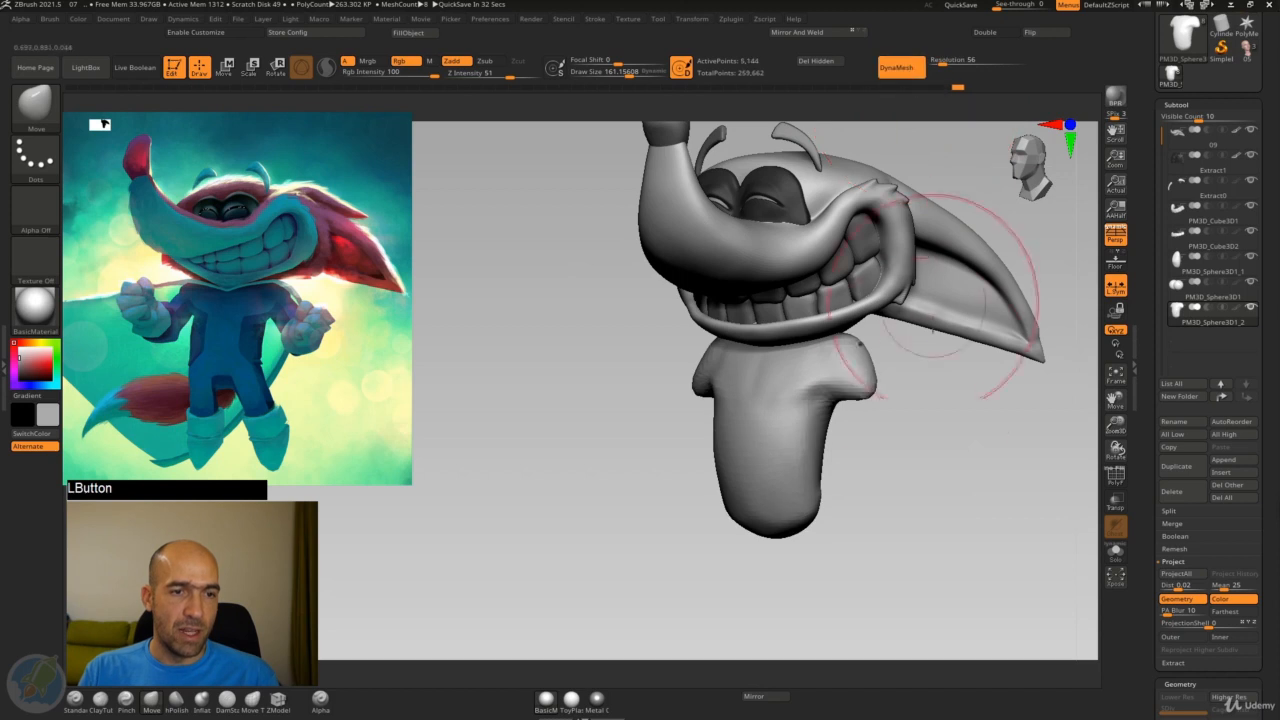
Build up the chest beside the armpits with the ClayTubes brush at a draw size of about 101 and smooth it
{"action": "left_click_drag", "start_coordinate": [931, 431], "coordinate": [904, 440], "text": "alt"}
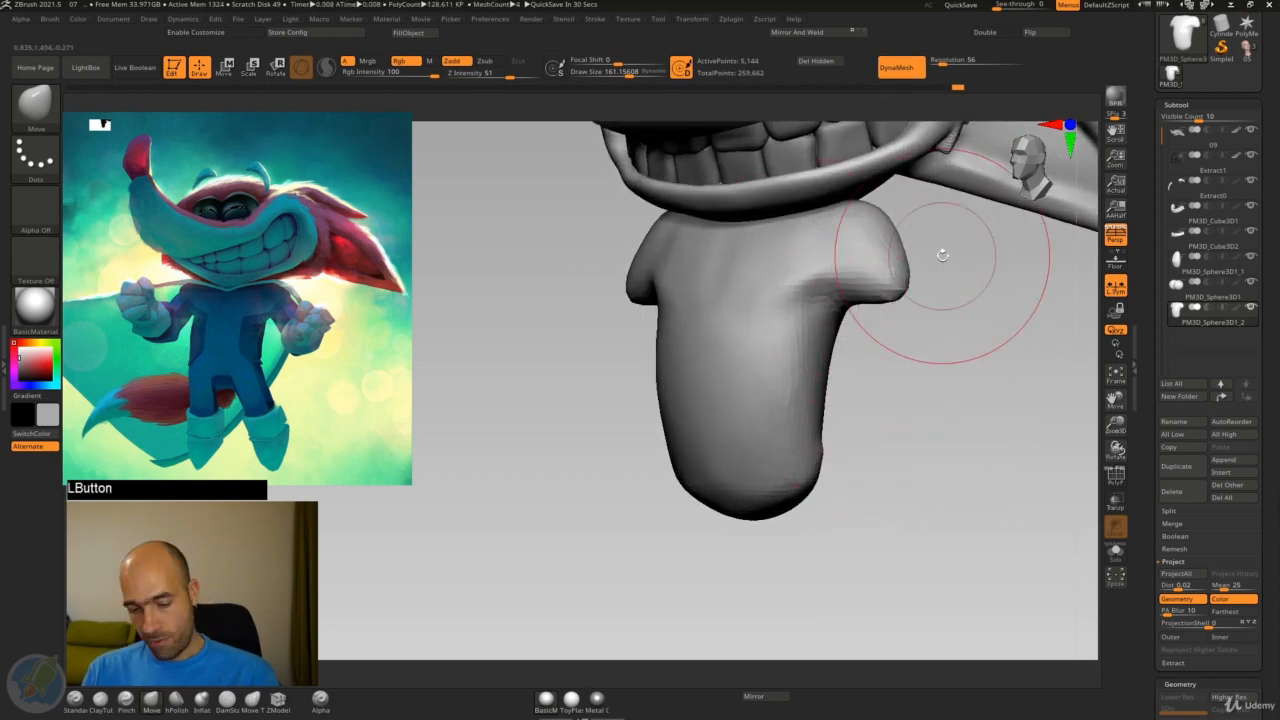
{"action": "key", "text": "bracketleft"}
{"action": "key", "text": "bracketleft"}
{"action": "mouse_move", "coordinate": [910, 349]}
{"action": "left_mouse_down"}
{"action": "mouse_move", "coordinate": [897, 357]}
{"action": "mouse_move", "coordinate": [850, 324]}
{"action": "left_mouse_up"}
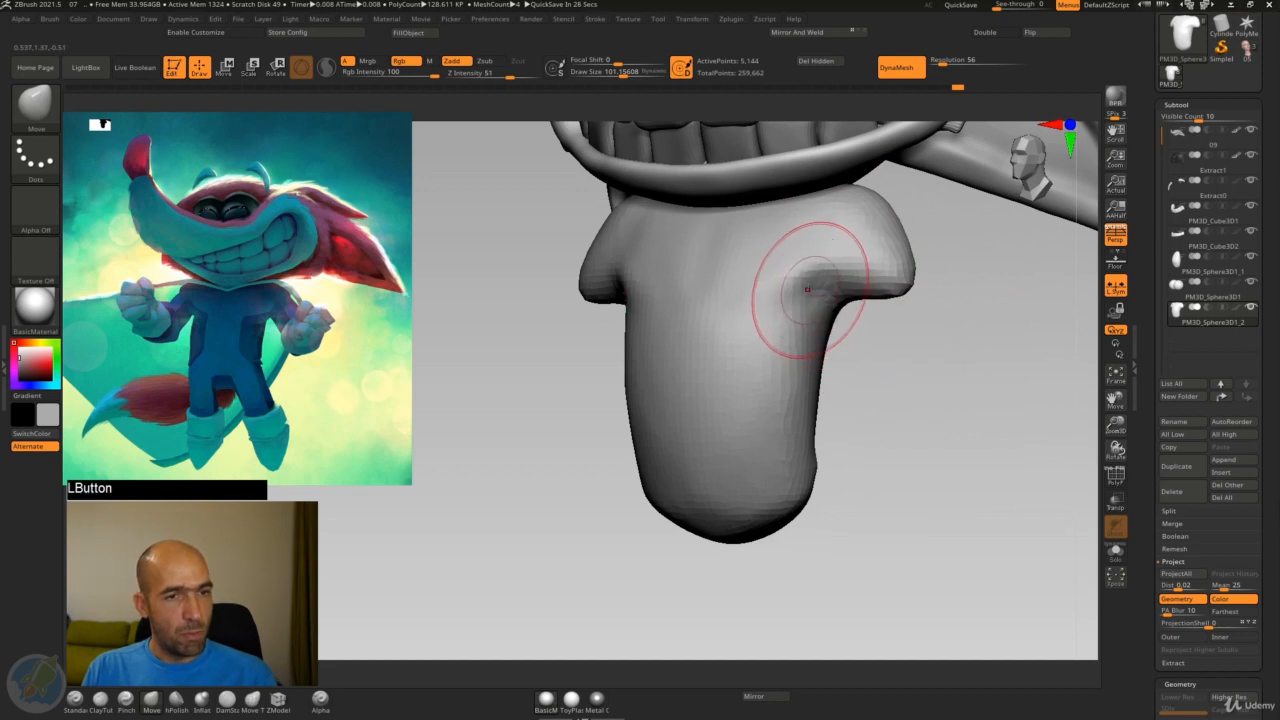
{"action": "key", "text": "b"}
{"action": "key", "text": "c"}
{"action": "key", "text": "t"}
{"action": "mouse_move", "coordinate": [818, 250]}
{"action": "left_mouse_down"}
{"action": "mouse_move", "coordinate": [735, 288]}
{"action": "mouse_move", "coordinate": [815, 237]}
{"action": "left_mouse_up"}
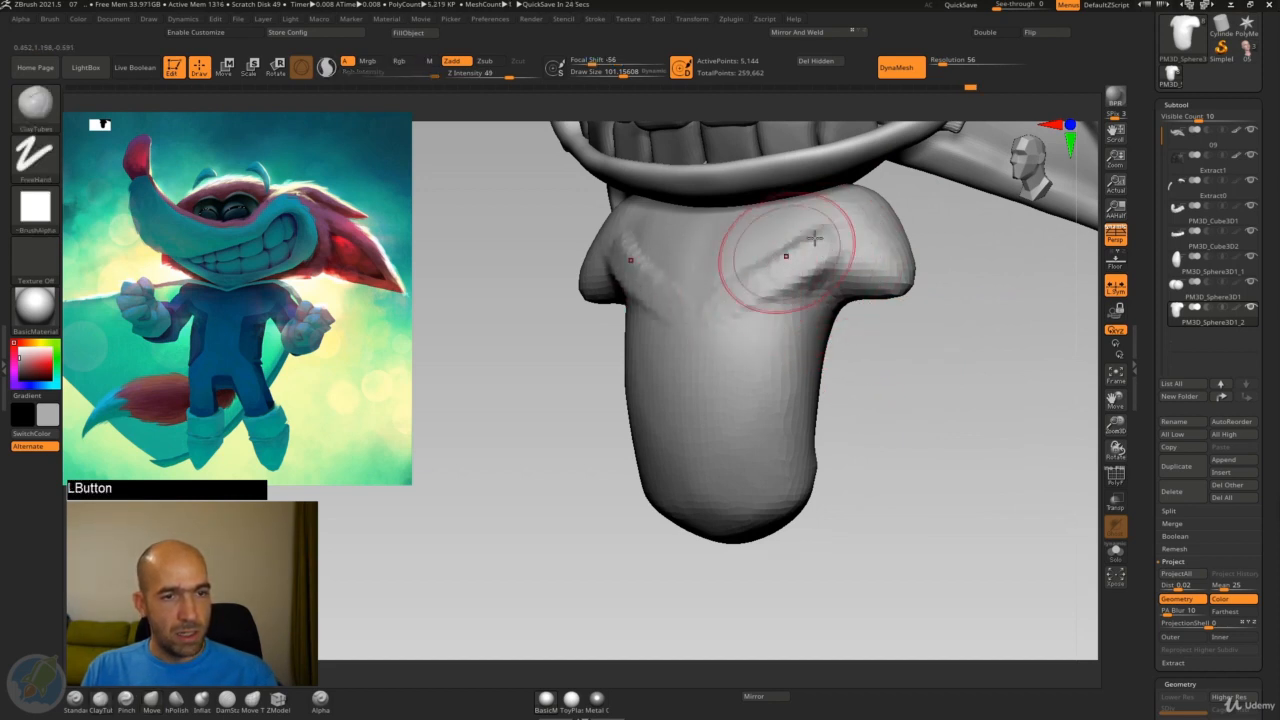
{"action": "key", "text": "shift"}
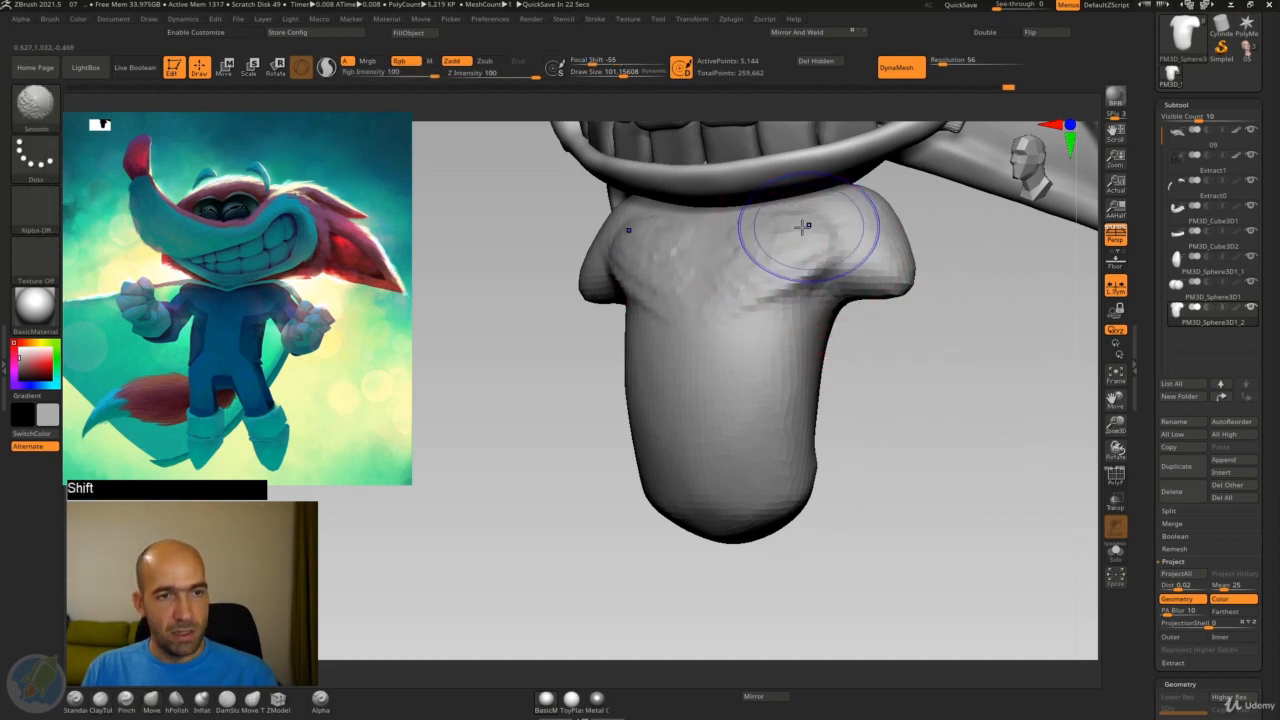
{"action": "left_click_drag", "start_coordinate": [697, 302], "coordinate": [822, 318], "text": "shift"}
Add more volume to the lower chest muscles with ClayTubes and blend the strokes into the surface
{"action": "left_click_drag", "start_coordinate": [880, 354], "coordinate": [874, 366], "text": "alt"}
{"action": "mouse_move", "coordinate": [780, 334]}
{"action": "left_mouse_down"}
{"action": "mouse_move", "coordinate": [729, 271]}
{"action": "mouse_move", "coordinate": [795, 286]}
{"action": "left_mouse_up"}
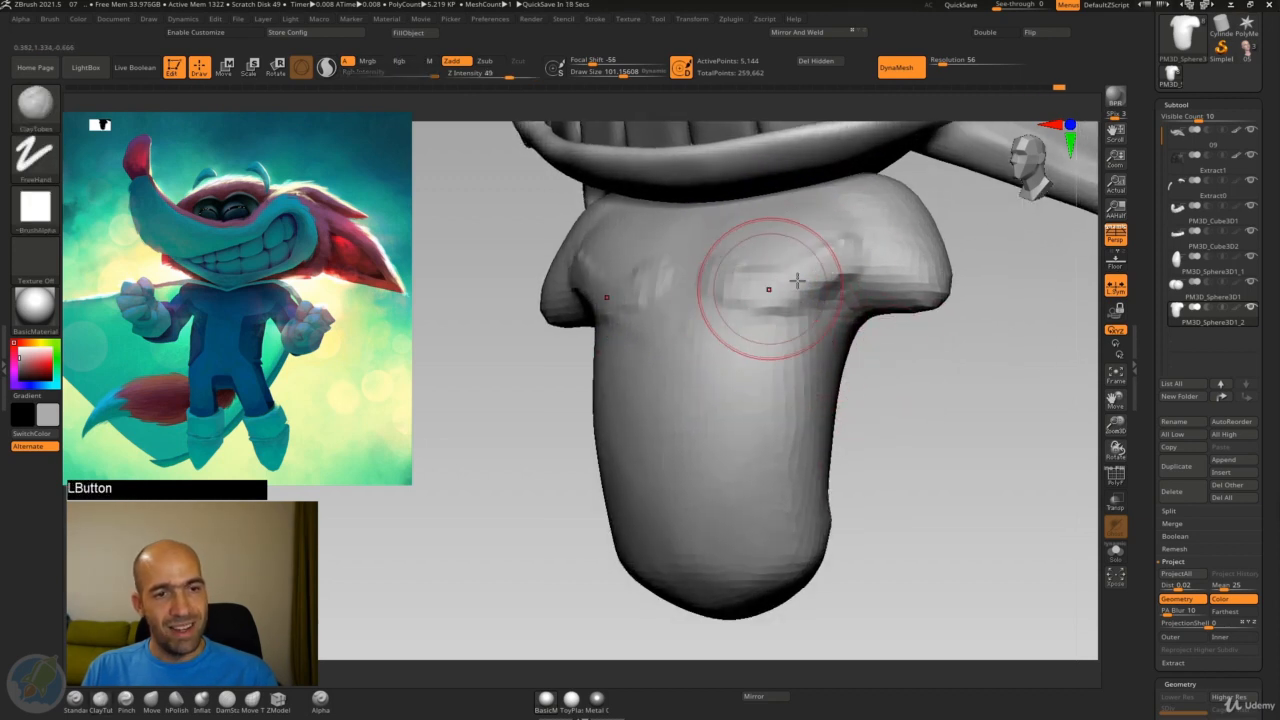
{"action": "mouse_move", "coordinate": [827, 240]}
{"action": "left_mouse_down", "text": "shift"}
{"action": "mouse_move", "coordinate": [754, 277]}
{"action": "mouse_move", "coordinate": [768, 282]}
{"action": "left_mouse_up", "text": "shift"}
Define the diagonal line between shoulder and chest with the DamStandard brush, then soften it
{"action": "left_click_drag", "start_coordinate": [890, 351], "coordinate": [881, 337]}
{"action": "key", "text": "7"}
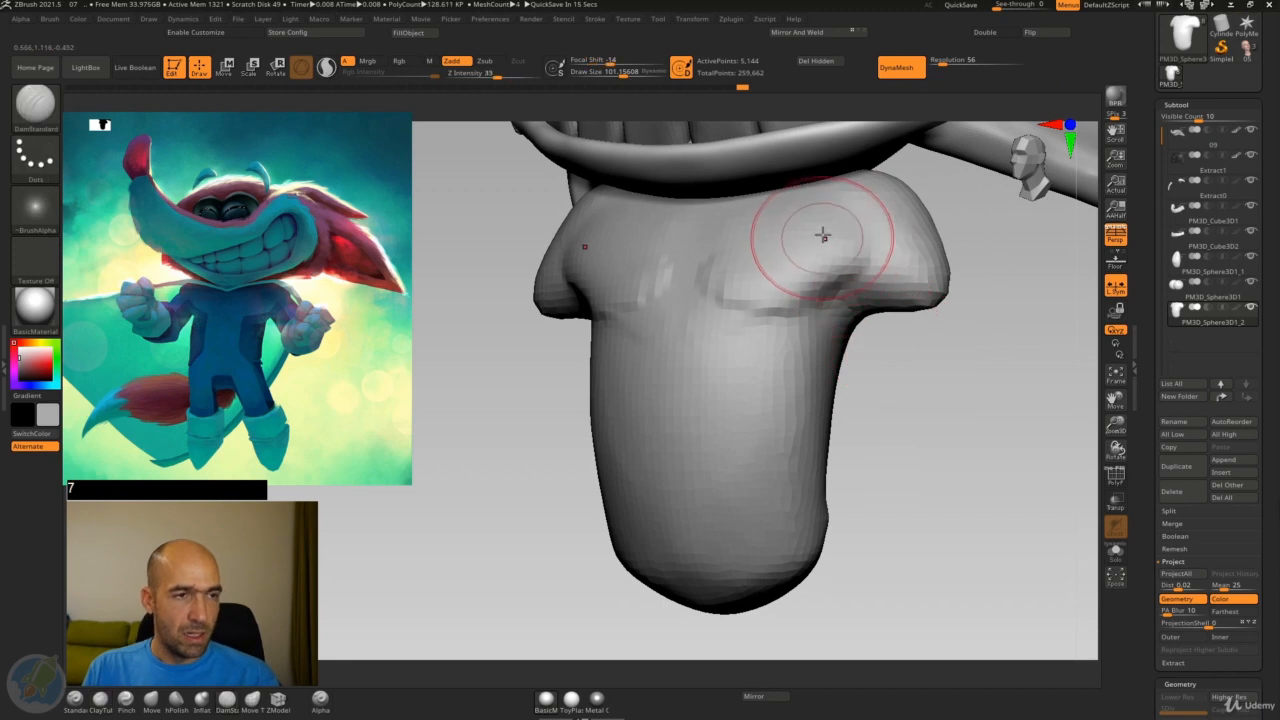
{"action": "left_click_drag", "start_coordinate": [794, 196], "coordinate": [812, 188], "text": "alt"}
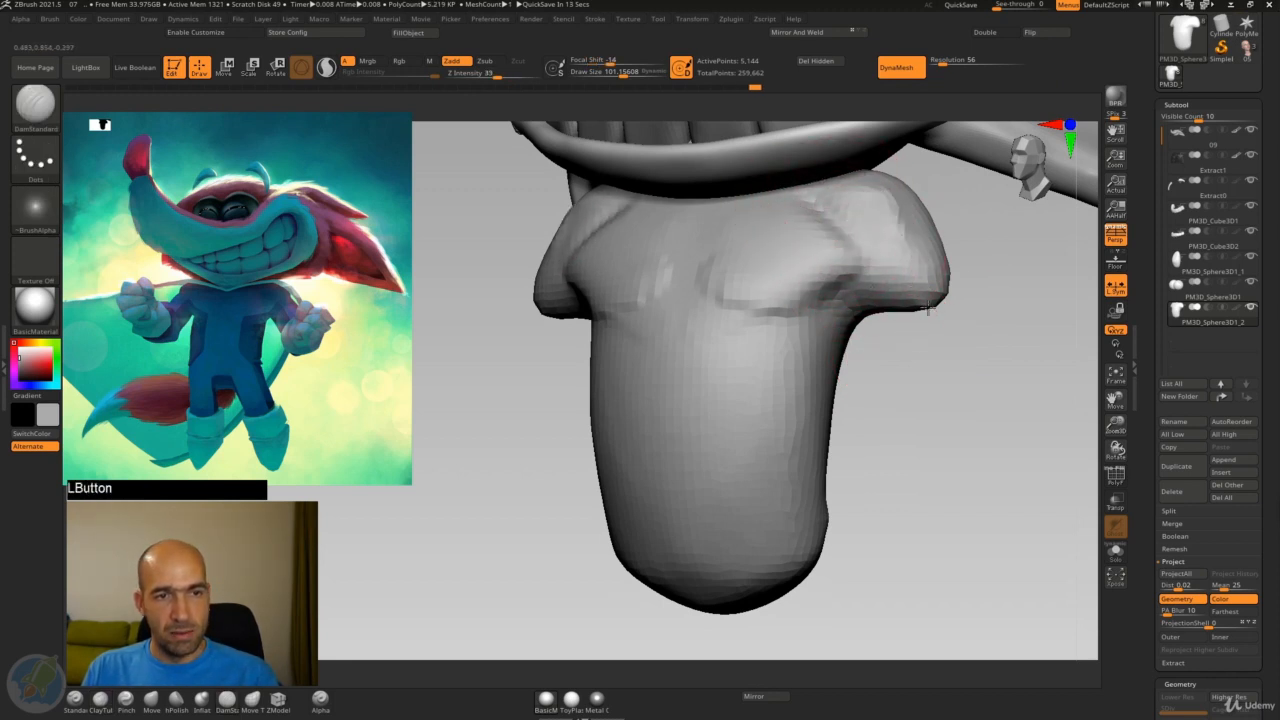
{"action": "left_click_drag", "start_coordinate": [928, 307], "coordinate": [925, 290]}
{"action": "left_click_drag", "start_coordinate": [815, 196], "coordinate": [886, 226], "text": "shift"}
{"action": "left_click_drag", "start_coordinate": [991, 289], "coordinate": [963, 321], "text": "shift"}
{"action": "left_click_drag", "start_coordinate": [748, 268], "coordinate": [734, 293], "text": "shift"}
Define the lower edge of the chest muscles and the sternum line with DamStandard in inverted mode
{"action": "left_click_drag", "start_coordinate": [932, 376], "coordinate": [852, 374]}
{"action": "left_click_drag", "start_coordinate": [862, 316], "coordinate": [840, 297], "text": "alt"}
{"action": "mouse_move", "coordinate": [731, 325]}
{"action": "left_mouse_down", "text": "alt"}
{"action": "mouse_move", "coordinate": [671, 311]}
{"action": "mouse_move", "coordinate": [694, 303]}
{"action": "left_mouse_up", "text": "alt"}
{"action": "left_click_drag", "start_coordinate": [702, 234], "coordinate": [683, 268], "text": "alt"}
{"action": "left_click_drag", "start_coordinate": [697, 245], "coordinate": [674, 302], "text": "alt"}
{"action": "left_click_drag", "start_coordinate": [851, 323], "coordinate": [858, 338], "text": "alt"}
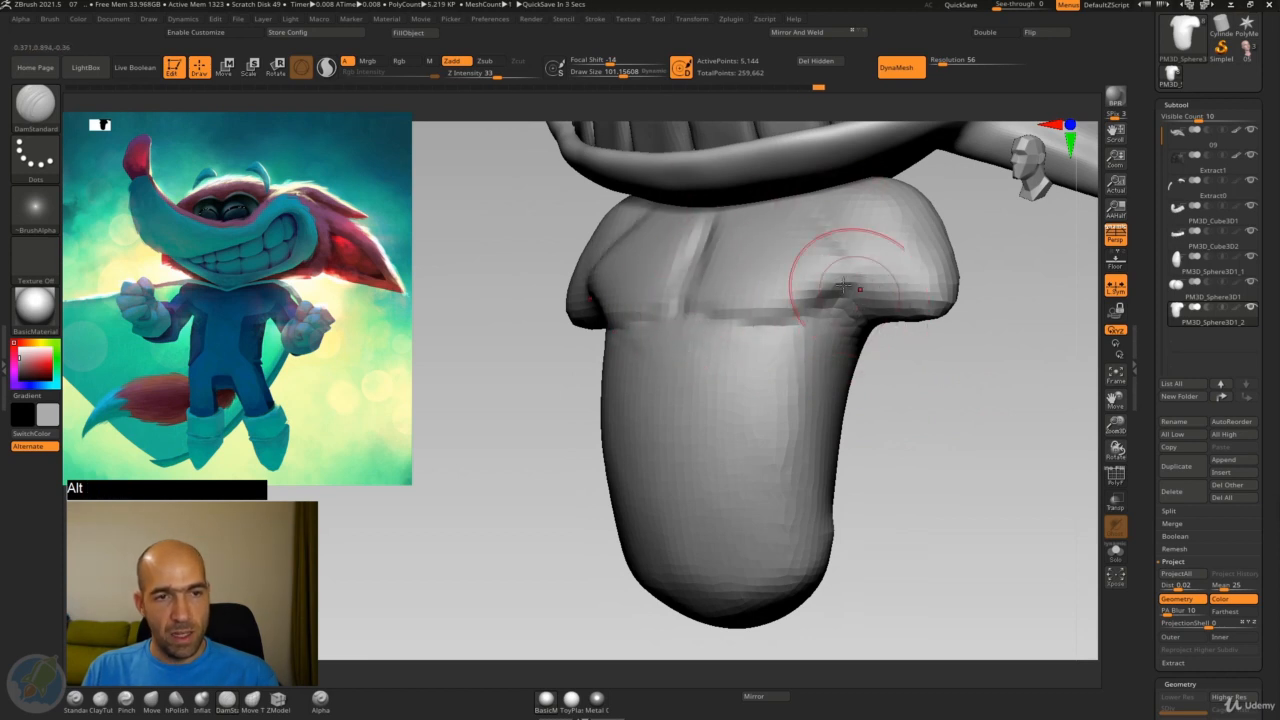
Try a sharper ridge between shoulder and chest, undo it, and smooth the lower chest and belly
{"action": "left_click_drag", "start_coordinate": [797, 216], "coordinate": [838, 275], "text": "alt"}
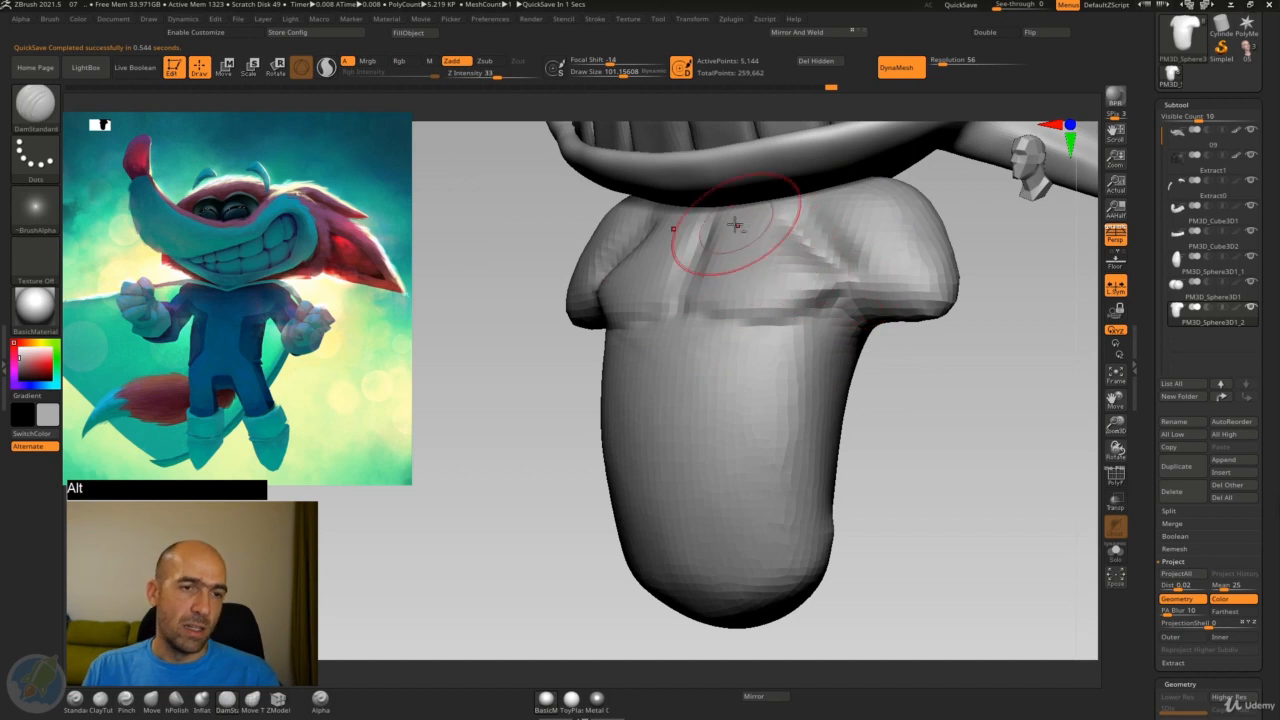
{"action": "mouse_move", "coordinate": [806, 226]}
{"action": "left_mouse_down", "text": "alt"}
{"action": "mouse_move", "coordinate": [843, 280]}
{"action": "mouse_move", "coordinate": [784, 229]}
{"action": "mouse_move", "coordinate": [798, 250]}
{"action": "left_mouse_up", "text": "alt"}
{"action": "key", "text": "ctrl+z"}
{"action": "left_click_drag", "start_coordinate": [846, 297], "coordinate": [775, 292], "text": "shift"}
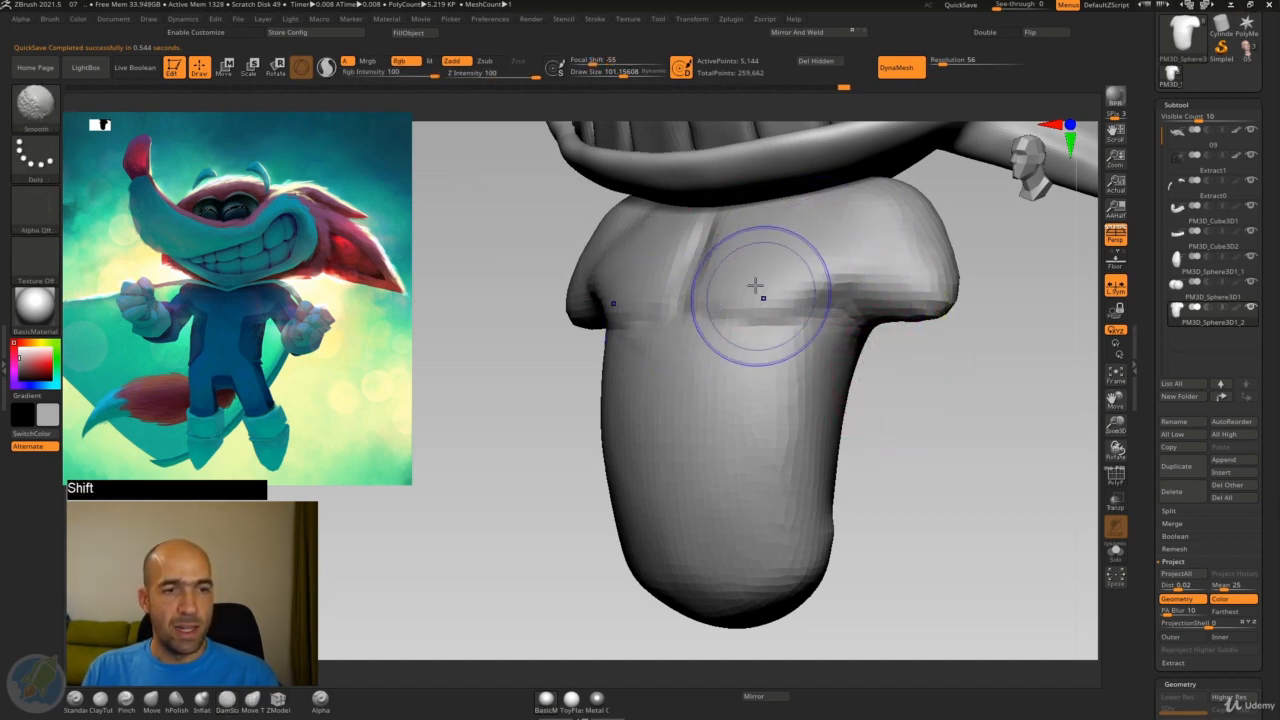
{"action": "left_click_drag", "start_coordinate": [698, 398], "coordinate": [745, 402], "text": "shift"}
Adjust the shoulder's shape from the side with the Move brush
{"action": "mouse_move", "coordinate": [888, 534]}
{"action": "left_mouse_down", "text": "alt"}
{"action": "mouse_move", "coordinate": [880, 477]}
{"action": "mouse_move", "coordinate": [845, 470]}
{"action": "mouse_move", "coordinate": [925, 437]}
{"action": "left_mouse_up", "text": "alt"}
{"action": "key", "text": "4"}
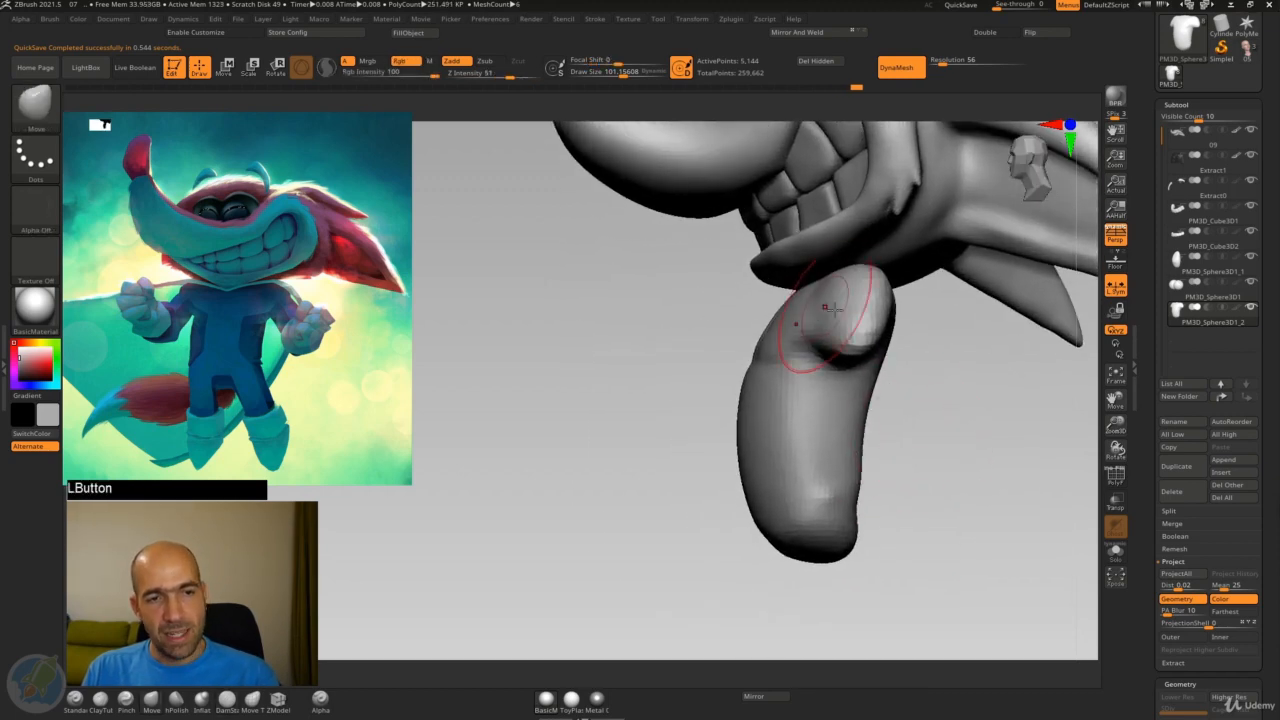
{"action": "left_click_drag", "start_coordinate": [830, 309], "coordinate": [890, 337]}
{"action": "left_click_drag", "start_coordinate": [973, 384], "coordinate": [930, 448], "text": "alt"}
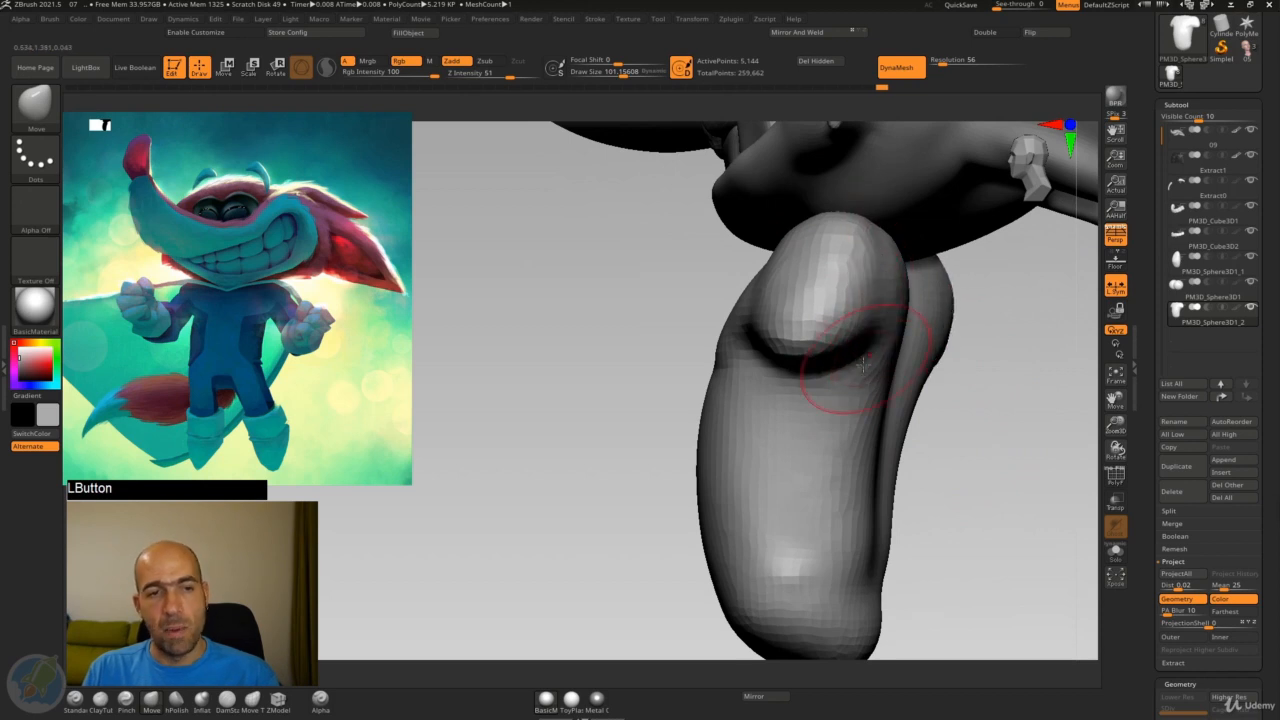
{"action": "mouse_move", "coordinate": [963, 420]}
{"action": "left_mouse_down"}
{"action": "mouse_move", "coordinate": [878, 410]}
{"action": "mouse_move", "coordinate": [909, 434]}
{"action": "mouse_move", "coordinate": [930, 352]}
{"action": "mouse_move", "coordinate": [894, 419]}
{"action": "left_mouse_up"}
{"action": "left_click_drag", "start_coordinate": [794, 422], "coordinate": [800, 401]}
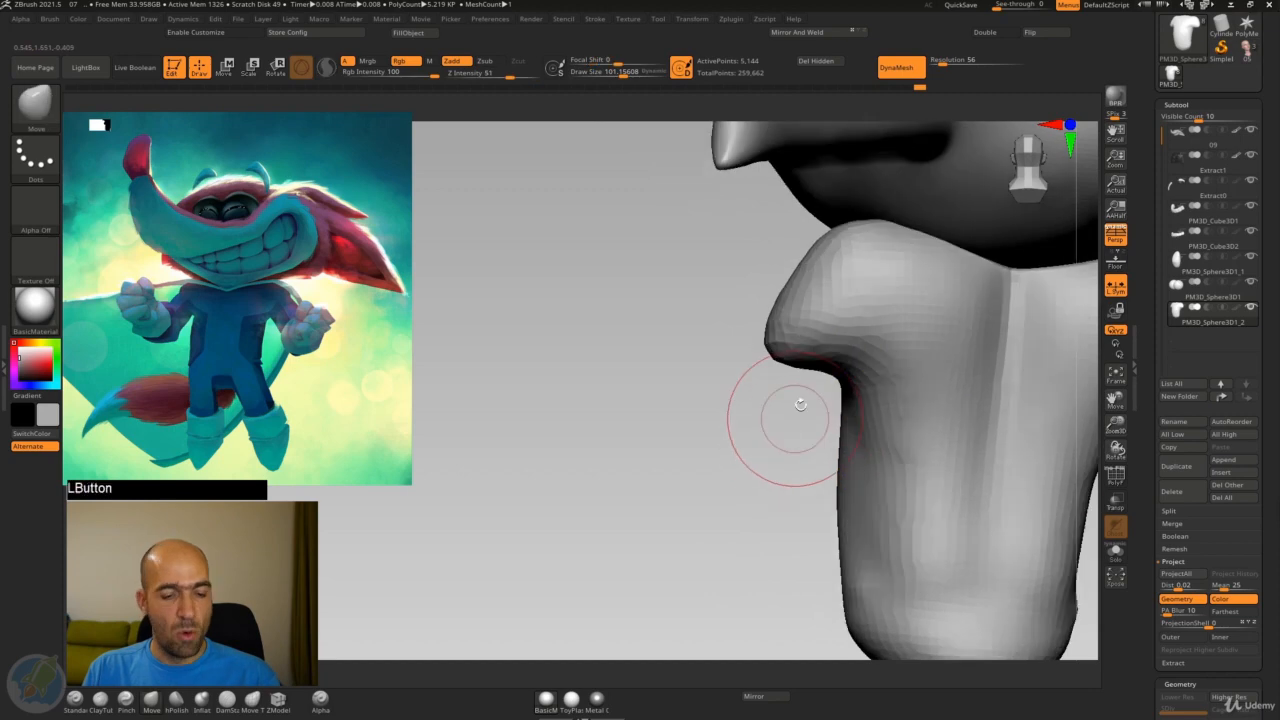
Refine the back of the armpits with the DamStandard brush and smooth the transition into the torso
{"action": "key", "text": "7"}
{"action": "left_click_drag", "start_coordinate": [904, 357], "coordinate": [892, 340], "text": "alt"}
{"action": "left_click_drag", "start_coordinate": [850, 404], "coordinate": [860, 375], "text": "shift"}
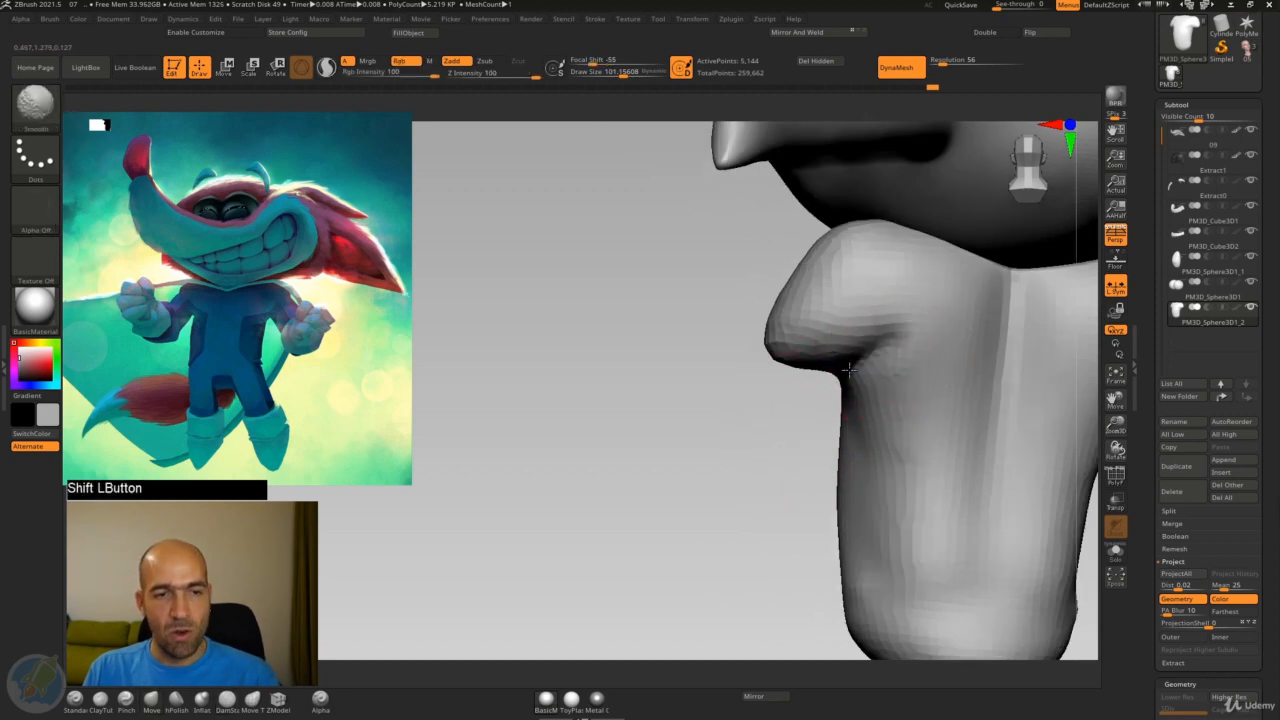
{"action": "mouse_move", "coordinate": [782, 434]}
{"action": "left_mouse_down", "text": "alt"}
{"action": "mouse_move", "coordinate": [731, 417]}
{"action": "mouse_move", "coordinate": [763, 450]}
{"action": "left_mouse_up", "text": "alt"}
{"action": "mouse_move", "coordinate": [878, 455]}
{"action": "left_mouse_down", "text": "shift"}
{"action": "mouse_move", "coordinate": [879, 508]}
{"action": "mouse_move", "coordinate": [970, 440]}
{"action": "mouse_move", "coordinate": [918, 412]}
{"action": "mouse_move", "coordinate": [917, 393]}
{"action": "left_mouse_up", "text": "shift"}
{"action": "left_click_drag", "start_coordinate": [827, 337], "coordinate": [790, 323], "text": "alt"}
{"action": "left_click_drag", "start_coordinate": [866, 402], "coordinate": [904, 416]}
{"action": "left_click_drag", "start_coordinate": [793, 323], "coordinate": [738, 338], "text": "alt"}
{"action": "left_click_drag", "start_coordinate": [735, 339], "coordinate": [669, 343], "text": "alt"}
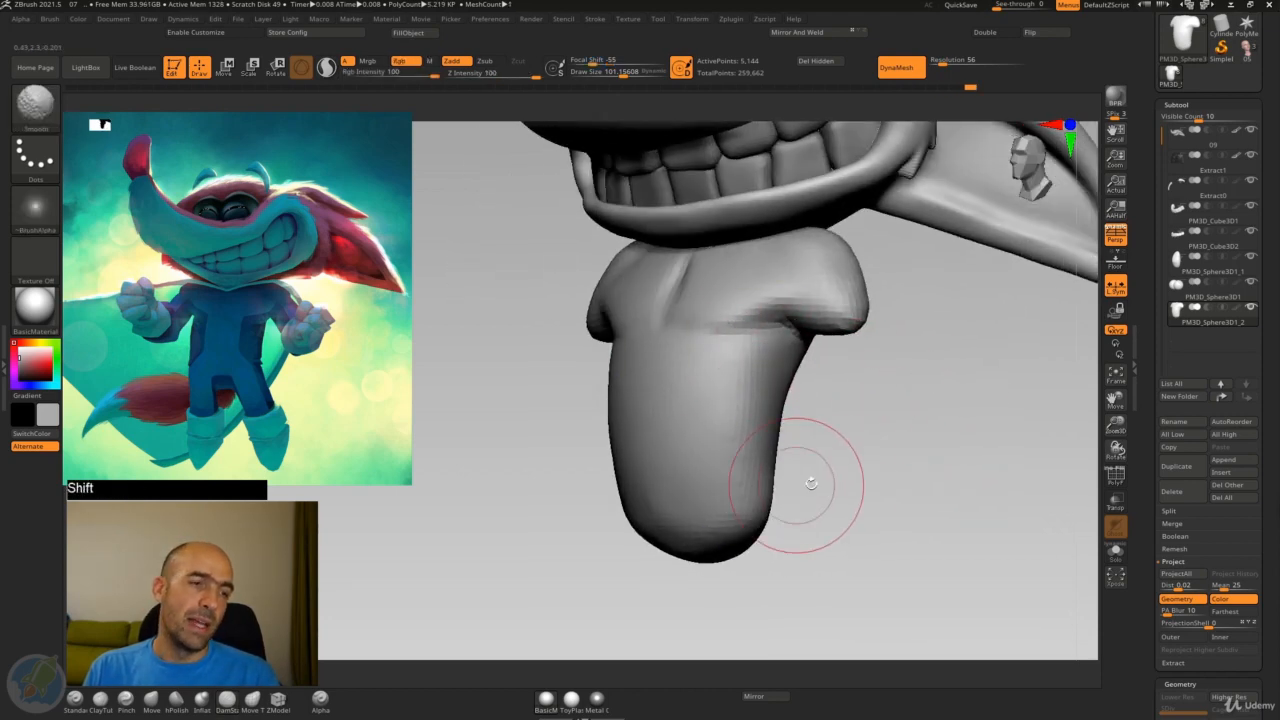
{"action": "mouse_move", "coordinate": [809, 486]}
{"action": "left_mouse_down"}
{"action": "mouse_move", "coordinate": [814, 463]}
{"action": "mouse_move", "coordinate": [779, 488]}
{"action": "mouse_move", "coordinate": [923, 474]}
{"action": "mouse_move", "coordinate": [897, 461]}
{"action": "mouse_move", "coordinate": [870, 368]}
{"action": "left_mouse_up"}
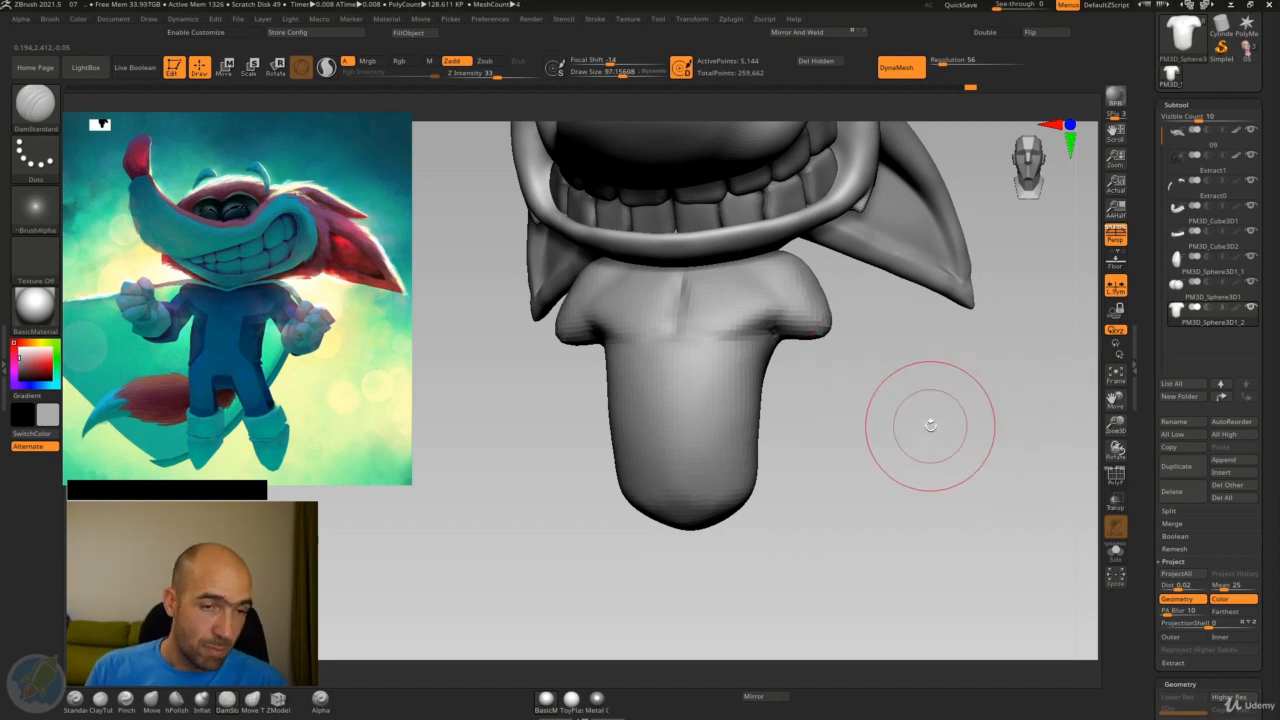
{"action": "key", "text": "bracketleft"}
{"action": "key", "text": "bracketleft"}
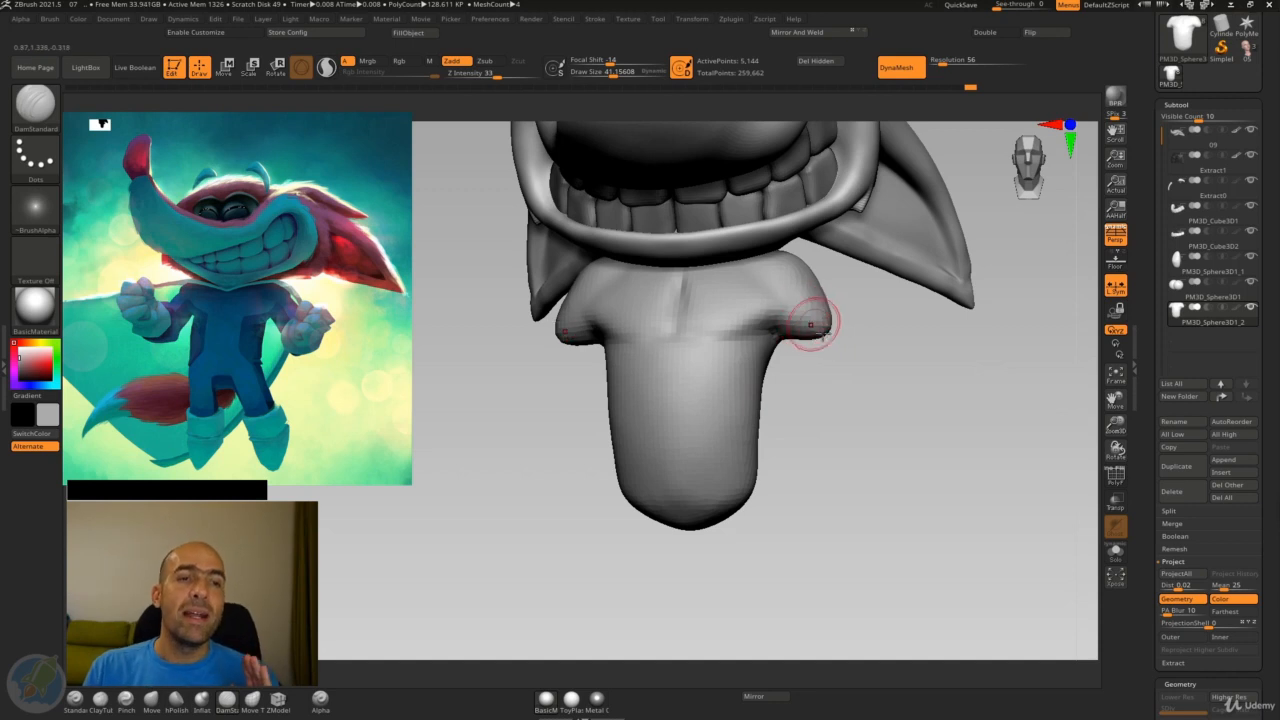
{"action": "mouse_move", "coordinate": [903, 414]}
{"action": "left_mouse_down"}
{"action": "mouse_move", "coordinate": [923, 429]}
{"action": "mouse_move", "coordinate": [935, 491]}
{"action": "mouse_move", "coordinate": [953, 492]}
{"action": "left_mouse_up"}
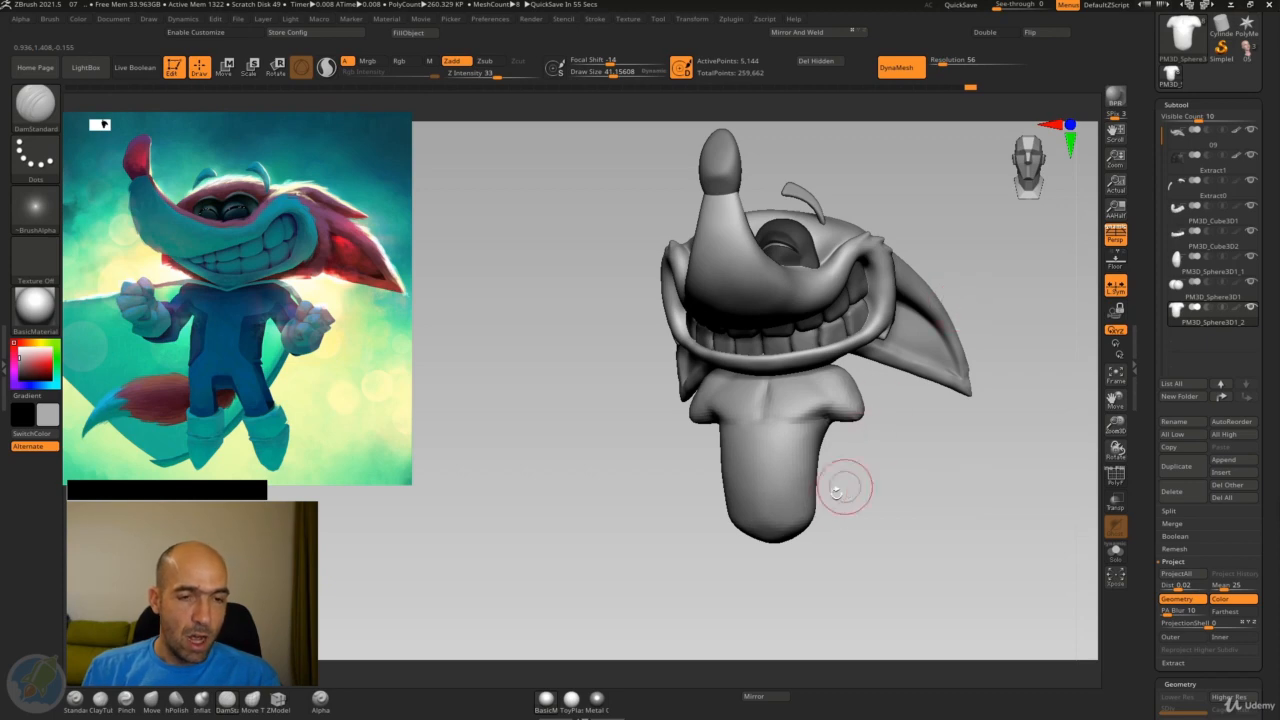
Draw mirrored arm tubes running diagonally down and outward from the shoulders with the CurveTube brush at a draw size of about 29
{"action": "key", "text": "b"}
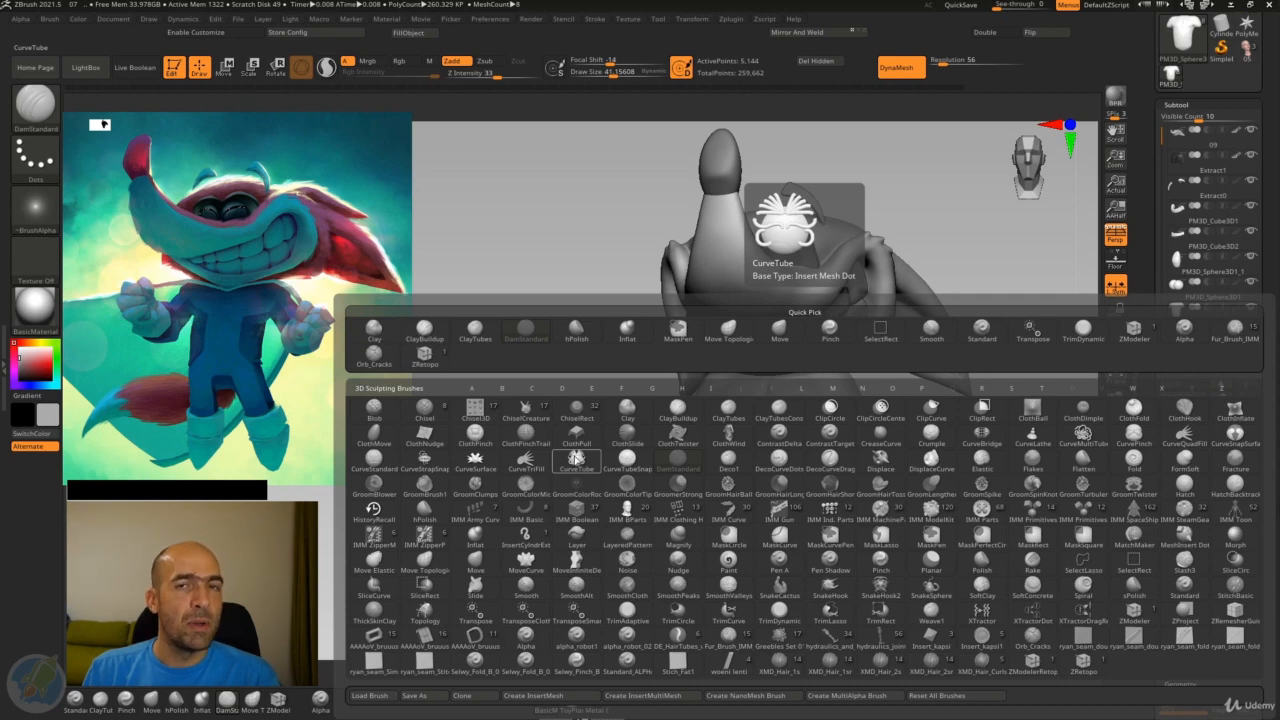
{"action": "left_click", "coordinate": [577, 458]}
{"action": "key", "text": "b"}
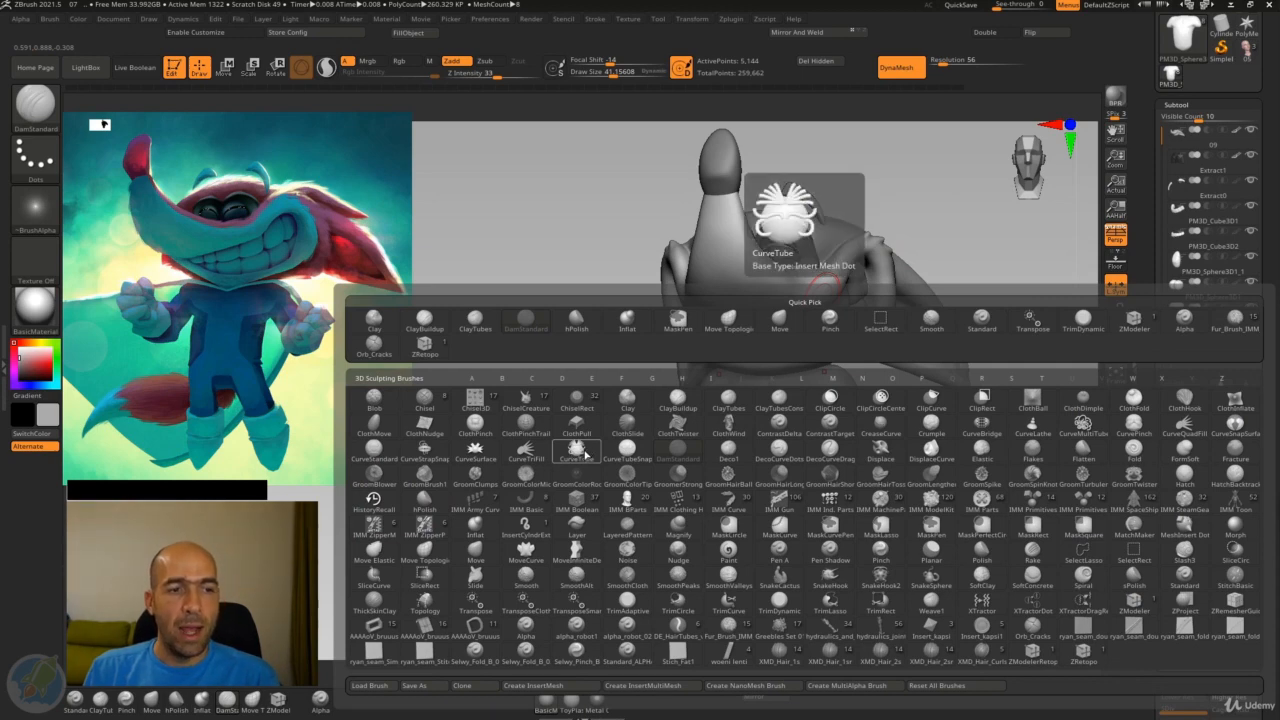
{"action": "left_click", "coordinate": [588, 452]}
{"action": "mouse_move", "coordinate": [951, 428]}
{"action": "left_mouse_down"}
{"action": "mouse_move", "coordinate": [892, 406]}
{"action": "mouse_move", "coordinate": [891, 431]}
{"action": "mouse_move", "coordinate": [840, 380]}
{"action": "mouse_move", "coordinate": [803, 389]}
{"action": "mouse_move", "coordinate": [779, 376]}
{"action": "mouse_move", "coordinate": [794, 391]}
{"action": "left_mouse_up"}
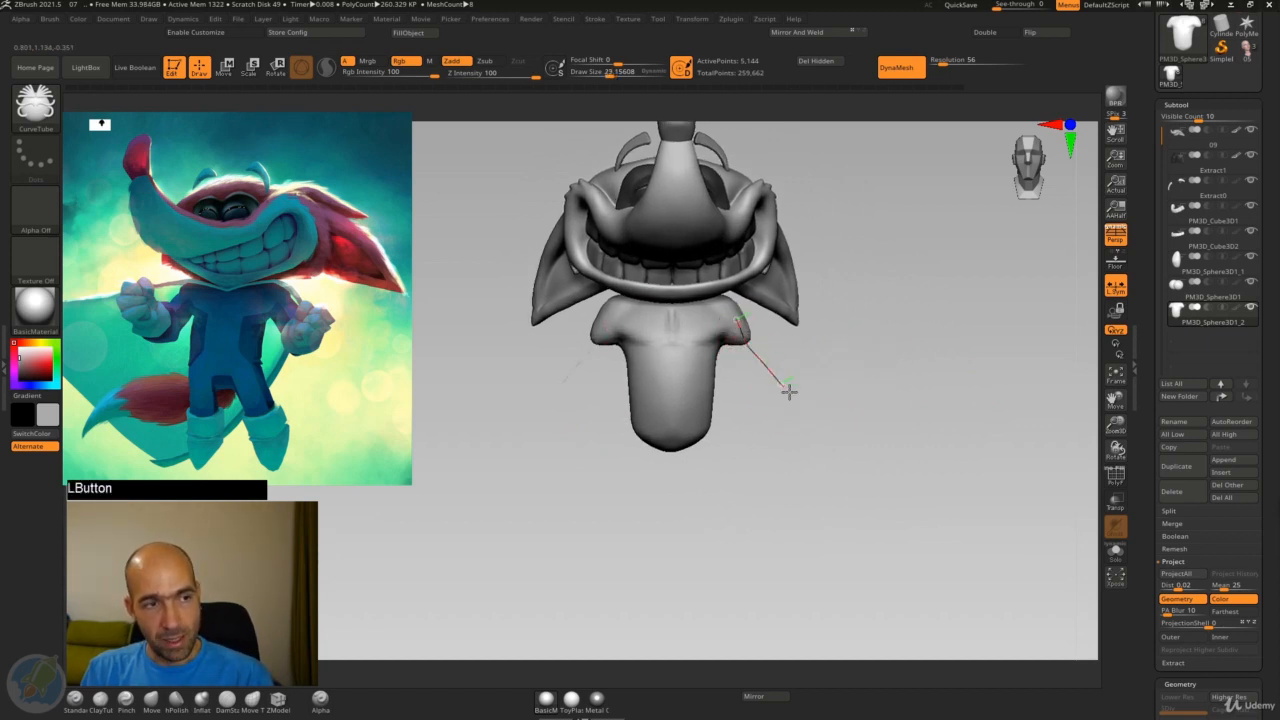
{"action": "mouse_move", "coordinate": [818, 423]}
{"action": "left_mouse_down"}
{"action": "mouse_move", "coordinate": [843, 443]}
{"action": "mouse_move", "coordinate": [923, 386]}
{"action": "mouse_move", "coordinate": [866, 377]}
{"action": "mouse_move", "coordinate": [856, 382]}
{"action": "mouse_move", "coordinate": [943, 371]}
{"action": "mouse_move", "coordinate": [983, 384]}
{"action": "mouse_move", "coordinate": [905, 392]}
{"action": "left_mouse_up"}
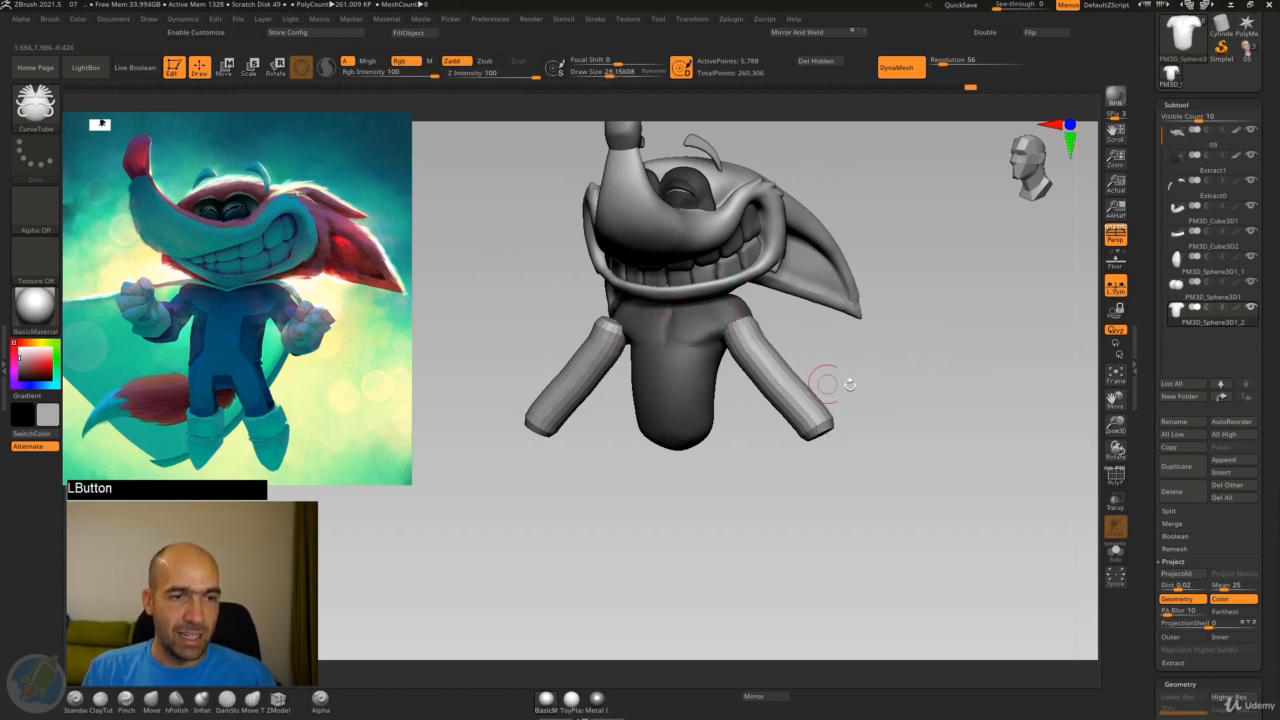
Move both arm tubes along the depth axis with the transform gizmo to align them with the shoulders
{"action": "left_click_drag", "start_coordinate": [898, 378], "coordinate": [780, 357]}
{"action": "key", "text": "w"}
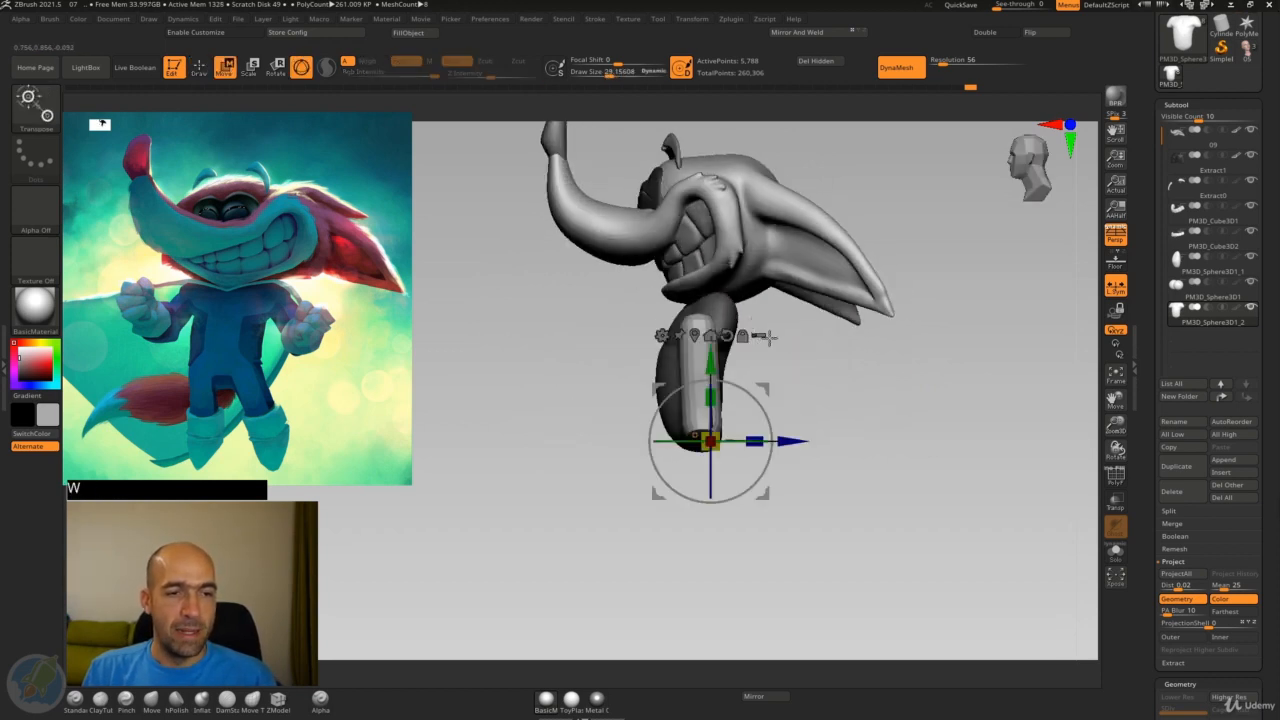
{"action": "left_click_drag", "start_coordinate": [796, 440], "coordinate": [901, 387]}
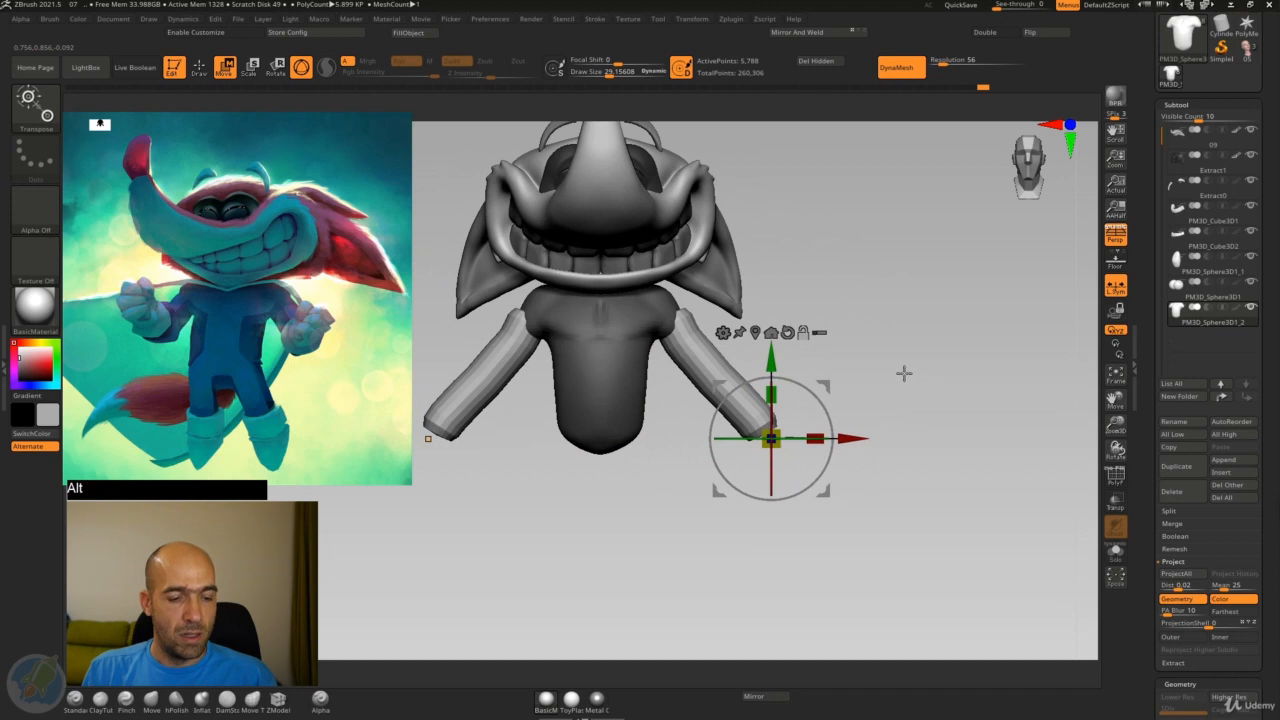
Fit the upper ends of the arms to the shoulders with the Move brush at a draw size of about 129
{"action": "key", "text": "4"}
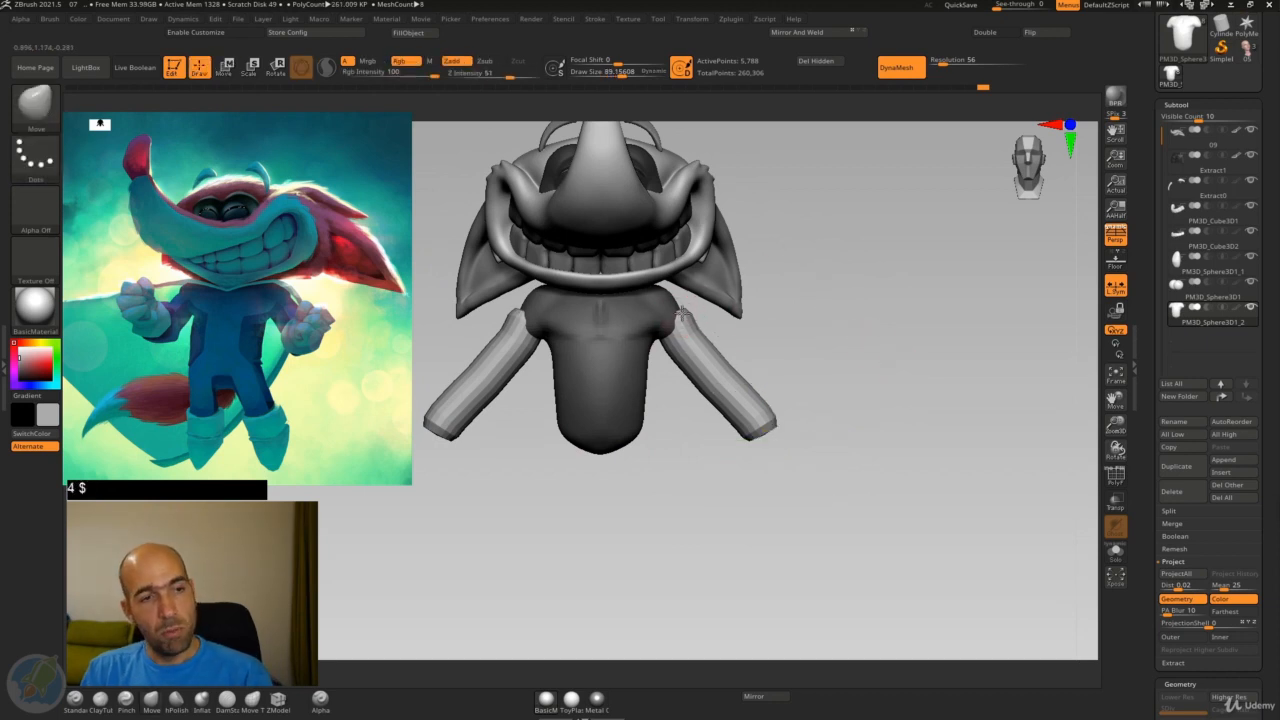
{"action": "left_click_drag", "start_coordinate": [679, 302], "coordinate": [707, 322]}
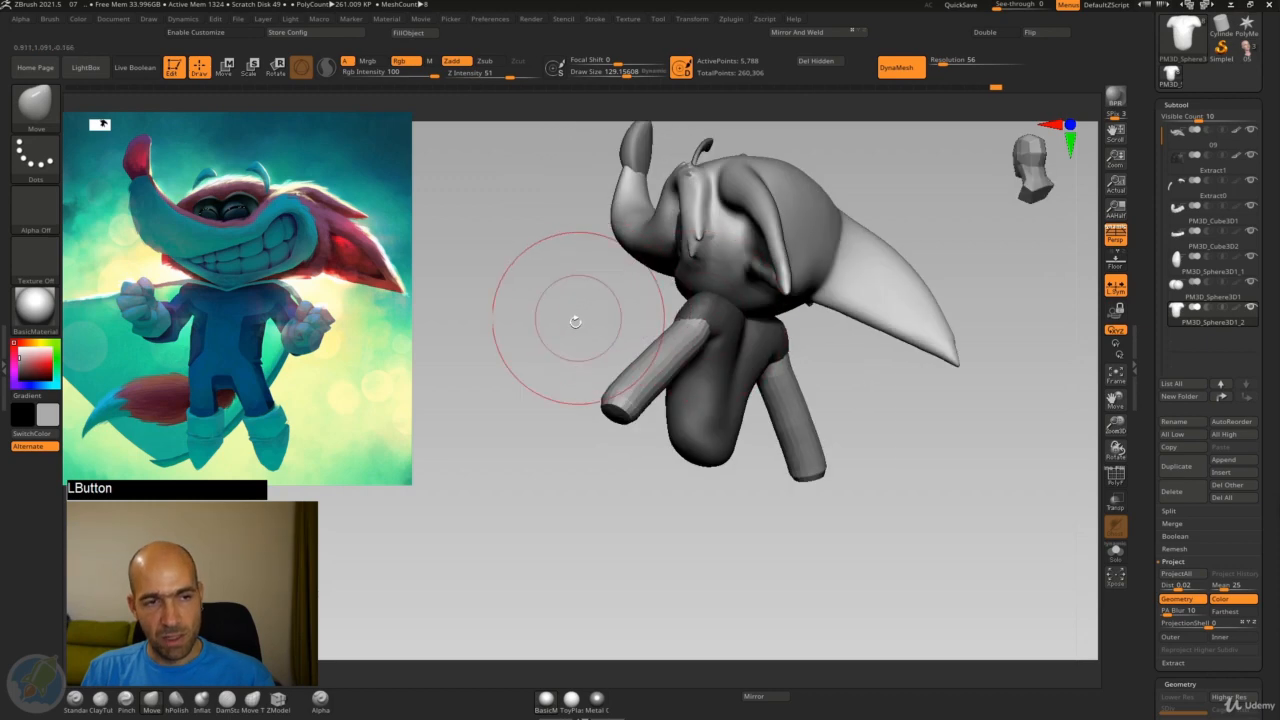
{"action": "left_click_drag", "start_coordinate": [571, 314], "coordinate": [671, 348]}
{"action": "left_click_drag", "start_coordinate": [768, 321], "coordinate": [720, 391]}
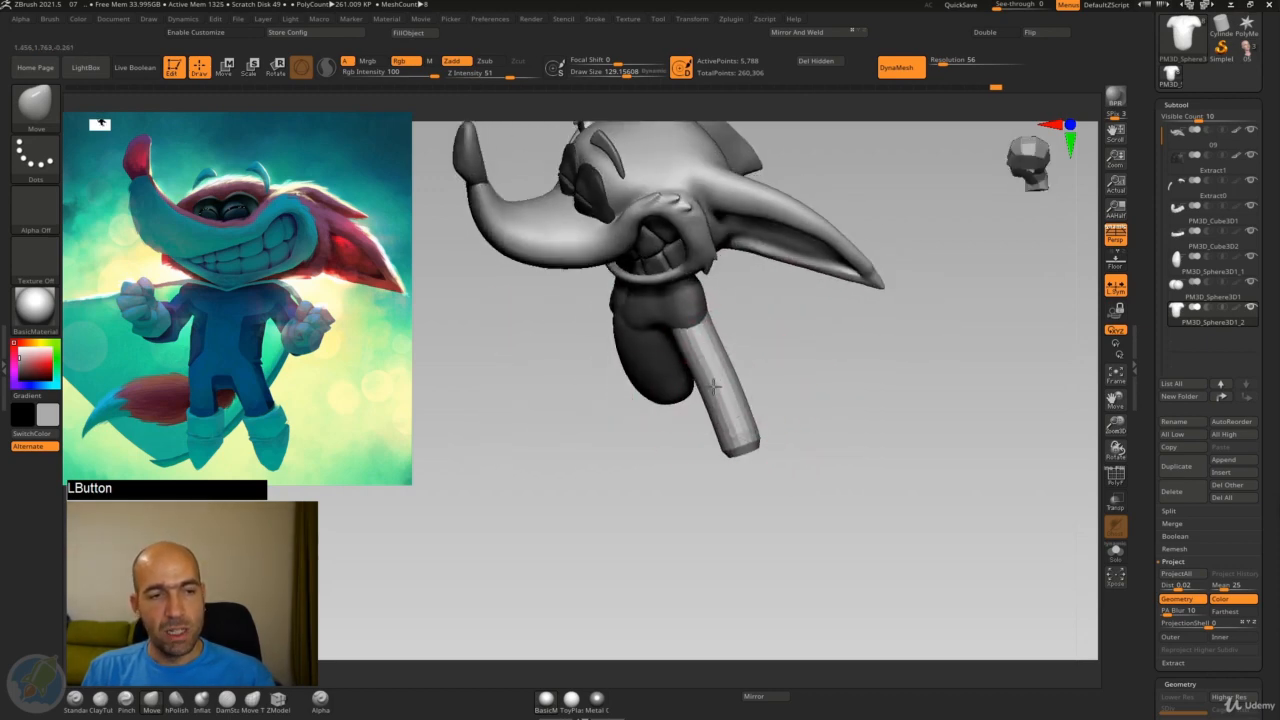
Shape the lower arms with the Move brush, giving them a slight bend at the elbow
{"action": "left_click_drag", "start_coordinate": [763, 346], "coordinate": [748, 500]}
{"action": "left_click_drag", "start_coordinate": [800, 430], "coordinate": [852, 392]}
{"action": "left_click_drag", "start_coordinate": [750, 478], "coordinate": [742, 456]}
{"action": "mouse_move", "coordinate": [792, 418]}
{"action": "left_mouse_down", "text": "shift"}
{"action": "mouse_move", "coordinate": [778, 405]}
{"action": "mouse_move", "coordinate": [820, 386]}
{"action": "mouse_move", "coordinate": [812, 415]}
{"action": "left_mouse_up", "text": "shift"}
{"action": "left_click_drag", "start_coordinate": [776, 456], "coordinate": [775, 446]}
{"action": "left_click_drag", "start_coordinate": [838, 401], "coordinate": [766, 400], "text": "alt"}
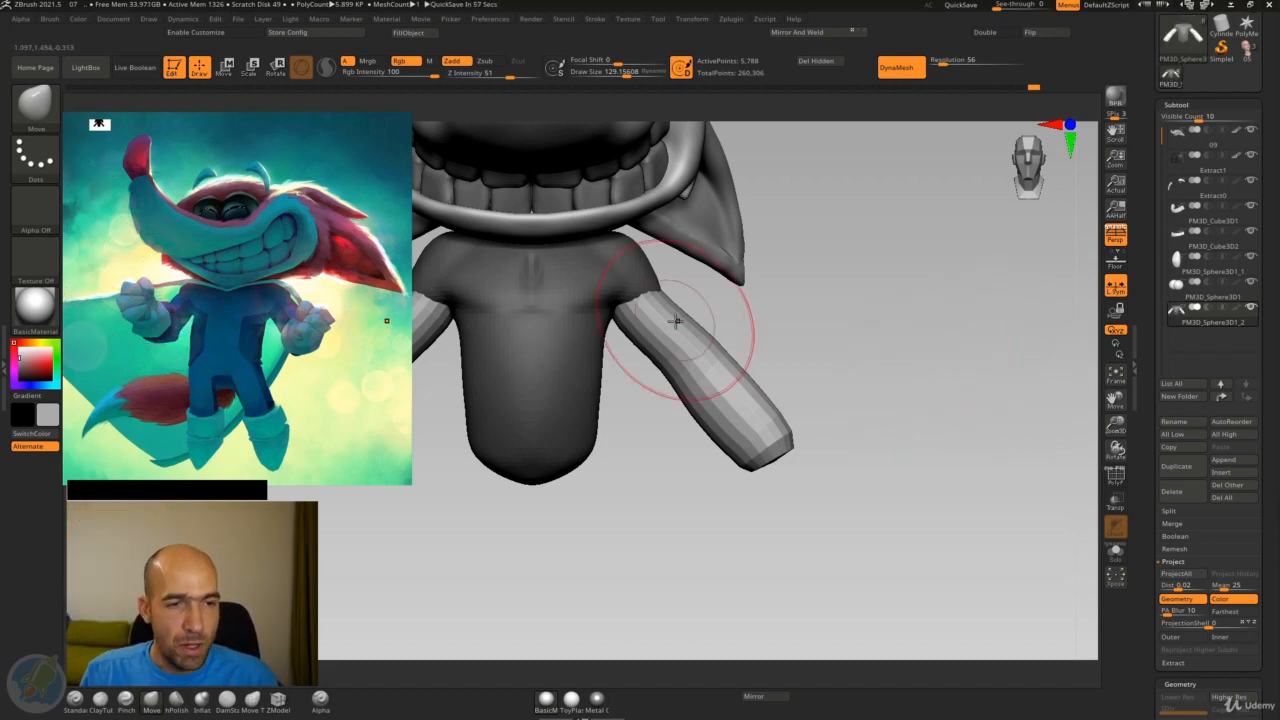
Refine the upper arm's outline below the shoulder from the front and side with the Move brush
{"action": "left_click_drag", "start_coordinate": [708, 328], "coordinate": [720, 316]}
{"action": "left_click_drag", "start_coordinate": [778, 306], "coordinate": [900, 365], "text": "alt"}
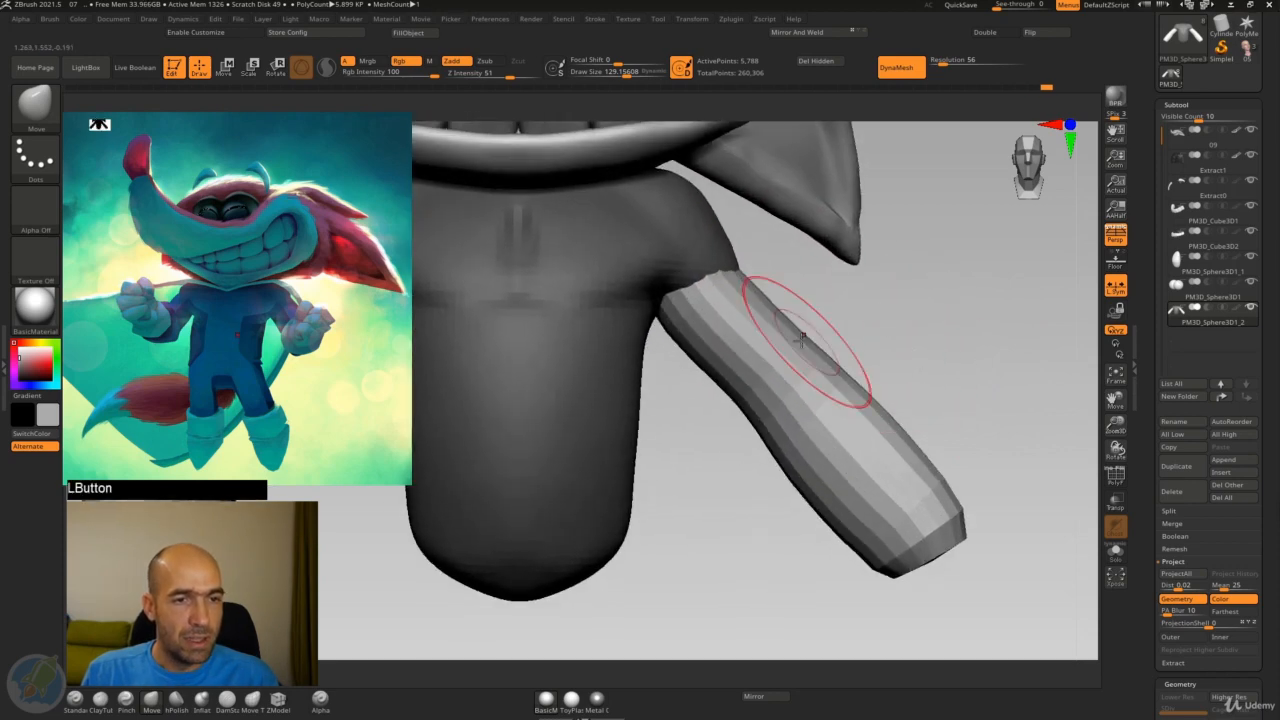
{"action": "left_click_drag", "start_coordinate": [852, 324], "coordinate": [757, 286]}
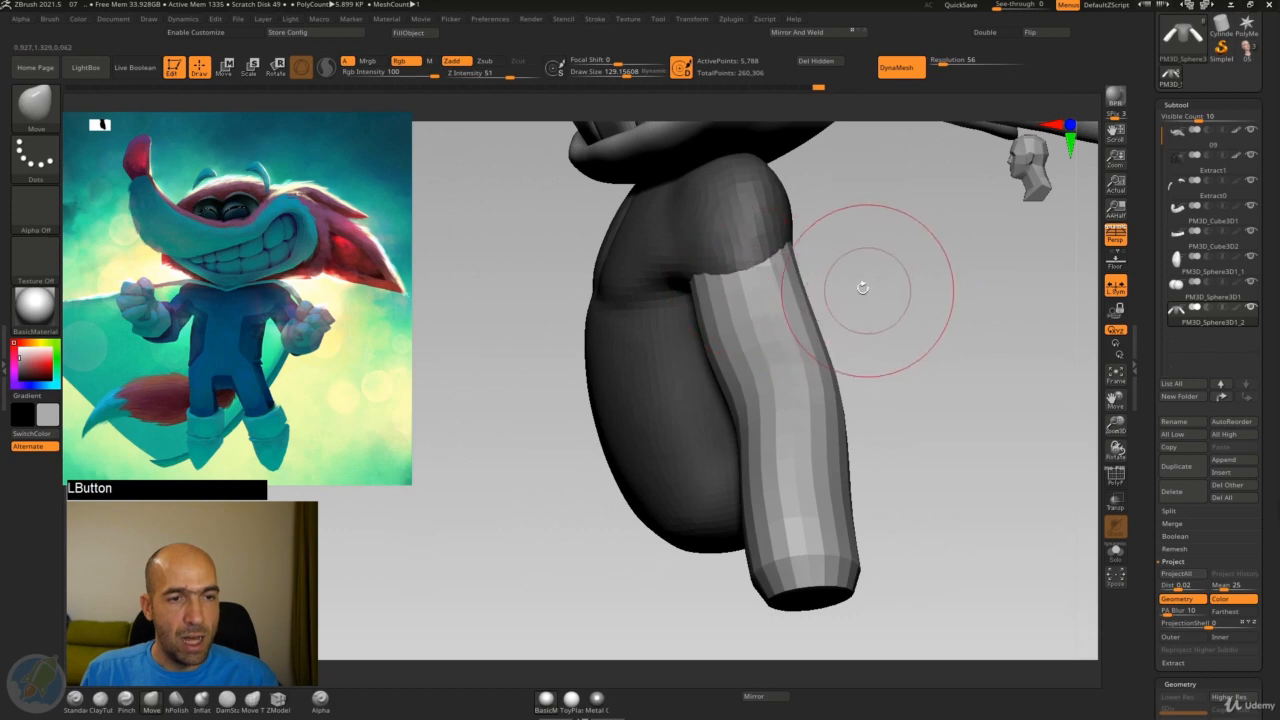
{"action": "left_click_drag", "start_coordinate": [857, 286], "coordinate": [803, 282]}
{"action": "mouse_move", "coordinate": [830, 417]}
{"action": "left_mouse_down", "text": "alt"}
{"action": "mouse_move", "coordinate": [780, 446]}
{"action": "mouse_move", "coordinate": [849, 526]}
{"action": "mouse_move", "coordinate": [866, 526]}
{"action": "mouse_move", "coordinate": [809, 509]}
{"action": "mouse_move", "coordinate": [807, 542]}
{"action": "mouse_move", "coordinate": [703, 380]}
{"action": "left_mouse_up", "text": "alt"}
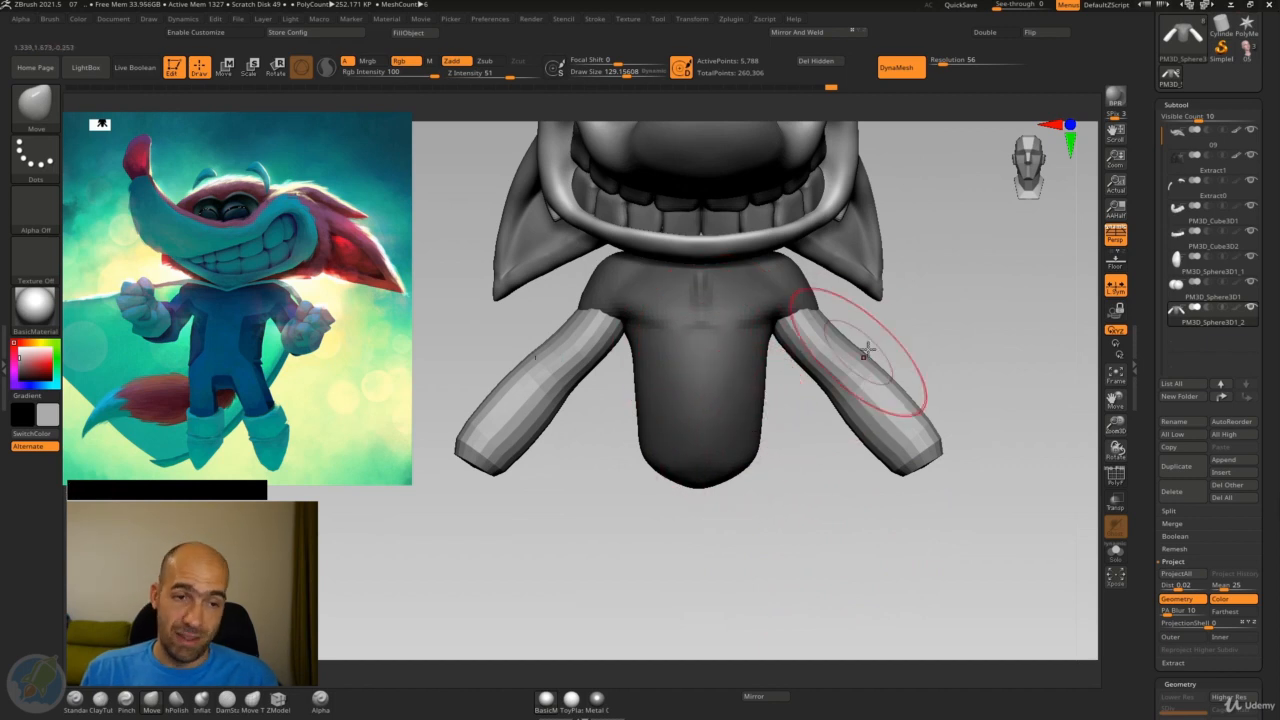
Refine the arms' elbow bend and forearm contours from several angles with the Move brush
{"action": "left_click_drag", "start_coordinate": [885, 415], "coordinate": [933, 405], "text": "alt"}
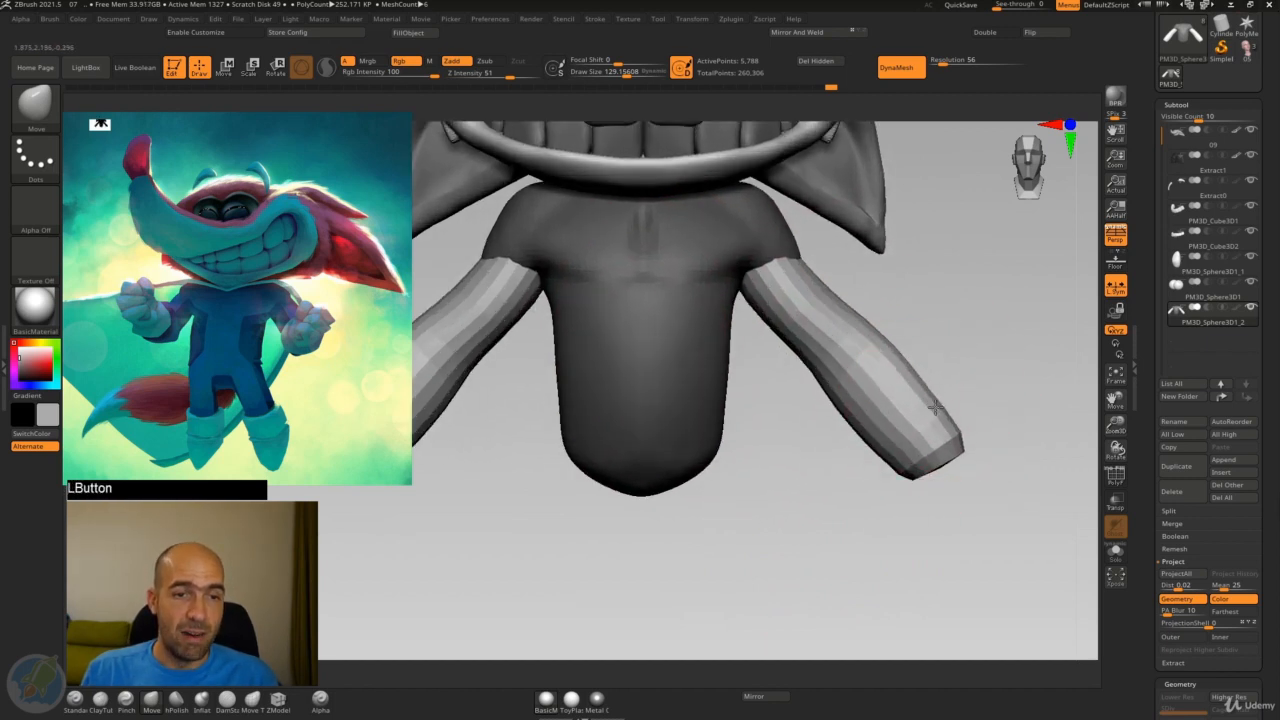
{"action": "left_click_drag", "start_coordinate": [887, 477], "coordinate": [919, 370]}
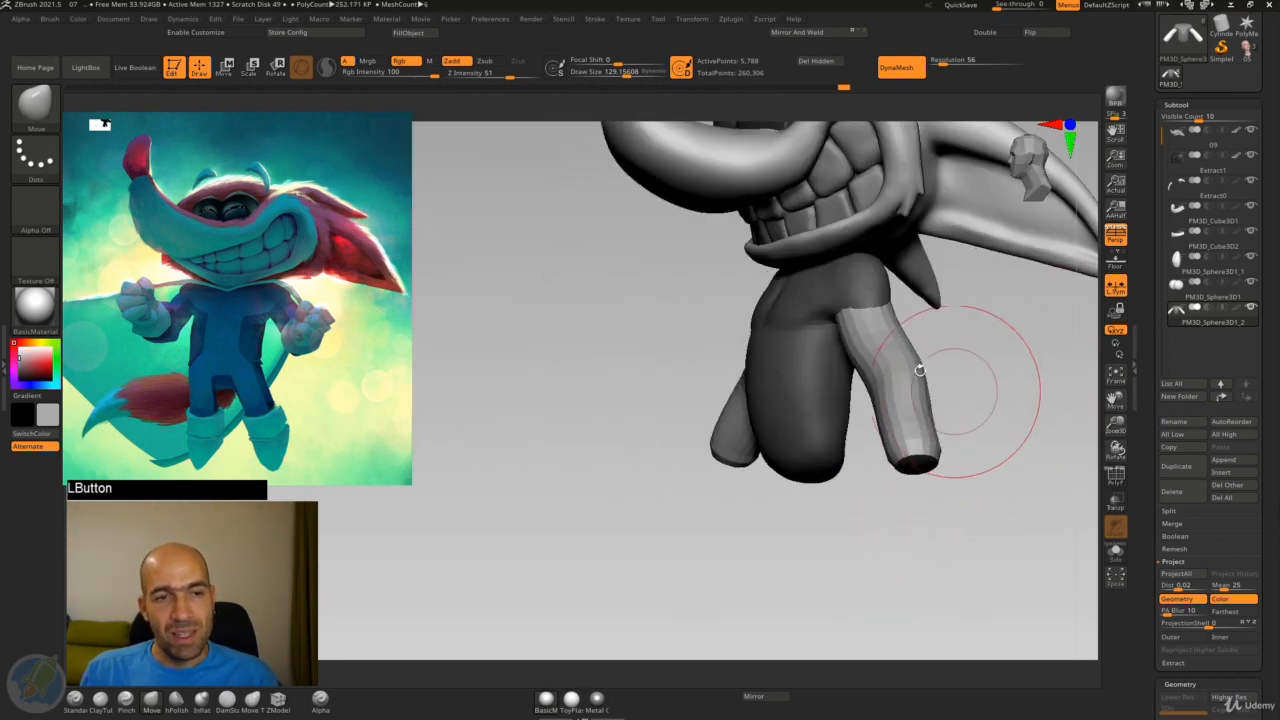
{"action": "left_click_drag", "start_coordinate": [955, 321], "coordinate": [840, 268]}
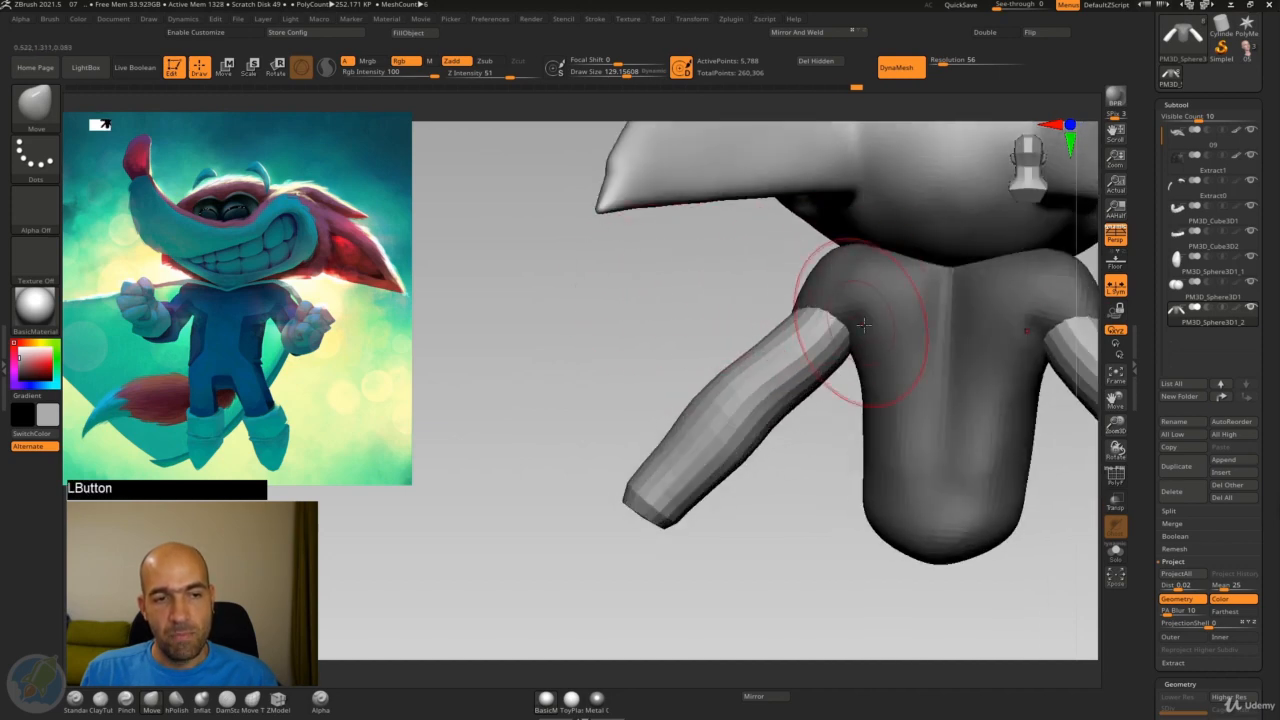
{"action": "left_click_drag", "start_coordinate": [864, 323], "coordinate": [900, 420], "text": "alt"}
{"action": "left_click_drag", "start_coordinate": [880, 435], "coordinate": [900, 452]}
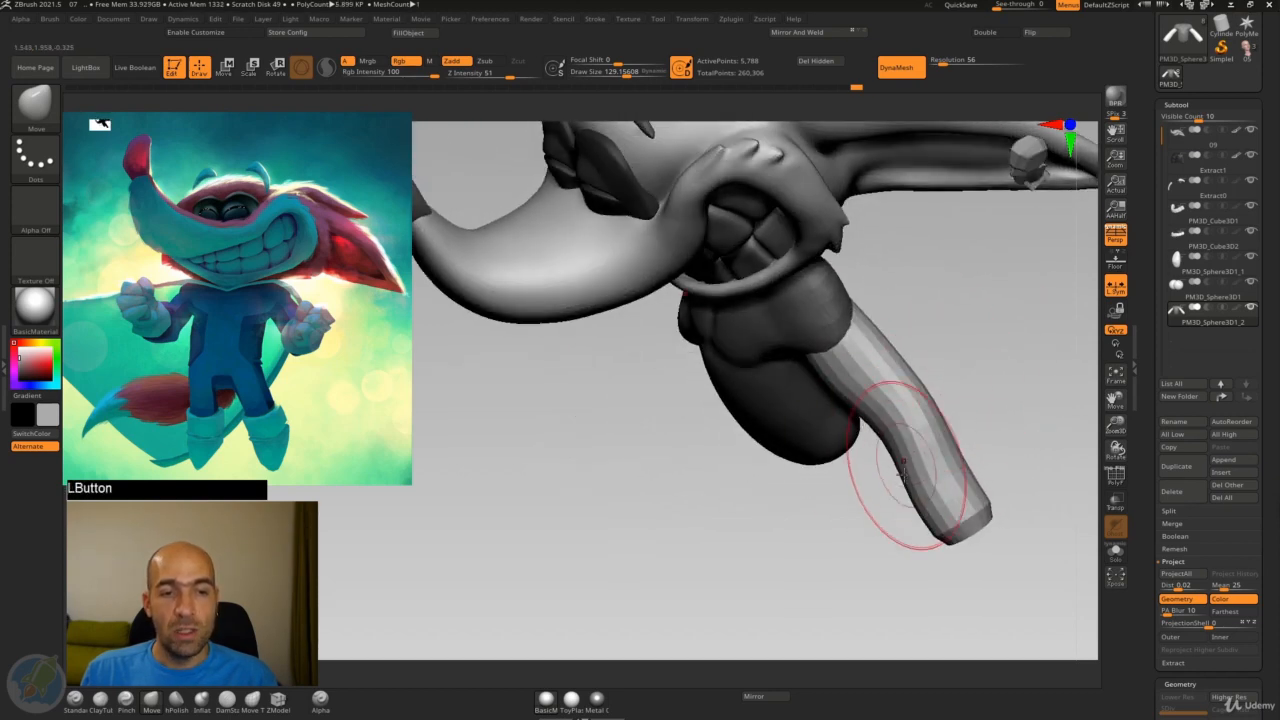
{"action": "mouse_move", "coordinate": [960, 500]}
{"action": "left_mouse_down"}
{"action": "mouse_move", "coordinate": [986, 517]}
{"action": "mouse_move", "coordinate": [980, 469]}
{"action": "mouse_move", "coordinate": [1006, 374]}
{"action": "mouse_move", "coordinate": [1036, 405]}
{"action": "left_mouse_up"}
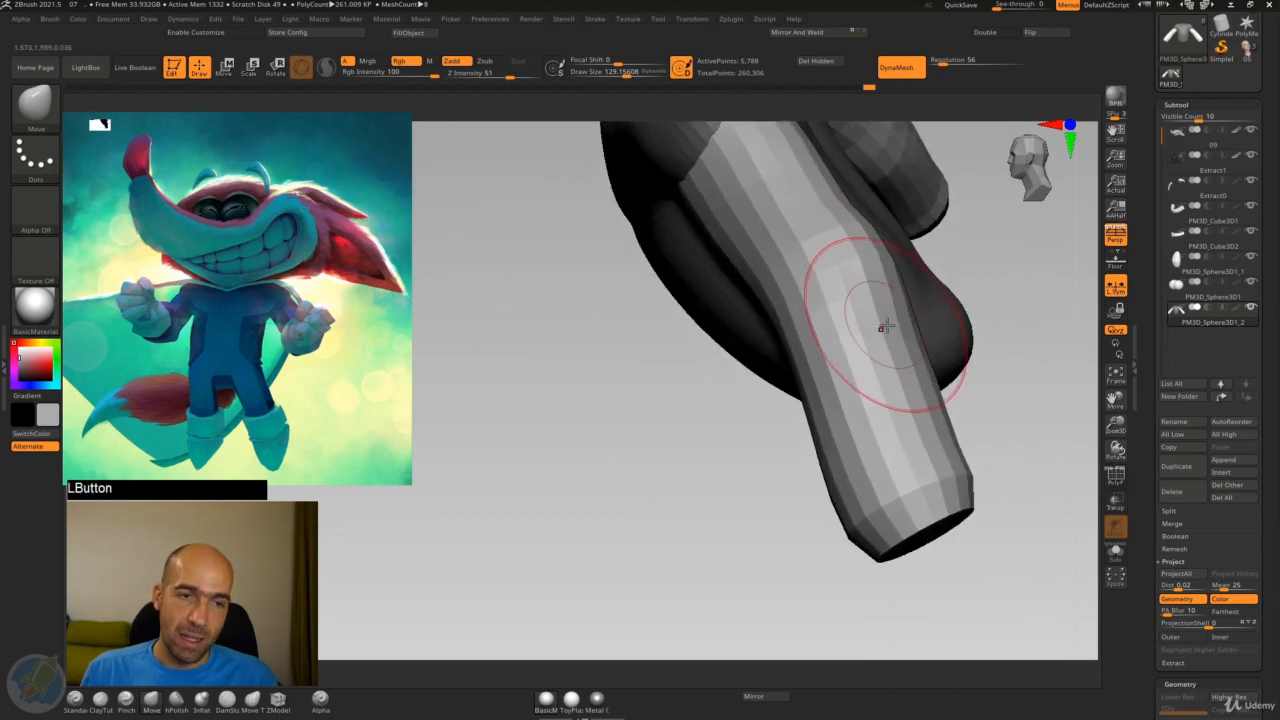
{"action": "mouse_move", "coordinate": [975, 245]}
{"action": "left_mouse_down"}
{"action": "mouse_move", "coordinate": [1014, 260]}
{"action": "mouse_move", "coordinate": [1012, 284]}
{"action": "left_mouse_up"}
{"action": "left_click_drag", "start_coordinate": [922, 281], "coordinate": [958, 326], "text": "alt"}
{"action": "left_click_drag", "start_coordinate": [860, 312], "coordinate": [849, 321]}
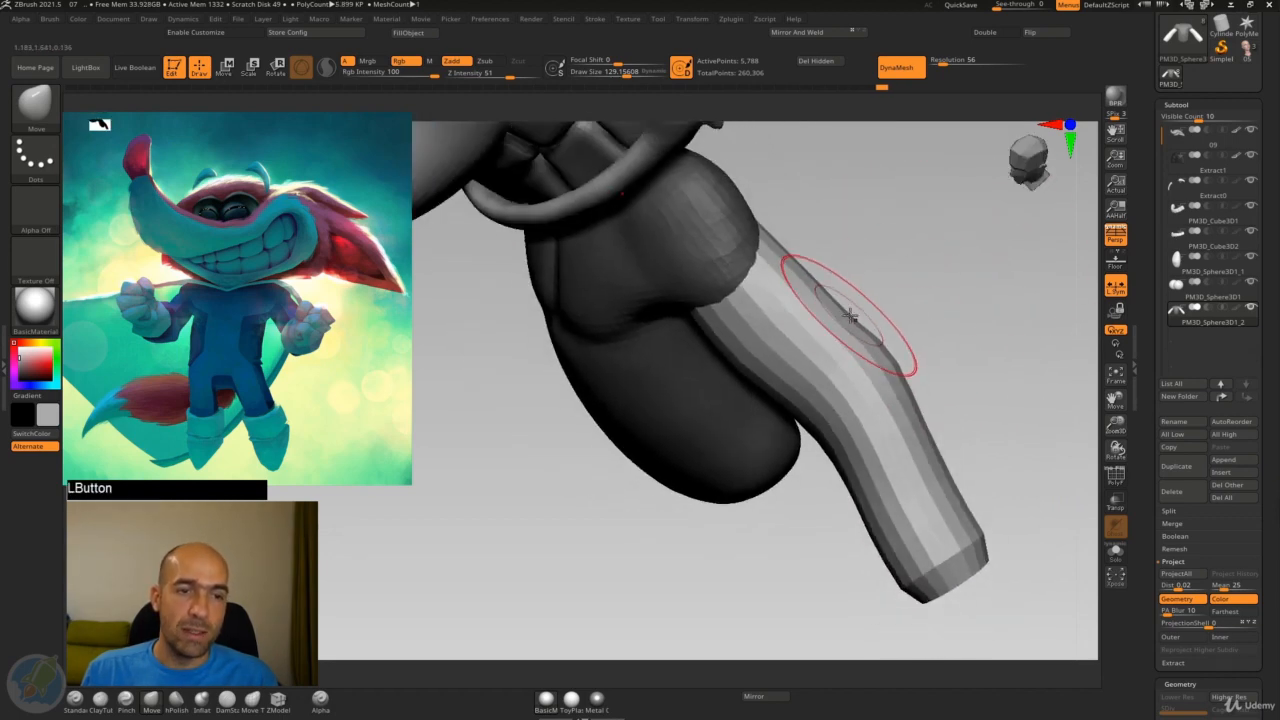
{"action": "mouse_move", "coordinate": [920, 303]}
{"action": "left_mouse_down"}
{"action": "mouse_move", "coordinate": [908, 309]}
{"action": "mouse_move", "coordinate": [900, 278]}
{"action": "mouse_move", "coordinate": [1000, 286]}
{"action": "mouse_move", "coordinate": [857, 328]}
{"action": "mouse_move", "coordinate": [906, 326]}
{"action": "mouse_move", "coordinate": [938, 388]}
{"action": "mouse_move", "coordinate": [814, 400]}
{"action": "mouse_move", "coordinate": [829, 420]}
{"action": "mouse_move", "coordinate": [858, 414]}
{"action": "left_mouse_up"}
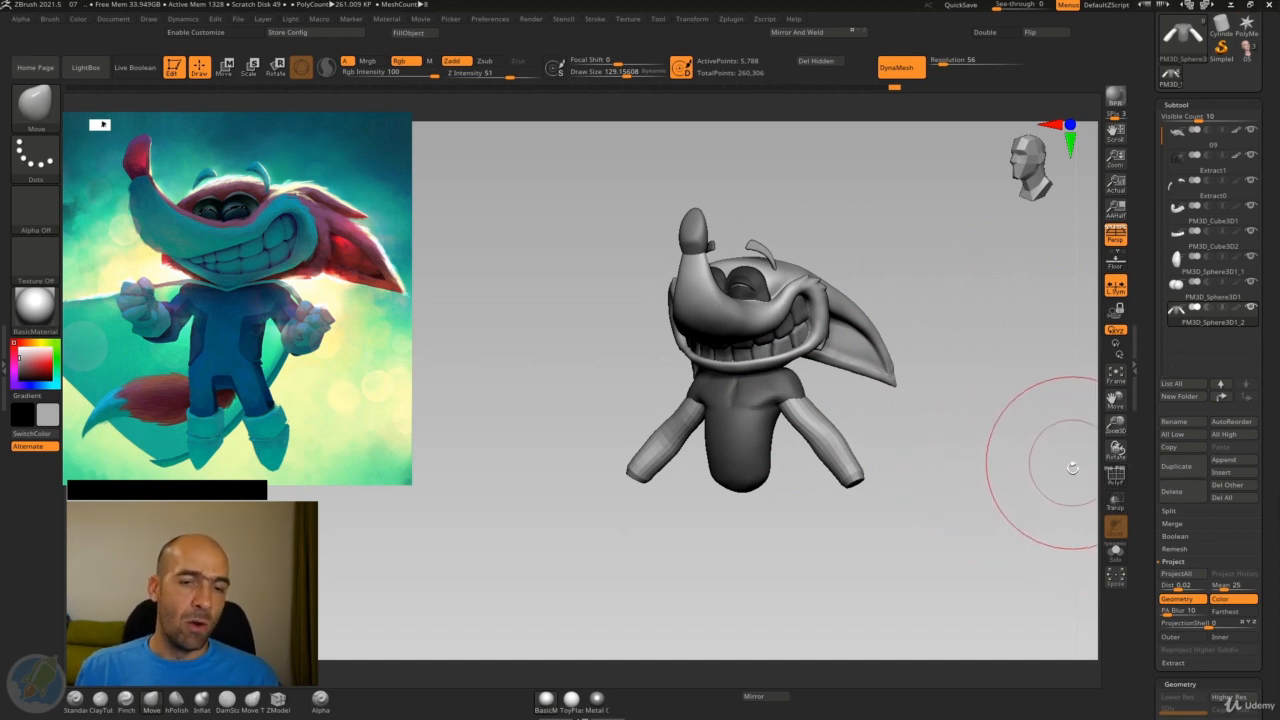
Split the unmasked arms off from the torso into their own subtool
{"action": "left_click", "coordinate": [1168, 511]}
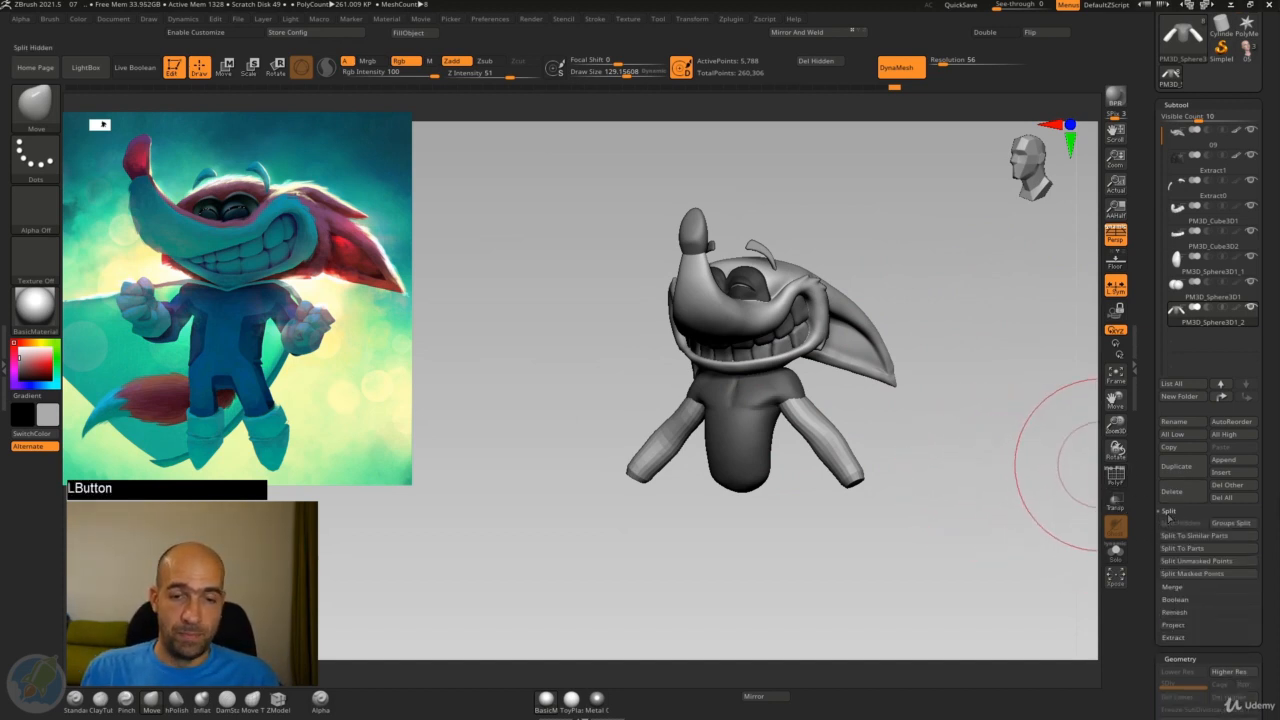
{"action": "left_click", "coordinate": [1170, 511]}
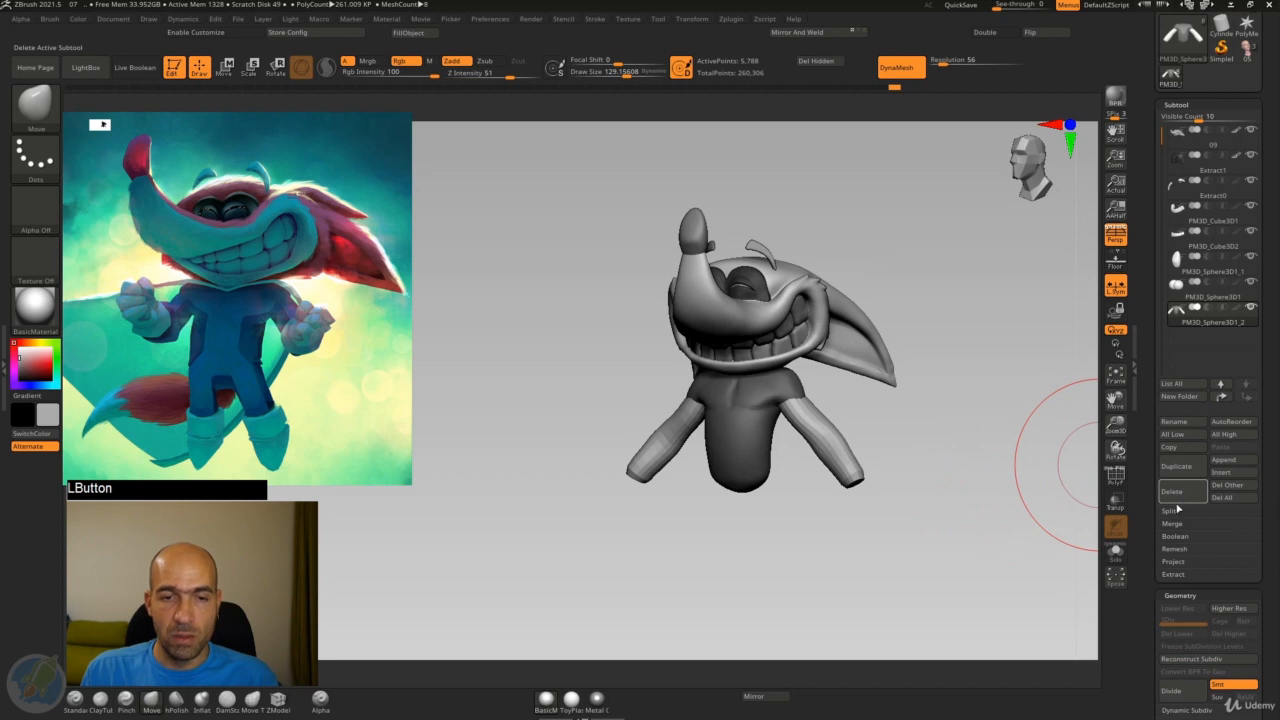
{"action": "left_click", "coordinate": [1170, 511]}
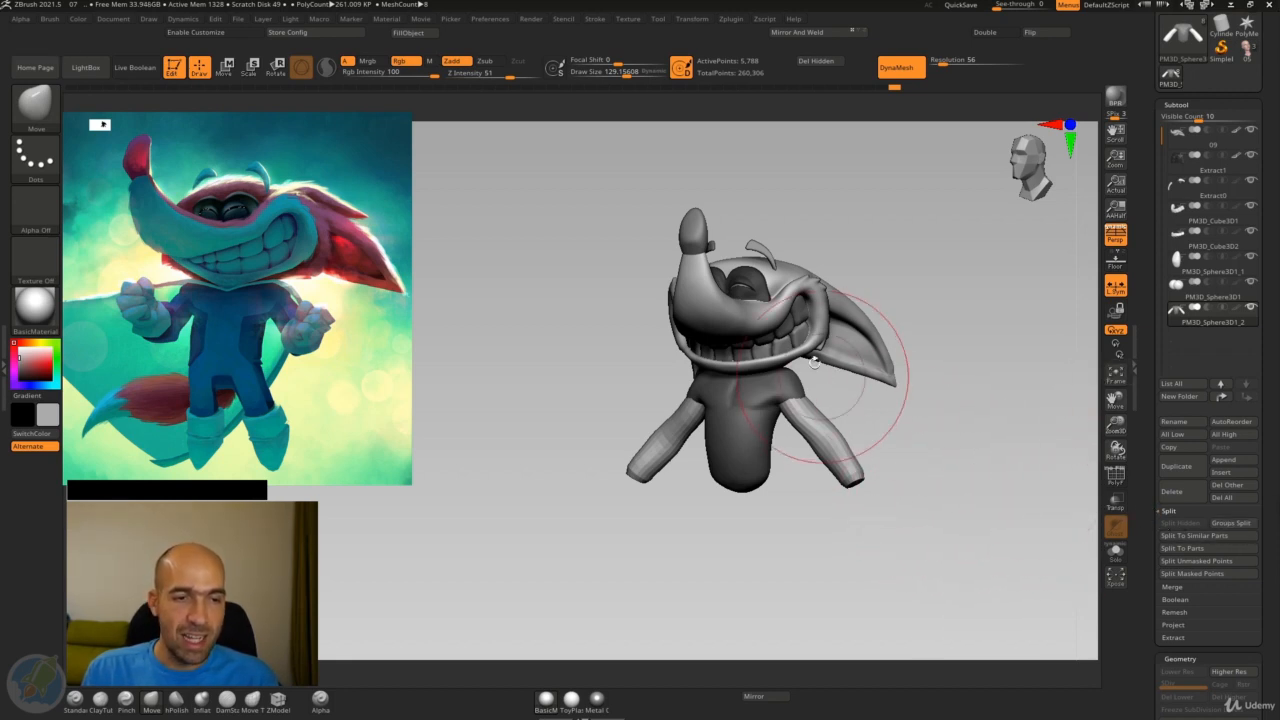
{"action": "left_click", "coordinate": [1192, 574]}
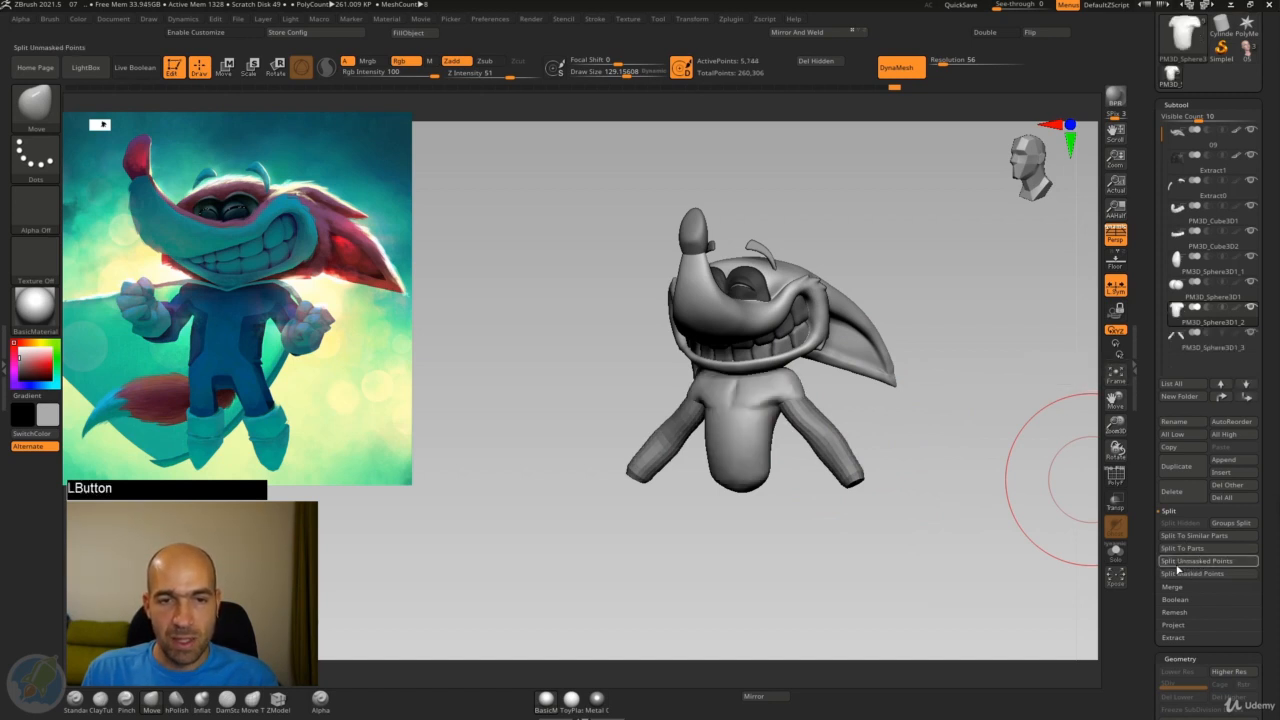
Select the arms subtool and reshape the elbows and lower arms with the Move brush
{"action": "left_click_drag", "start_coordinate": [910, 456], "coordinate": [966, 517], "text": "alt"}
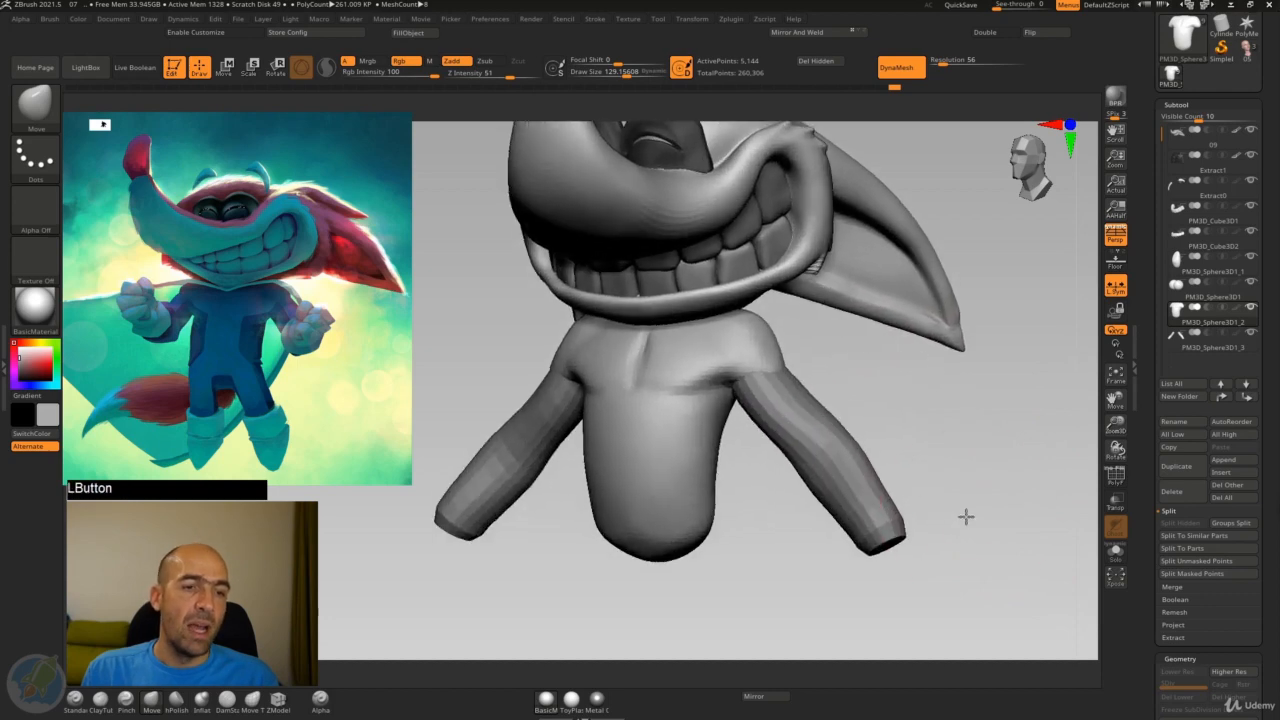
{"action": "left_click", "coordinate": [848, 480], "text": "alt"}
{"action": "left_click_drag", "start_coordinate": [918, 458], "coordinate": [974, 374]}
{"action": "left_click_drag", "start_coordinate": [806, 411], "coordinate": [761, 342]}
{"action": "left_click_drag", "start_coordinate": [922, 384], "coordinate": [920, 402], "text": "alt"}
{"action": "mouse_move", "coordinate": [920, 402]}
{"action": "left_mouse_down"}
{"action": "mouse_move", "coordinate": [912, 476]}
{"action": "mouse_move", "coordinate": [948, 470]}
{"action": "left_mouse_up"}
{"action": "mouse_move", "coordinate": [958, 428]}
{"action": "left_mouse_down", "text": "alt"}
{"action": "mouse_move", "coordinate": [971, 452]}
{"action": "mouse_move", "coordinate": [893, 430]}
{"action": "mouse_move", "coordinate": [860, 357]}
{"action": "left_mouse_up", "text": "alt"}
{"action": "mouse_move", "coordinate": [925, 450]}
{"action": "left_mouse_down", "text": "alt"}
{"action": "mouse_move", "coordinate": [949, 380]}
{"action": "mouse_move", "coordinate": [911, 437]}
{"action": "mouse_move", "coordinate": [903, 430]}
{"action": "left_mouse_up", "text": "alt"}
{"action": "mouse_move", "coordinate": [1000, 412]}
{"action": "left_mouse_down"}
{"action": "mouse_move", "coordinate": [940, 412]}
{"action": "mouse_move", "coordinate": [911, 428]}
{"action": "left_mouse_up"}
{"action": "mouse_move", "coordinate": [1010, 420]}
{"action": "left_mouse_down"}
{"action": "mouse_move", "coordinate": [828, 392]}
{"action": "mouse_move", "coordinate": [1008, 438]}
{"action": "left_mouse_up"}
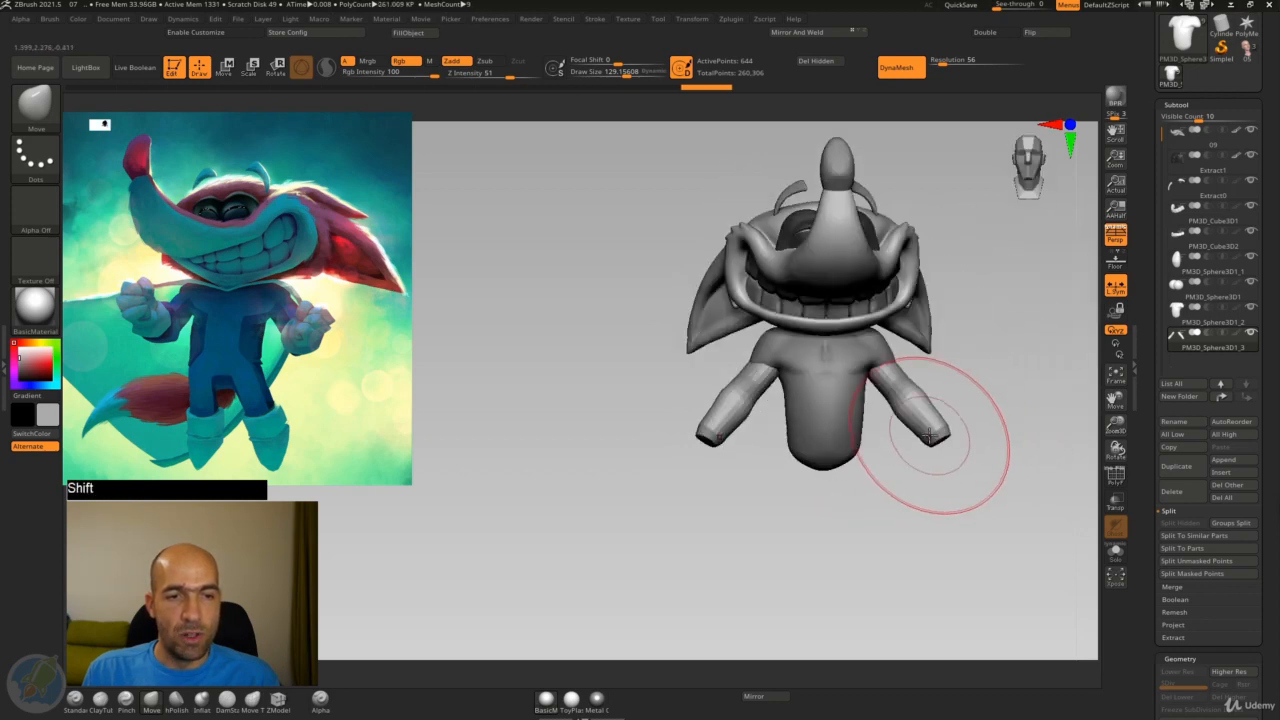
Pull the arm ends downward and inward with the Move brush to rough out flared hand shapes
{"action": "mouse_move", "coordinate": [932, 446]}
{"action": "left_mouse_down"}
{"action": "mouse_move", "coordinate": [958, 380]}
{"action": "mouse_move", "coordinate": [1014, 449]}
{"action": "mouse_move", "coordinate": [946, 457]}
{"action": "mouse_move", "coordinate": [952, 489]}
{"action": "left_mouse_up"}
{"action": "left_click_drag", "start_coordinate": [916, 529], "coordinate": [1000, 425]}
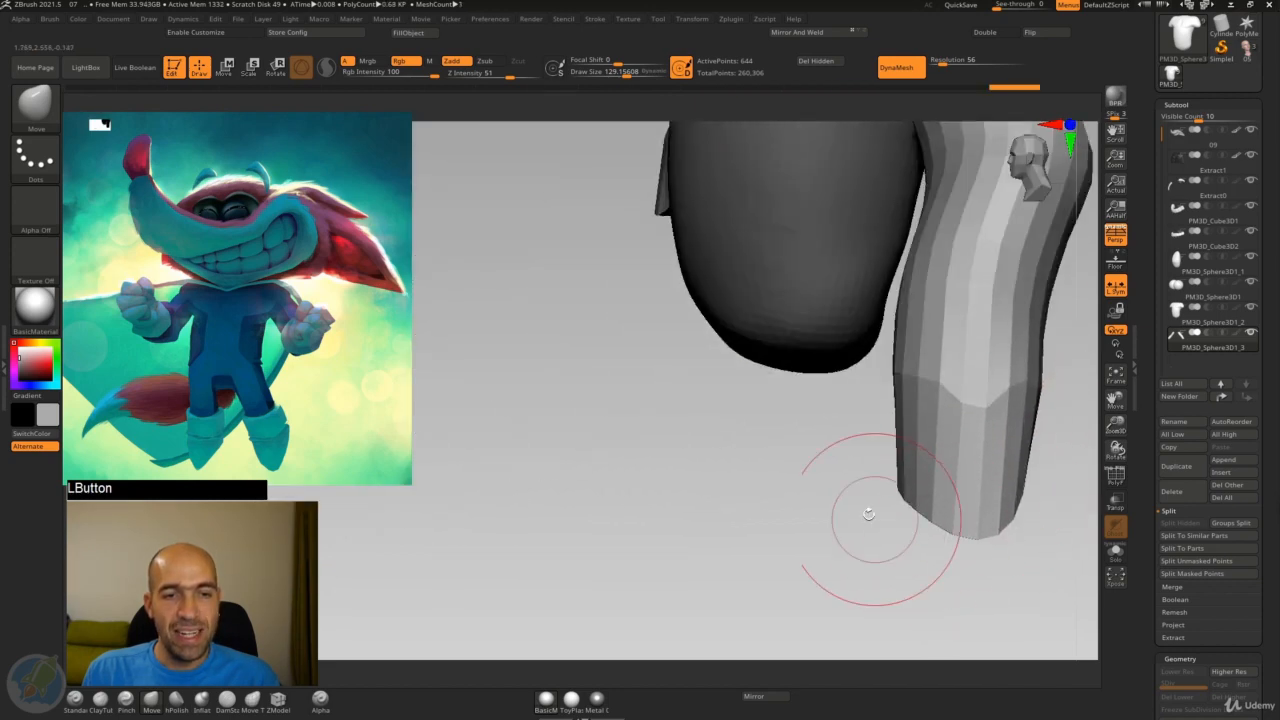
{"action": "left_click_drag", "start_coordinate": [871, 514], "coordinate": [920, 434]}
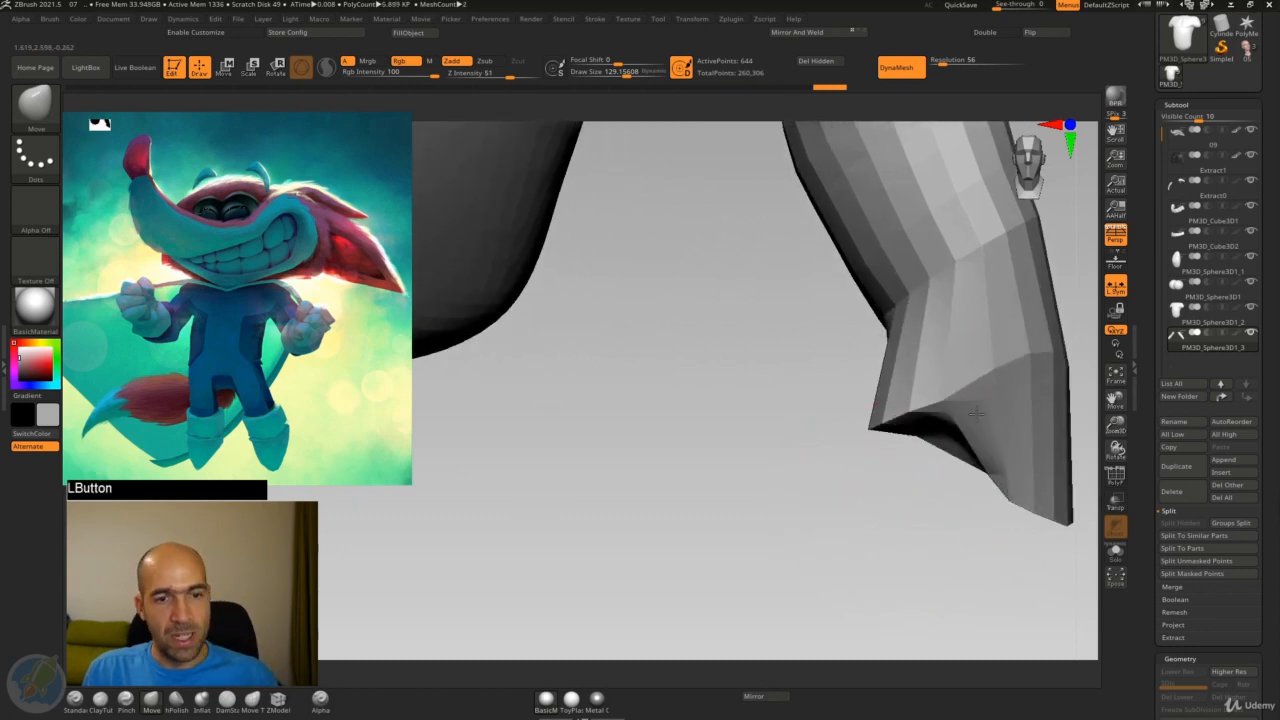
{"action": "mouse_move", "coordinate": [951, 557]}
{"action": "left_mouse_down"}
{"action": "mouse_move", "coordinate": [893, 514]}
{"action": "mouse_move", "coordinate": [843, 437]}
{"action": "left_mouse_up"}
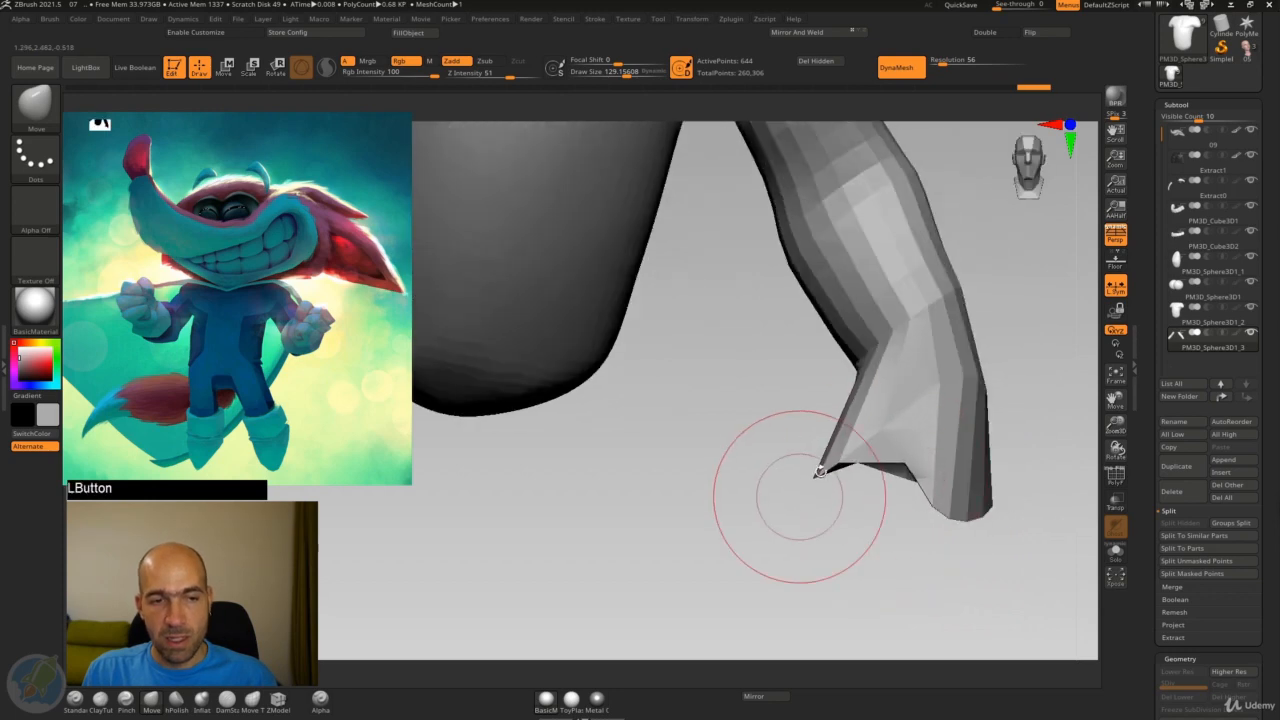
{"action": "mouse_move", "coordinate": [857, 514]}
{"action": "left_mouse_down"}
{"action": "mouse_move", "coordinate": [880, 415]}
{"action": "mouse_move", "coordinate": [829, 414]}
{"action": "mouse_move", "coordinate": [771, 366]}
{"action": "mouse_move", "coordinate": [816, 377]}
{"action": "left_mouse_up"}
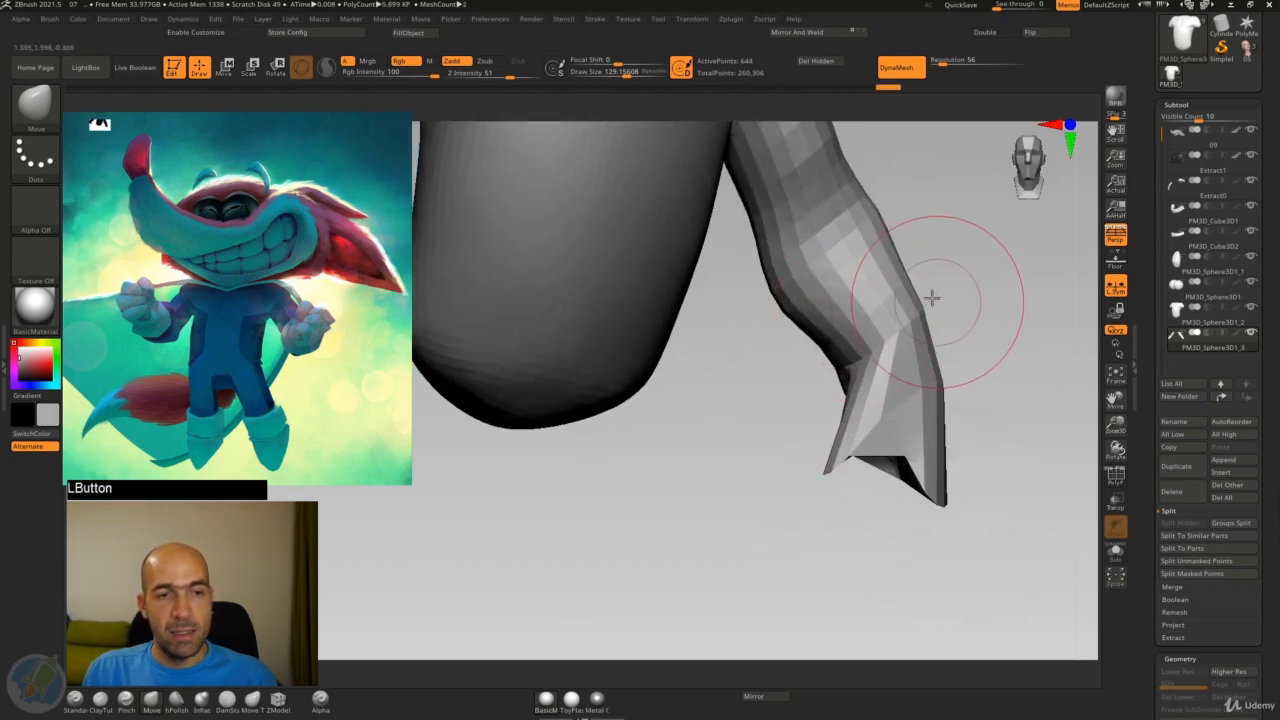
Adjust the elbow curve, wrists and flared hand ends from the front and side with the Move brush
{"action": "left_click_drag", "start_coordinate": [932, 298], "coordinate": [1040, 300]}
{"action": "key", "text": "1"}
{"action": "left_click_drag", "start_coordinate": [888, 305], "coordinate": [900, 350], "text": "alt"}
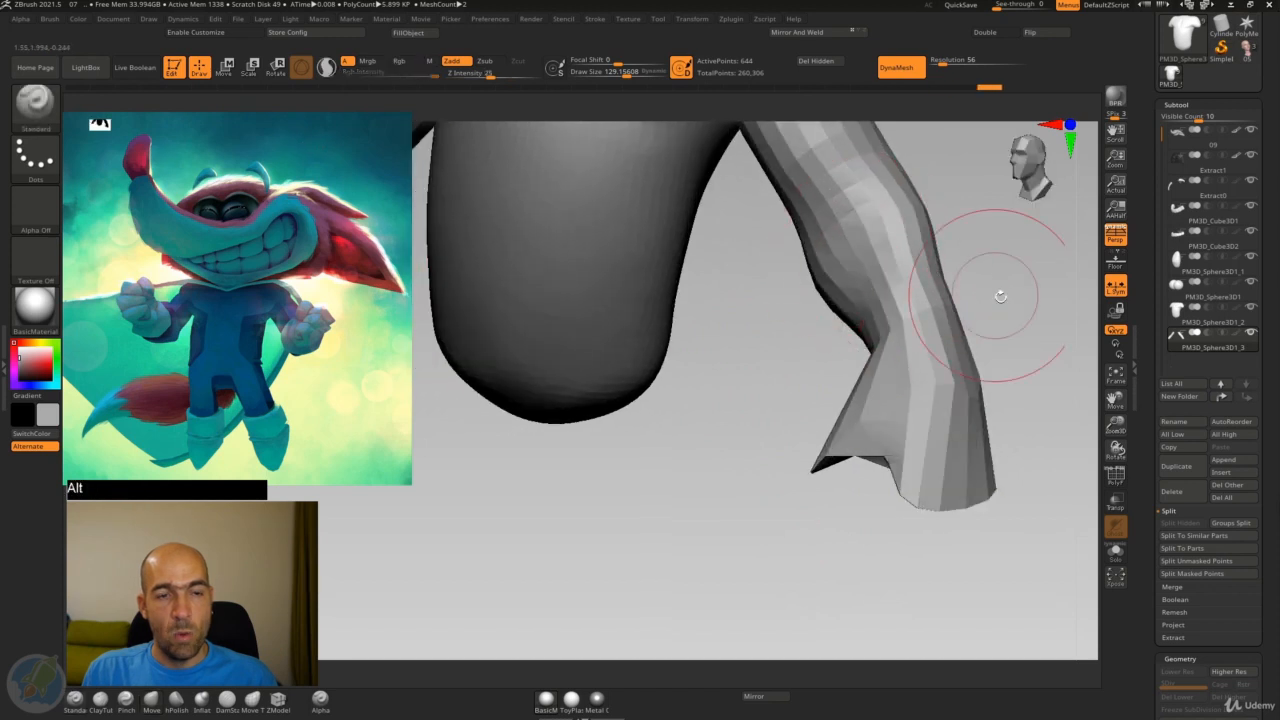
{"action": "left_click_drag", "start_coordinate": [1000, 296], "coordinate": [1000, 275], "text": "alt"}
{"action": "mouse_move", "coordinate": [1000, 285]}
{"action": "left_mouse_down"}
{"action": "mouse_move", "coordinate": [980, 291]}
{"action": "mouse_move", "coordinate": [986, 374]}
{"action": "mouse_move", "coordinate": [931, 361]}
{"action": "left_mouse_up"}
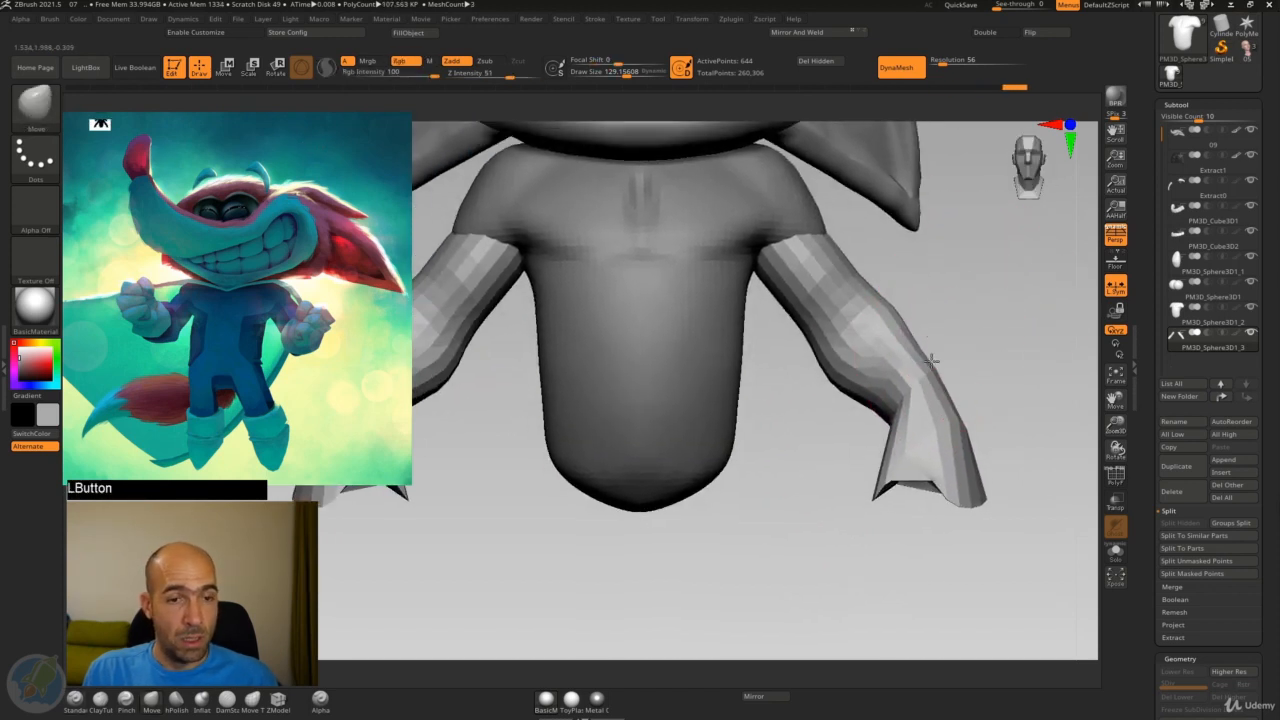
{"action": "left_click_drag", "start_coordinate": [951, 435], "coordinate": [957, 437]}
{"action": "mouse_move", "coordinate": [1004, 466]}
{"action": "left_mouse_down", "text": "alt"}
{"action": "mouse_move", "coordinate": [991, 441]}
{"action": "mouse_move", "coordinate": [993, 480]}
{"action": "mouse_move", "coordinate": [1035, 510]}
{"action": "left_mouse_up", "text": "alt"}
{"action": "left_click_drag", "start_coordinate": [941, 502], "coordinate": [942, 490]}
{"action": "mouse_move", "coordinate": [815, 532]}
{"action": "left_mouse_down"}
{"action": "mouse_move", "coordinate": [903, 514]}
{"action": "mouse_move", "coordinate": [983, 414]}
{"action": "mouse_move", "coordinate": [974, 391]}
{"action": "mouse_move", "coordinate": [945, 407]}
{"action": "mouse_move", "coordinate": [1026, 483]}
{"action": "left_mouse_up"}
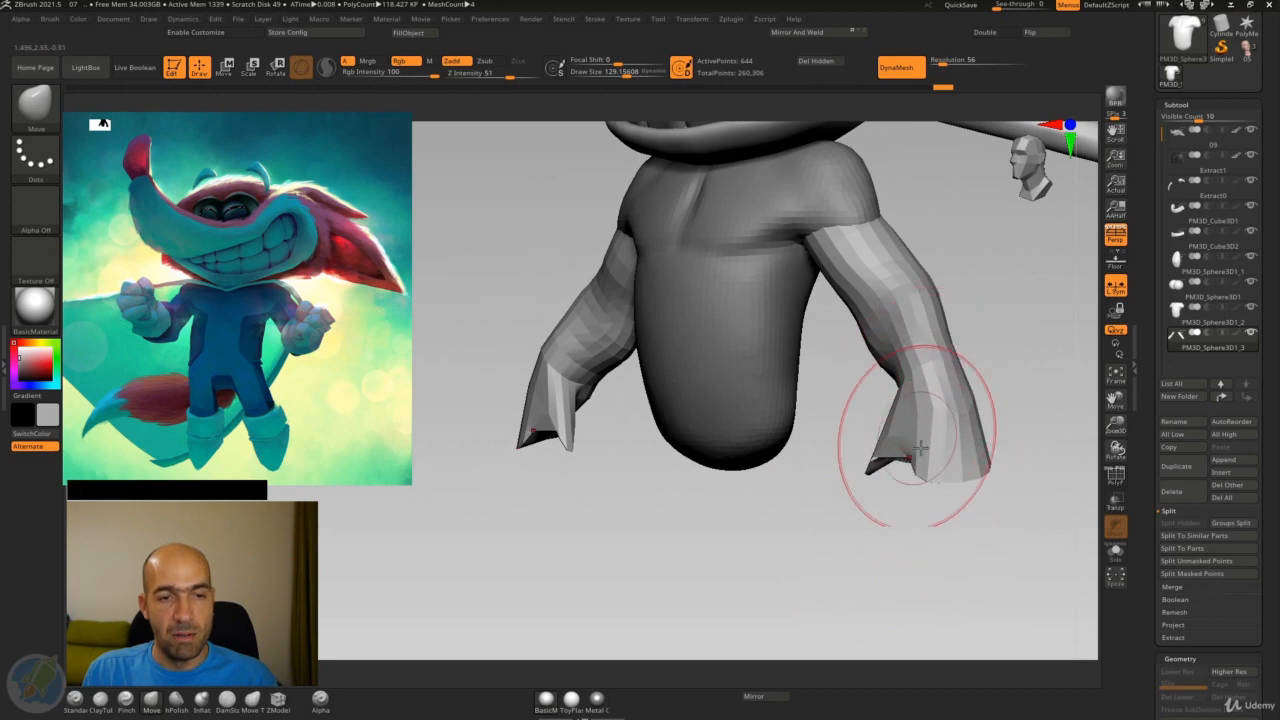
{"action": "left_click_drag", "start_coordinate": [1001, 428], "coordinate": [1041, 406]}
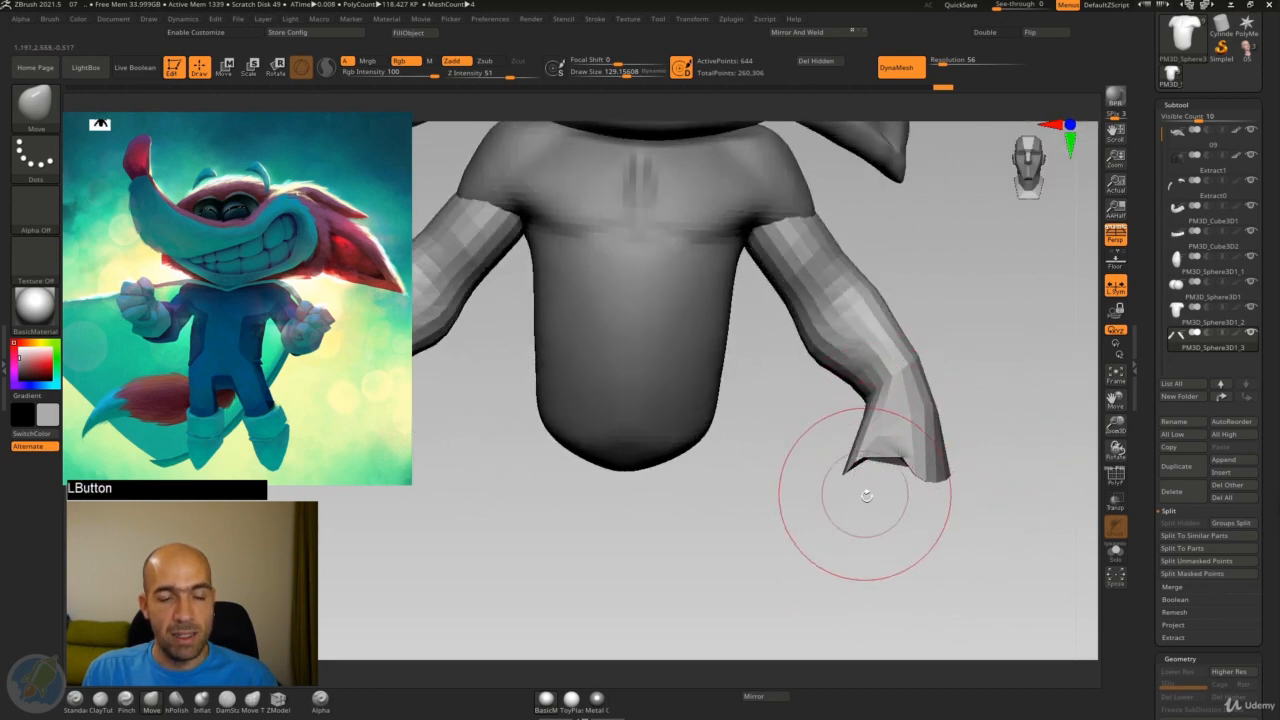
{"action": "mouse_move", "coordinate": [857, 486]}
{"action": "left_mouse_down"}
{"action": "mouse_move", "coordinate": [854, 523]}
{"action": "mouse_move", "coordinate": [829, 528]}
{"action": "mouse_move", "coordinate": [829, 466]}
{"action": "mouse_move", "coordinate": [843, 529]}
{"action": "mouse_move", "coordinate": [780, 534]}
{"action": "mouse_move", "coordinate": [714, 480]}
{"action": "mouse_move", "coordinate": [794, 511]}
{"action": "mouse_move", "coordinate": [857, 514]}
{"action": "mouse_move", "coordinate": [1014, 423]}
{"action": "mouse_move", "coordinate": [1009, 400]}
{"action": "mouse_move", "coordinate": [971, 400]}
{"action": "mouse_move", "coordinate": [854, 408]}
{"action": "mouse_move", "coordinate": [851, 429]}
{"action": "mouse_move", "coordinate": [991, 420]}
{"action": "mouse_move", "coordinate": [963, 443]}
{"action": "mouse_move", "coordinate": [974, 426]}
{"action": "mouse_move", "coordinate": [940, 334]}
{"action": "left_mouse_up"}
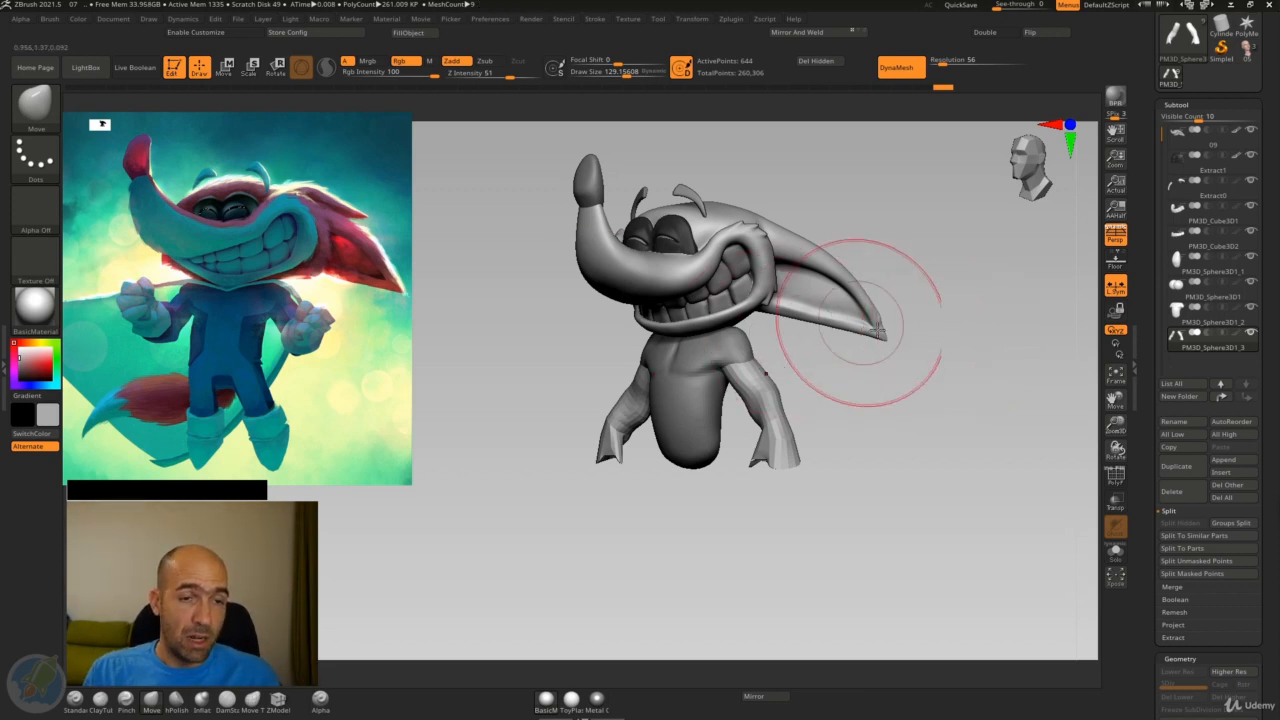
Drop the head subtool to subdivision level 1 and rework the mouth corner with the Move brush at a draw size of about 81
{"action": "left_click_drag", "start_coordinate": [900, 460], "coordinate": [918, 489], "text": "alt"}
{"action": "left_click", "coordinate": [776, 221], "text": "alt"}
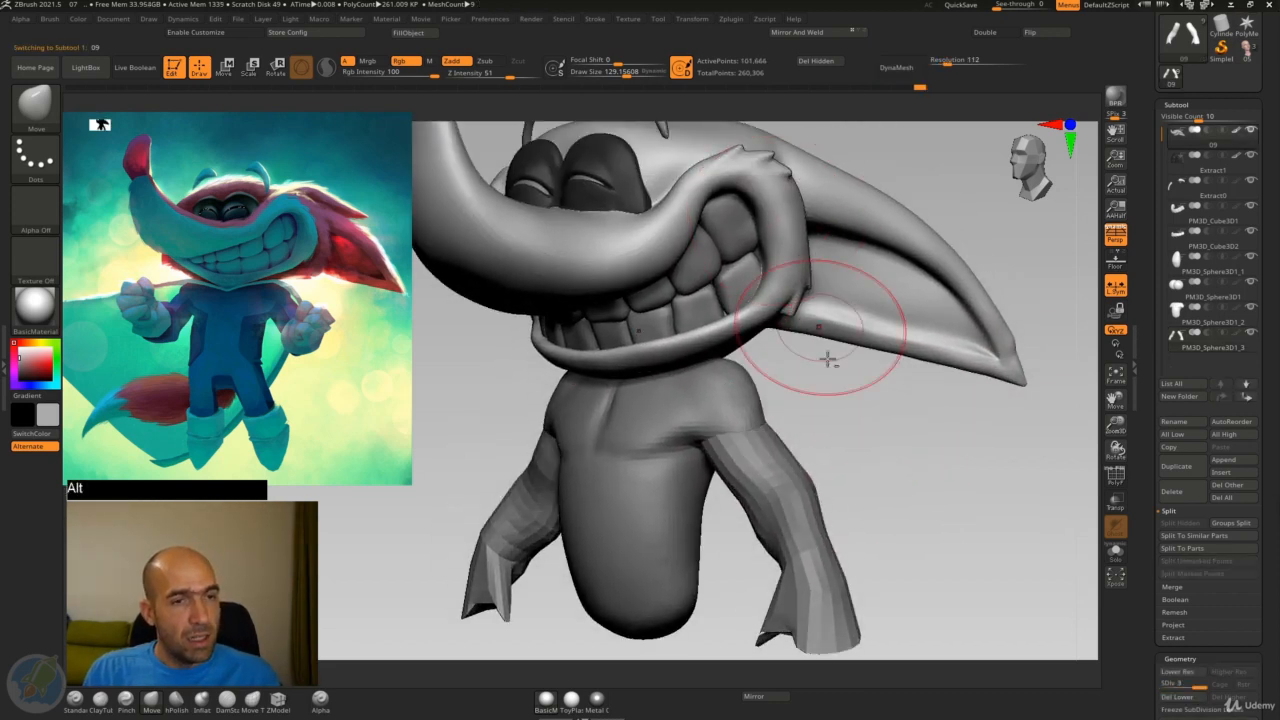
{"action": "left_click_drag", "start_coordinate": [890, 430], "coordinate": [910, 460], "text": "alt"}
{"action": "key", "text": "4"}
{"action": "key", "text": "4"}
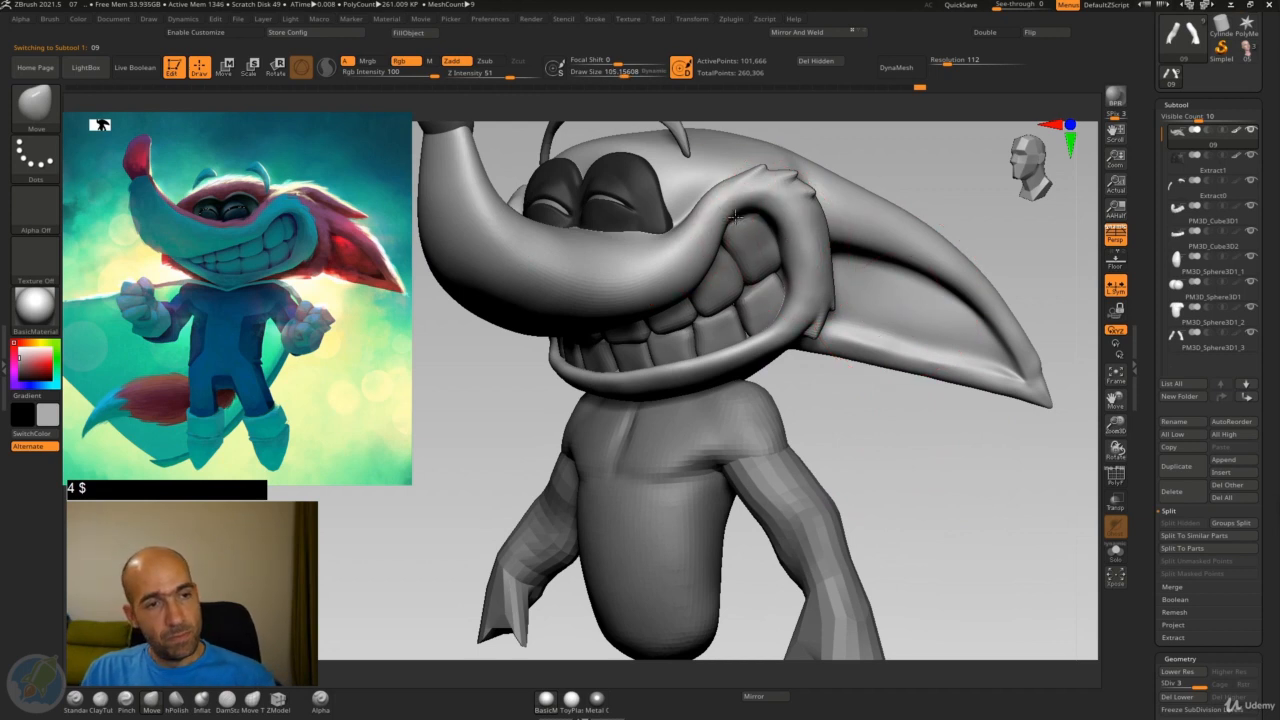
{"action": "key", "text": "shift+d"}
{"action": "key", "text": "shift+d"}
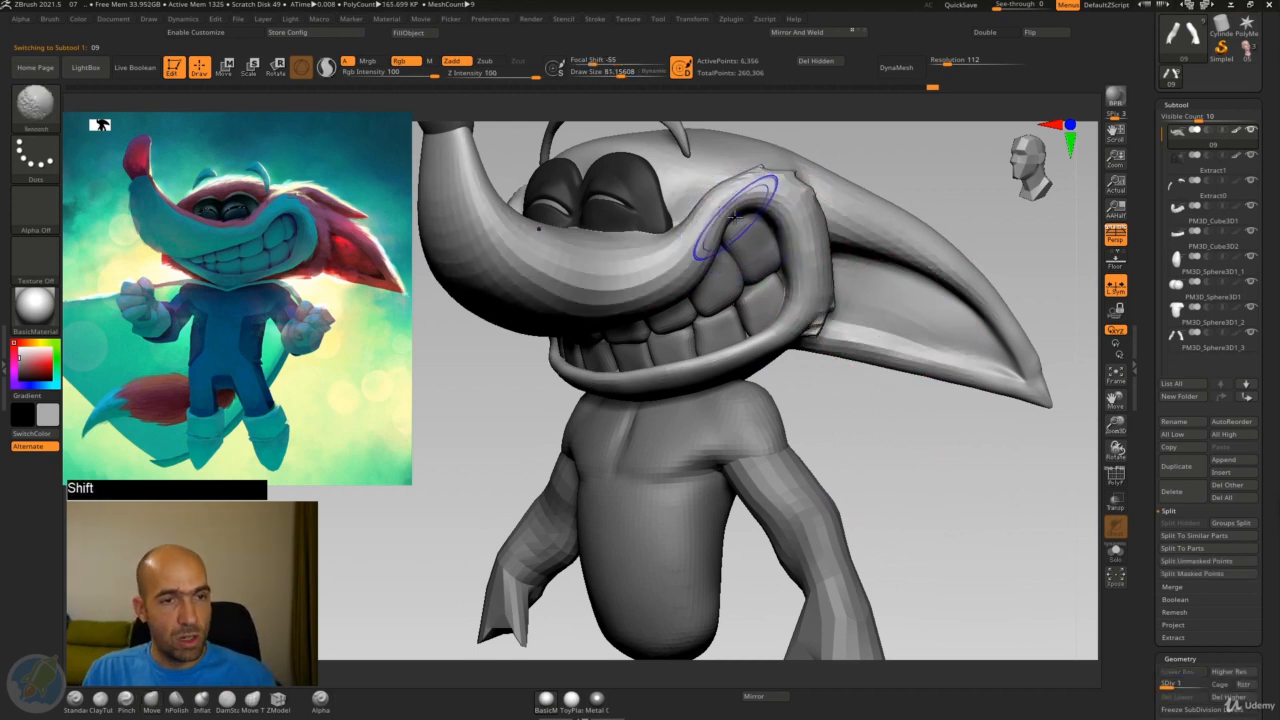
{"action": "left_click", "coordinate": [737, 214]}
{"action": "mouse_move", "coordinate": [748, 212]}
{"action": "left_mouse_down"}
{"action": "mouse_move", "coordinate": [750, 228]}
{"action": "mouse_move", "coordinate": [736, 181]}
{"action": "mouse_move", "coordinate": [716, 188]}
{"action": "left_mouse_up"}
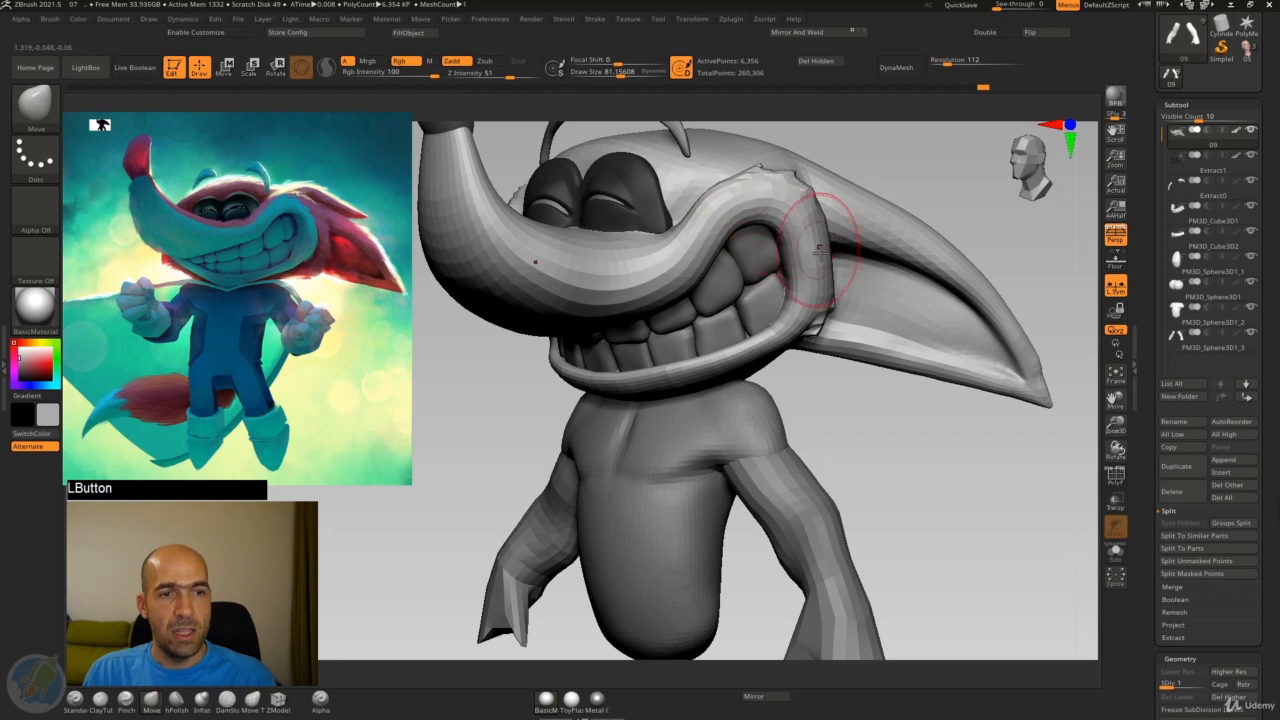
Reshape the cheek around the mouth corner and its transition to the ear with the Move brush
{"action": "mouse_move", "coordinate": [871, 400]}
{"action": "left_mouse_down"}
{"action": "mouse_move", "coordinate": [849, 400]}
{"action": "mouse_move", "coordinate": [820, 285]}
{"action": "mouse_move", "coordinate": [814, 299]}
{"action": "left_mouse_up"}
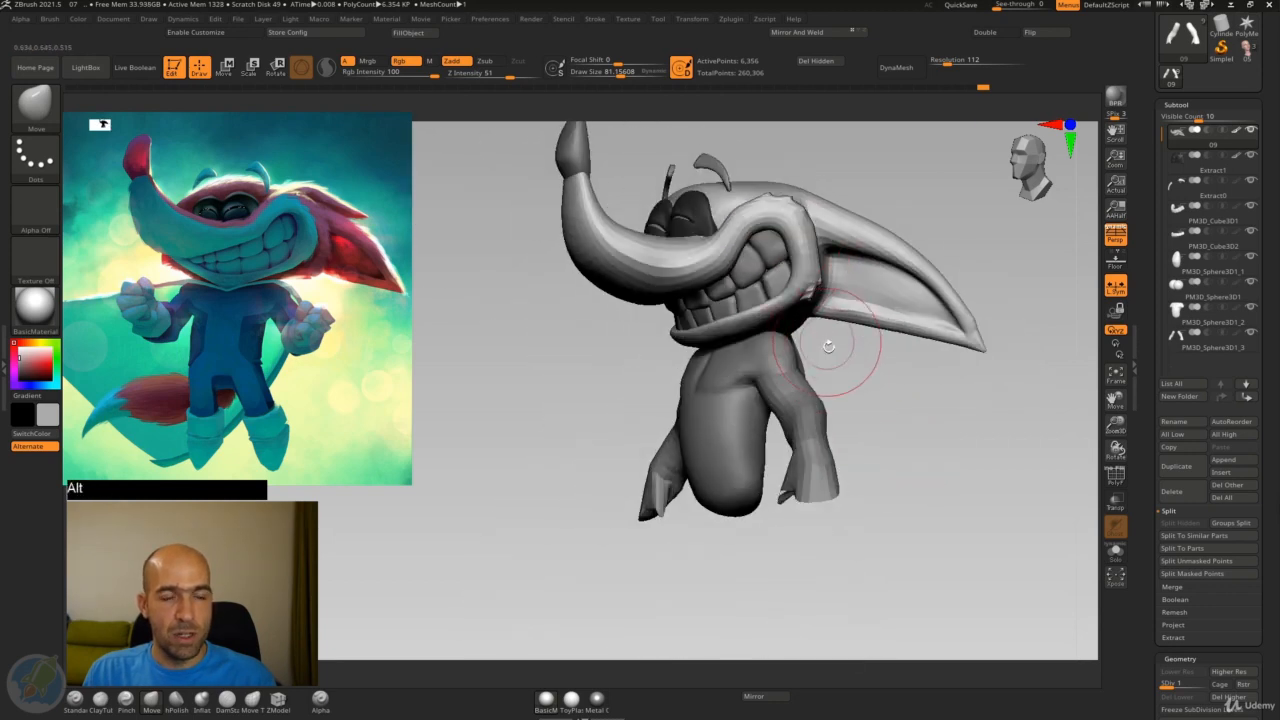
{"action": "right_click_drag", "start_coordinate": [829, 345], "coordinate": [814, 316], "text": "ctrl"}
{"action": "left_click_drag", "start_coordinate": [812, 314], "coordinate": [772, 329]}
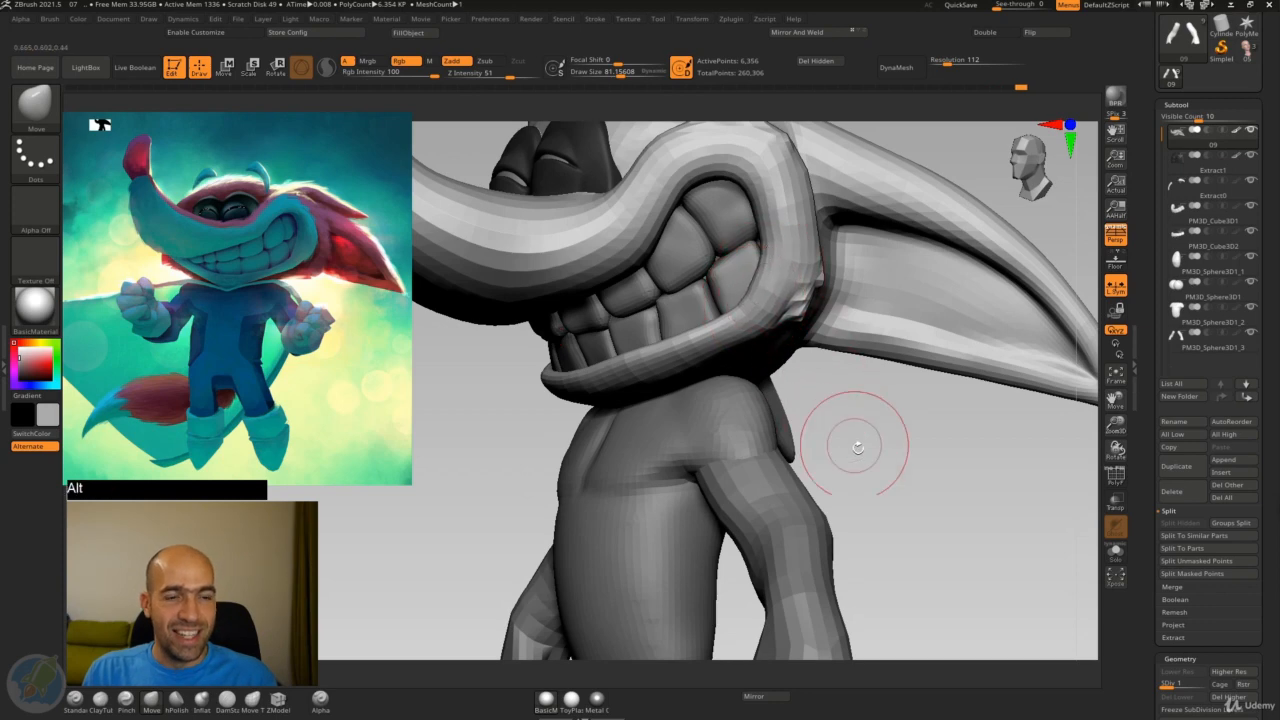
{"action": "left_click_drag", "start_coordinate": [854, 446], "coordinate": [848, 432], "text": "alt"}
{"action": "left_click_drag", "start_coordinate": [848, 432], "coordinate": [888, 438]}
{"action": "mouse_move", "coordinate": [769, 245]}
{"action": "left_mouse_down"}
{"action": "mouse_move", "coordinate": [756, 276]}
{"action": "mouse_move", "coordinate": [777, 290]}
{"action": "left_mouse_up"}
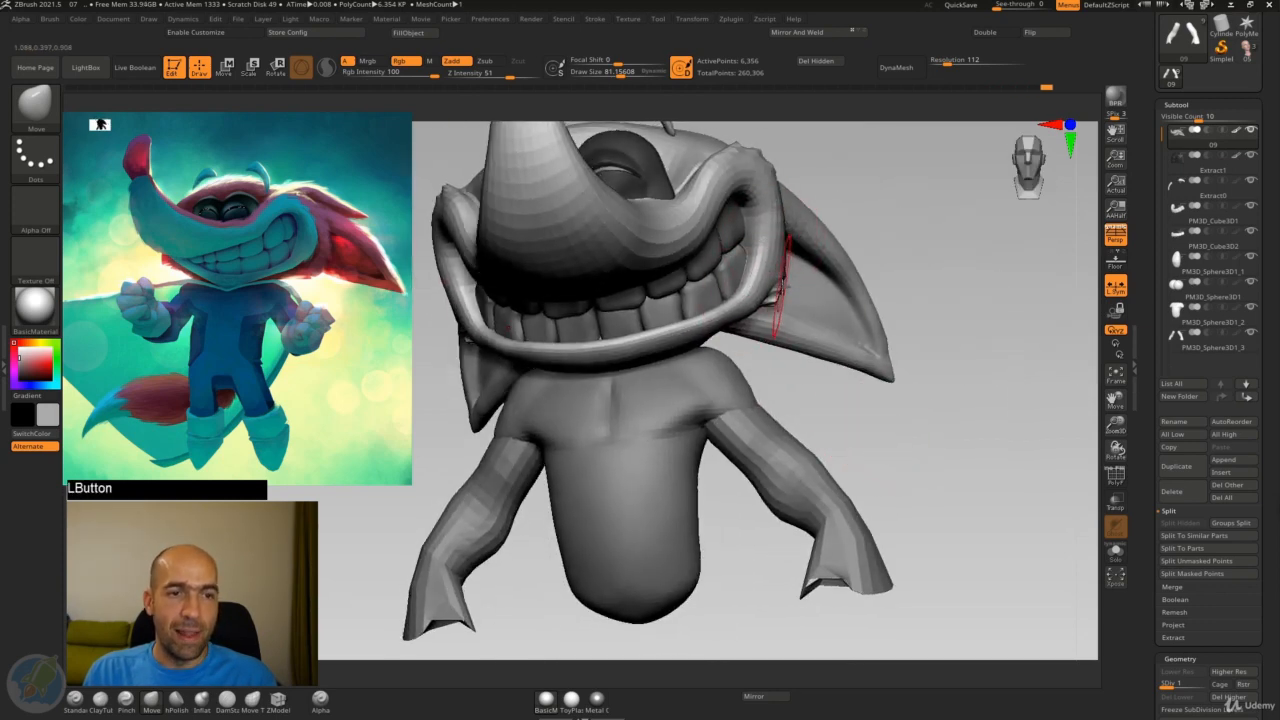
{"action": "mouse_move", "coordinate": [826, 420]}
{"action": "left_mouse_down"}
{"action": "mouse_move", "coordinate": [923, 323]}
{"action": "mouse_move", "coordinate": [946, 320]}
{"action": "mouse_move", "coordinate": [938, 310]}
{"action": "left_mouse_up"}
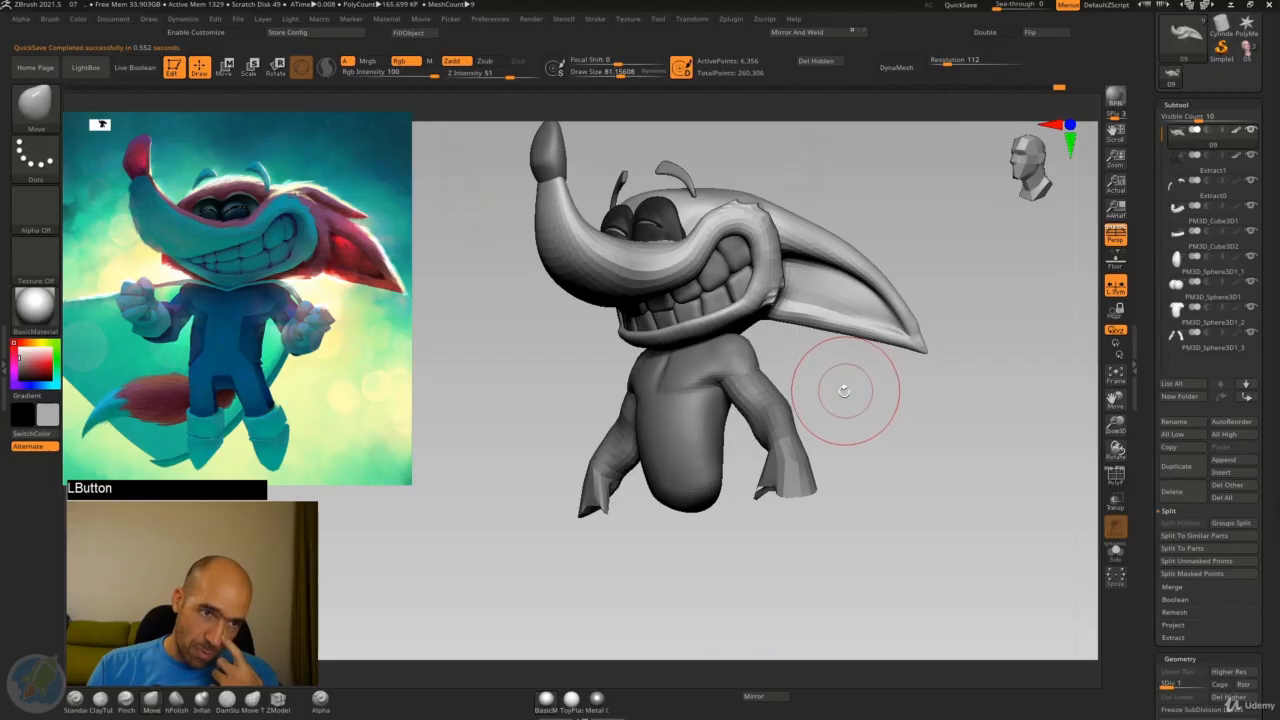
Work on the outer ear's form with the Standard brush at a Z intensity of 25
{"action": "mouse_move", "coordinate": [911, 446]}
{"action": "left_mouse_down"}
{"action": "mouse_move", "coordinate": [957, 446]}
{"action": "mouse_move", "coordinate": [871, 466]}
{"action": "mouse_move", "coordinate": [909, 466]}
{"action": "mouse_move", "coordinate": [888, 510]}
{"action": "mouse_move", "coordinate": [909, 560]}
{"action": "mouse_move", "coordinate": [914, 535]}
{"action": "left_mouse_up"}
{"action": "mouse_move", "coordinate": [925, 459]}
{"action": "left_mouse_down", "text": "alt"}
{"action": "mouse_move", "coordinate": [951, 426]}
{"action": "mouse_move", "coordinate": [932, 414]}
{"action": "left_mouse_up", "text": "alt"}
{"action": "key", "text": "1"}
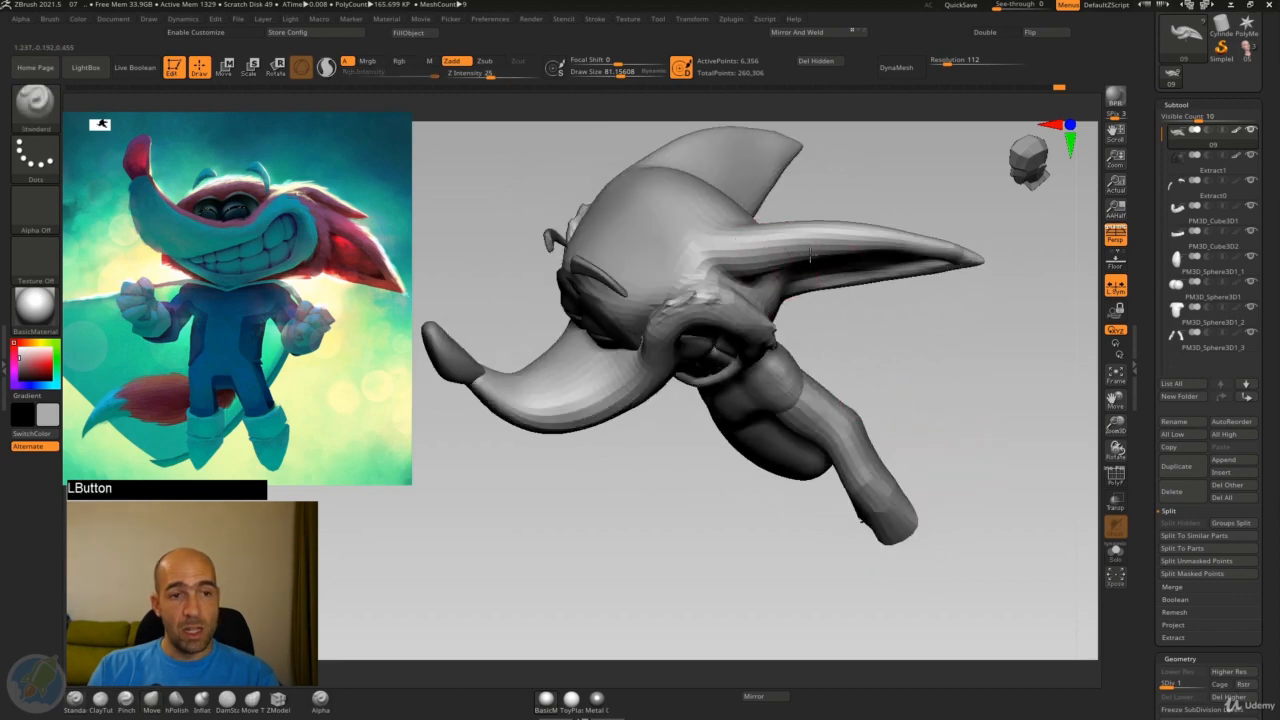
{"action": "left_click_drag", "start_coordinate": [961, 281], "coordinate": [951, 257]}
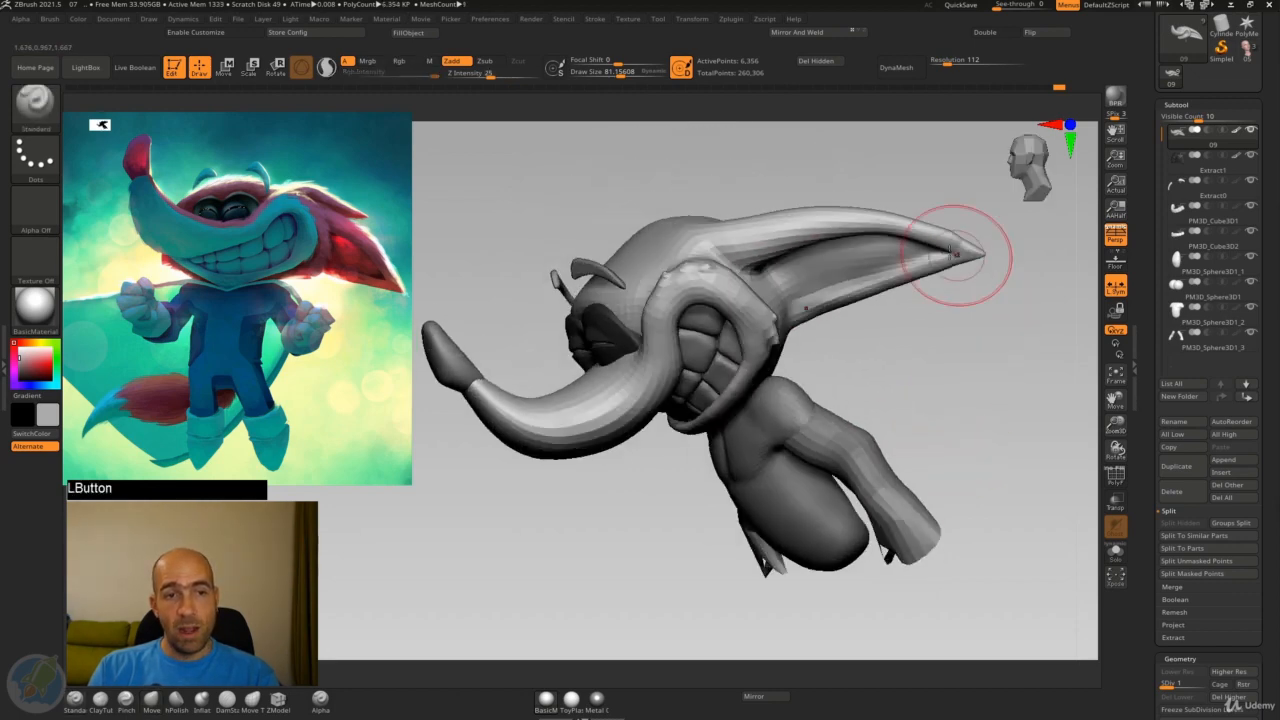
{"action": "left_click_drag", "start_coordinate": [778, 247], "coordinate": [786, 243]}
{"action": "left_click_drag", "start_coordinate": [873, 181], "coordinate": [887, 228]}
{"action": "mouse_move", "coordinate": [906, 302]}
{"action": "left_mouse_down"}
{"action": "mouse_move", "coordinate": [957, 340]}
{"action": "mouse_move", "coordinate": [929, 331]}
{"action": "left_mouse_up"}
Thicken the ear with the Inflat brush at a Z intensity of 10 and smooth the area behind the brow
{"action": "key", "text": "6"}
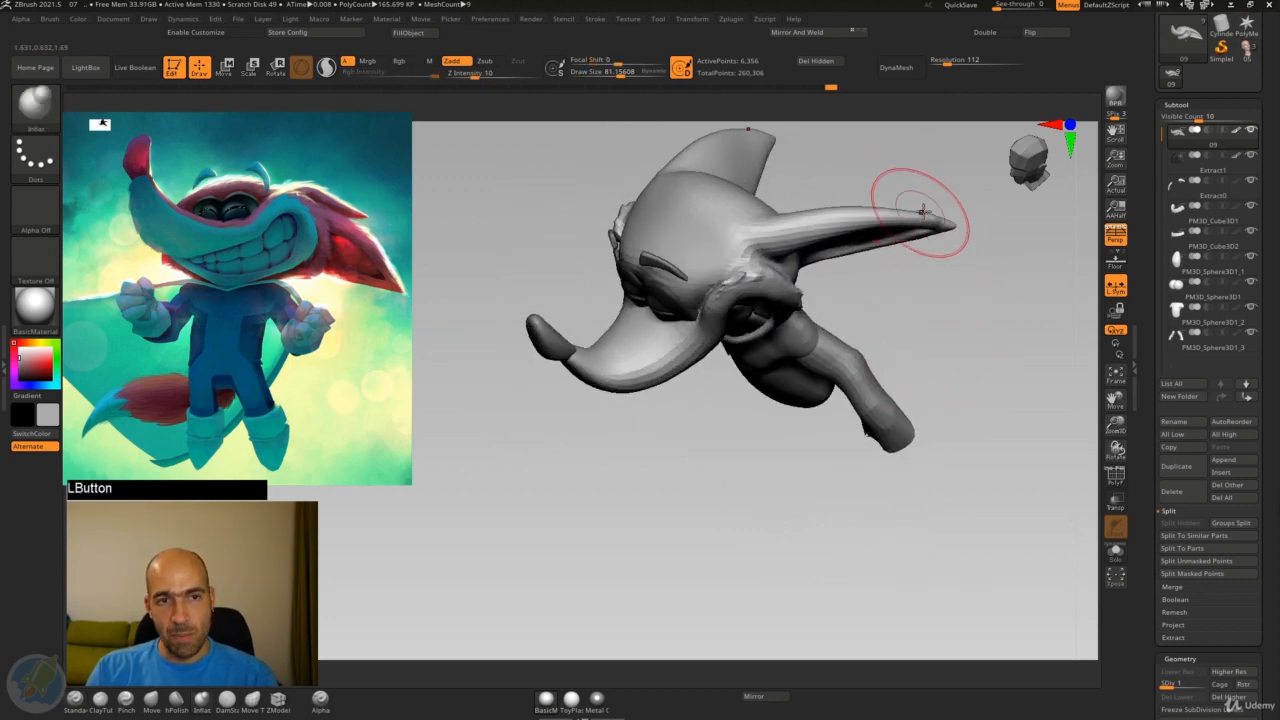
{"action": "left_click_drag", "start_coordinate": [855, 224], "coordinate": [957, 229]}
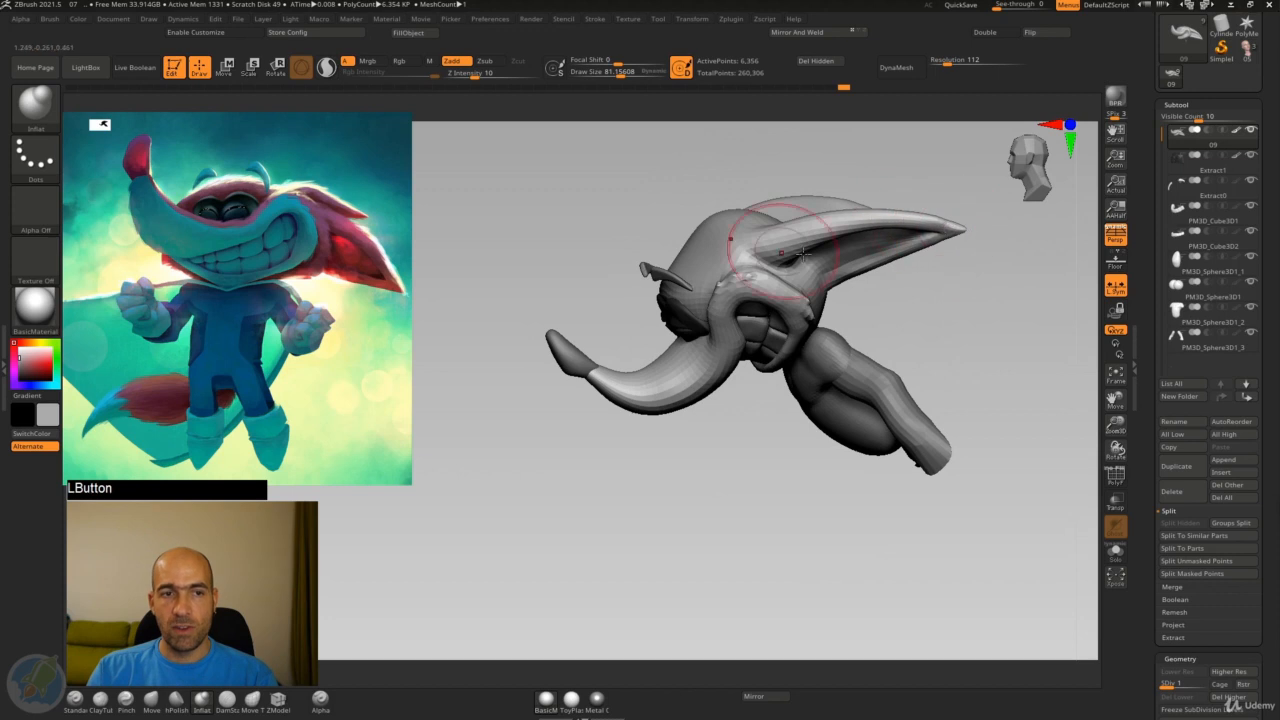
{"action": "mouse_move", "coordinate": [803, 254]}
{"action": "left_mouse_down"}
{"action": "mouse_move", "coordinate": [898, 219]}
{"action": "mouse_move", "coordinate": [784, 250]}
{"action": "mouse_move", "coordinate": [780, 267]}
{"action": "left_mouse_up"}
{"action": "left_click_drag", "start_coordinate": [970, 336], "coordinate": [1045, 342]}
{"action": "left_click_drag", "start_coordinate": [717, 271], "coordinate": [696, 240], "text": "shift"}
{"action": "left_click_drag", "start_coordinate": [930, 323], "coordinate": [874, 371]}
Return the head to subdivision level 3 and select the Standard brush
{"action": "key", "text": "f"}
{"action": "key", "text": "d"}
{"action": "key", "text": "d"}
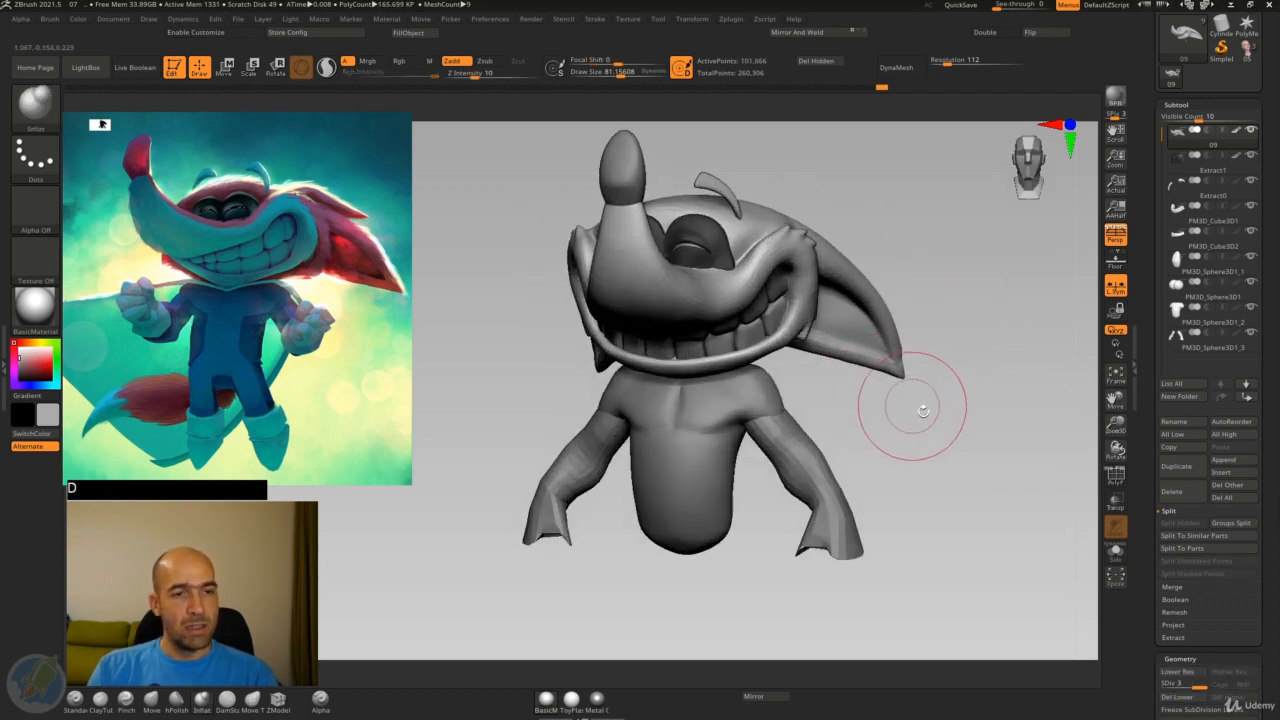
{"action": "left_click_drag", "start_coordinate": [968, 434], "coordinate": [968, 452]}
{"action": "left_click_drag", "start_coordinate": [968, 452], "coordinate": [992, 492], "text": "alt"}
{"action": "key", "text": "1"}
{"action": "left_click_drag", "start_coordinate": [952, 288], "coordinate": [930, 320]}
{"action": "mouse_move", "coordinate": [1060, 312]}
{"action": "left_mouse_down"}
{"action": "mouse_move", "coordinate": [983, 326]}
{"action": "mouse_move", "coordinate": [843, 414]}
{"action": "mouse_move", "coordinate": [920, 334]}
{"action": "mouse_move", "coordinate": [876, 360]}
{"action": "left_mouse_up"}
{"action": "mouse_move", "coordinate": [896, 184]}
{"action": "left_mouse_down", "text": "alt"}
{"action": "mouse_move", "coordinate": [866, 186]}
{"action": "mouse_move", "coordinate": [908, 190]}
{"action": "left_mouse_up", "text": "alt"}
{"action": "mouse_move", "coordinate": [934, 472]}
{"action": "left_mouse_down"}
{"action": "mouse_move", "coordinate": [905, 449]}
{"action": "mouse_move", "coordinate": [920, 386]}
{"action": "mouse_move", "coordinate": [981, 408]}
{"action": "mouse_move", "coordinate": [985, 395]}
{"action": "left_mouse_up"}
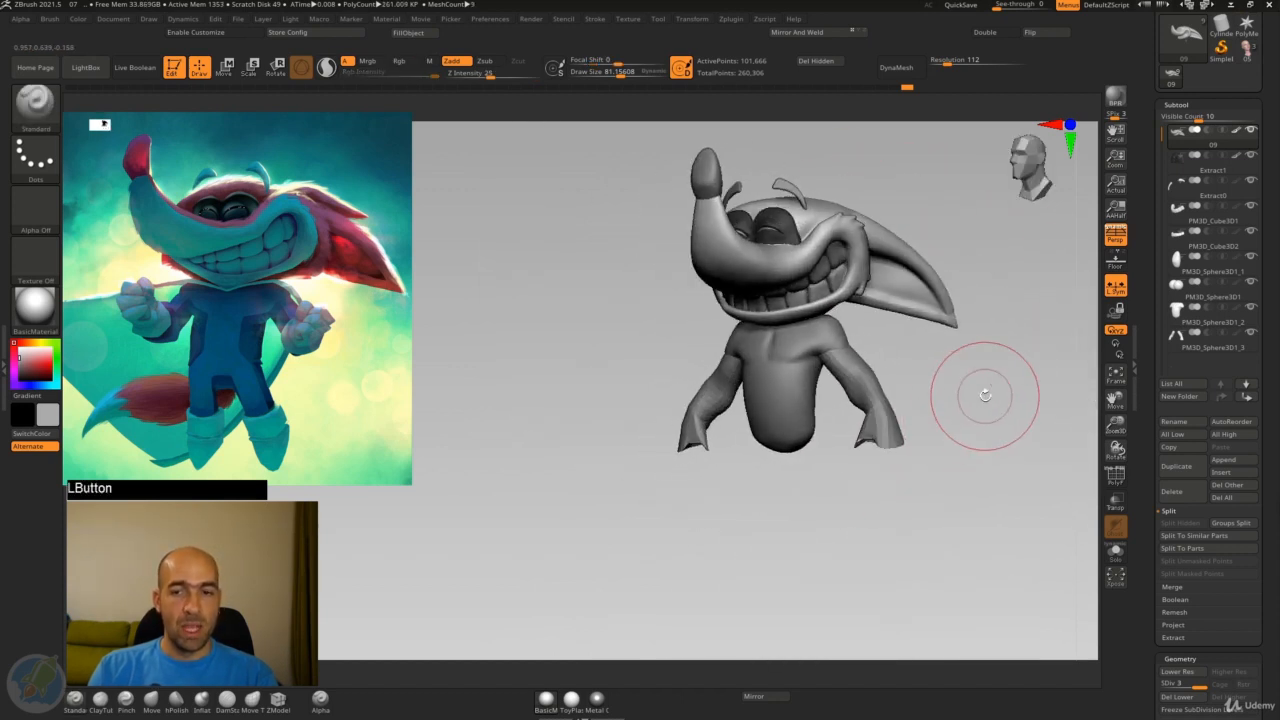